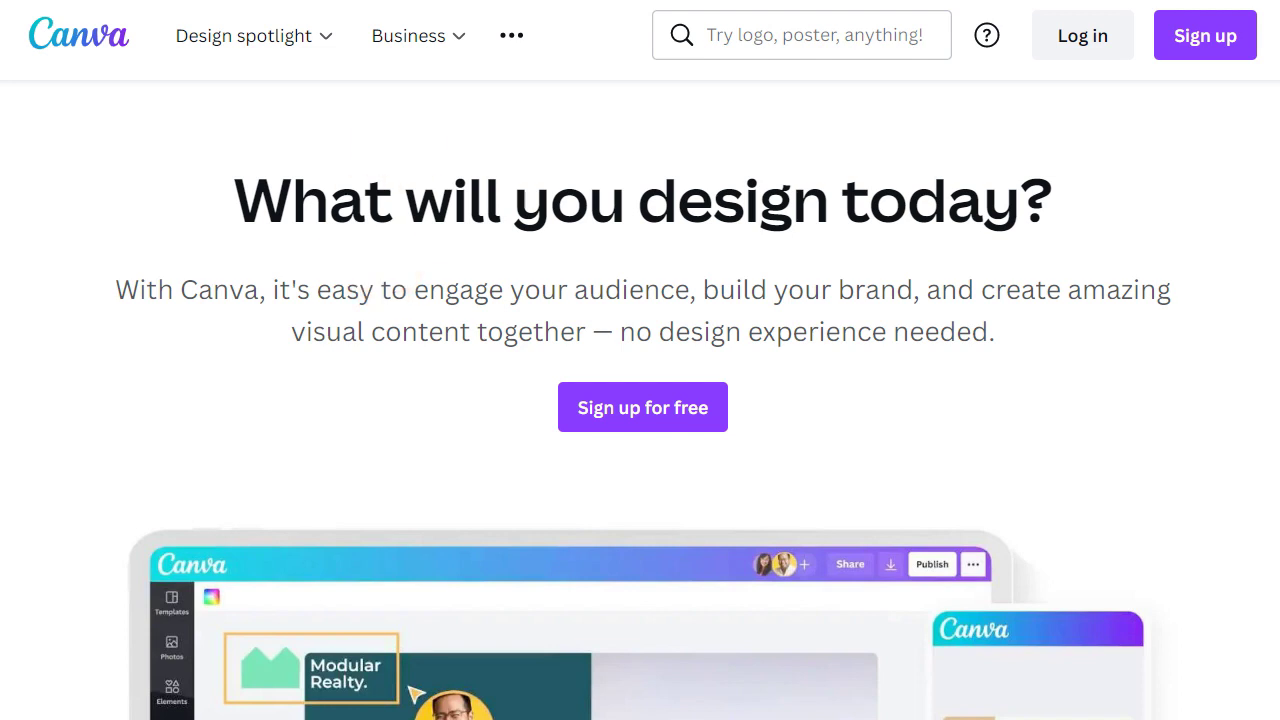
Go back to the Google results for 'best free design tool' with Alt+Left
key("alt+Left")
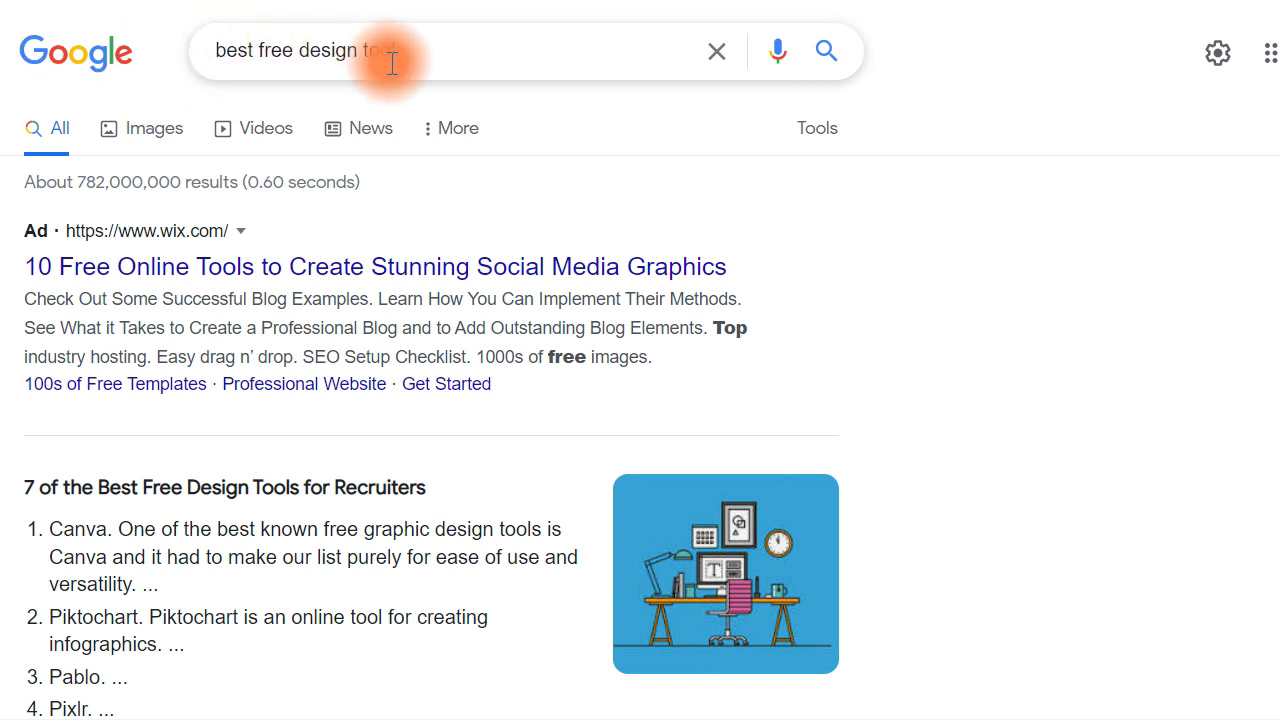
scroll(290, 370, "down", 3)
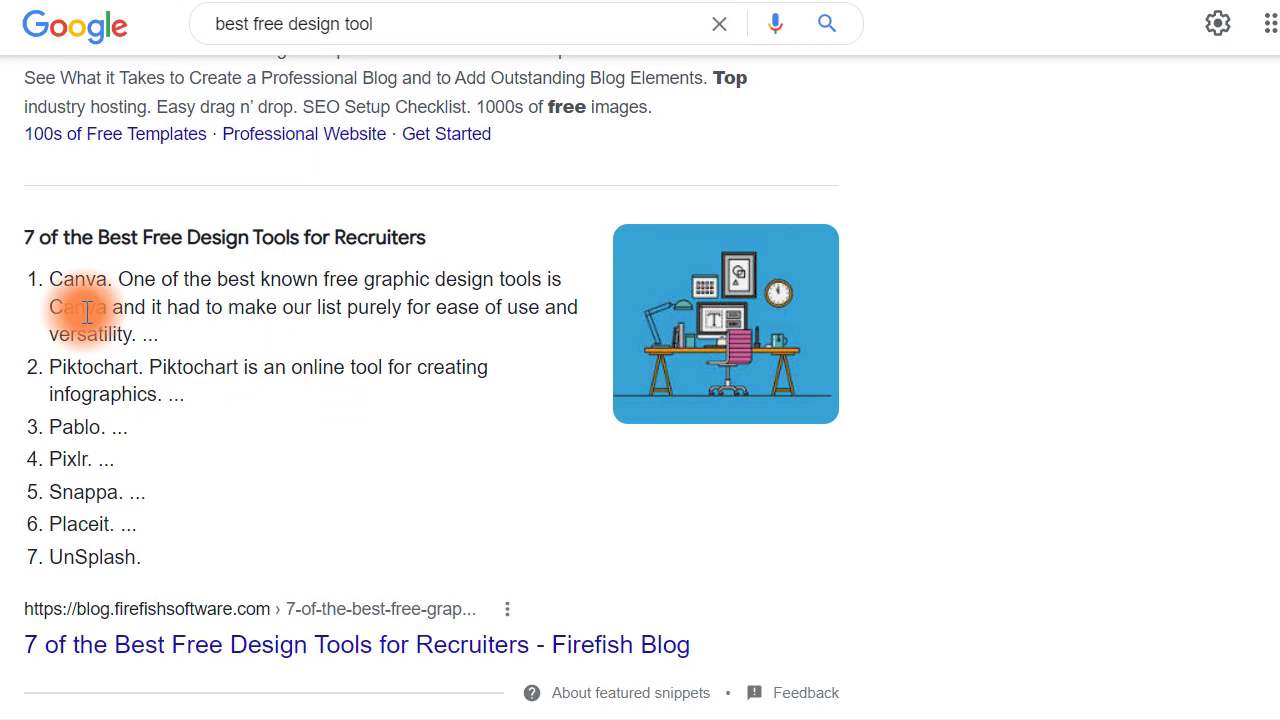
left_click_drag(23, 234, 457, 246)
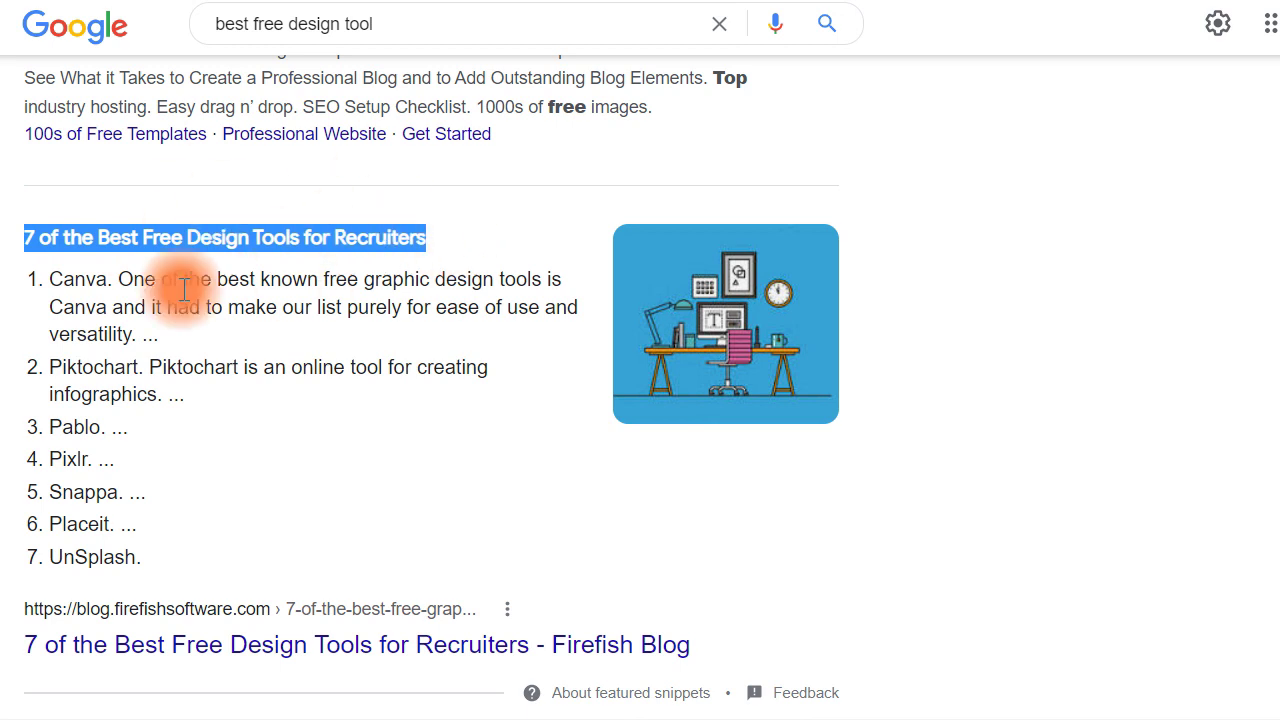
left_click_drag(43, 277, 112, 281)
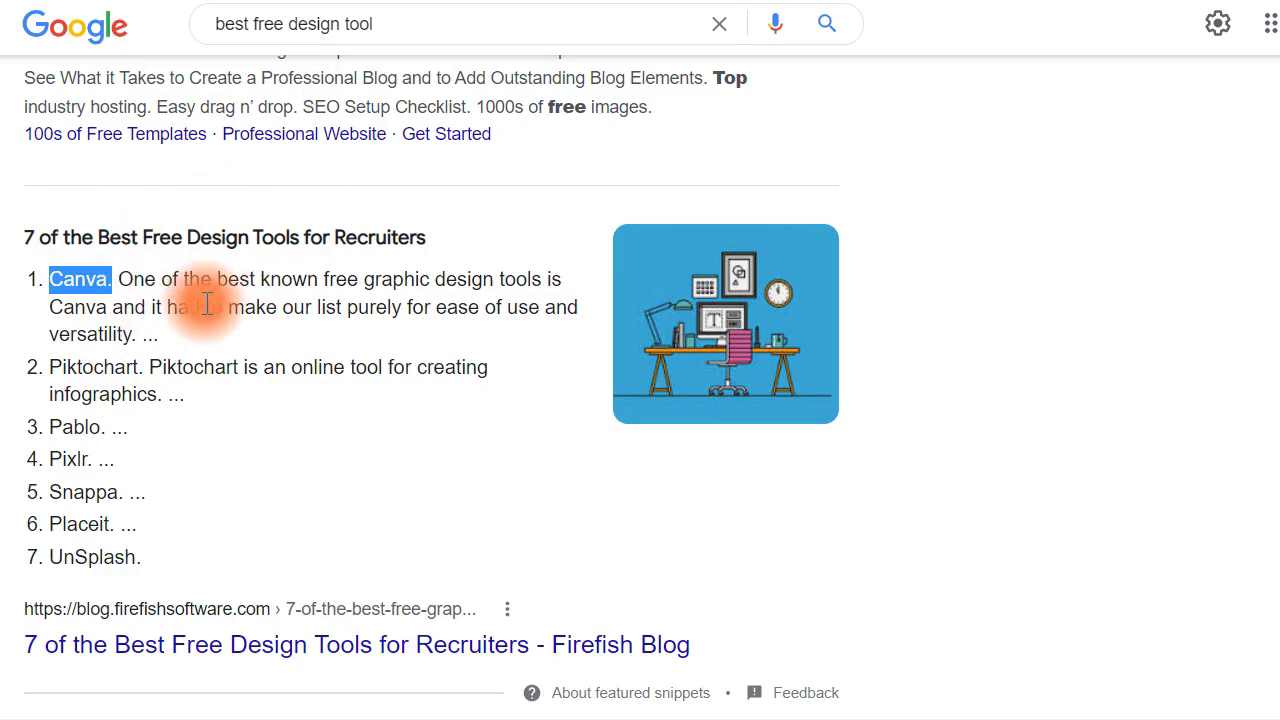
left_click_drag(310, 279, 73, 311)
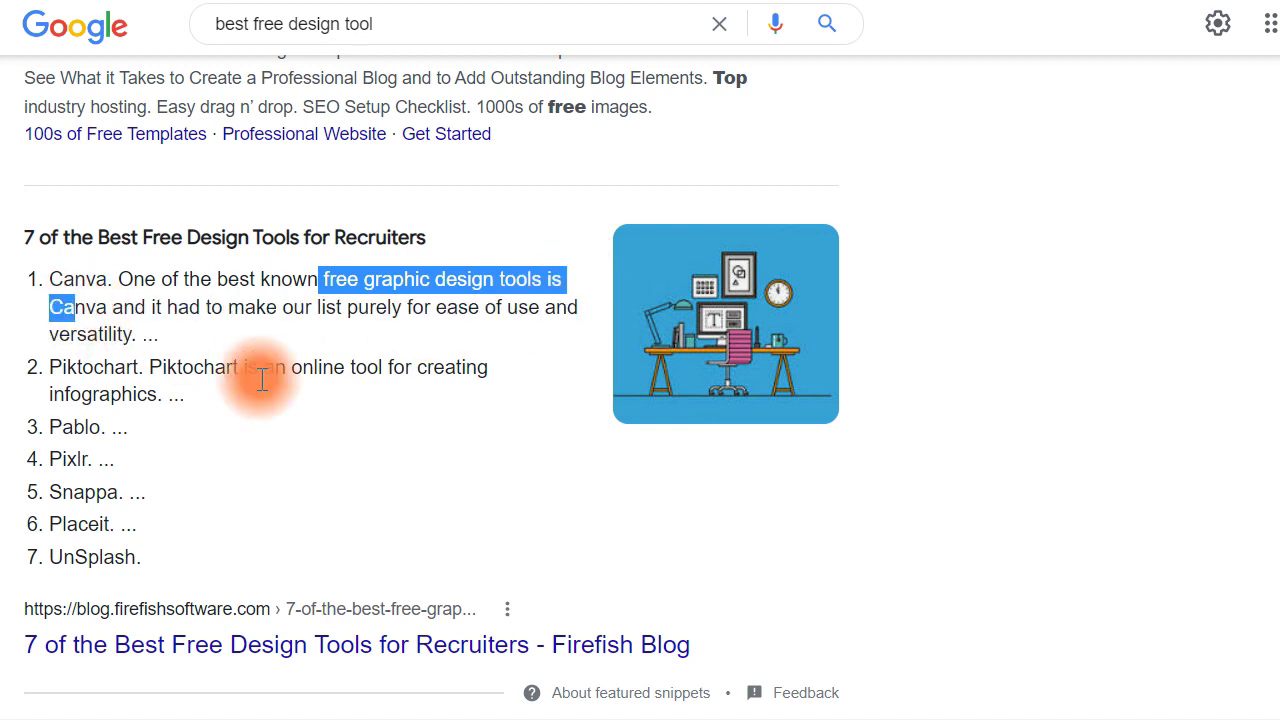
left_click(295, 370)
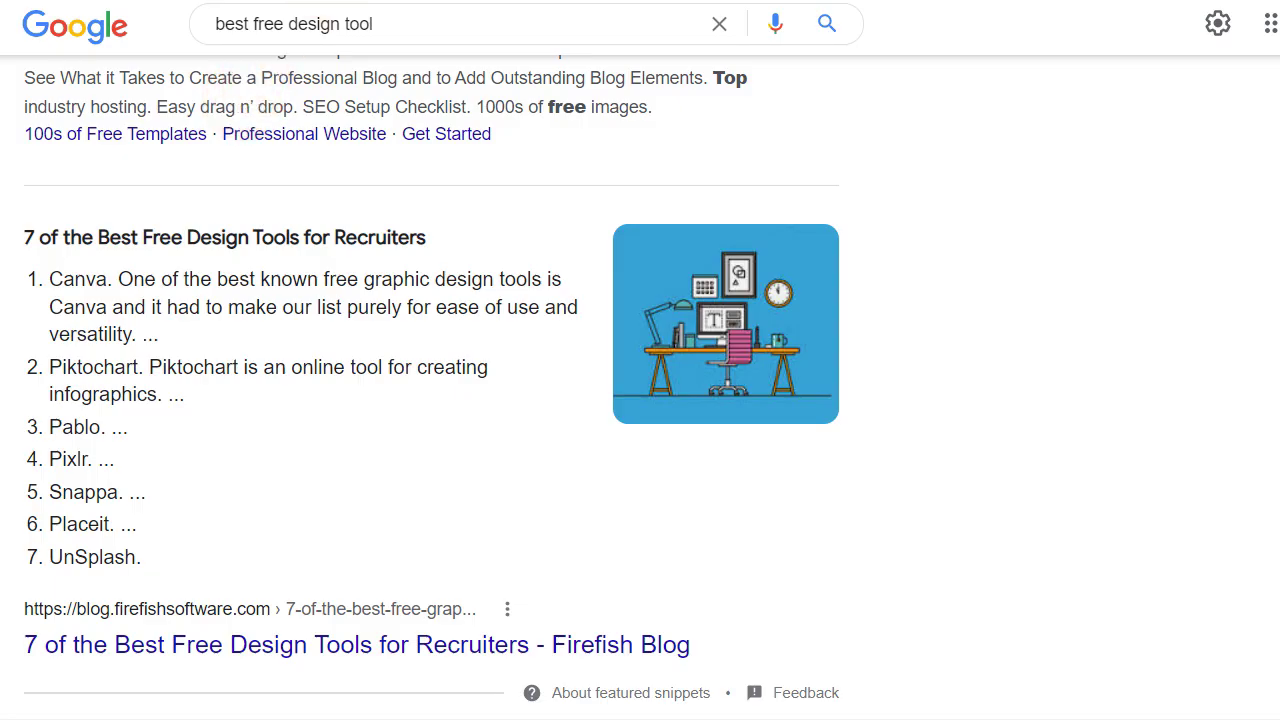
left_click(380, 0)
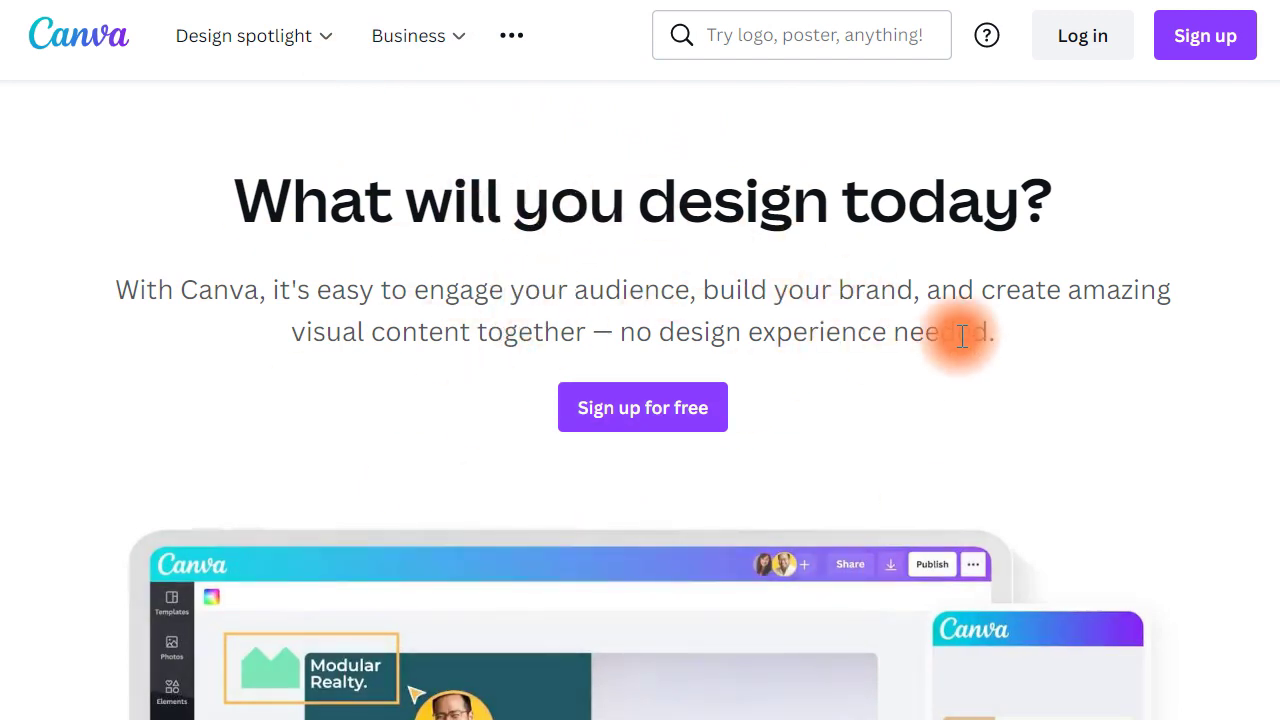
Highlight the 'visual content' words in the homepage tagline, then clear the highlight
left_click_drag(290, 333, 476, 328)
left_click_drag(558, 330, 1018, 366)
left_click(640, 338)
left_click(1000, 385)
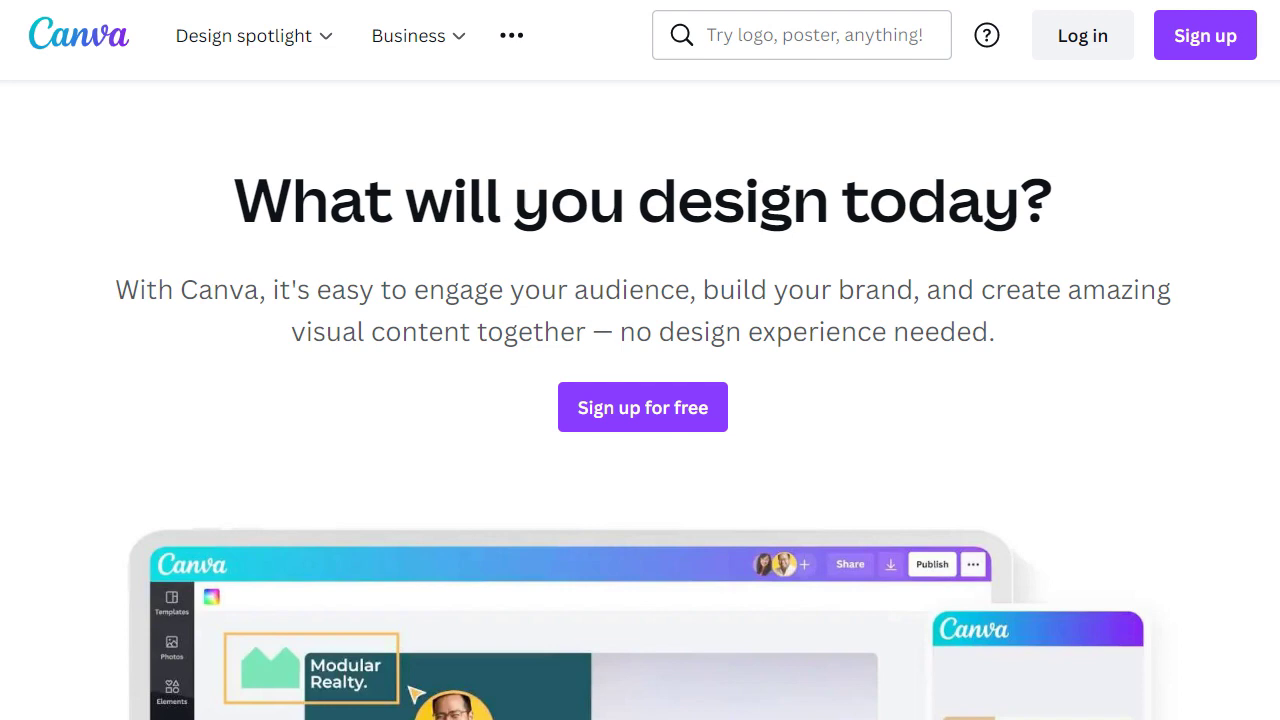
scroll(566, 491, "down", 5)
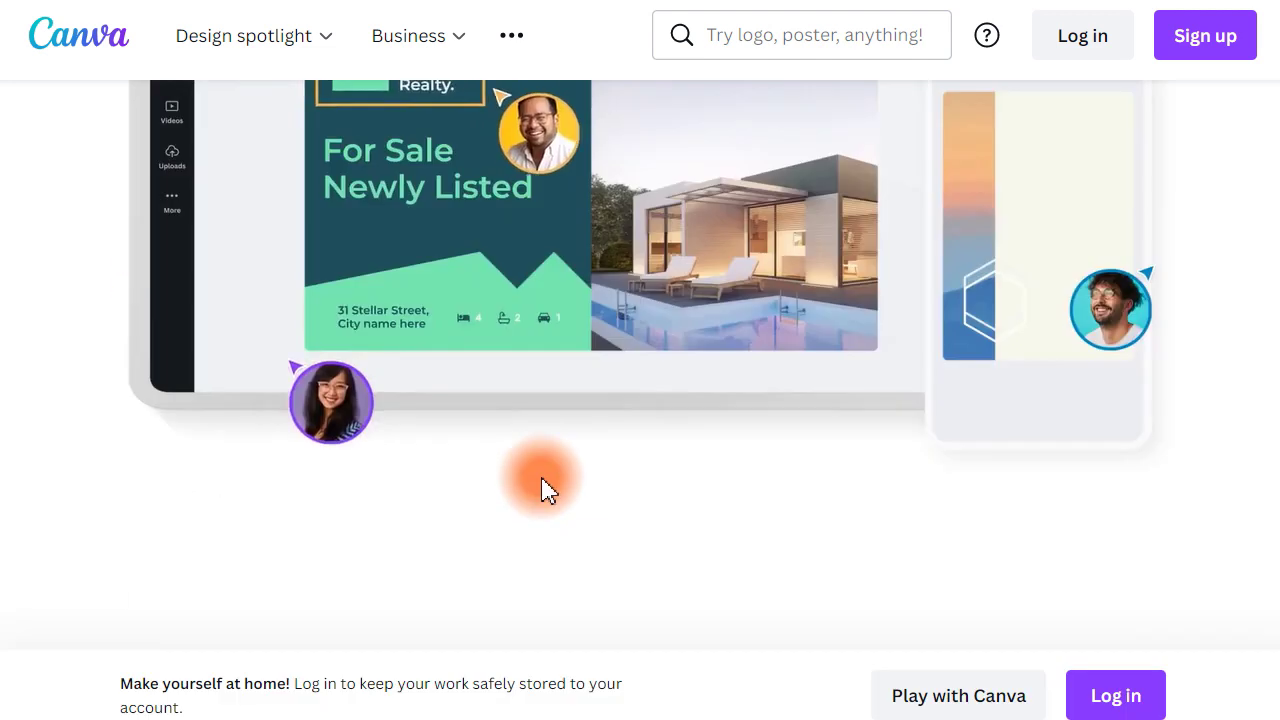
scroll(541, 489, "up", 4)
scroll(286, 294, "down", 3)
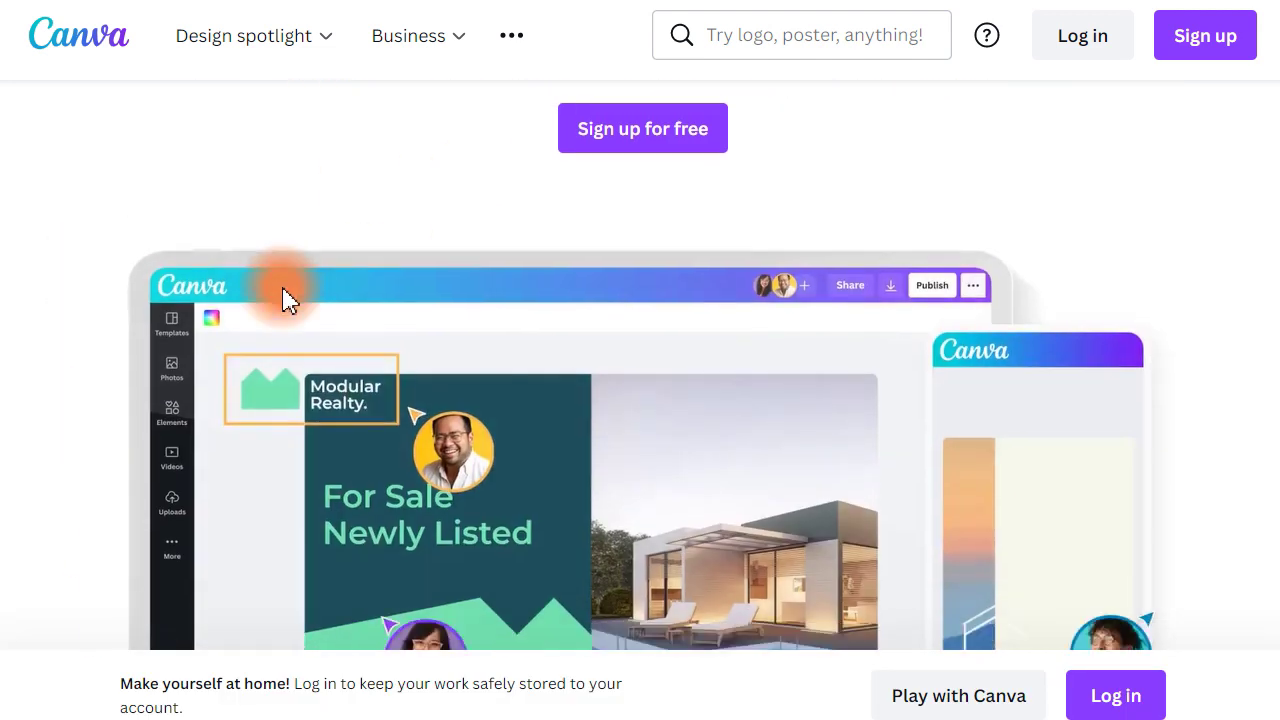
scroll(313, 358, "down", 5)
scroll(300, 434, "down", 4)
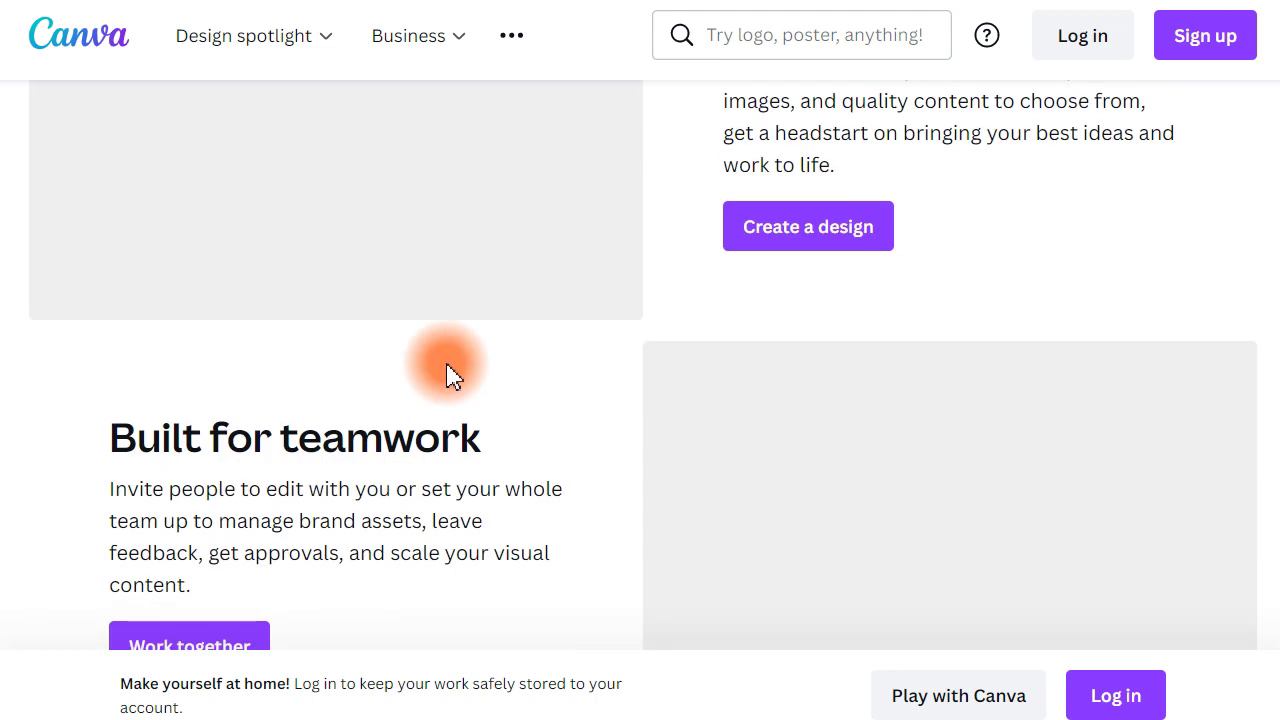
scroll(510, 373, "up", 4)
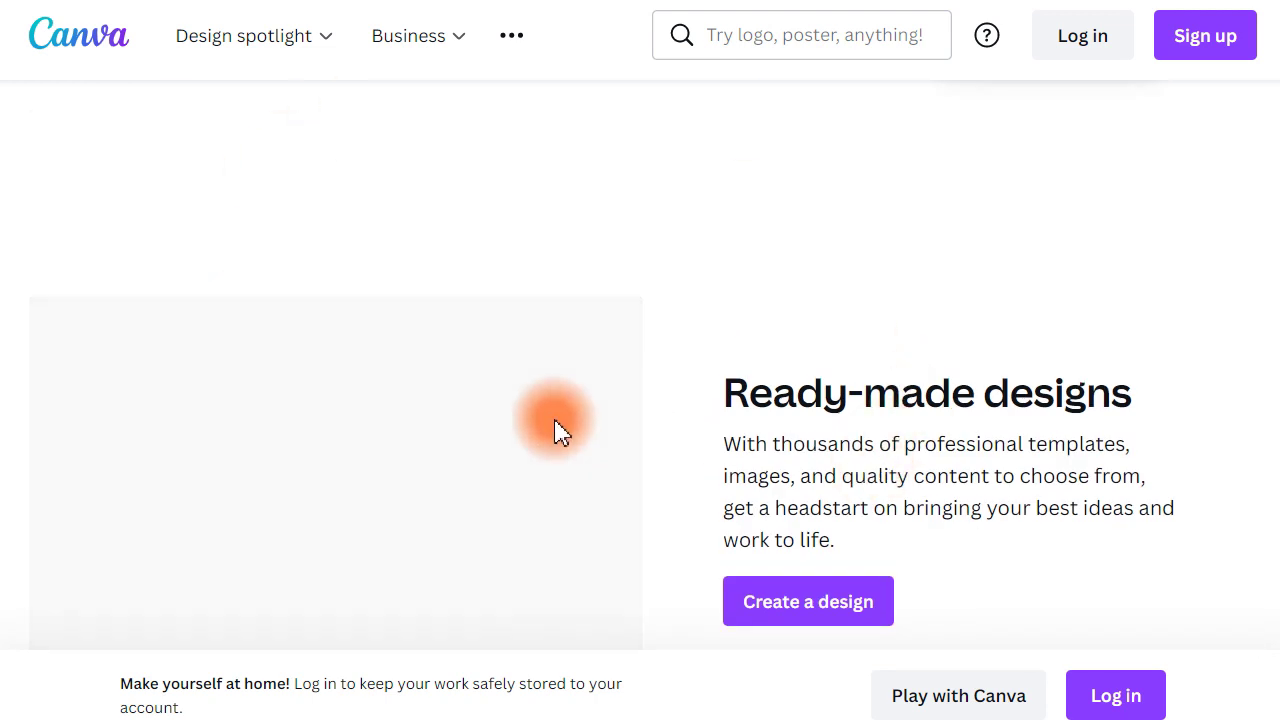
scroll(692, 380, "down", 1)
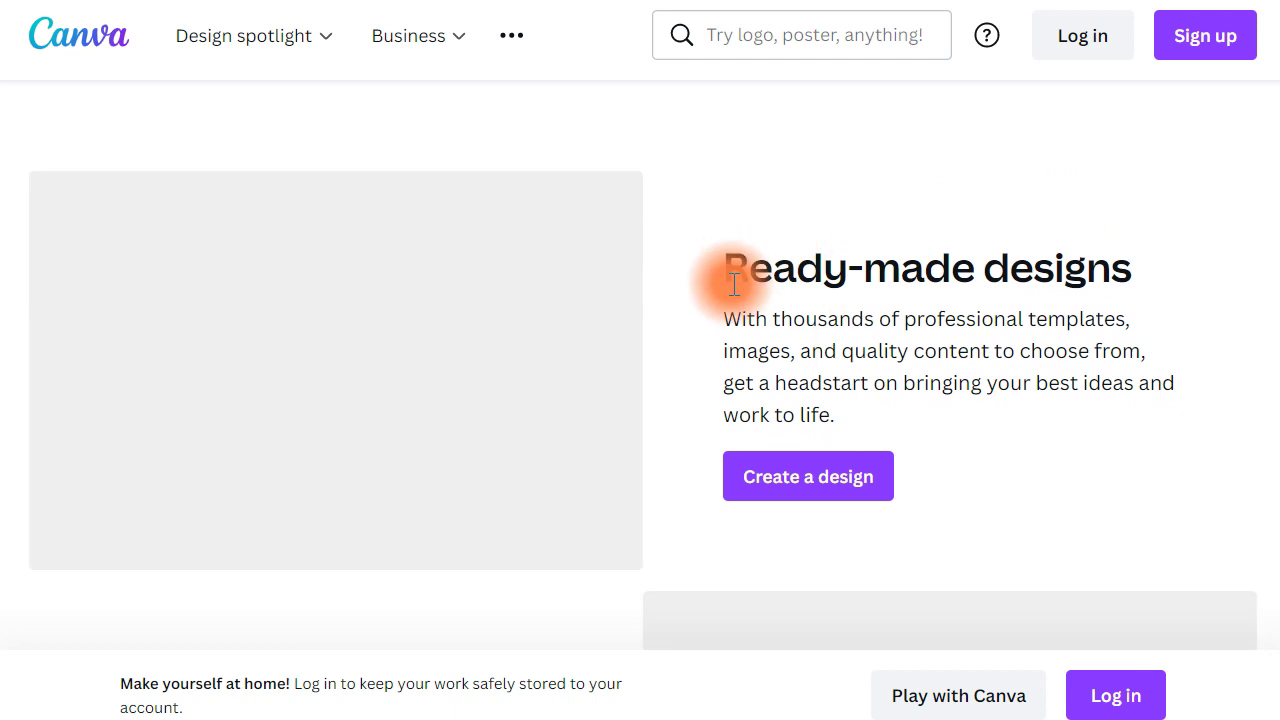
left_click_drag(726, 279, 1129, 280)
left_click(1086, 343)
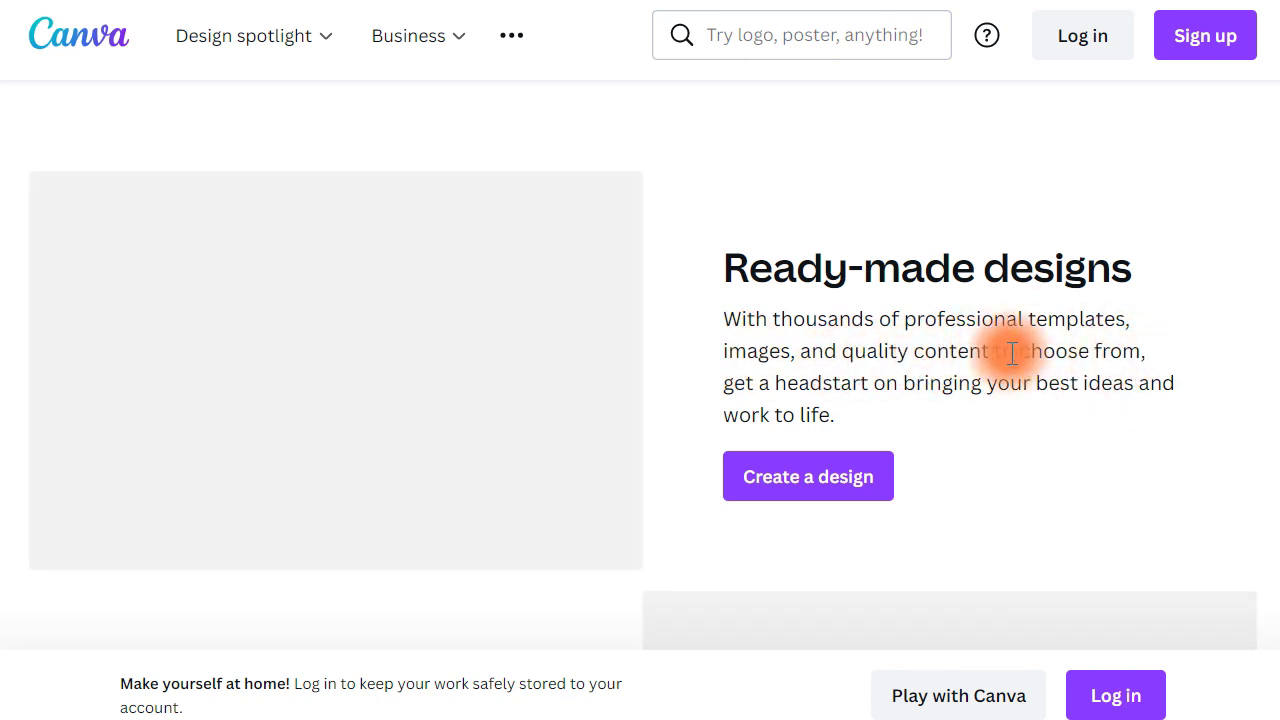
scroll(750, 381, "down", 1)
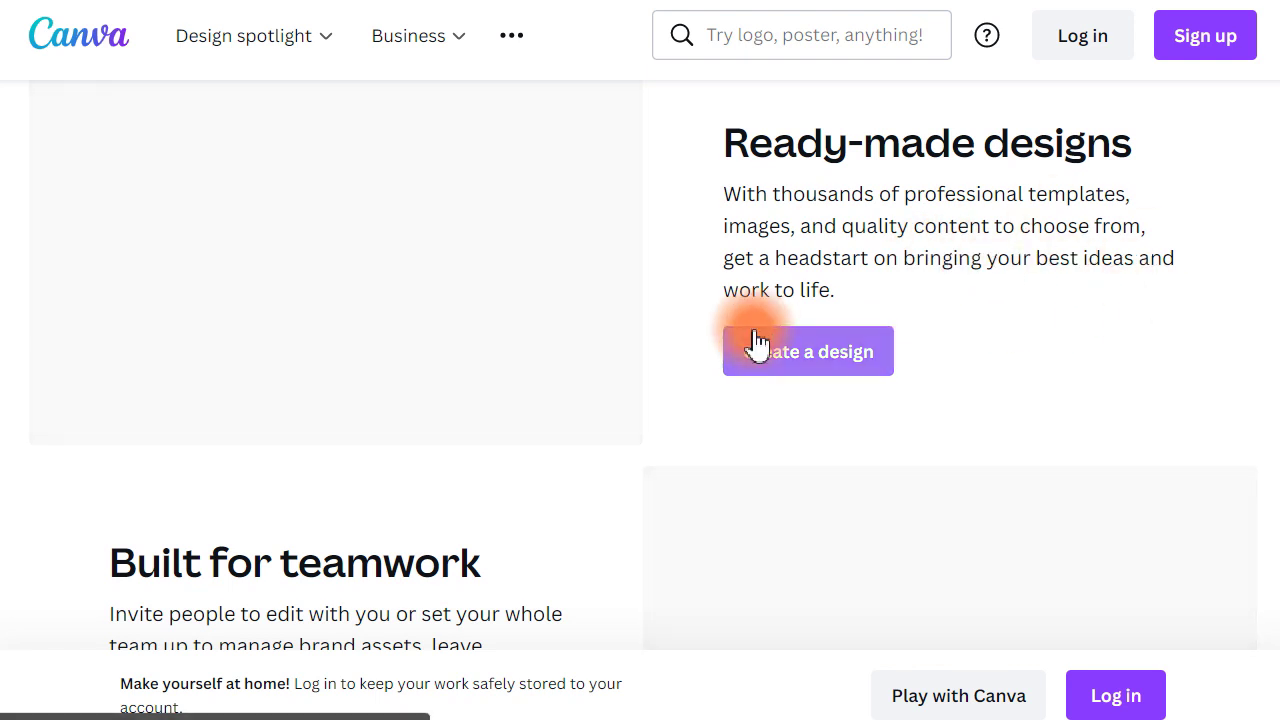
scroll(808, 352, "down", 3)
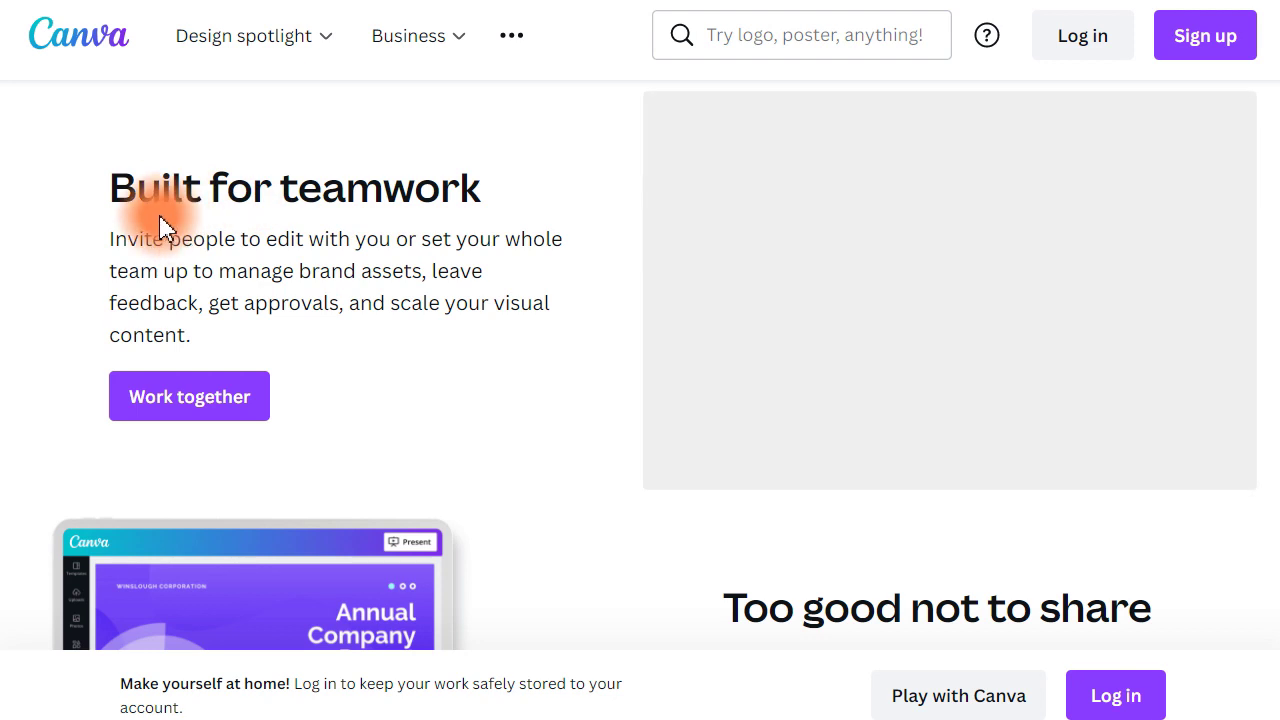
left_click_drag(129, 242, 306, 229)
left_click(351, 247)
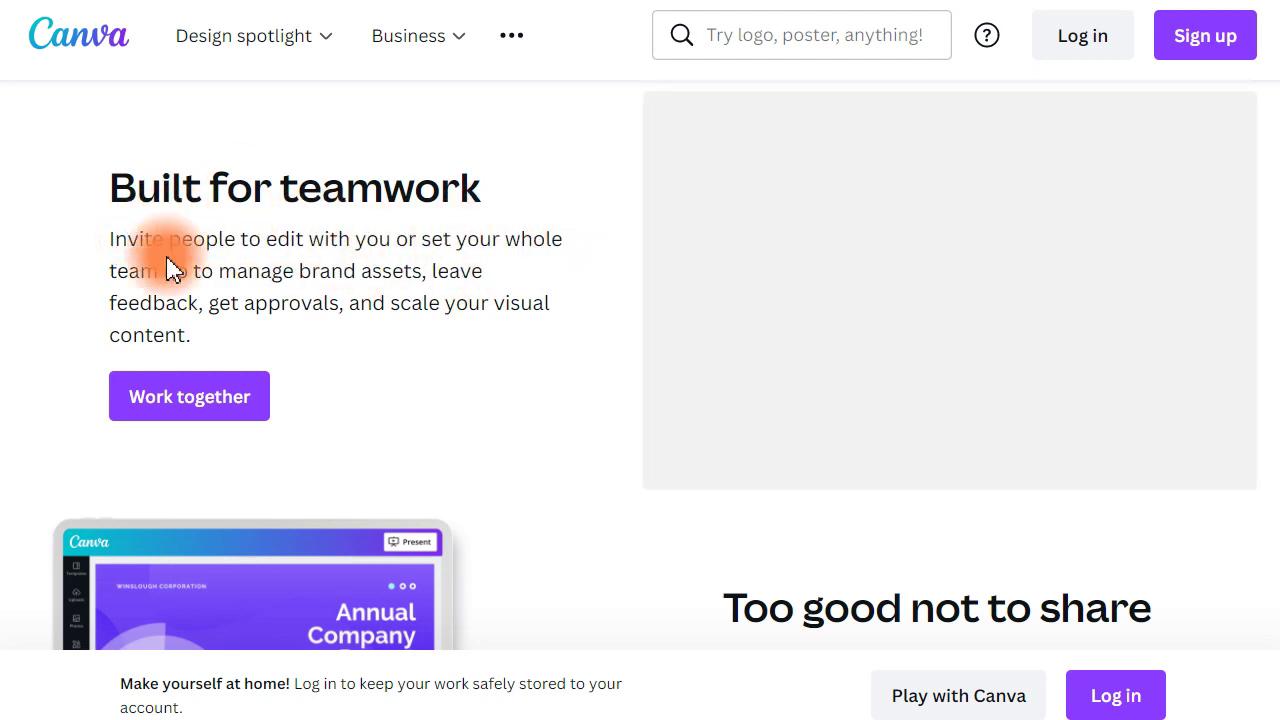
left_click_drag(277, 264, 500, 300)
left_click(514, 306)
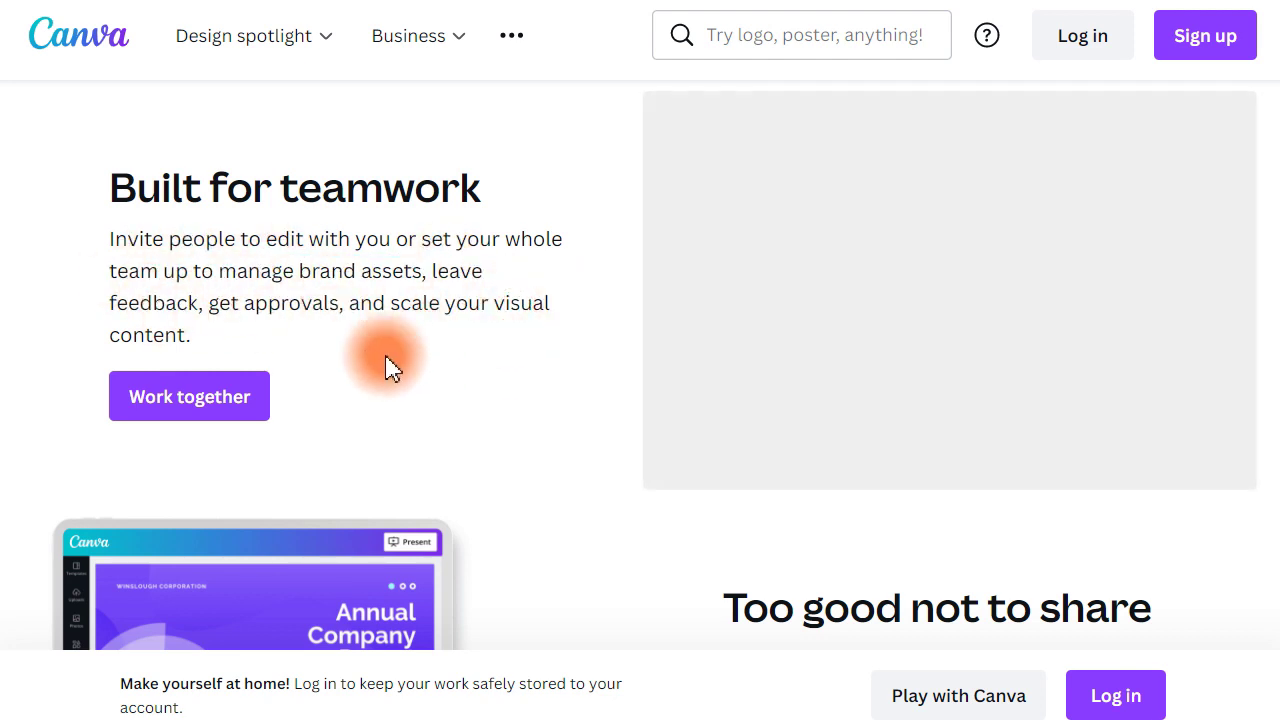
scroll(185, 340, "down", 4)
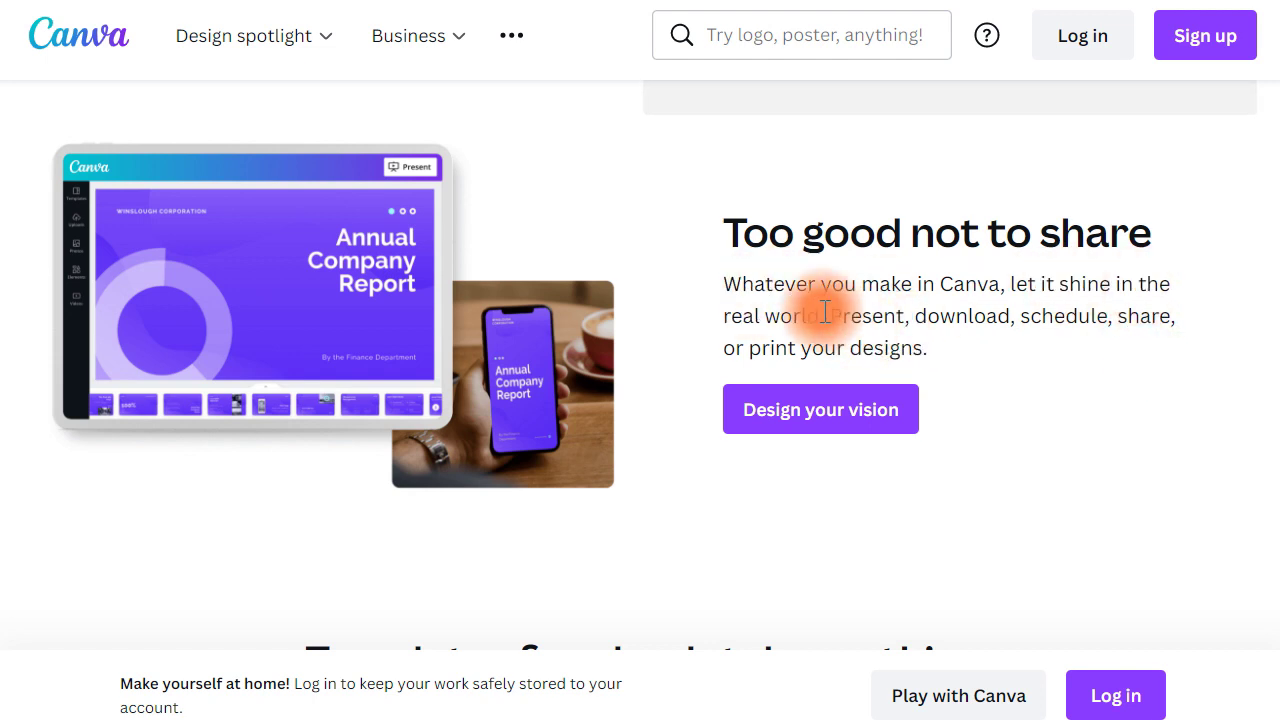
left_click_drag(840, 312, 991, 340)
left_click(991, 338)
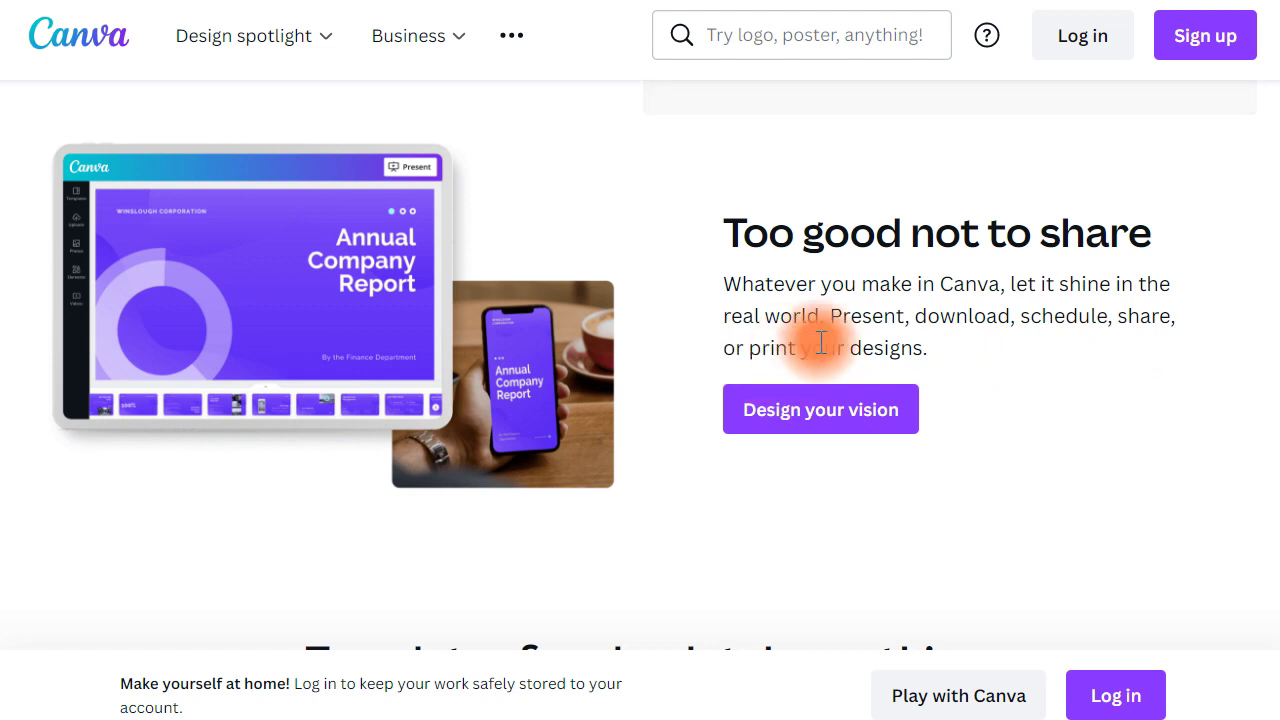
scroll(871, 352, "down", 3)
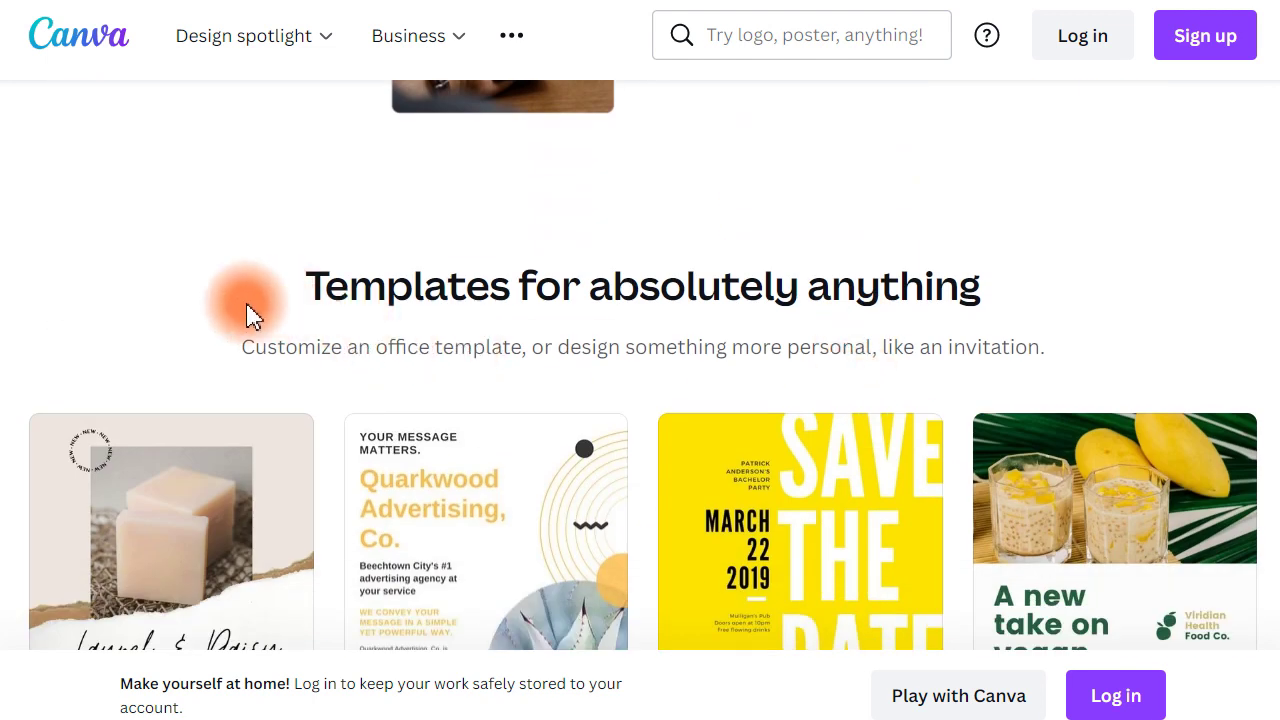
Scroll to the Canva for Teams section, then highlight and clear its two-line subtitle
scroll(250, 312, "down", 1)
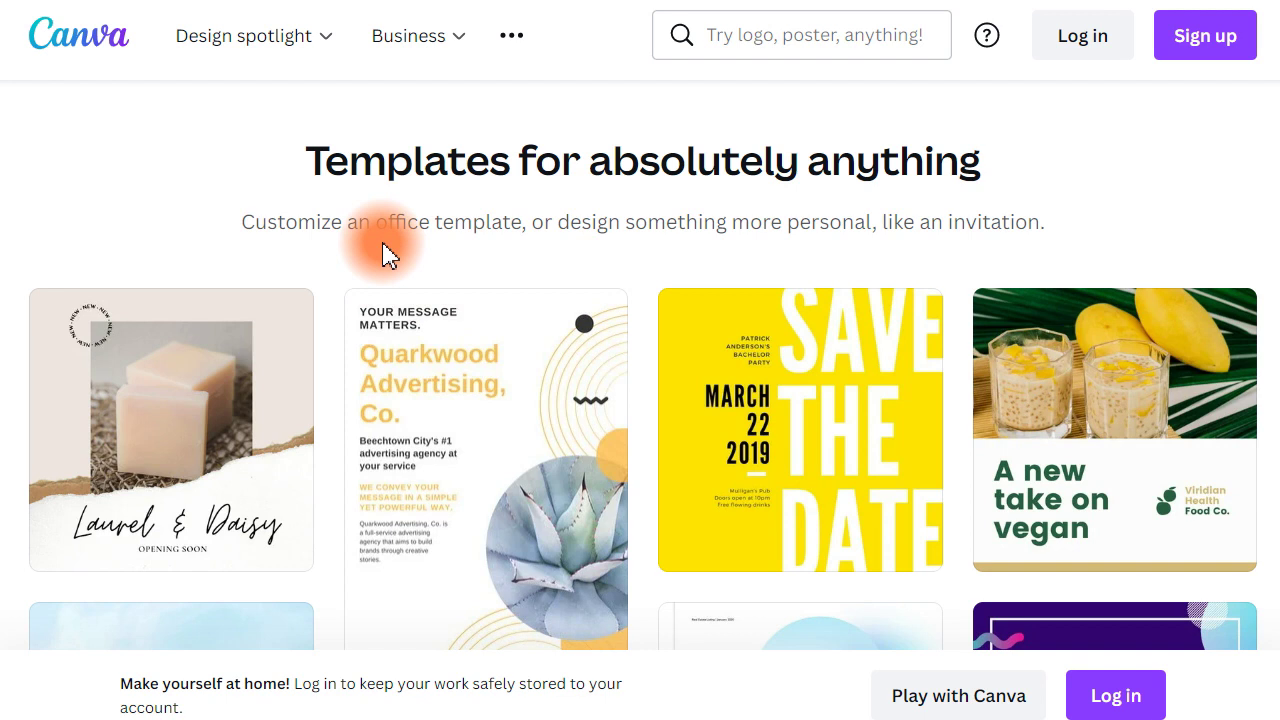
scroll(388, 256, "down", 10)
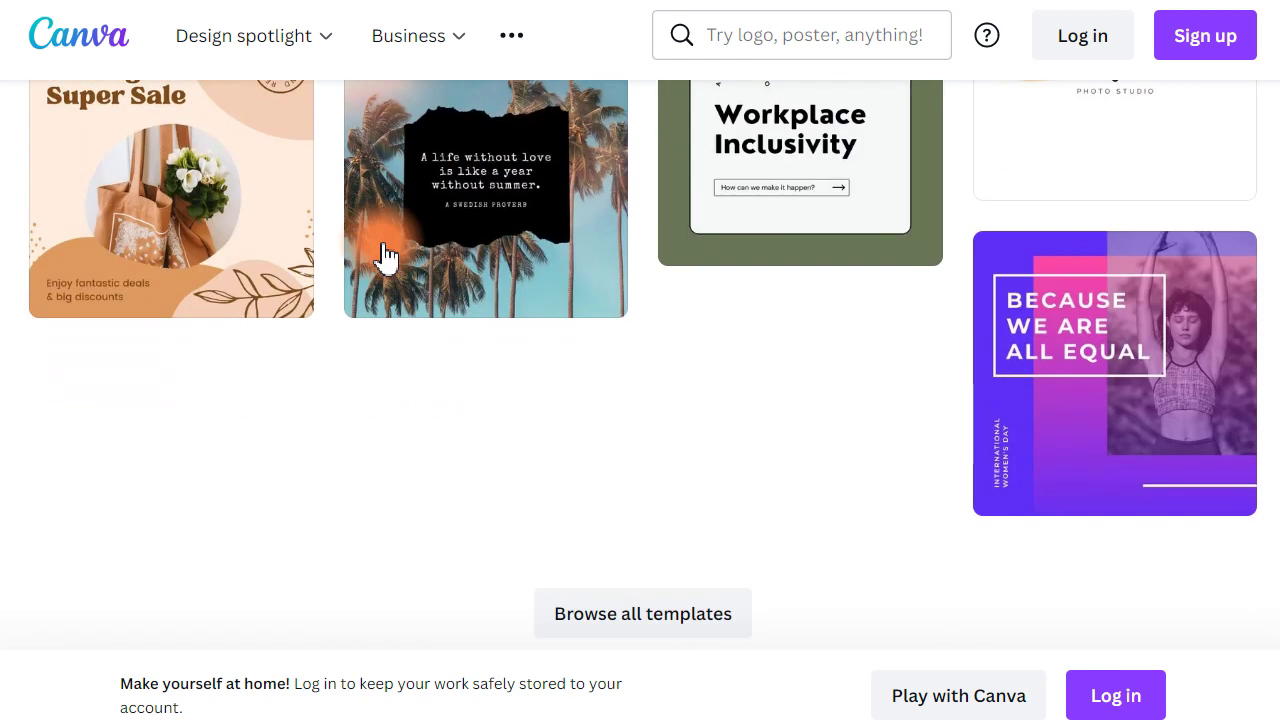
scroll(1272, 448, "down", 8)
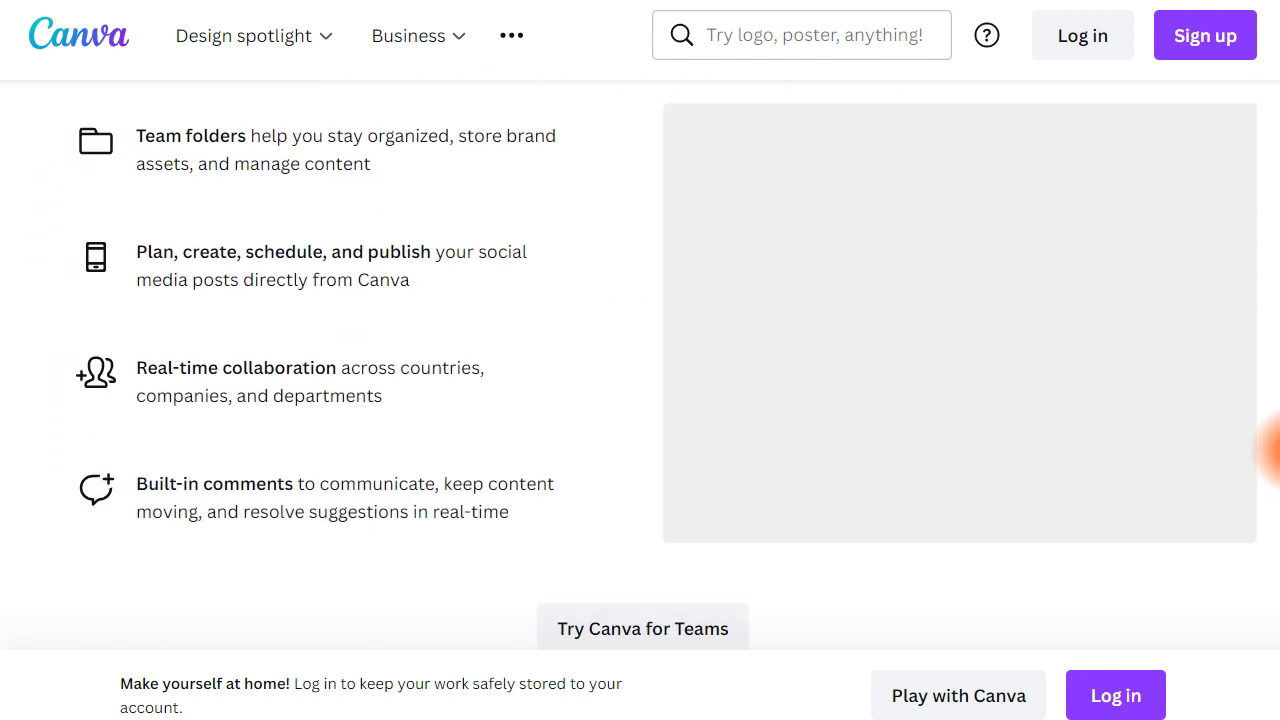
scroll(1270, 440, "up", 2)
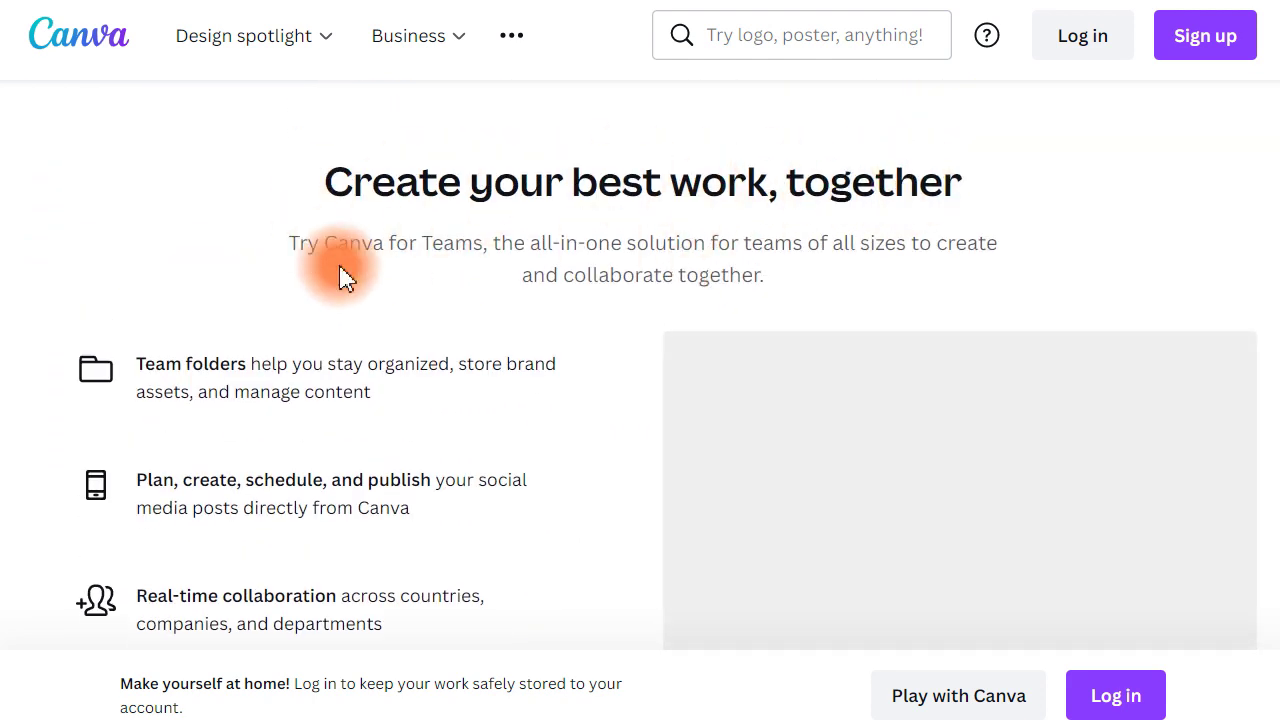
left_click_drag(511, 245, 1030, 252)
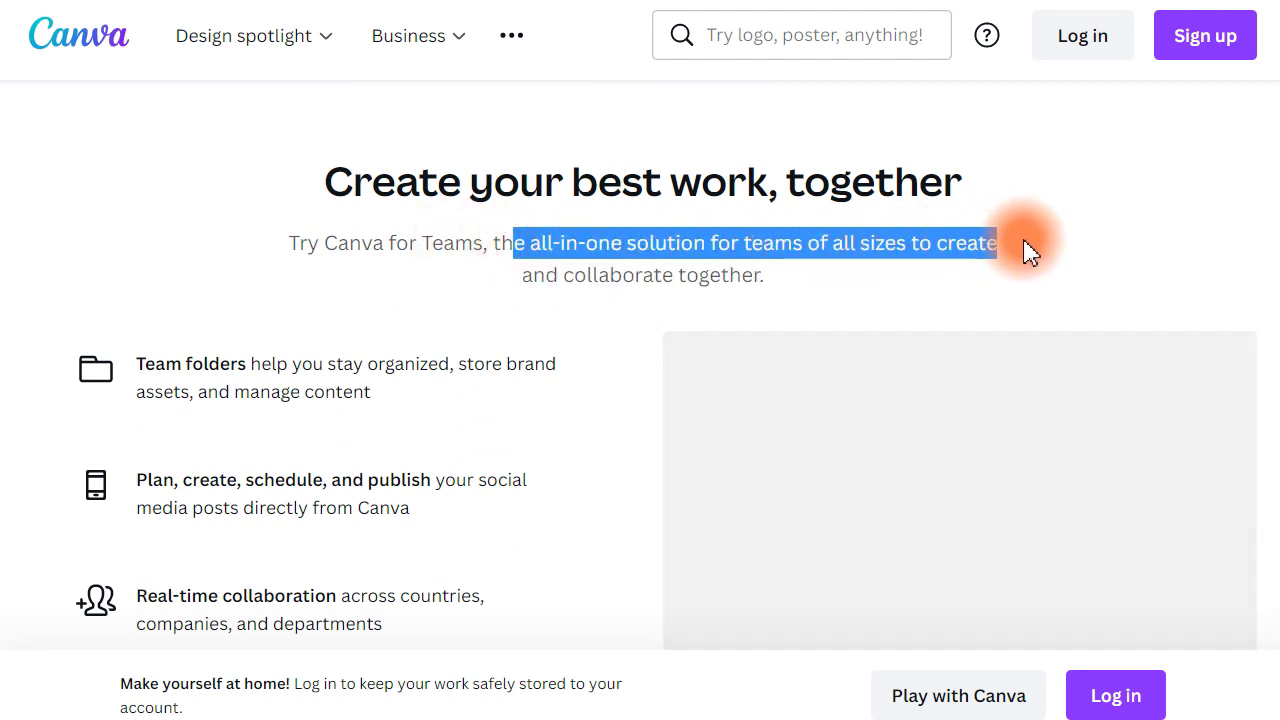
left_click_drag(518, 276, 749, 300)
left_click(631, 303)
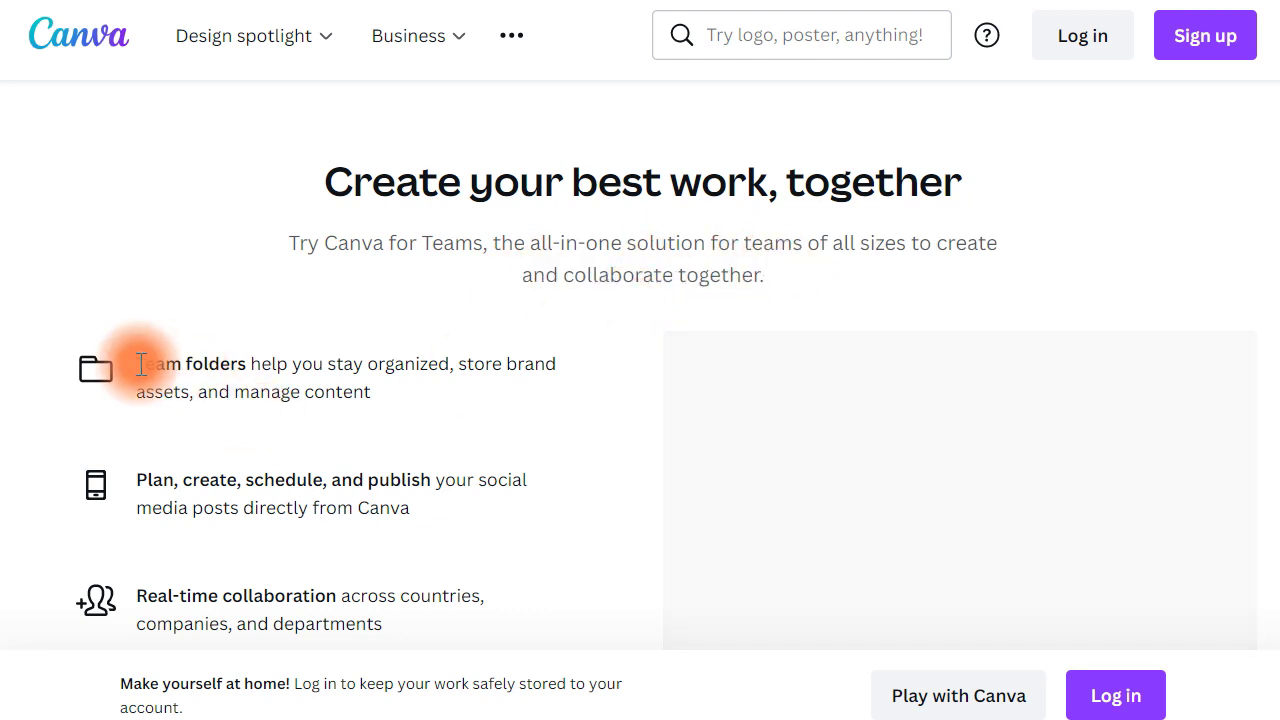
Highlight and clear the Team folders description, and scroll down toward the plan comparison
scroll(375, 330, "down", 3)
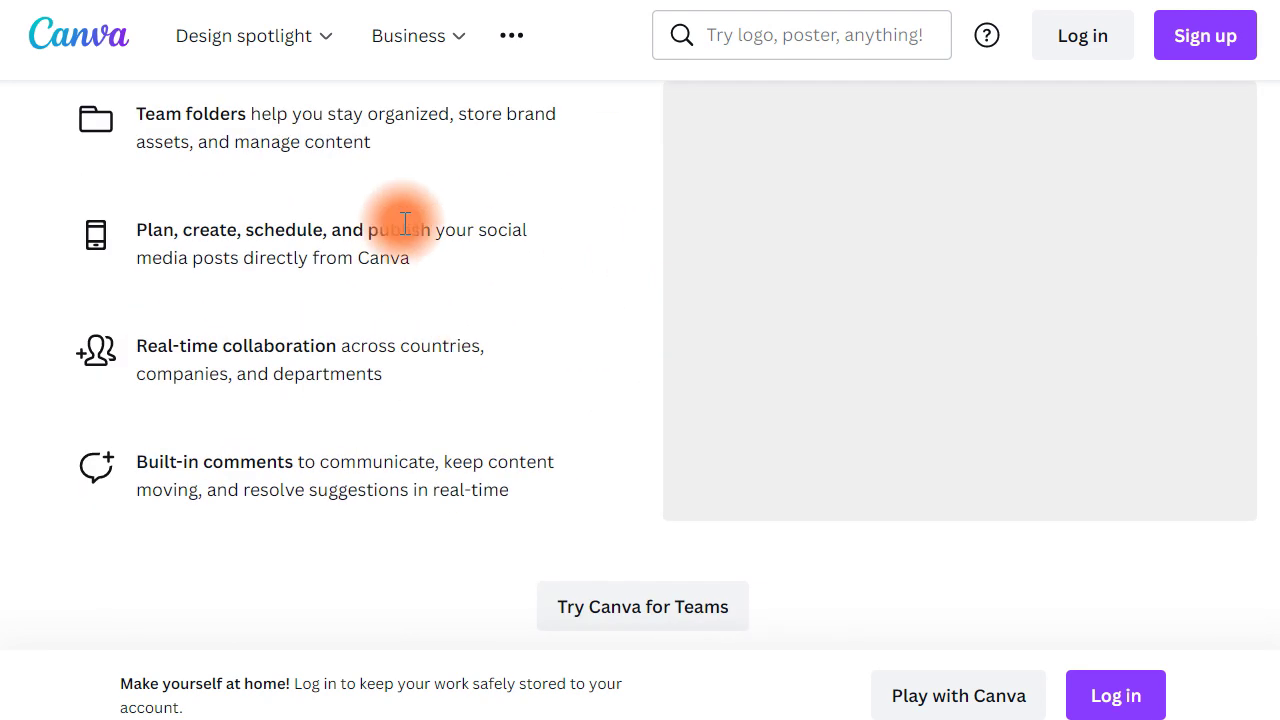
left_click_drag(145, 142, 400, 155)
left_click(398, 146)
scroll(330, 200, "up", 3)
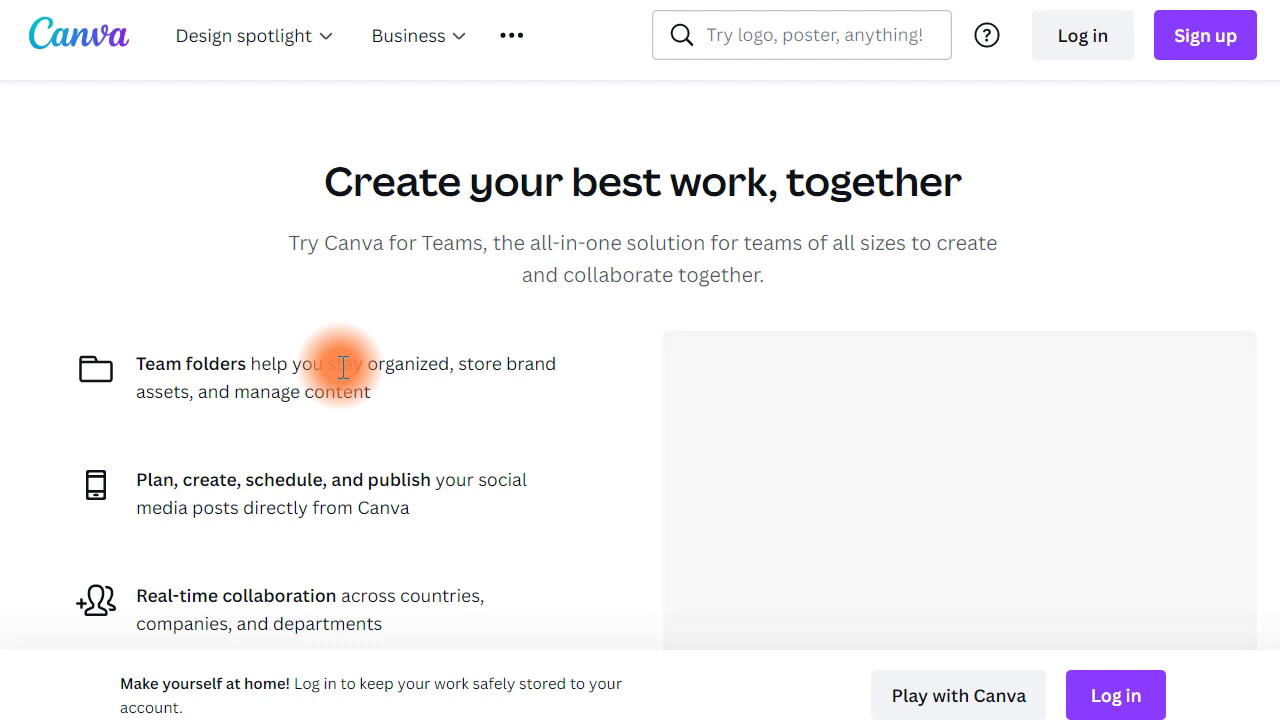
scroll(232, 378, "down", 1)
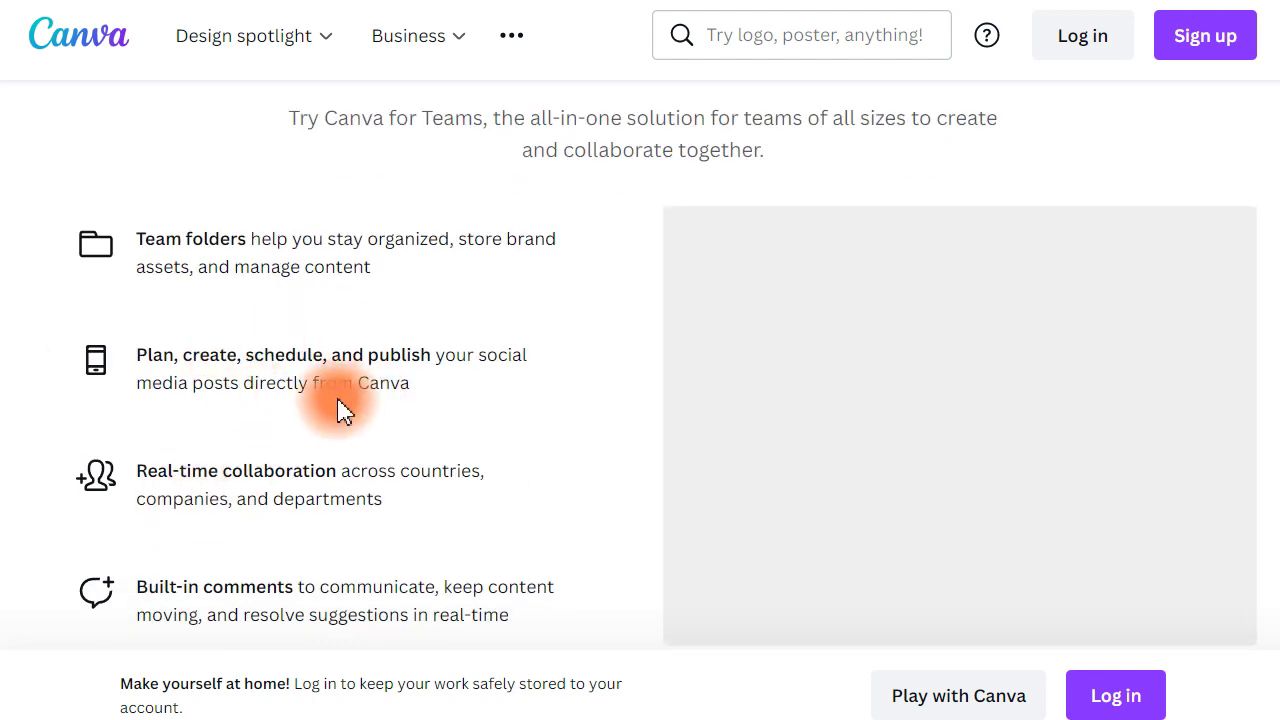
scroll(330, 480, "down", 1)
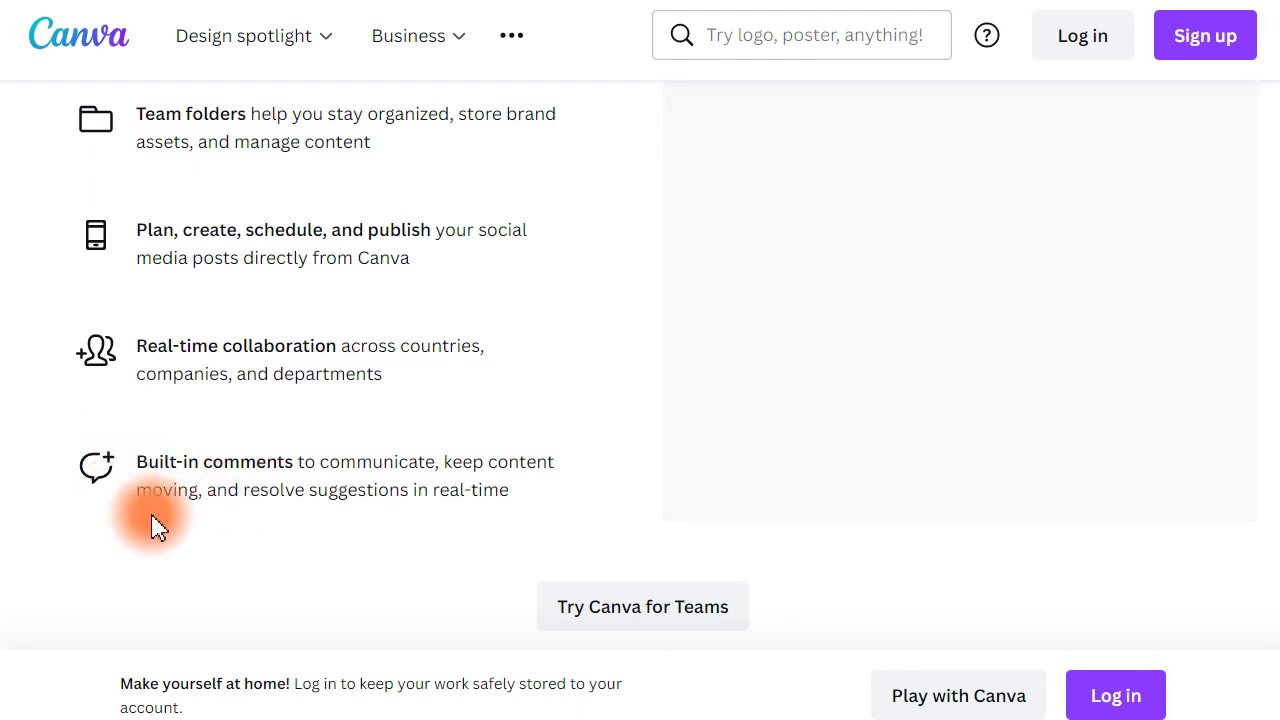
scroll(155, 527, "down", 3)
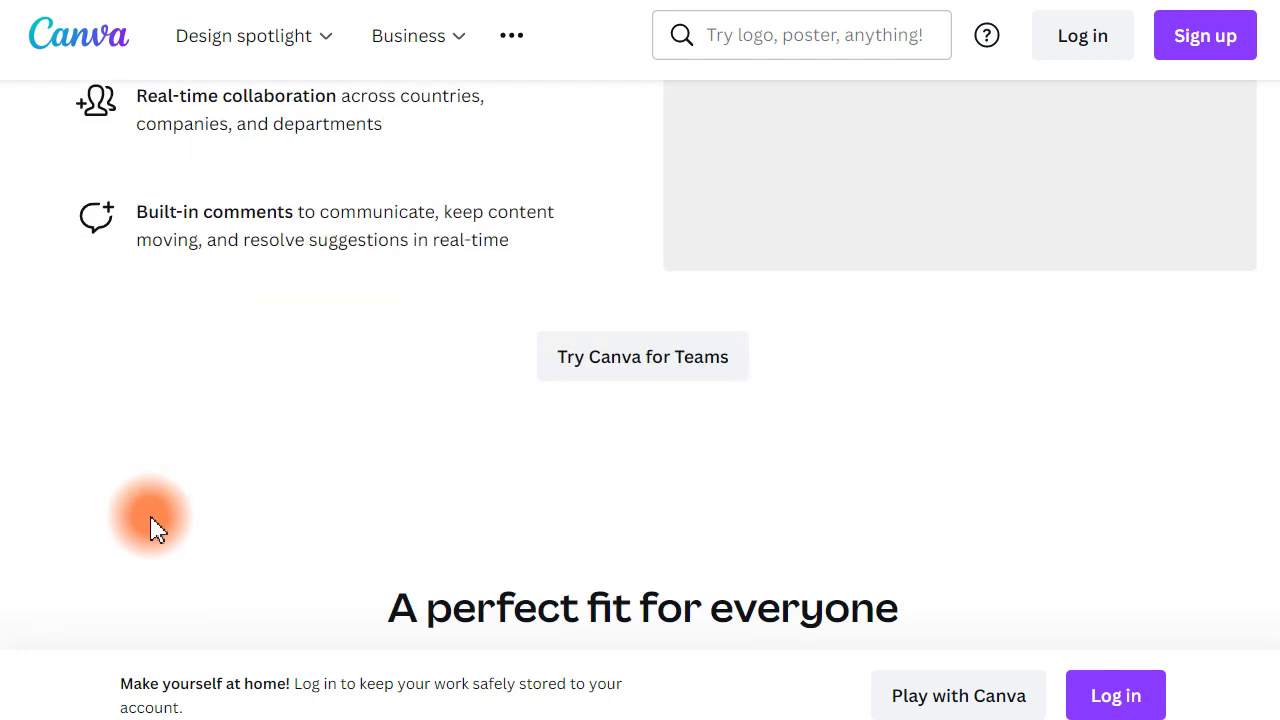
scroll(155, 527, "down", 4)
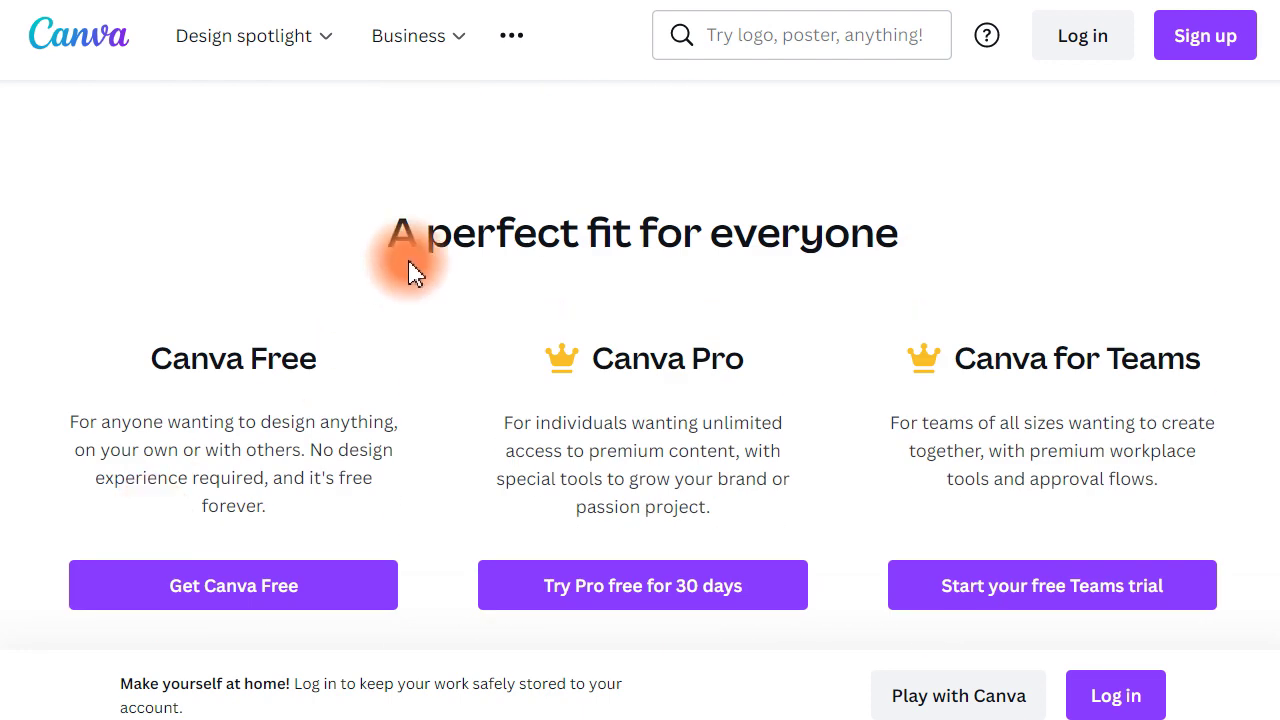
Highlight and clear the Canva Free, Canva Pro and Canva for Teams headings, then scroll past them
scroll(523, 371, "down", 1)
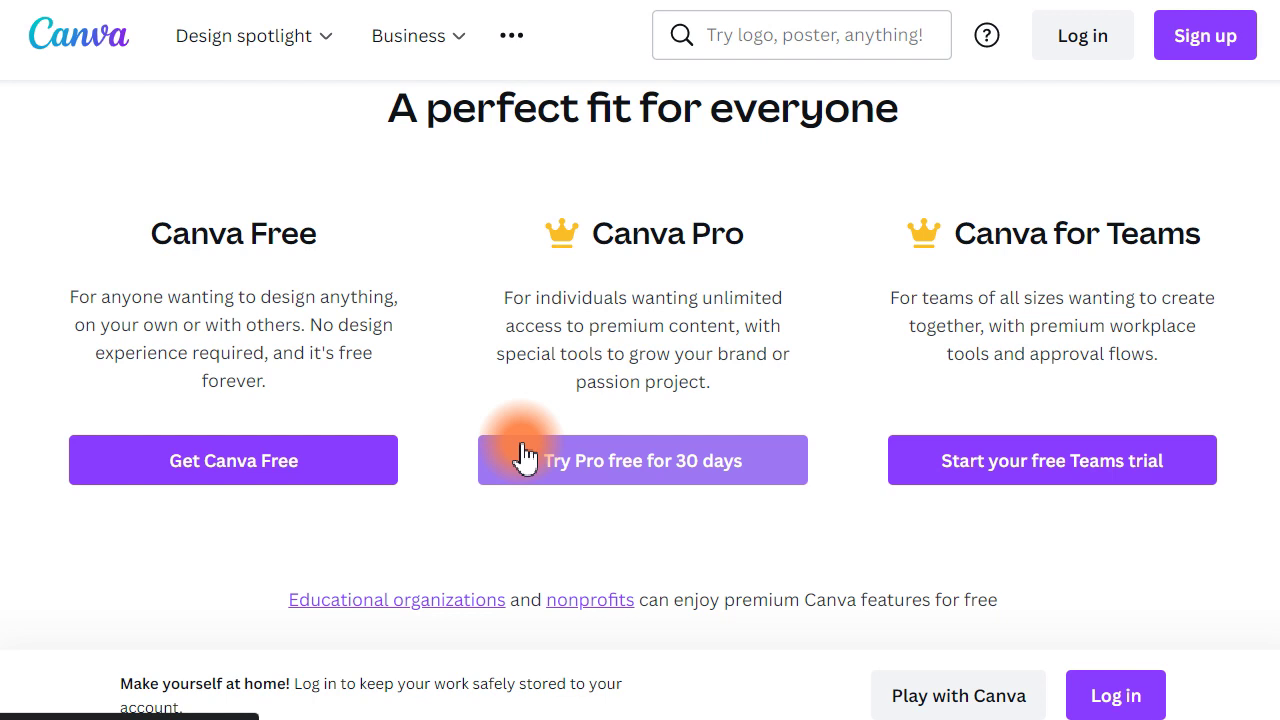
double_click(177, 236)
left_click_drag(585, 235, 1183, 250)
left_click(1183, 250)
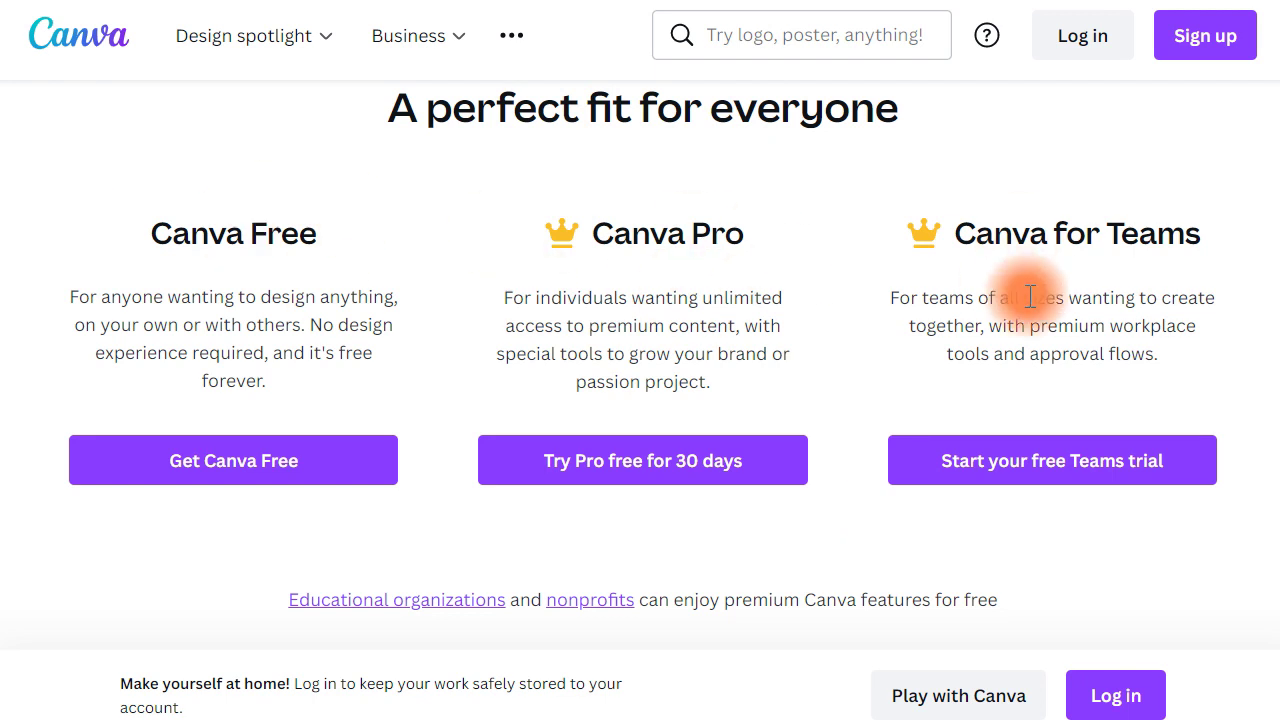
left_click_drag(162, 233, 317, 235)
left_click_drag(612, 233, 744, 235)
left_click_drag(952, 233, 1100, 250)
left_click(1071, 287)
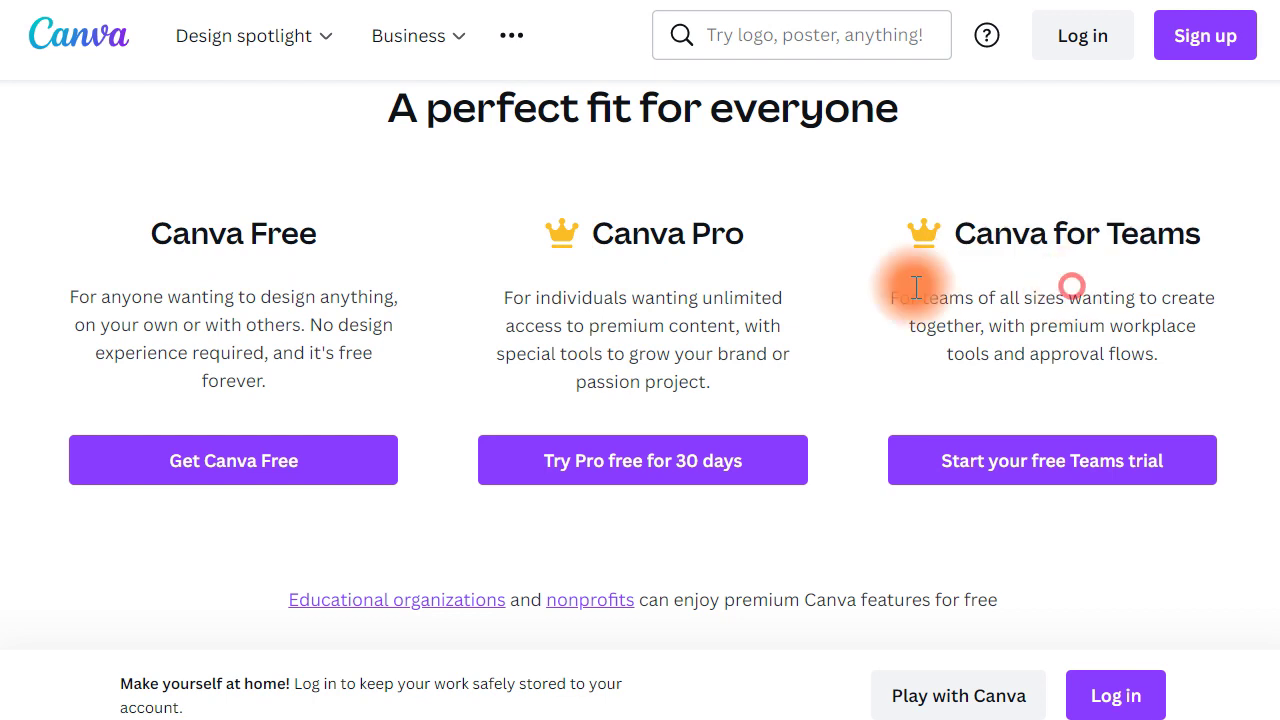
scroll(371, 320, "down", 9)
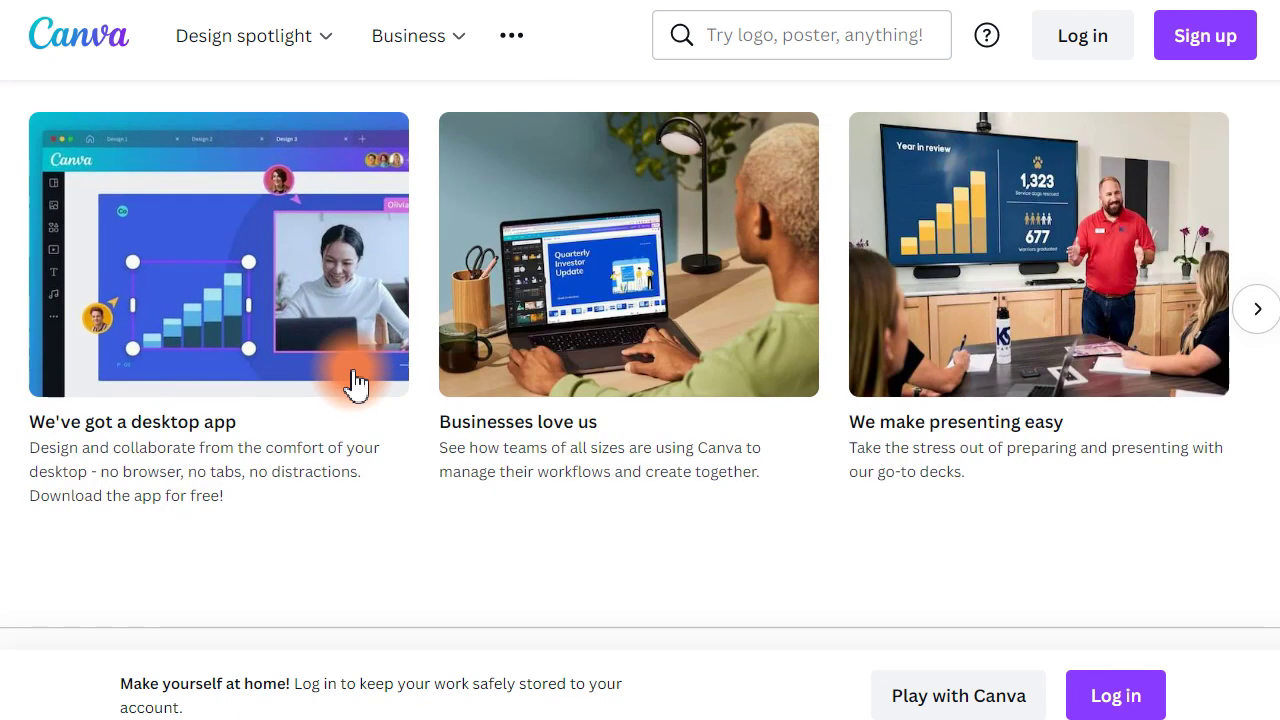
scroll(355, 382, "up", 4)
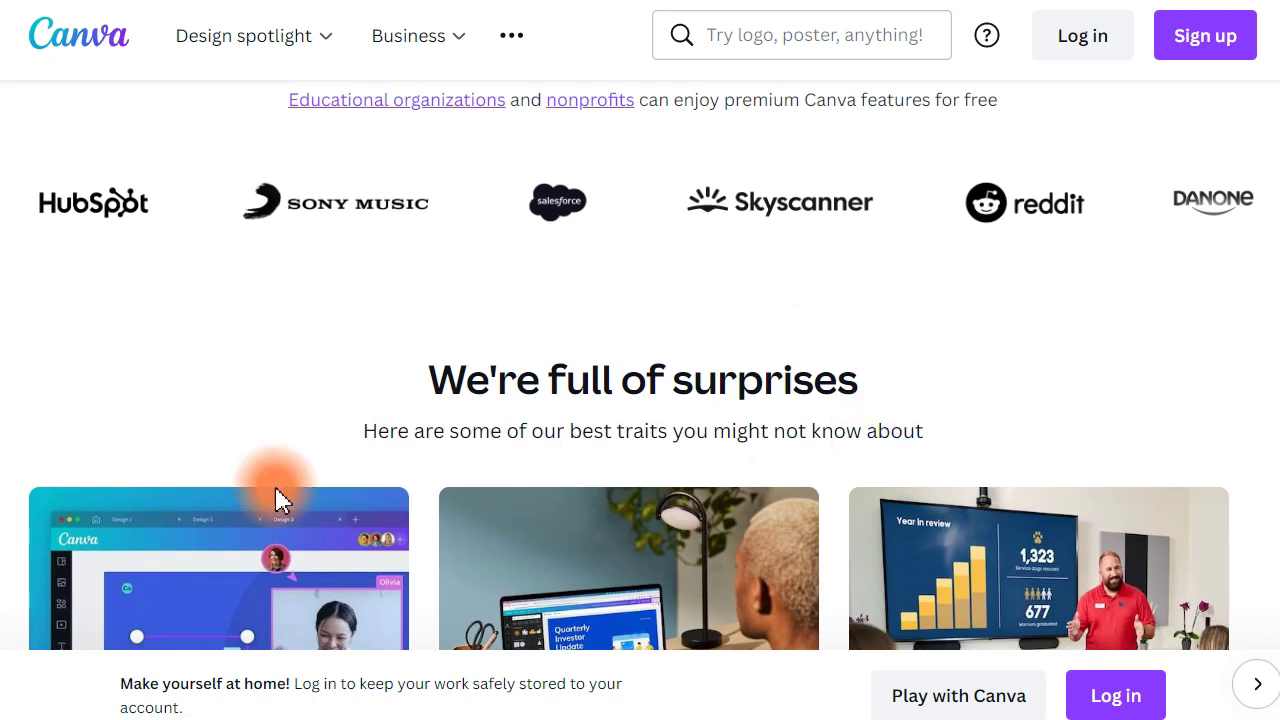
scroll(280, 500, "up", 4)
scroll(294, 457, "down", 3)
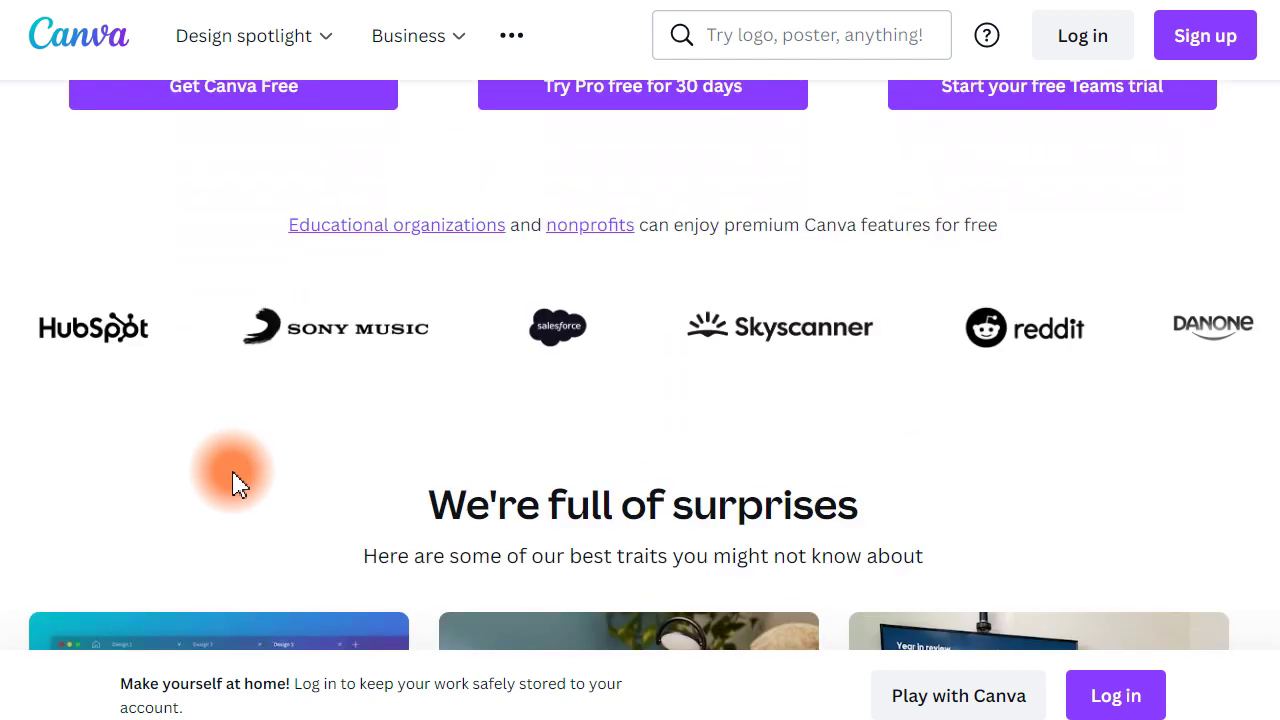
scroll(617, 277, "up", 1)
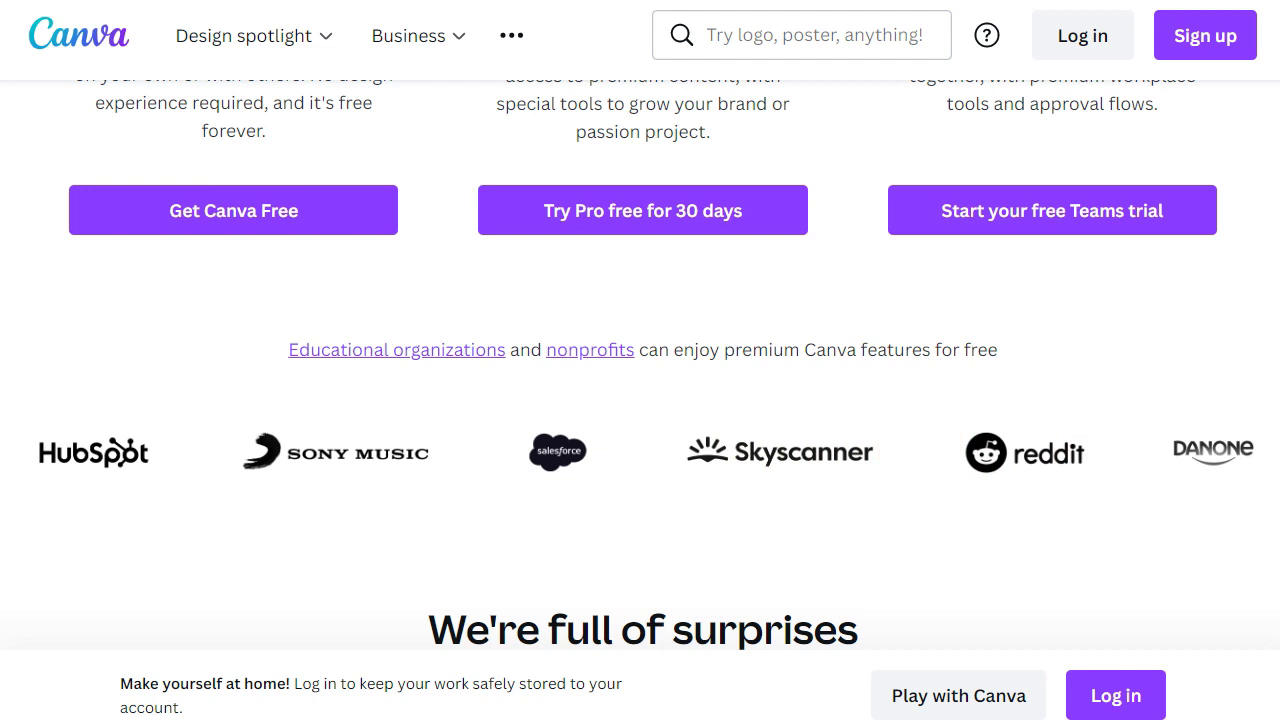
scroll(640, 400, "down", 3)
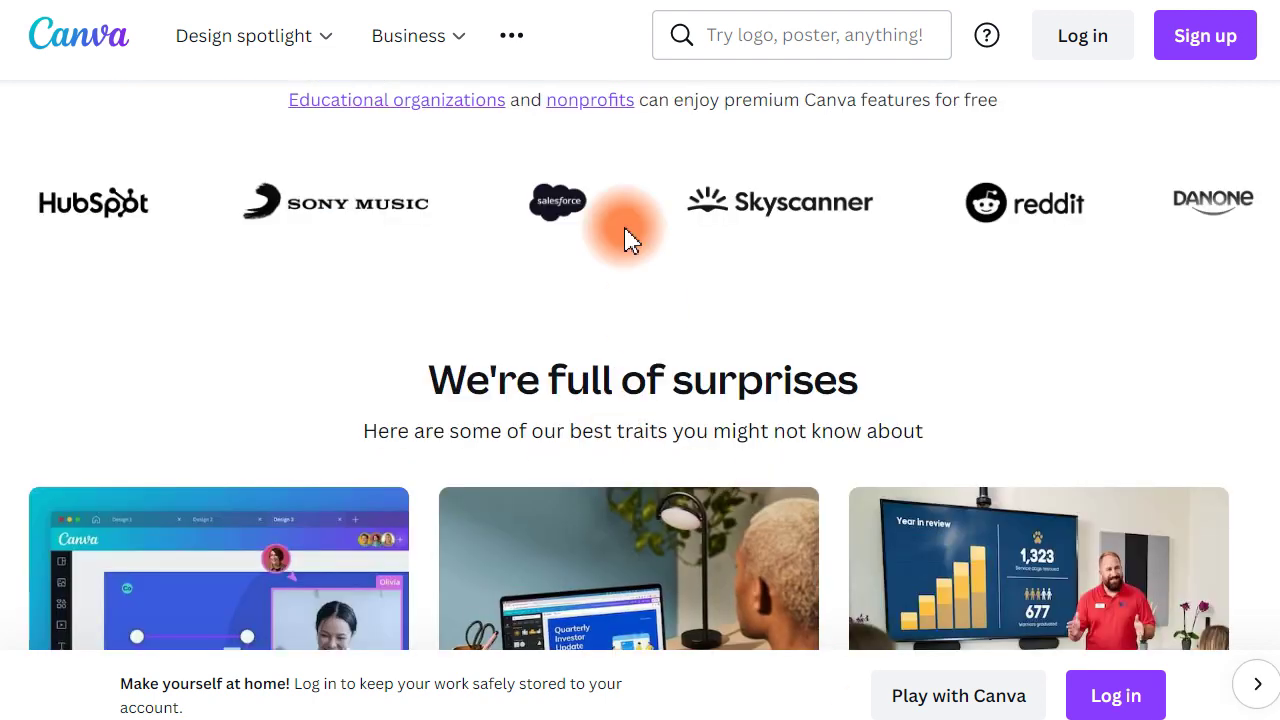
scroll(580, 280, "down", 1)
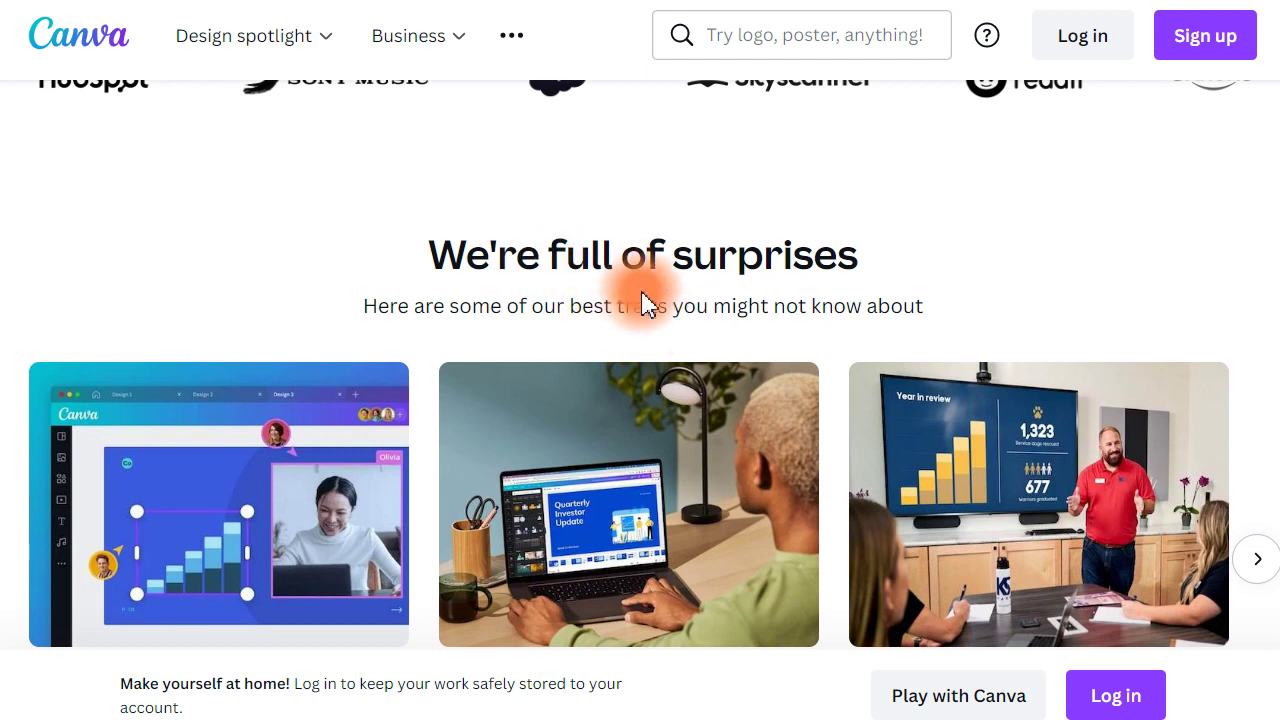
scroll(700, 305, "down", 1)
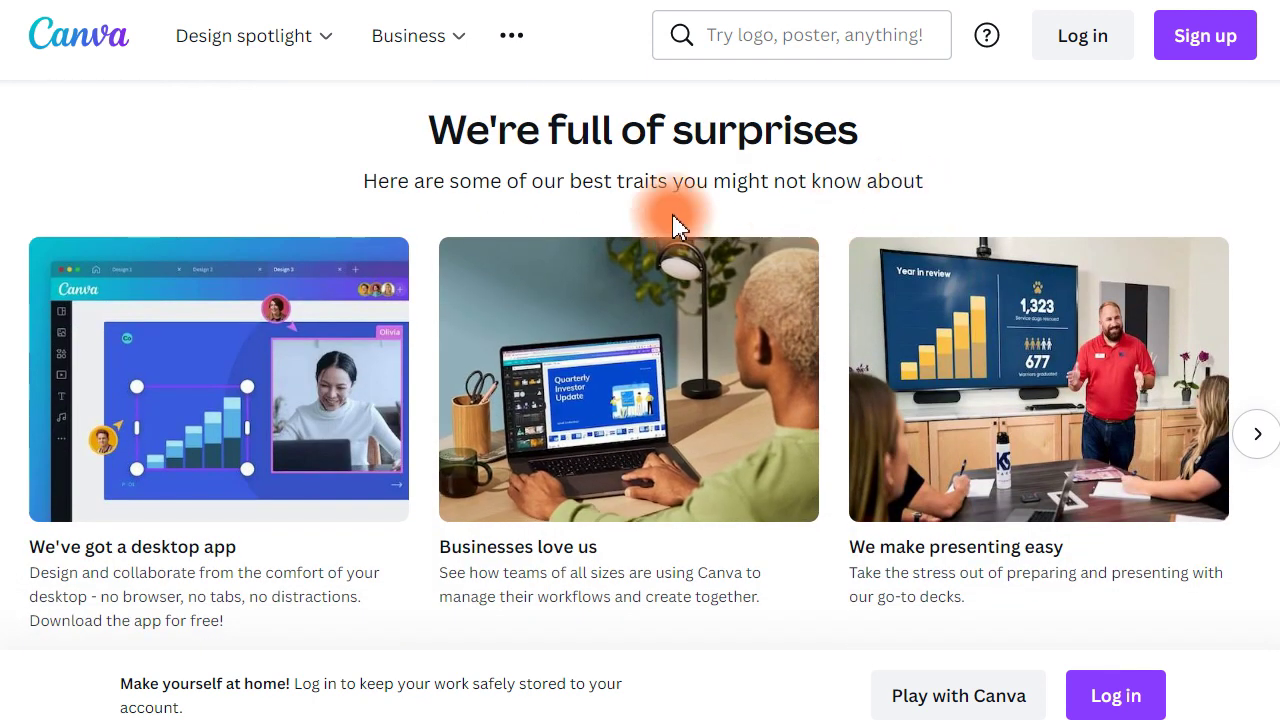
scroll(300, 390, "down", 1)
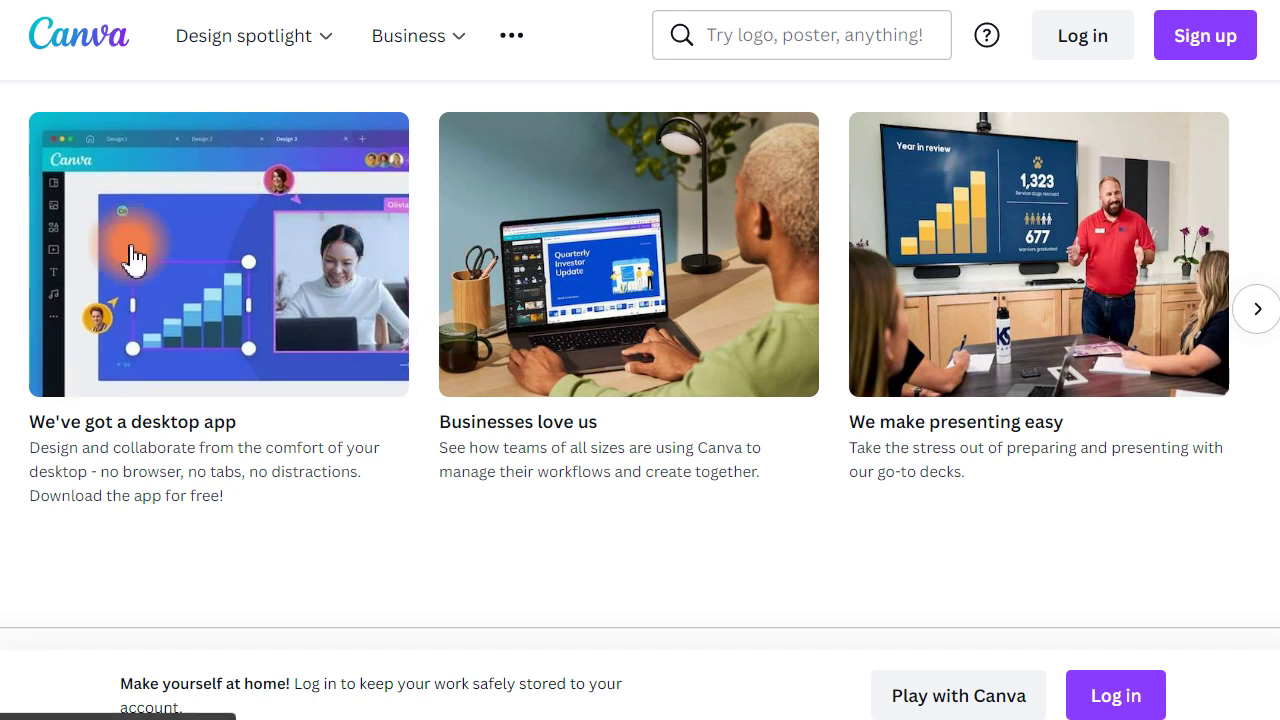
Search Google for 'canva for laptop app' in a new incognito window
key("ctrl+shift+n")
type("canv")
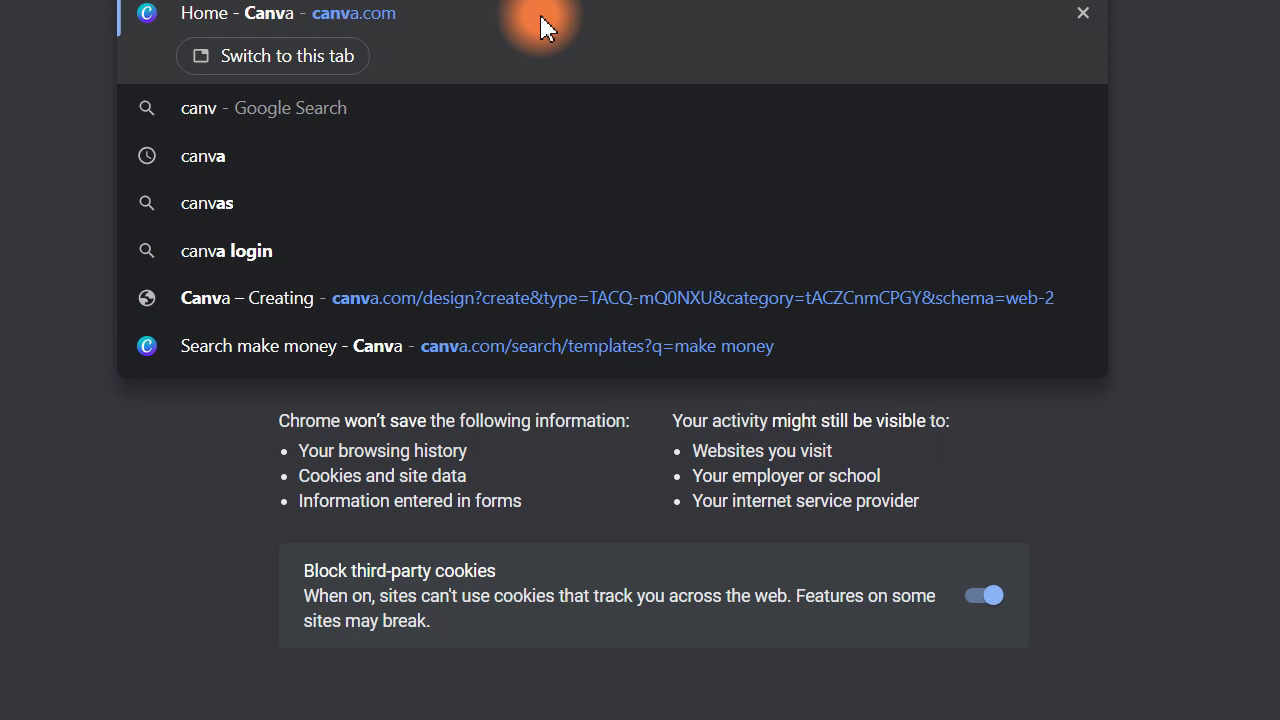
type("a fo")
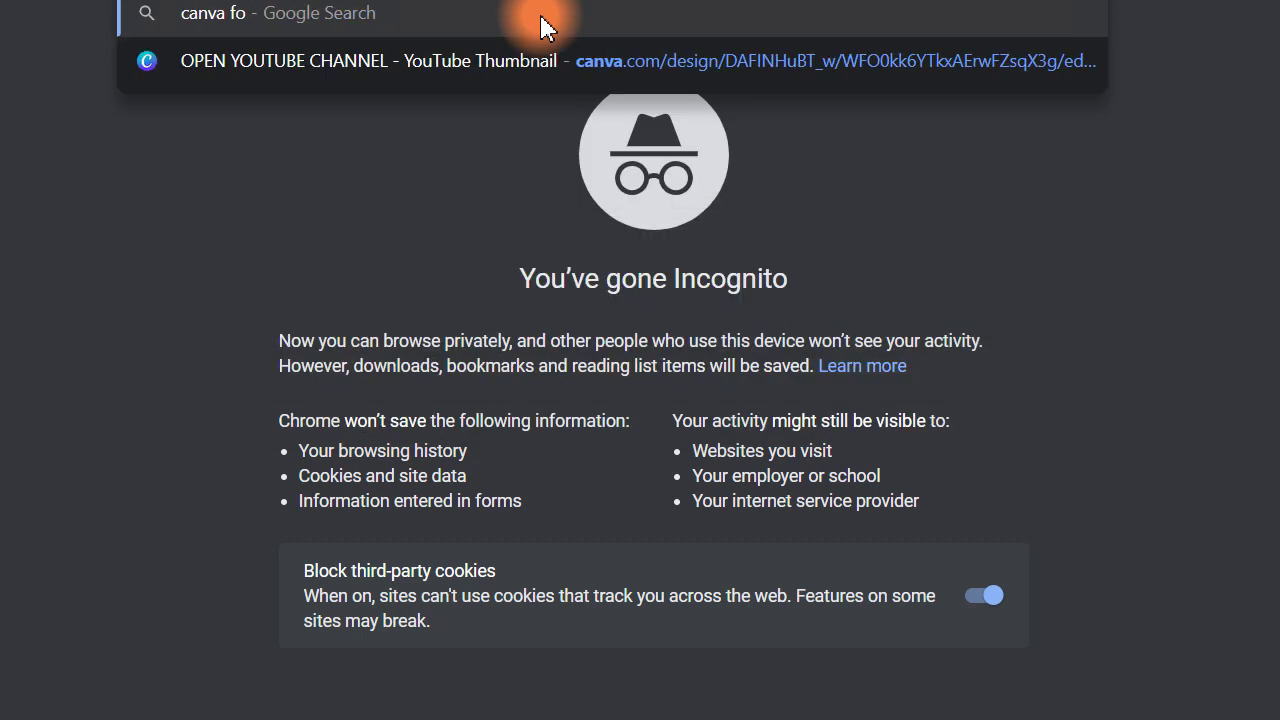
type("r laptop")
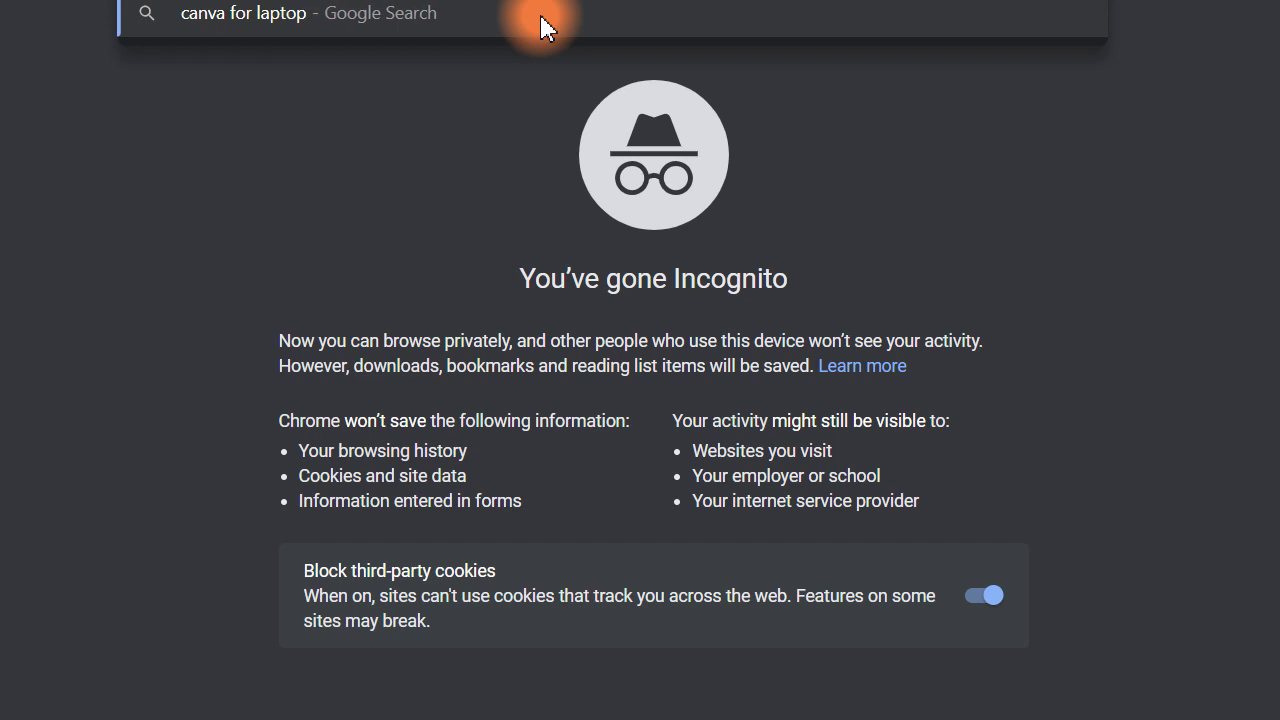
type(" app")
key("Return")
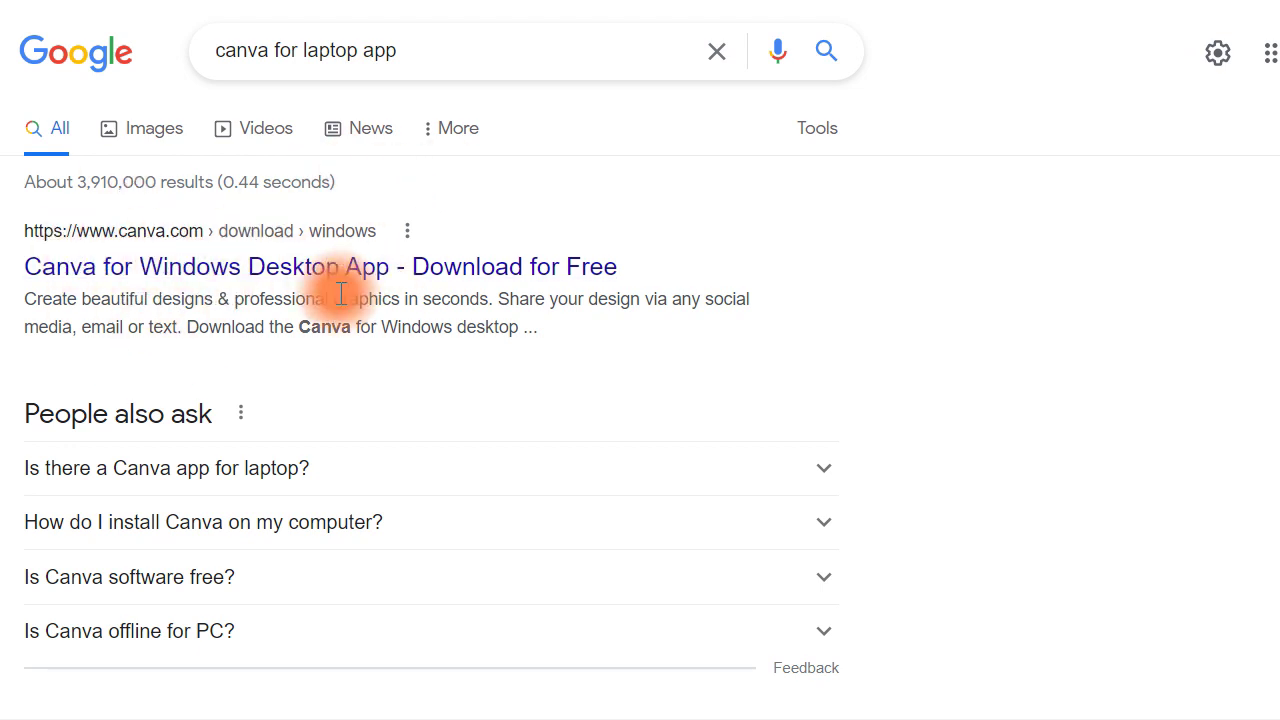
left_click_drag(395, 263, 483, 266)
Open the Canva for Windows result and start downloading the Windows installer
left_click(483, 266)
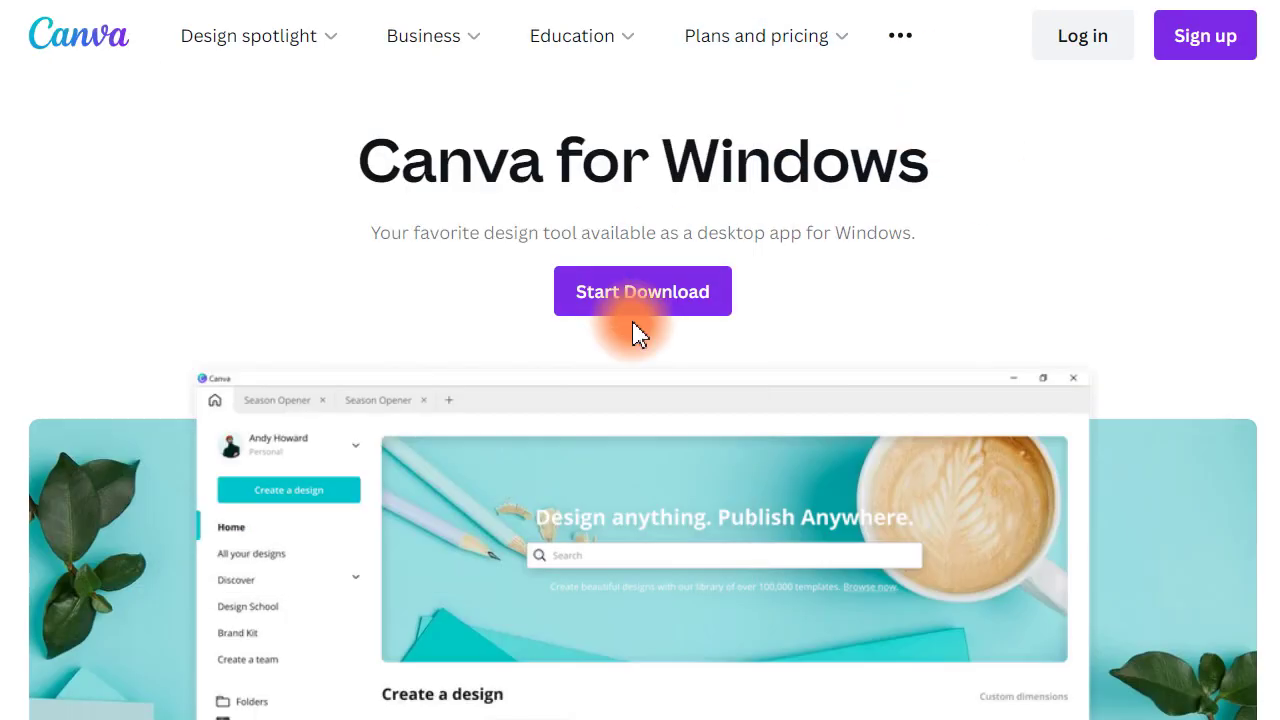
scroll(637, 335, "down", 3)
scroll(600, 371, "up", 3)
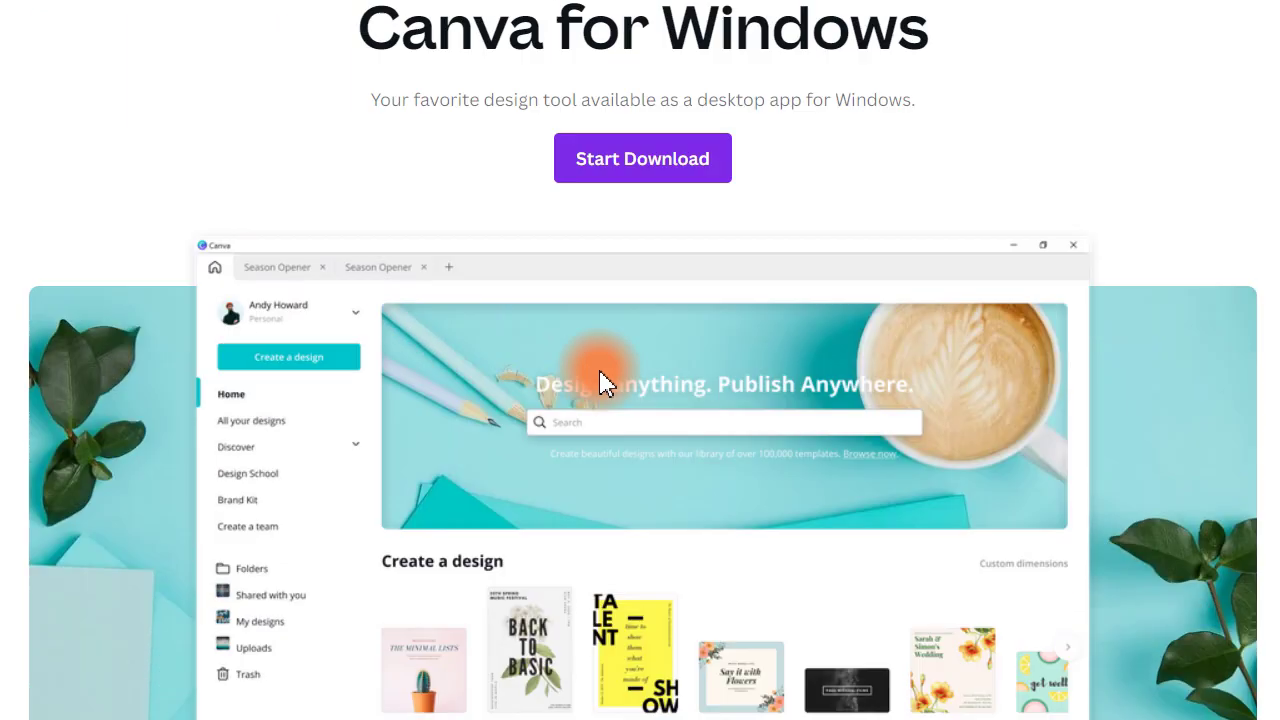
left_click(658, 287)
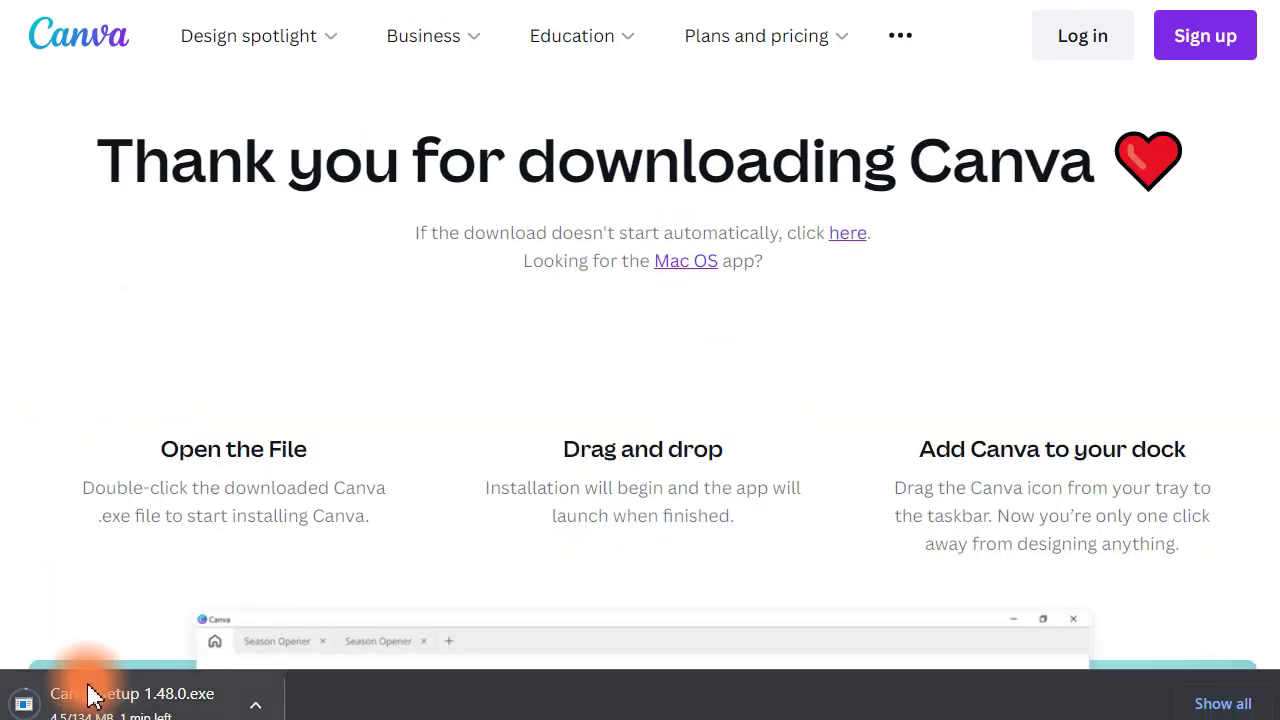
scroll(400, 486, "down", 3)
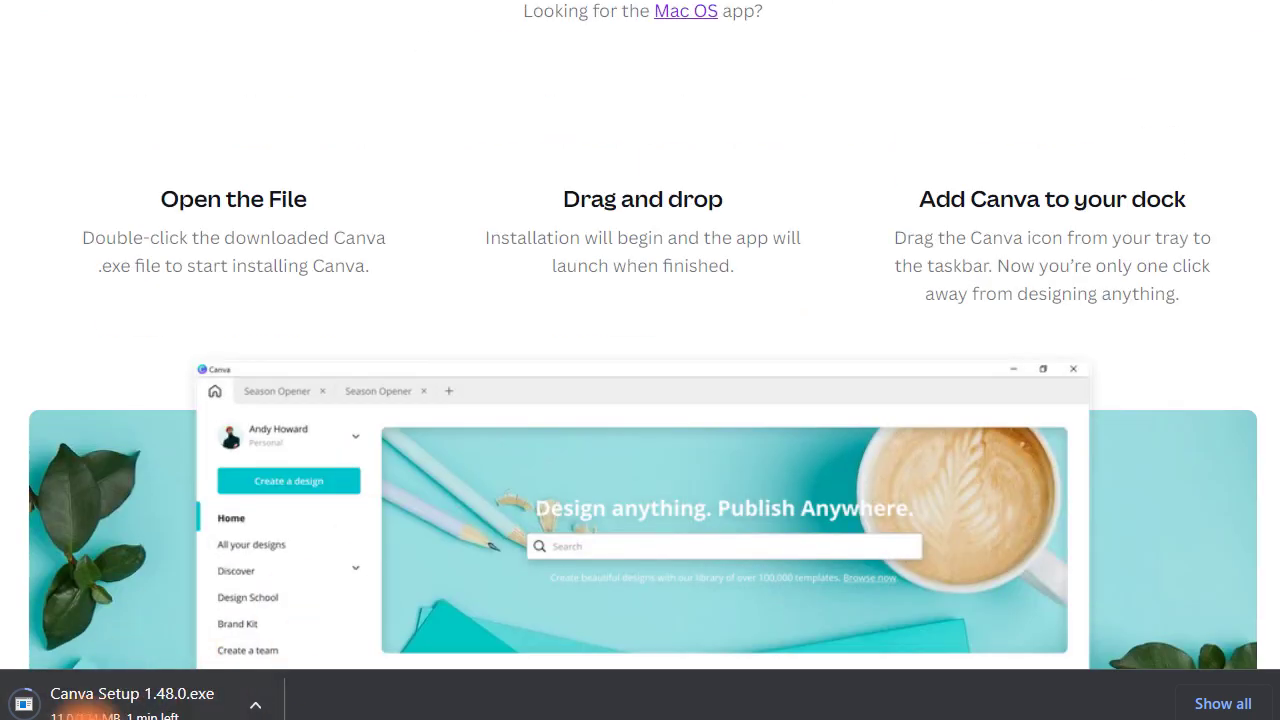
left_click(1270, 700)
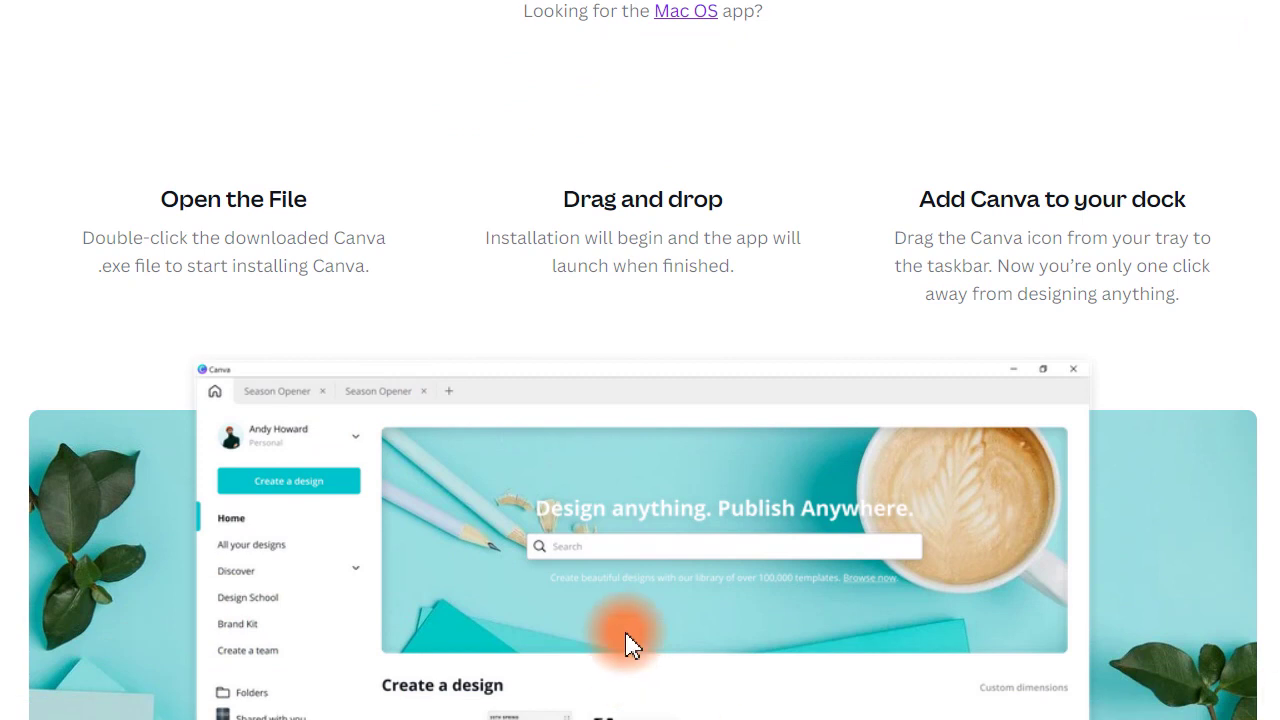
Scroll through the thank-you page's installation instructions
scroll(337, 523, "down", 4)
scroll(223, 520, "up", 5)
scroll(225, 520, "up", 3)
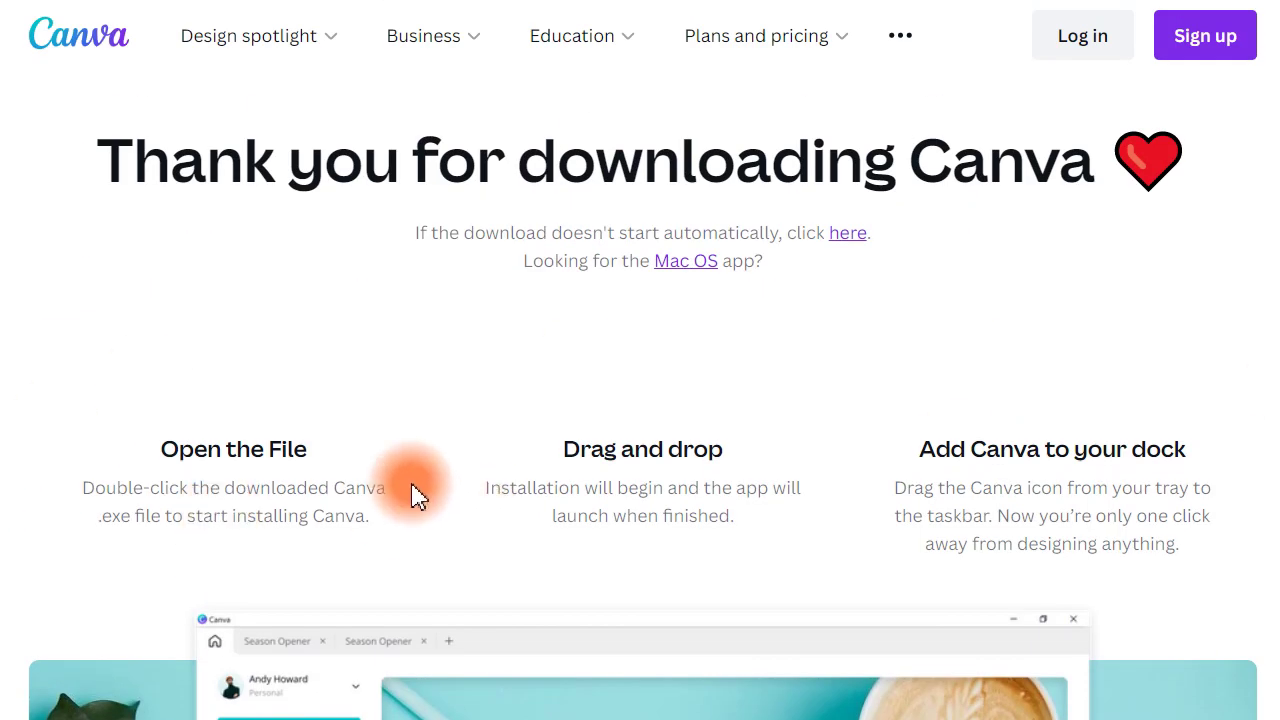
scroll(280, 468, "down", 2)
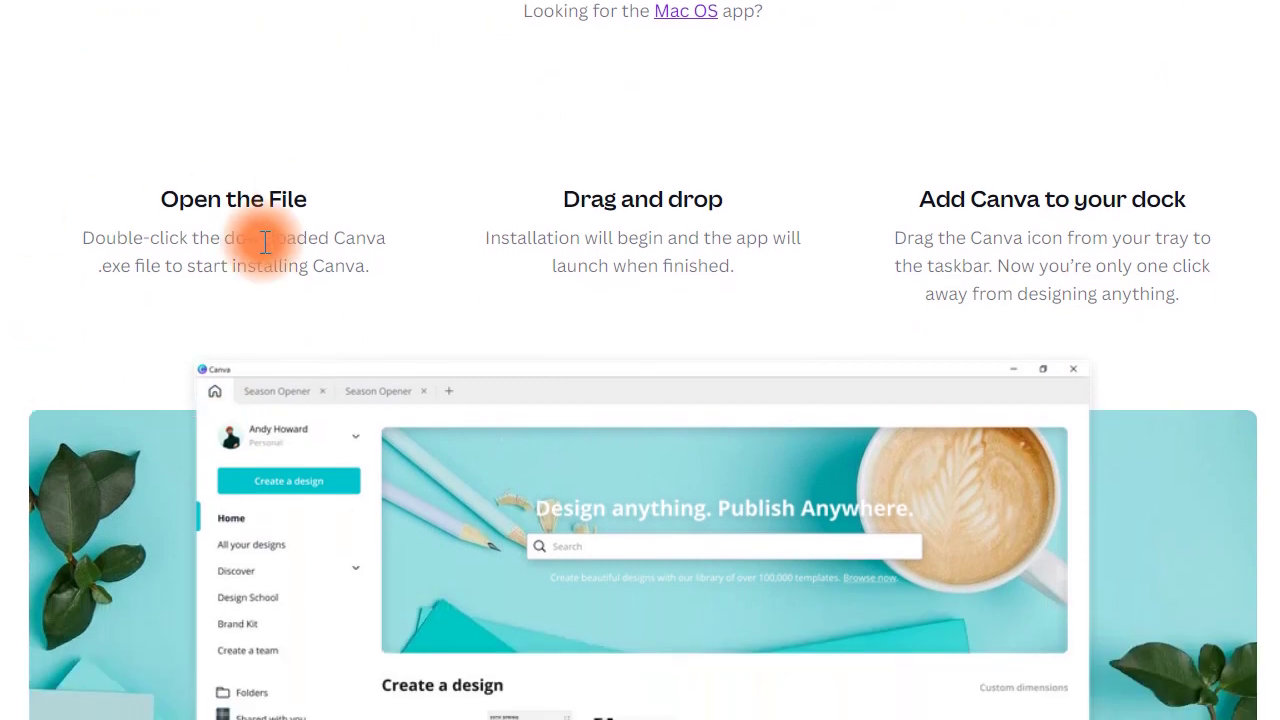
scroll(660, 310, "up", 3)
scroll(290, 478, "down", 3)
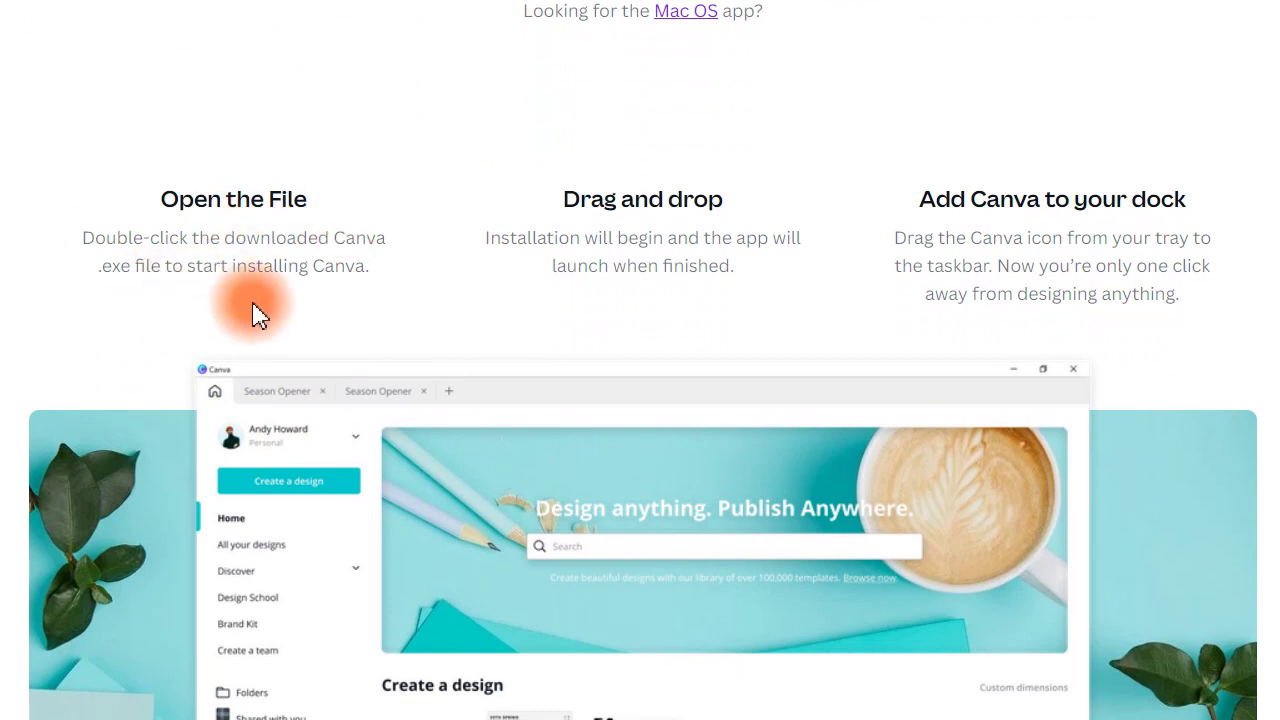
scroll(285, 300, "down", 2)
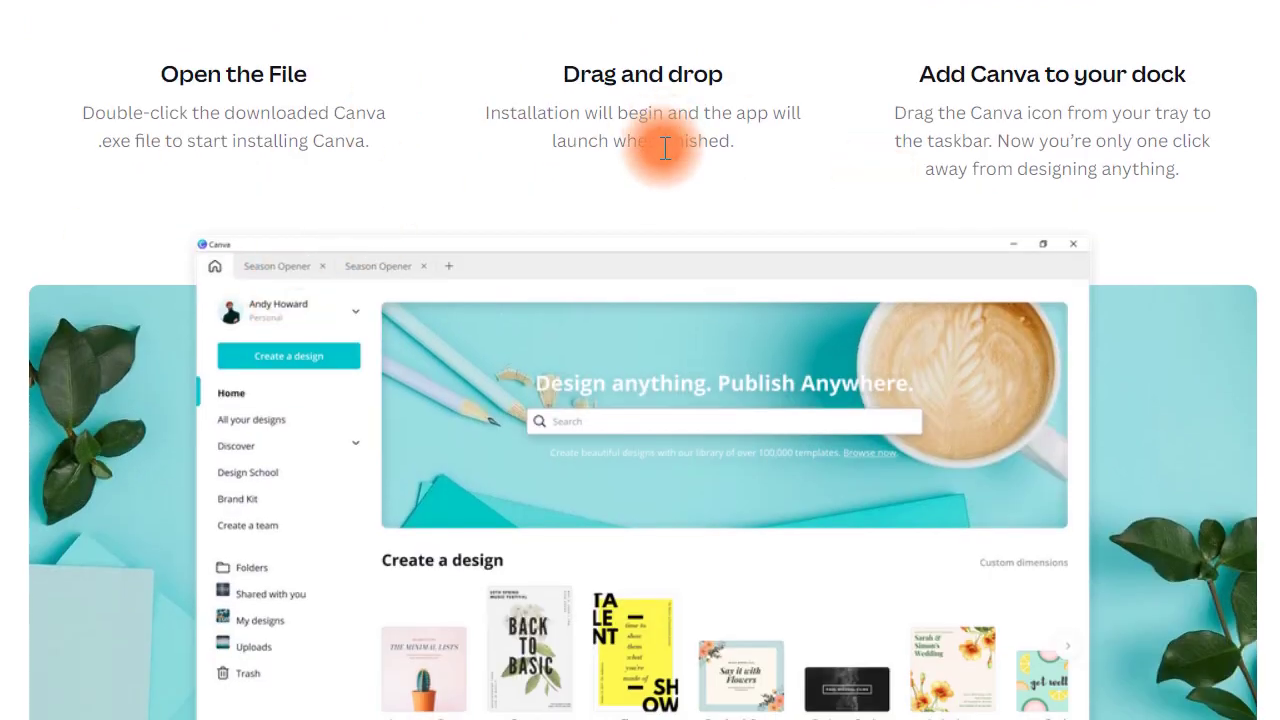
scroll(643, 337, "up", 2)
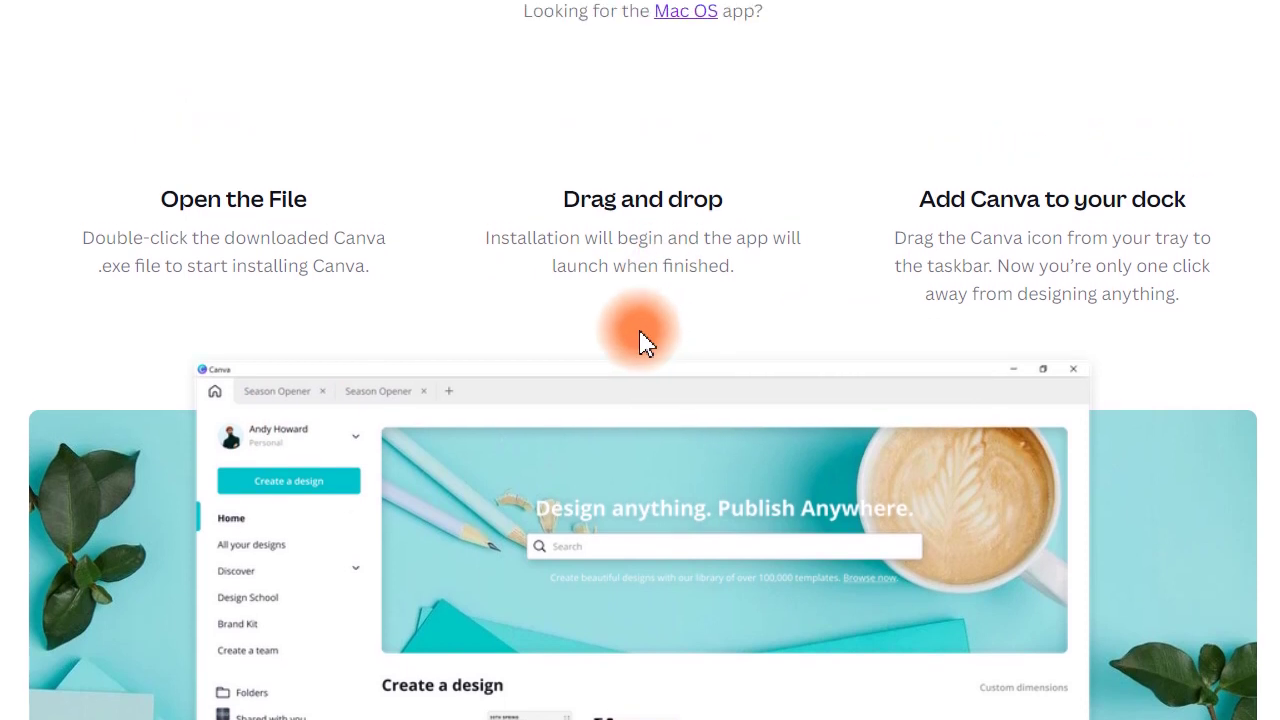
scroll(286, 329, "down", 3)
scroll(560, 370, "up", 5)
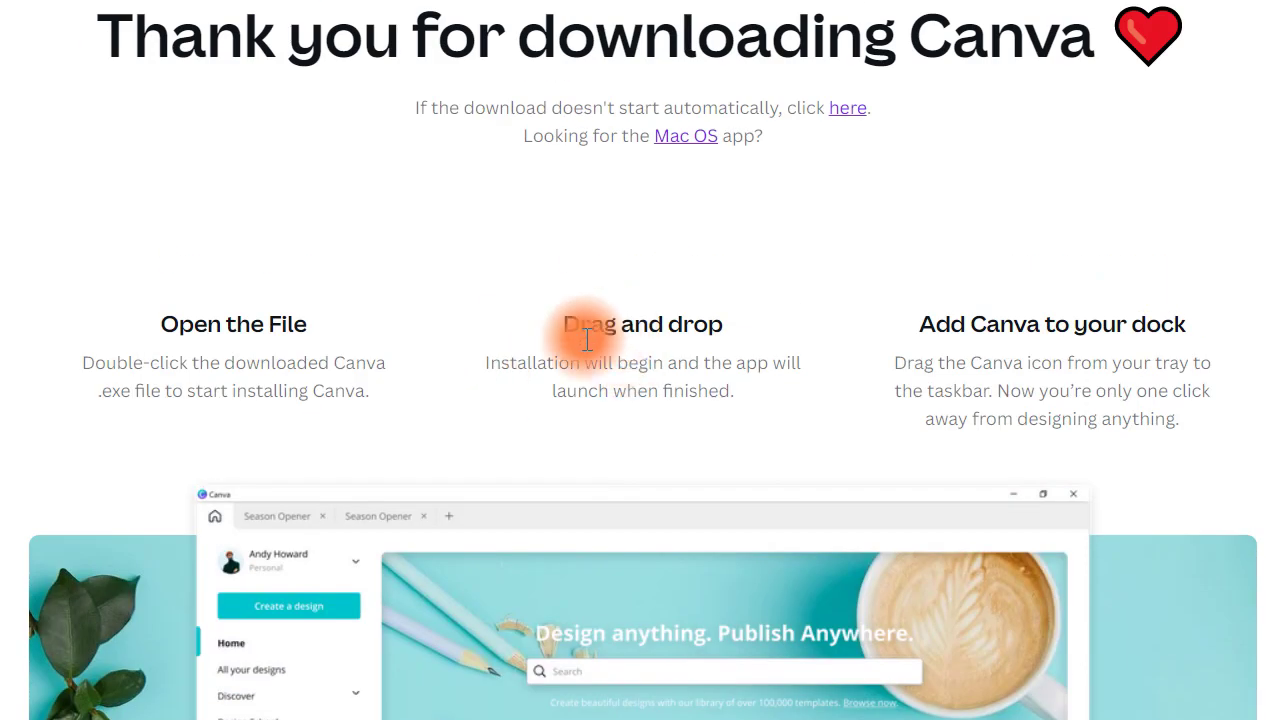
scroll(580, 340, "down", 2)
Highlight and clear the installation step and dock instruction text while reading
left_click_drag(486, 240, 780, 283)
left_click(780, 283)
left_click_drag(550, 266, 723, 266)
left_click(774, 271)
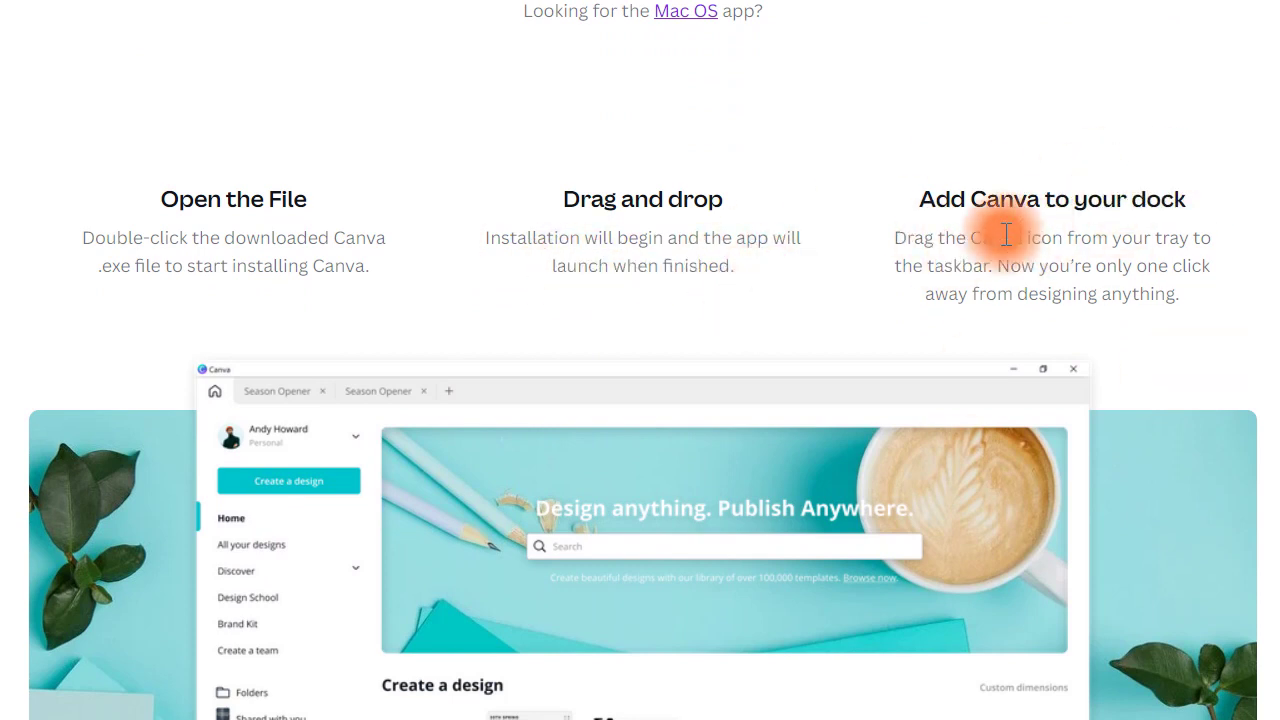
left_click_drag(1031, 238, 1211, 239)
left_click_drag(890, 266, 1008, 268)
left_click(1065, 268)
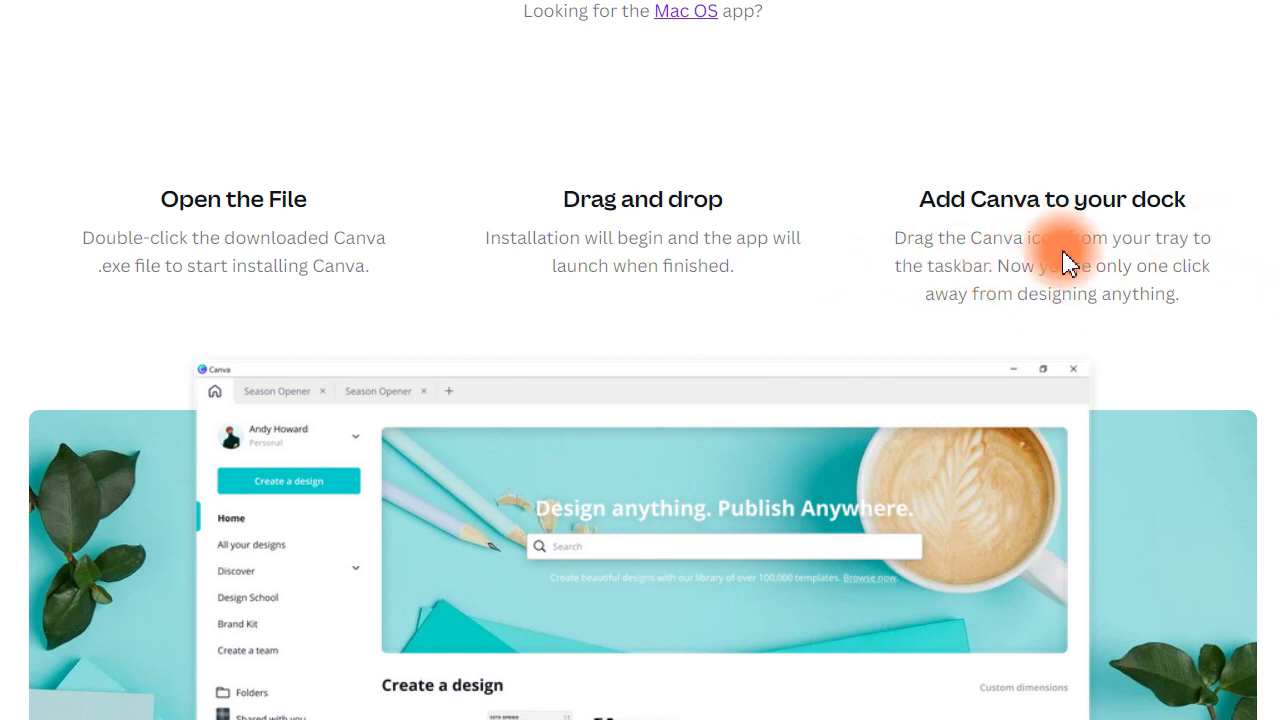
scroll(1010, 300, "down", 1)
scroll(723, 314, "down", 6)
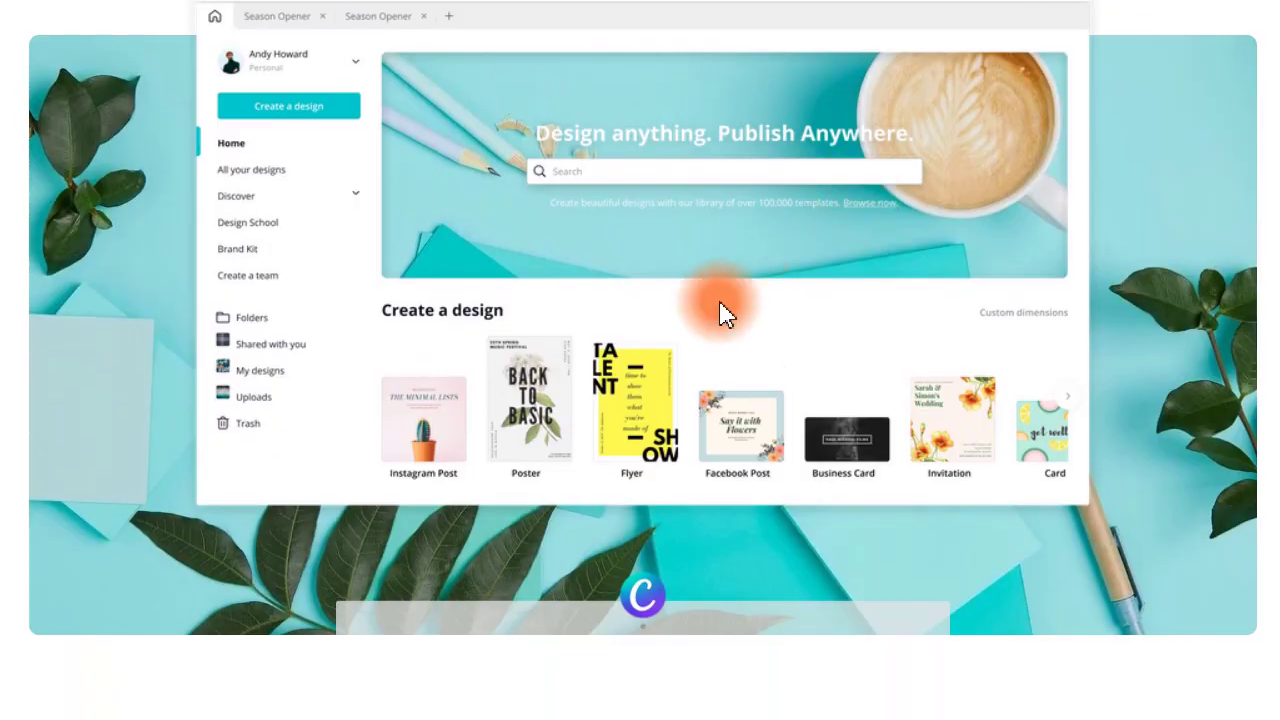
scroll(634, 394, "up", 4)
scroll(636, 392, "up", 5)
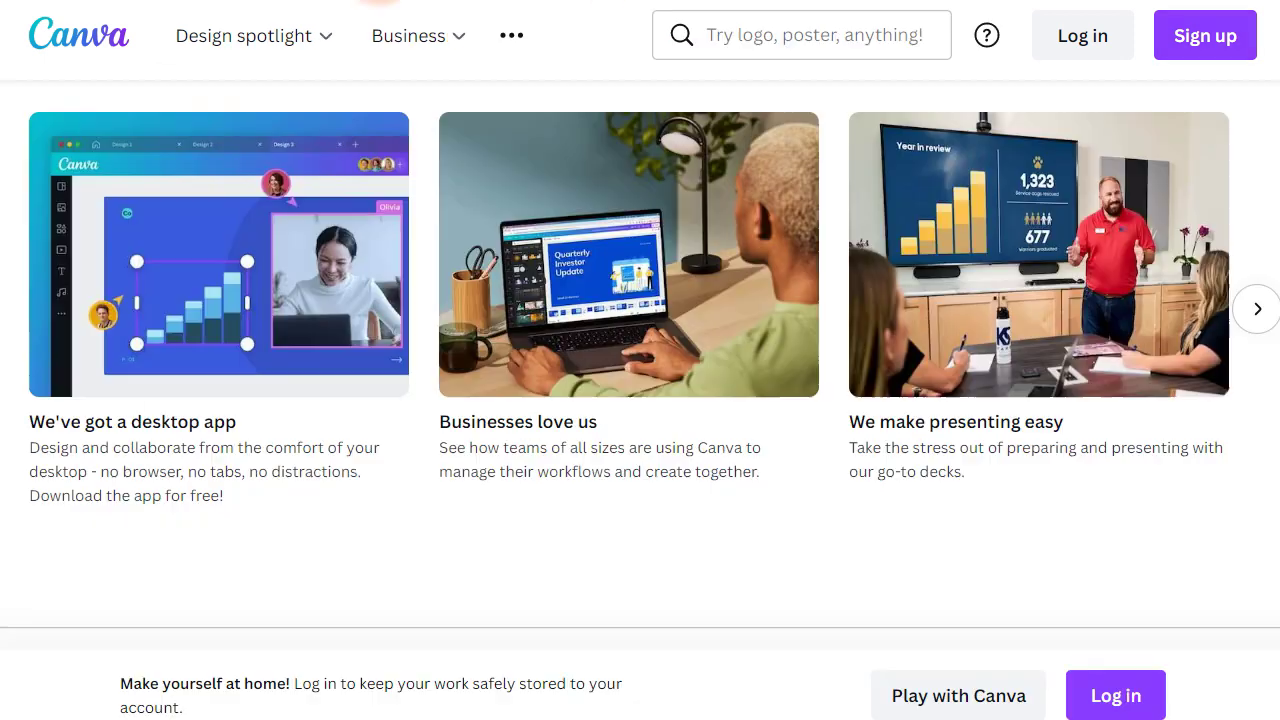
Scroll the homepage to the 'We've got a desktop app' feature card
scroll(277, 277, "down", 4)
scroll(115, 322, "up", 4)
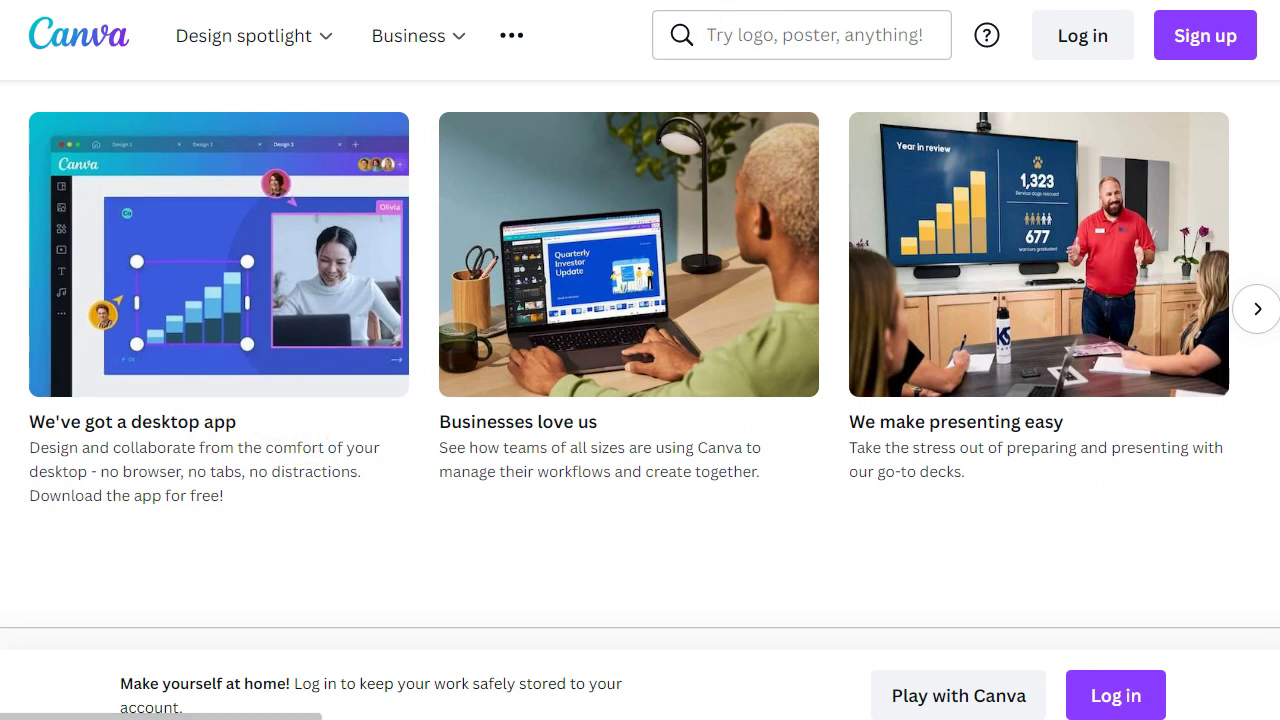
Search Google for 'canva for phone' in a new incognito window
key("ctrl+shift+n")
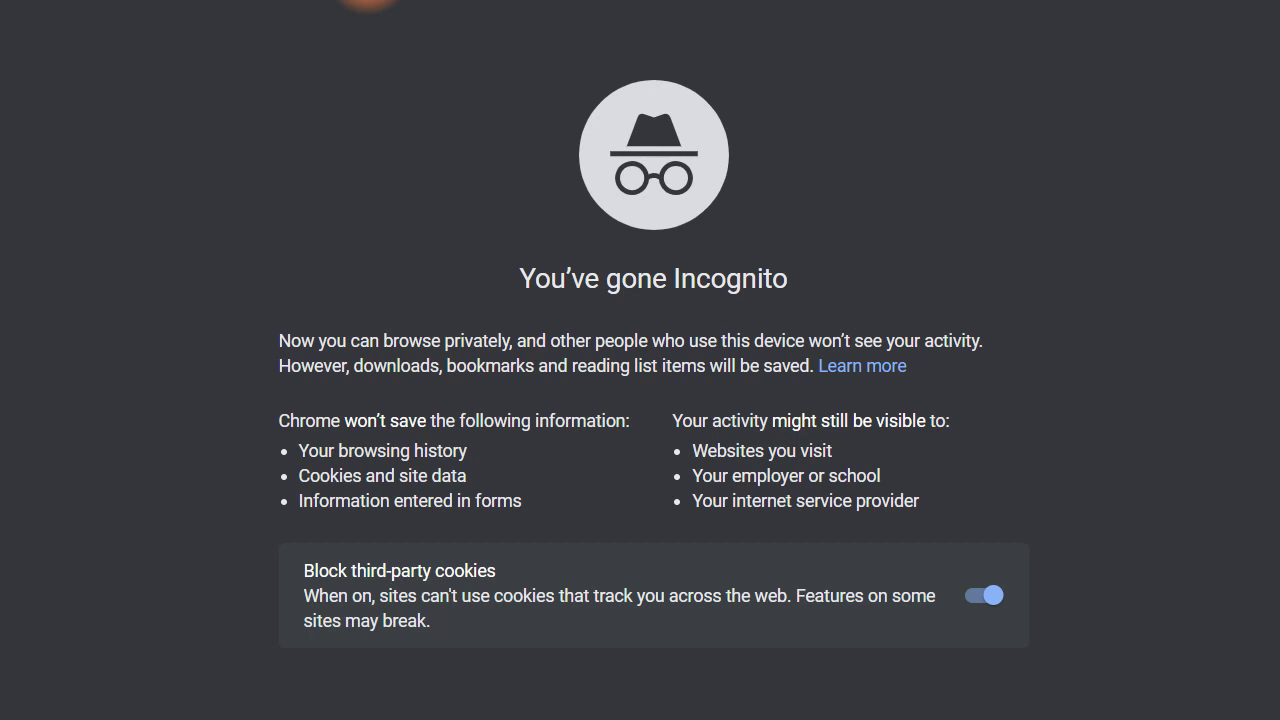
type("canva")
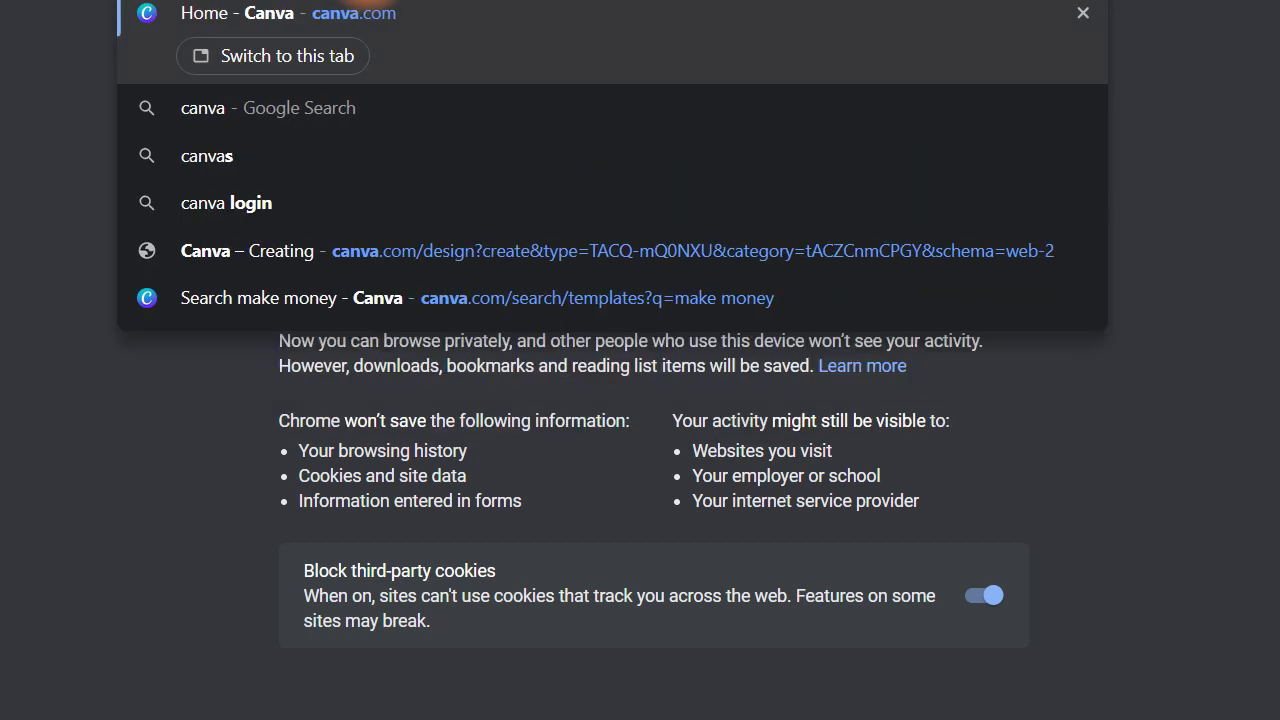
type(" for")
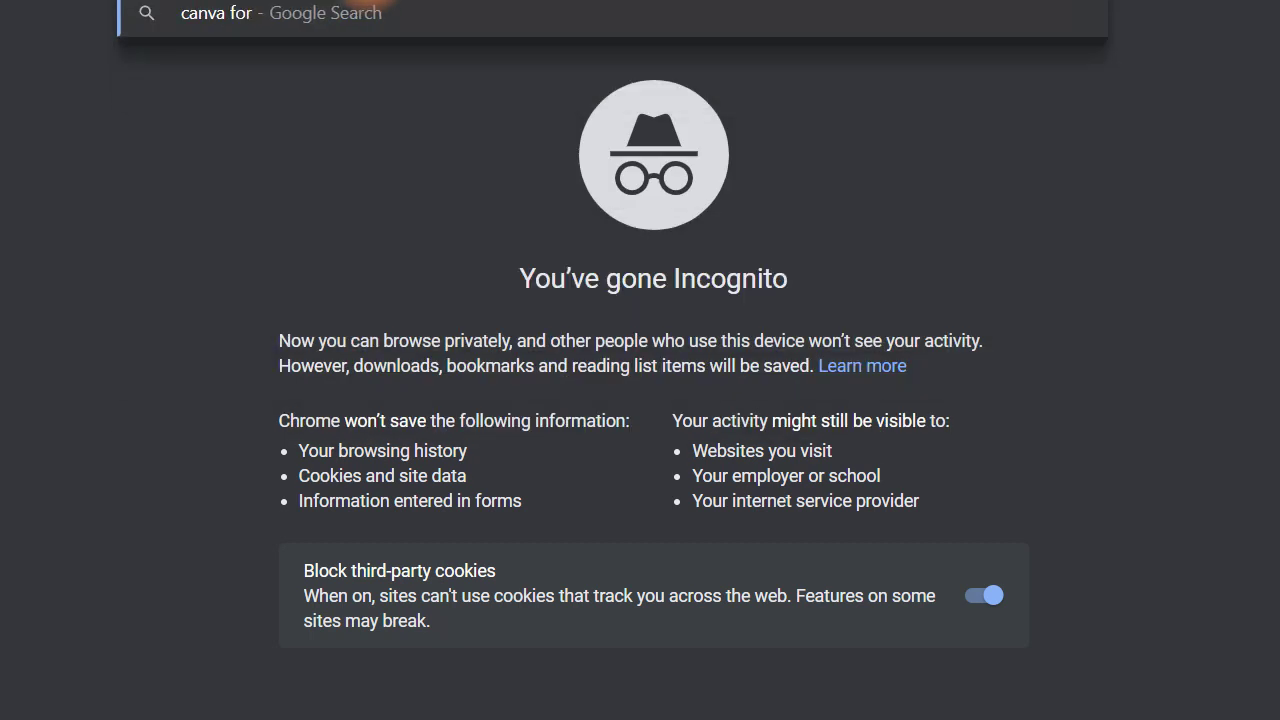
type(" phone")
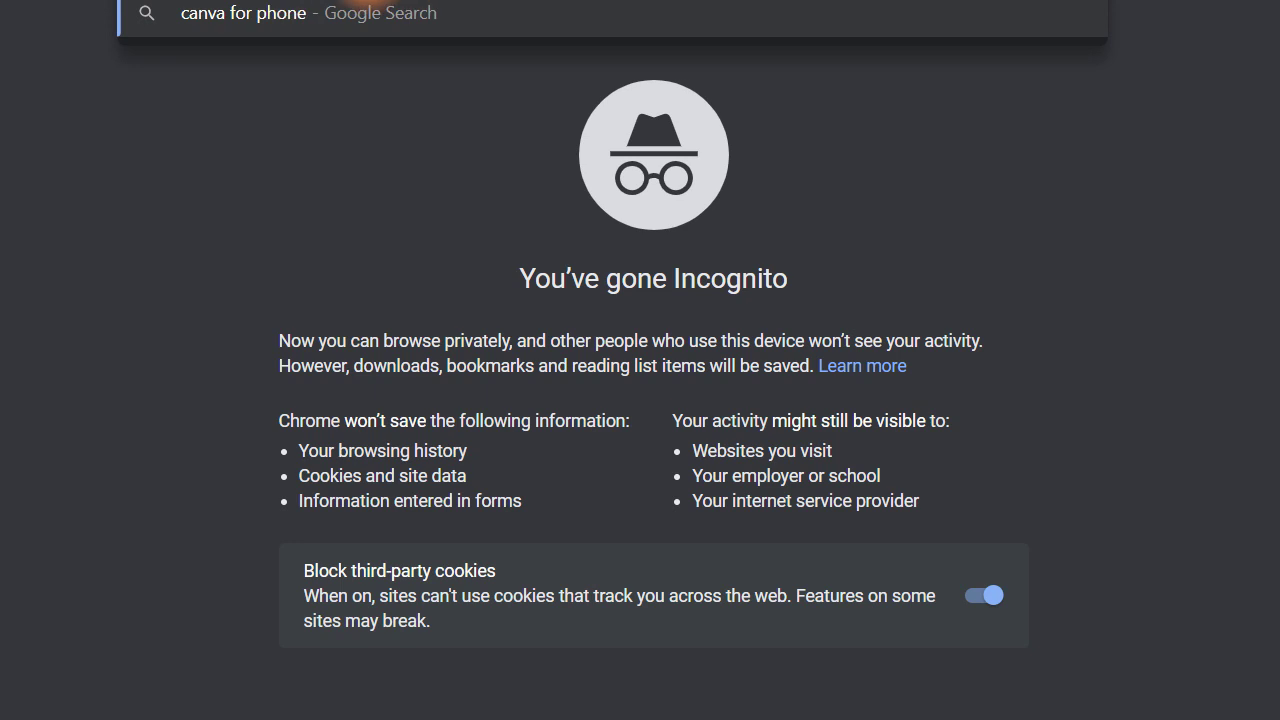
key("Return")
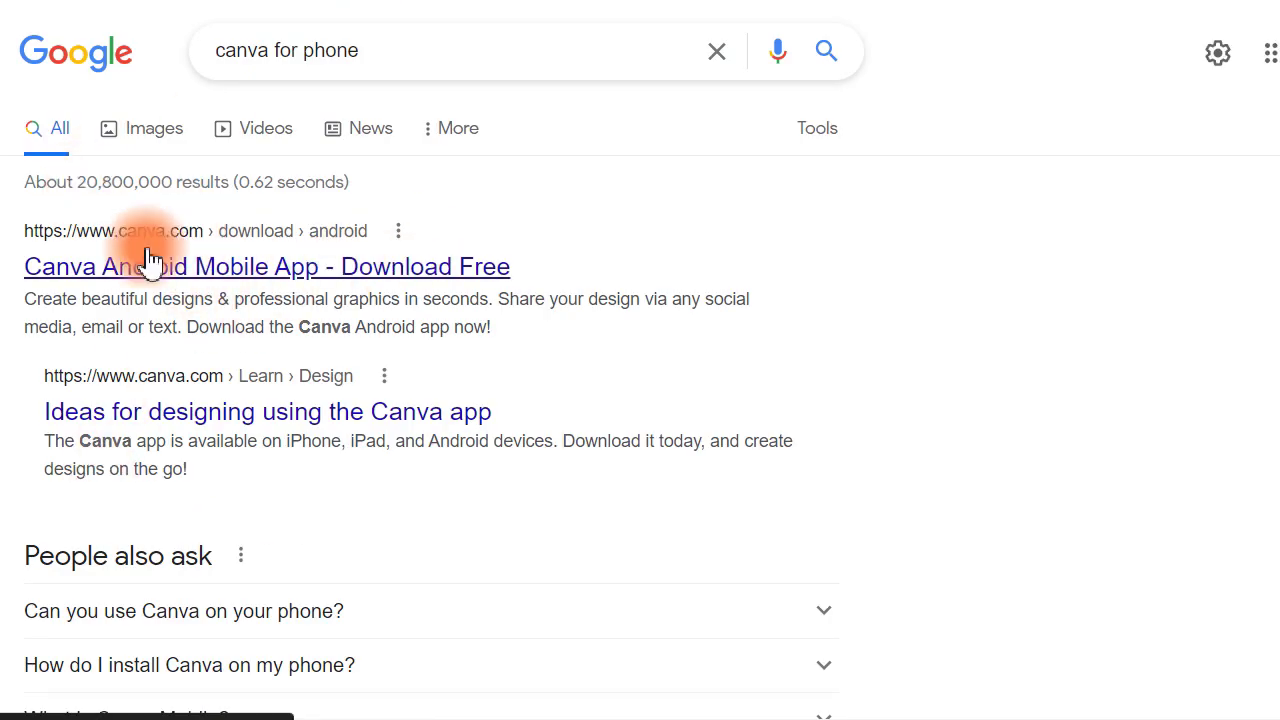
Switch to image results and preview the first Canva phone photo and the TechCrunch image
left_click(140, 128)
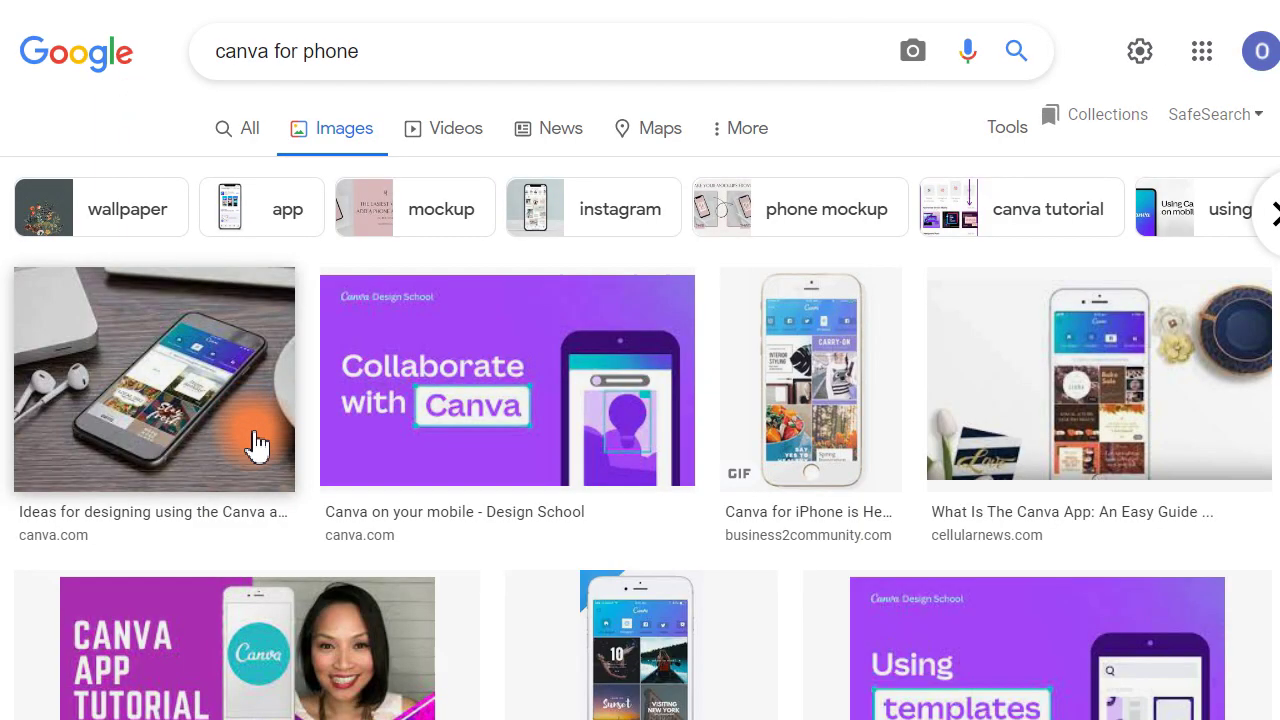
left_click(145, 380)
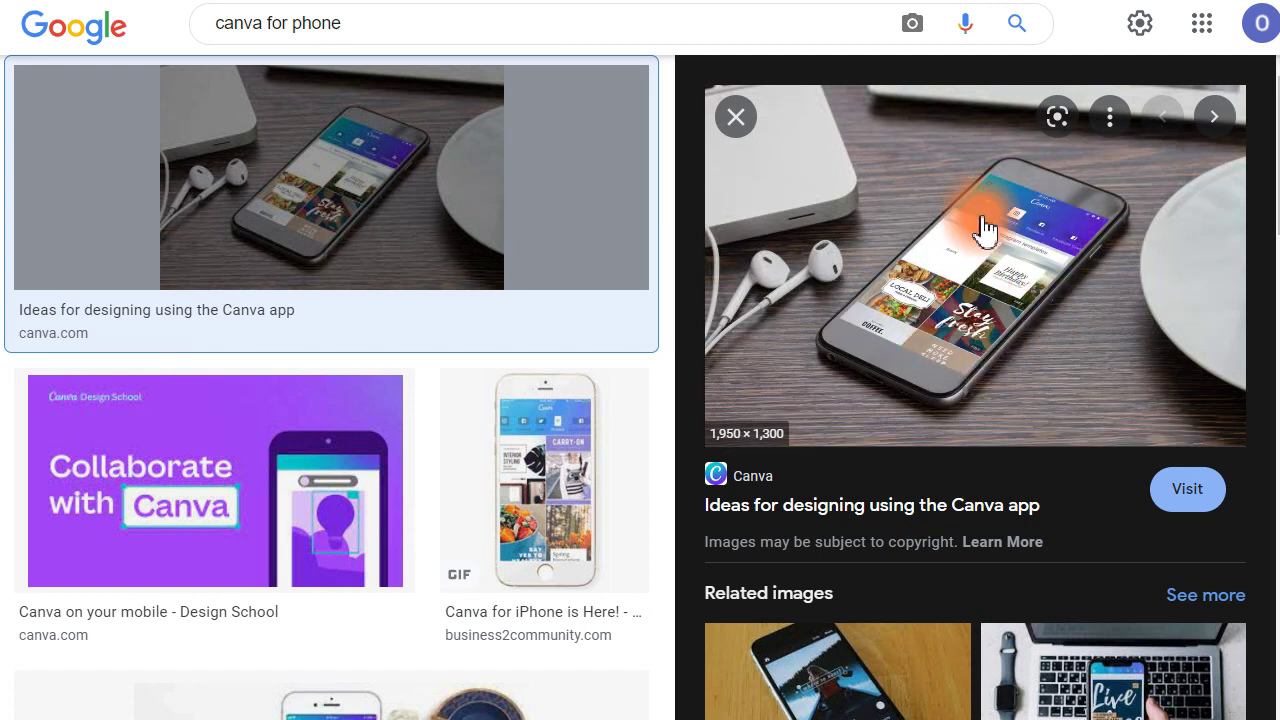
left_click(742, 120)
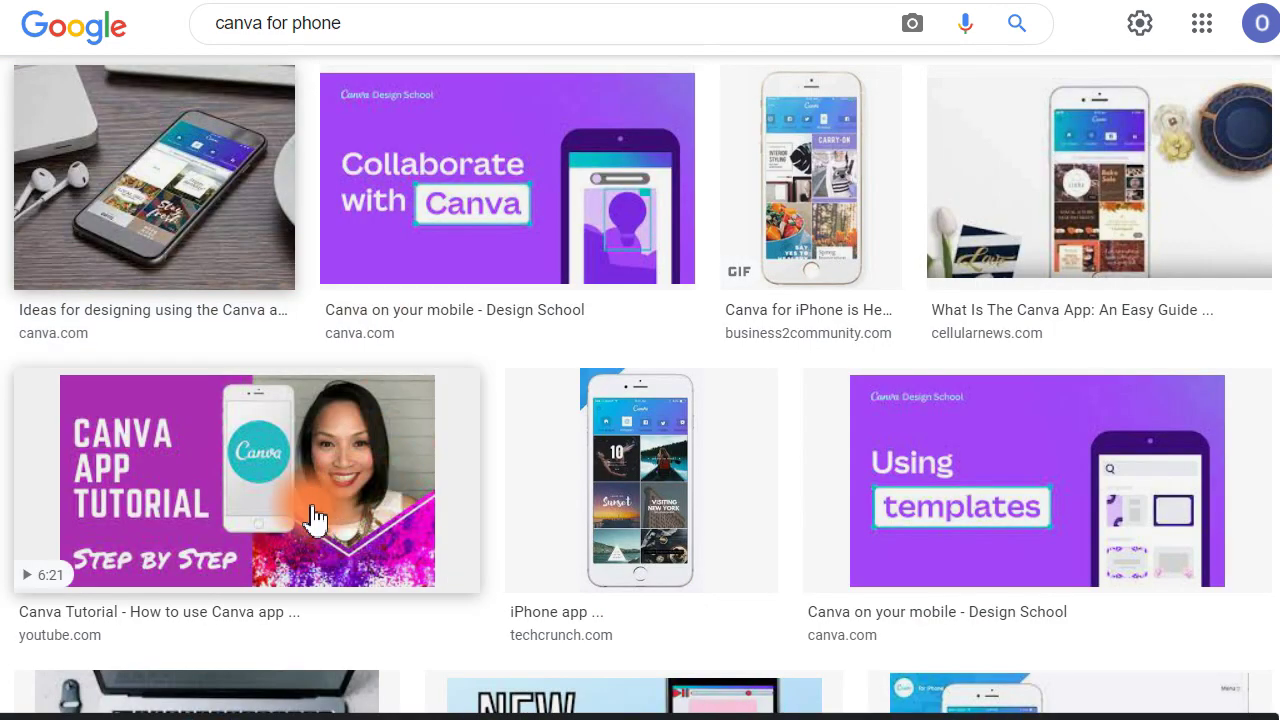
left_click(634, 482)
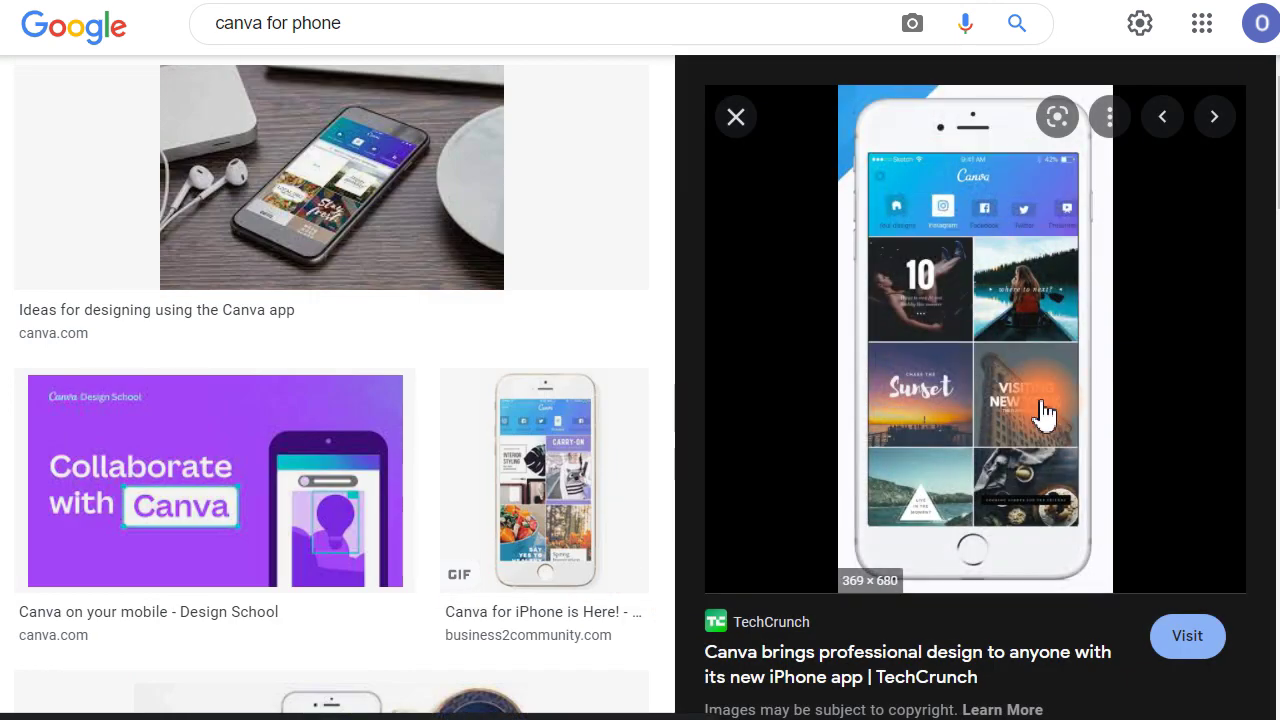
left_click(738, 119)
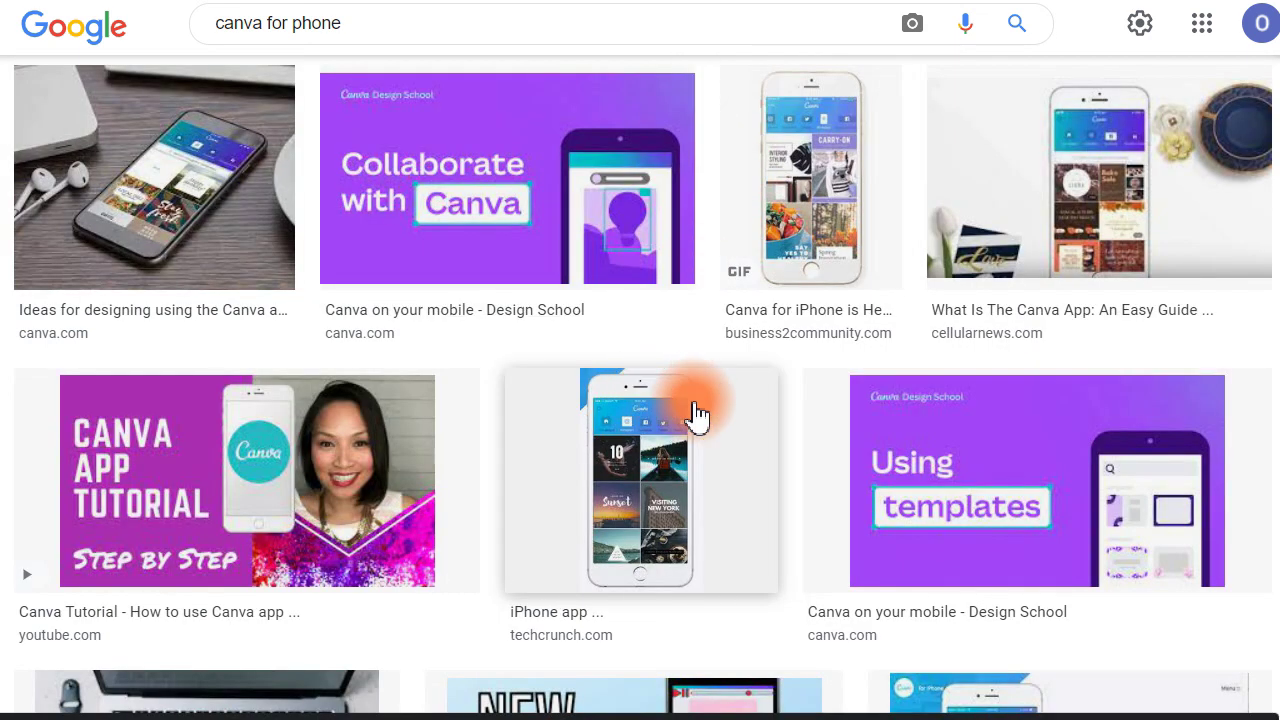
Scroll the image grid, previewing and closing the dreamstime and Apple Search Ads images
scroll(695, 417, "down", 9)
scroll(697, 415, "down", 6)
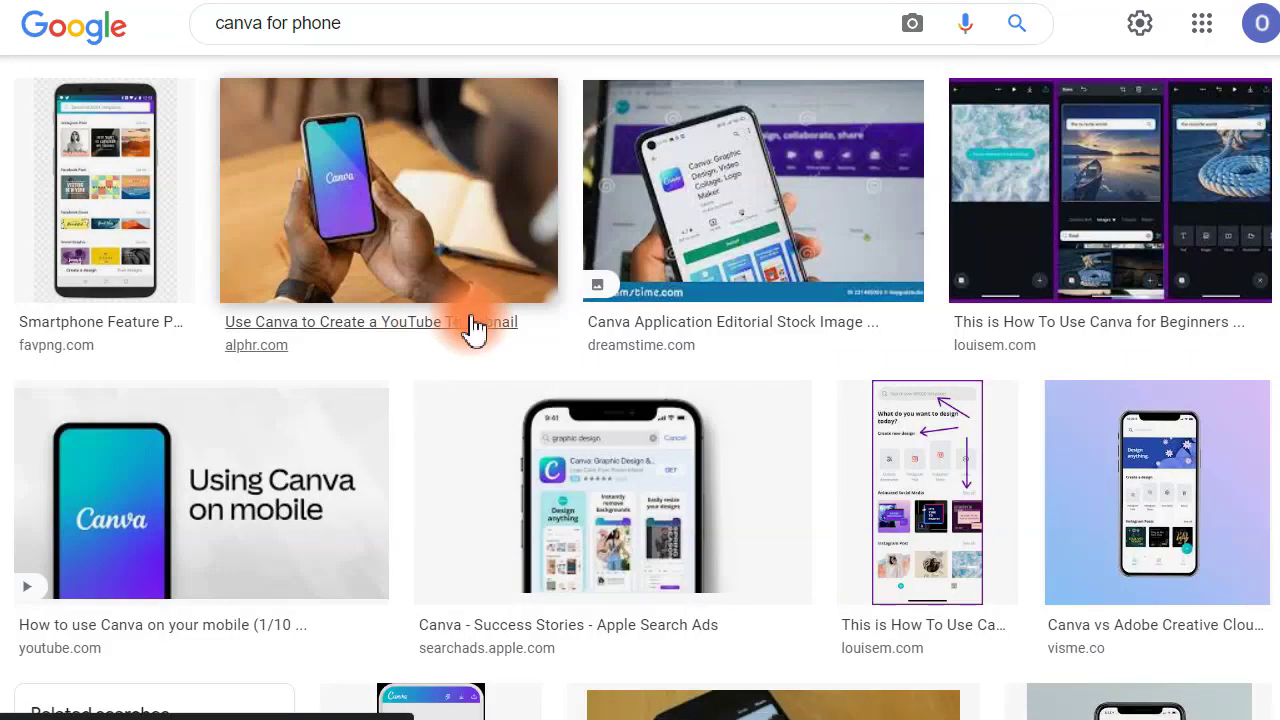
left_click(634, 177)
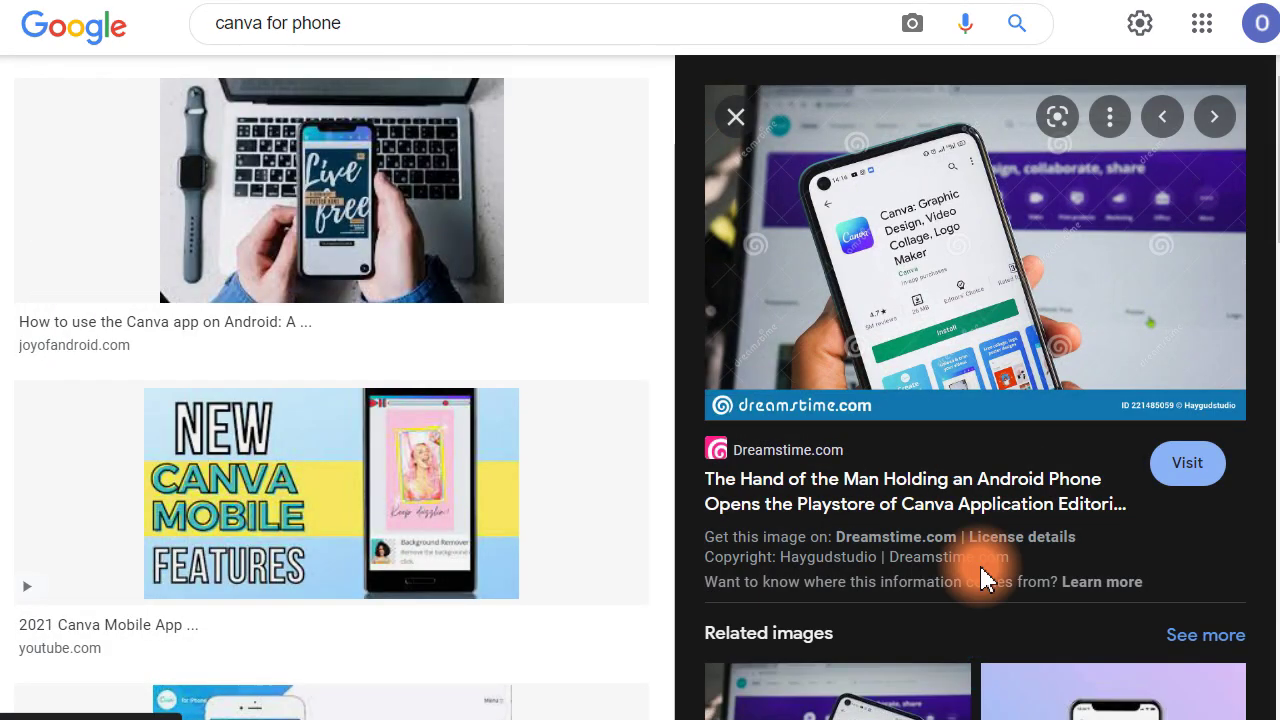
left_click(738, 118)
scroll(560, 410, "down", 3)
left_click(694, 157)
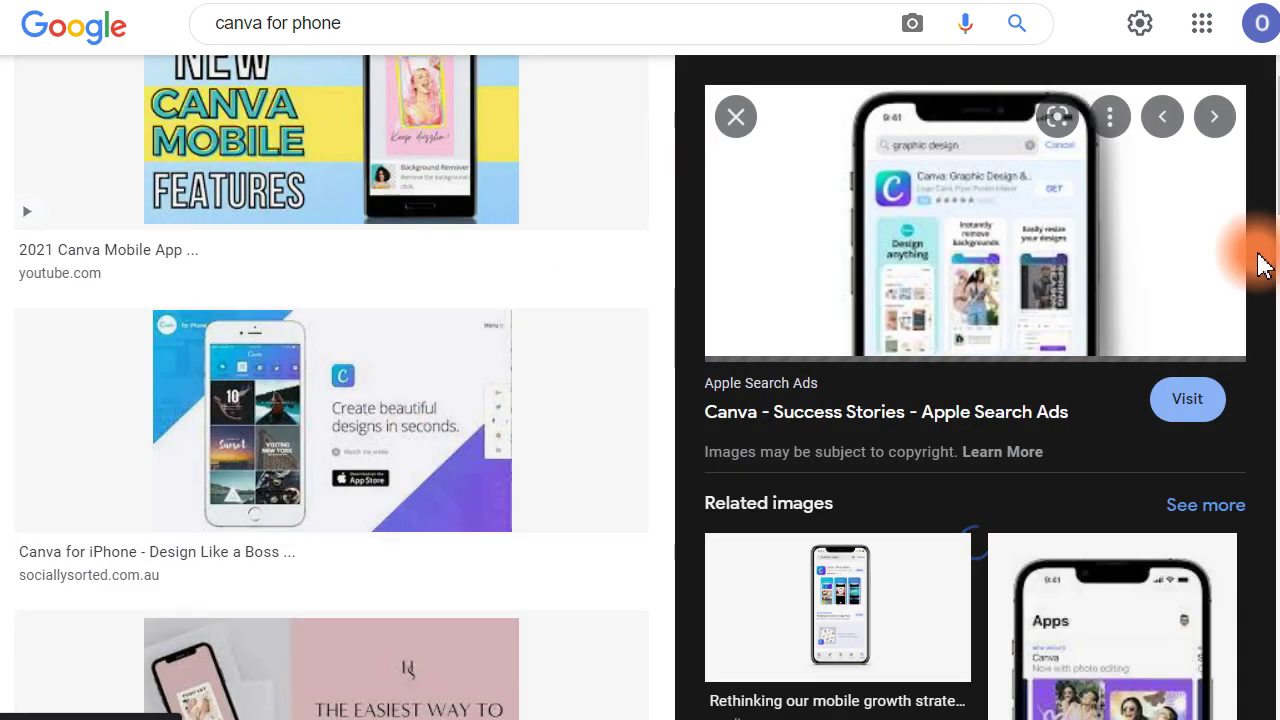
left_click(737, 118)
scroll(505, 335, "down", 3)
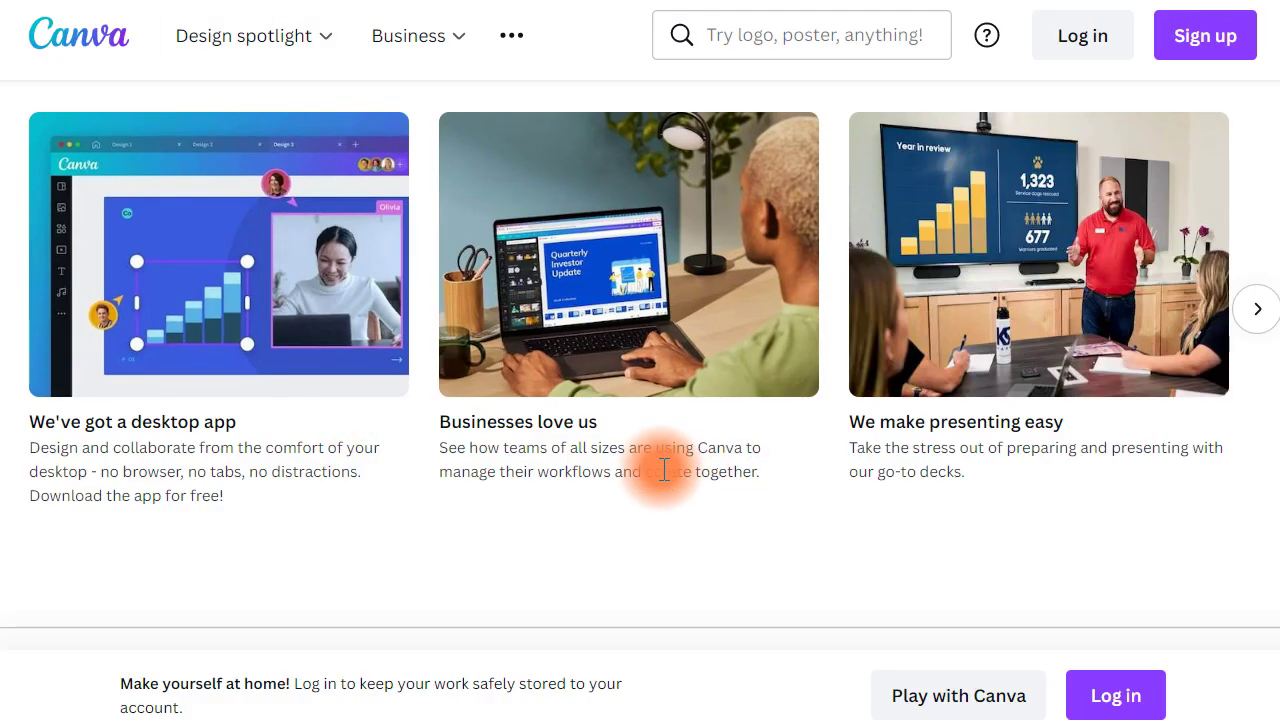
scroll(640, 475, "down", 4)
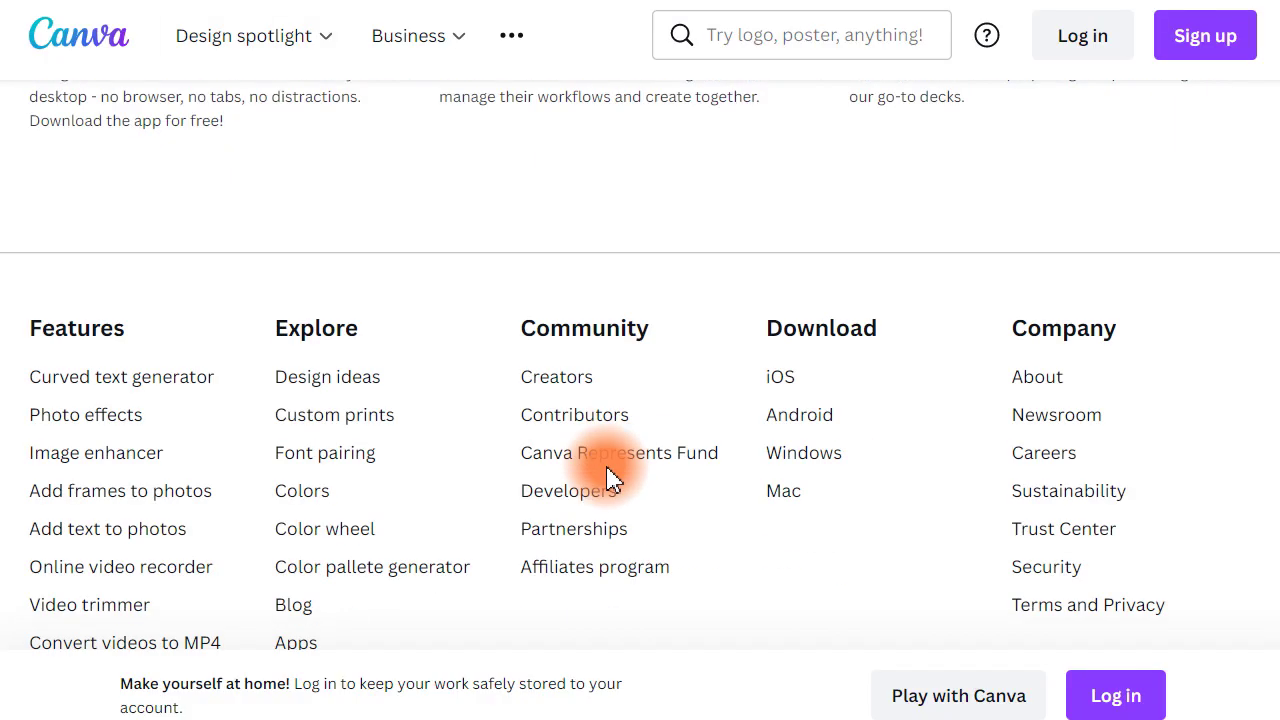
scroll(571, 529, "up", 5)
scroll(533, 584, "up", 5)
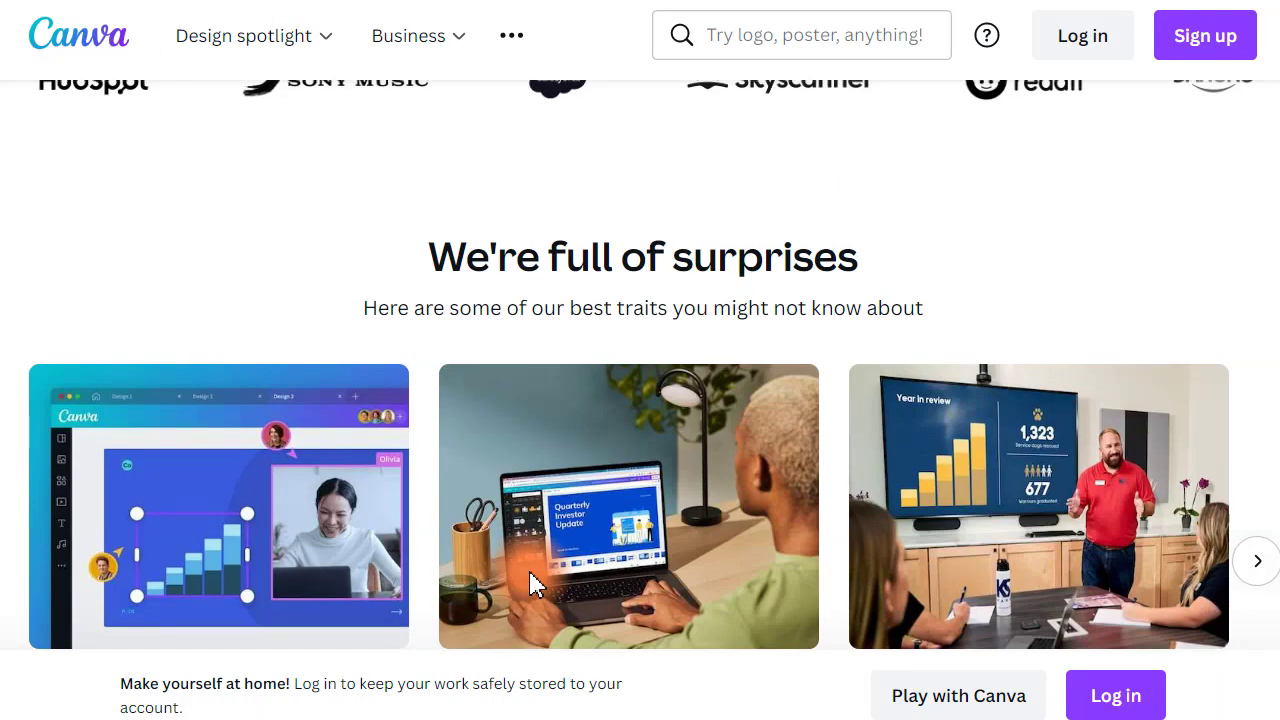
scroll(1275, 540, "down", 6)
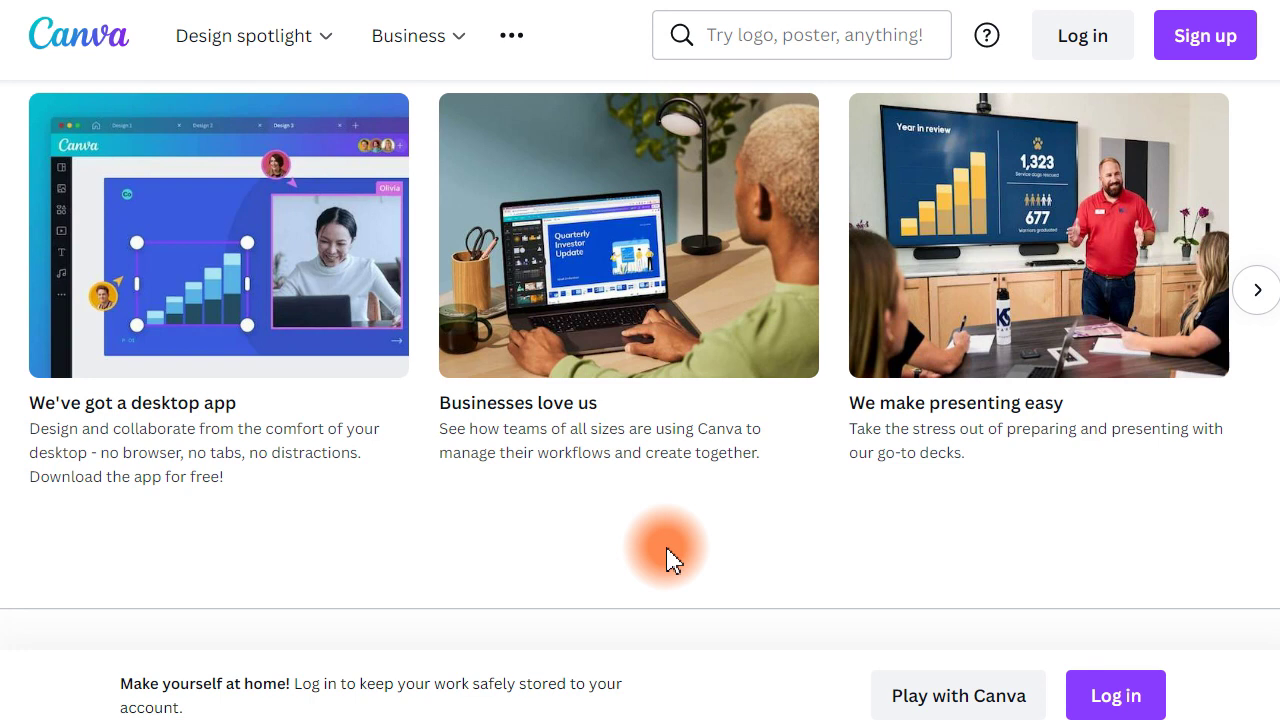
scroll(668, 560, "down", 5)
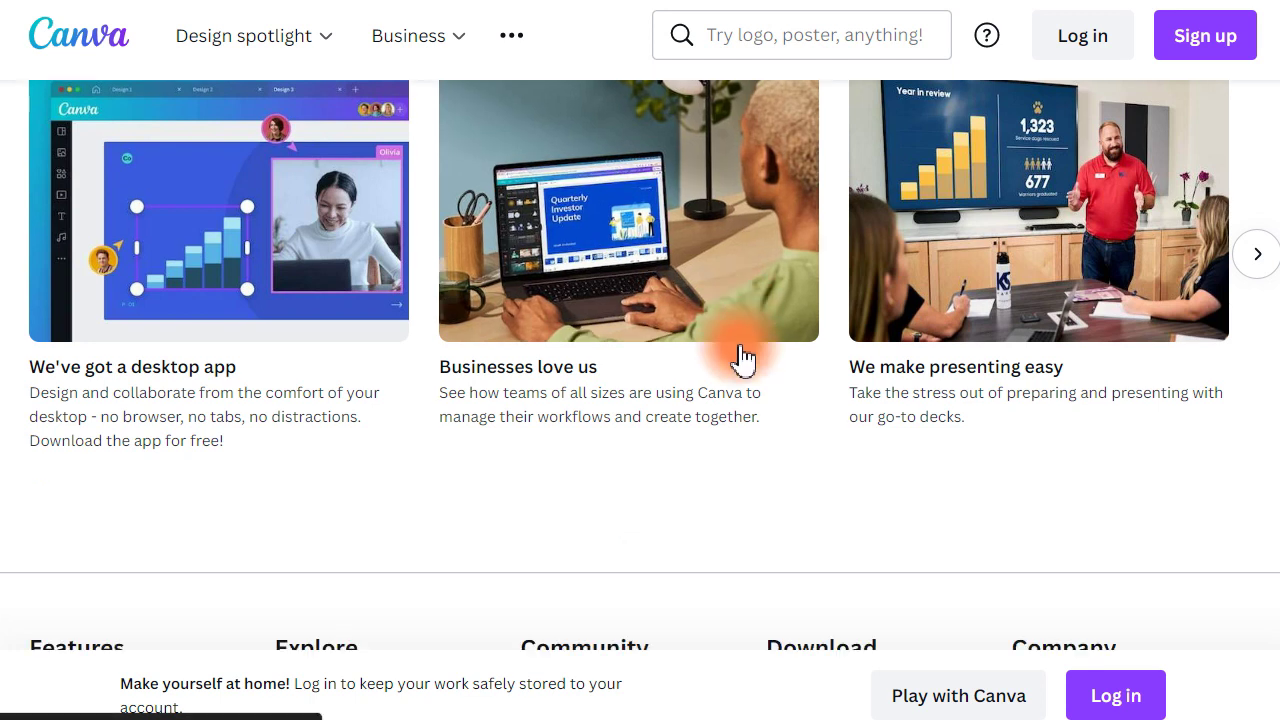
scroll(725, 505, "up", 4)
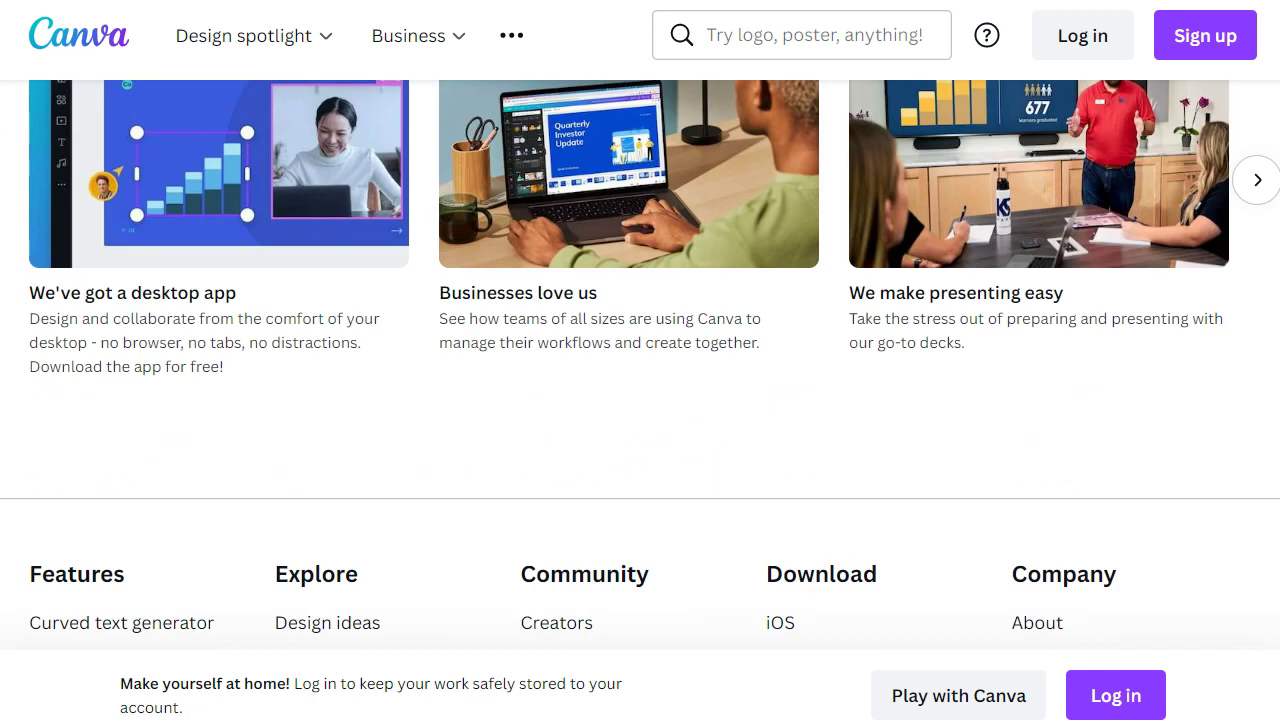
scroll(1276, 370, "up", 5)
scroll(1276, 370, "up", 10)
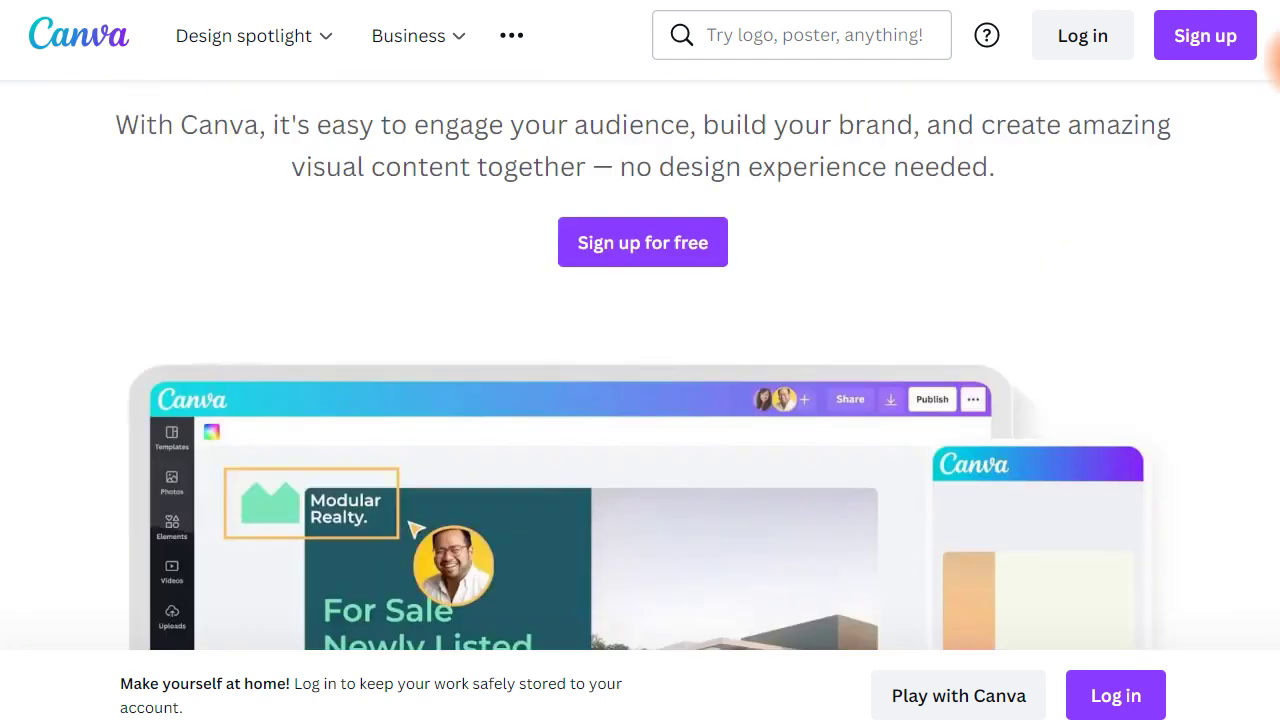
scroll(1274, 80, "down", 3)
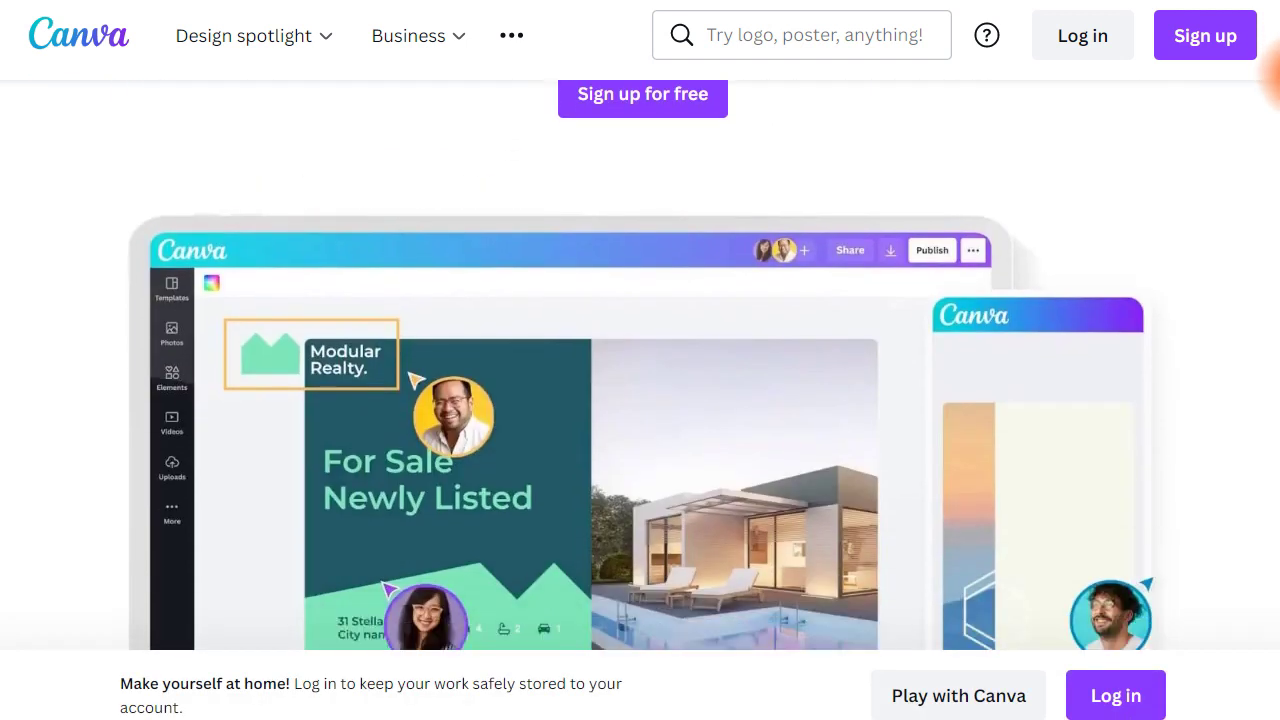
scroll(1276, 82, "down", 15)
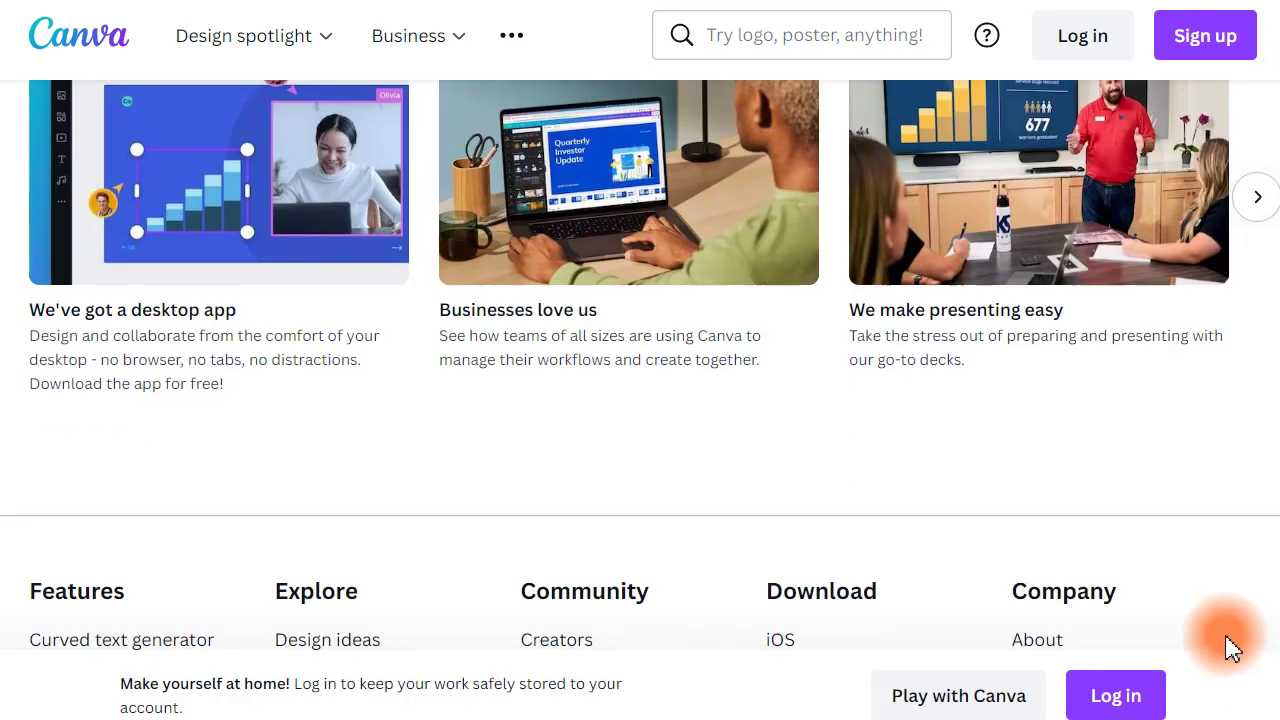
scroll(1230, 648, "down", 5)
scroll(1230, 660, "up", 1)
scroll(1228, 675, "down", 1)
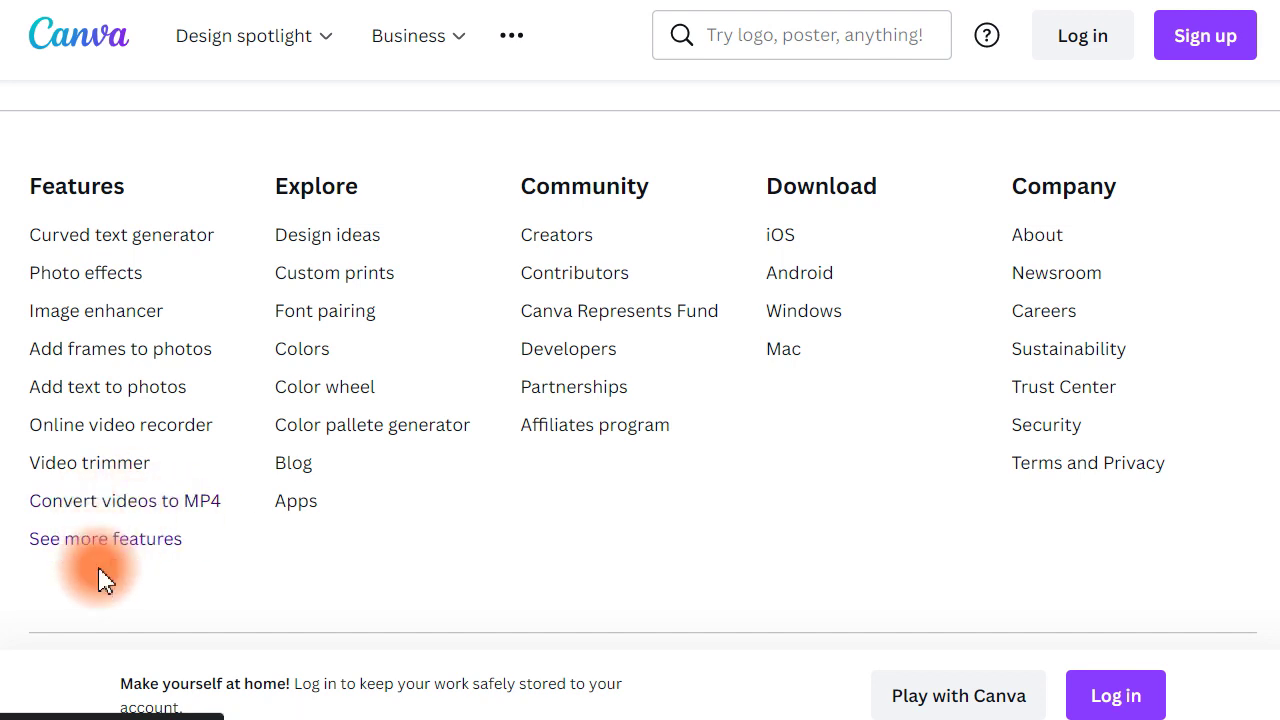
scroll(329, 543, "up", 3)
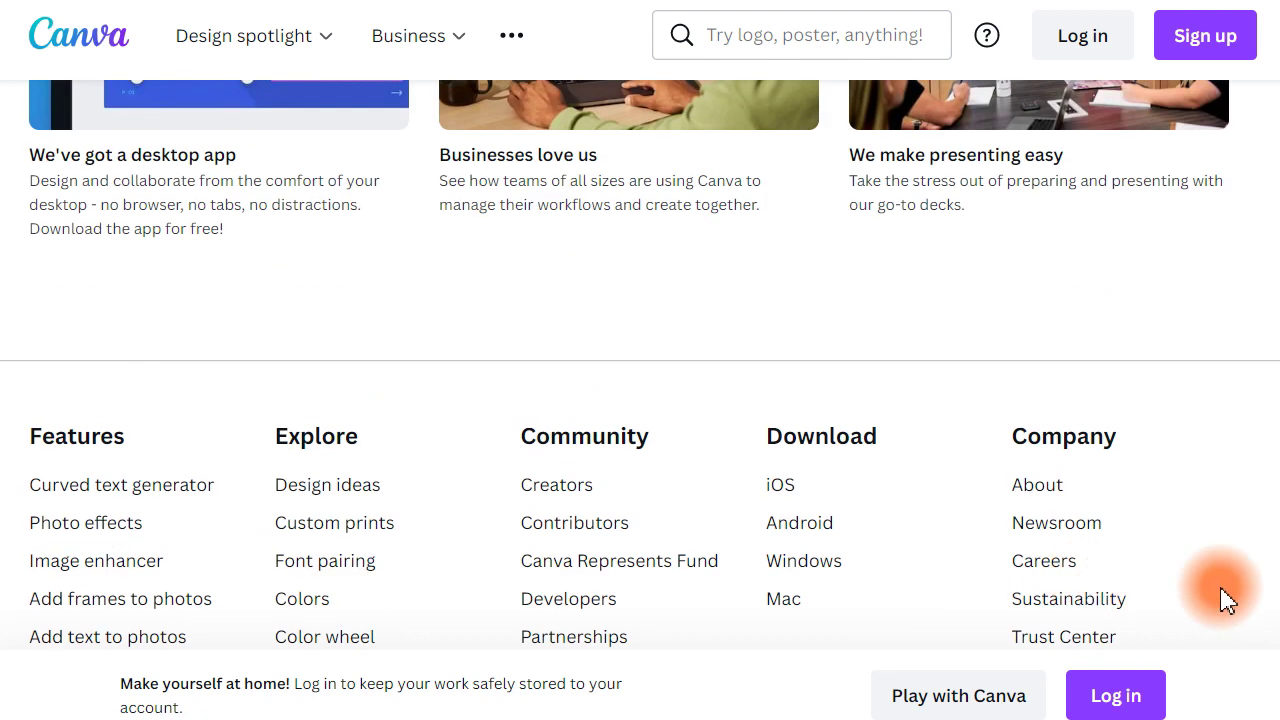
scroll(366, 481, "down", 3)
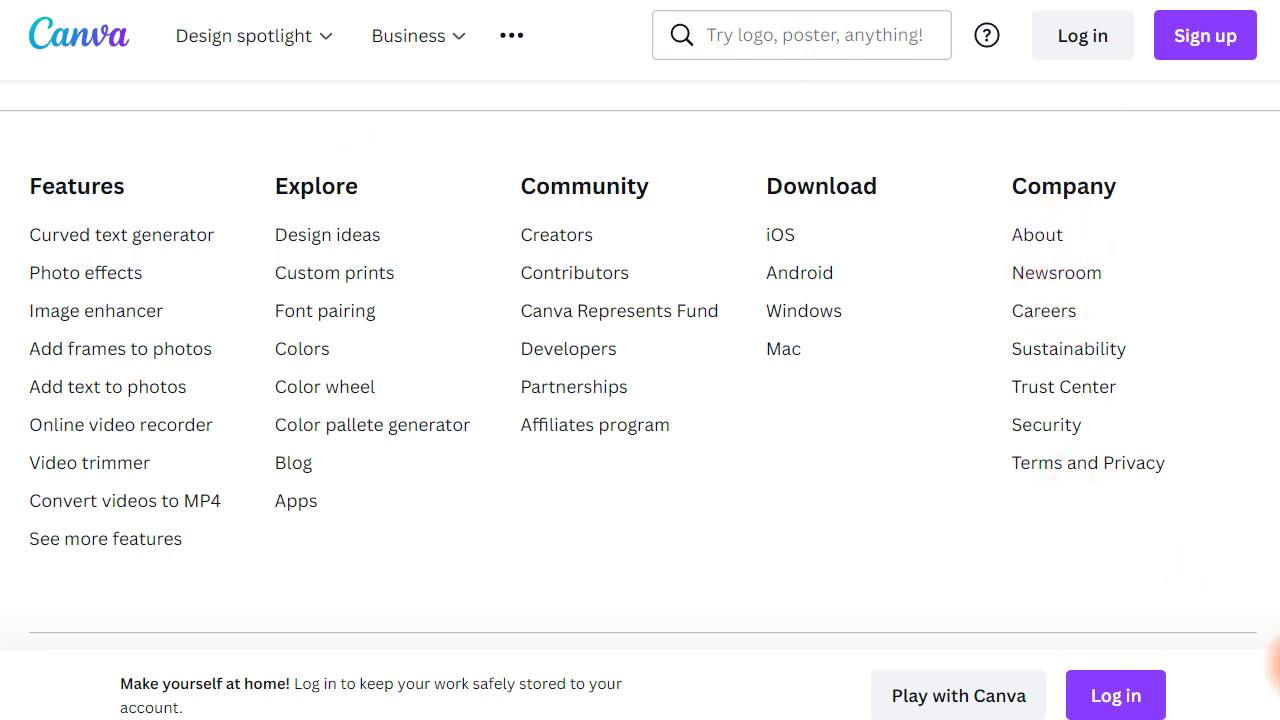
scroll(1275, 640, "up", 2)
left_click_drag(1275, 640, 1270, 40)
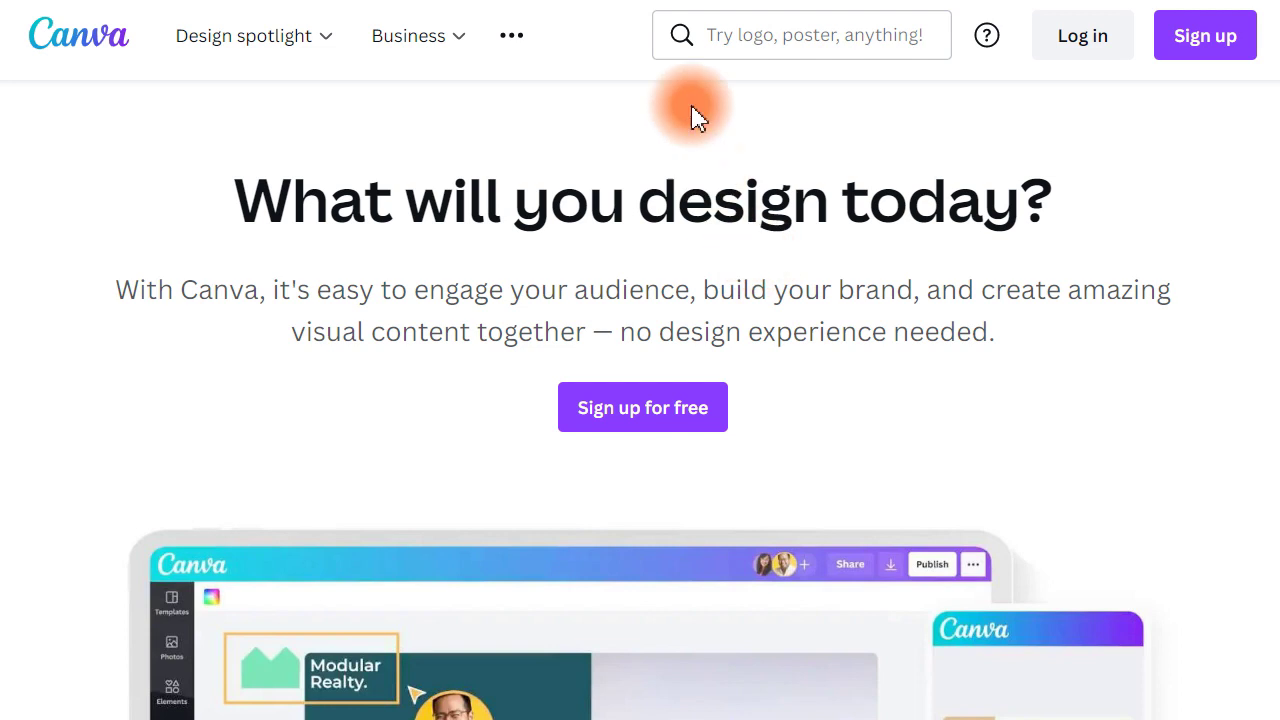
Open the free flyer maker, try a new flyer, and back out of the sign-in prompt
left_click(272, 38)
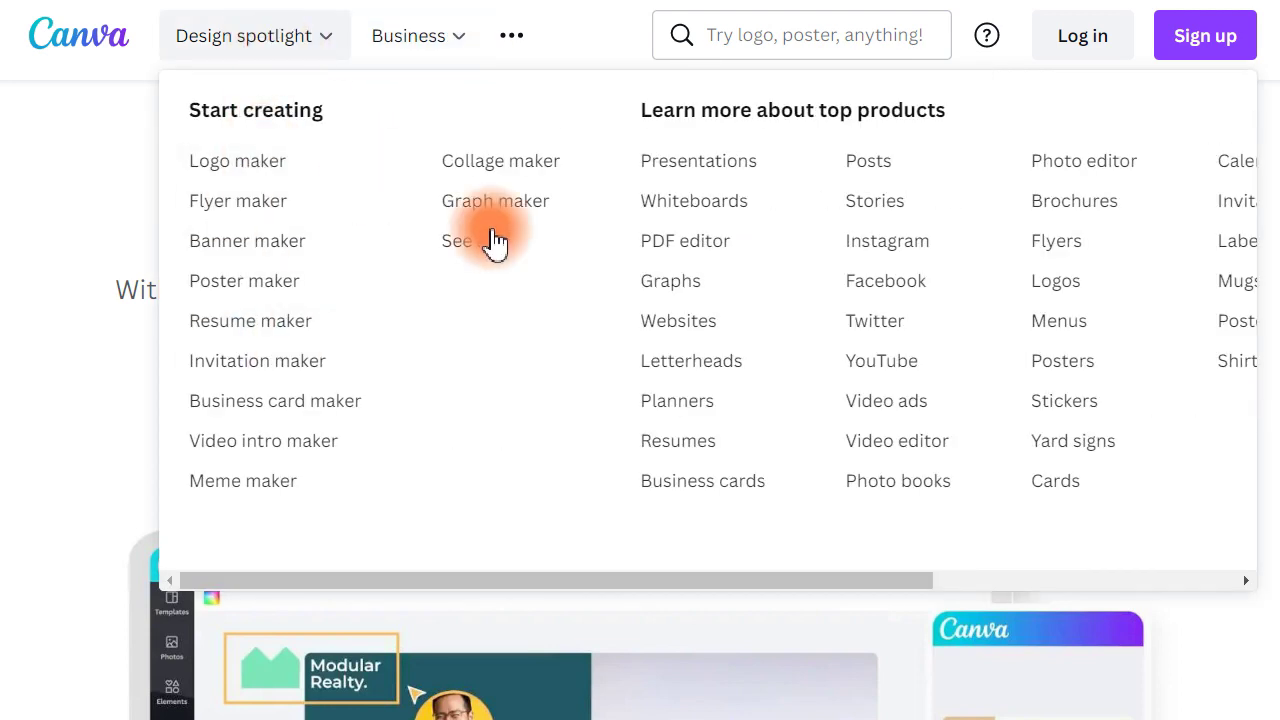
left_click(263, 209)
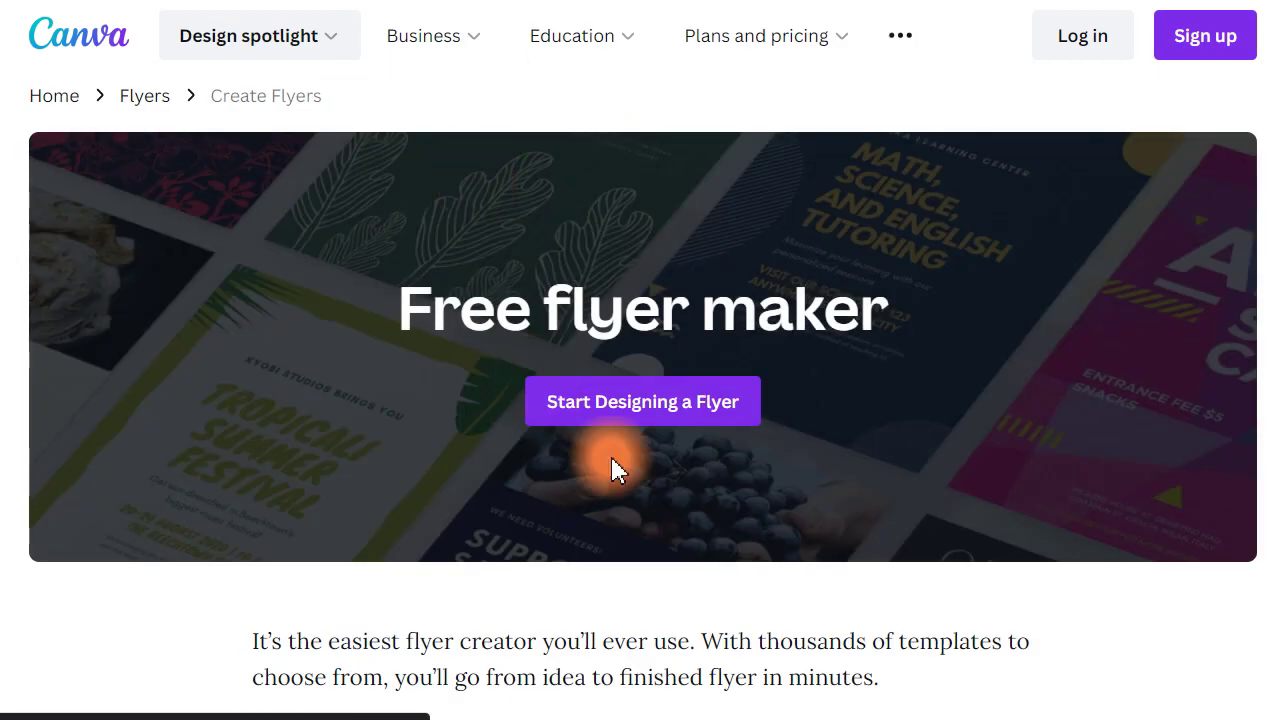
left_click(698, 432)
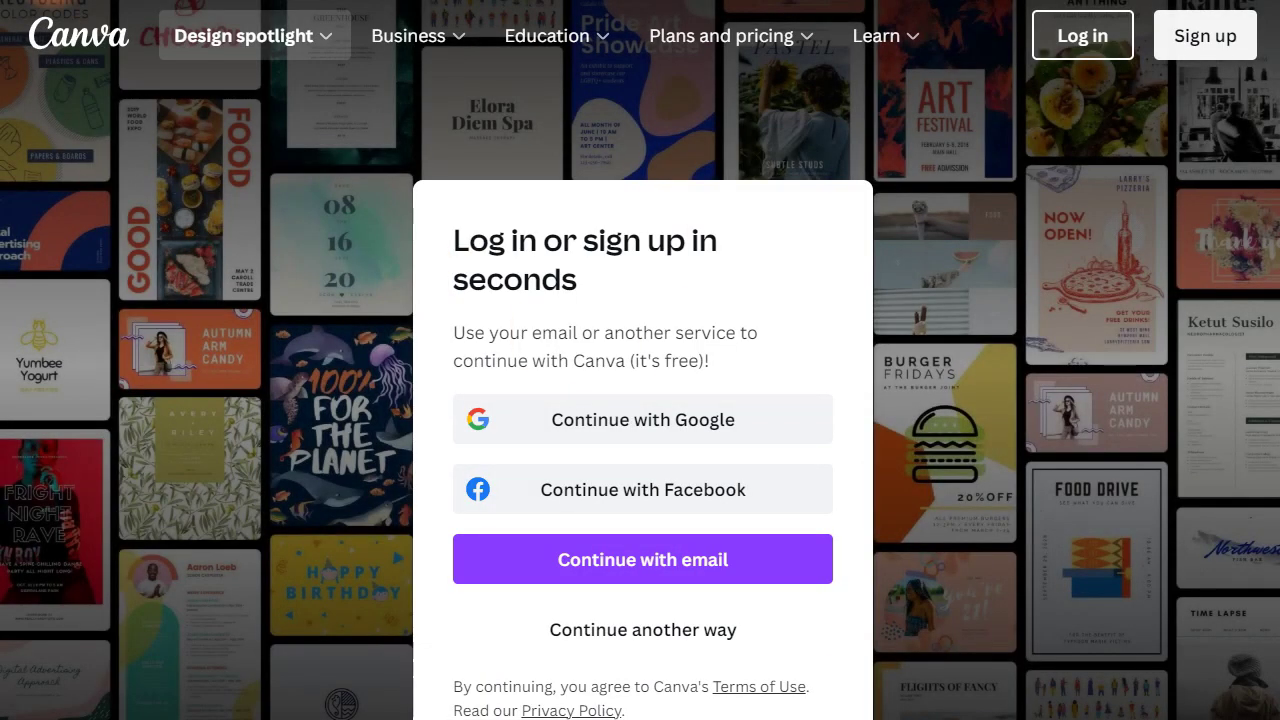
key("alt+Left")
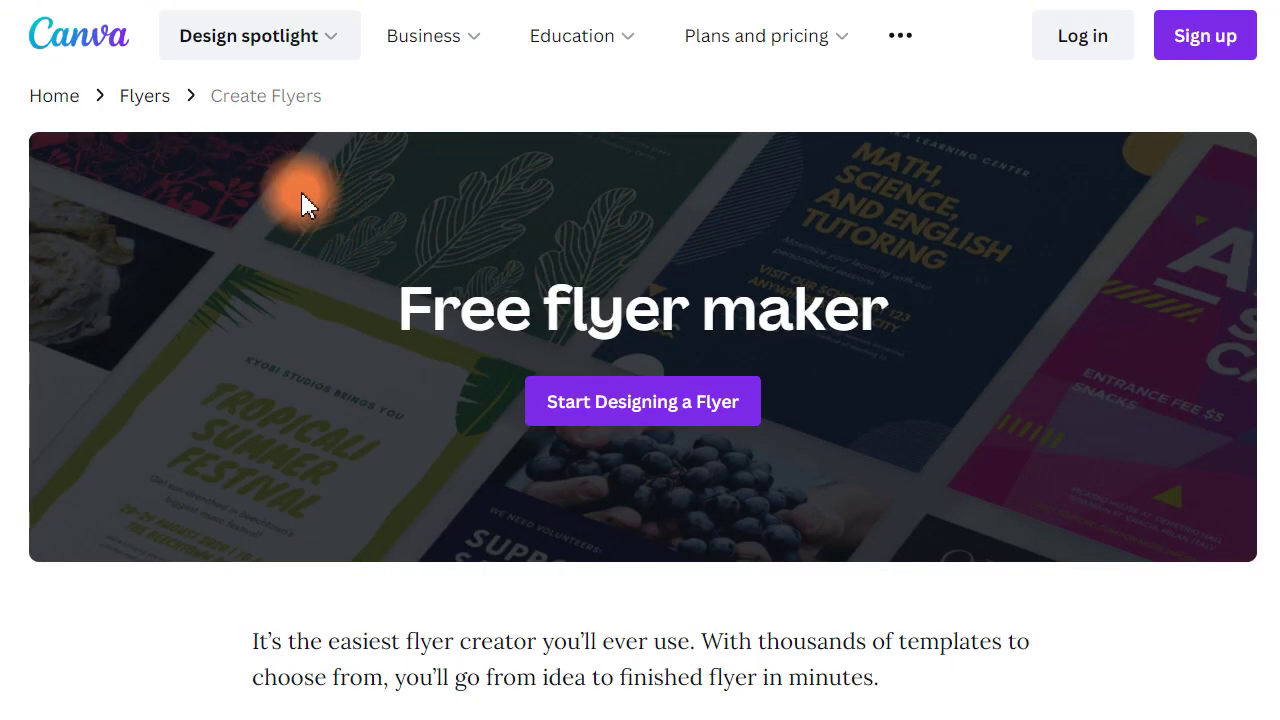
Try a new design from the poster maker, leave the sign-in prompt, and return to the Canva home page
mouse_move(297, 57)
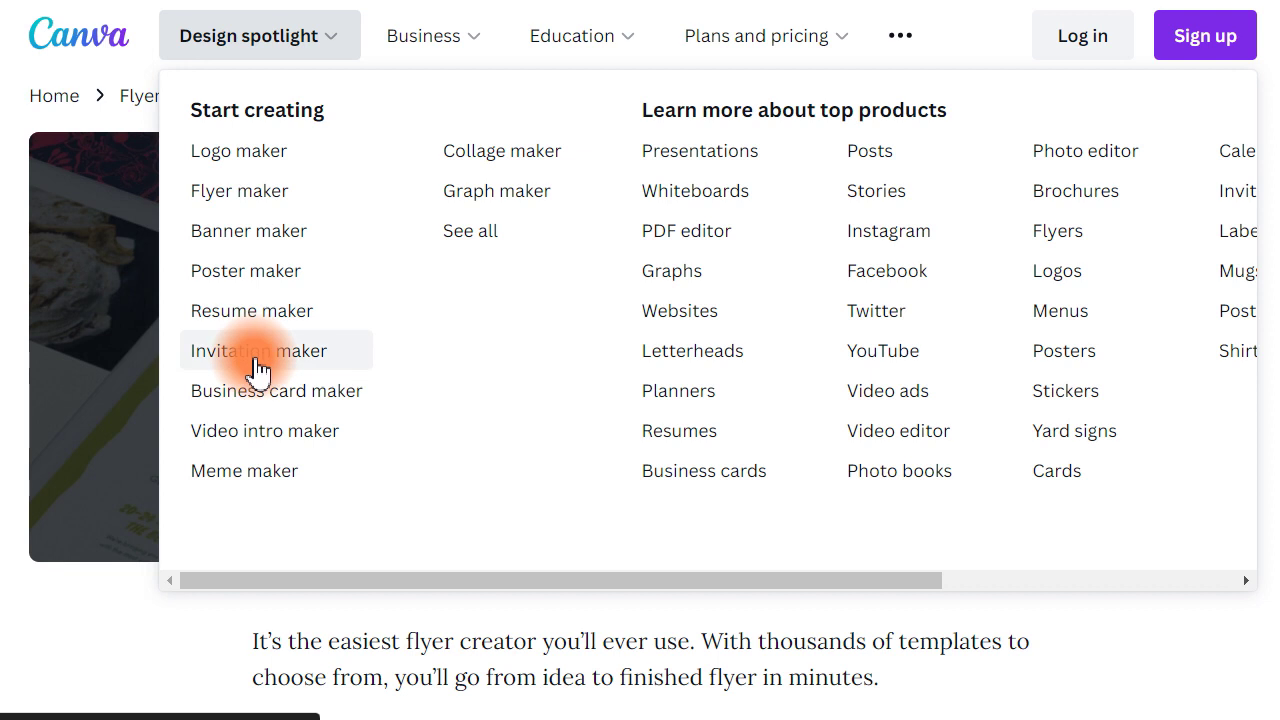
left_click(278, 284)
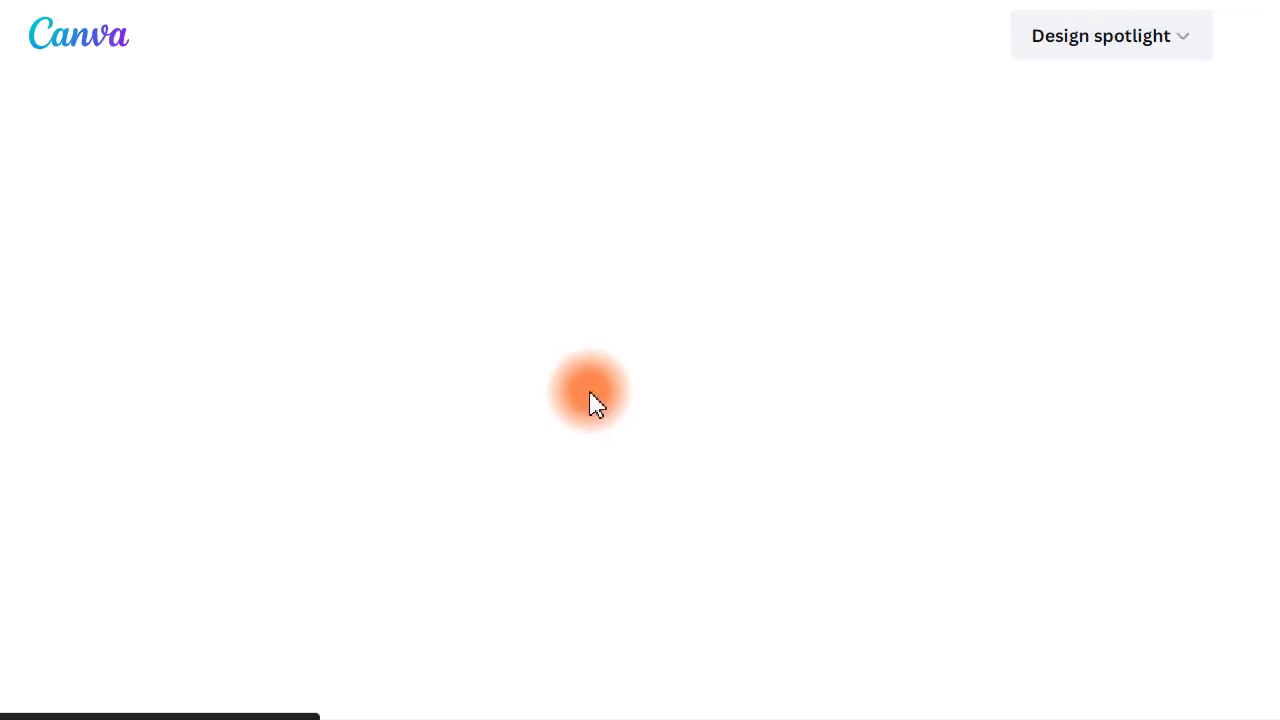
left_click(198, 602)
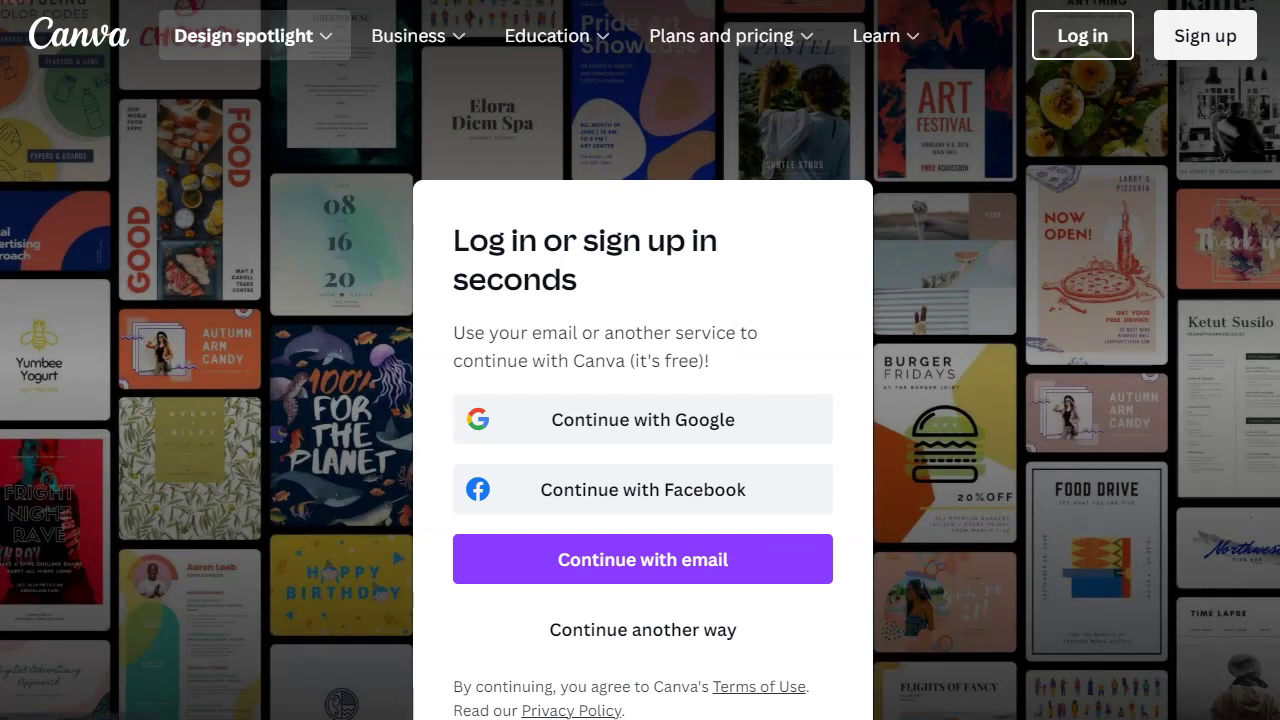
left_click(28, 2)
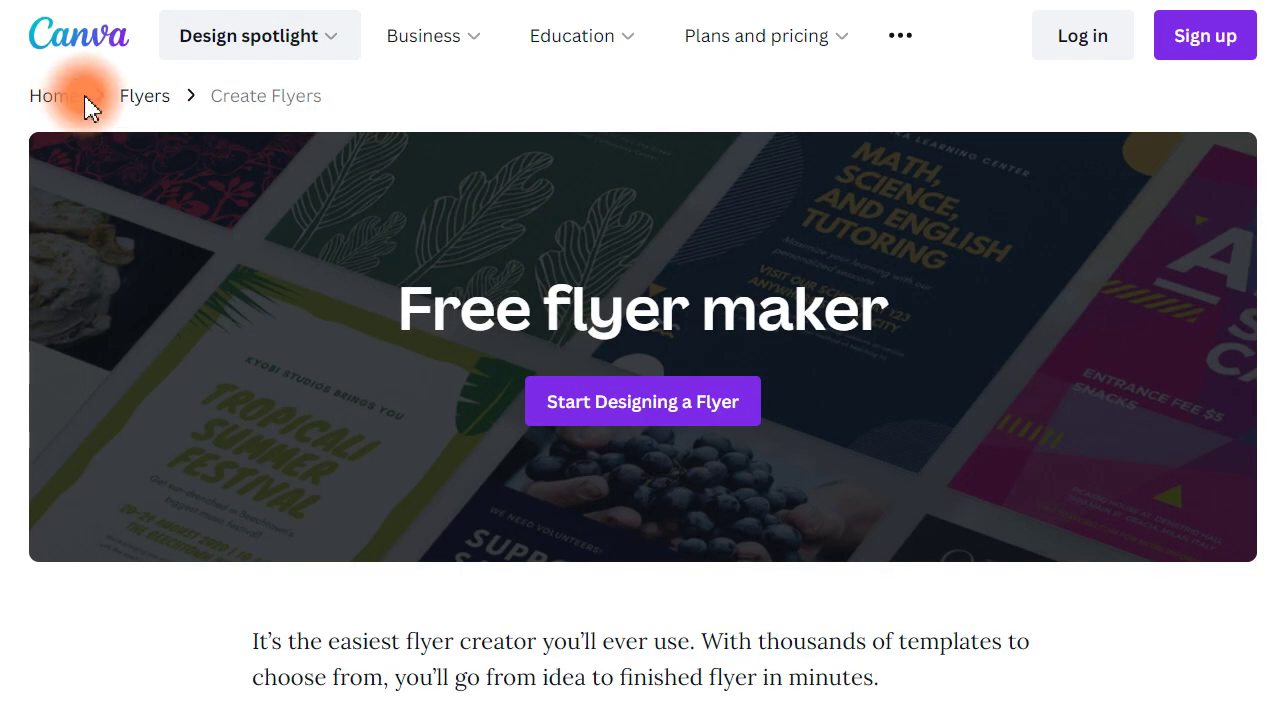
left_click(95, 45)
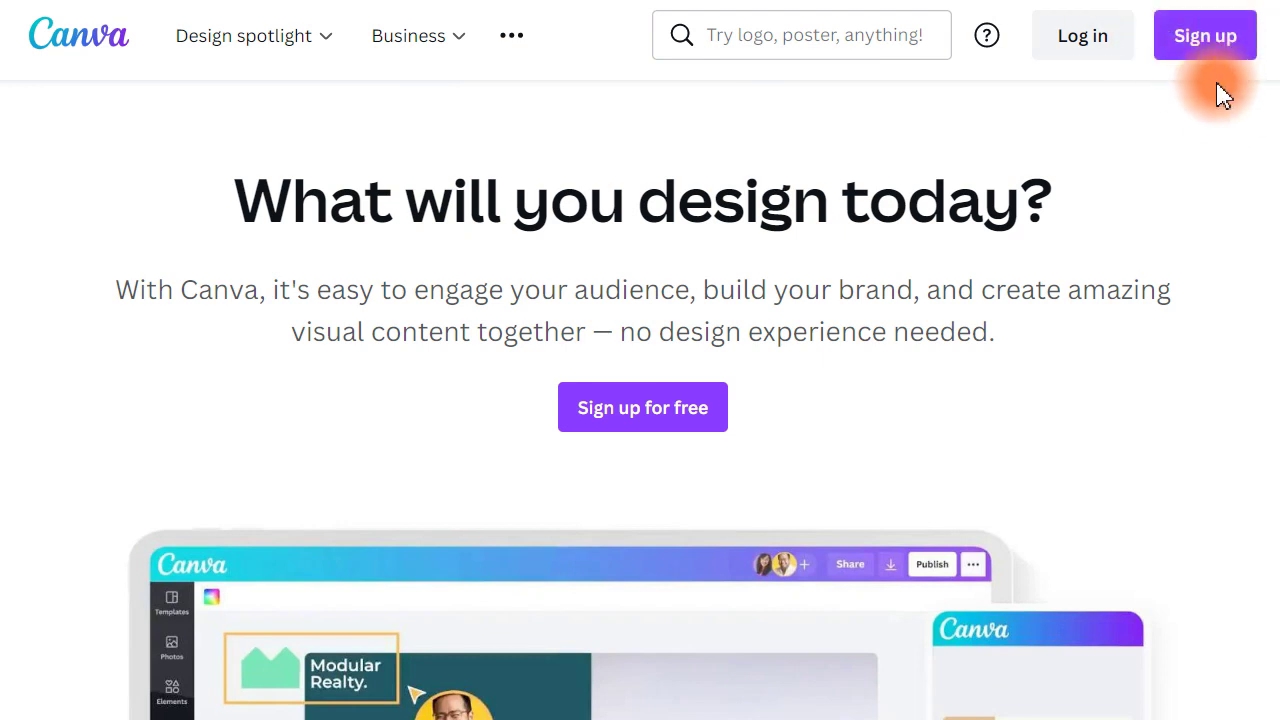
Open the 'Log in or sign up in seconds' dialog from Sign up and review the email sign-up option
left_click(1190, 40)
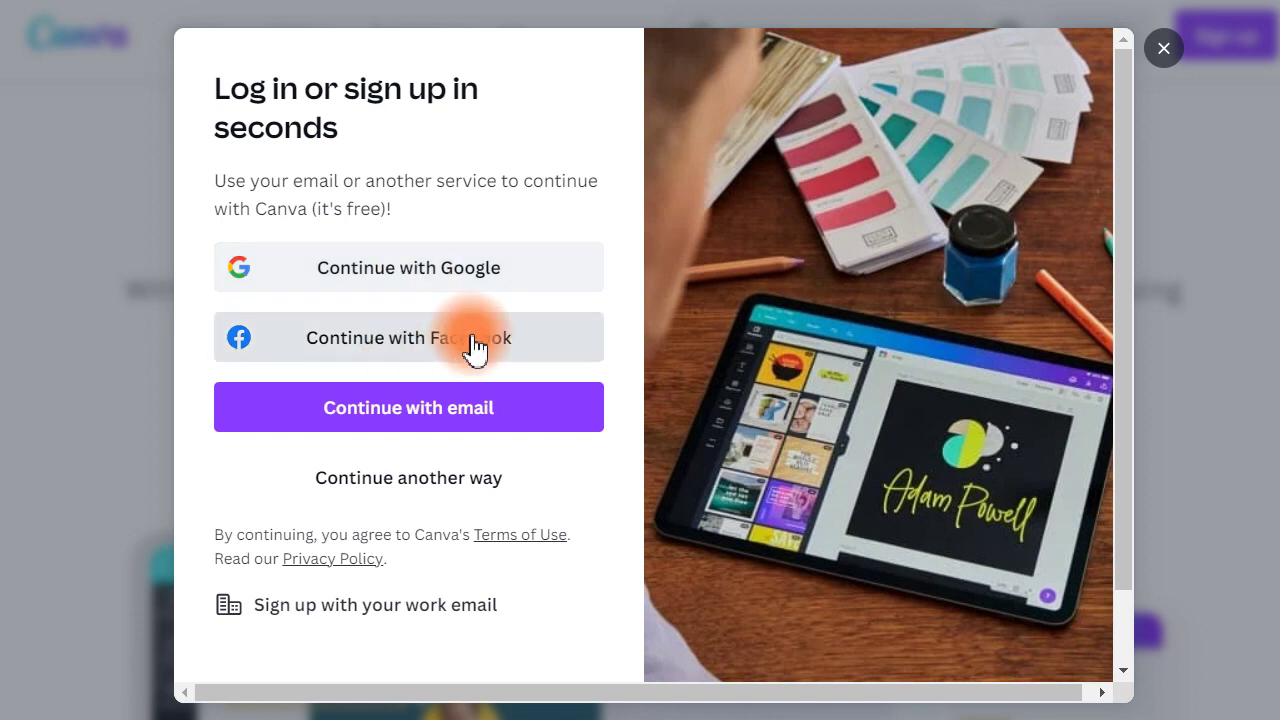
left_click(420, 426)
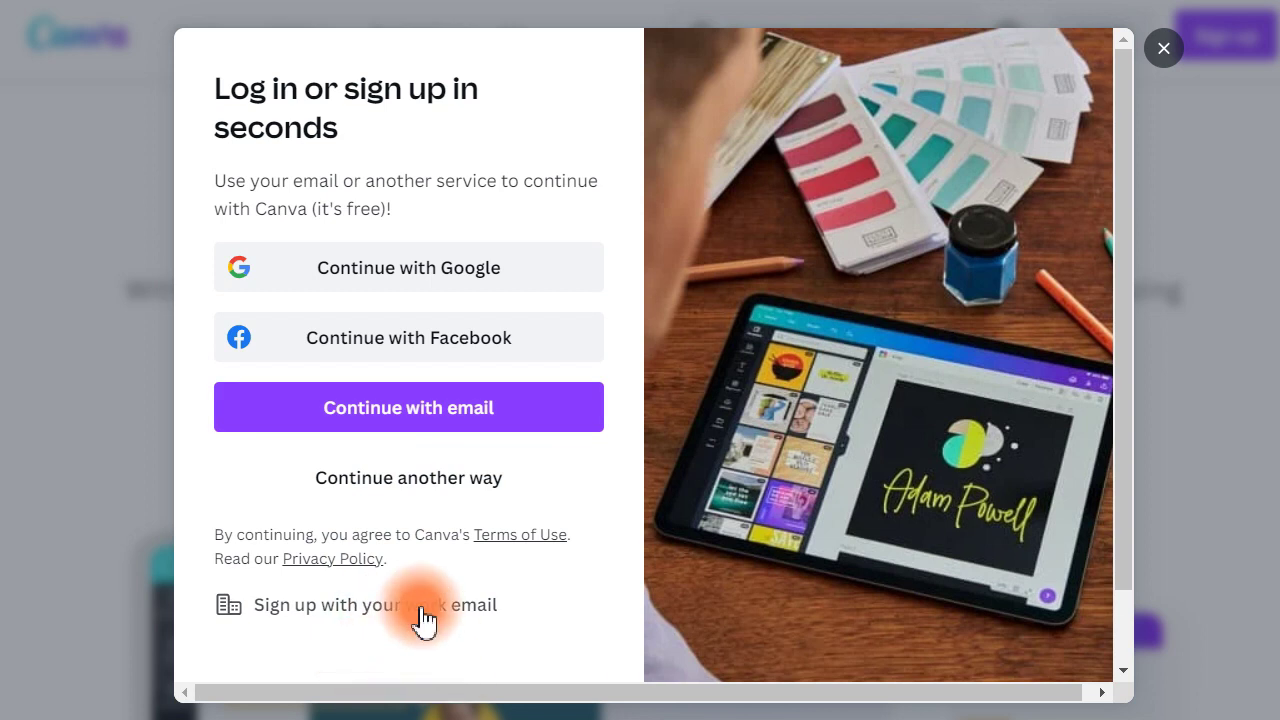
scroll(380, 610, "down", 1)
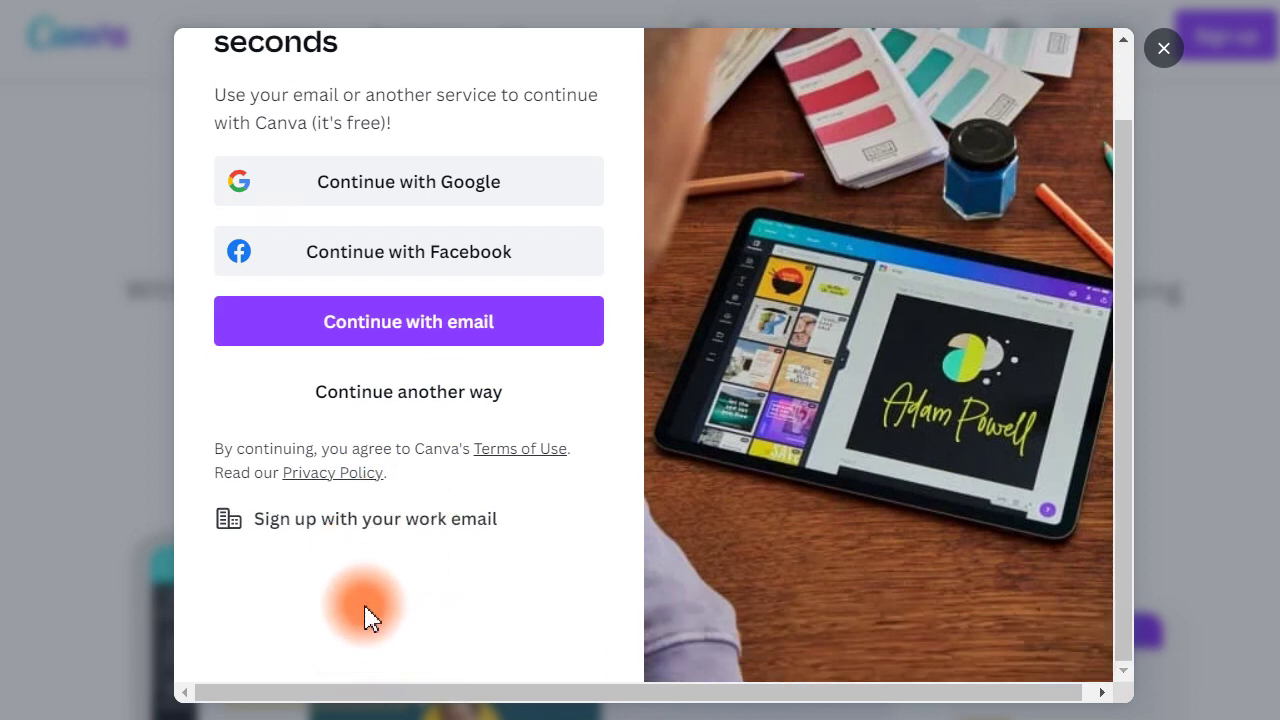
scroll(360, 627, "up", 1)
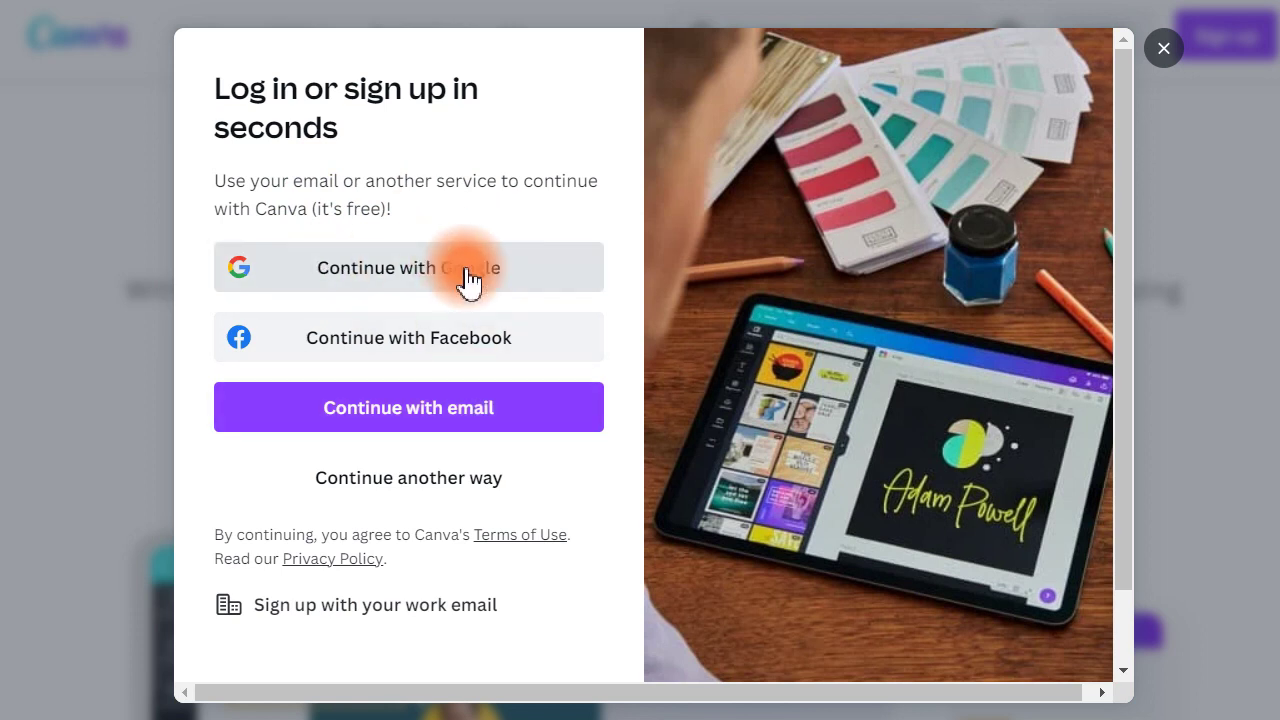
Sign up with Google by choosing the existing Google account in the sign-in window
left_click(426, 280)
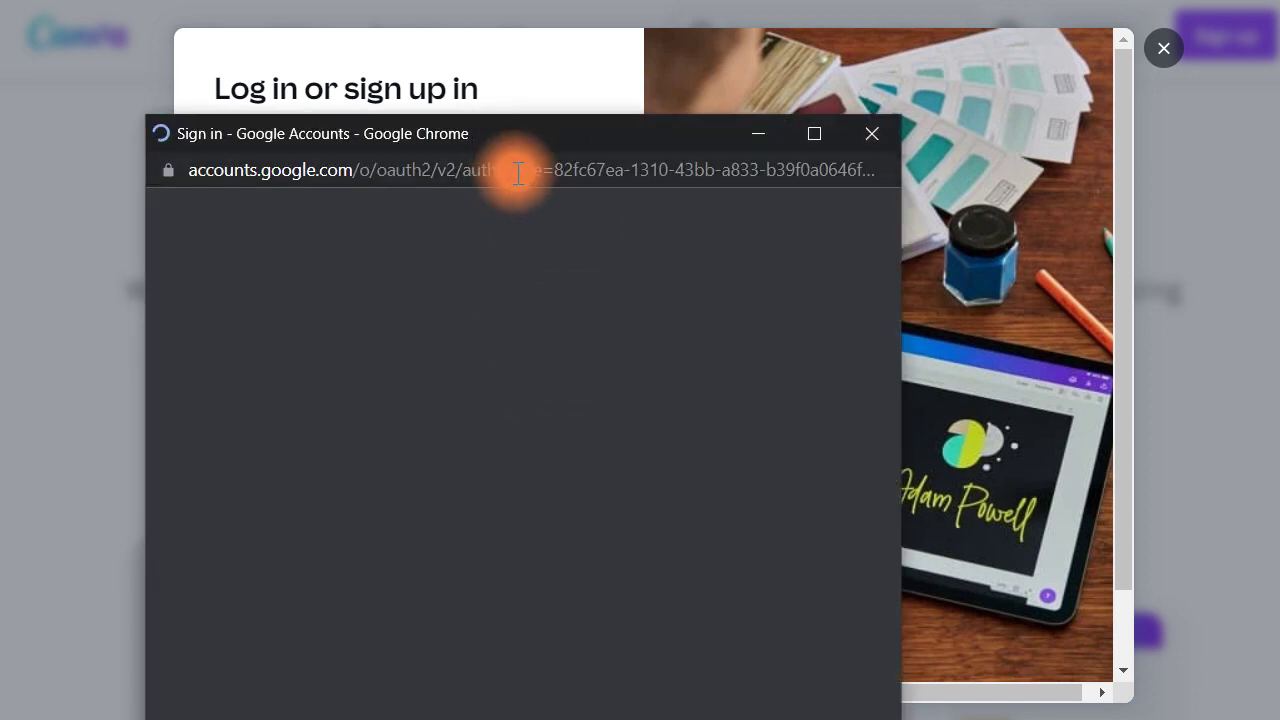
left_click_drag(534, 150, 599, 9)
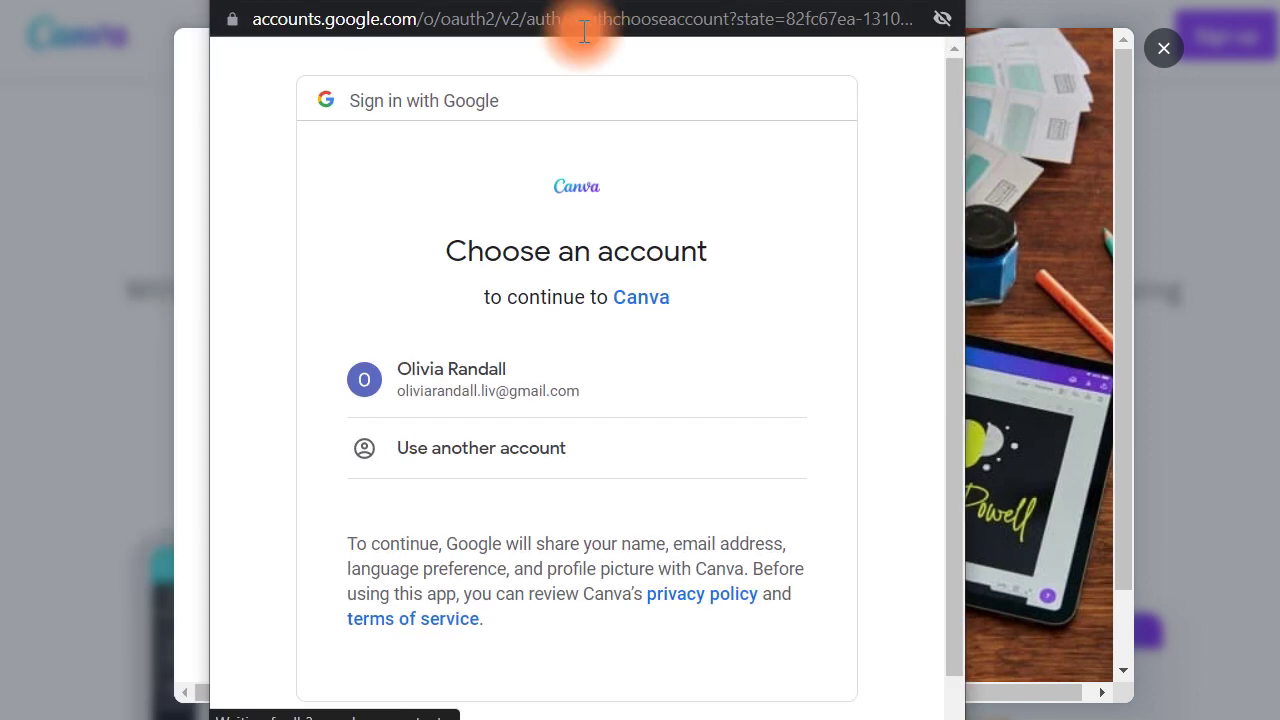
left_click(468, 385)
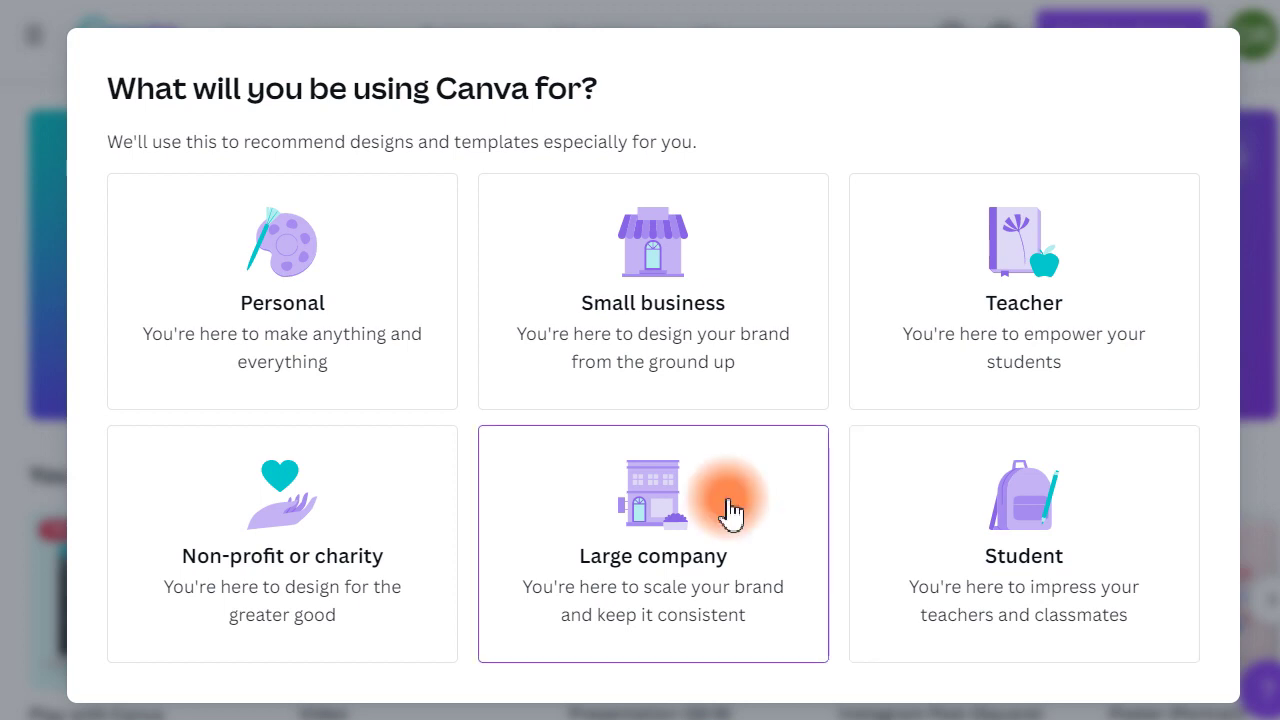
Answer Personal to the usage question and dismiss the Canva Pro trial with Maybe Later
left_click(247, 237)
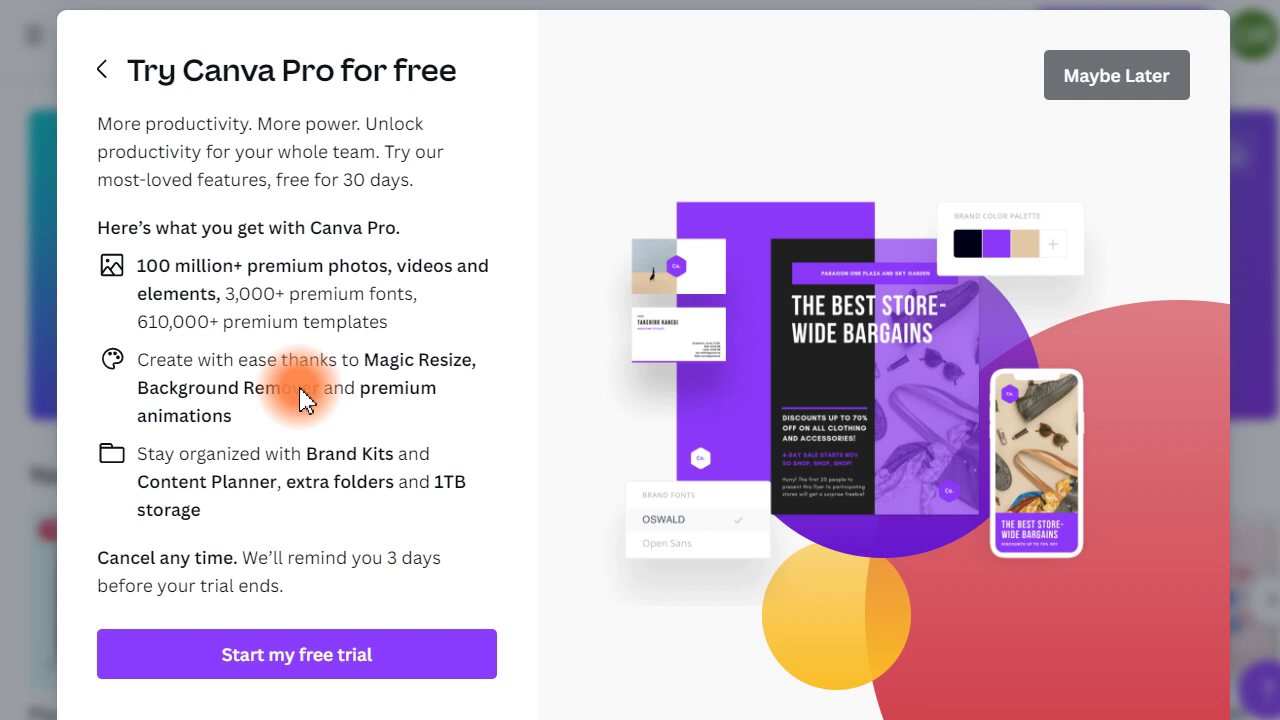
left_click(1088, 70)
Browse the home dashboard, then open the side navigation panel from the hamburger menu
scroll(900, 350, "down", 5)
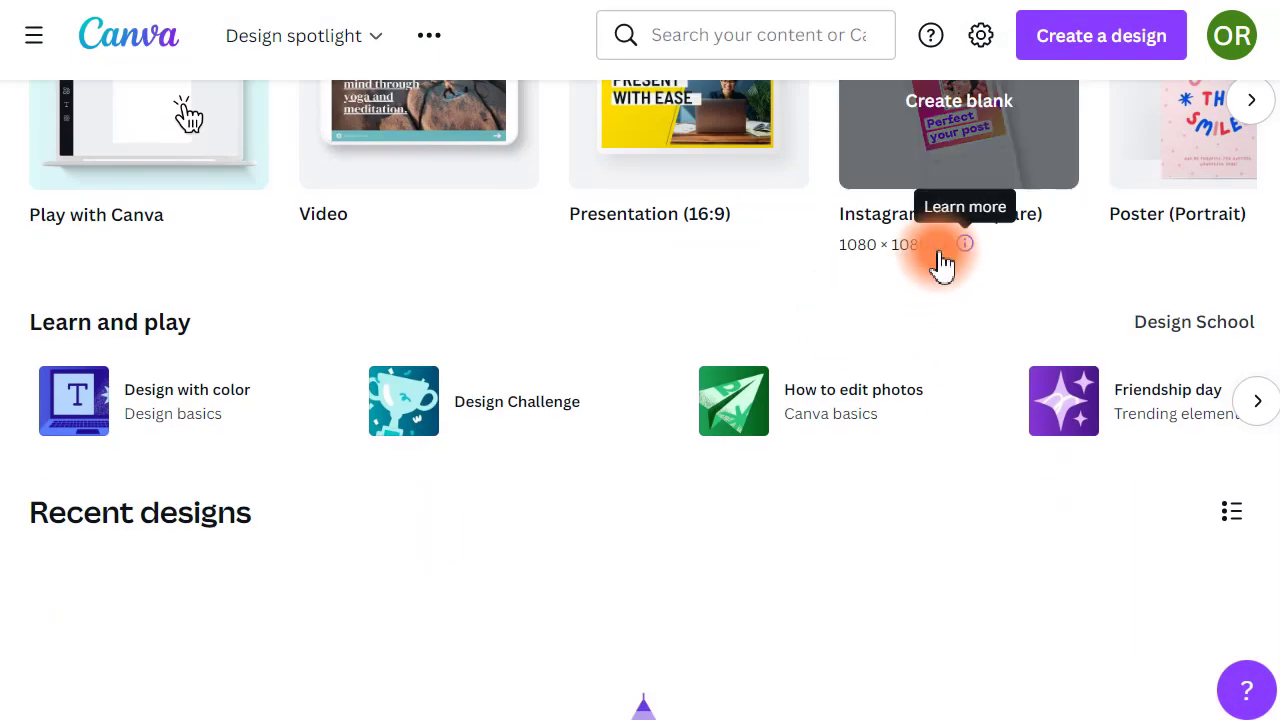
scroll(560, 310, "up", 5)
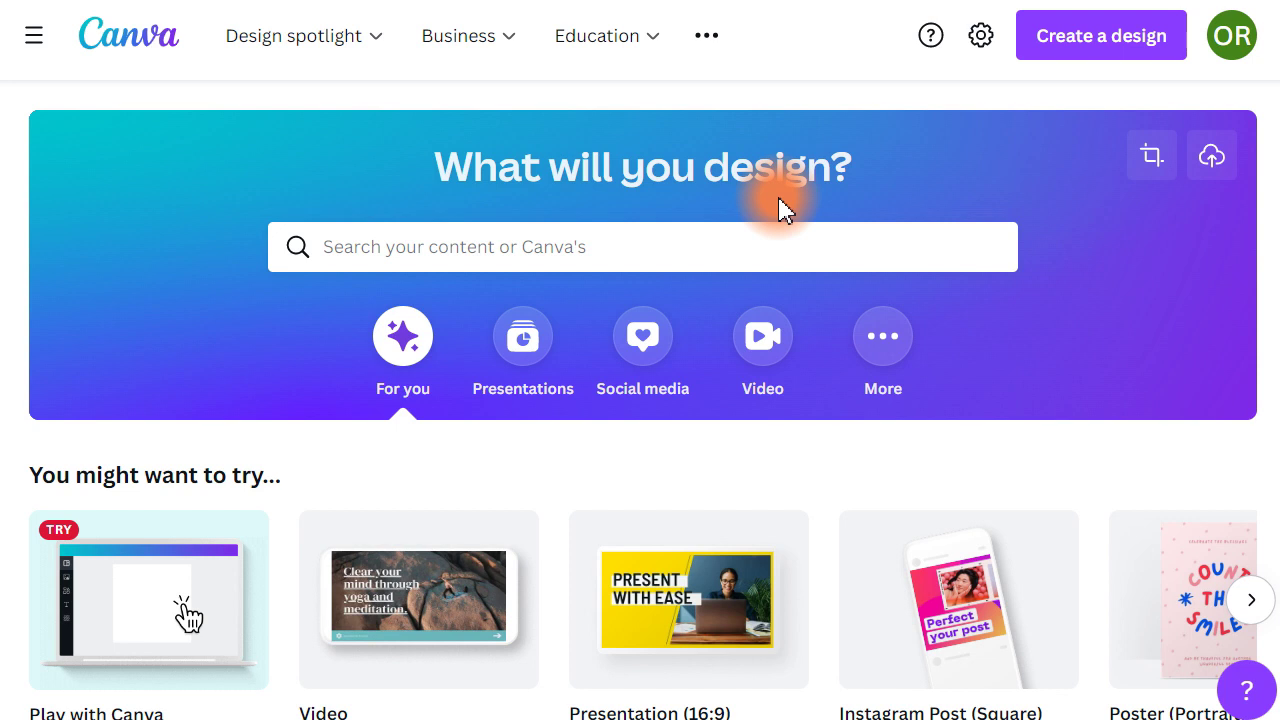
scroll(780, 207, "down", 3)
mouse_move(514, 323)
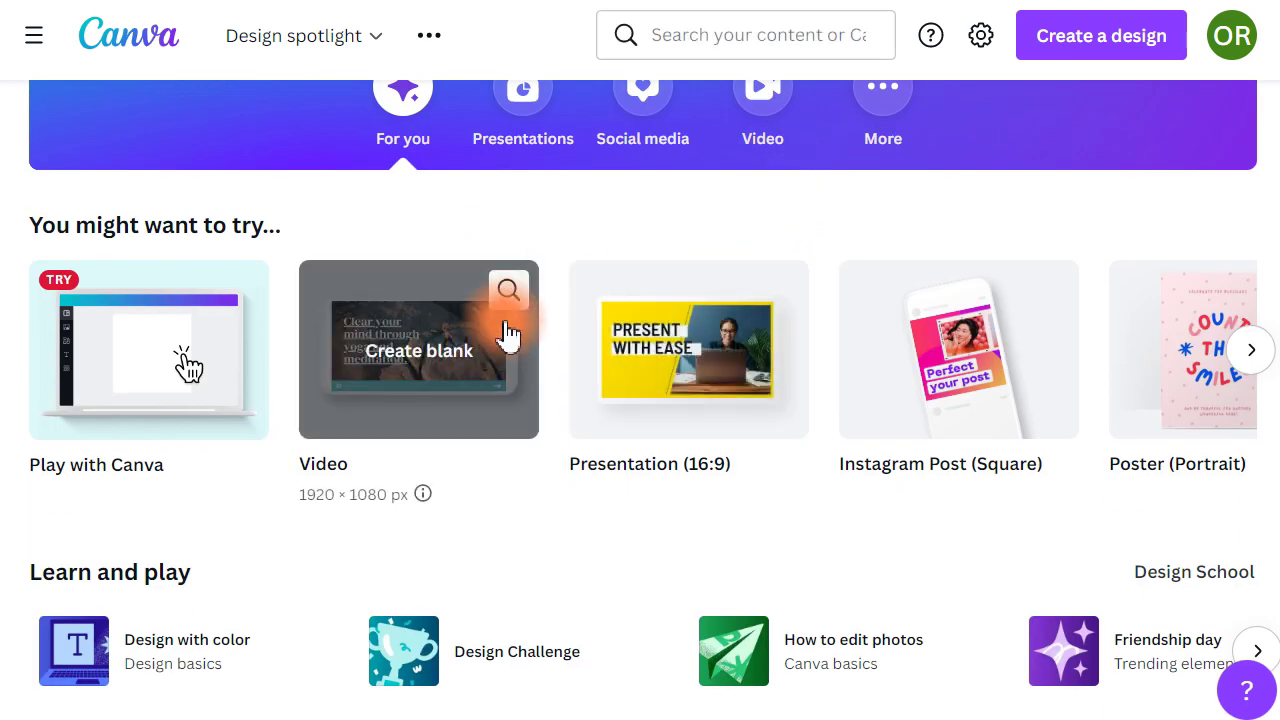
mouse_move(114, 316)
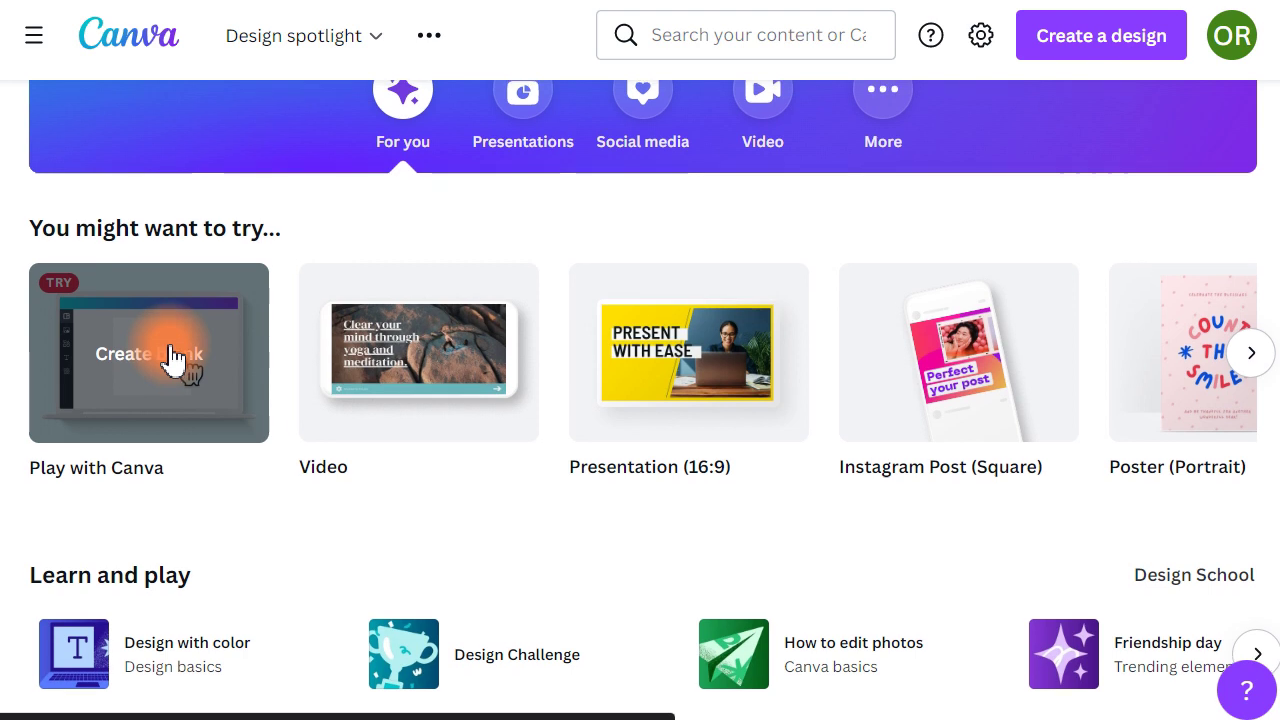
scroll(172, 352, "up", 3)
left_click(34, 38)
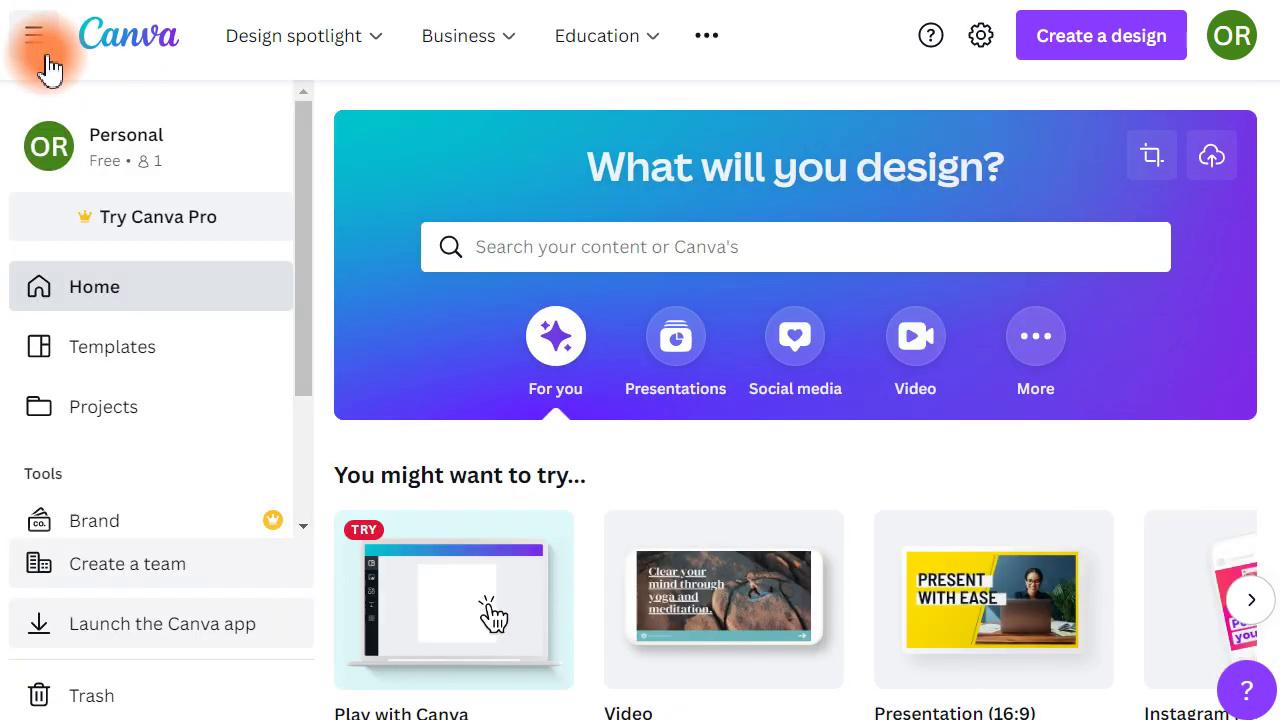
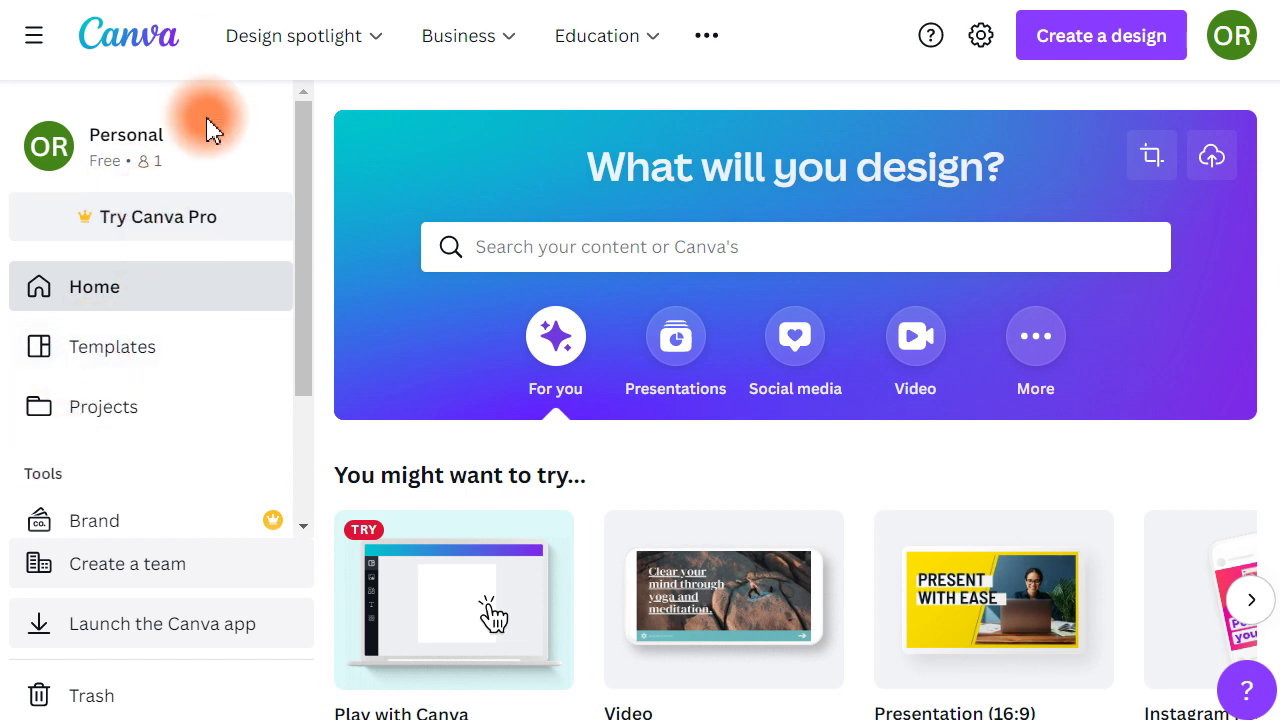
Show the navigation sidebar and go to the Projects page
left_click(34, 38)
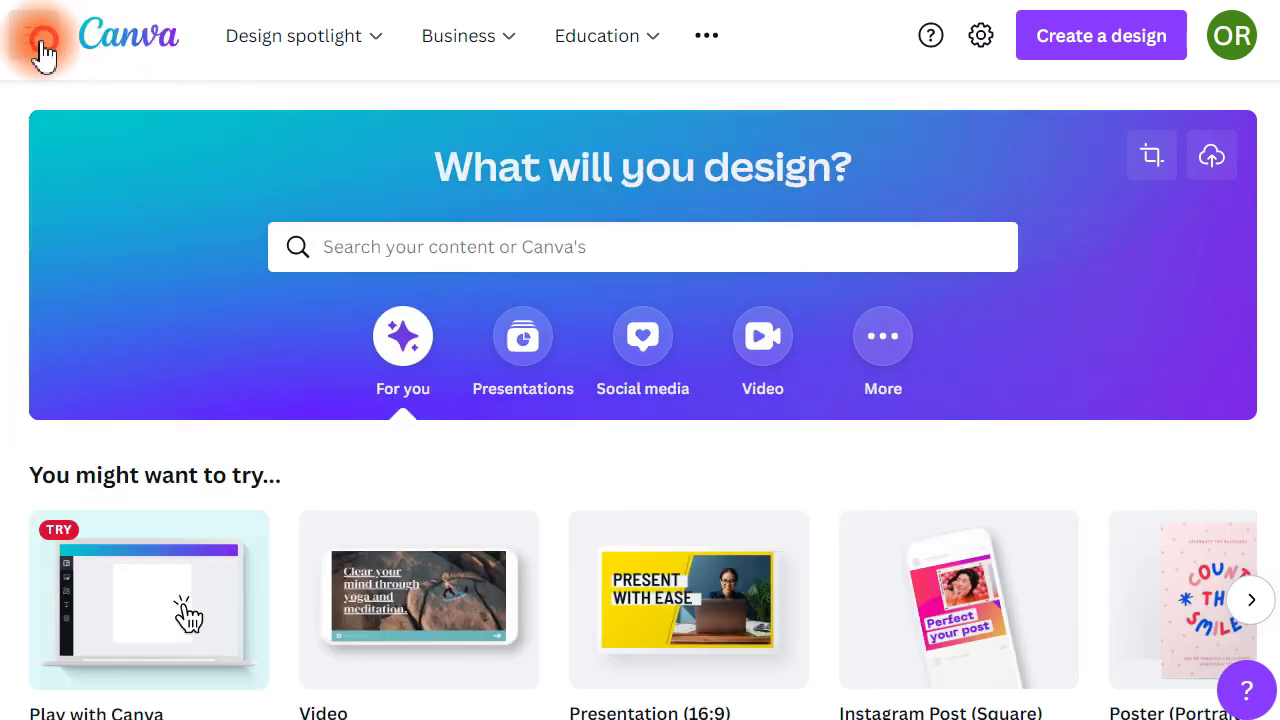
left_click(34, 40)
left_click(34, 40)
left_click(36, 40)
left_click(42, 42)
left_click(42, 42)
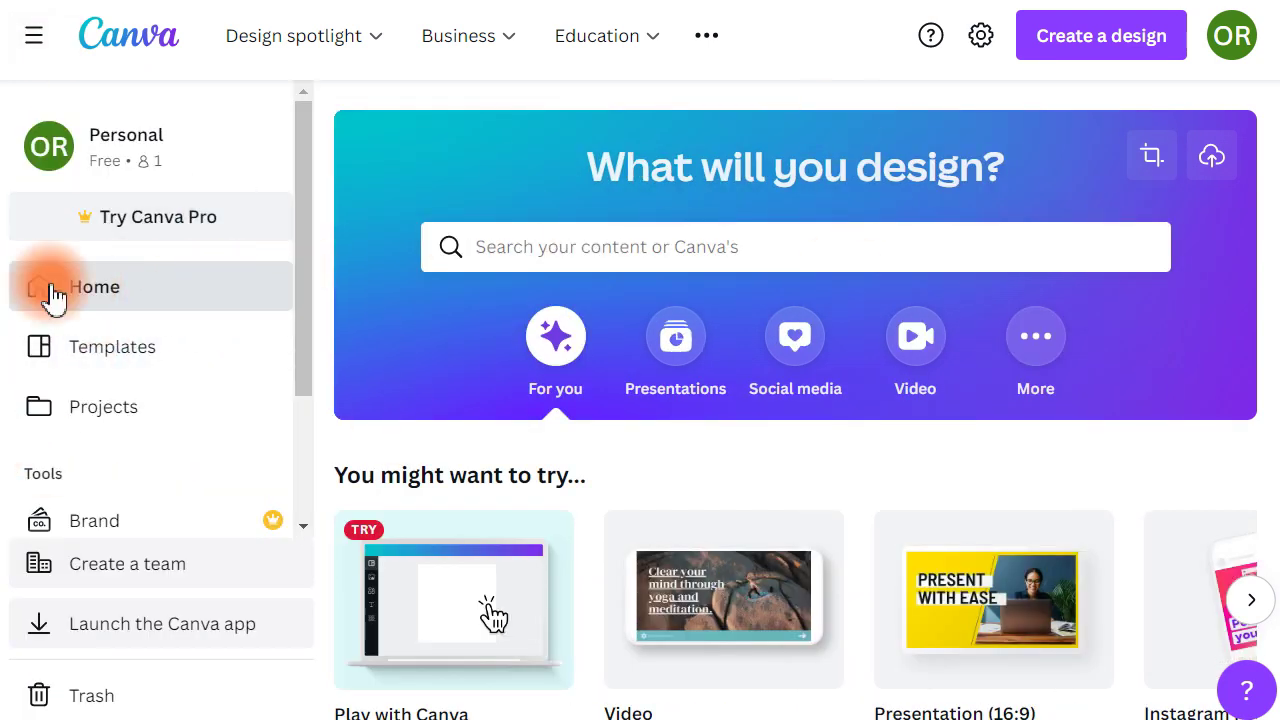
scroll(63, 378, "down", 2)
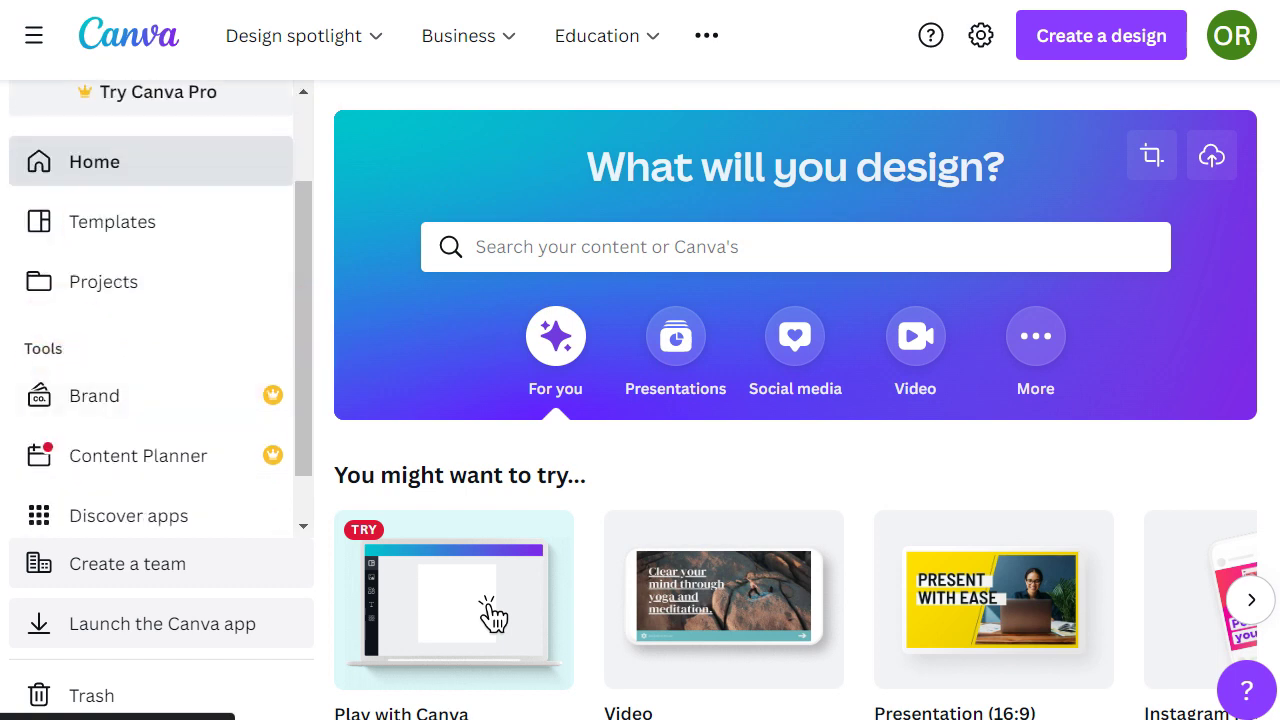
left_click(133, 290)
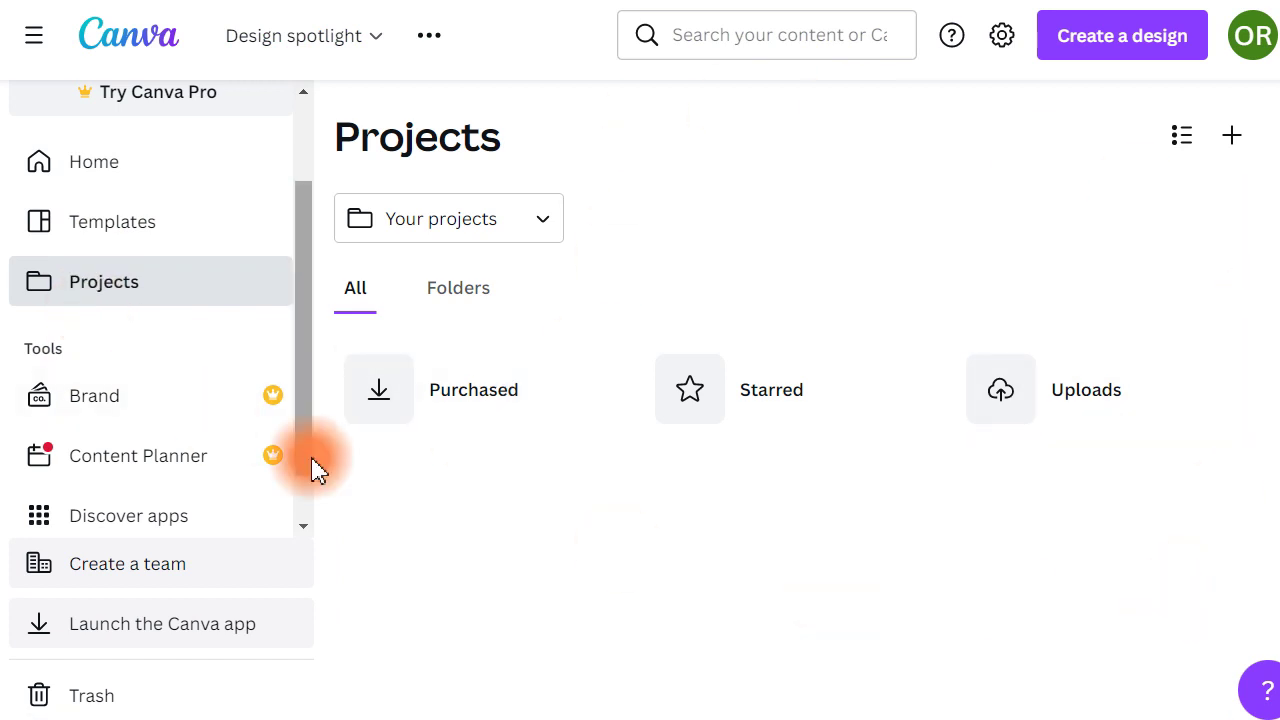
Filter Projects to 'Shared with you', which turns out to be empty
left_click(535, 230)
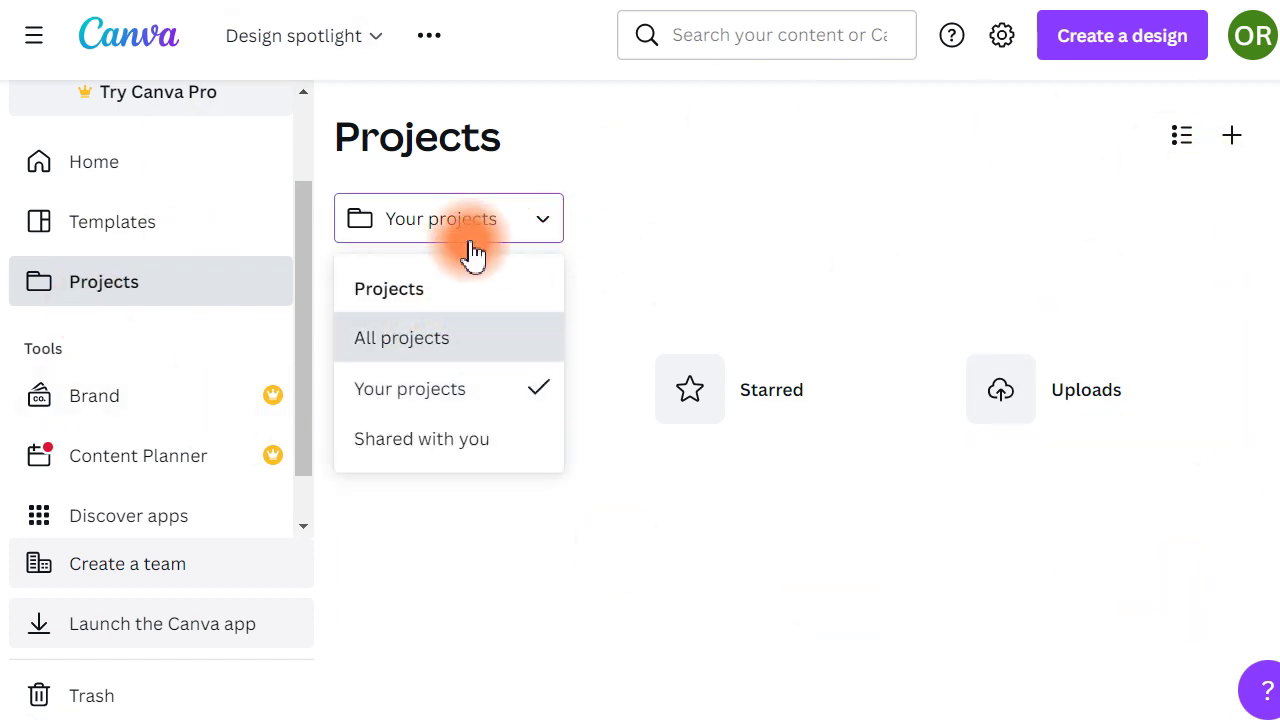
left_click(497, 450)
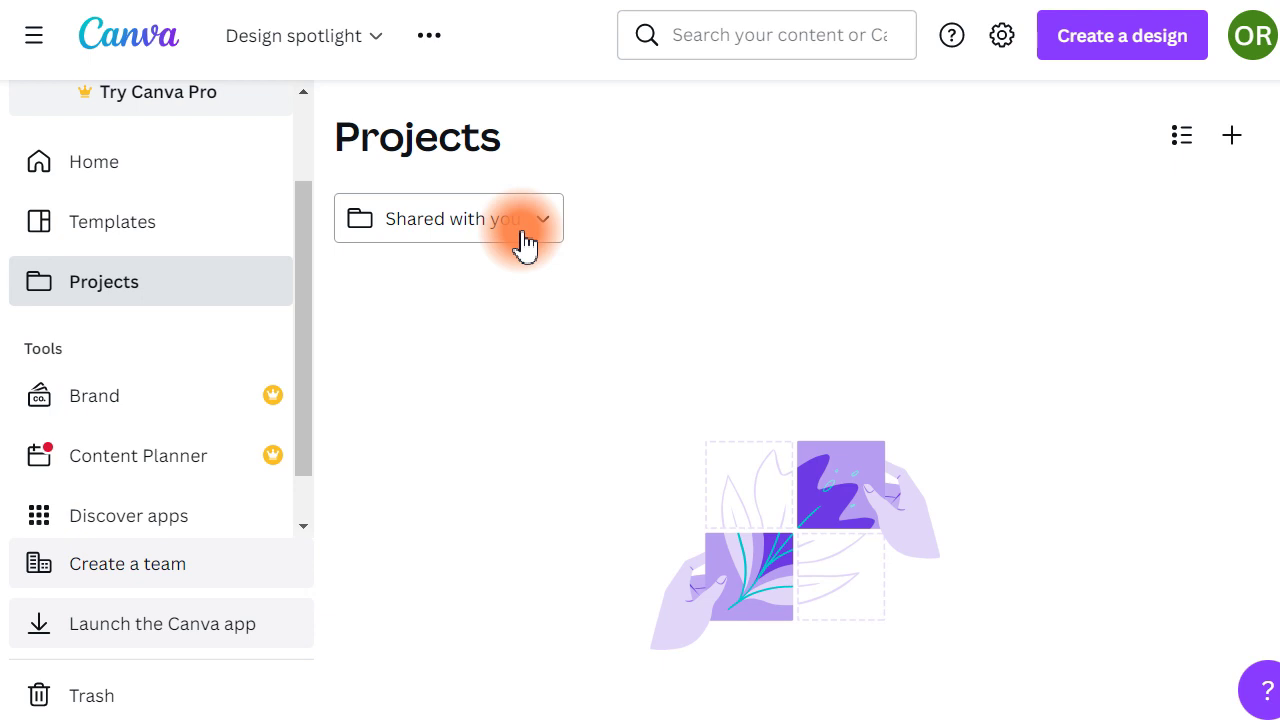
left_click(522, 238)
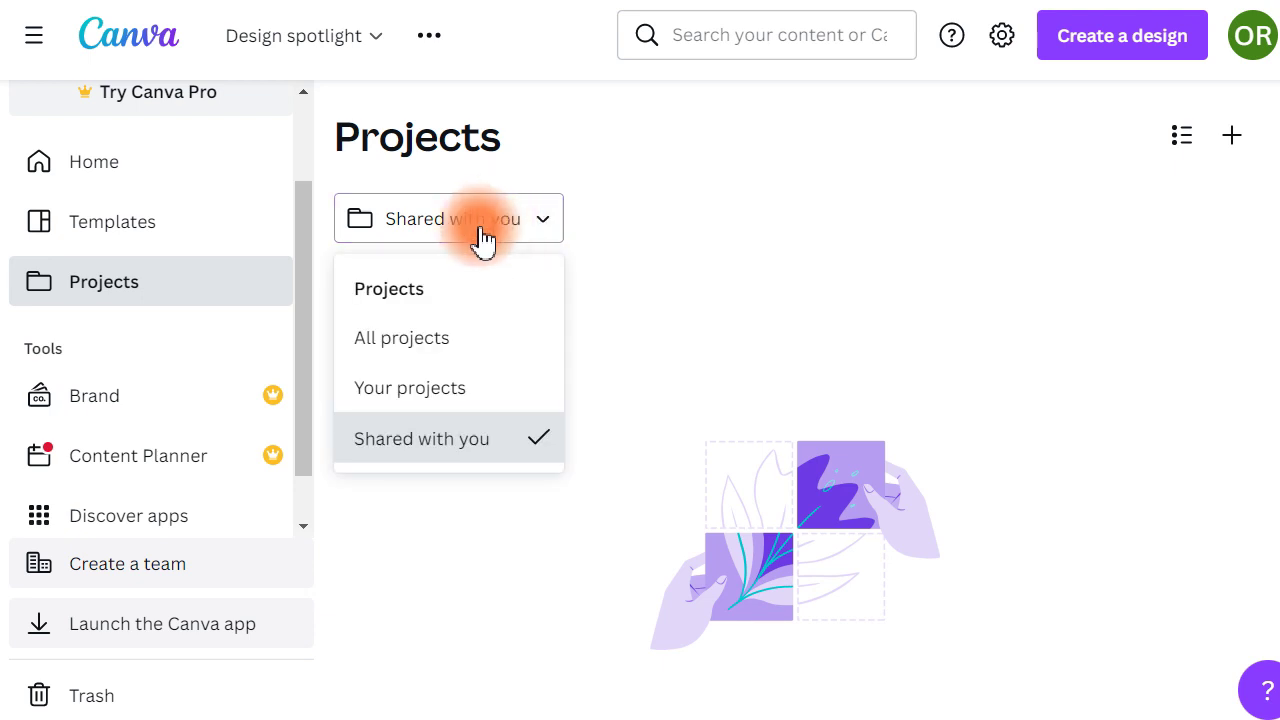
left_click(582, 337)
scroll(170, 400, "up", 3)
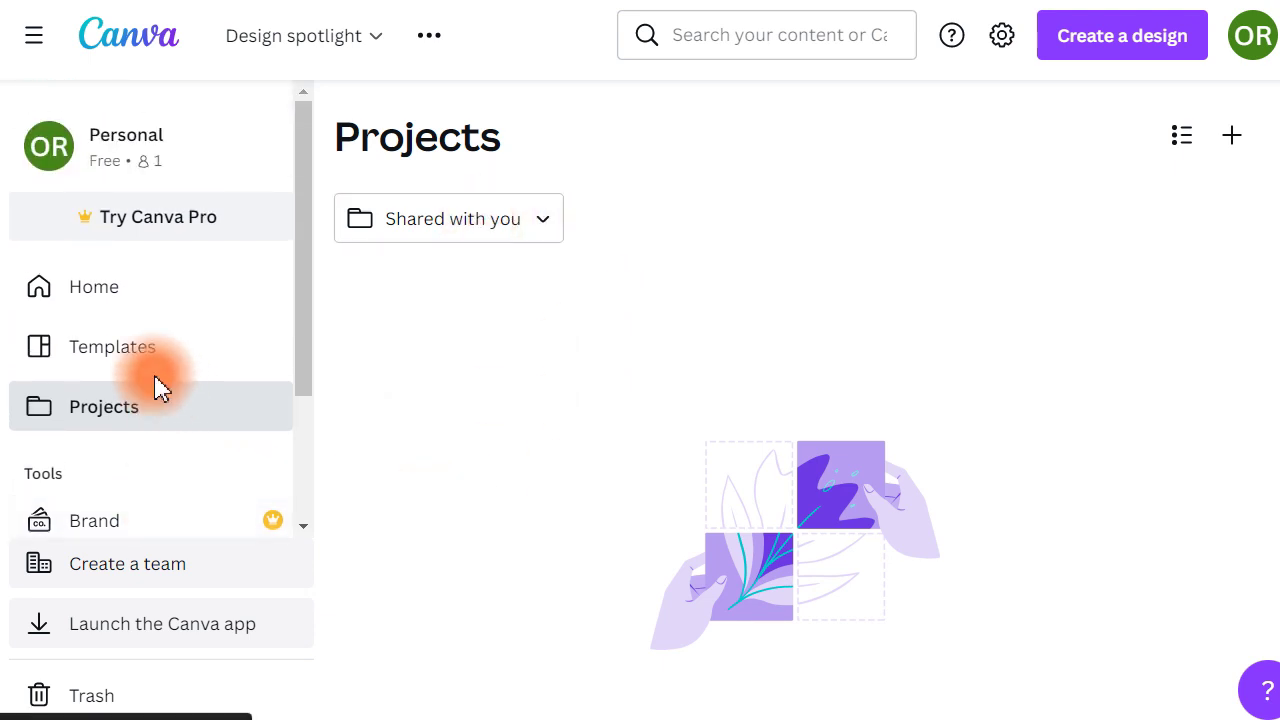
Switch back to All projects on the Folders tab, showing Purchased, Starred and Uploads
left_click(512, 222)
left_click(440, 335)
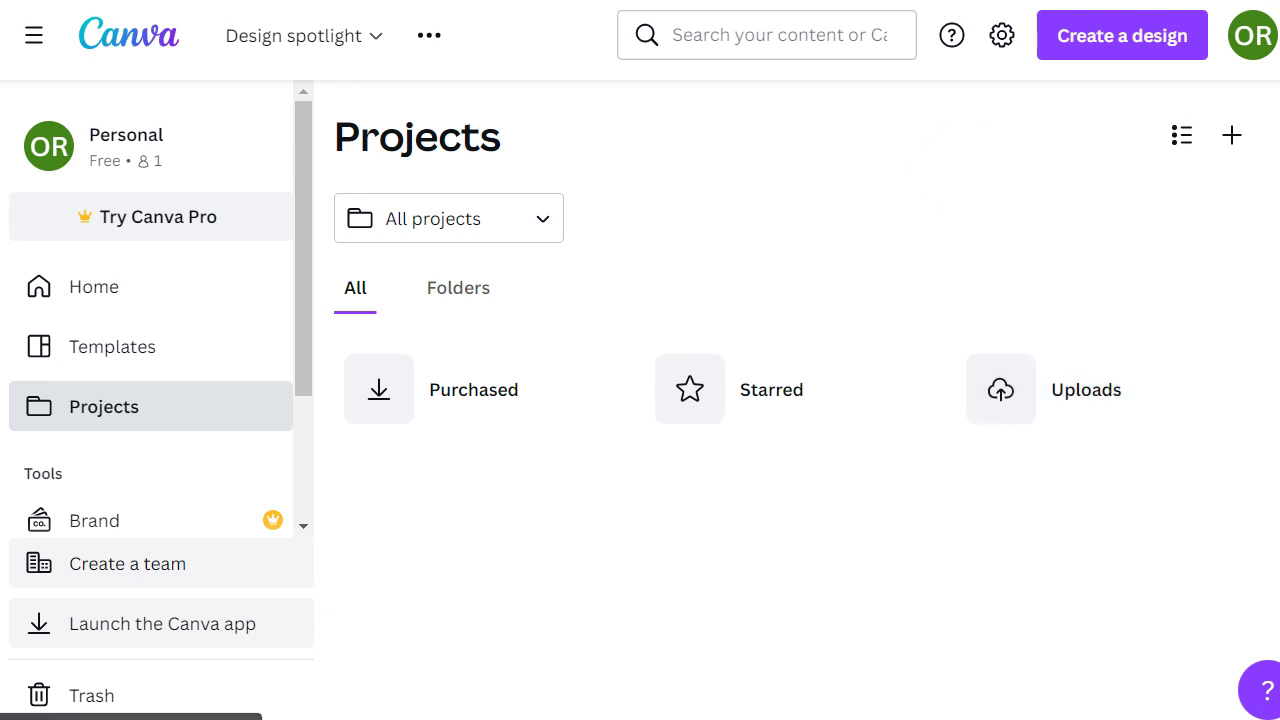
left_click(468, 310)
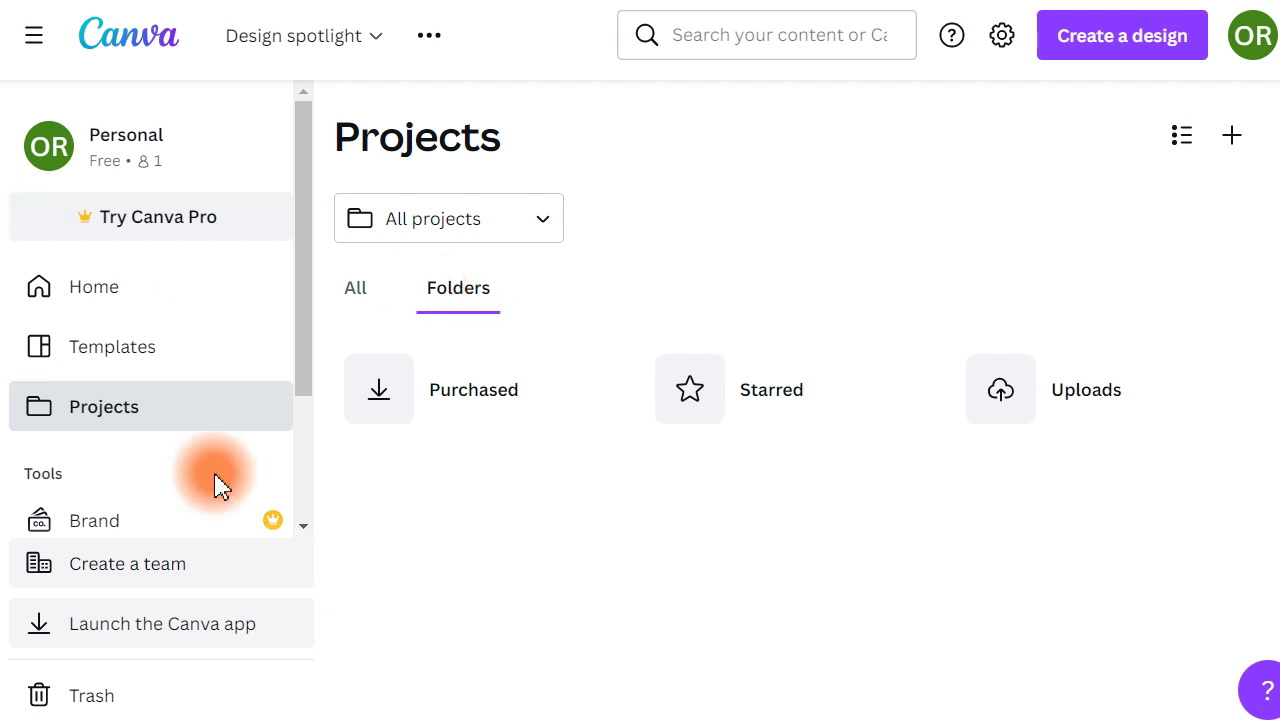
Go to the Trash page, whose Designs tab is empty
scroll(190, 540, "down", 2)
scroll(160, 420, "down", 1)
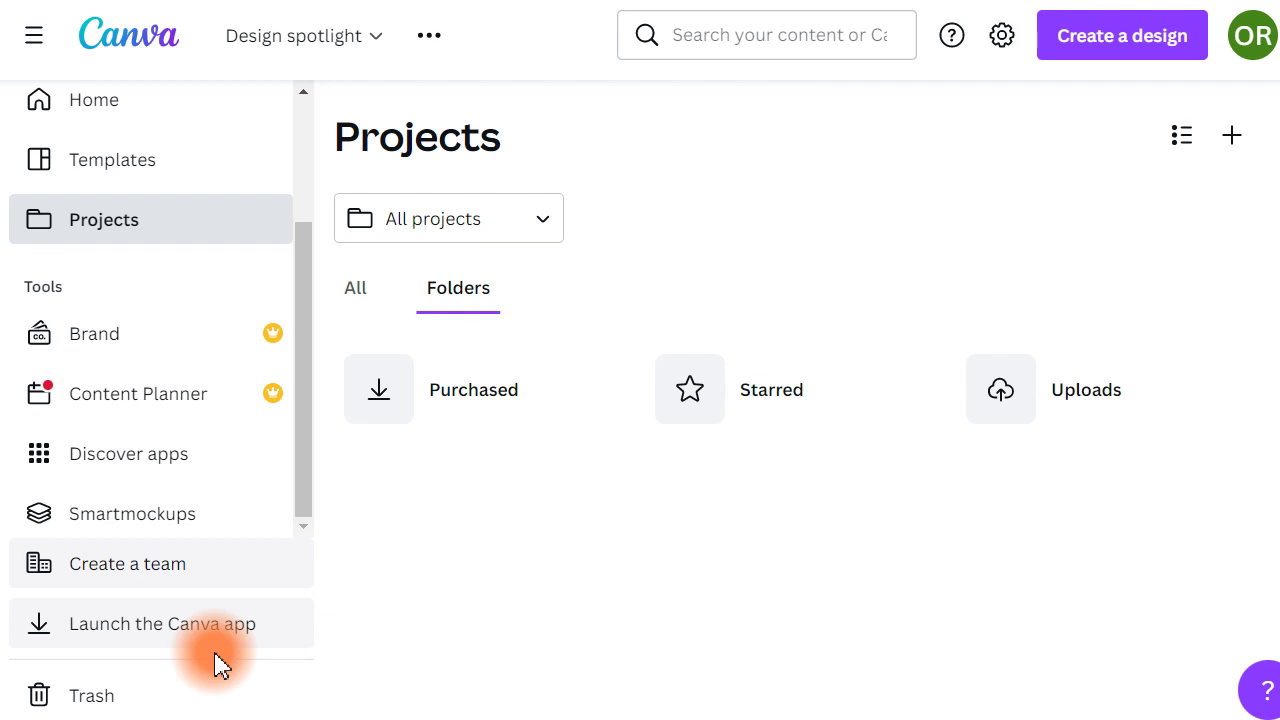
left_click(128, 692)
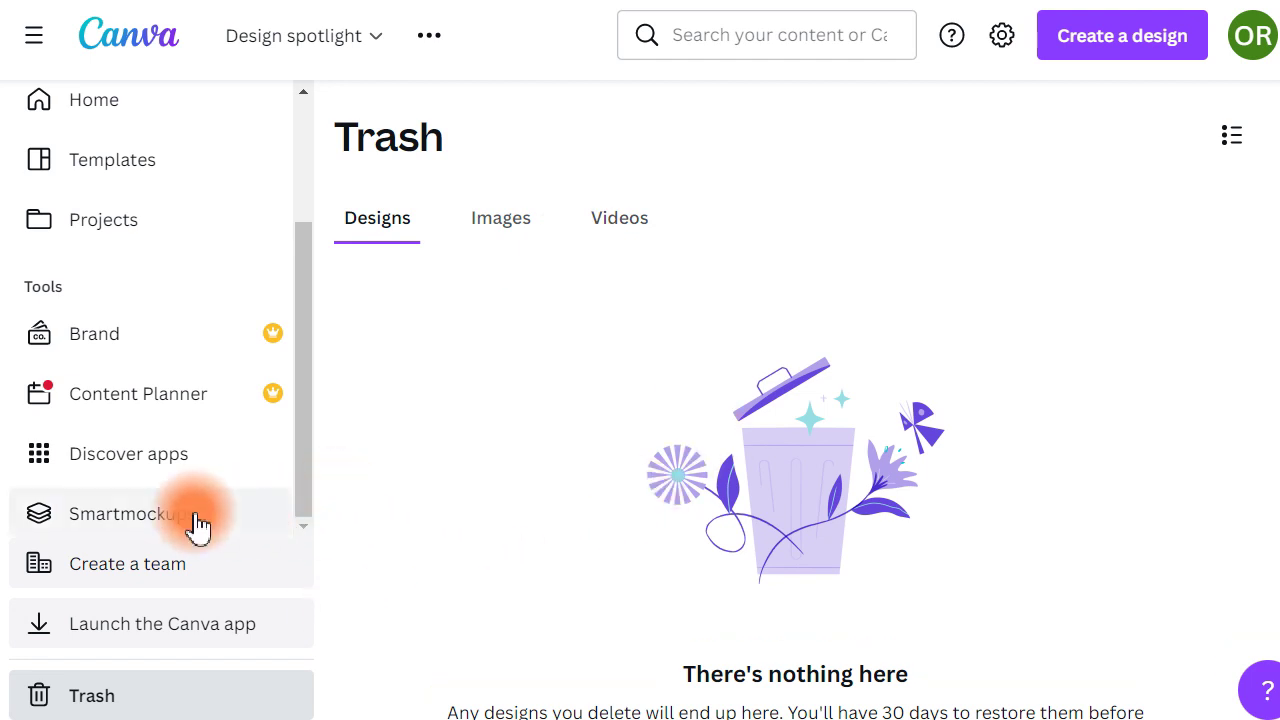
scroll(180, 528, "up", 2)
Return Home with the sidebar hidden and advance suggestions to Poster, Logo, Flyer, Infographic
left_click(100, 289)
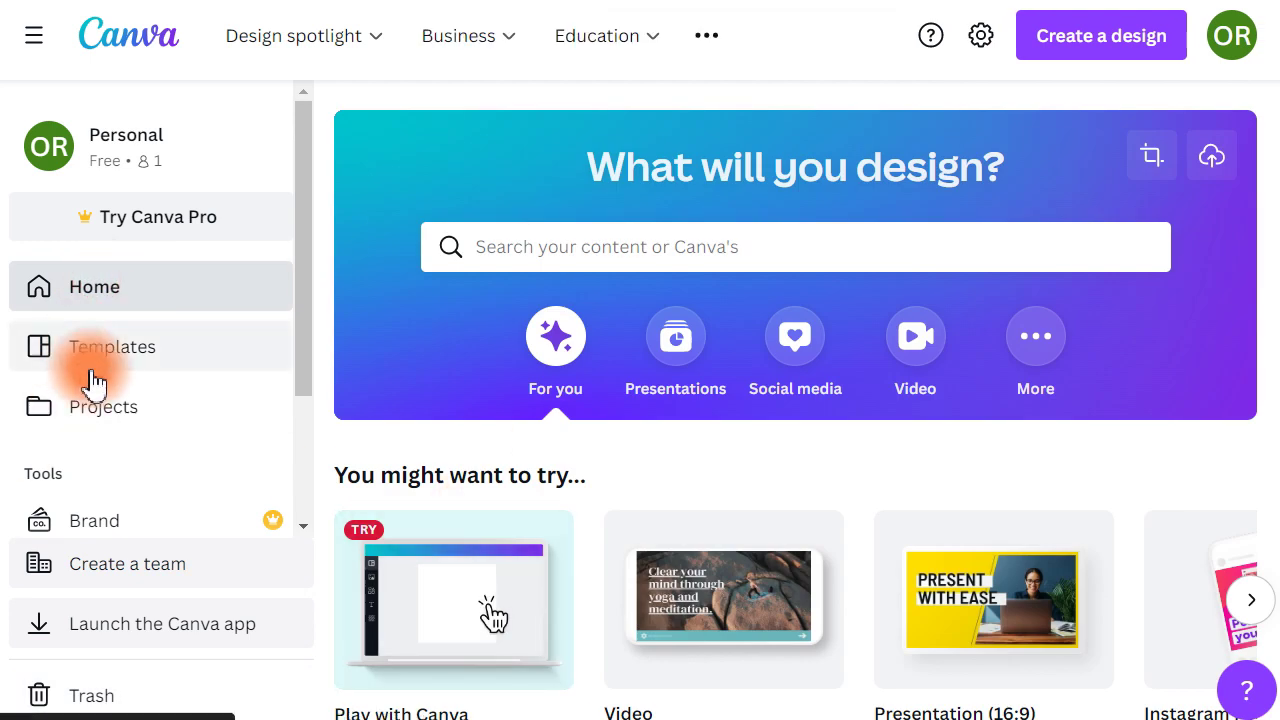
left_click(36, 38)
mouse_move(937, 607)
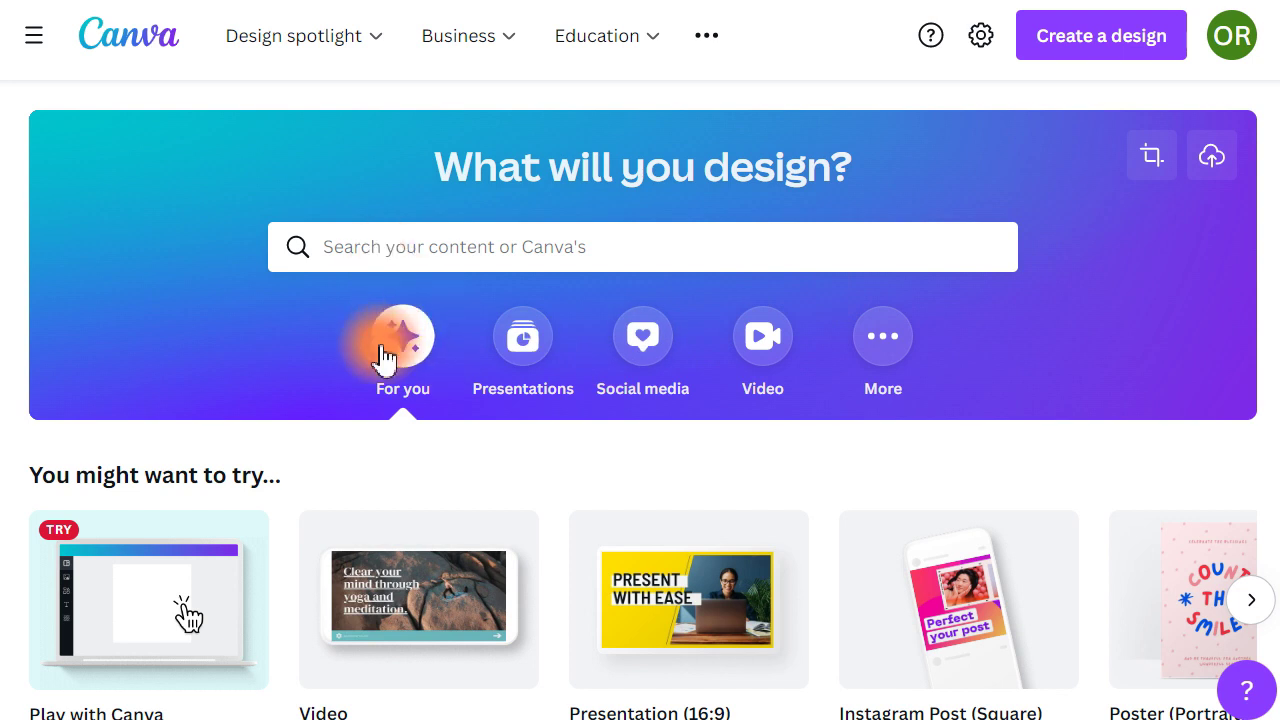
scroll(375, 440, "down", 5)
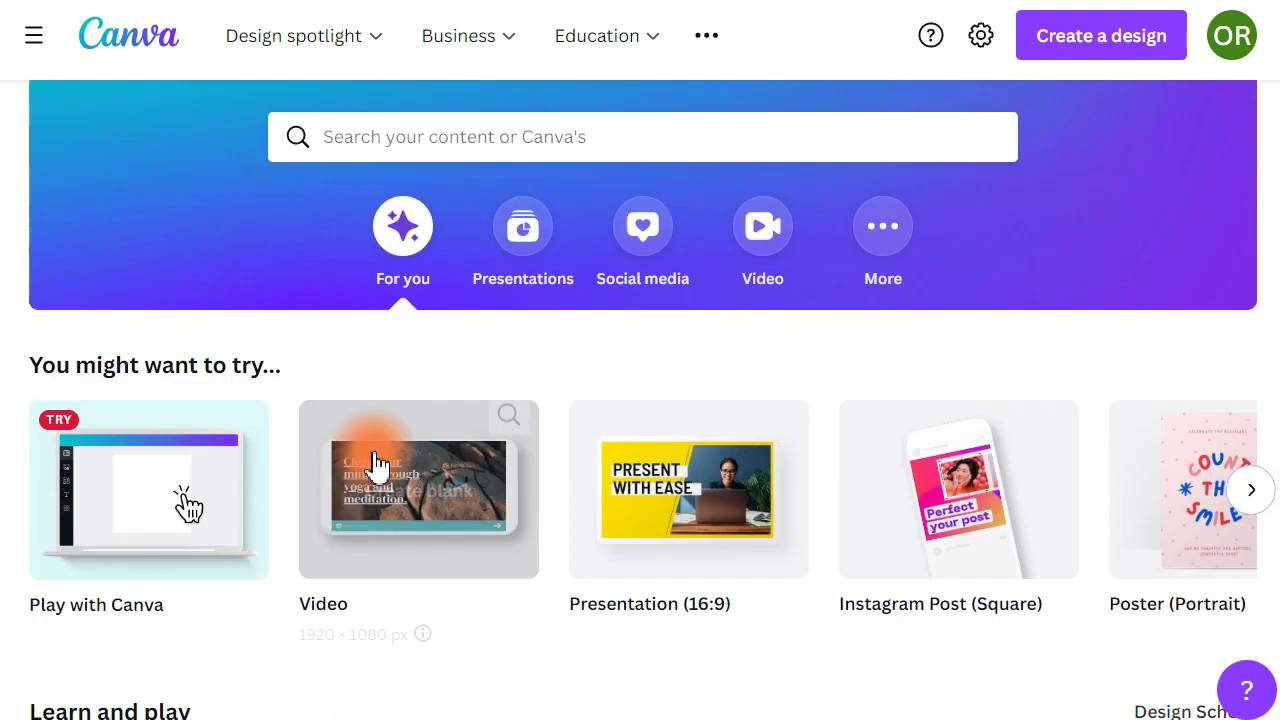
scroll(375, 460, "up", 4)
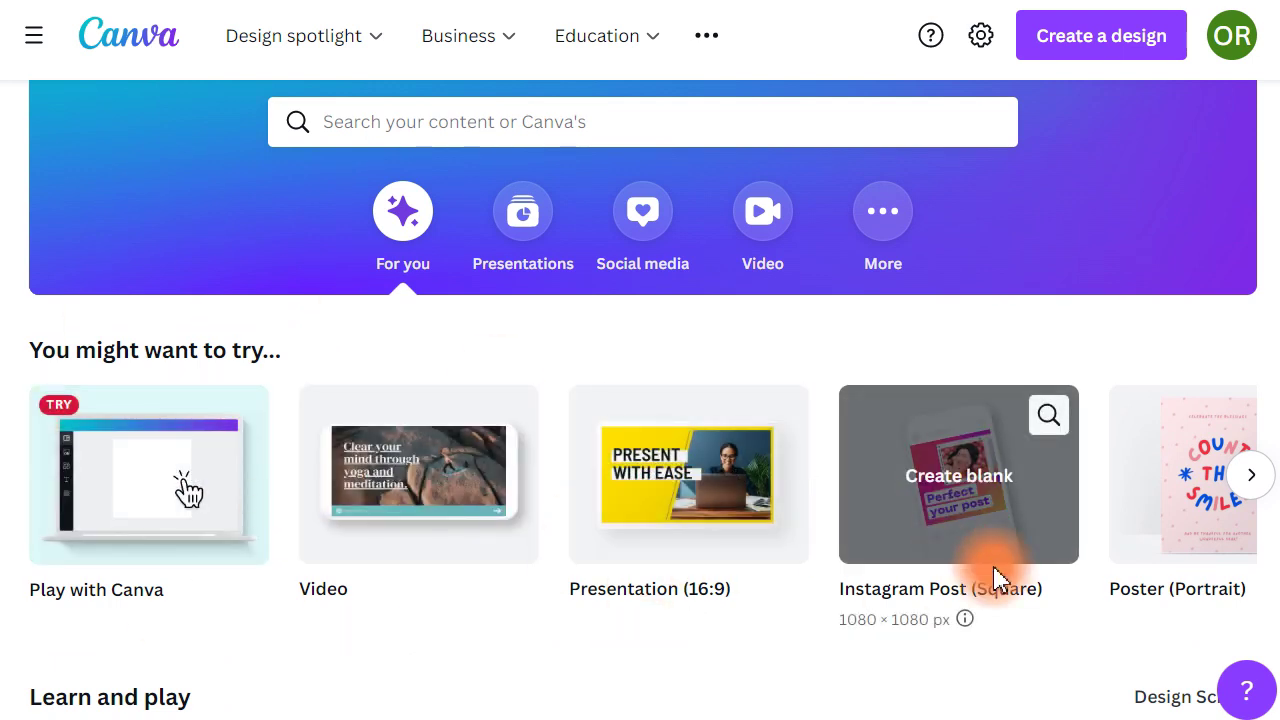
left_click(1251, 476)
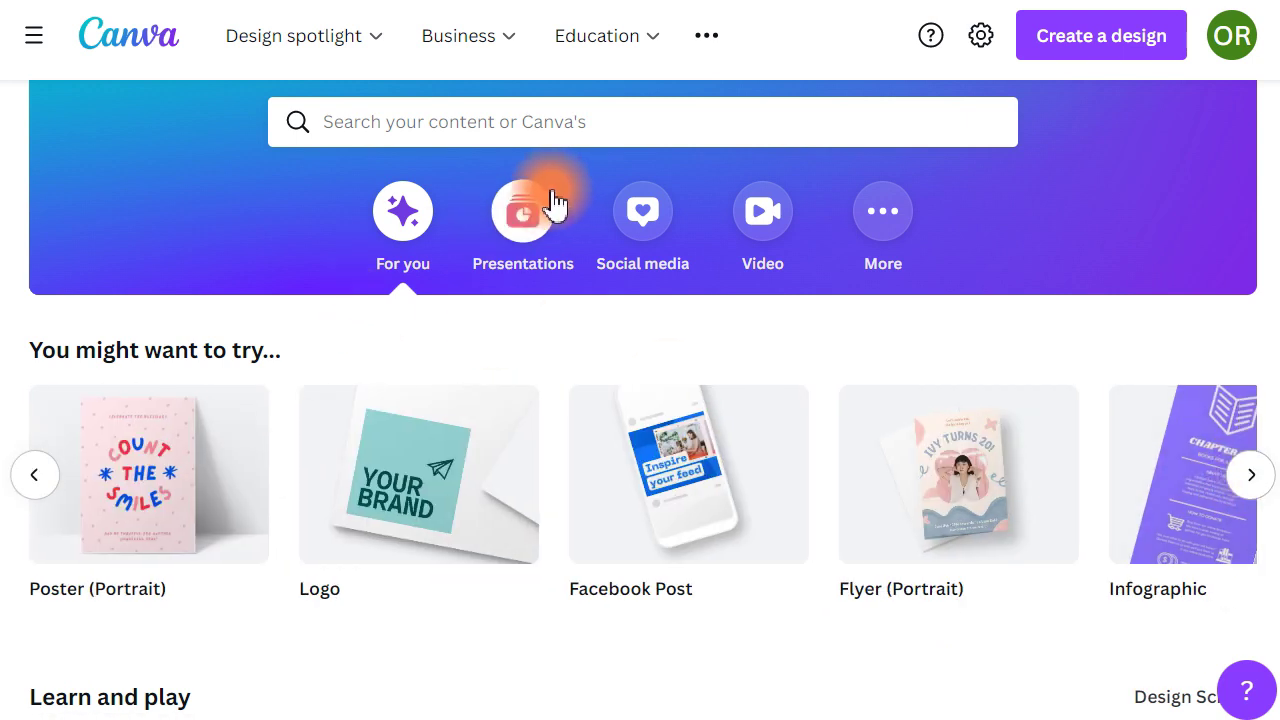
left_click(508, 224)
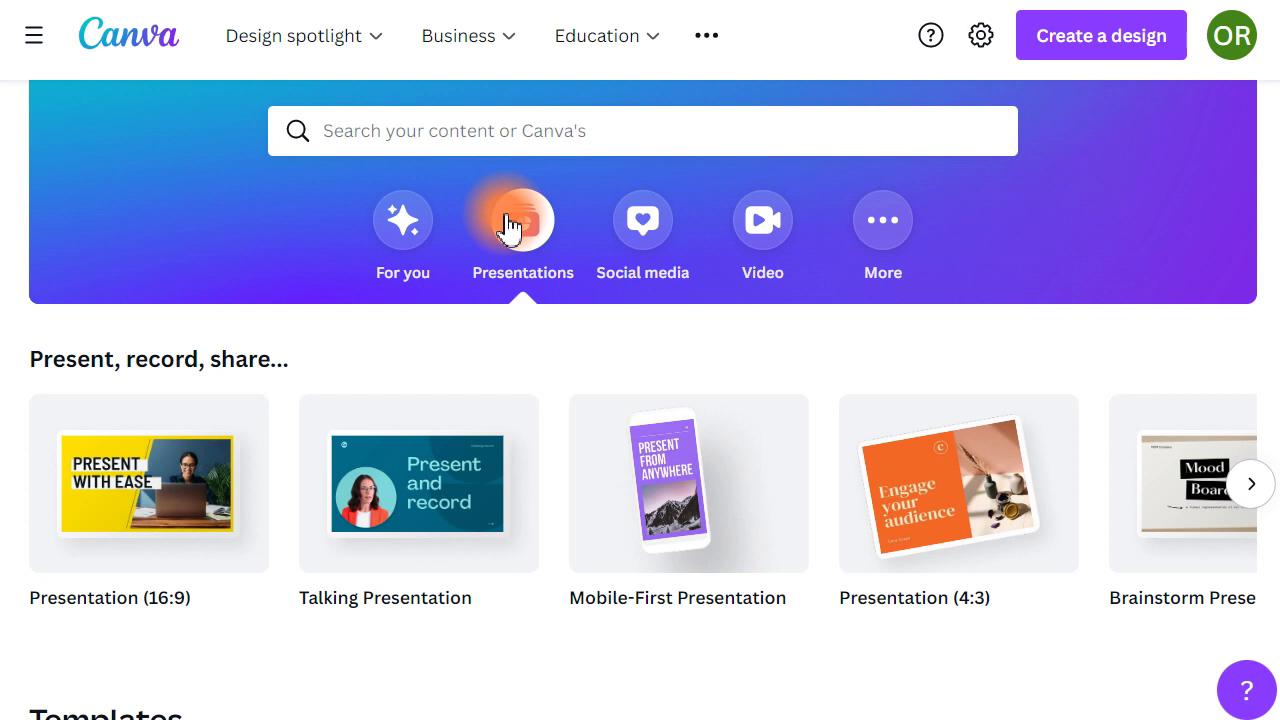
scroll(510, 225, "down", 3)
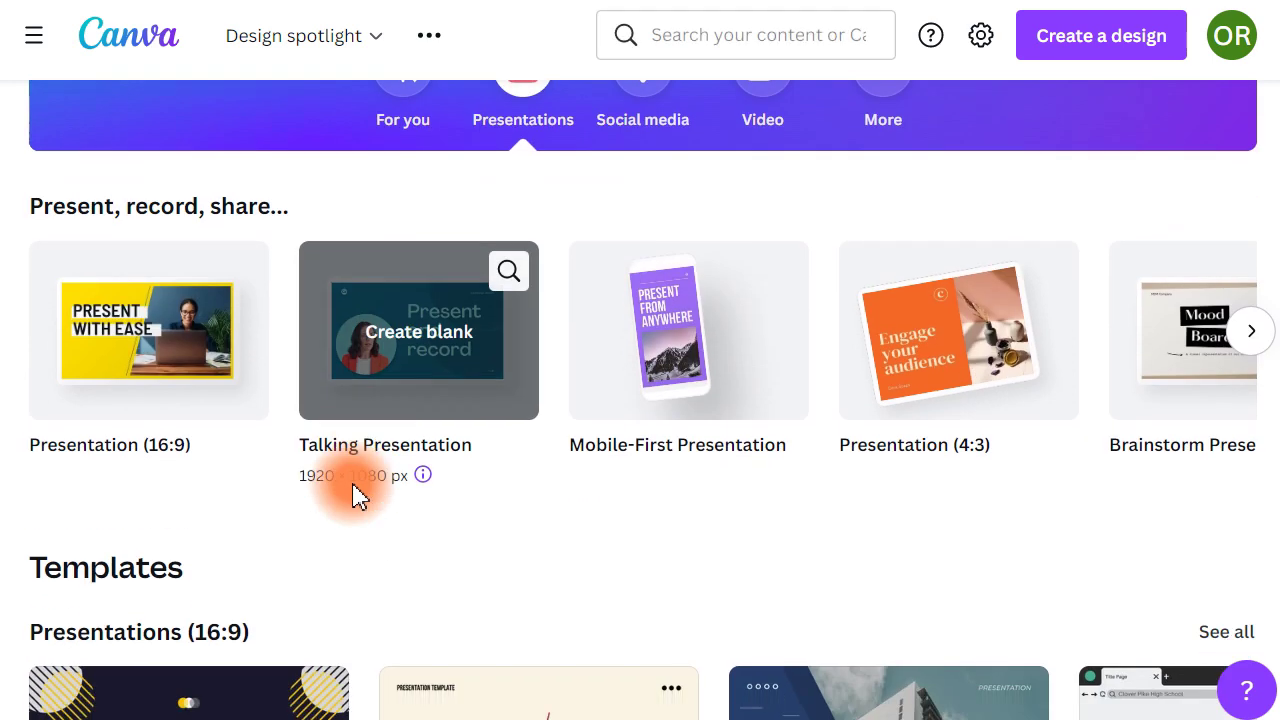
scroll(190, 452, "down", 2)
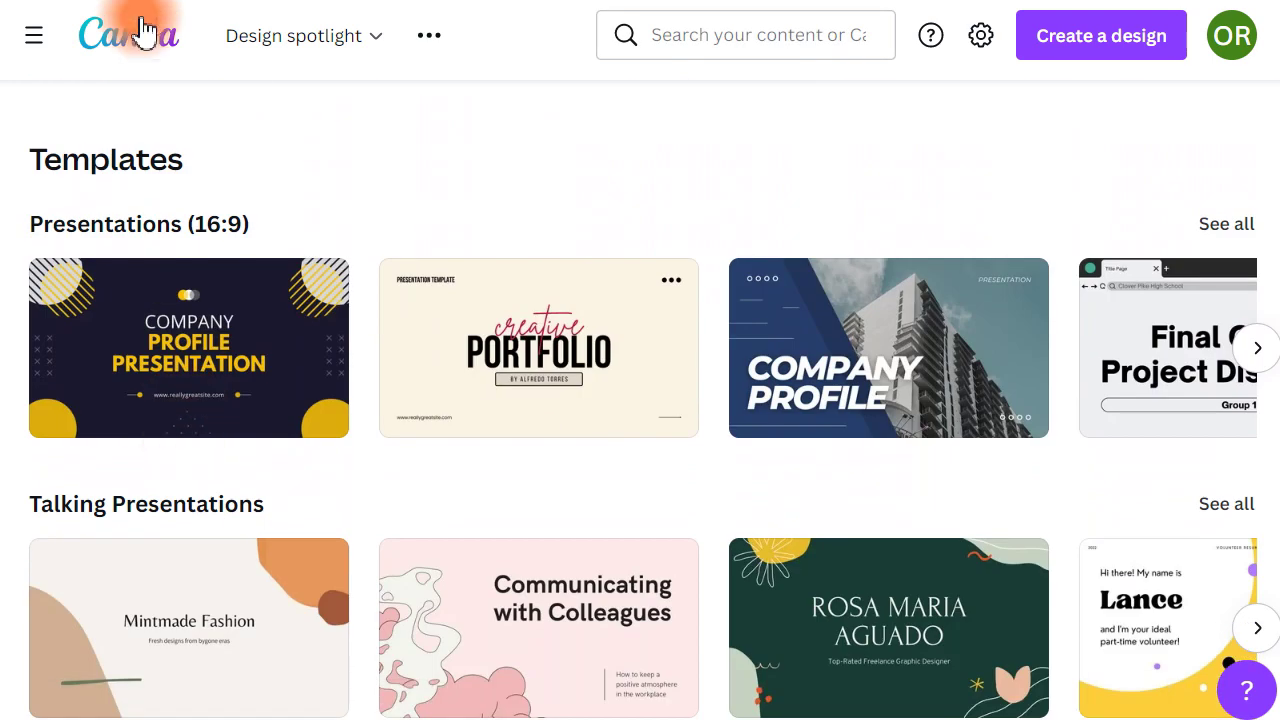
scroll(137, 214, "down", 4)
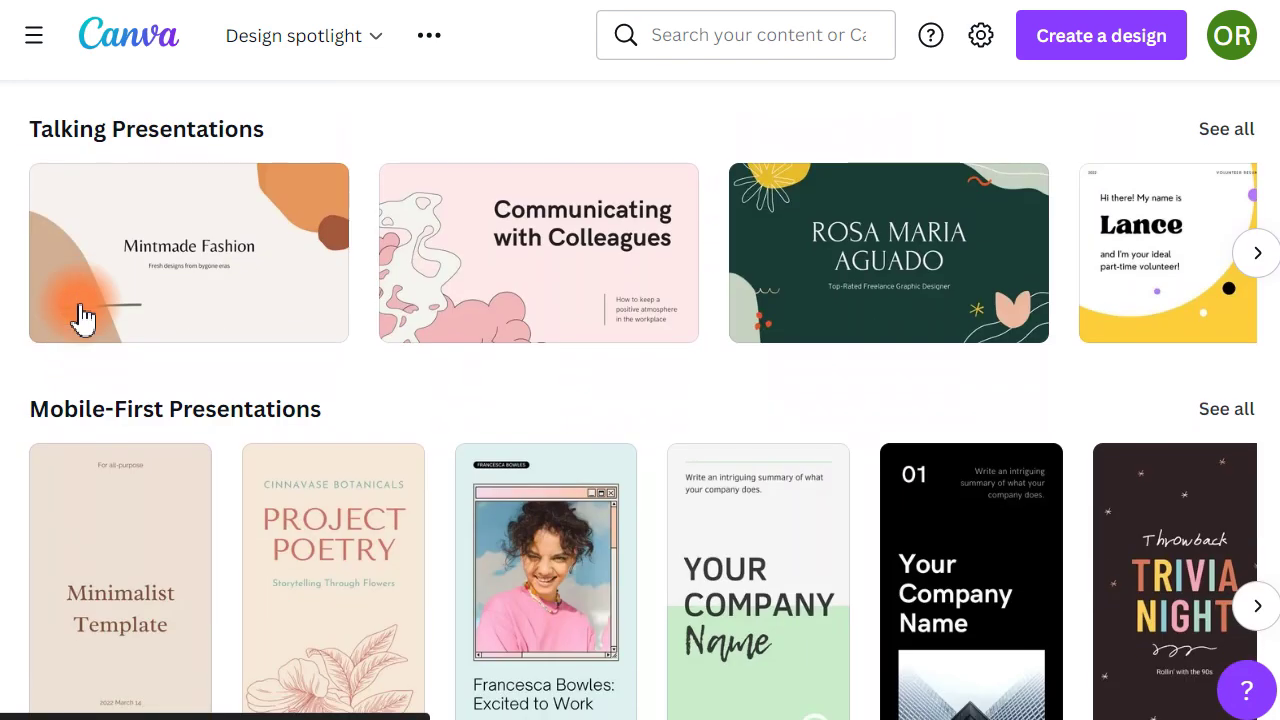
scroll(80, 318, "up", 3)
scroll(388, 192, "up", 2)
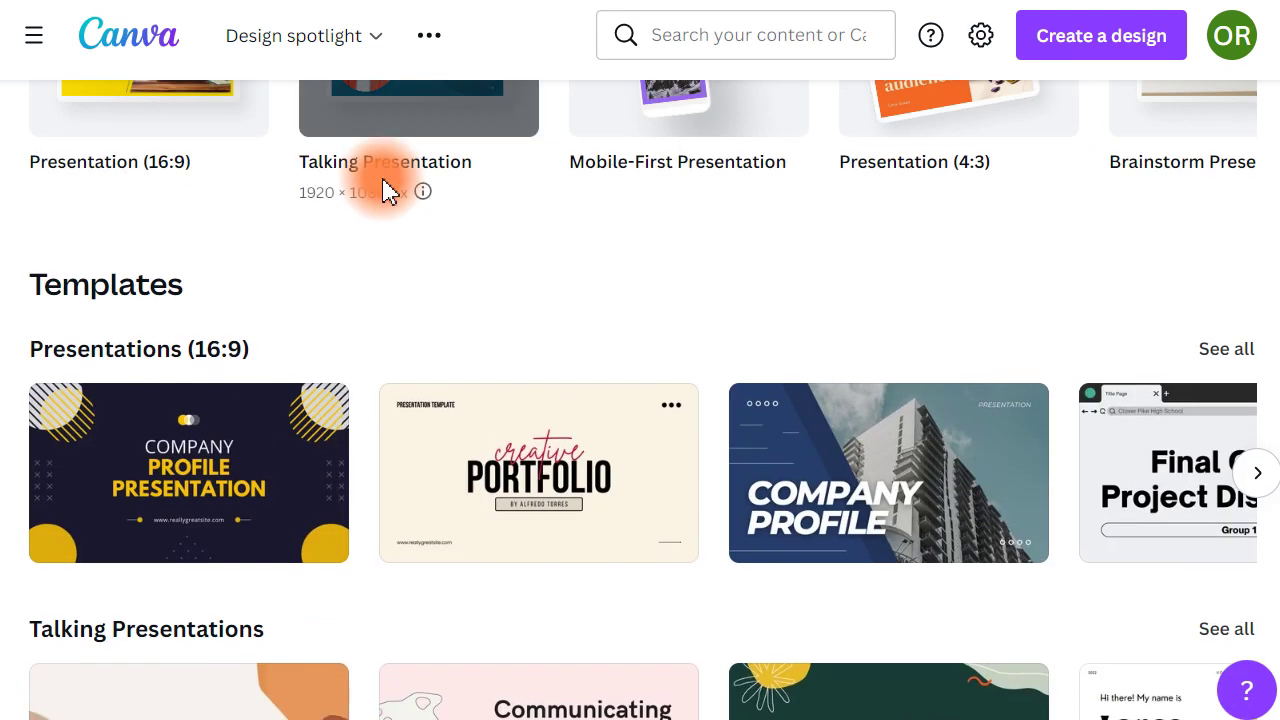
scroll(194, 320, "down", 3)
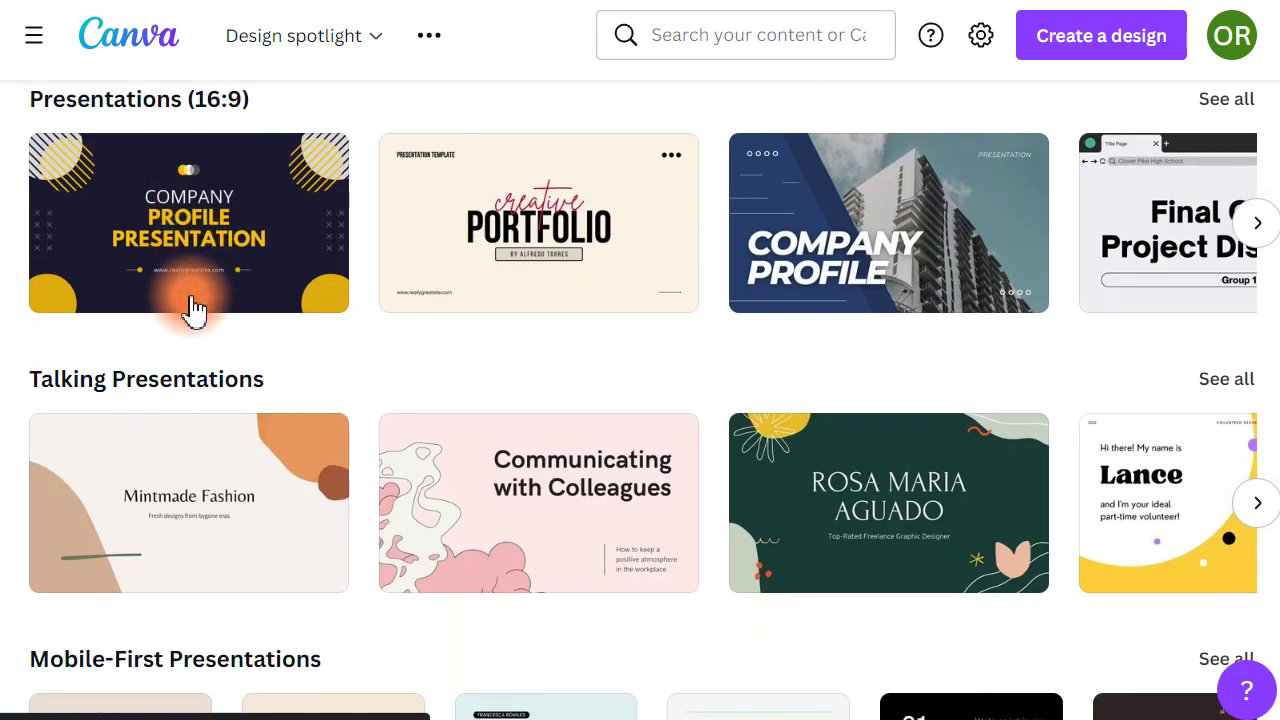
scroll(194, 310, "up", 3)
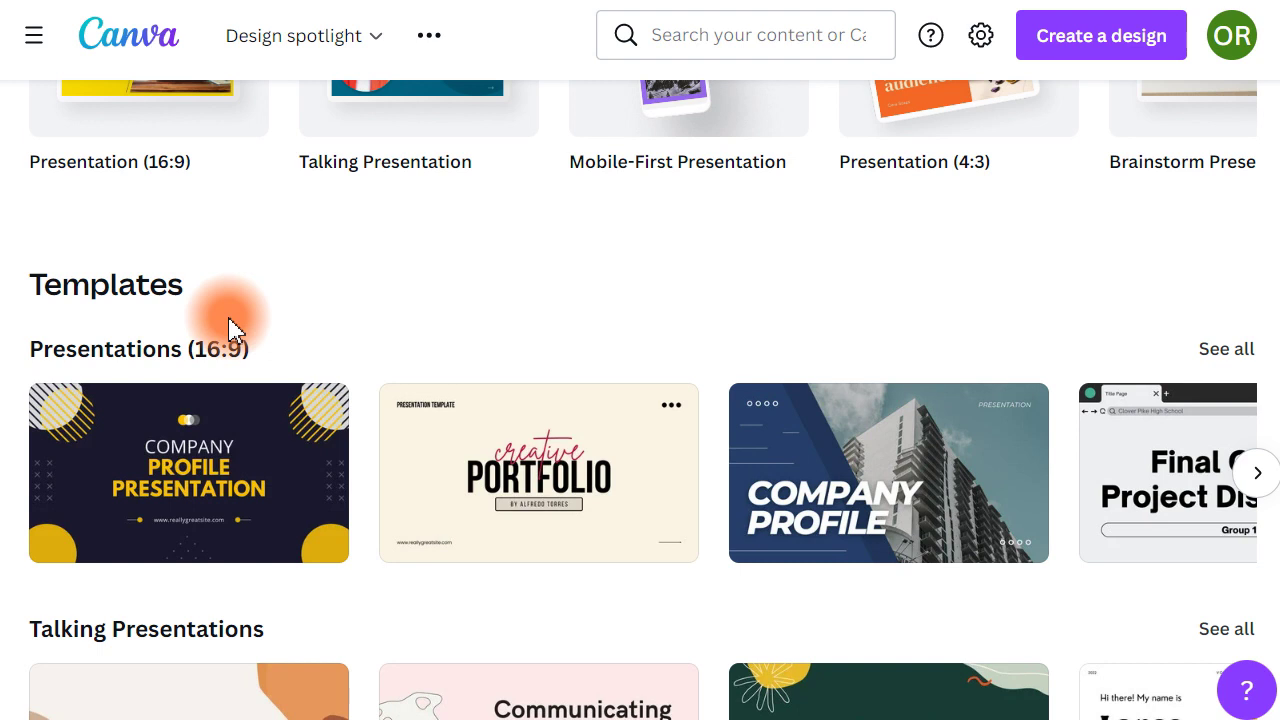
scroll(229, 328, "down", 5)
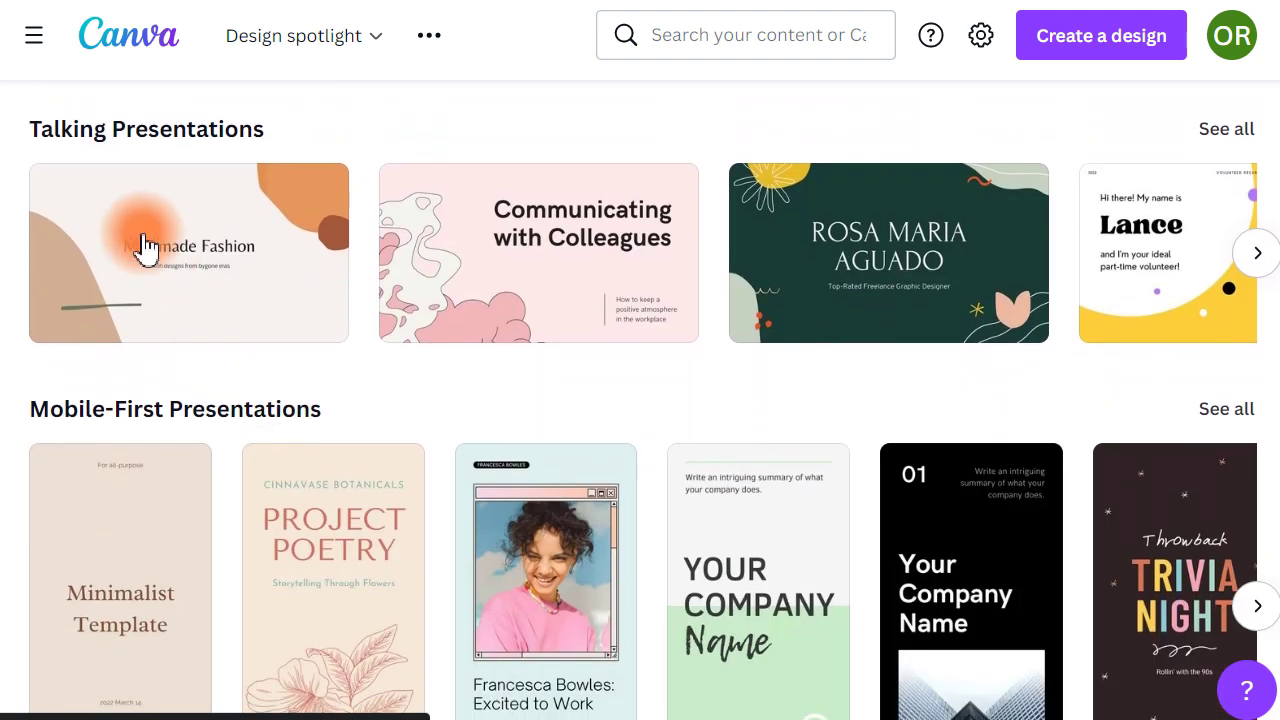
scroll(69, 251, "down", 1)
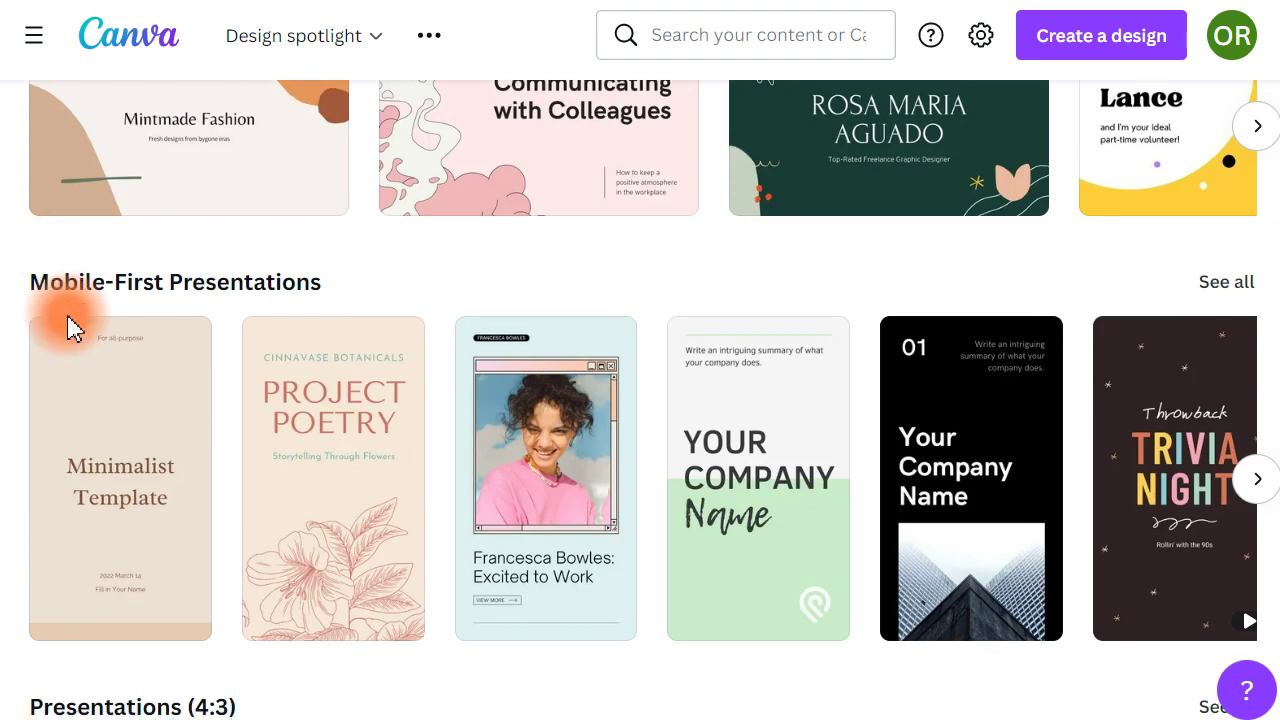
scroll(69, 325, "down", 1)
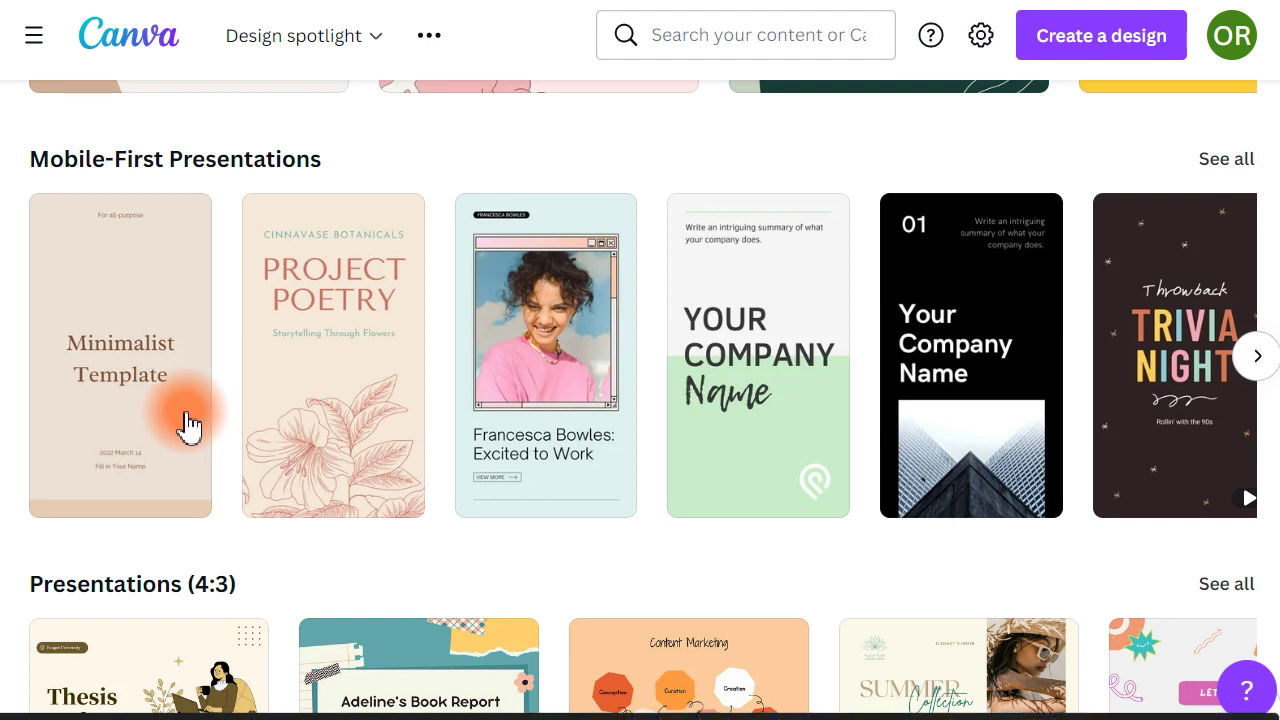
scroll(188, 428, "down", 2)
scroll(188, 462, "down", 1)
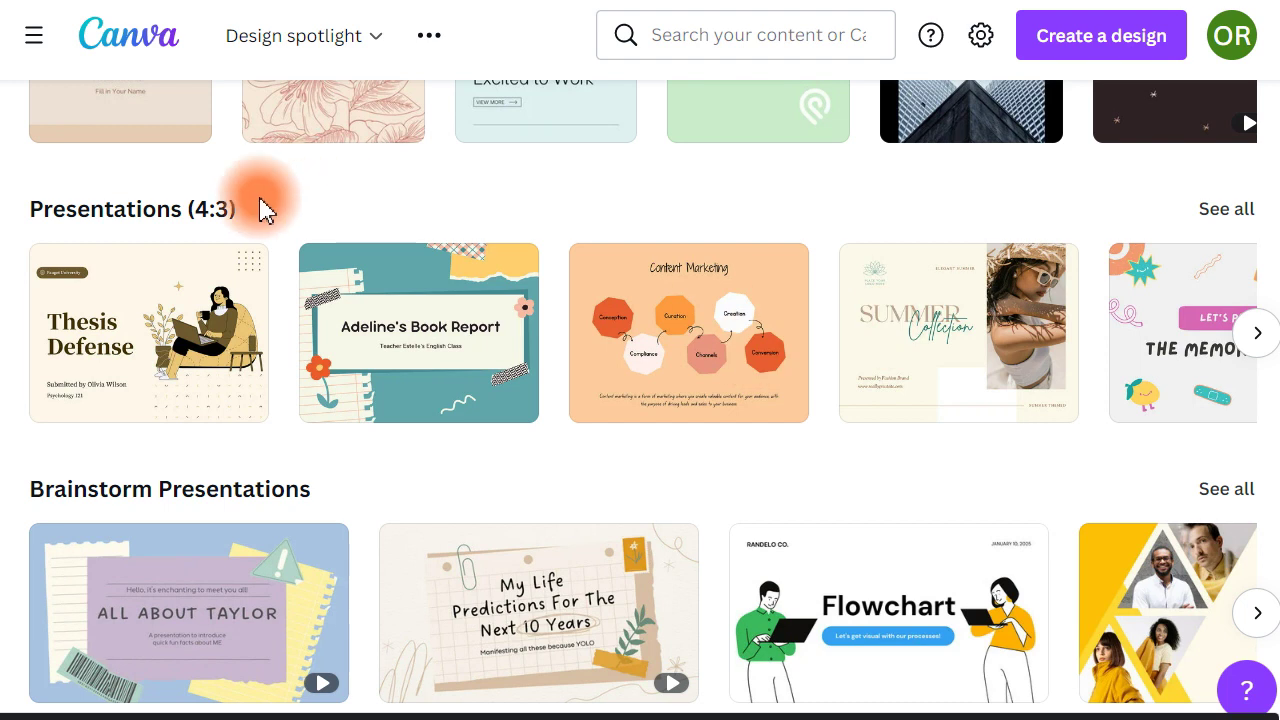
scroll(266, 394, "down", 1)
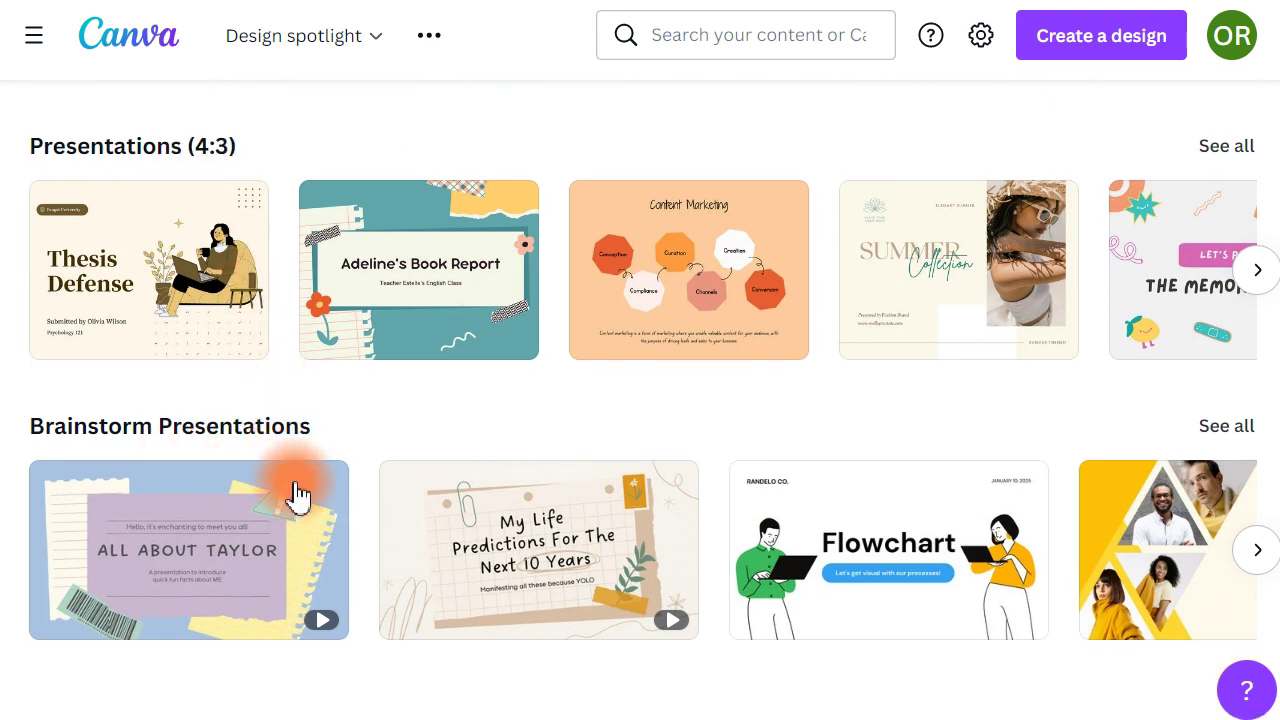
scroll(297, 486, "up", 10)
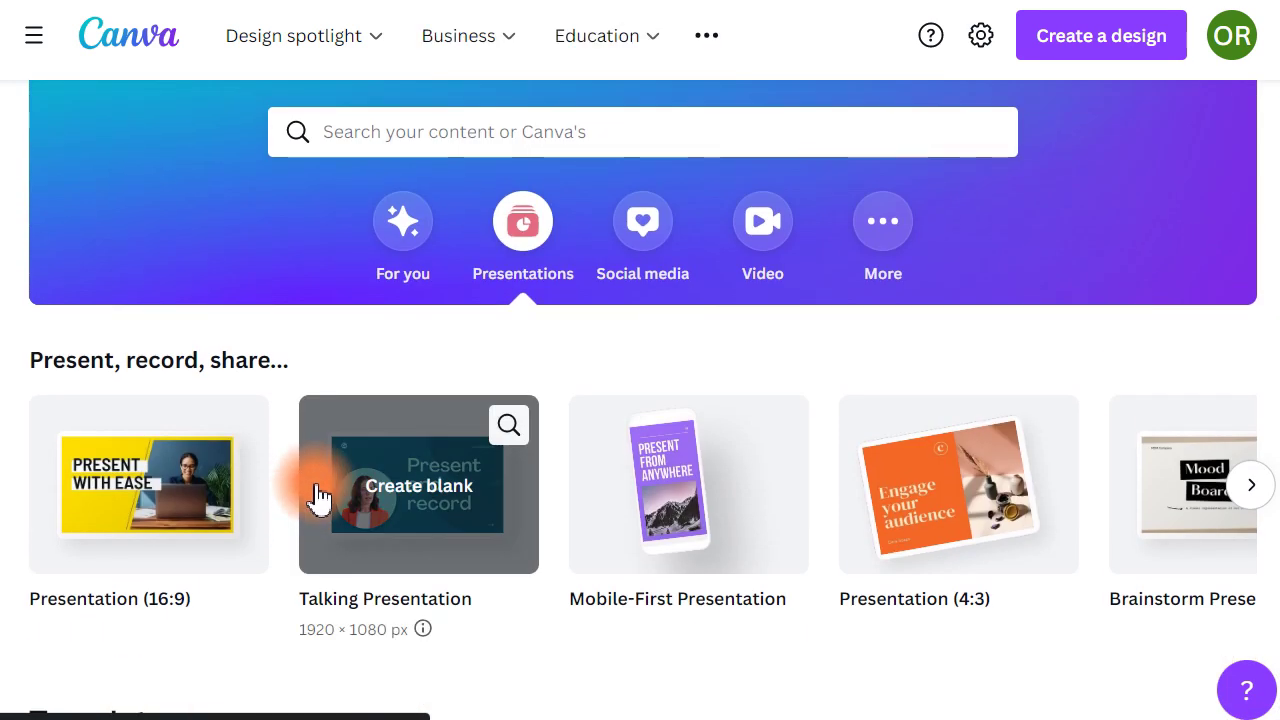
scroll(300, 520, "down", 10)
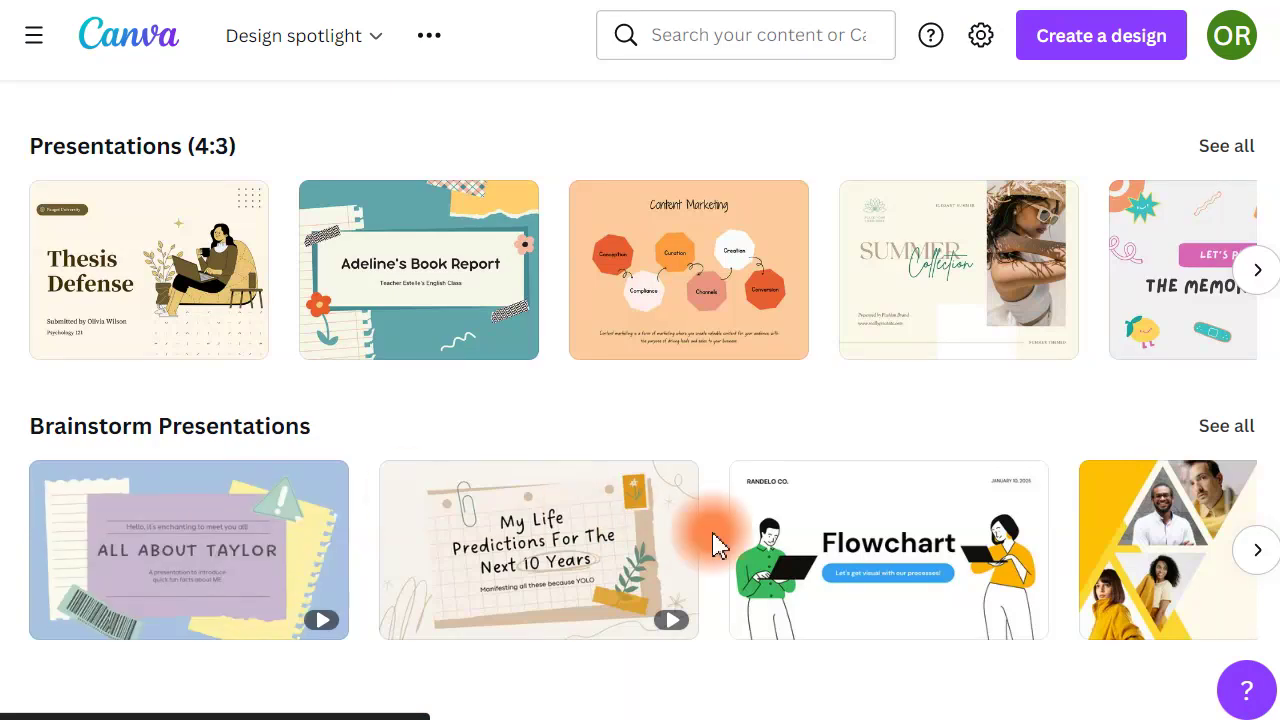
left_click(1257, 549)
left_click(1250, 560)
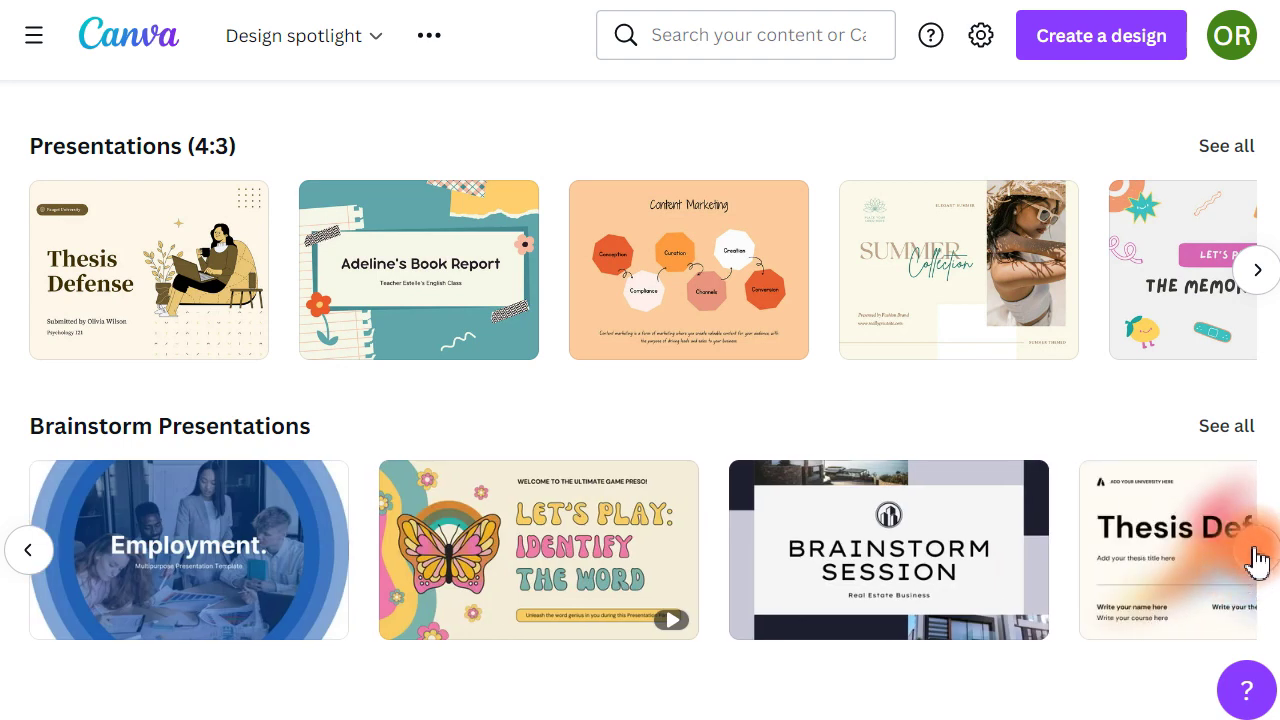
left_click(1256, 556)
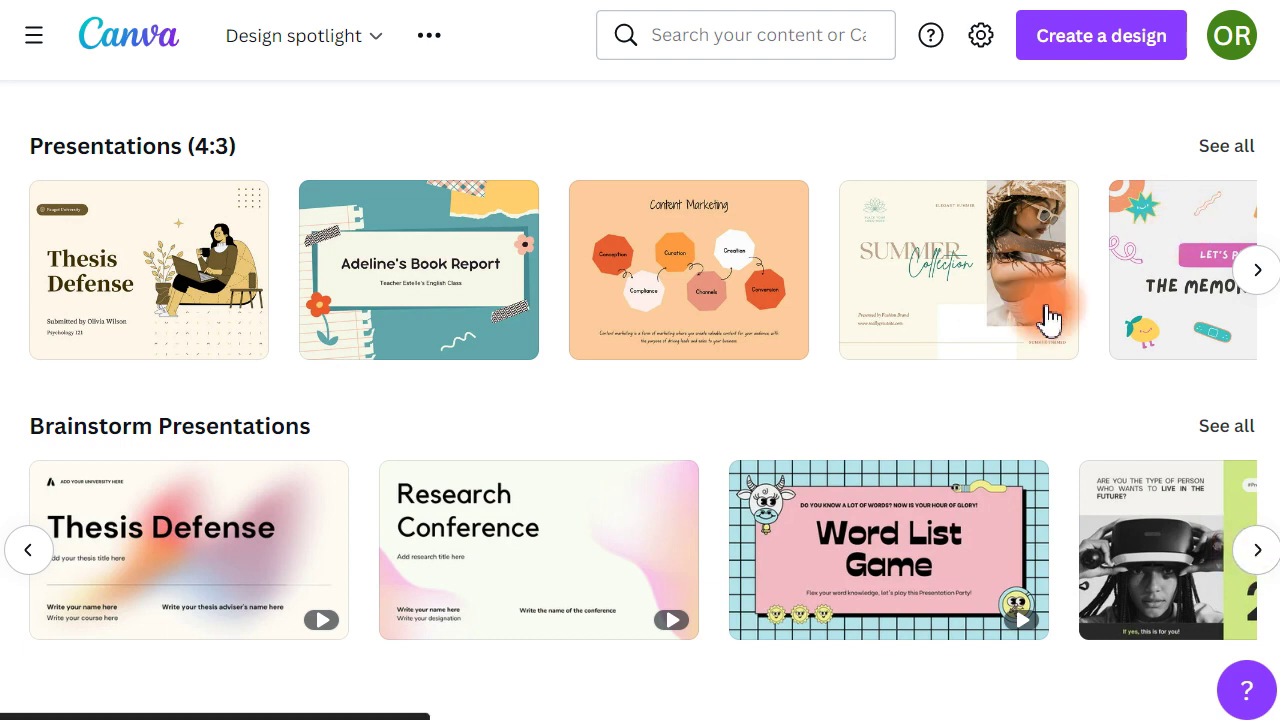
scroll(567, 425, "up", 2)
scroll(567, 435, "up", 15)
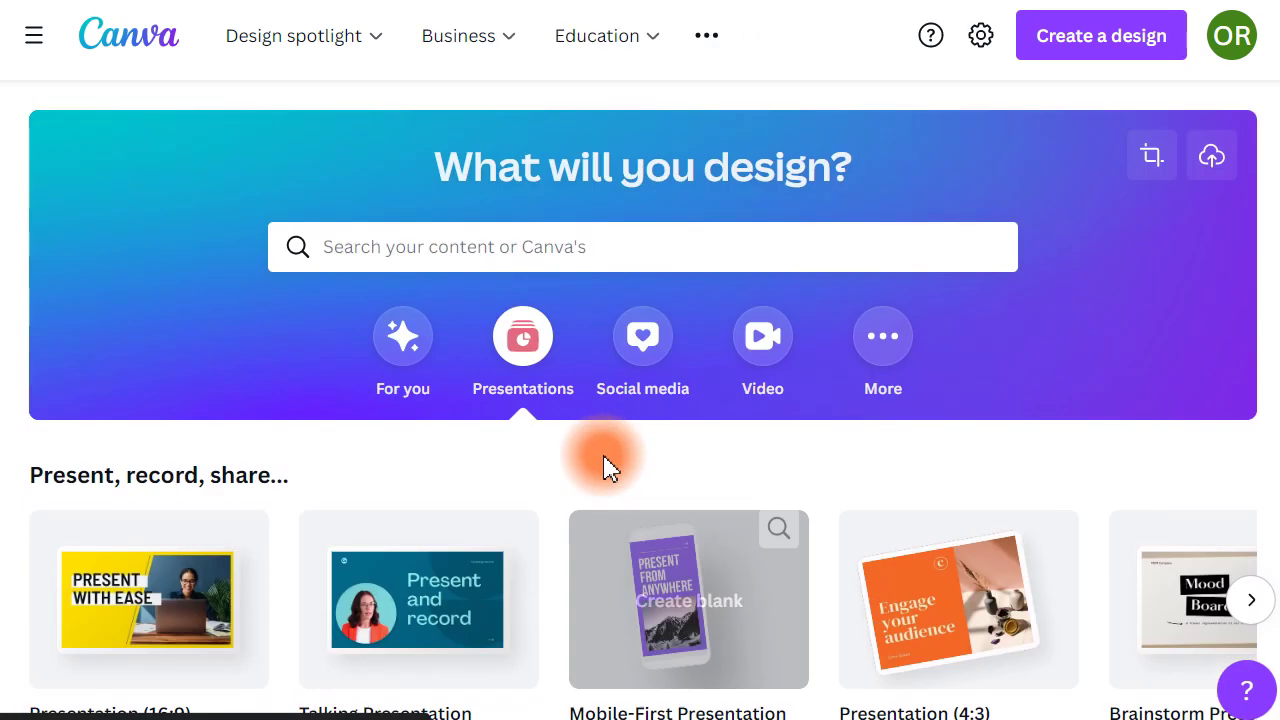
Show Social media designs, flipping from Instagram to Facebook and back to Instagram
left_click(650, 350)
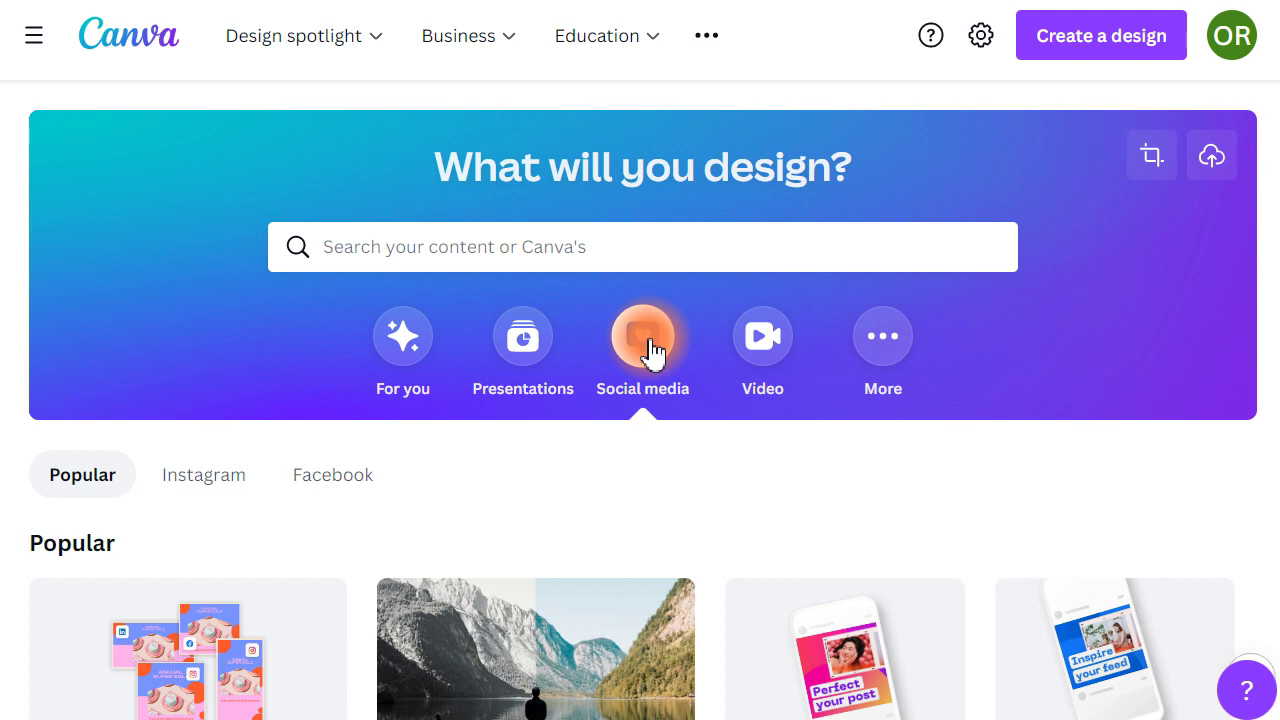
scroll(450, 480, "down", 3)
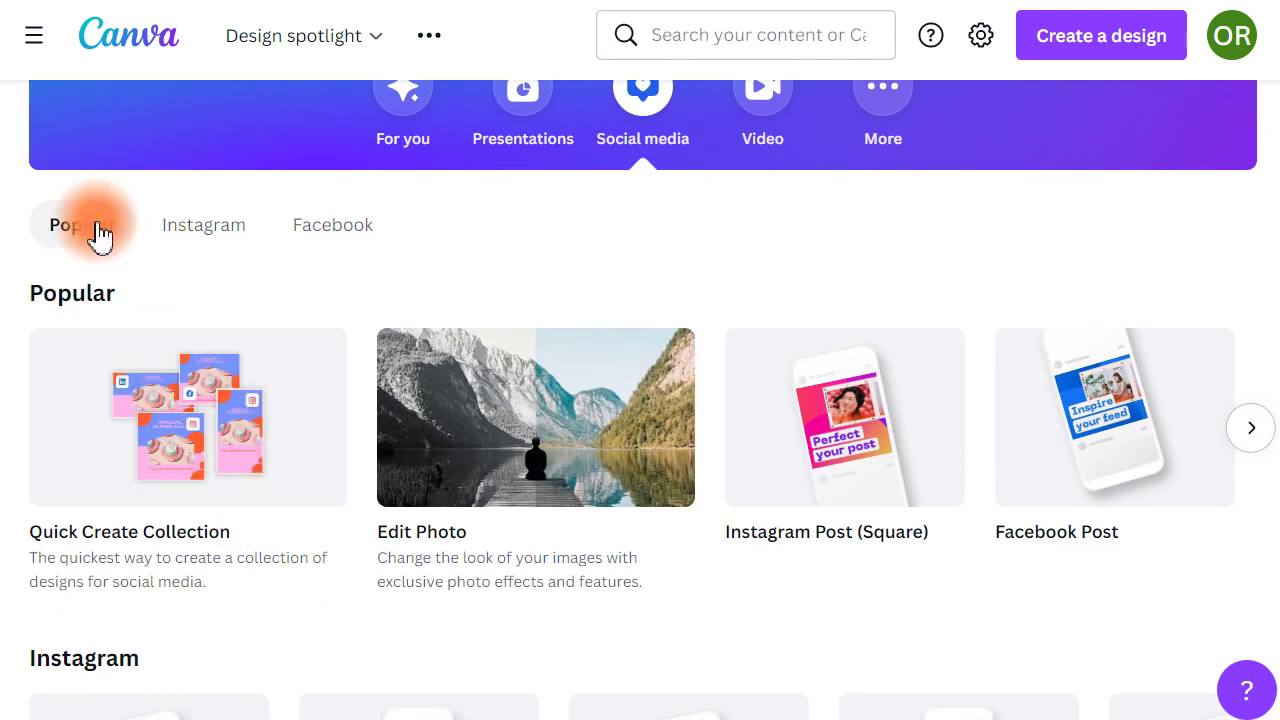
left_click(200, 229)
left_click(355, 230)
left_click(212, 229)
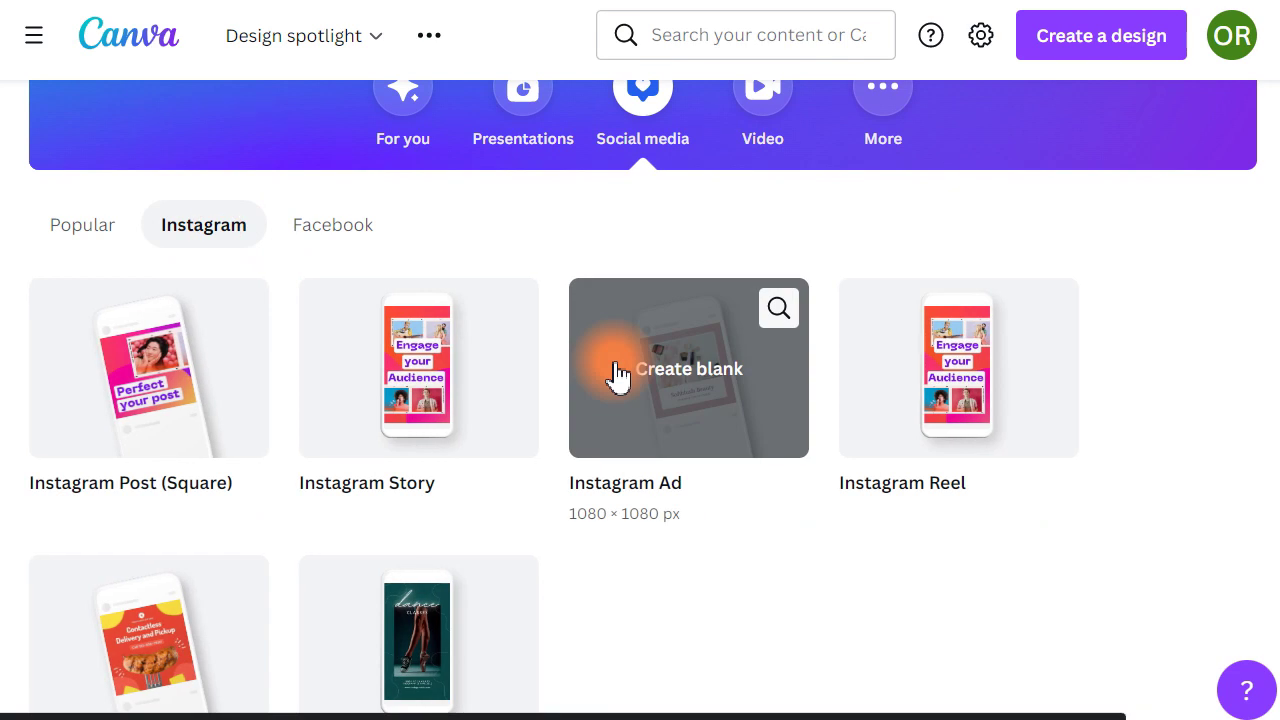
Scroll the formats and compare Facebook again, ending on Instagram Post, Story, Ad and Reel
scroll(620, 372, "down", 5)
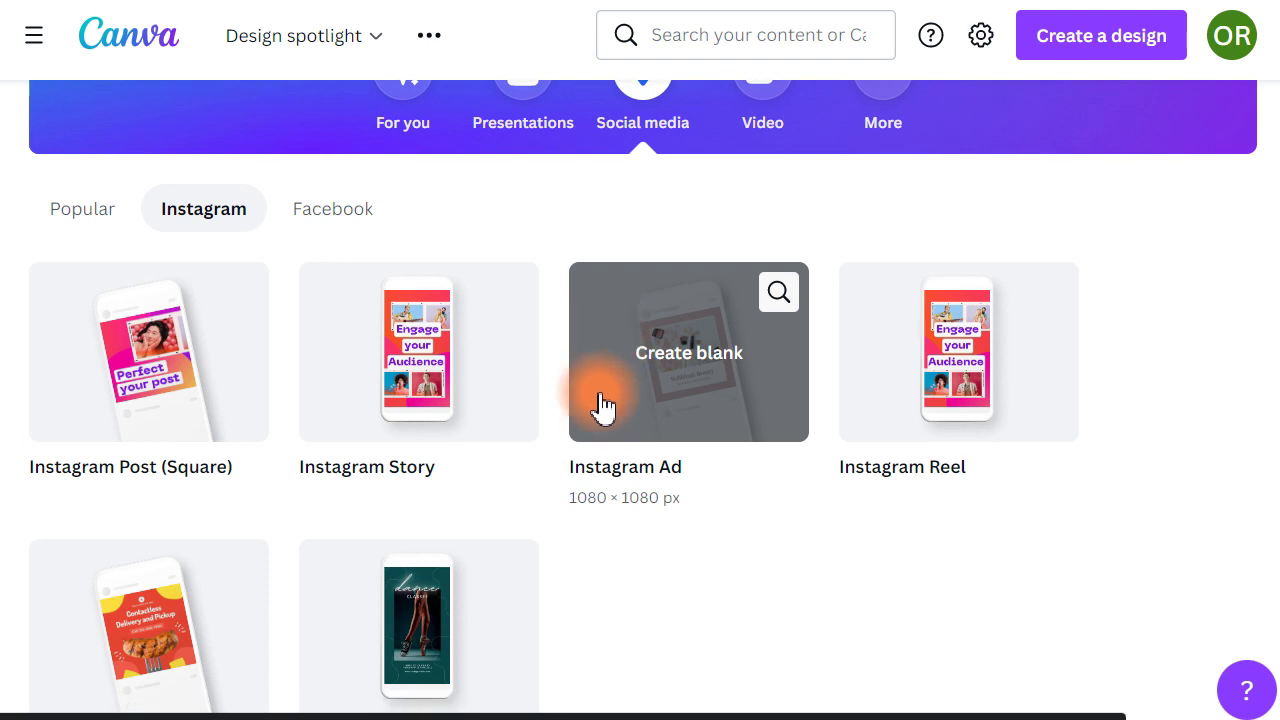
scroll(575, 418, "up", 2)
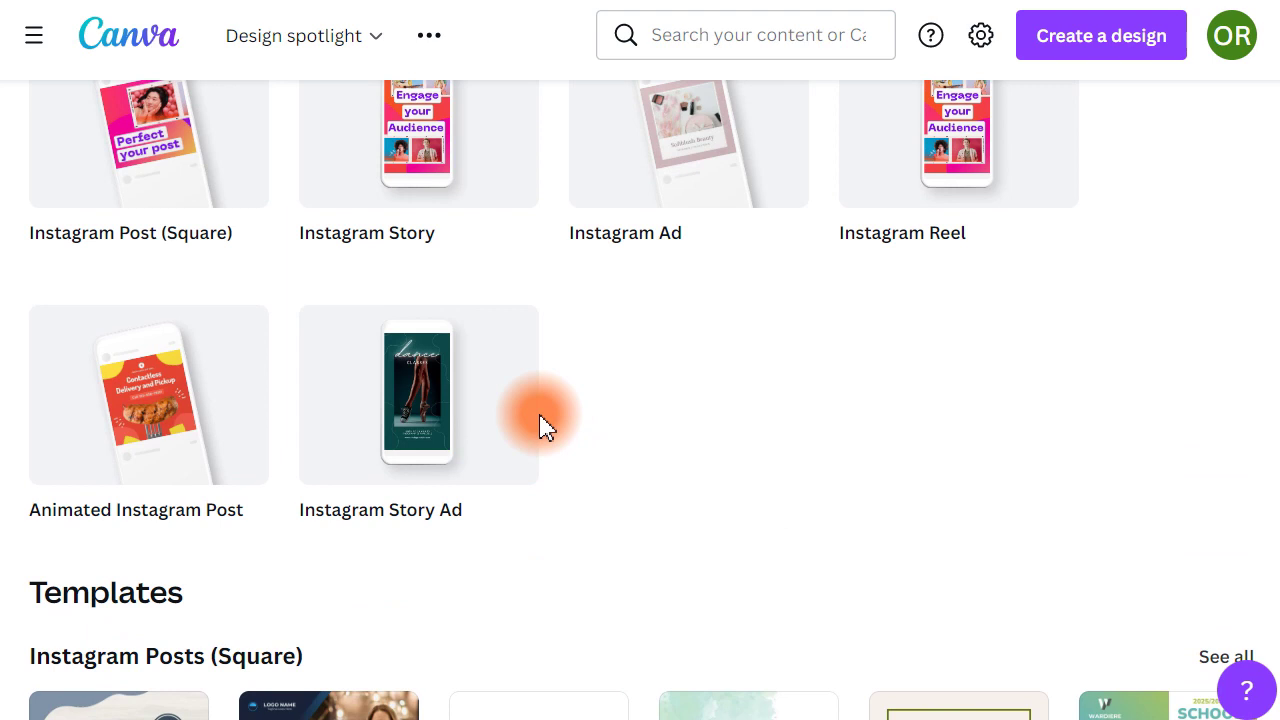
scroll(540, 425, "down", 5)
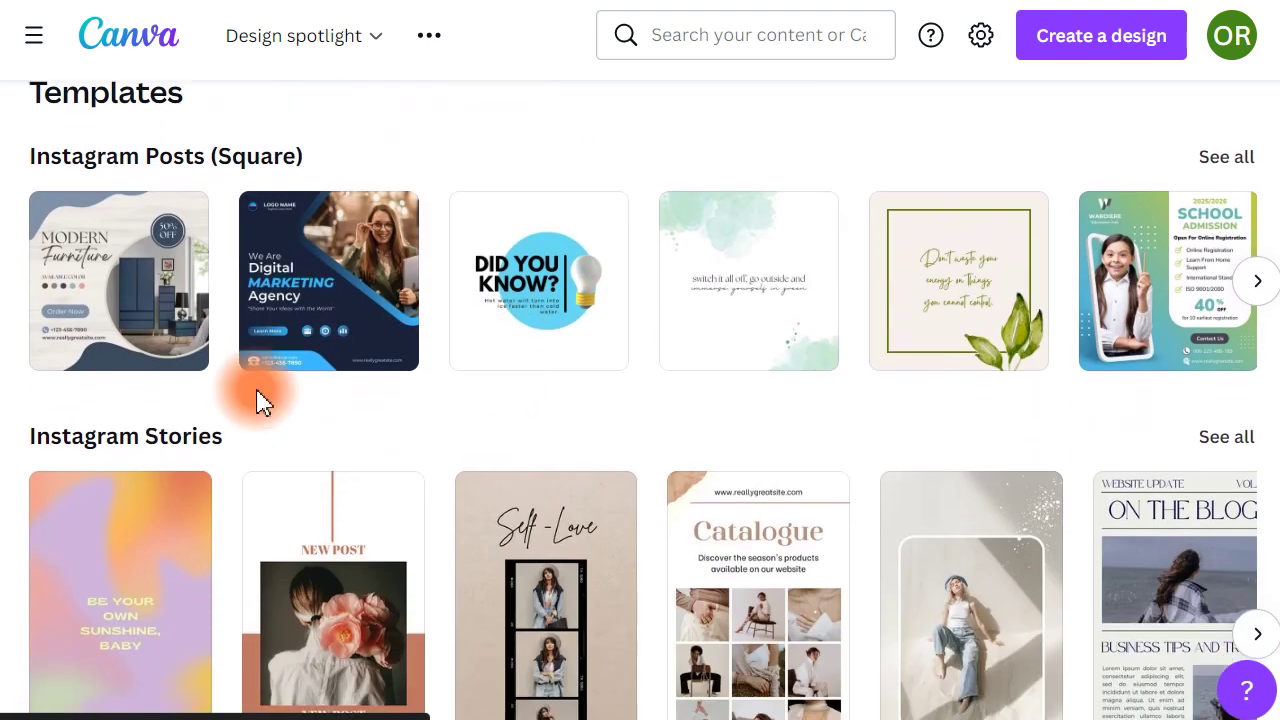
scroll(205, 248, "down", 10)
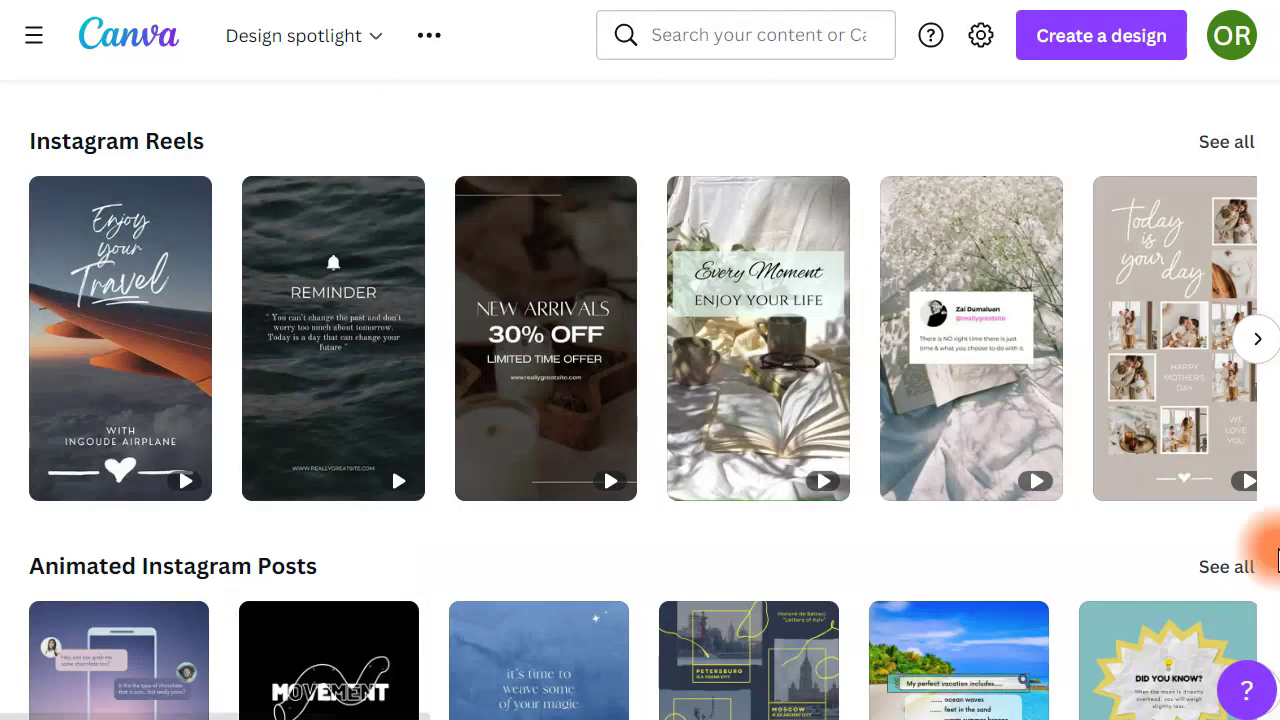
left_click_drag(1276, 540, 1260, 145)
left_click(332, 148)
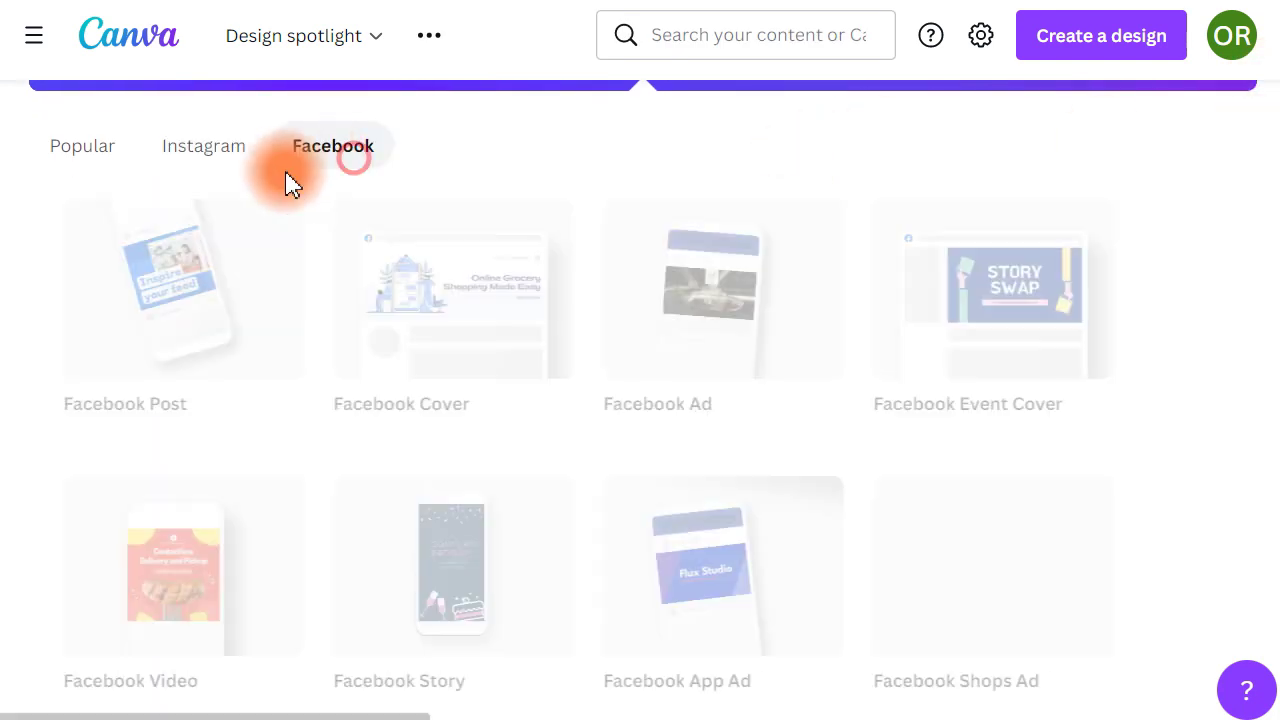
left_click(200, 152)
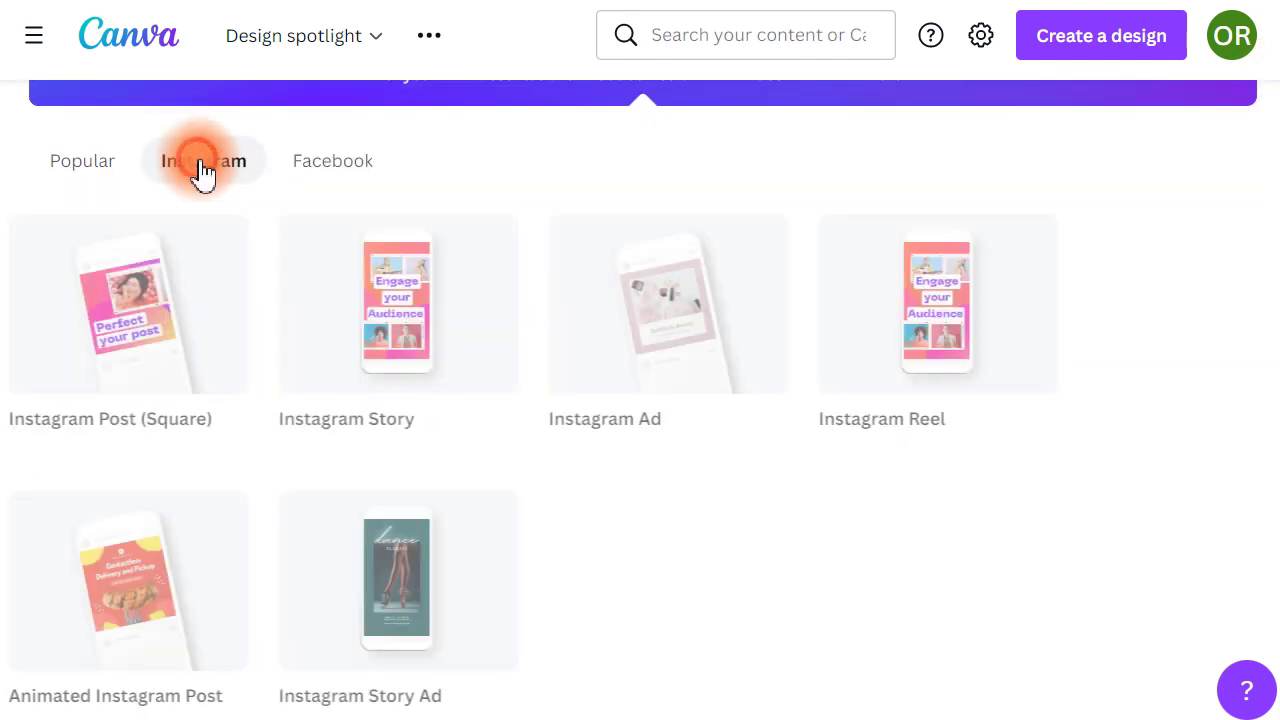
scroll(322, 300, "up", 2)
scroll(330, 320, "up", 2)
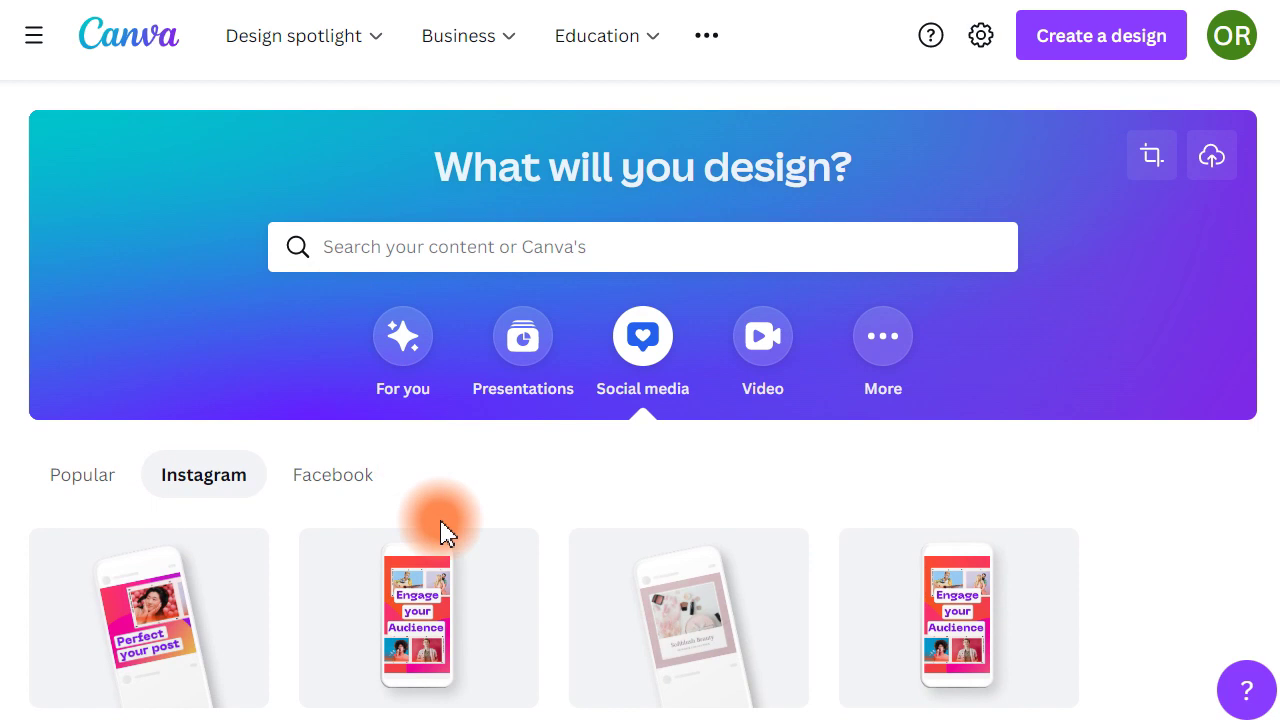
Browse the Video category's easy-to-assemble video cards, then bring up the Design spotlight menu
left_click(762, 365)
scroll(723, 391, "down", 3)
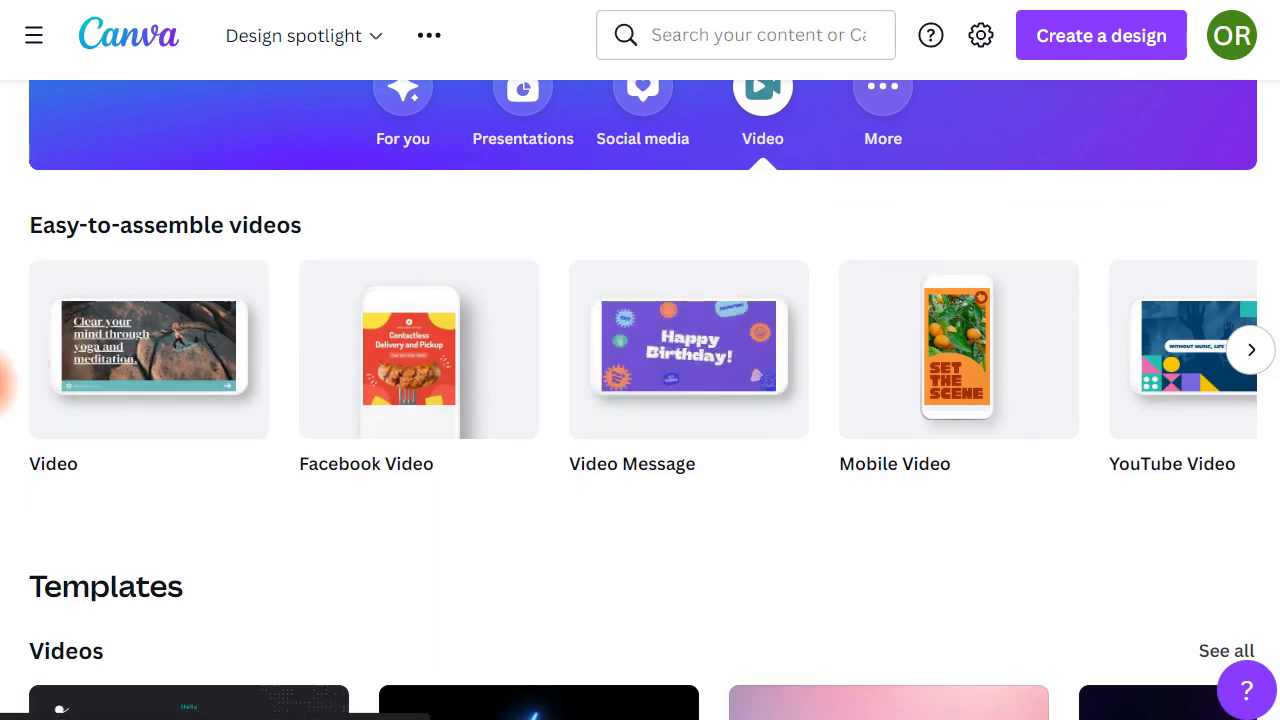
mouse_move(97, 397)
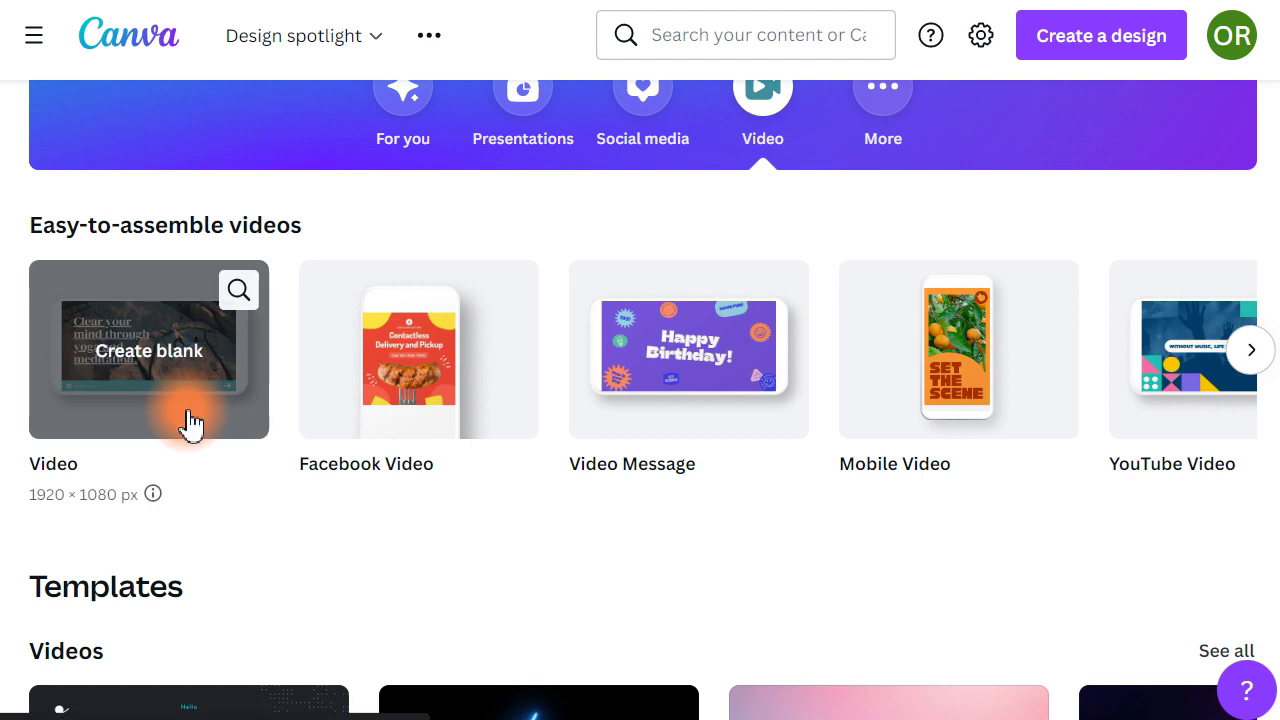
mouse_move(356, 400)
mouse_move(651, 403)
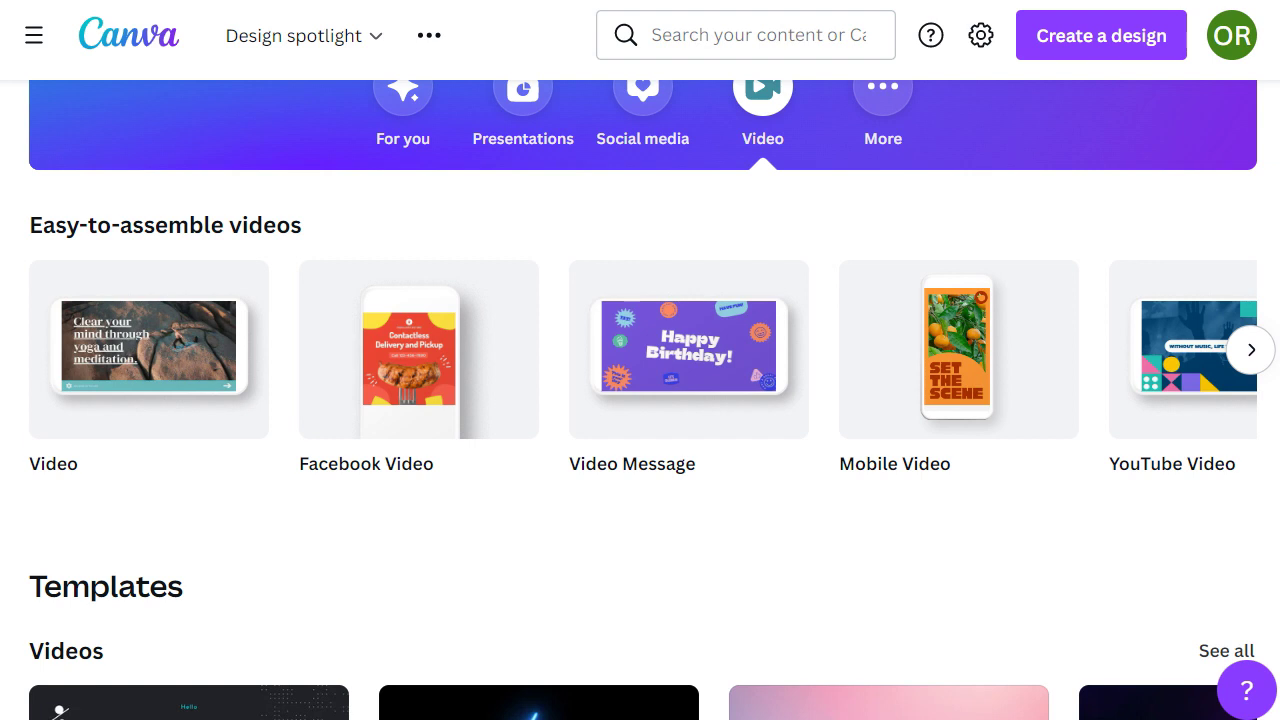
scroll(689, 334, "up", 3)
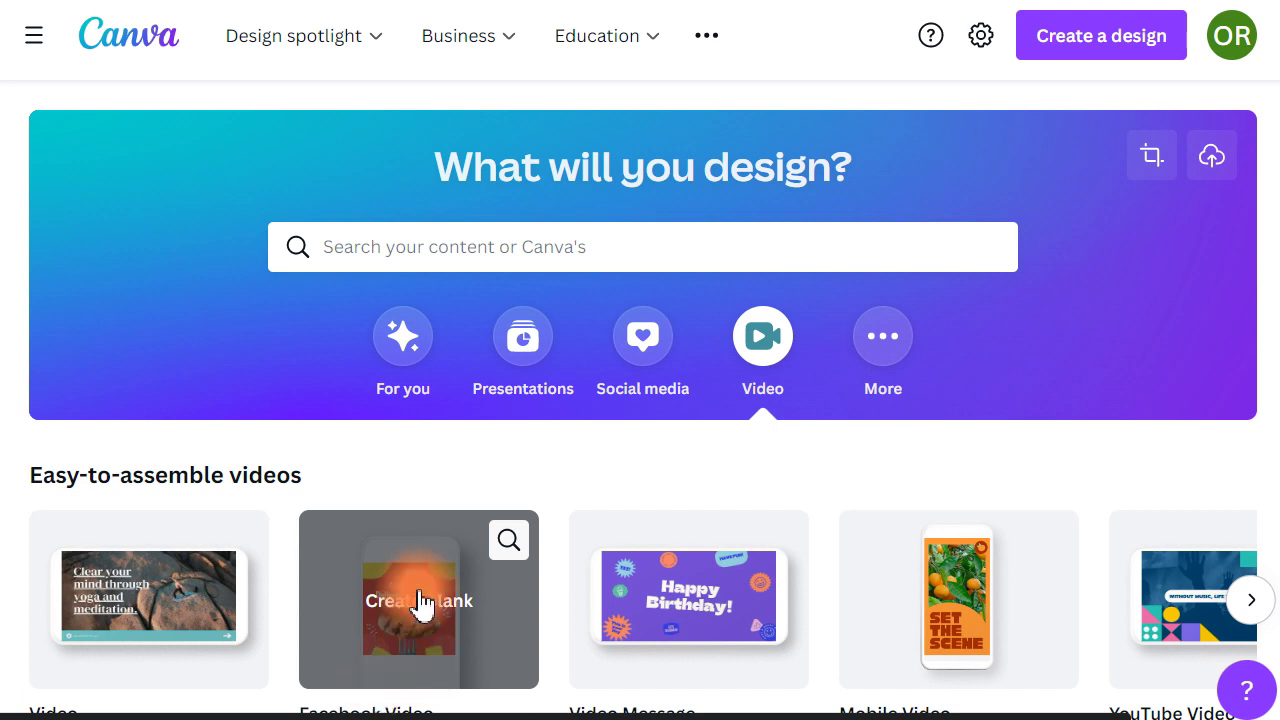
mouse_move(392, 47)
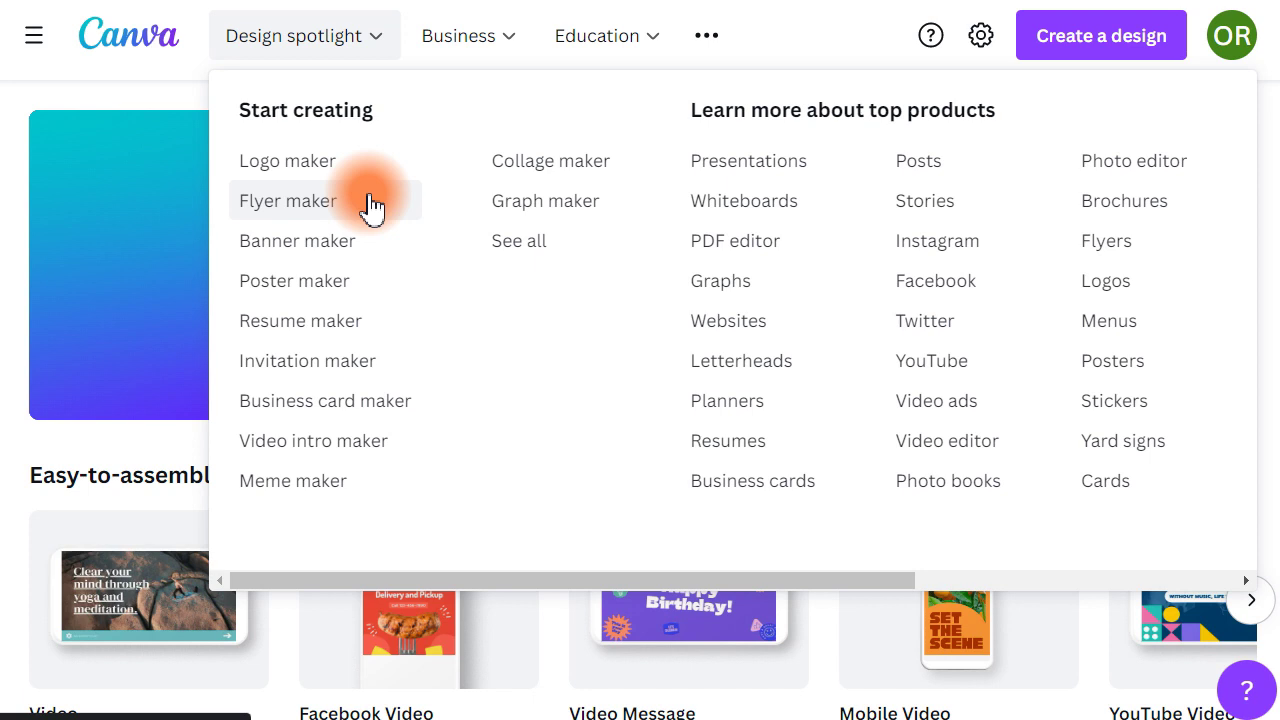
Go from Canva's YouTube page to the YouTube Thumbnails templates (10,861 templates)
left_click(953, 370)
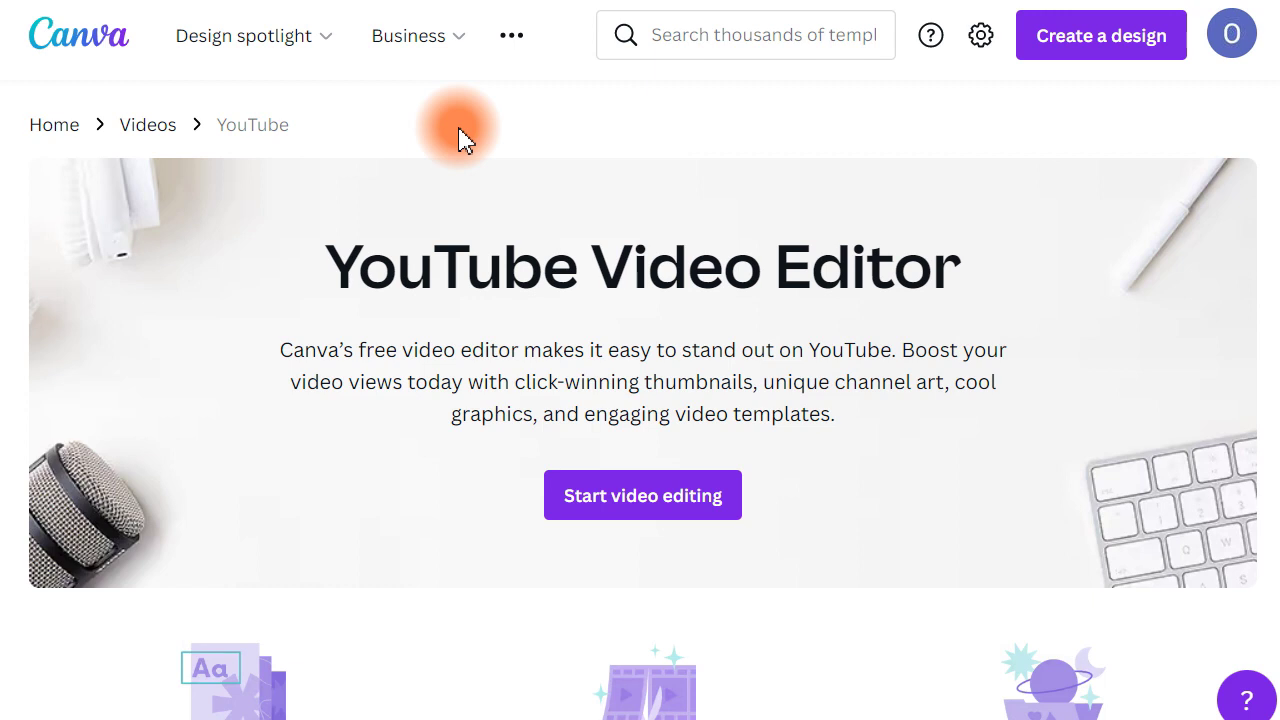
scroll(600, 200, "down", 10)
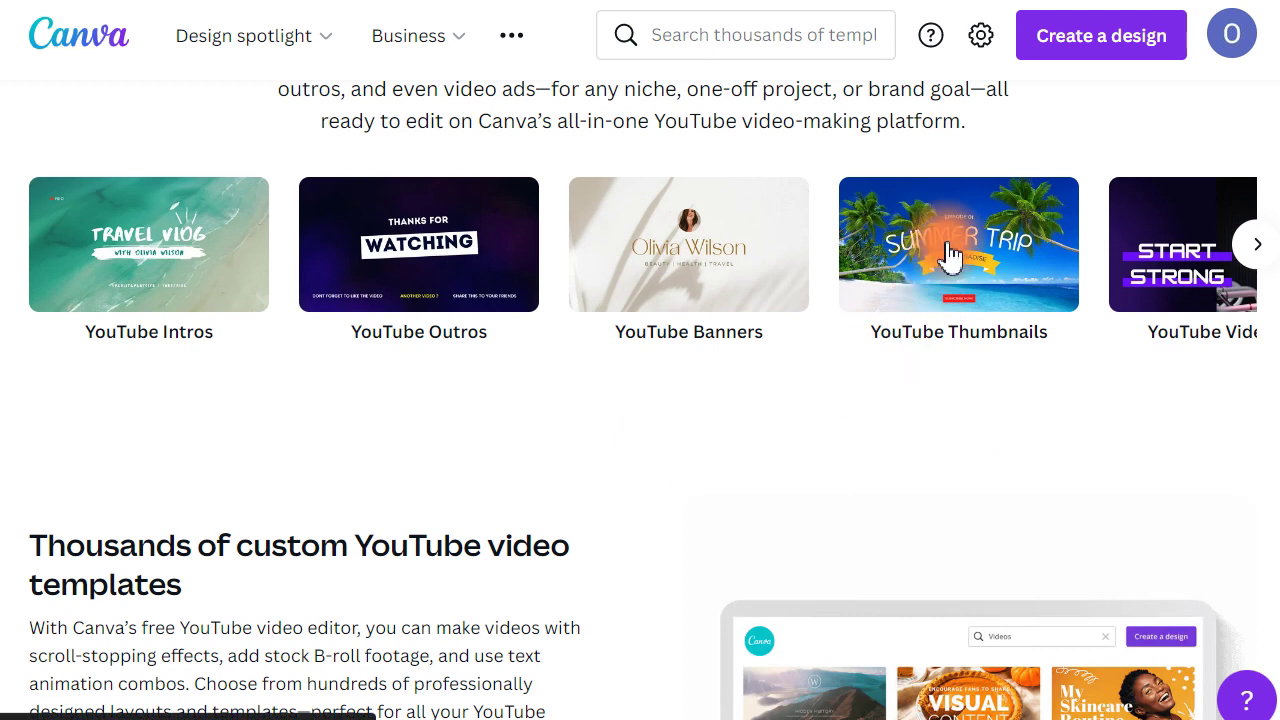
left_click(930, 328)
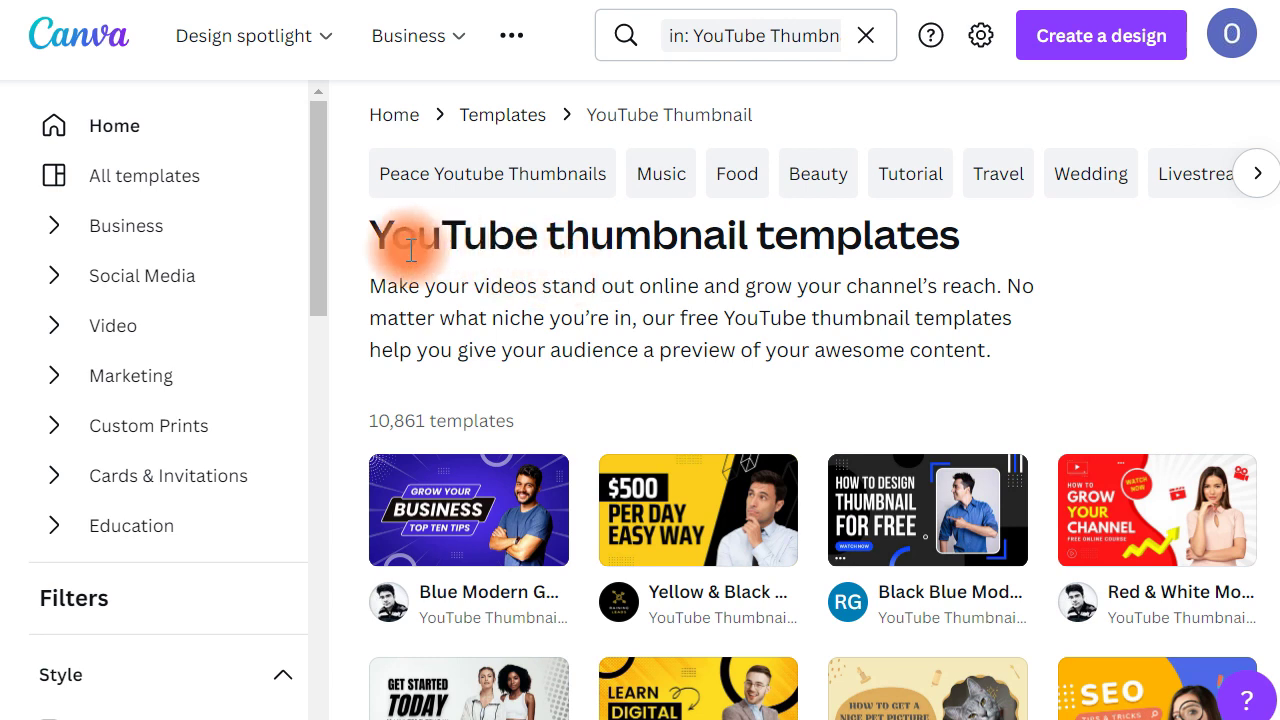
Browse the thumbnail template grid, then bring up the template search suggestions
left_click_drag(372, 228, 929, 229)
left_click(1046, 263)
scroll(966, 374, "down", 4)
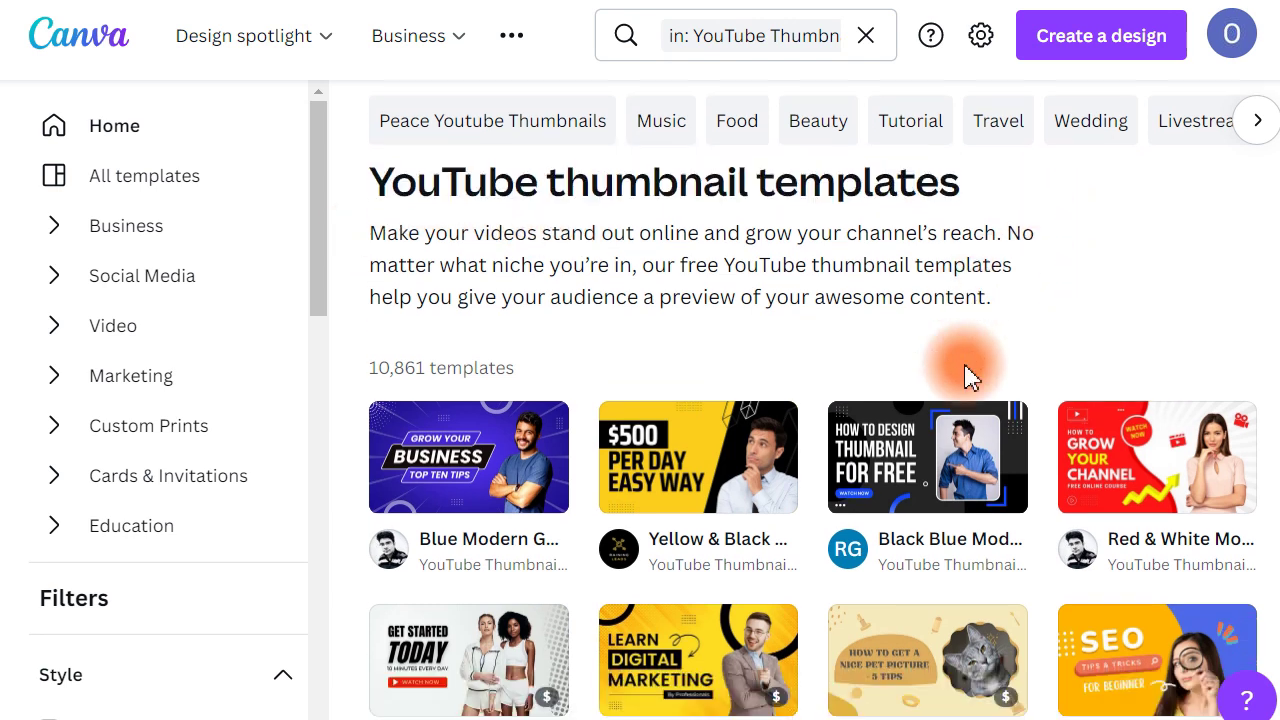
scroll(757, 538, "down", 6)
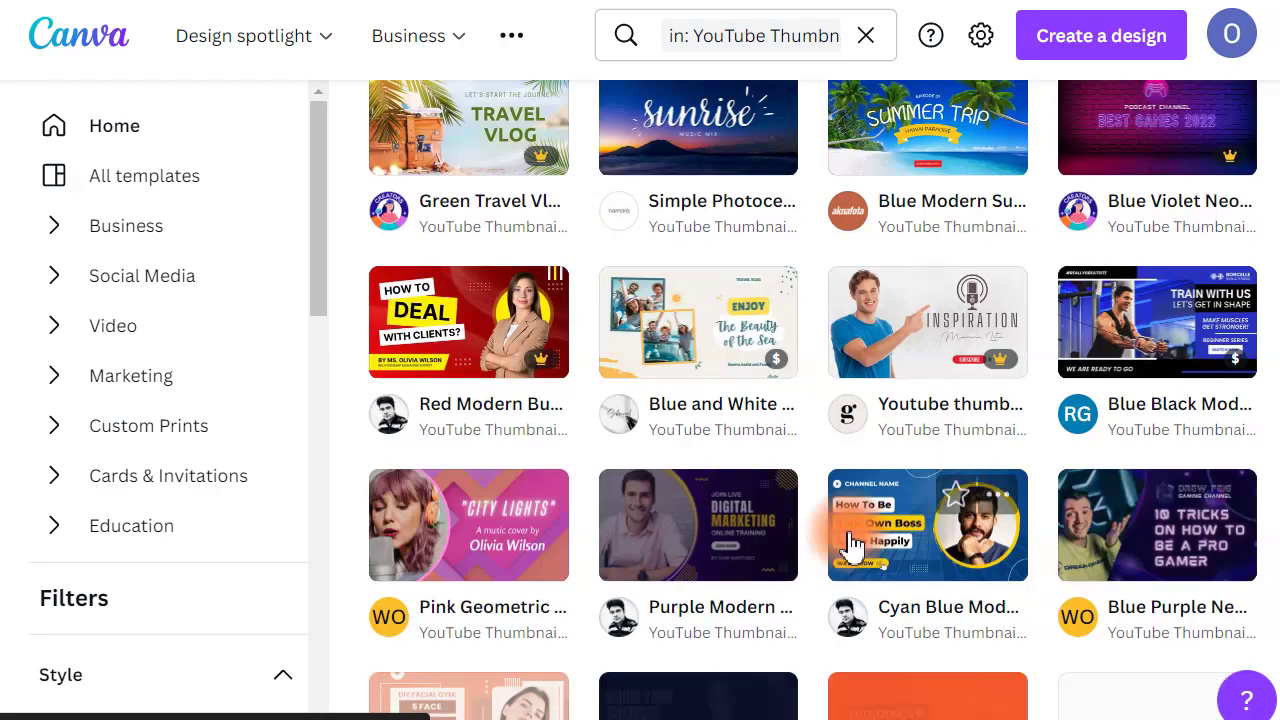
scroll(786, 595, "up", 8)
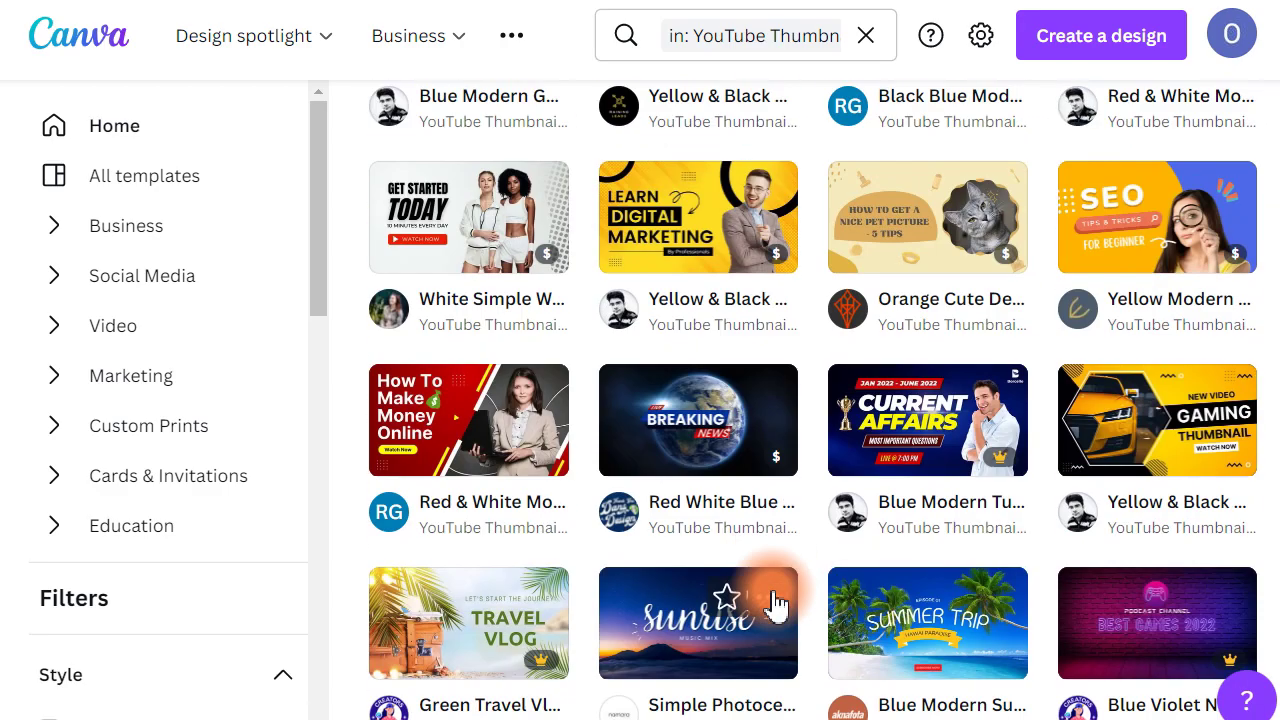
scroll(771, 591, "down", 4)
scroll(760, 600, "down", 4)
scroll(745, 612, "up", 4)
scroll(737, 610, "up", 4)
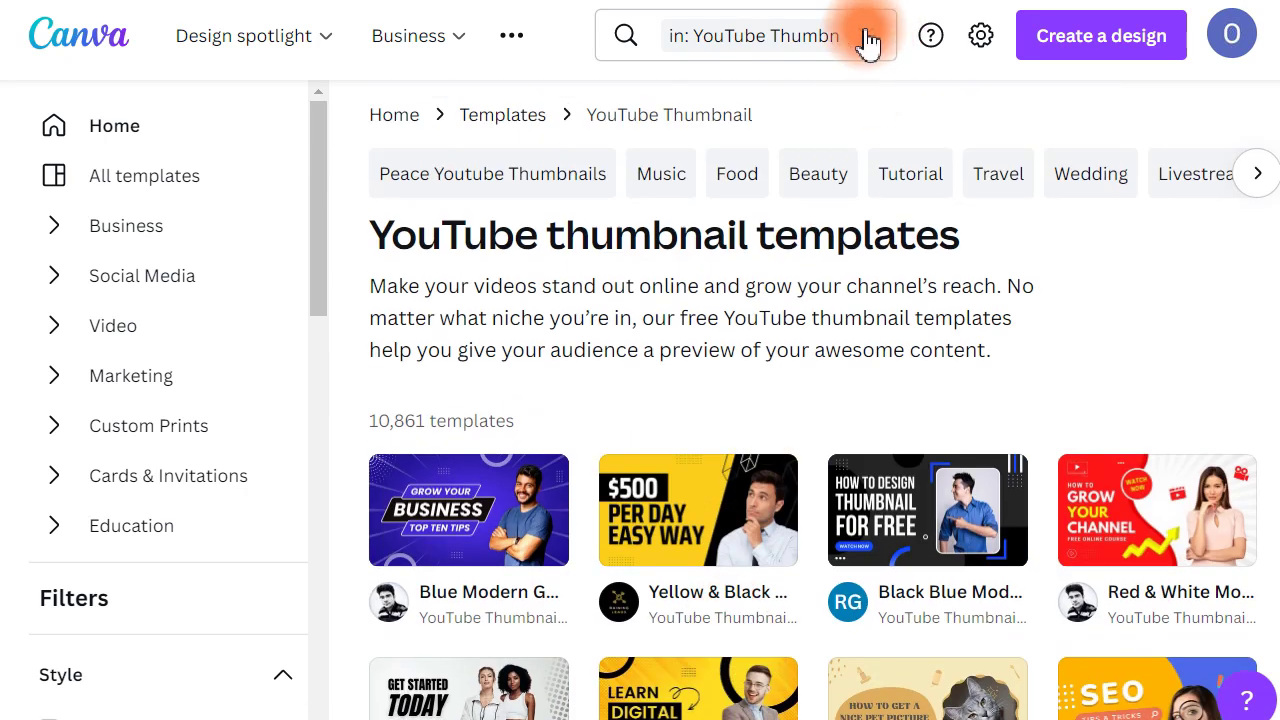
left_click(864, 38)
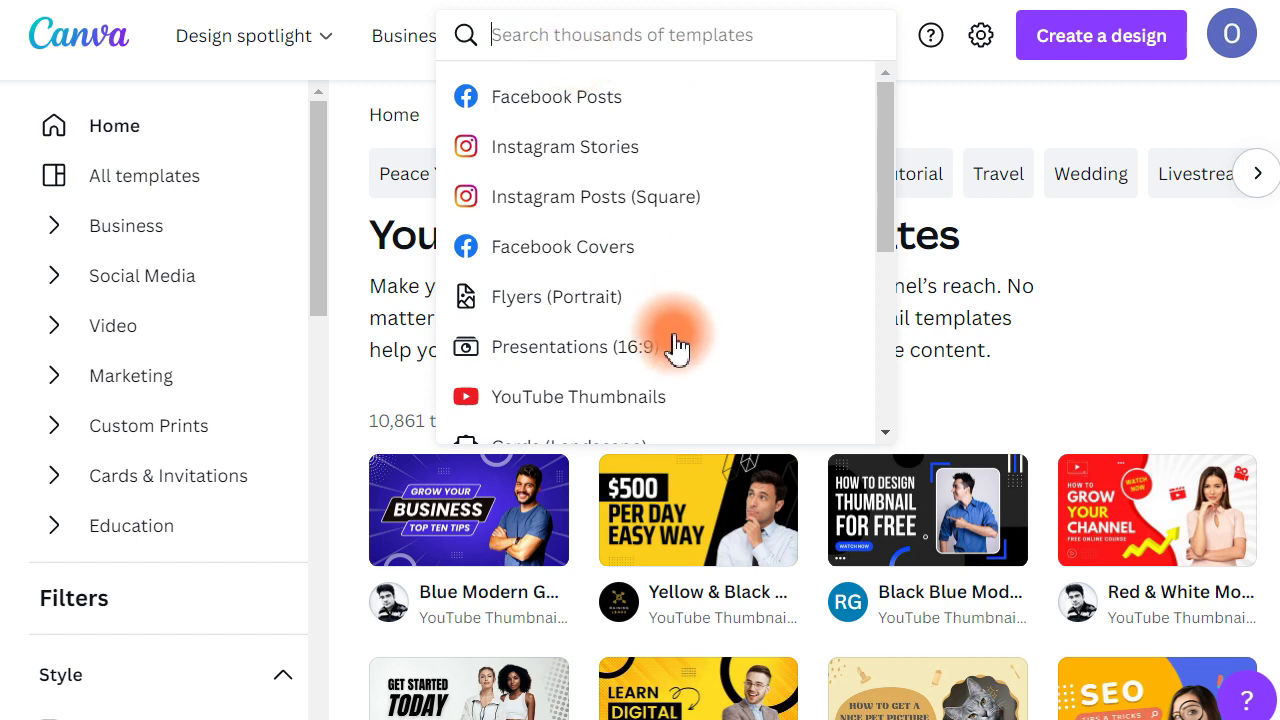
Search for 'youtube thumbnails' and scroll through the 10,861 template results
left_click(638, 398)
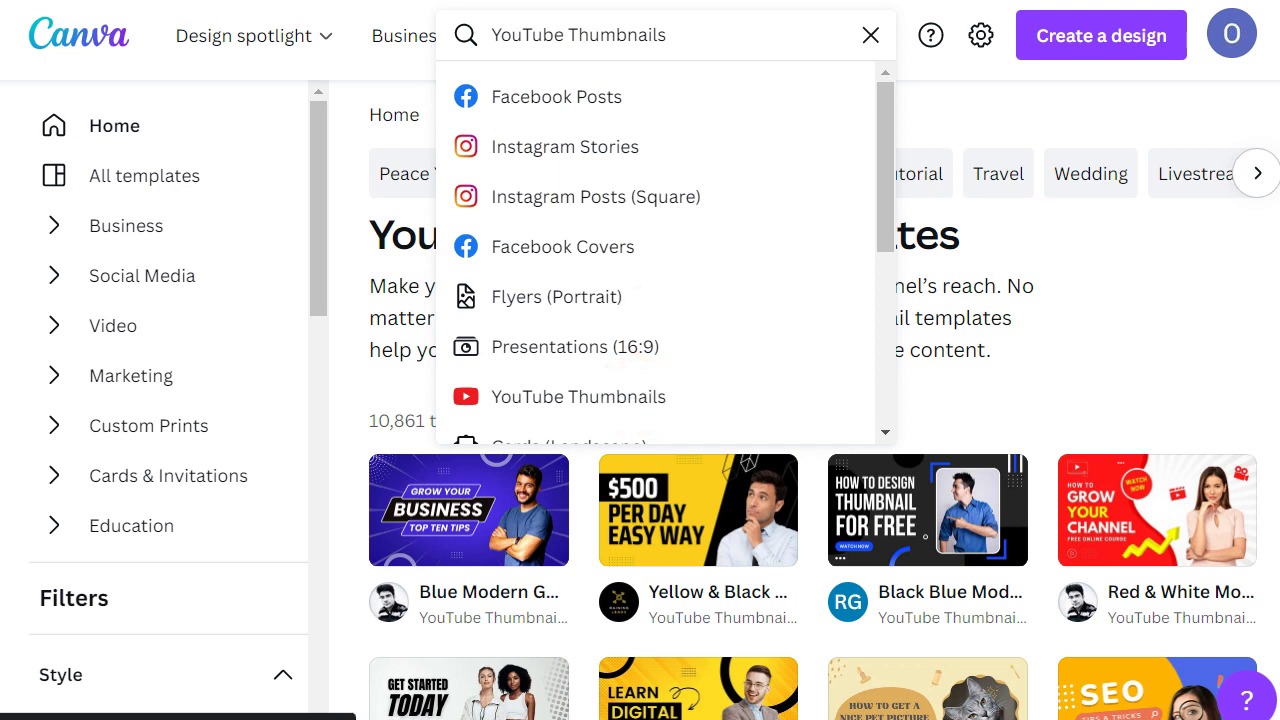
left_click(776, 37)
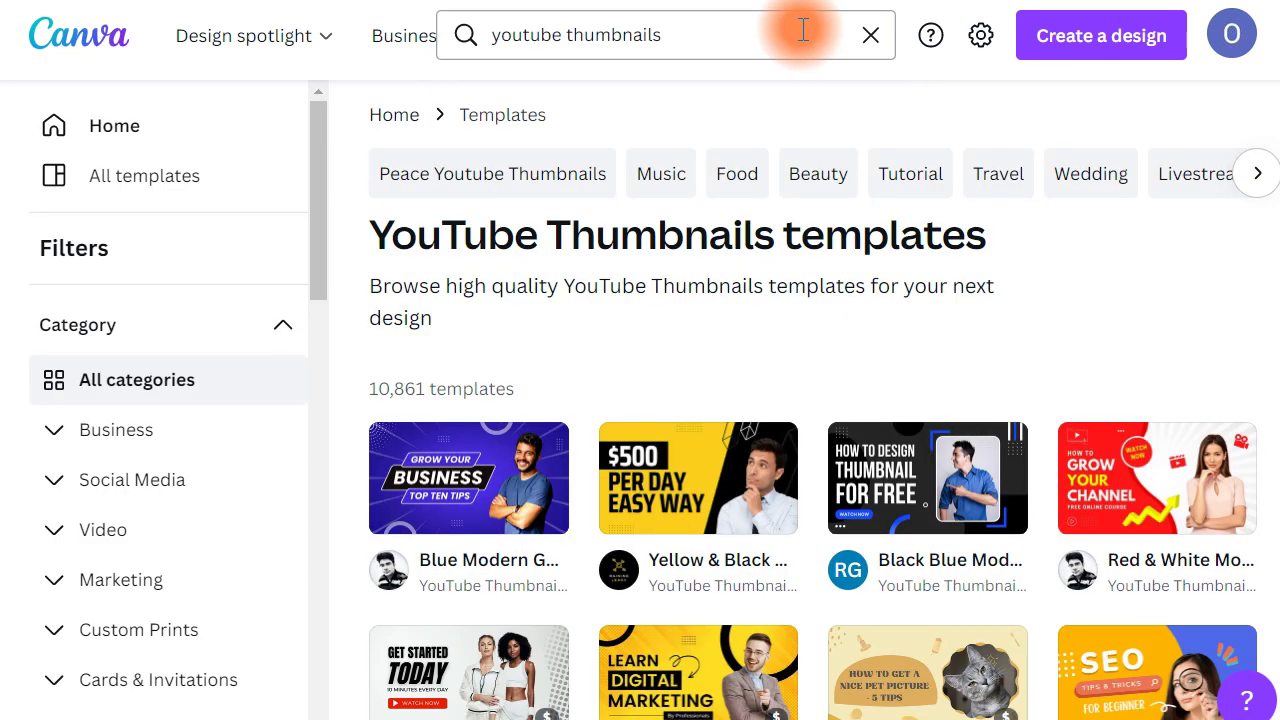
scroll(491, 449, "down", 5)
scroll(491, 440, "up", 5)
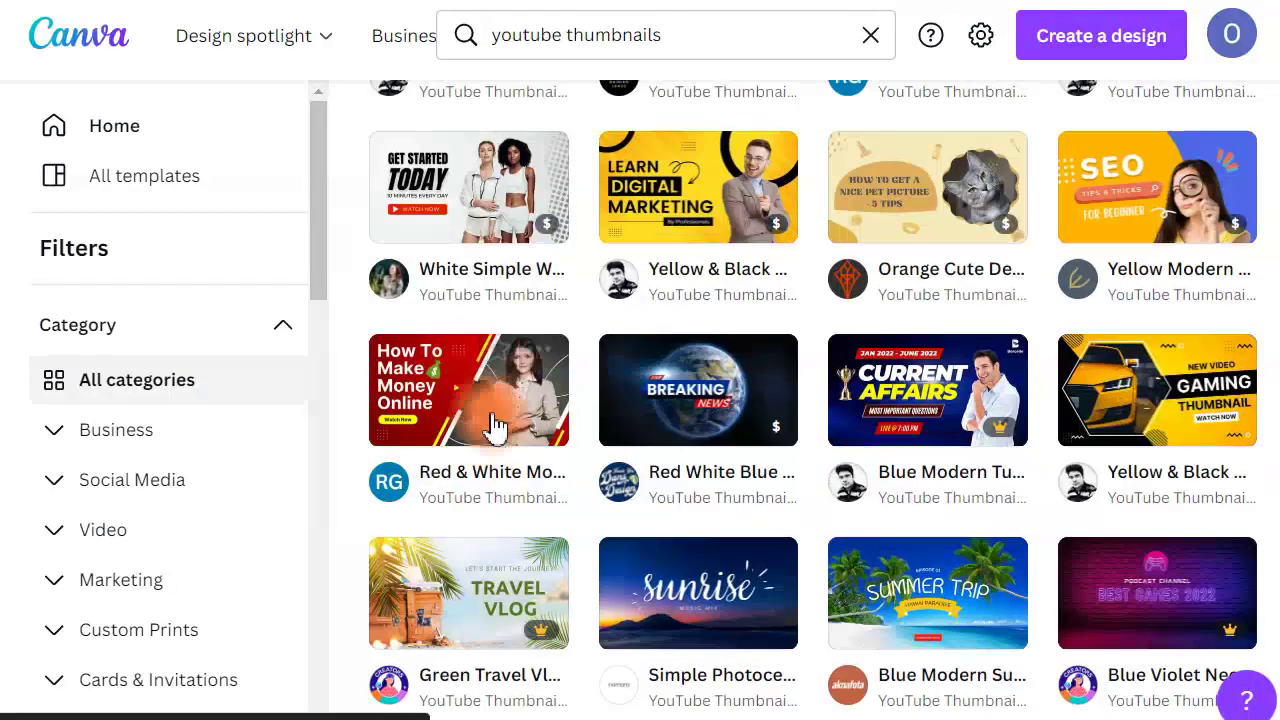
scroll(452, 357, "down", 4)
scroll(452, 357, "down", 1)
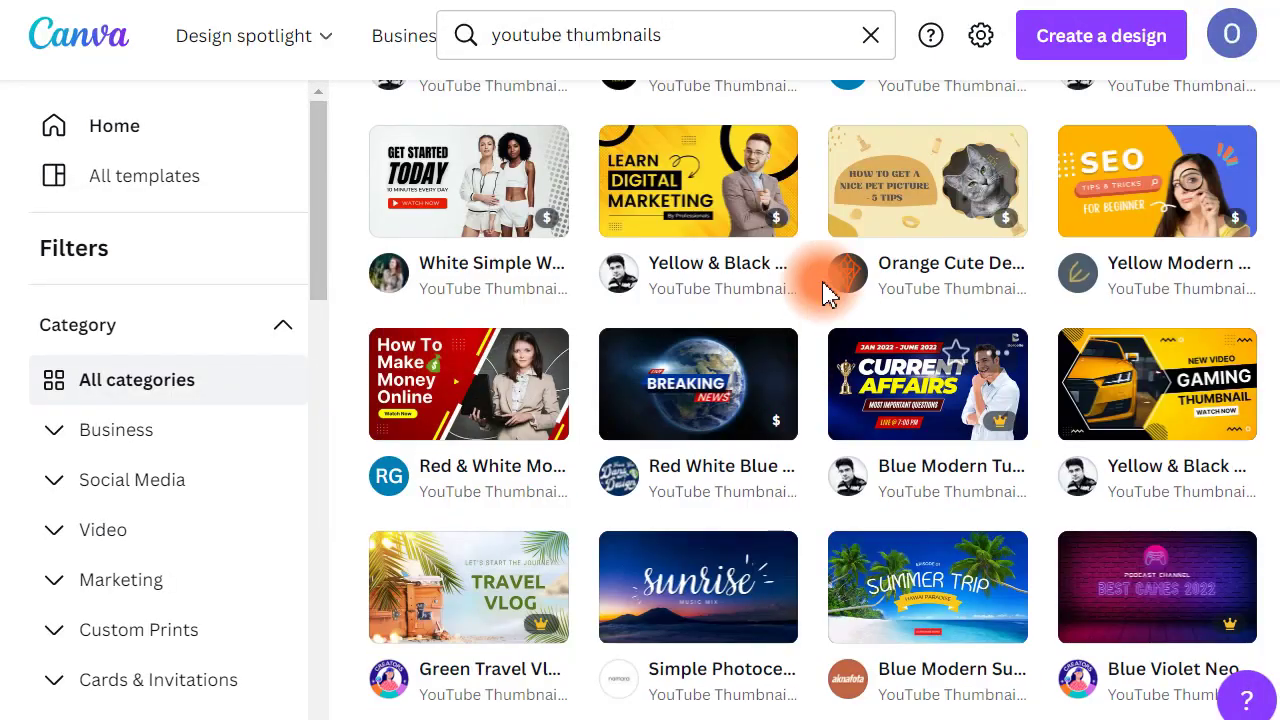
scroll(686, 334, "down", 1)
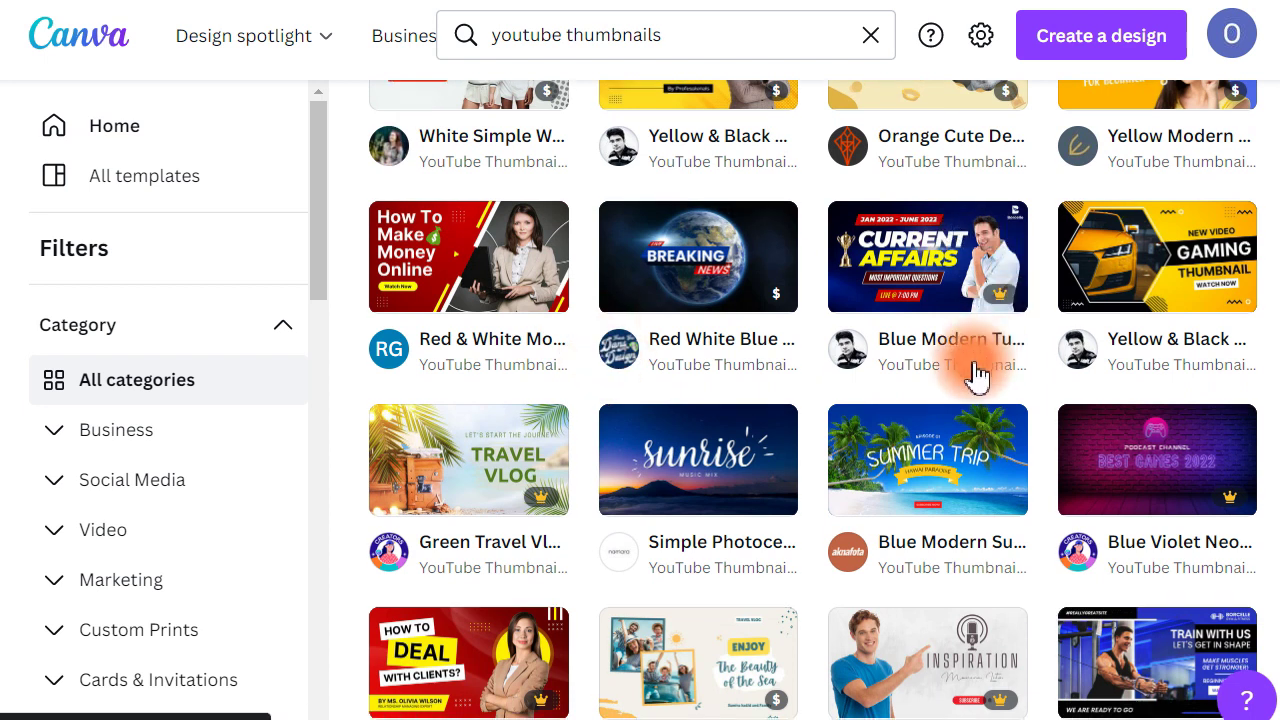
scroll(980, 371, "down", 1)
scroll(728, 412, "up", 5)
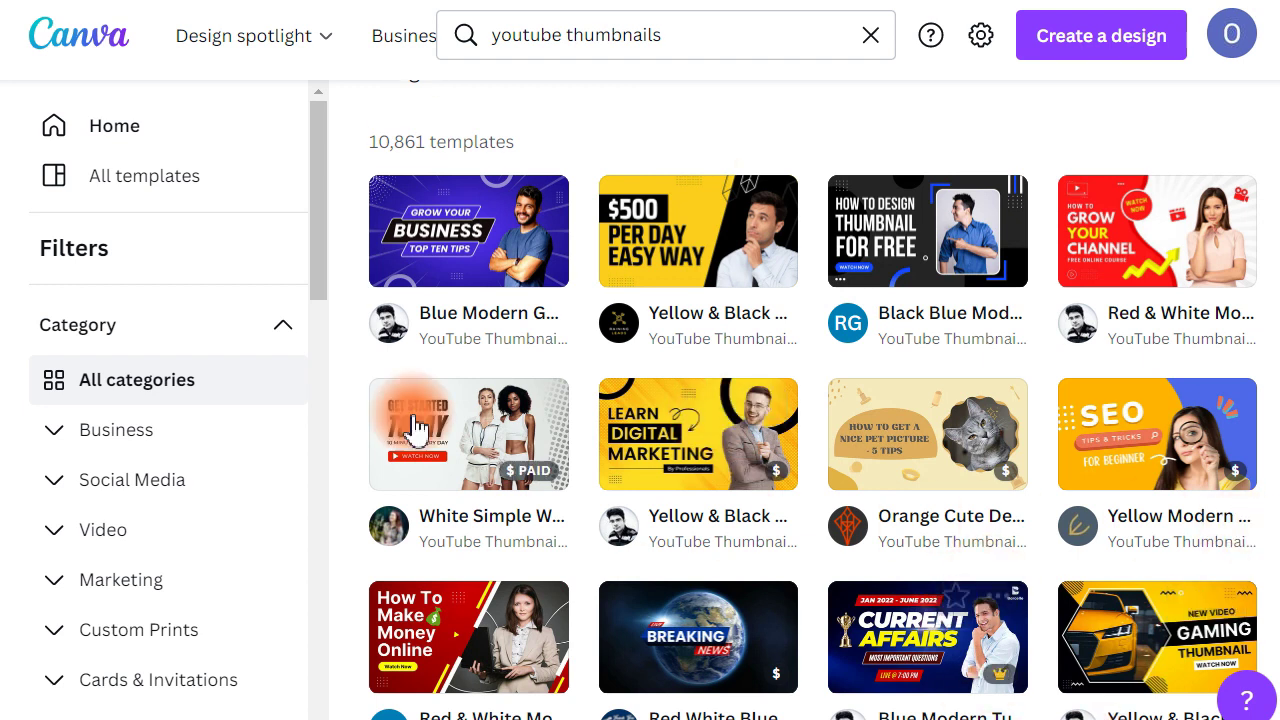
scroll(694, 491, "down", 3)
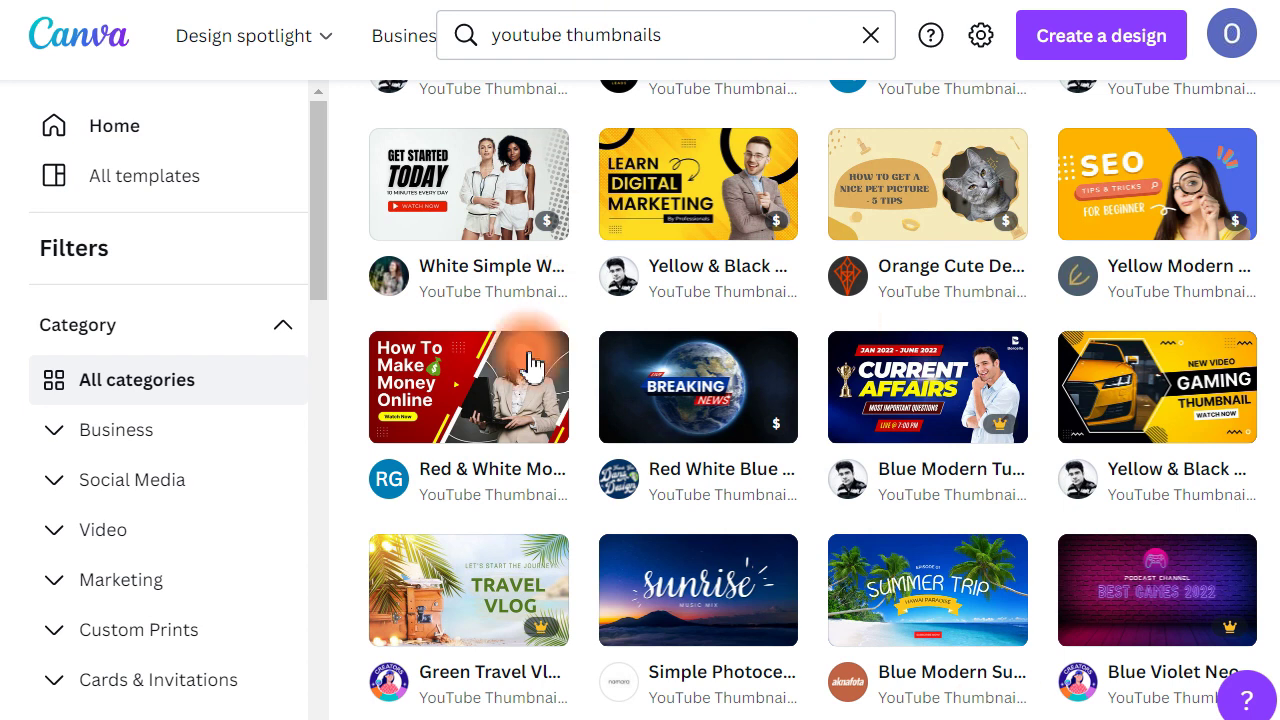
scroll(545, 472, "up", 4)
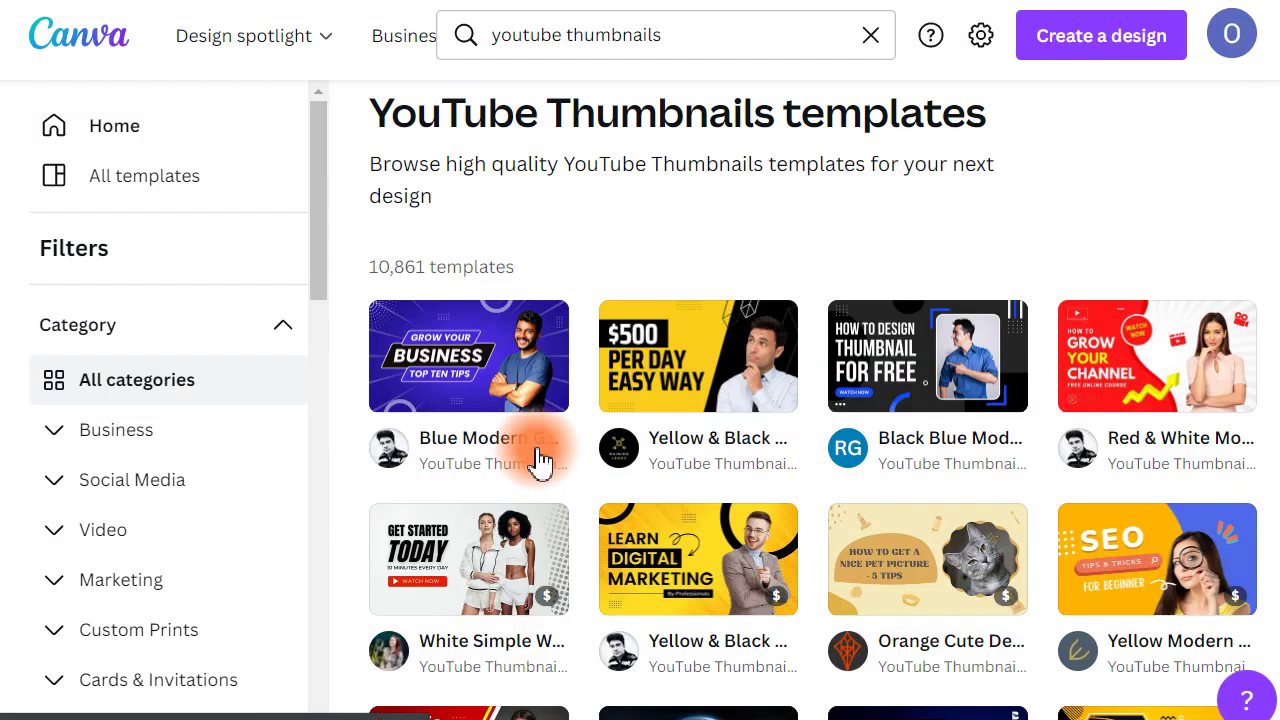
scroll(613, 370, "down", 3)
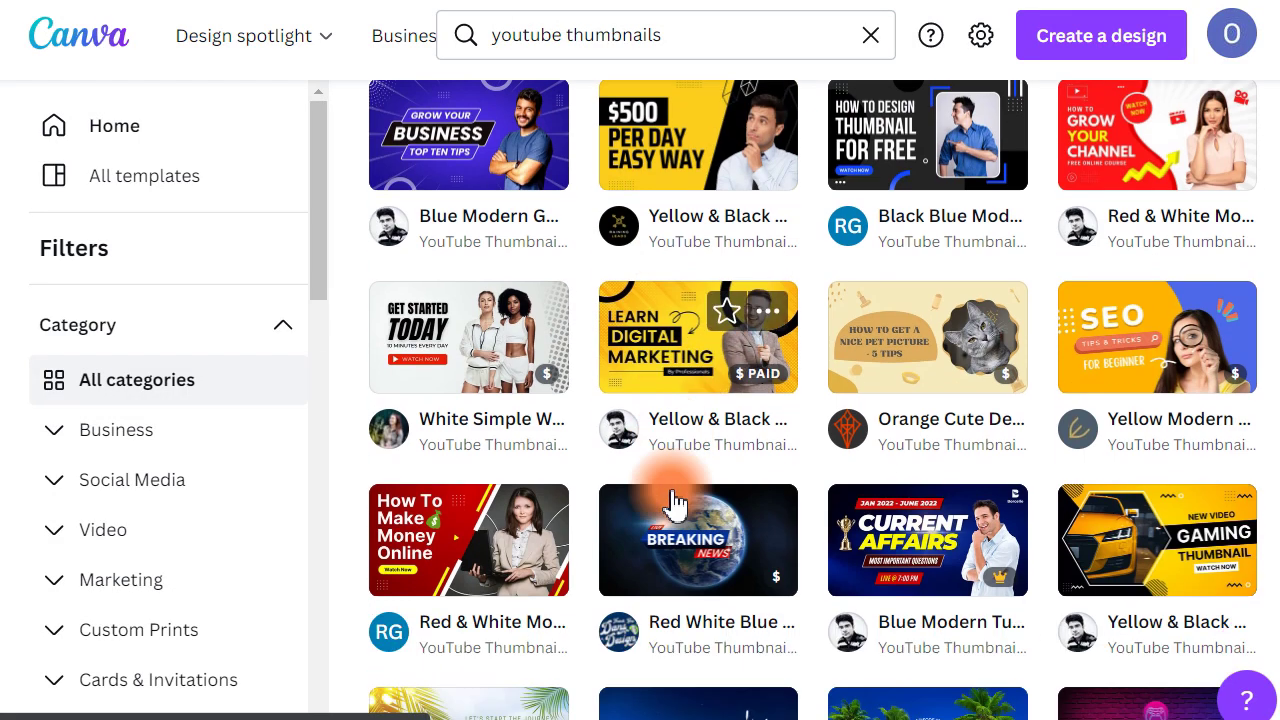
scroll(672, 503, "up", 3)
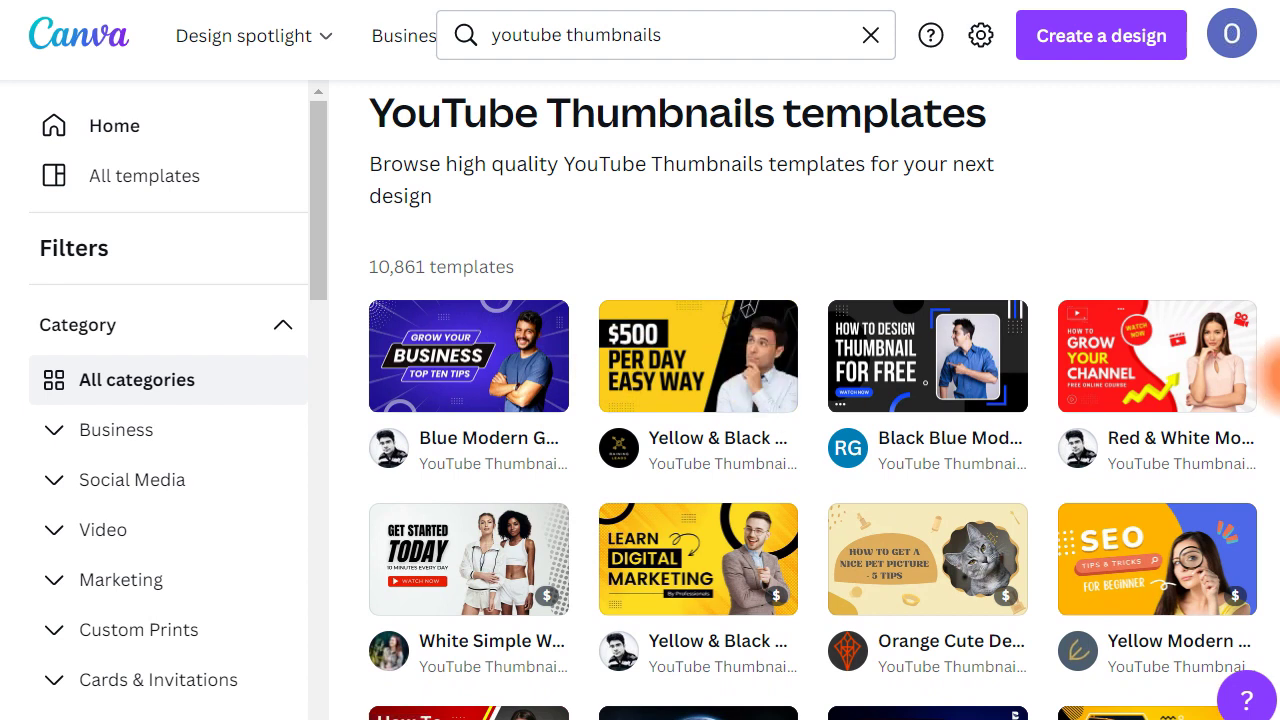
Start a new design from the $500 Per Day thumbnail template and dismiss the tour and basics prompts
left_click(722, 398)
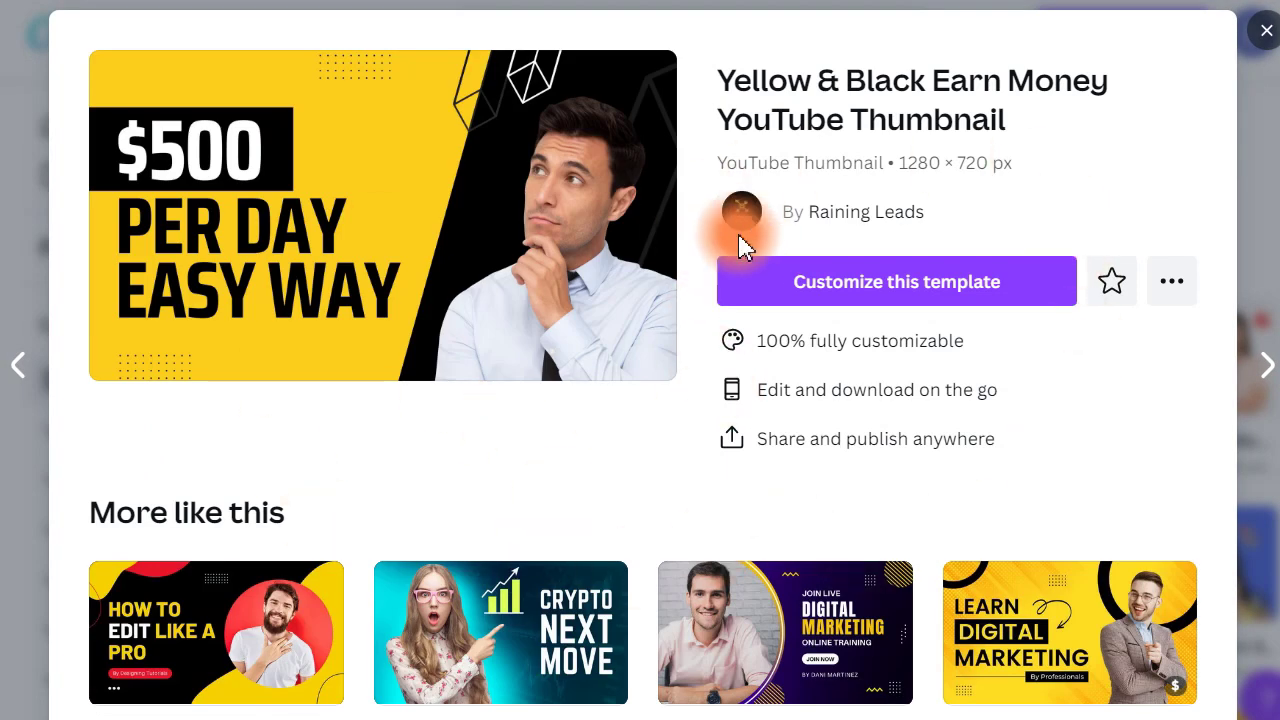
left_click(800, 278)
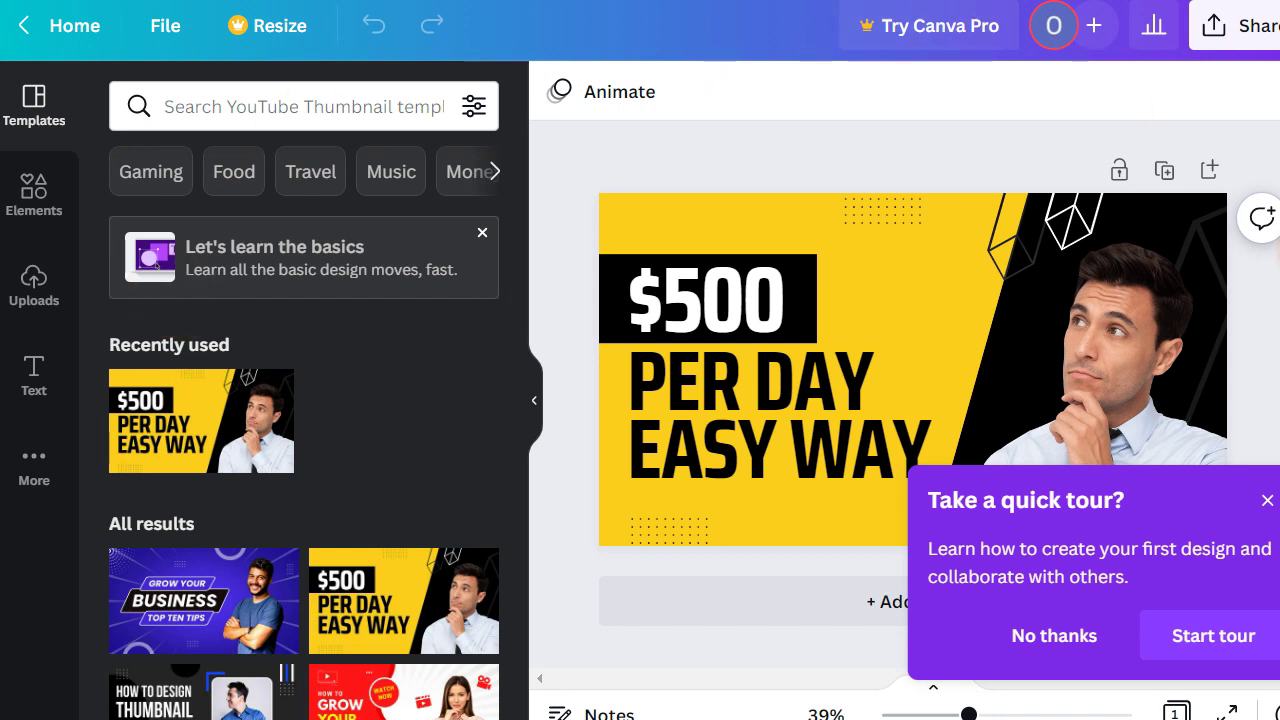
left_click(1268, 506)
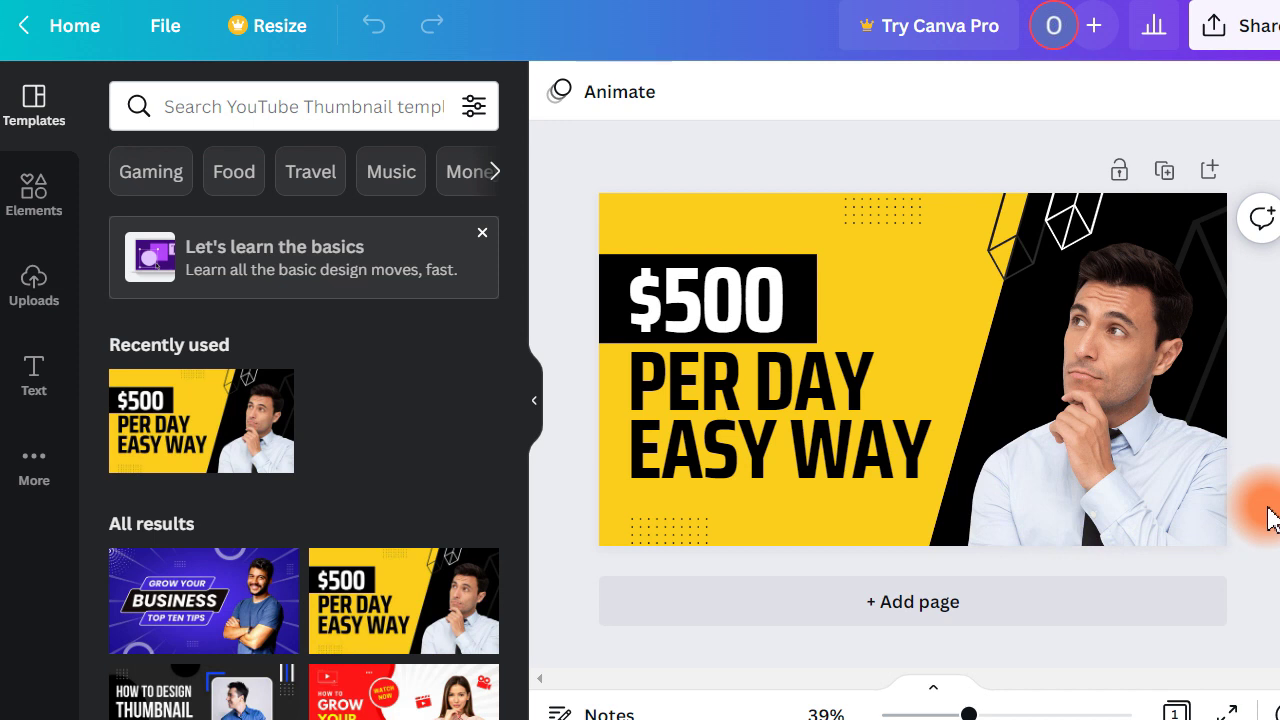
left_click(483, 236)
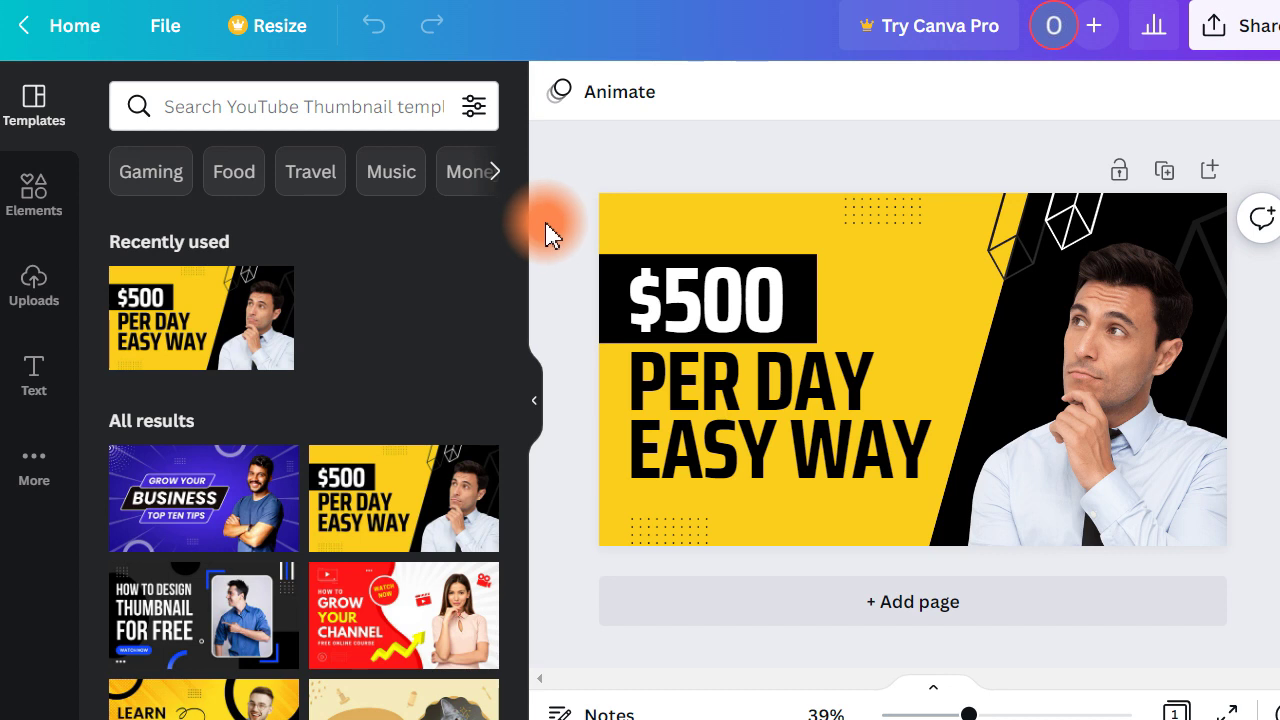
left_click(35, 128)
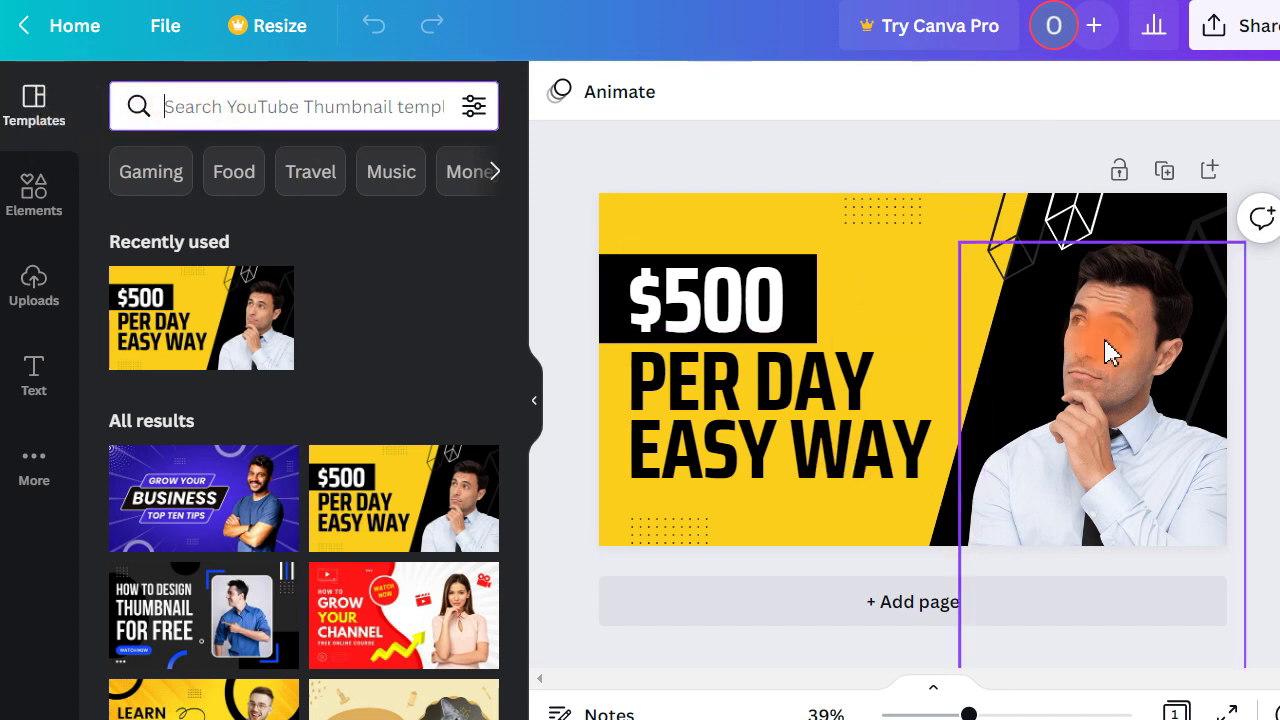
left_click(230, 103)
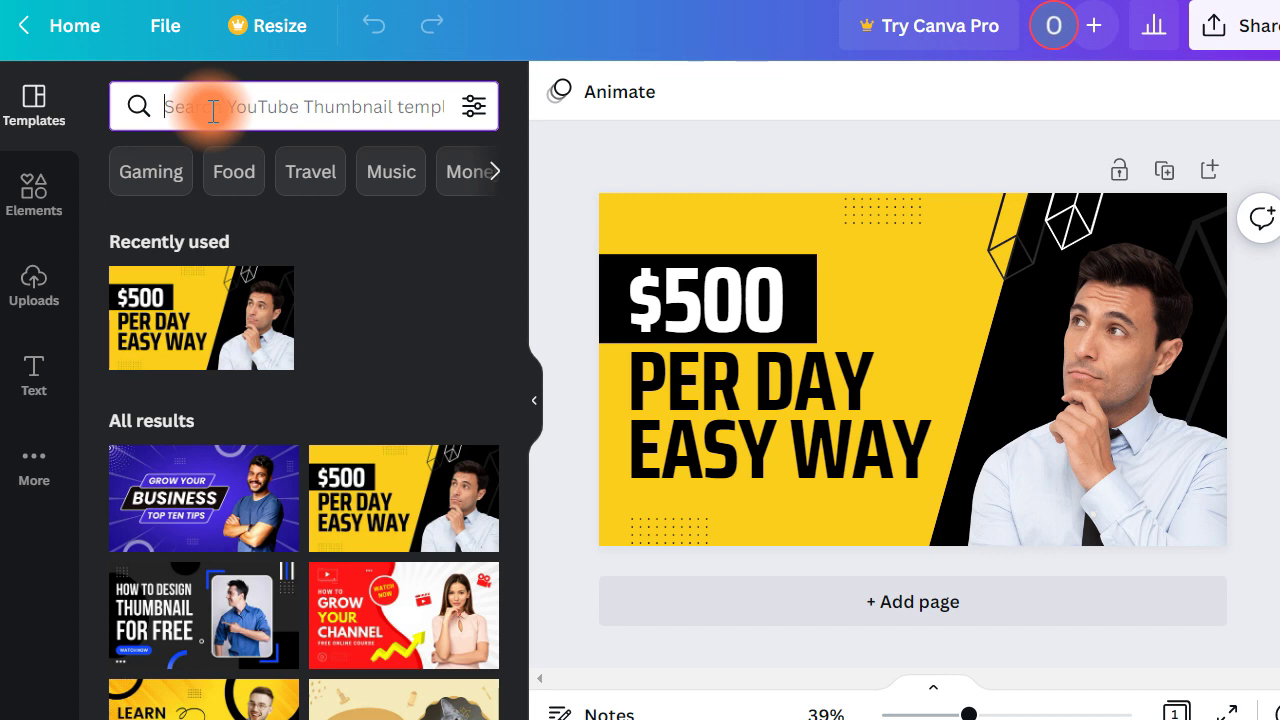
Filter templates by Travel and browse results like Travel Vlog, Beautiful Beaches and Island Hopping
left_click(310, 168)
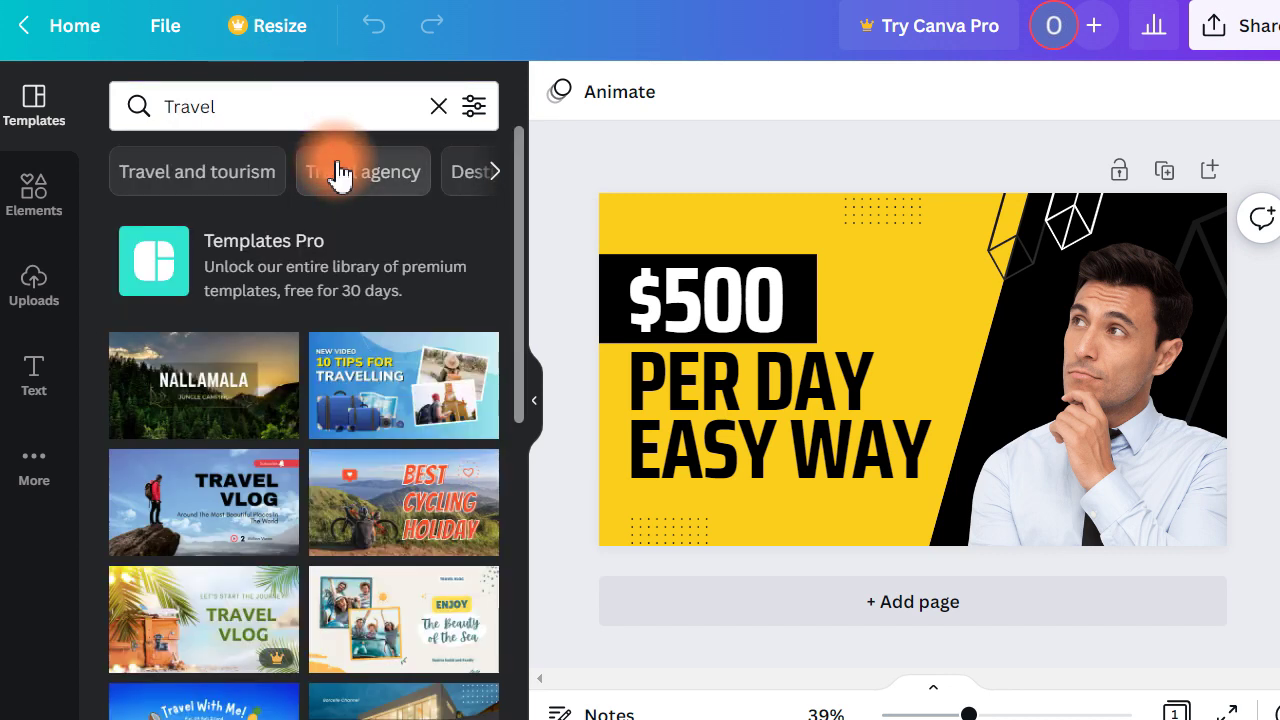
scroll(175, 490, "down", 4)
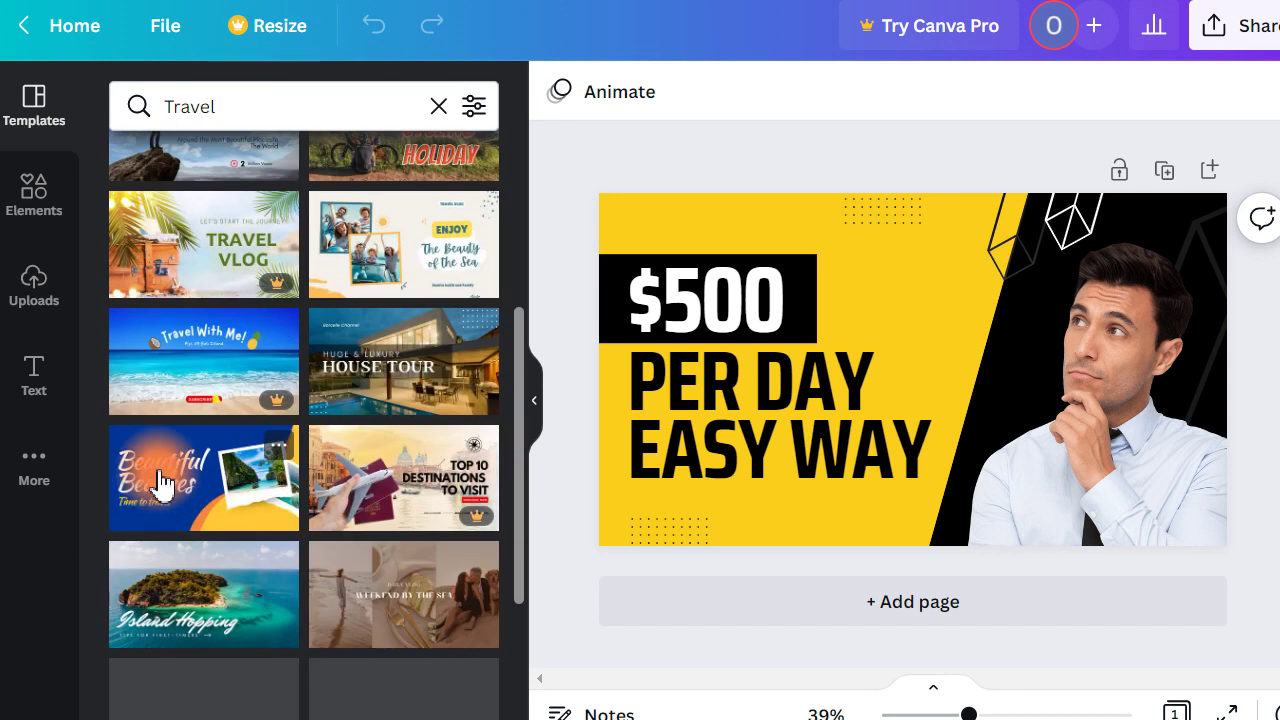
scroll(160, 485, "down", 5)
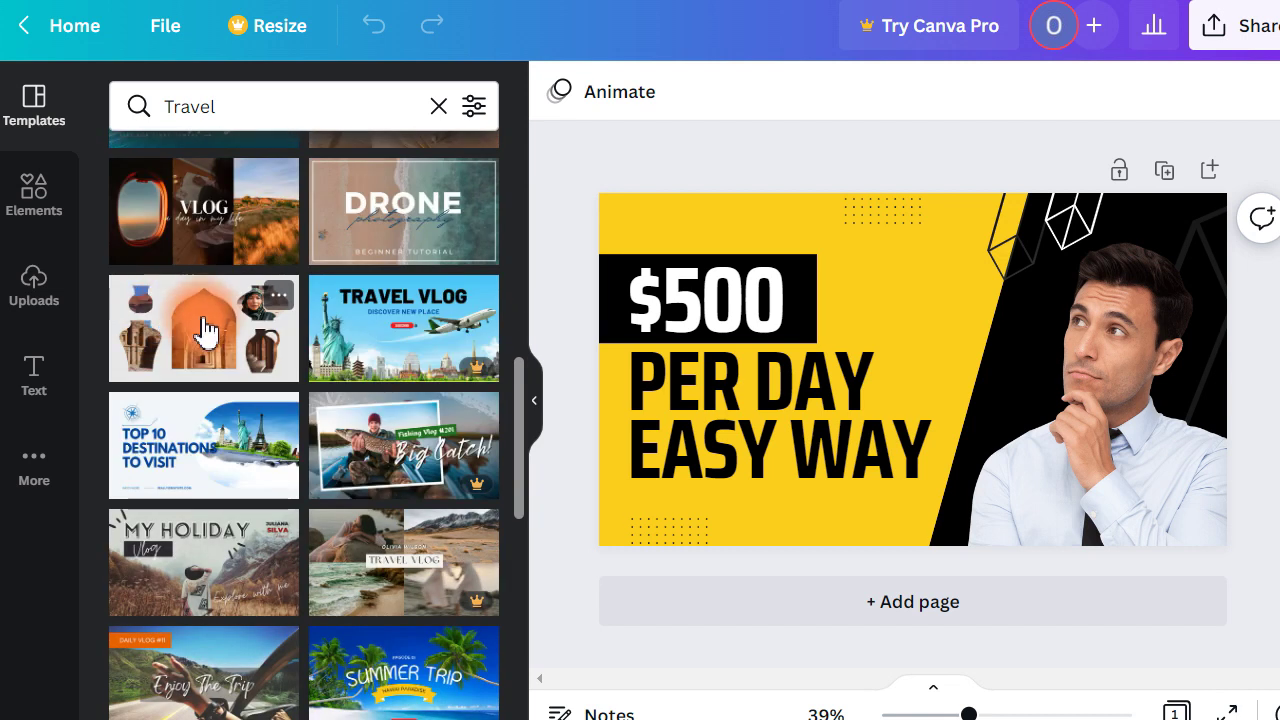
scroll(200, 360, "up", 6)
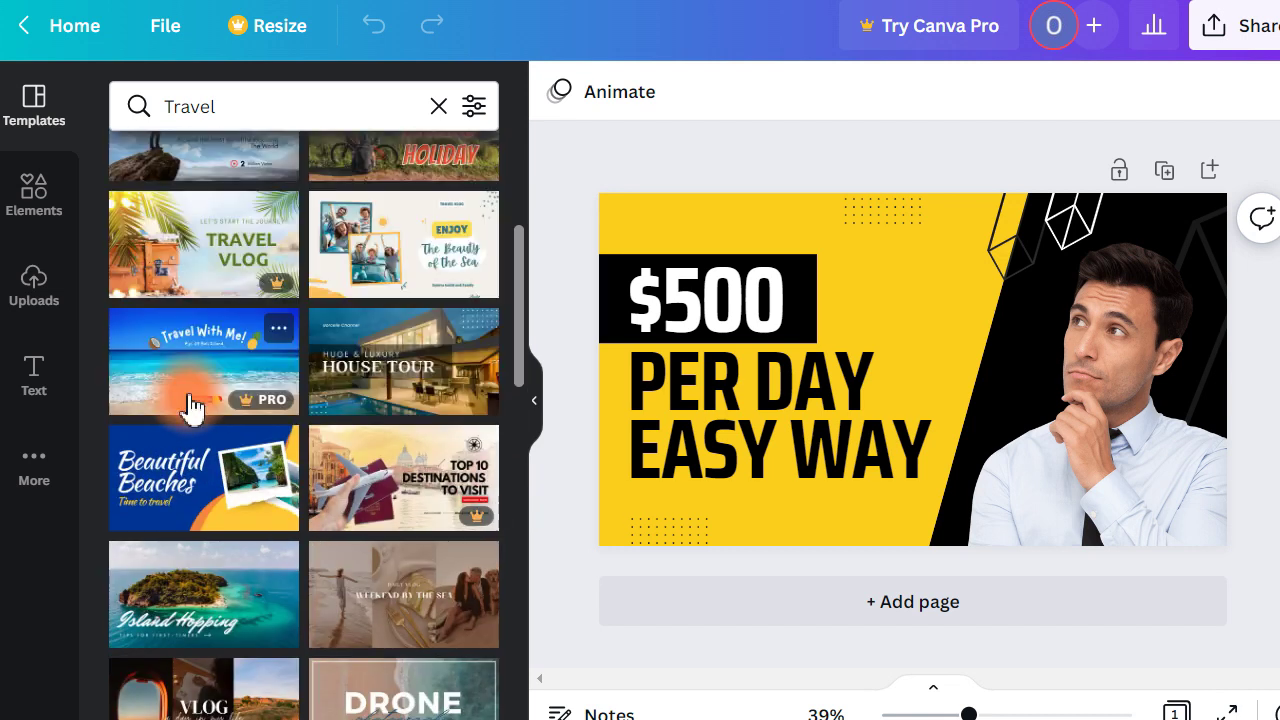
scroll(250, 340, "up", 3)
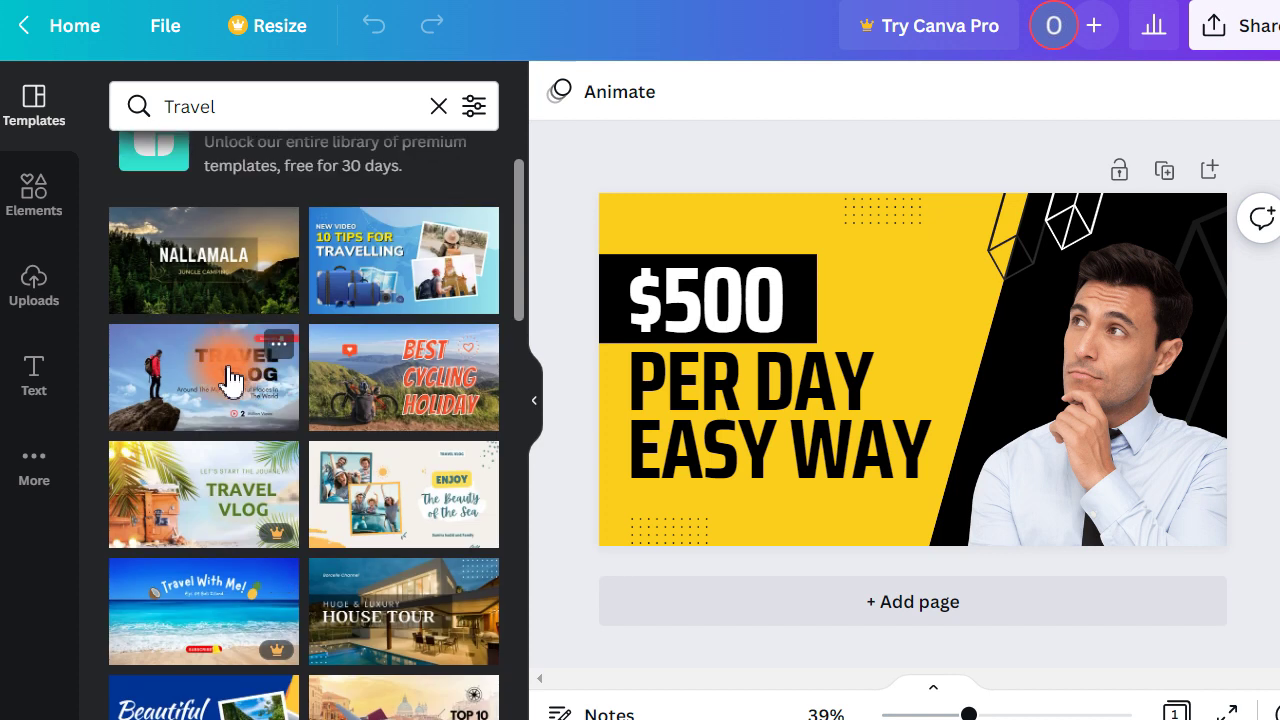
scroll(329, 377, "up", 2)
scroll(343, 477, "down", 5)
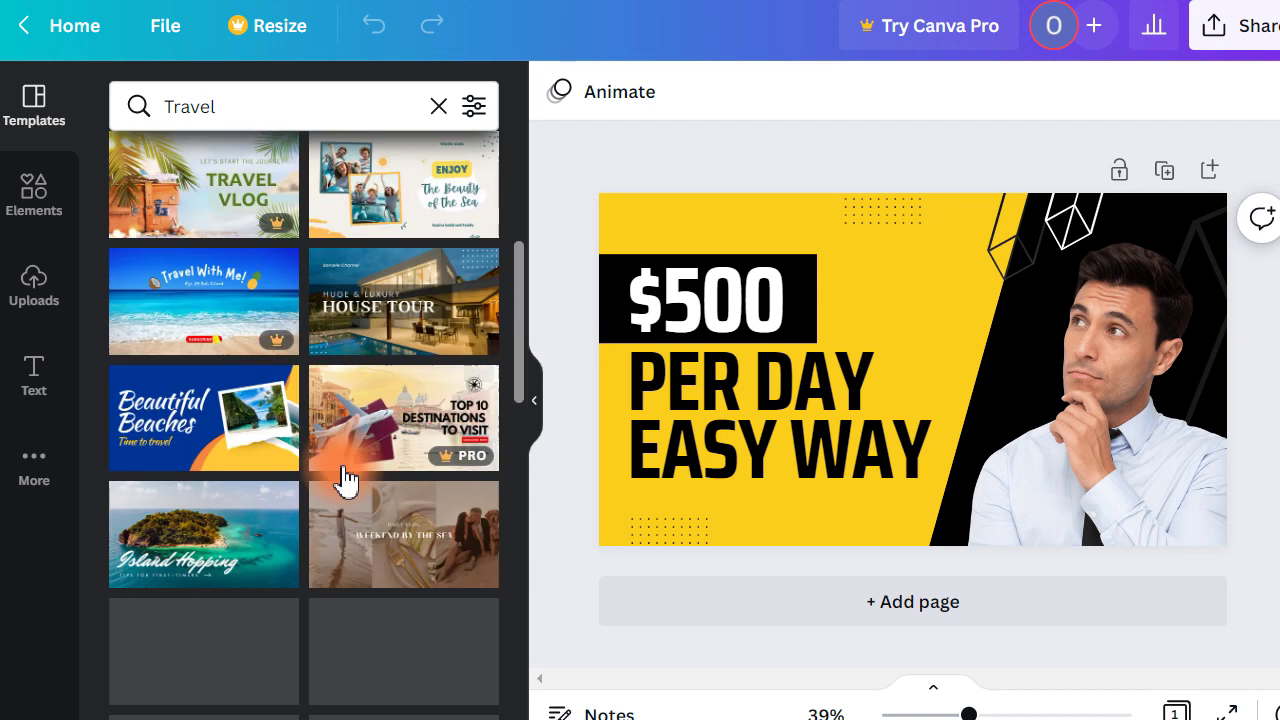
scroll(343, 477, "down", 3)
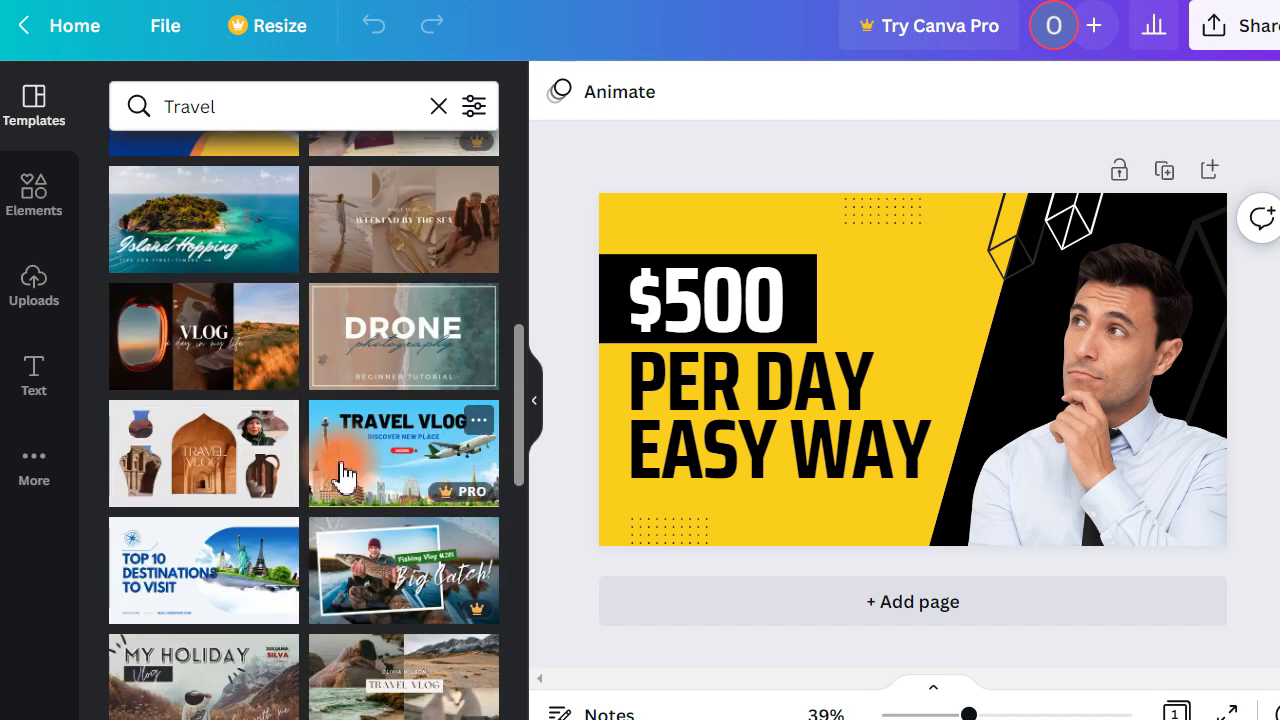
scroll(335, 480, "down", 1)
scroll(335, 478, "down", 1)
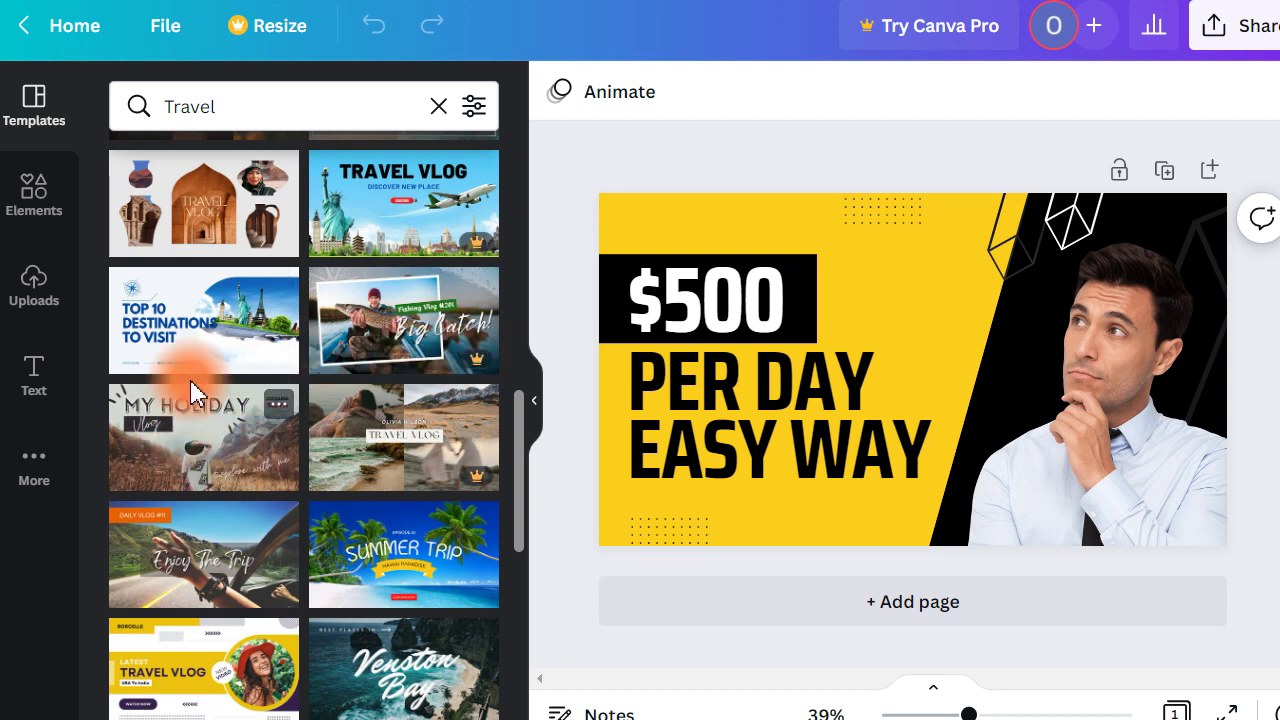
Apply the Top 10 Destinations template and nudge its landmarks-and-airplane image
left_click(228, 338)
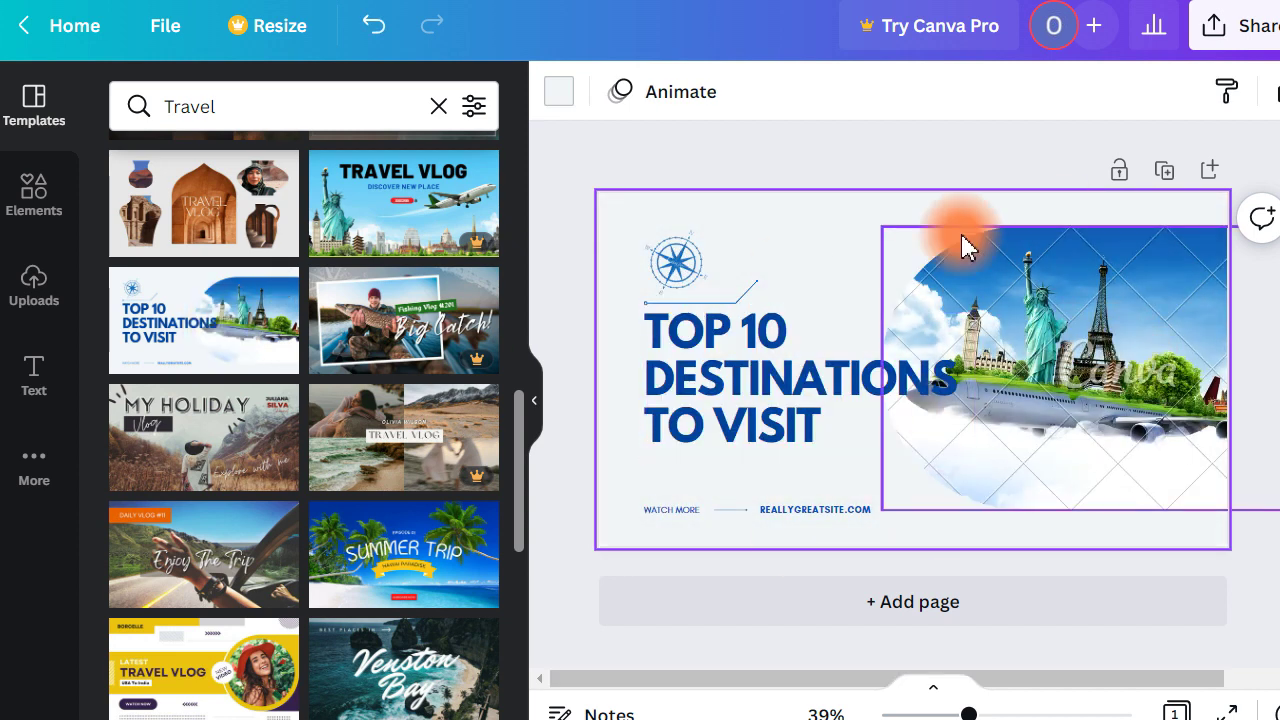
mouse_move(1046, 314)
left_mouse_down()
mouse_move(1086, 229)
mouse_move(1066, 320)
left_mouse_up()
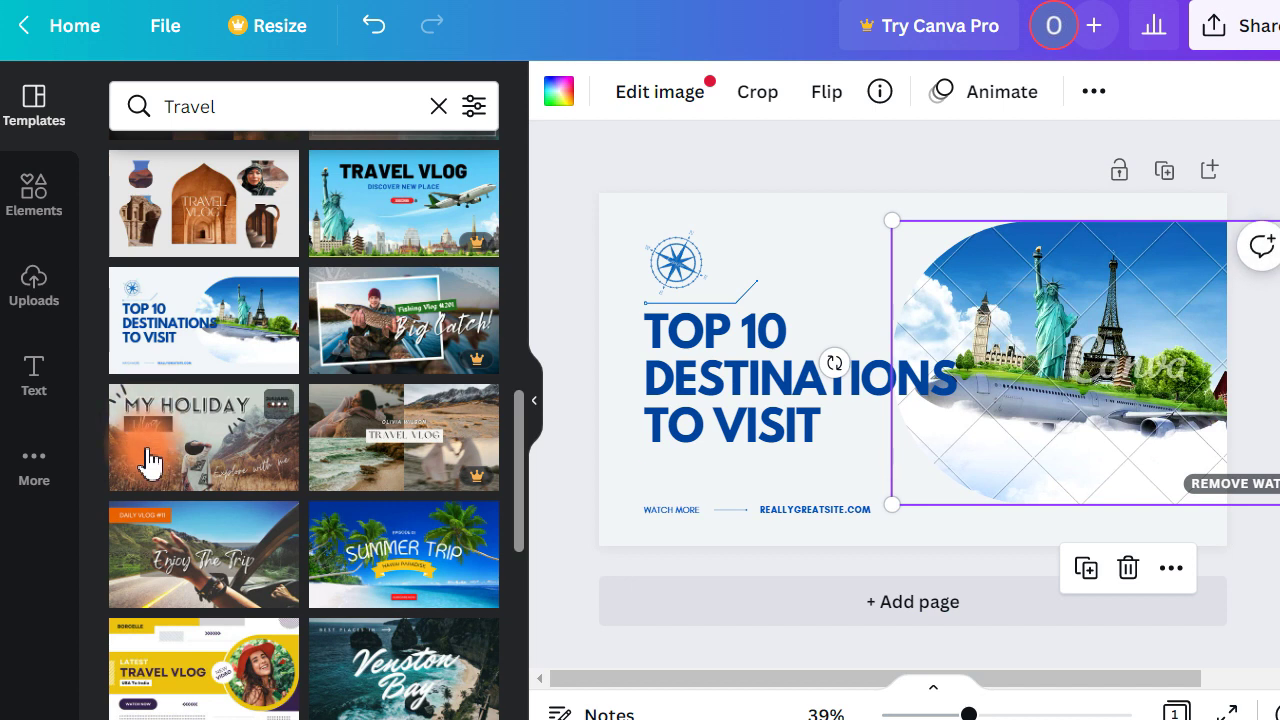
scroll(160, 420, "down", 3)
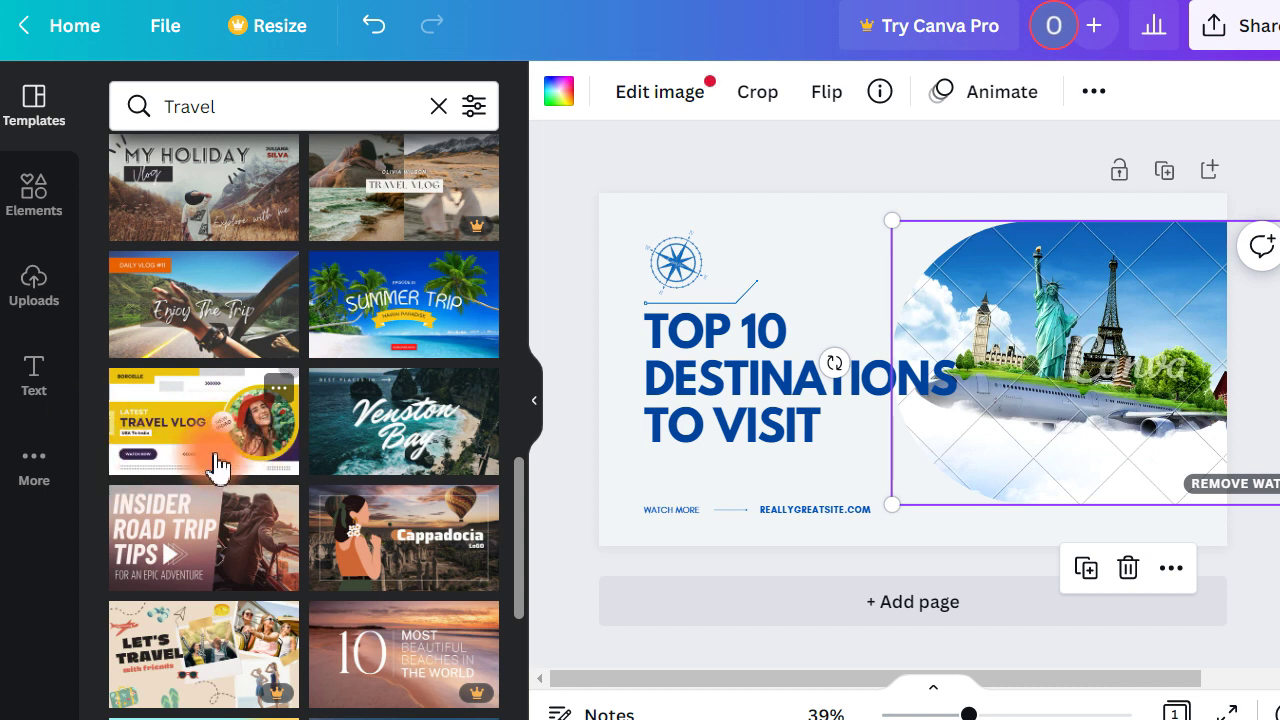
left_click_drag(1068, 353, 1142, 351)
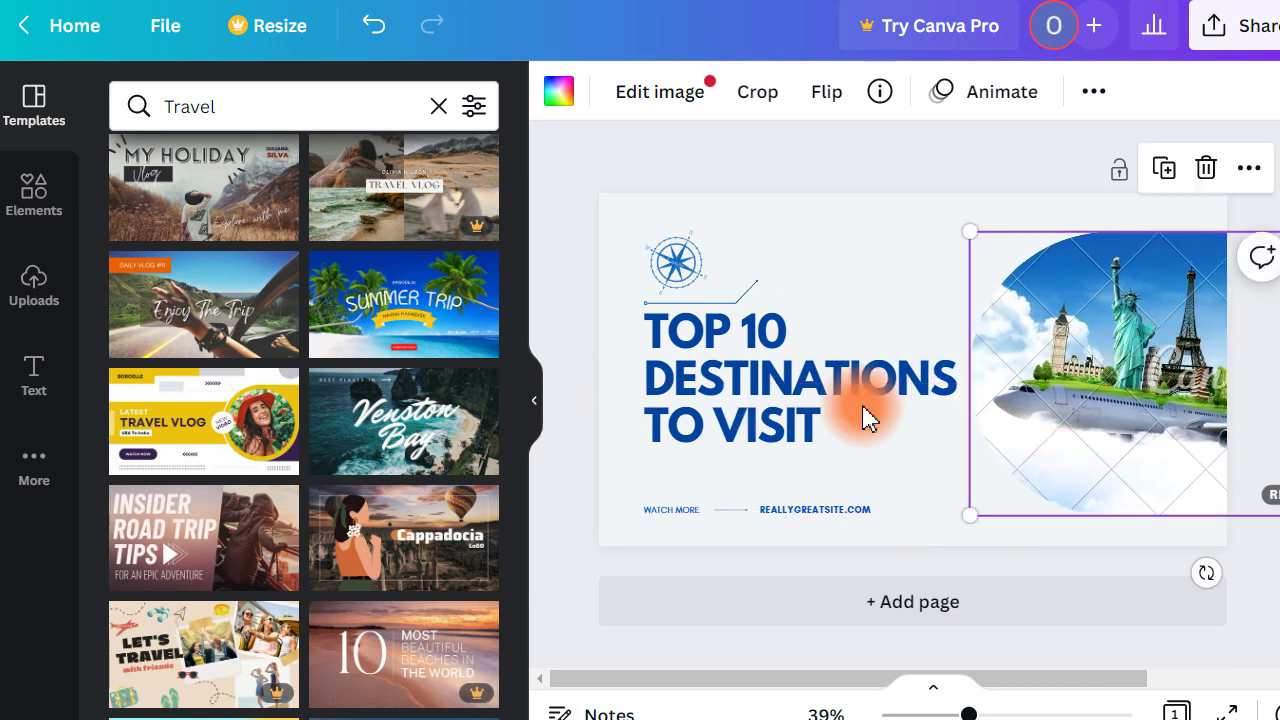
Try the Beach Trip template, then settle on the yellow Latest Travel Vlog template
left_click(208, 449)
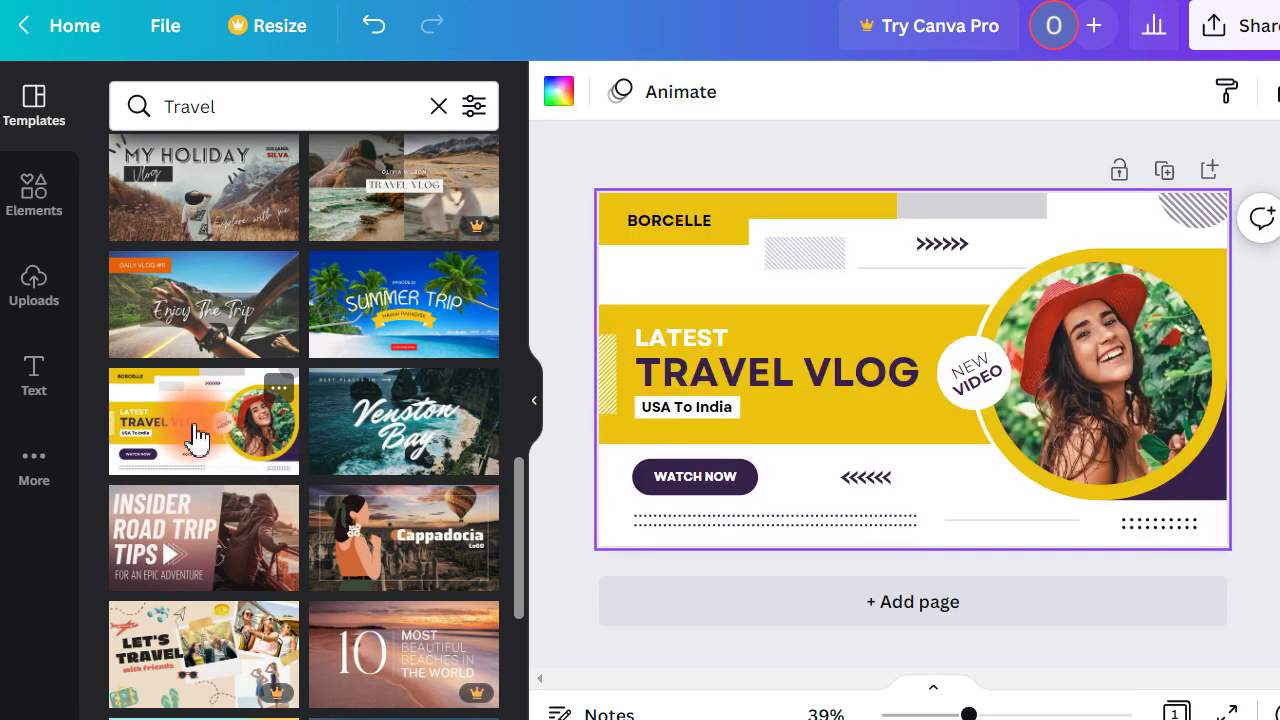
scroll(334, 486, "down", 3)
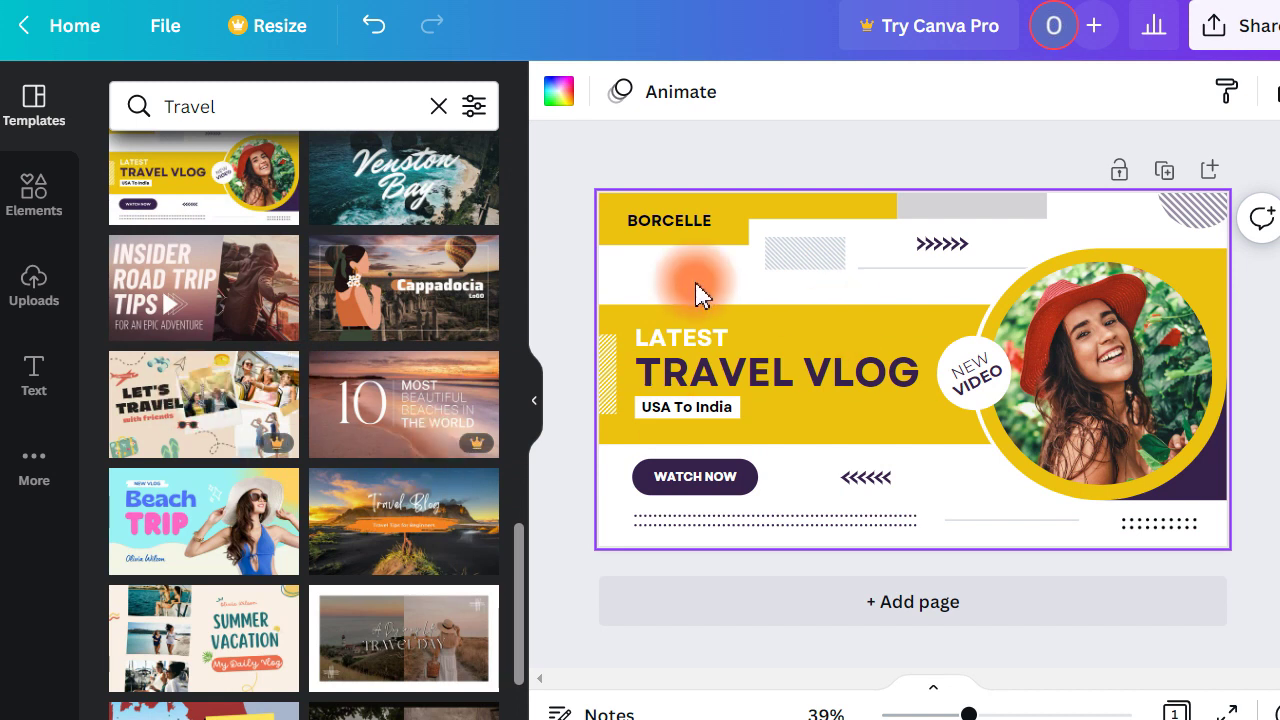
scroll(163, 500, "down", 2)
left_click(178, 412)
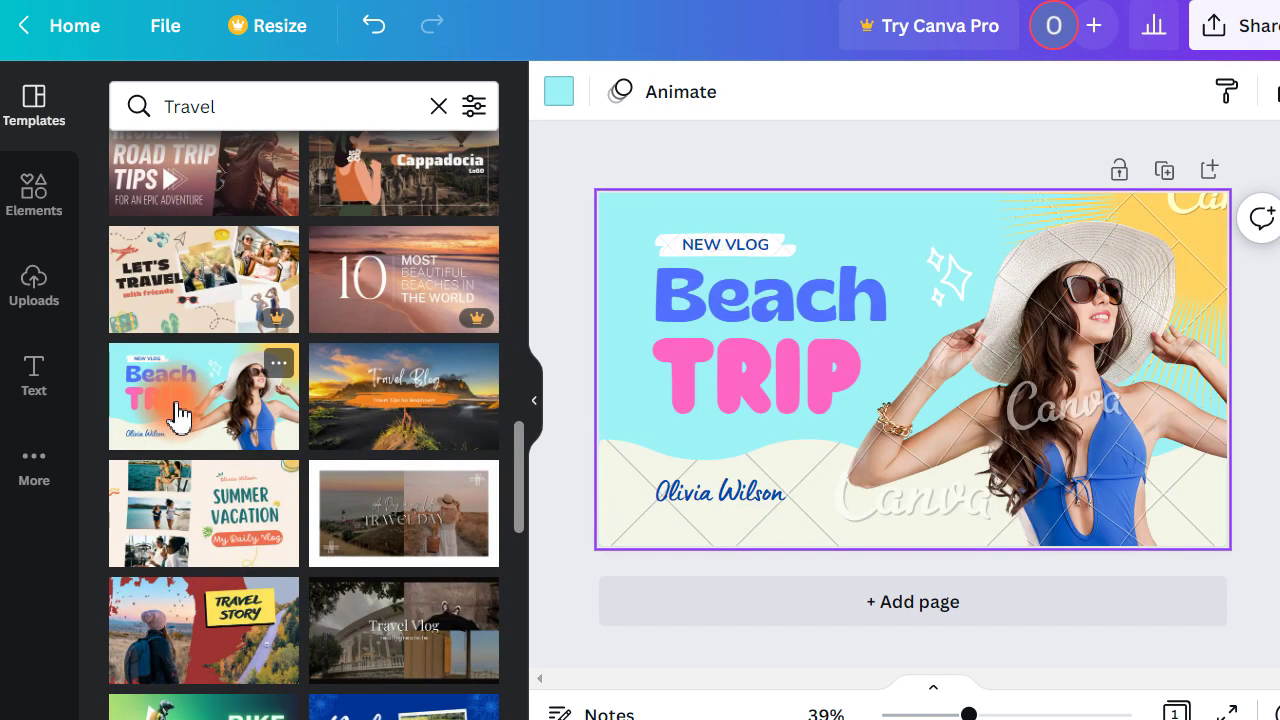
scroll(190, 495, "up", 4)
left_click(203, 421)
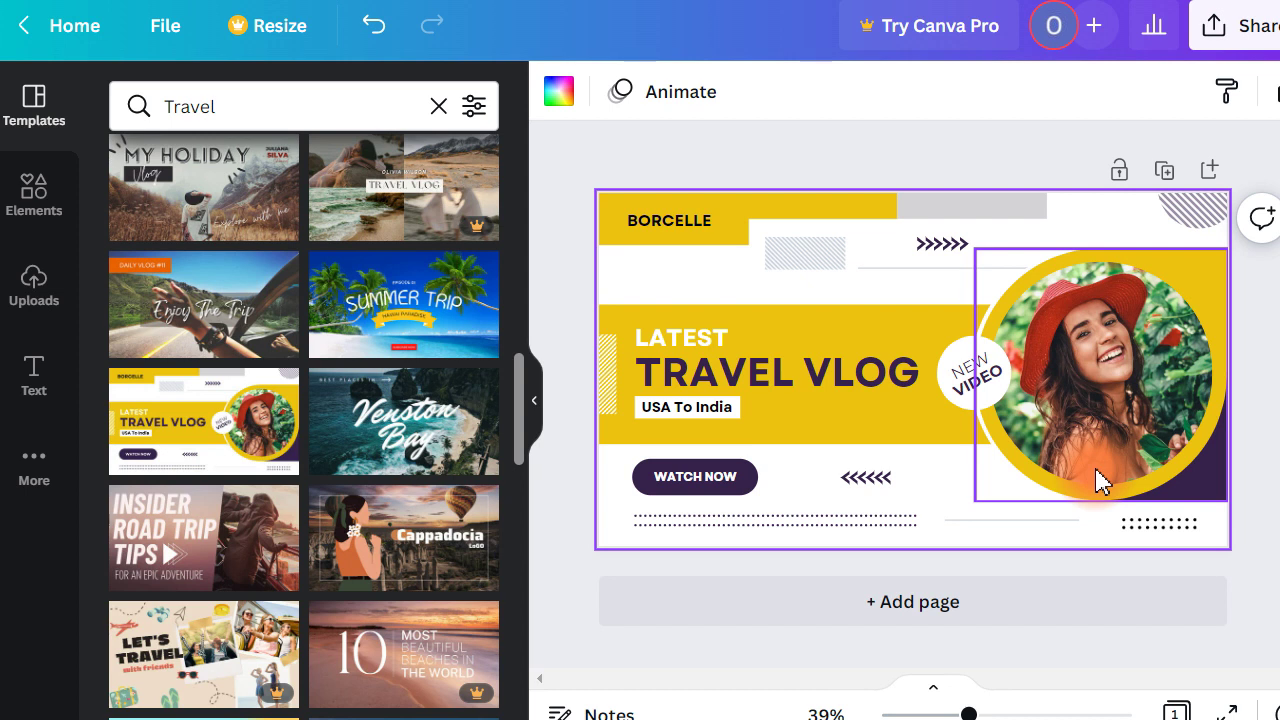
Clear the Travel search to restore the default templates list, then show Elements
left_click(383, 106)
left_click(447, 110)
left_click(55, 113)
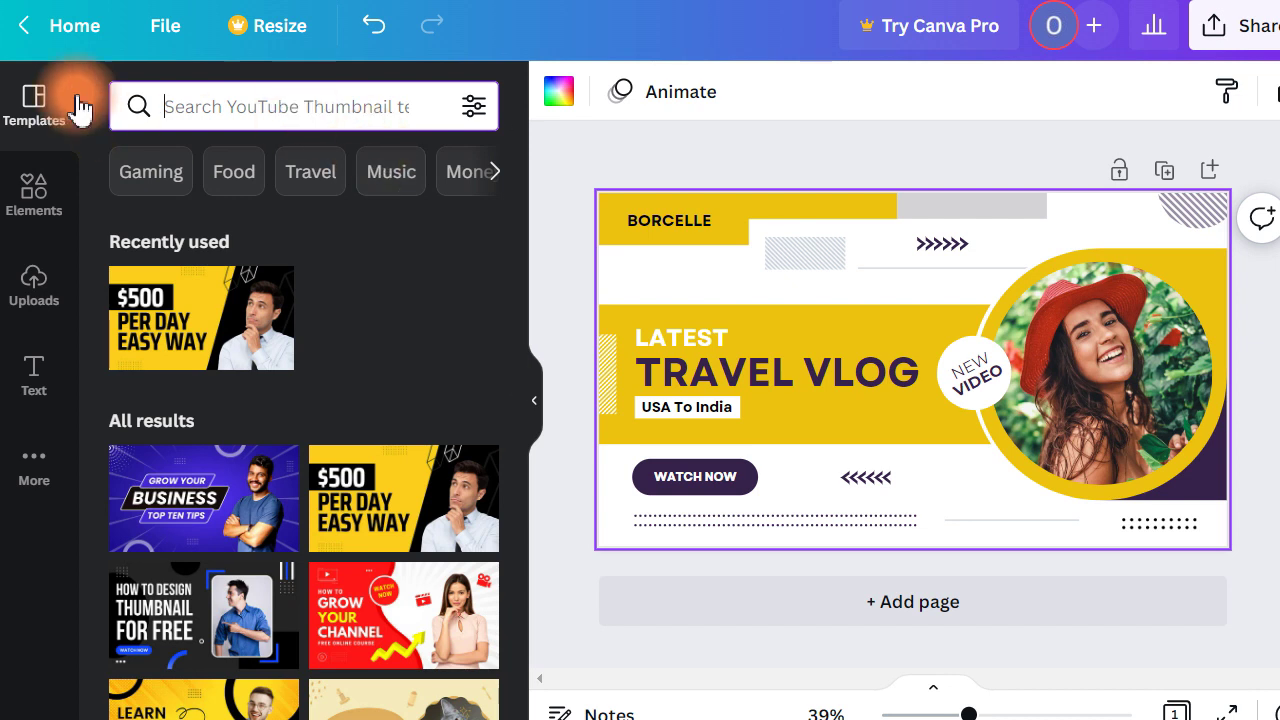
left_click(32, 198)
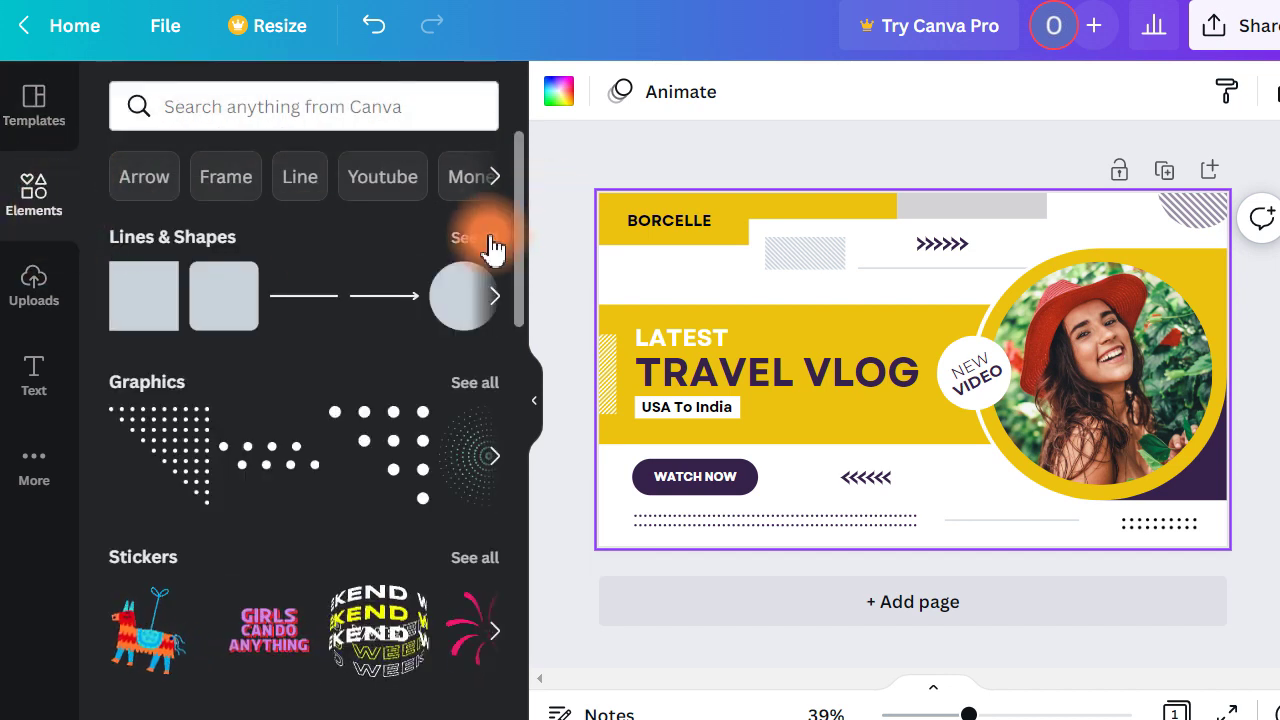
Browse the full Lines & Shapes collection and return to the Elements overview
scroll(523, 186, "down", 3)
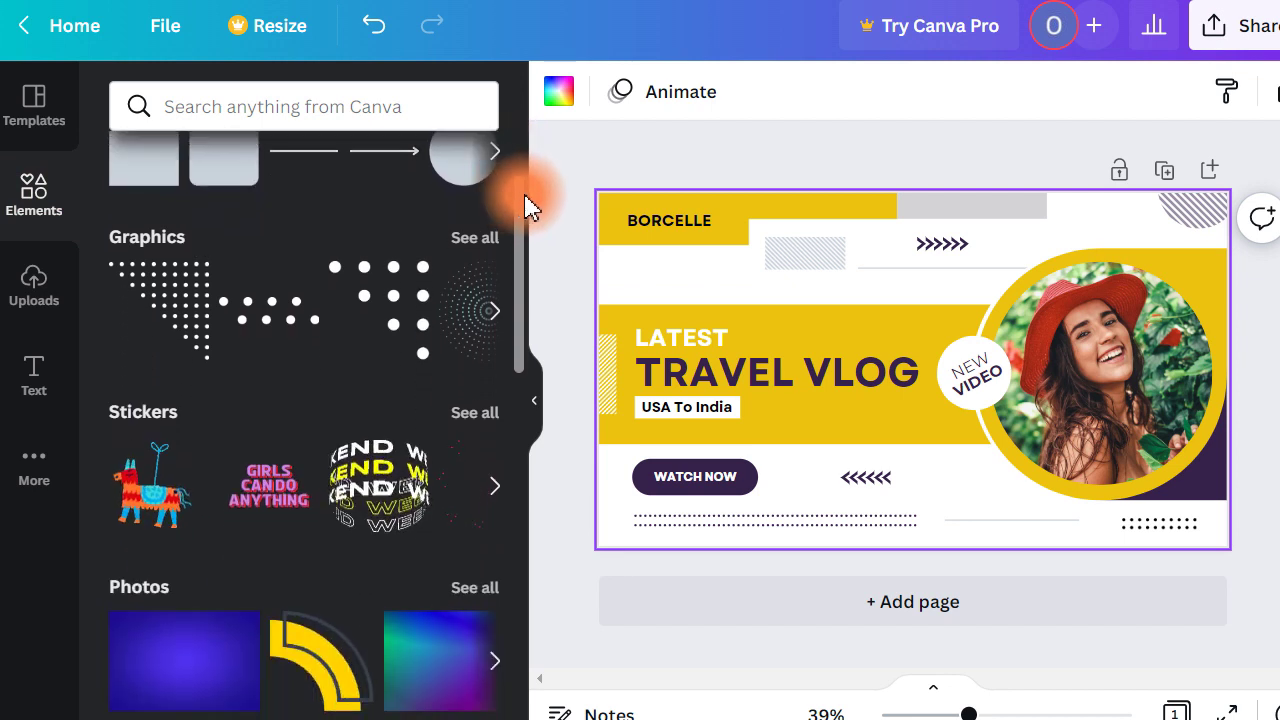
scroll(300, 230, "up", 3)
left_click(468, 232)
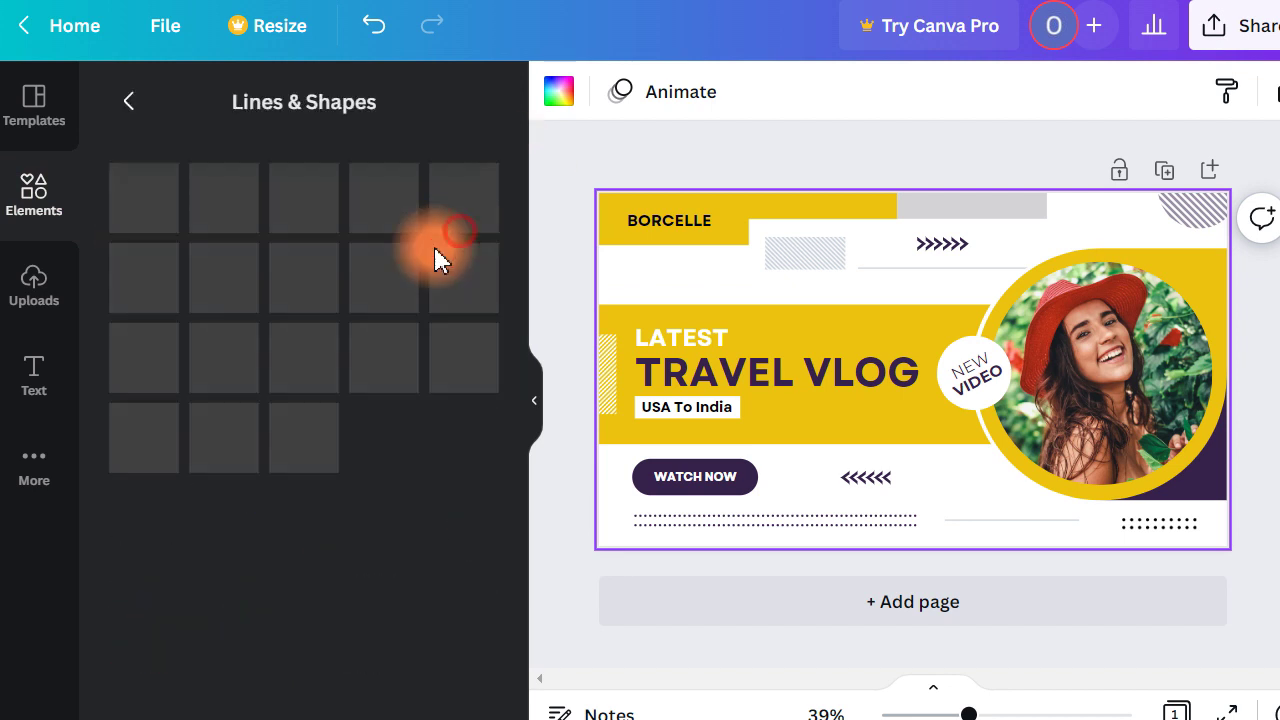
scroll(214, 509, "down", 10)
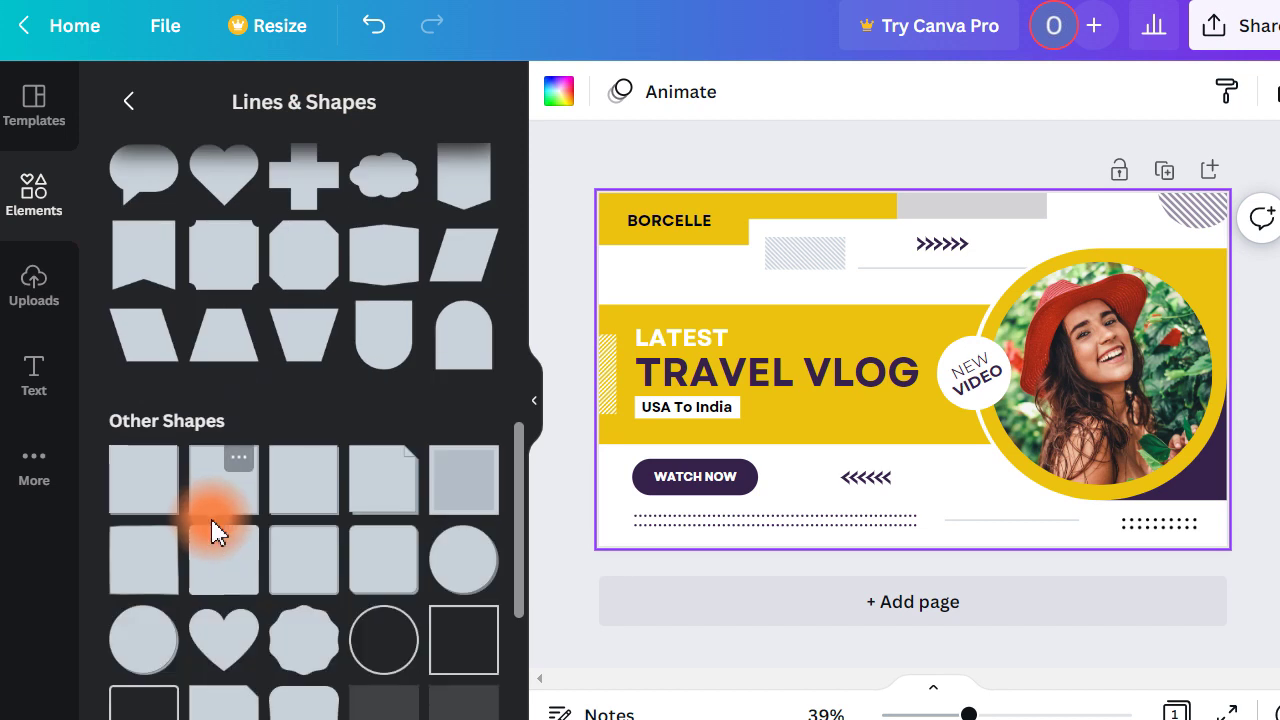
scroll(218, 535, "up", 5)
scroll(214, 535, "up", 5)
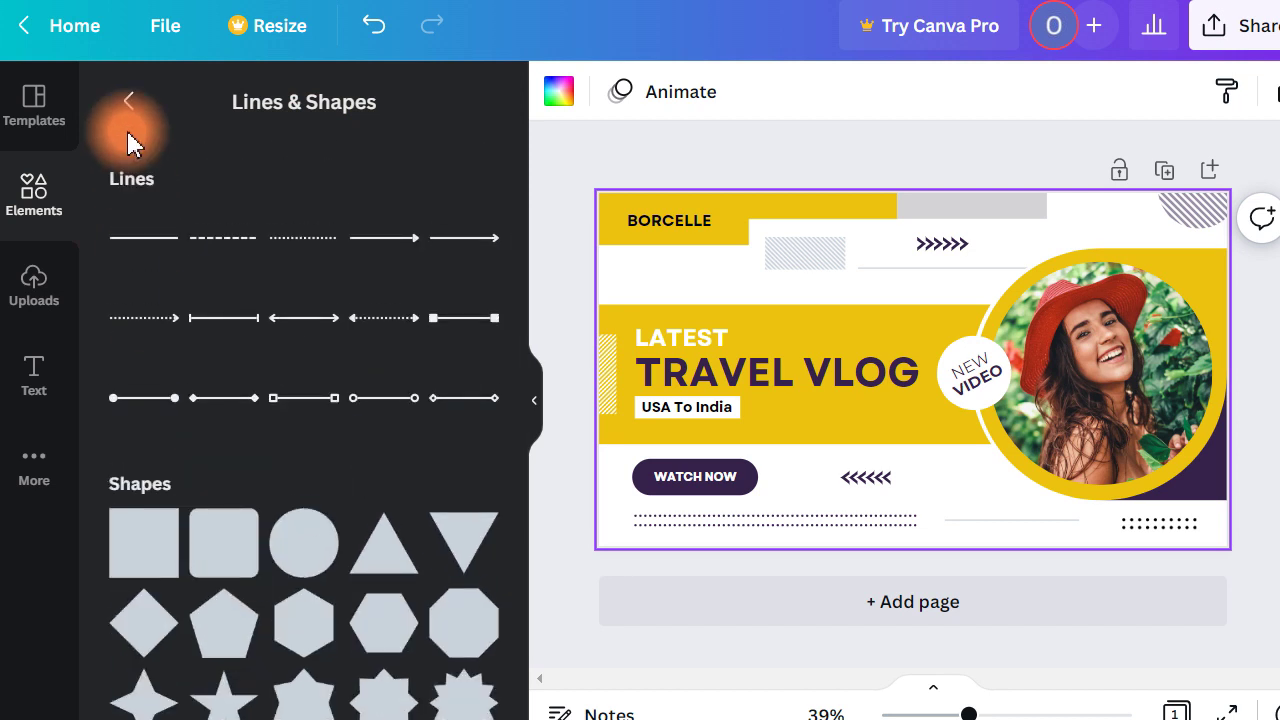
left_click(126, 100)
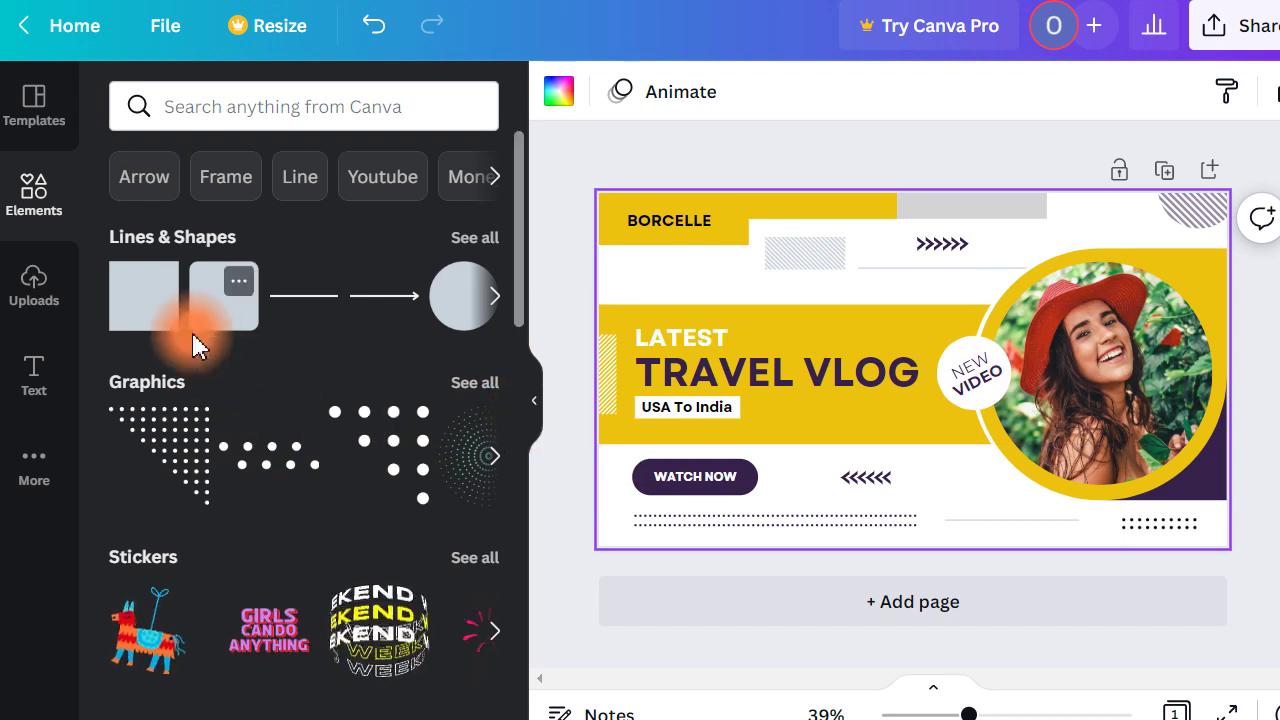
Browse all Graphics, then open the full Stickers collection
scroll(180, 360, "down", 3)
left_click(476, 257)
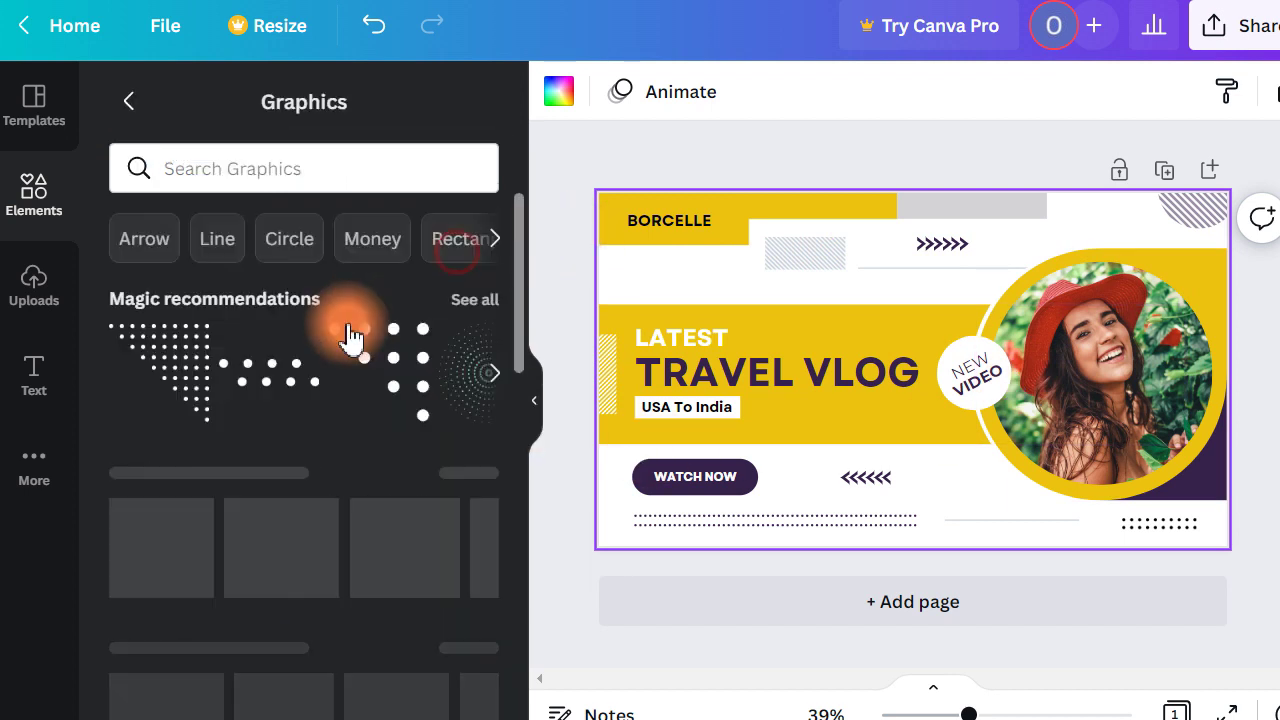
scroll(294, 386, "down", 3)
scroll(300, 480, "down", 4)
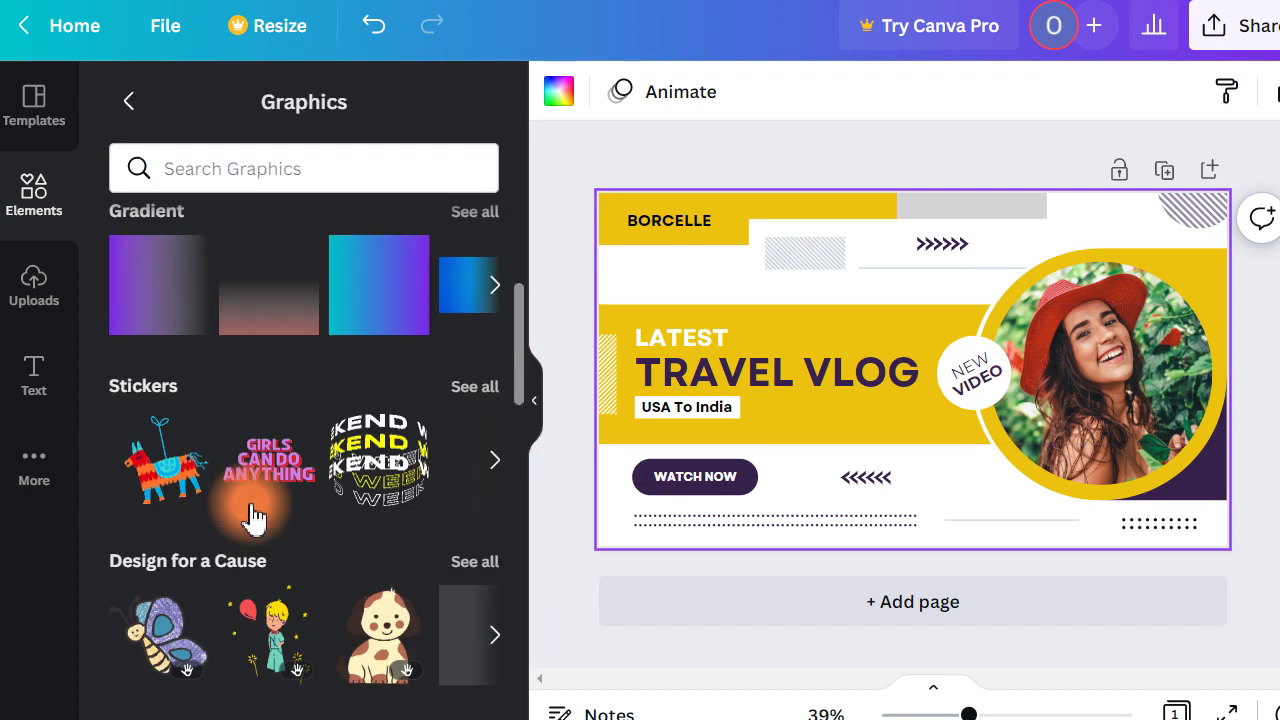
scroll(307, 605, "down", 8)
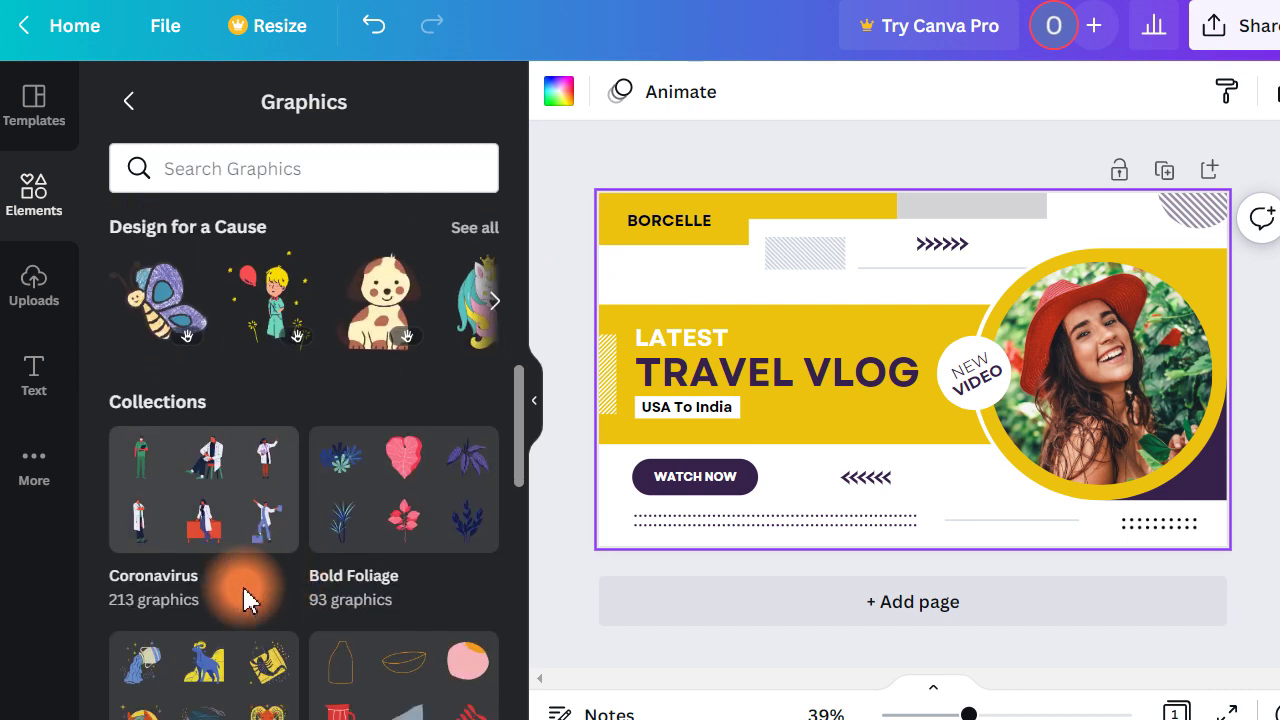
scroll(205, 590, "up", 15)
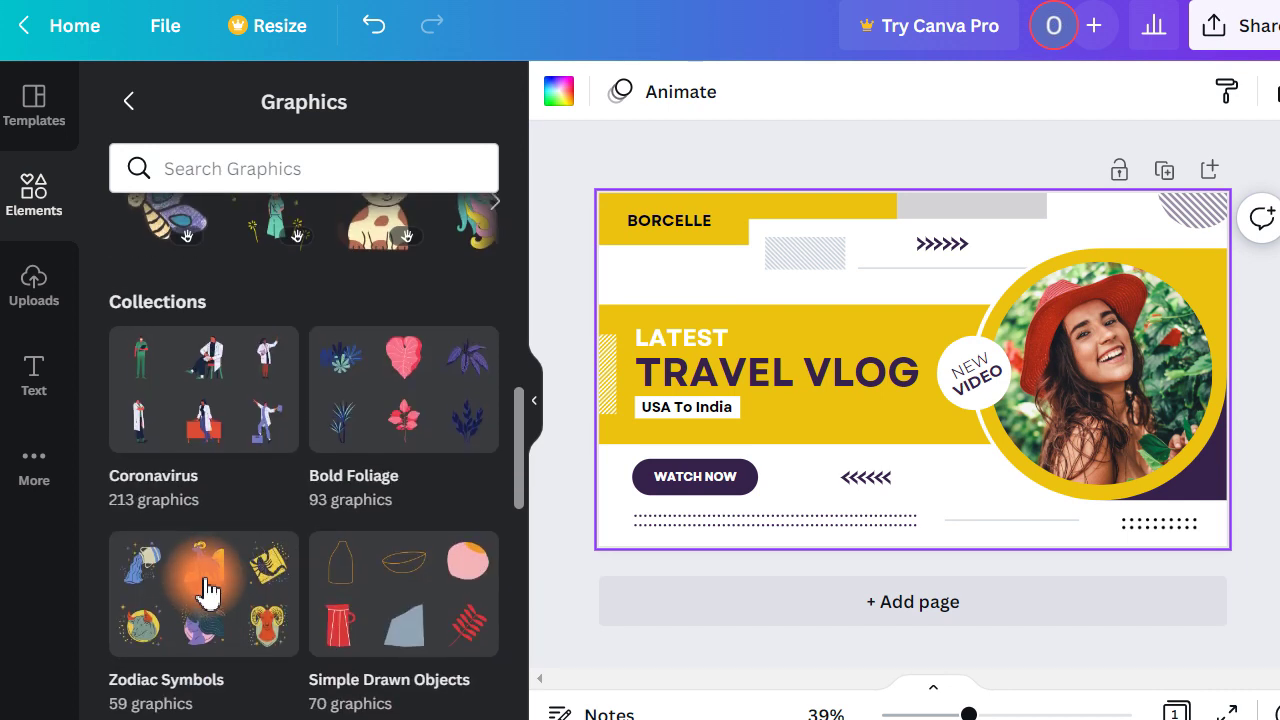
left_click(121, 95)
scroll(280, 471, "down", 3)
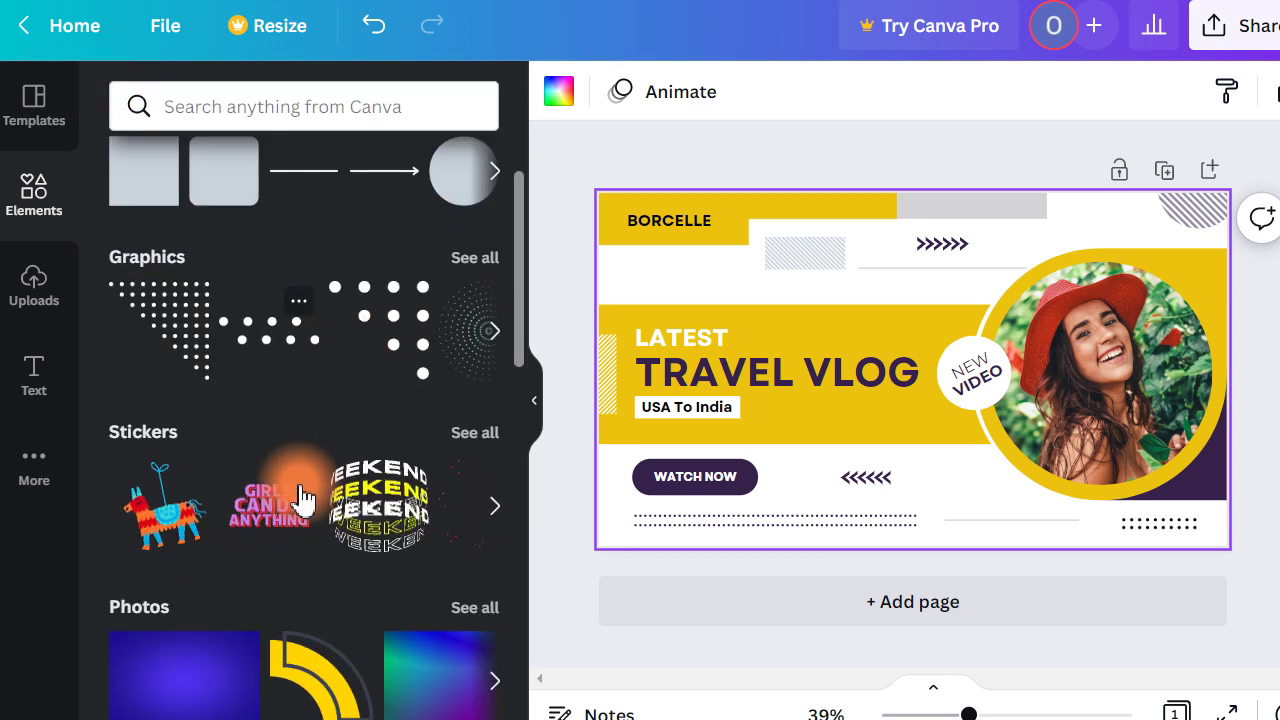
left_click(478, 309)
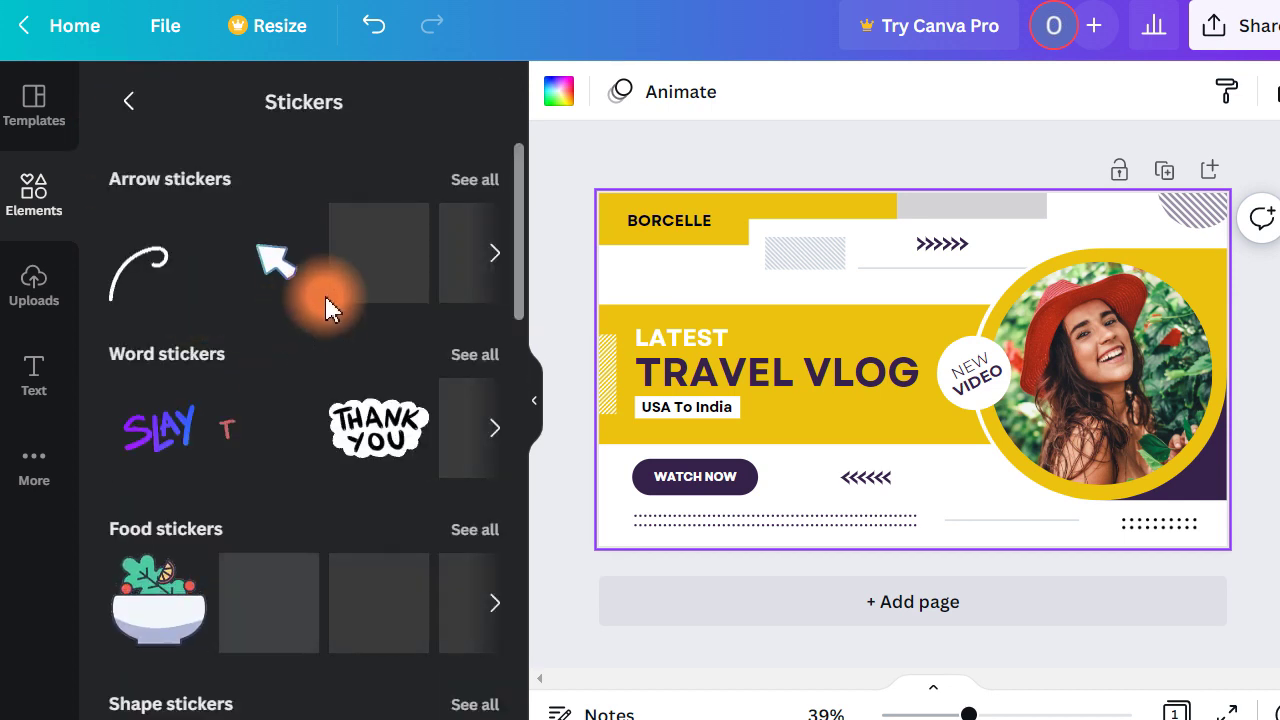
Add the purple-blue SLAY word sticker to the thumbnail and return to the Elements overview
left_click(745, 366)
left_click(222, 440)
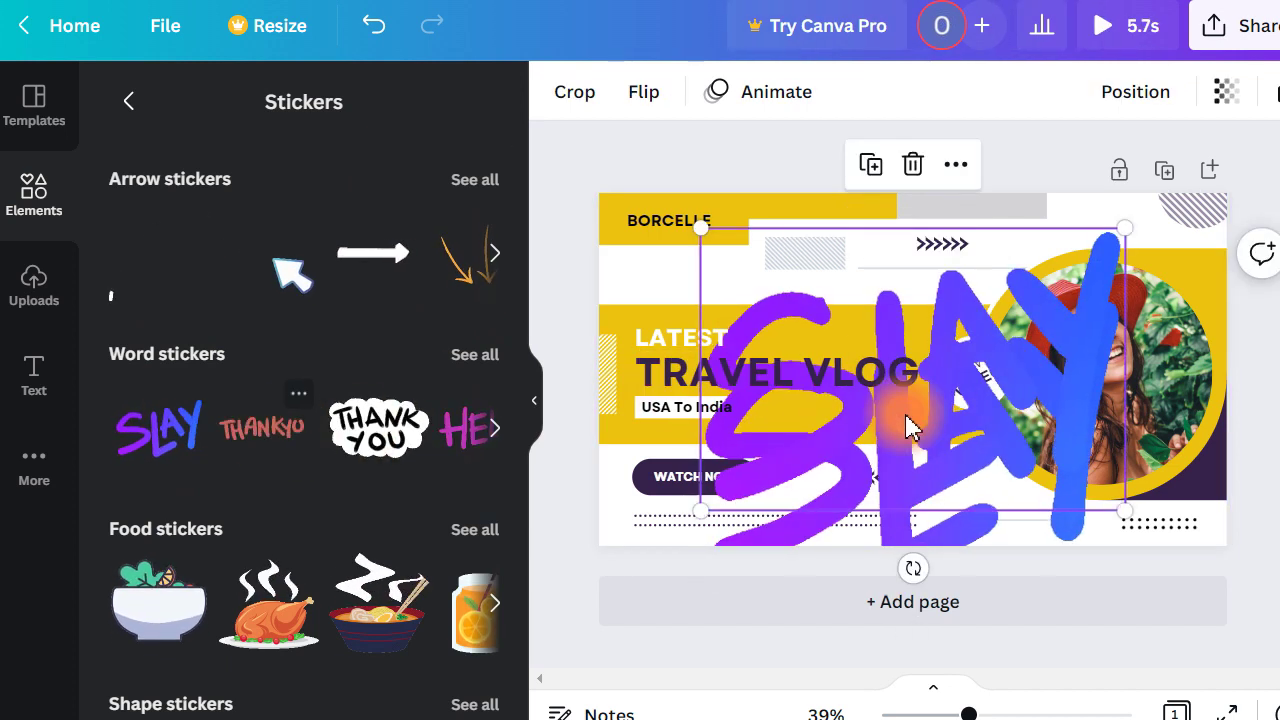
right_click(978, 441)
left_click(748, 370)
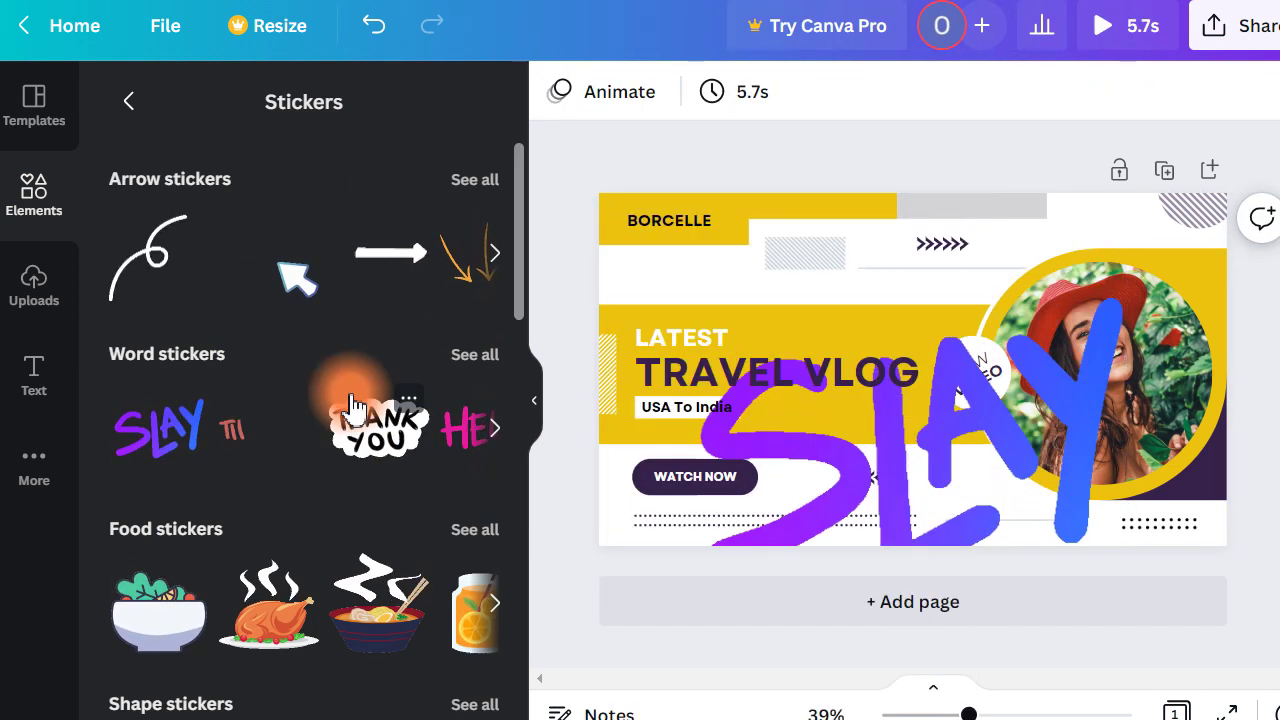
scroll(190, 280, "down", 4)
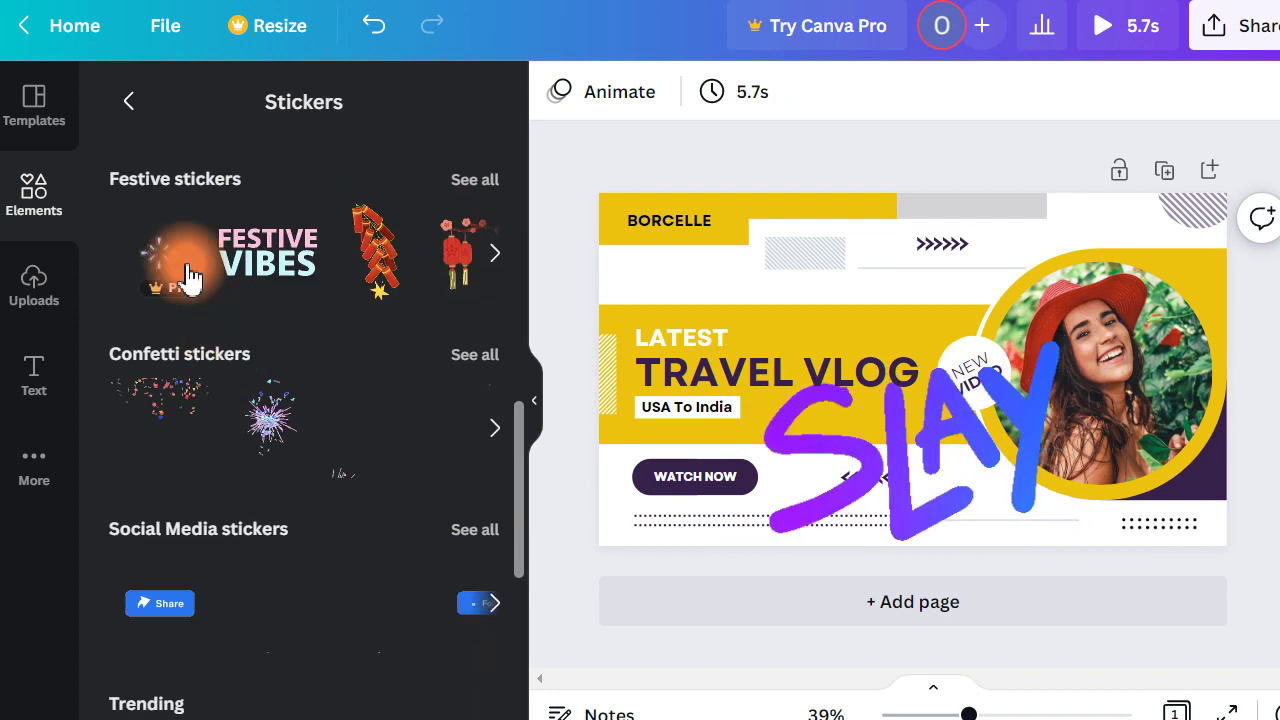
left_click(120, 108)
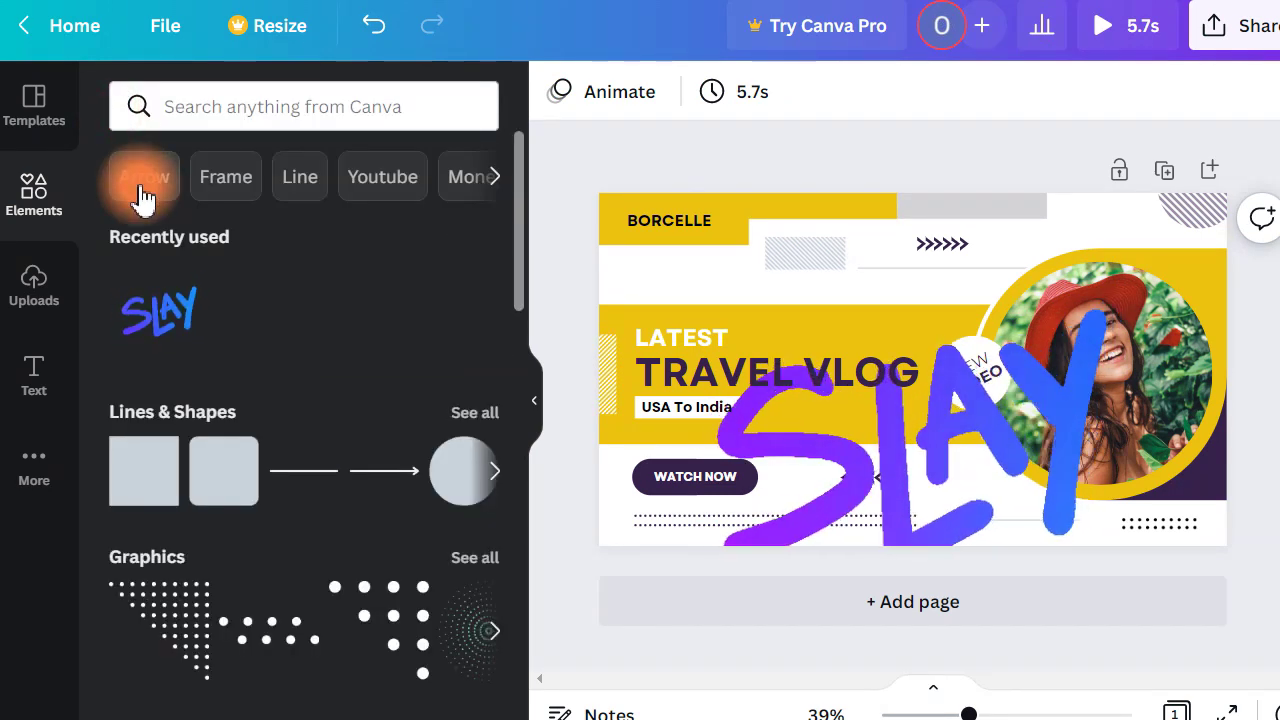
scroll(165, 300, "down", 9)
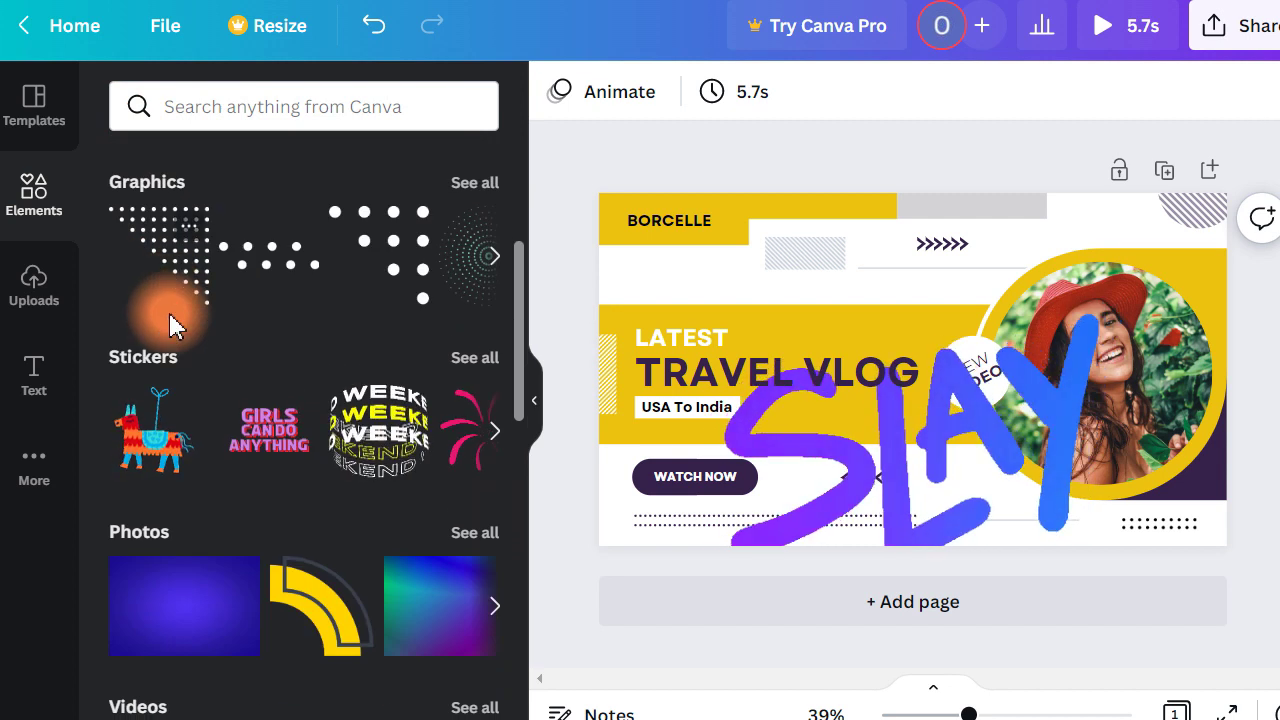
scroll(171, 376, "up", 2)
scroll(170, 380, "down", 2)
scroll(170, 382, "up", 10)
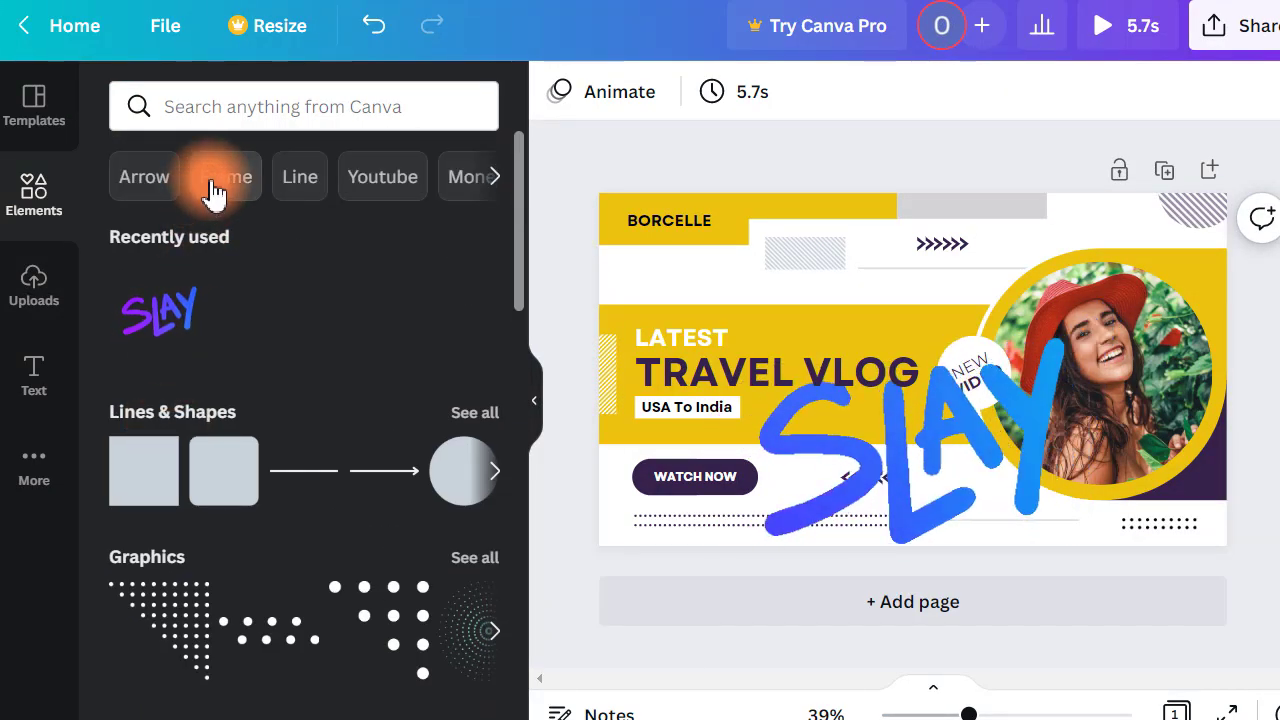
Search Elements for 'Frame' and scroll through the alphabet-letter frame results
left_click(214, 177)
scroll(250, 450, "down", 5)
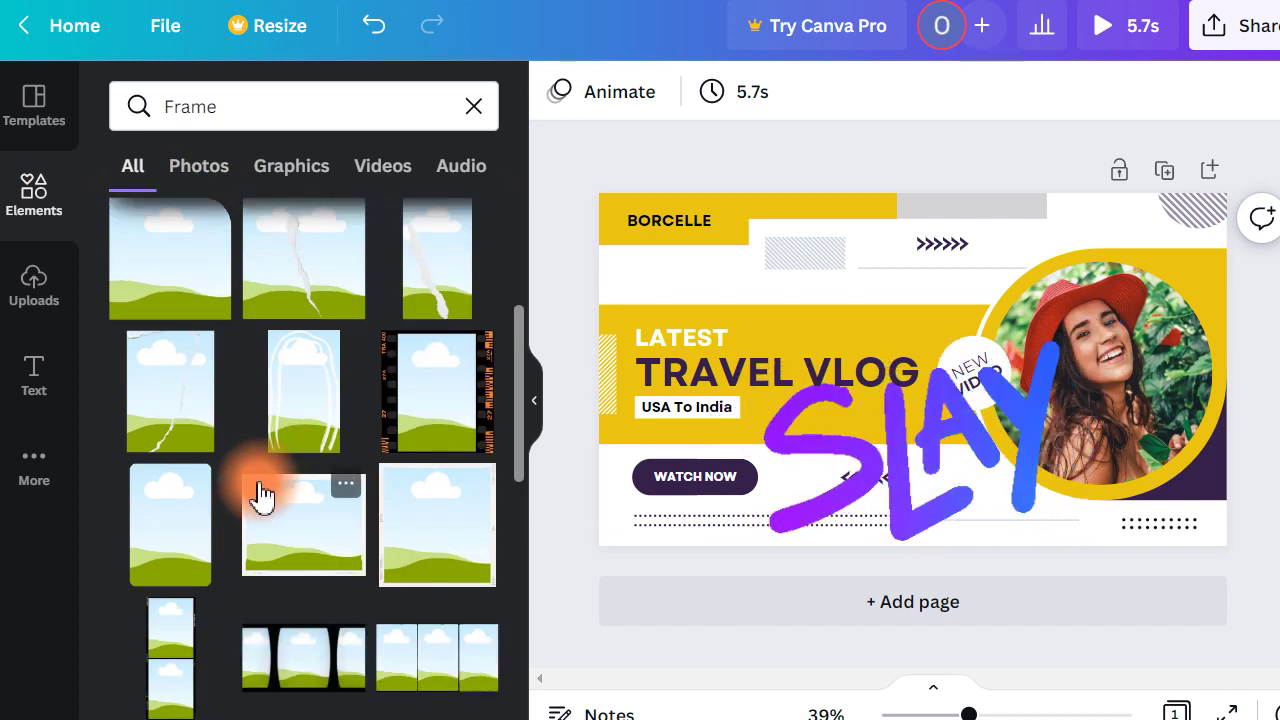
scroll(258, 495, "down", 5)
scroll(220, 500, "down", 8)
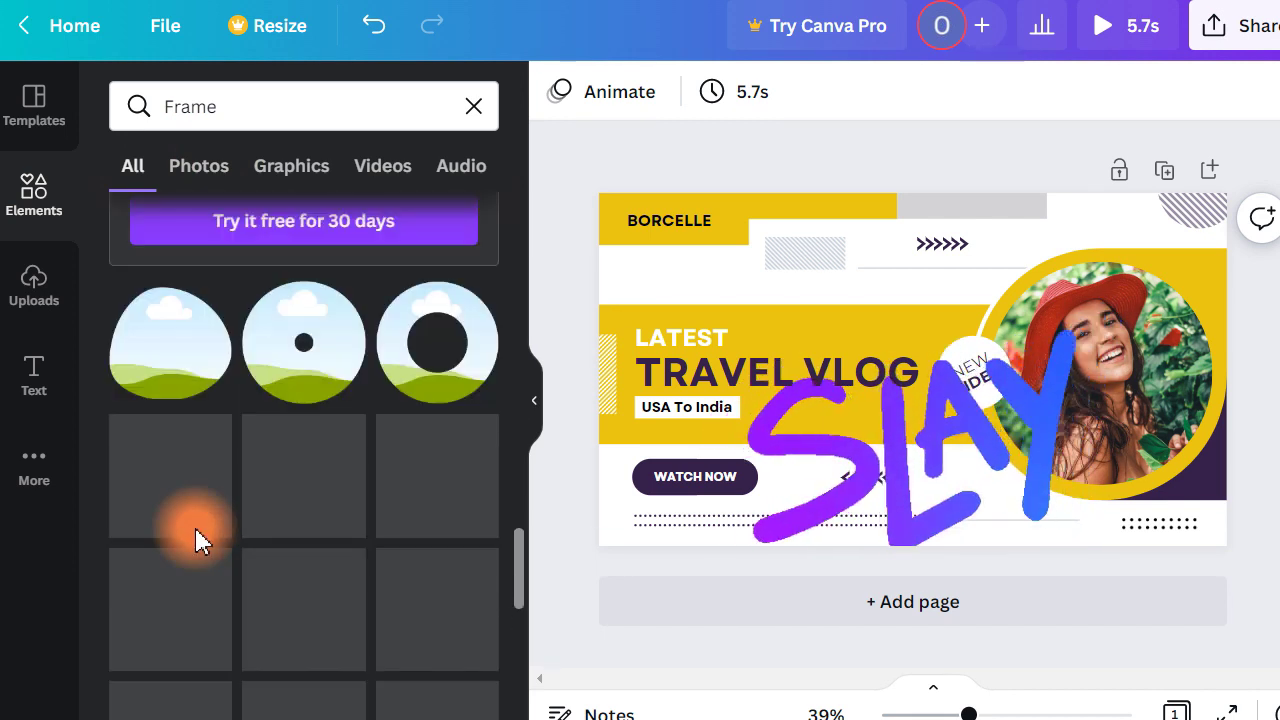
scroll(197, 540, "down", 5)
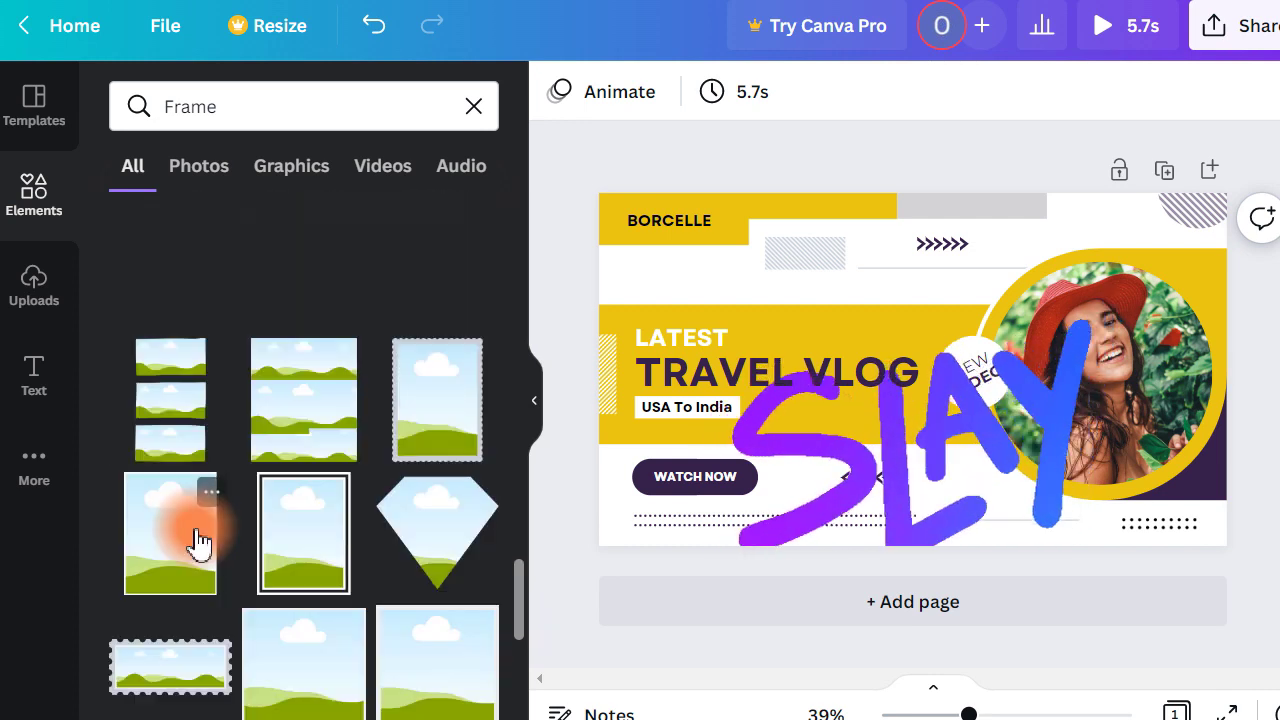
scroll(198, 540, "up", 6)
Delete the SLAY sticker from the design and keep browsing the frame results
left_click(910, 470)
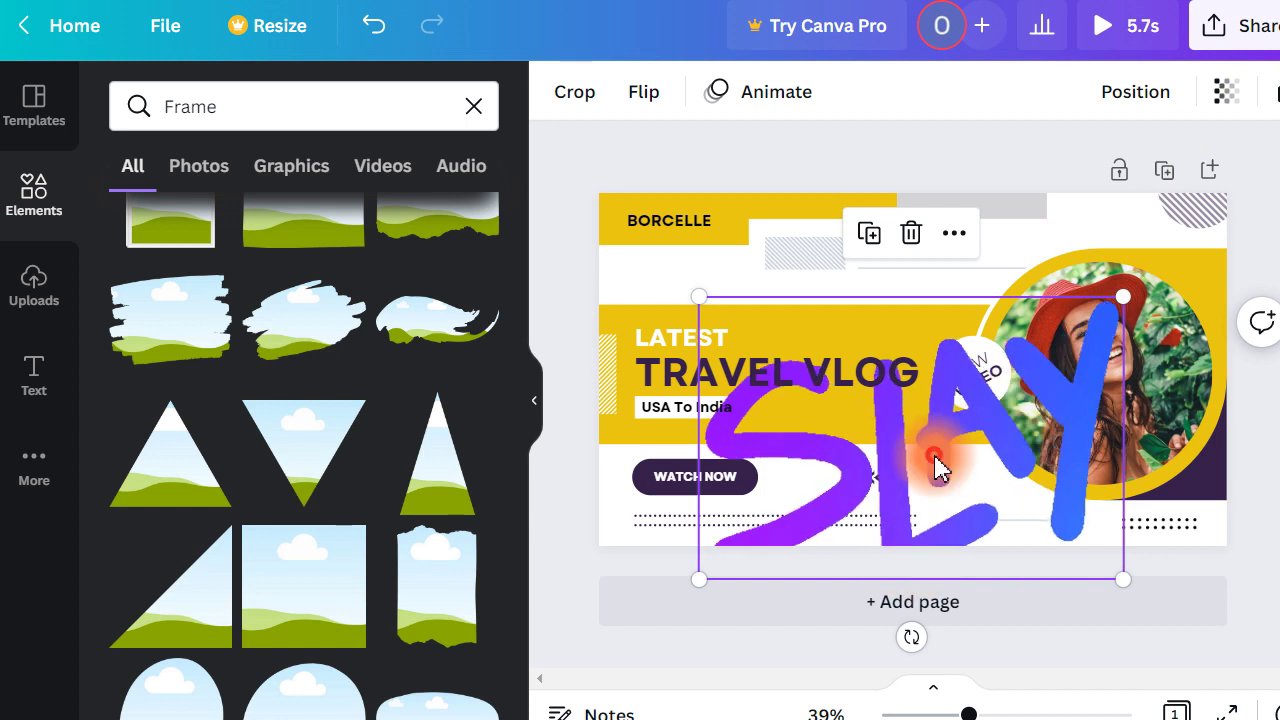
right_click(937, 465)
key("Delete")
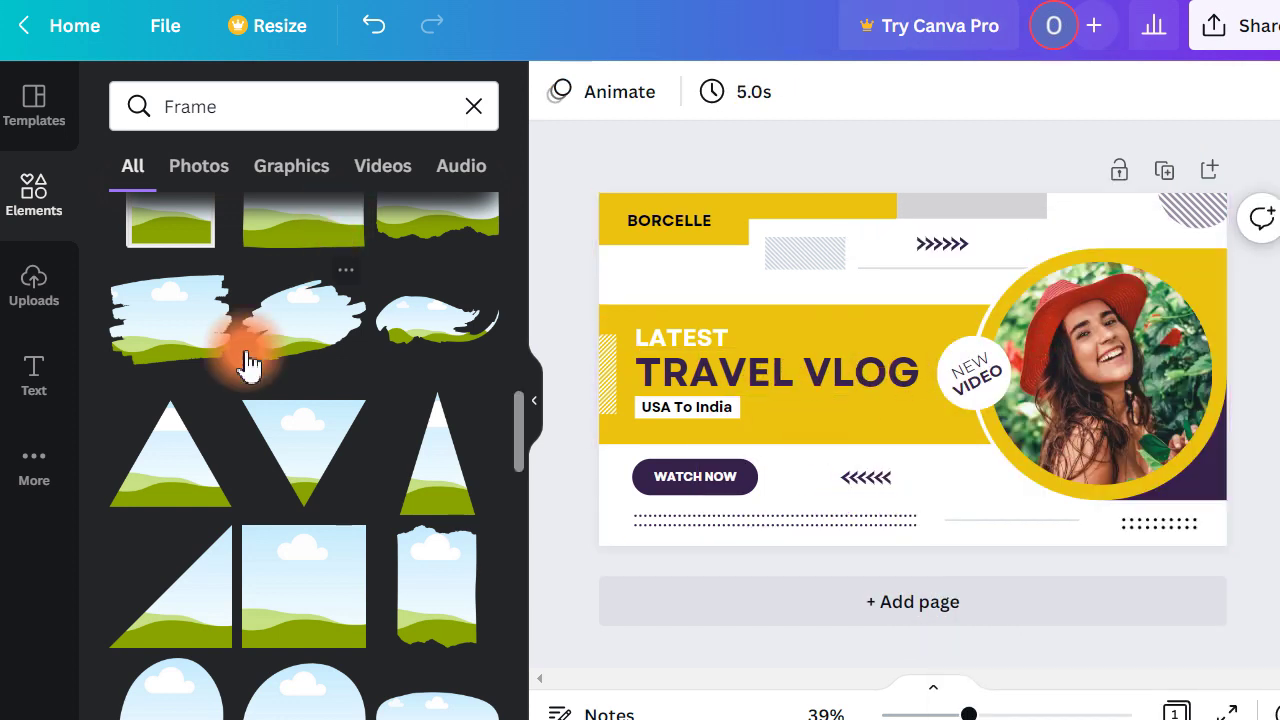
scroll(223, 443, "down", 8)
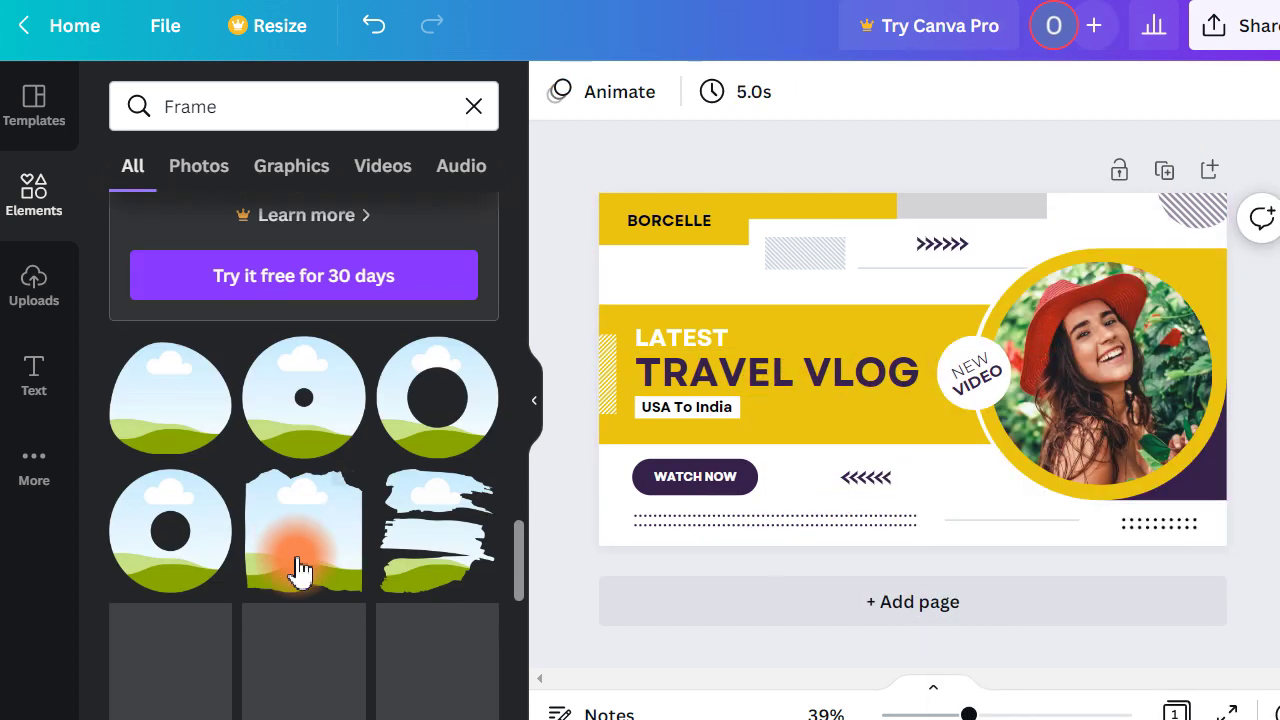
scroll(300, 570, "down", 10)
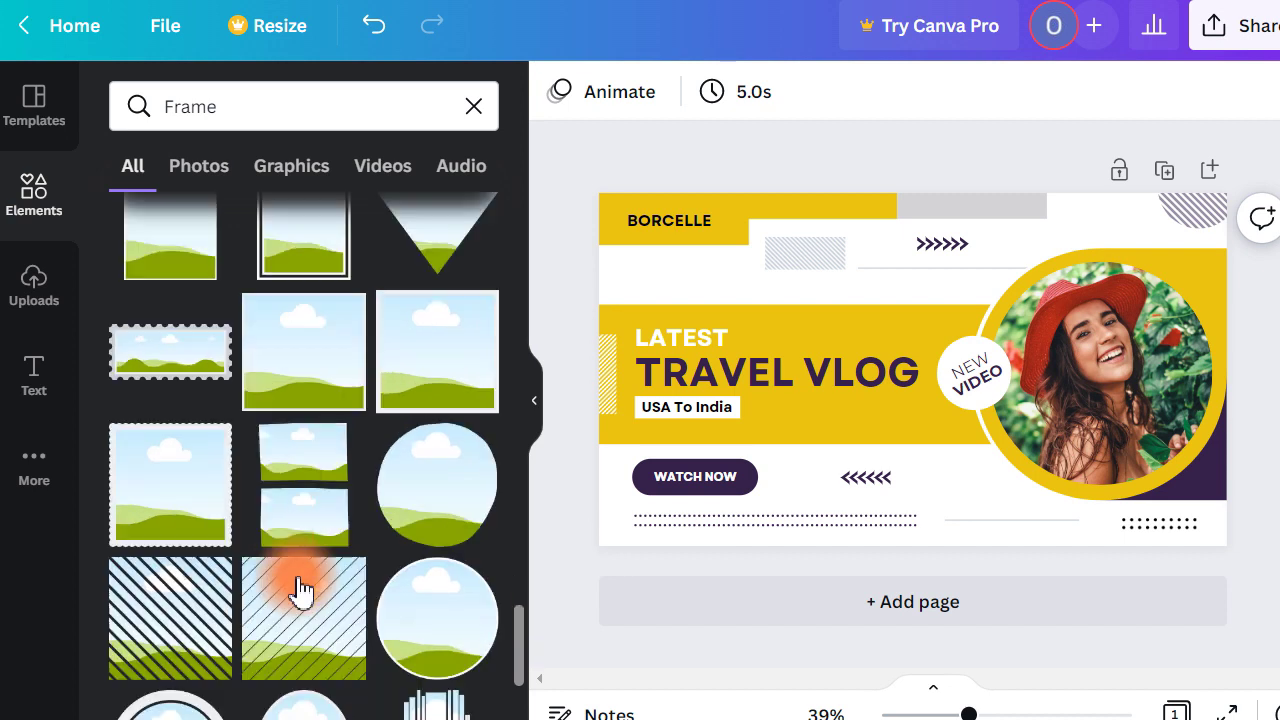
scroll(300, 590, "down", 10)
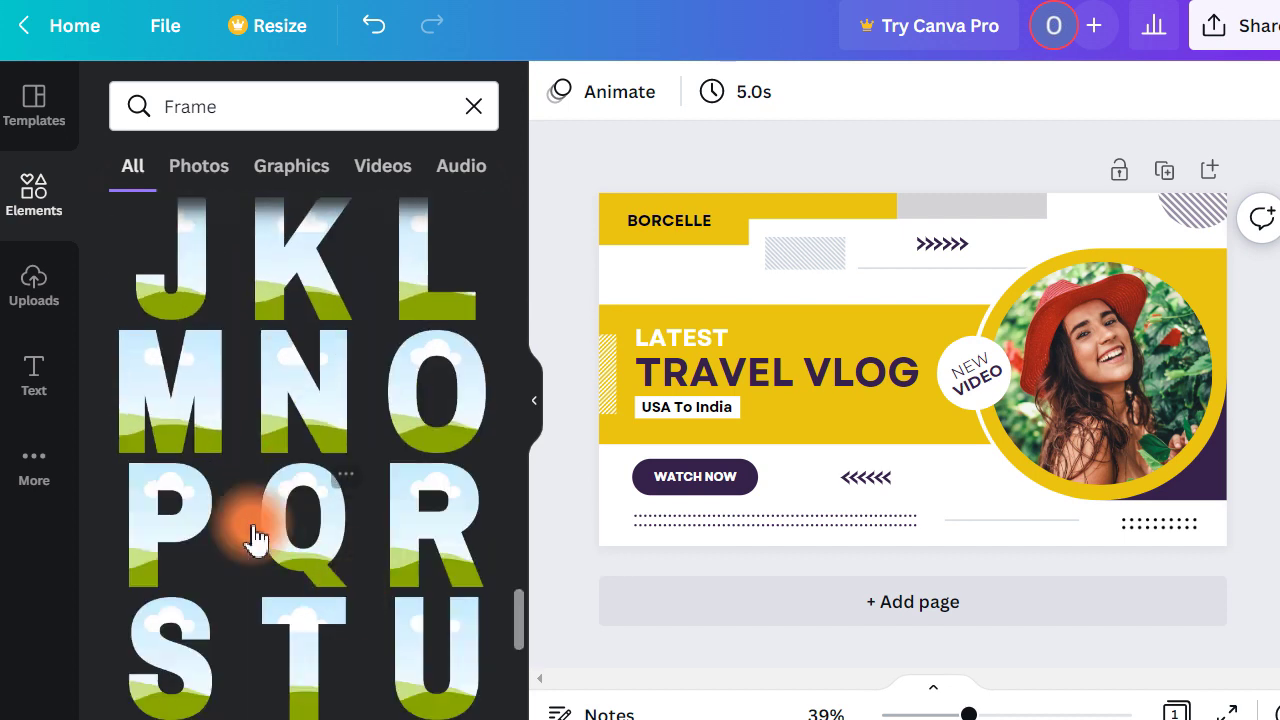
scroll(250, 540, "down", 3)
scroll(488, 620, "up", 4)
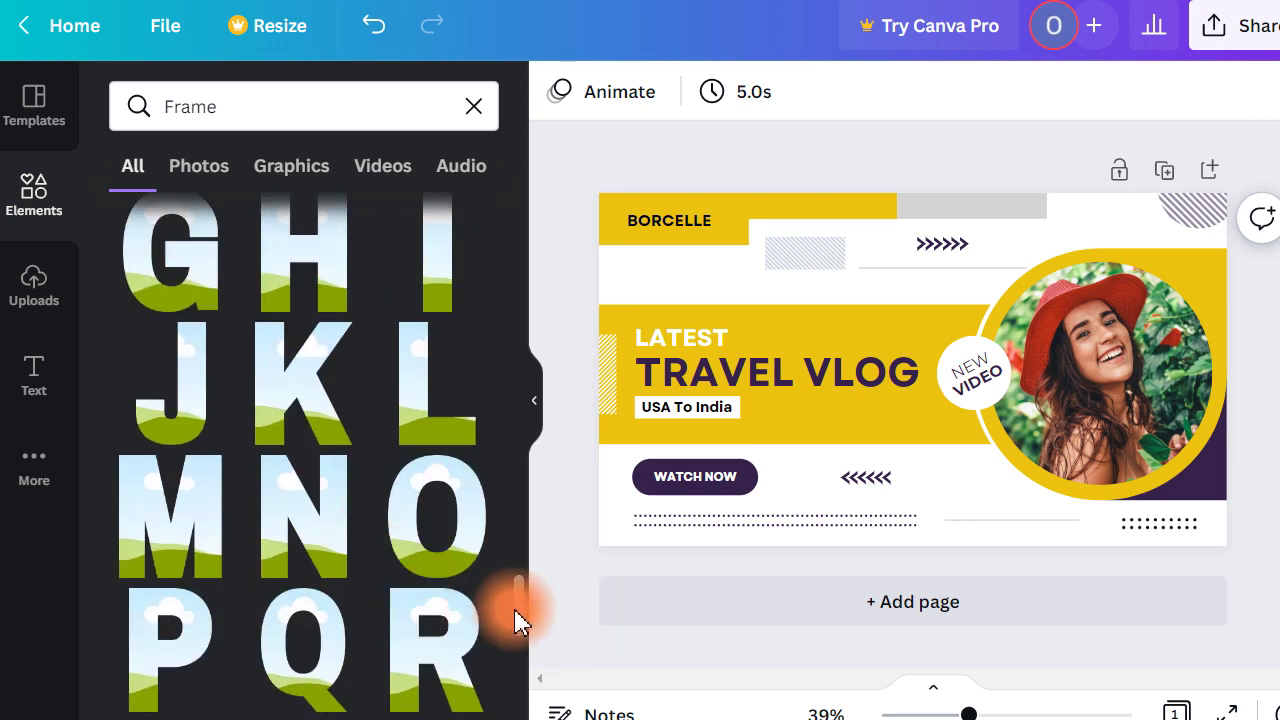
Pull the photo out of the circular frame and delete it
left_click(1094, 320)
left_click_drag(1094, 320, 1100, 429)
key("Delete")
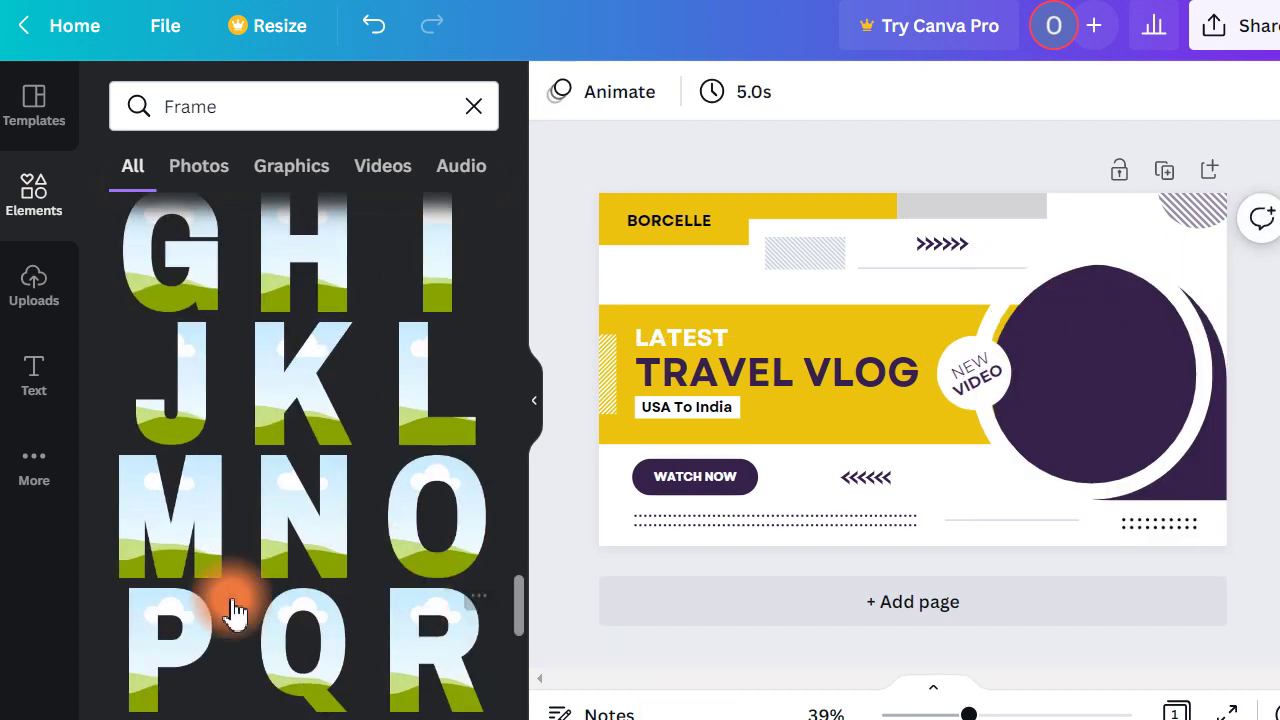
scroll(232, 610, "up", 2)
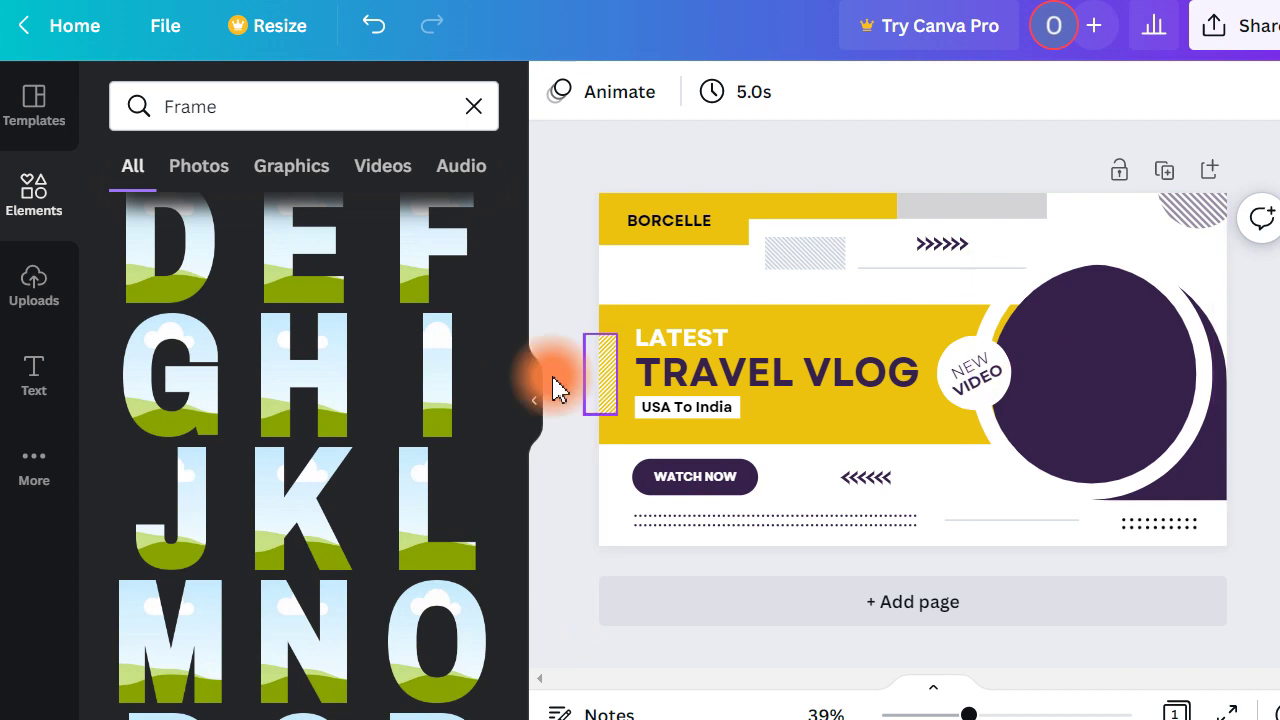
left_click_drag(518, 585, 537, 263)
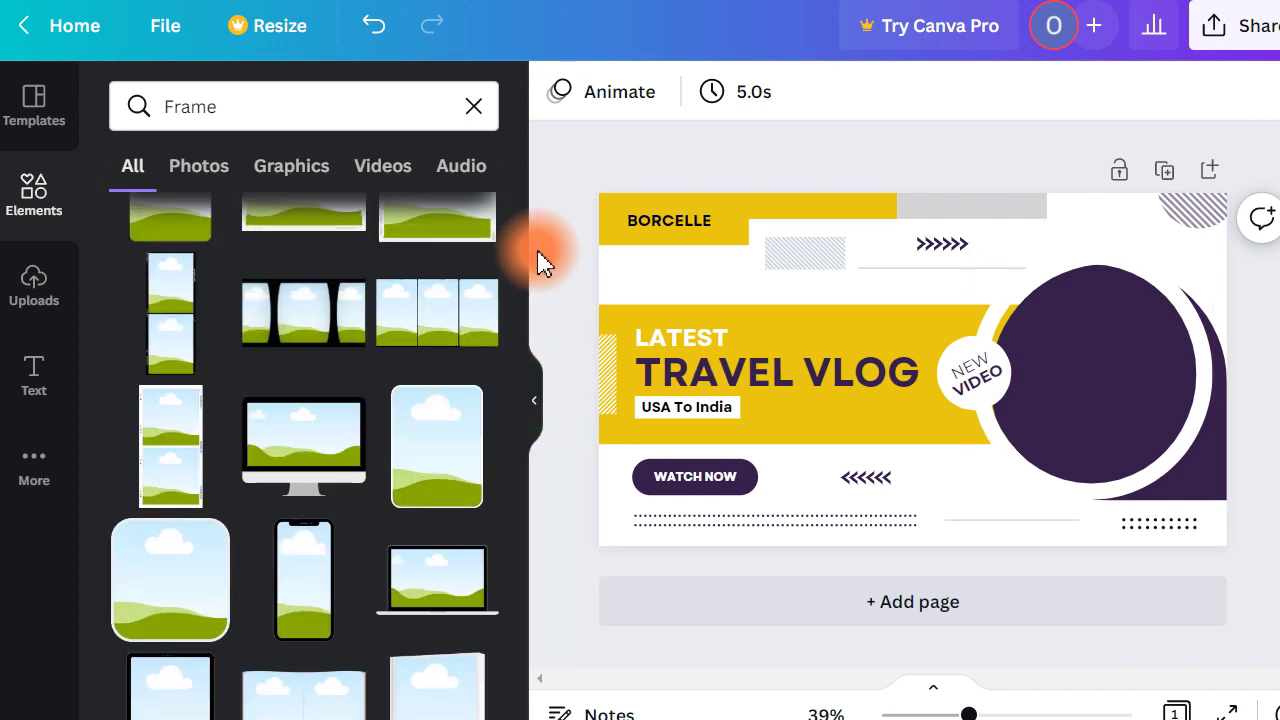
Add a rounded-corner photo frame over the dark purple circle and delete the circle
left_click(150, 570)
left_click_drag(943, 337, 1121, 347)
left_click(1128, 294)
left_click(1143, 271)
left_click(1131, 285)
key("Delete")
Resize and position the rounded photo frame to fill the right side of the page
left_click_drag(1094, 346, 1100, 286)
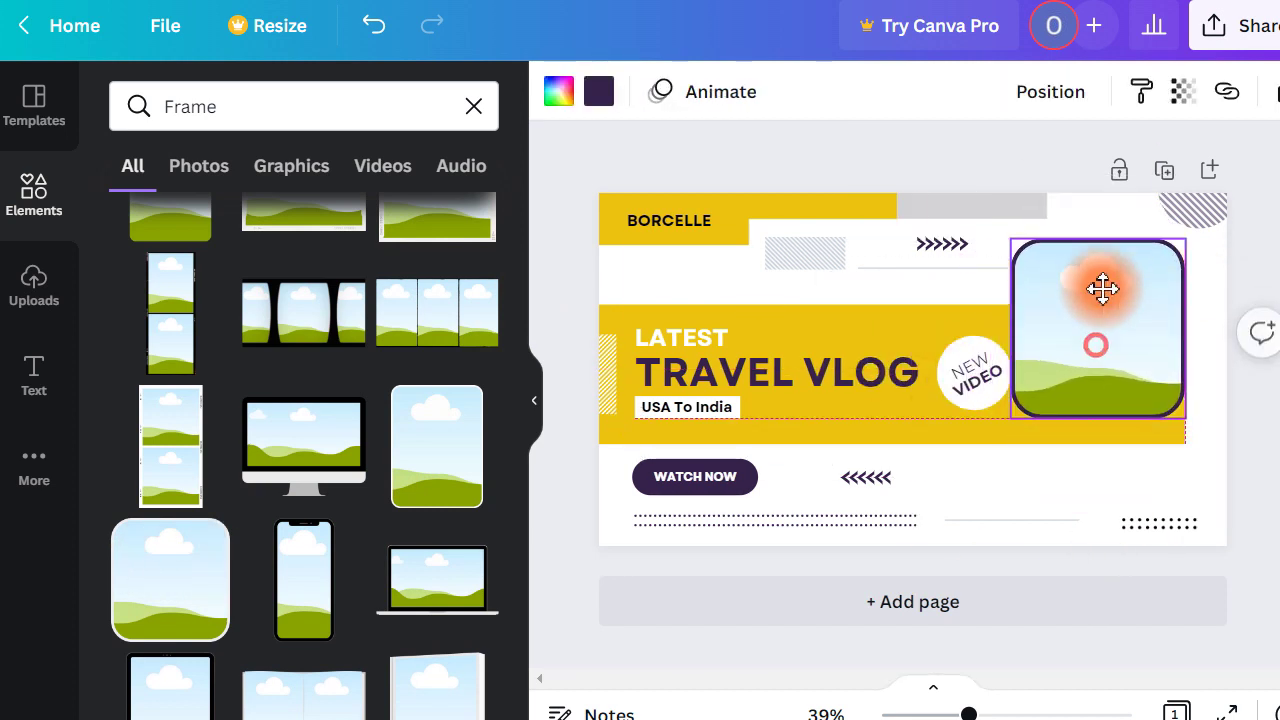
left_click_drag(1171, 414, 1279, 538)
left_click_drag(1171, 406, 1144, 396)
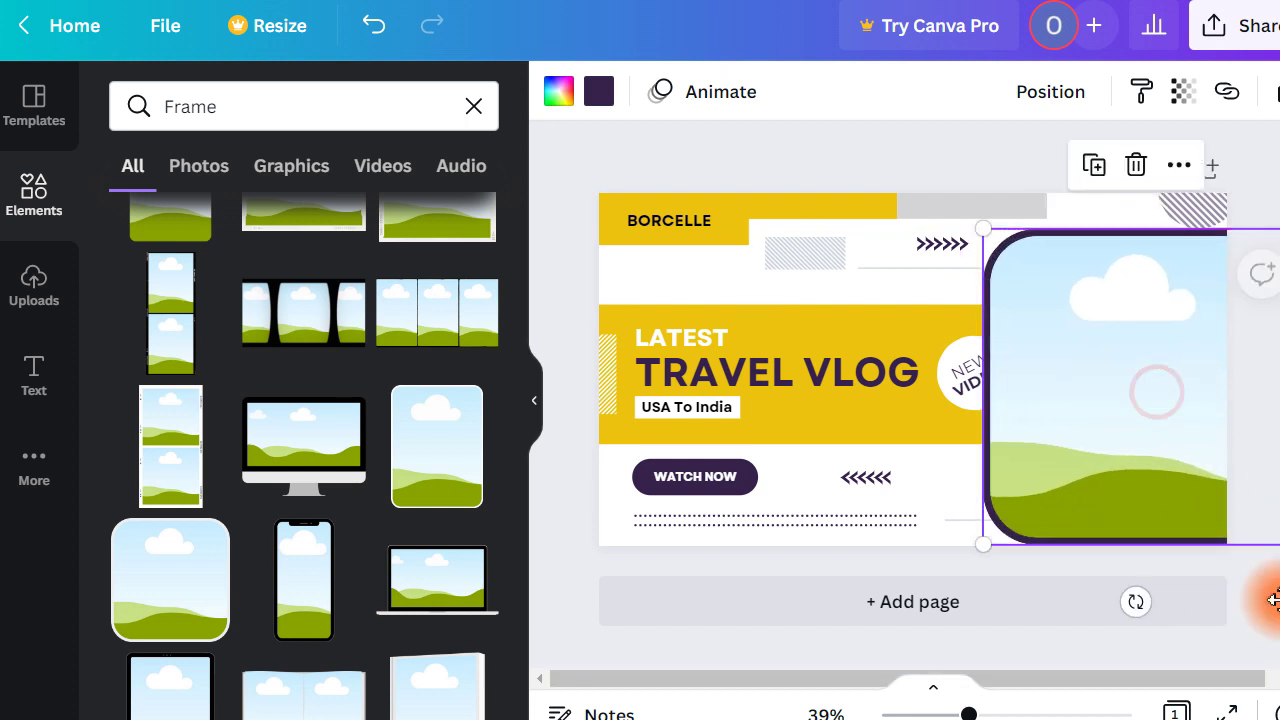
left_click_drag(1278, 541, 1200, 500)
left_click_drag(1143, 414, 1078, 415)
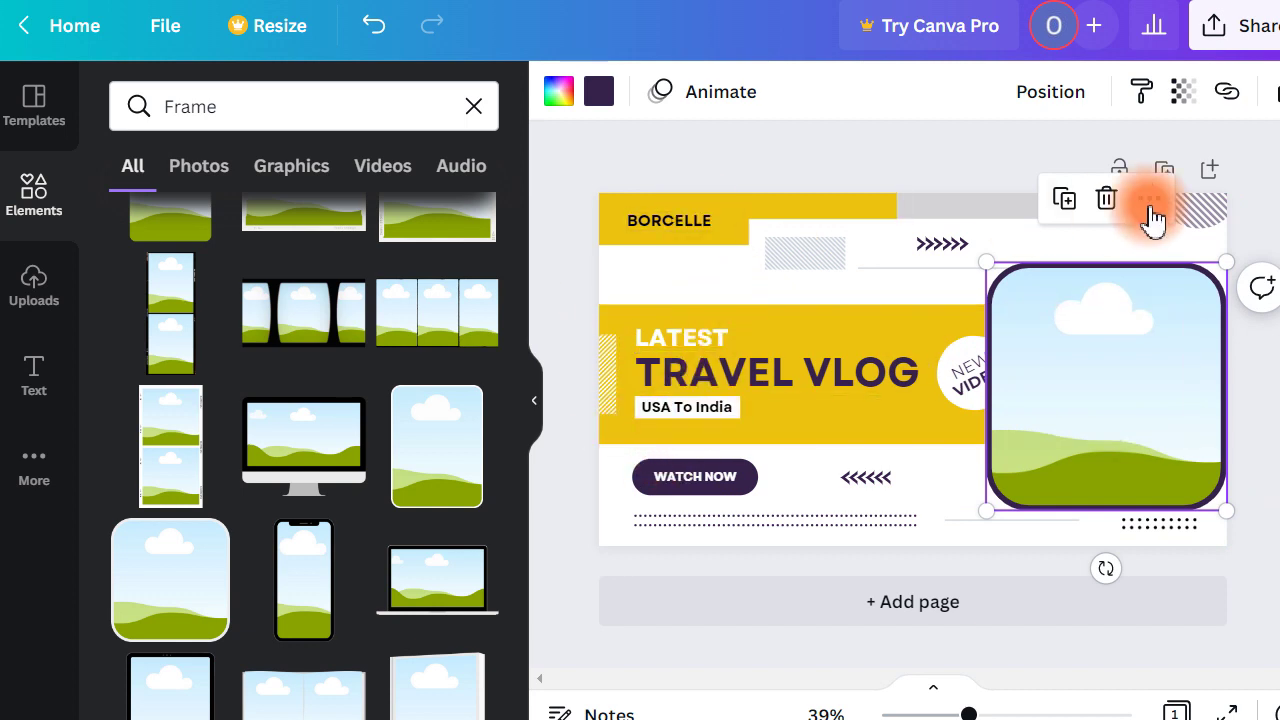
left_click(873, 288)
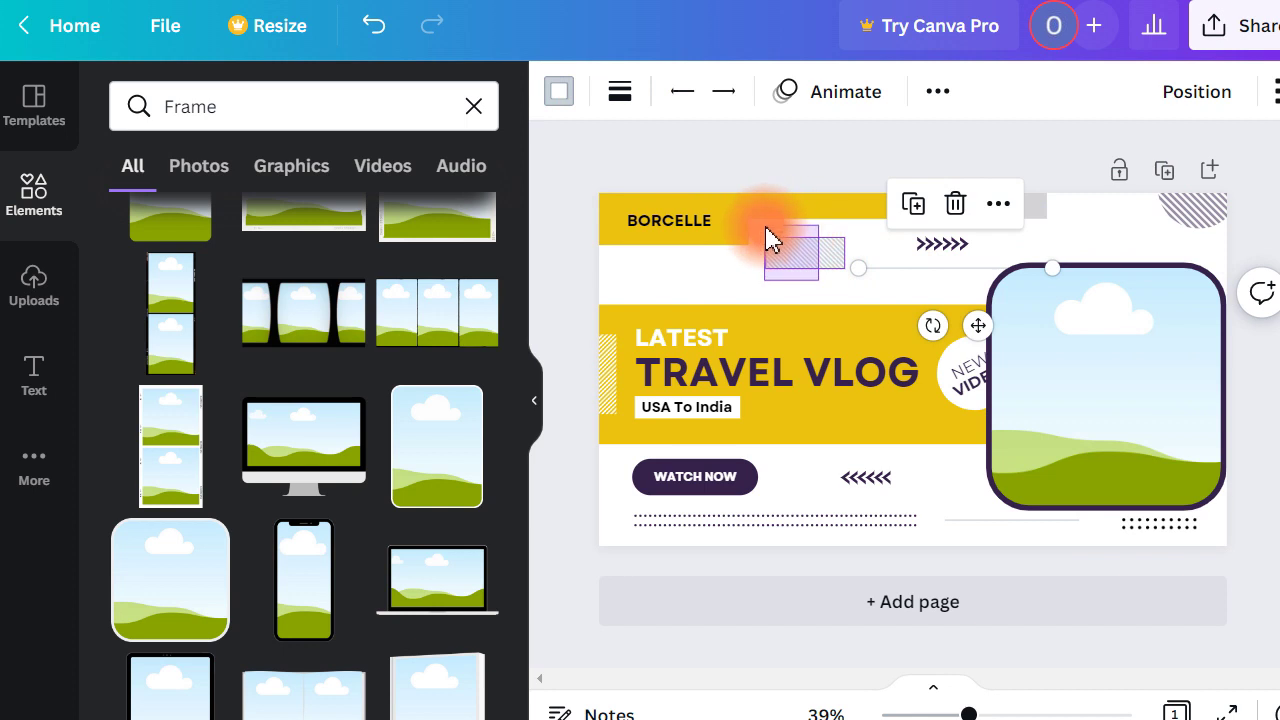
Delete the striped rectangle, the chevron decoration, and the WATCH NOW button with its dotted line
right_click(812, 250)
left_click(806, 176)
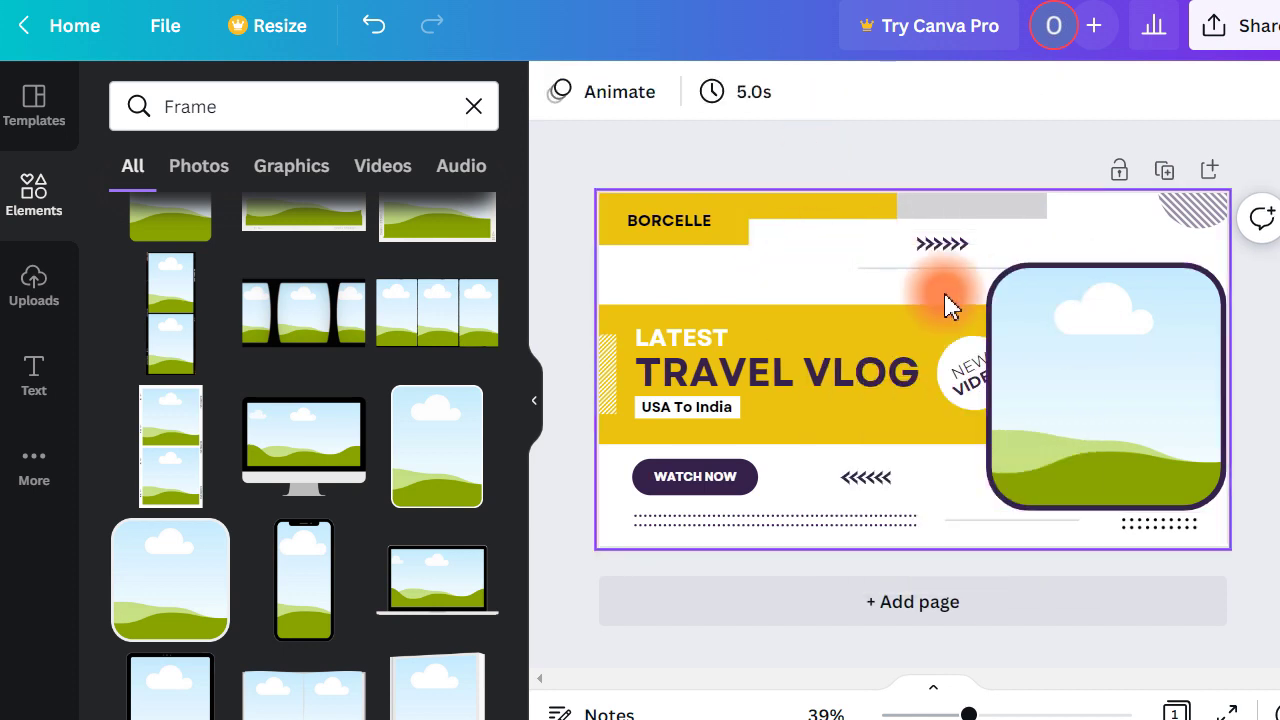
left_click(926, 237)
left_click(953, 174)
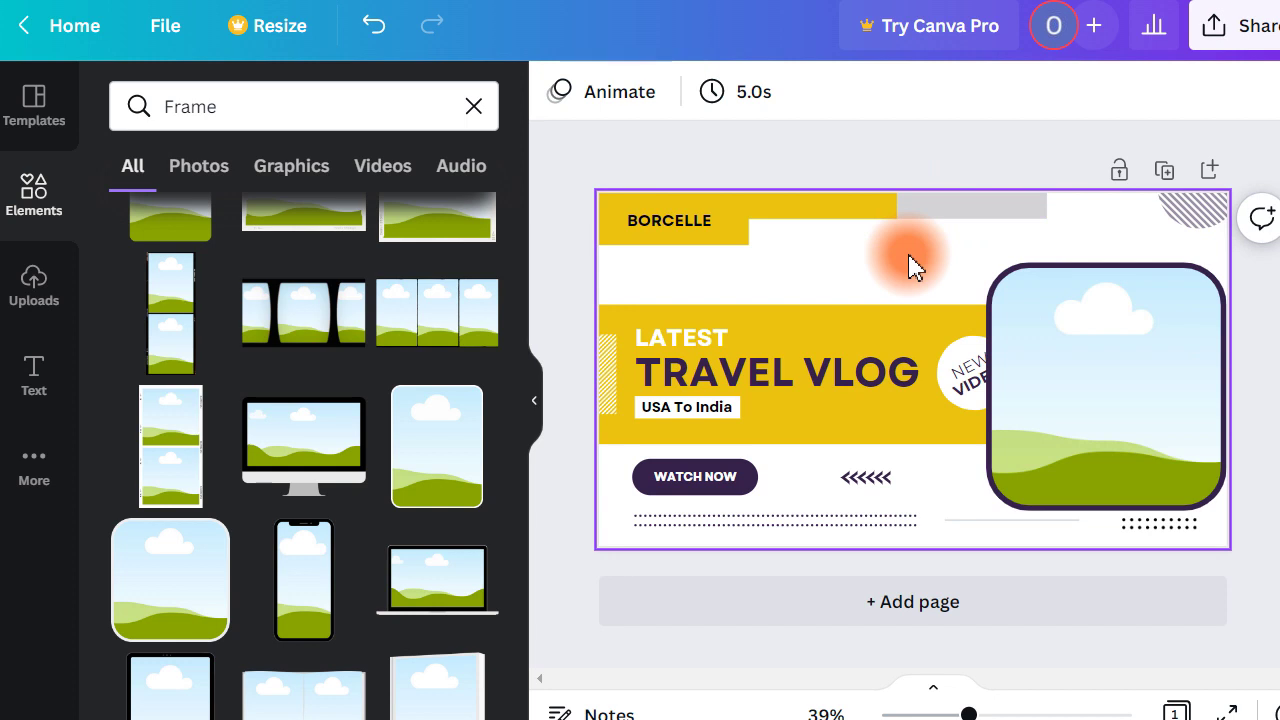
left_click_drag(612, 505, 851, 534)
right_click(851, 534)
left_click(916, 448)
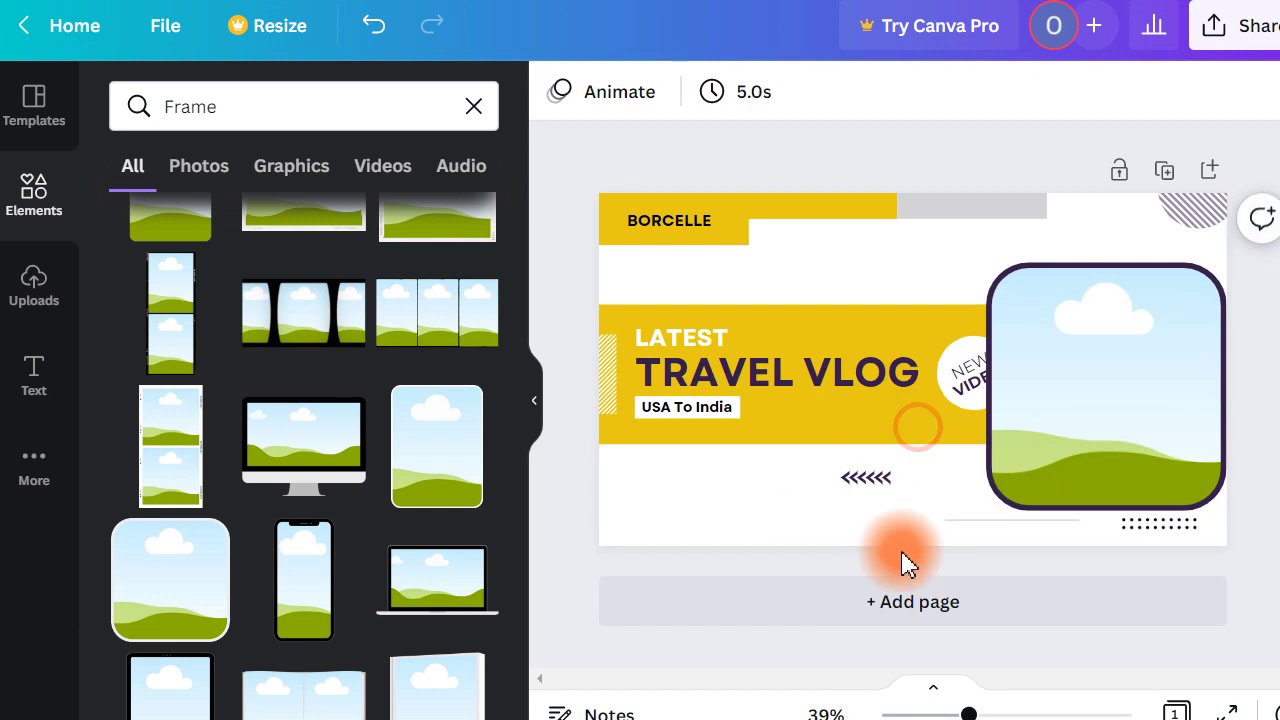
Move leftover chevron, grey line and dots off the page, and place NEW VIDEO below TRAVEL VLOG
left_click_drag(871, 480, 491, 457)
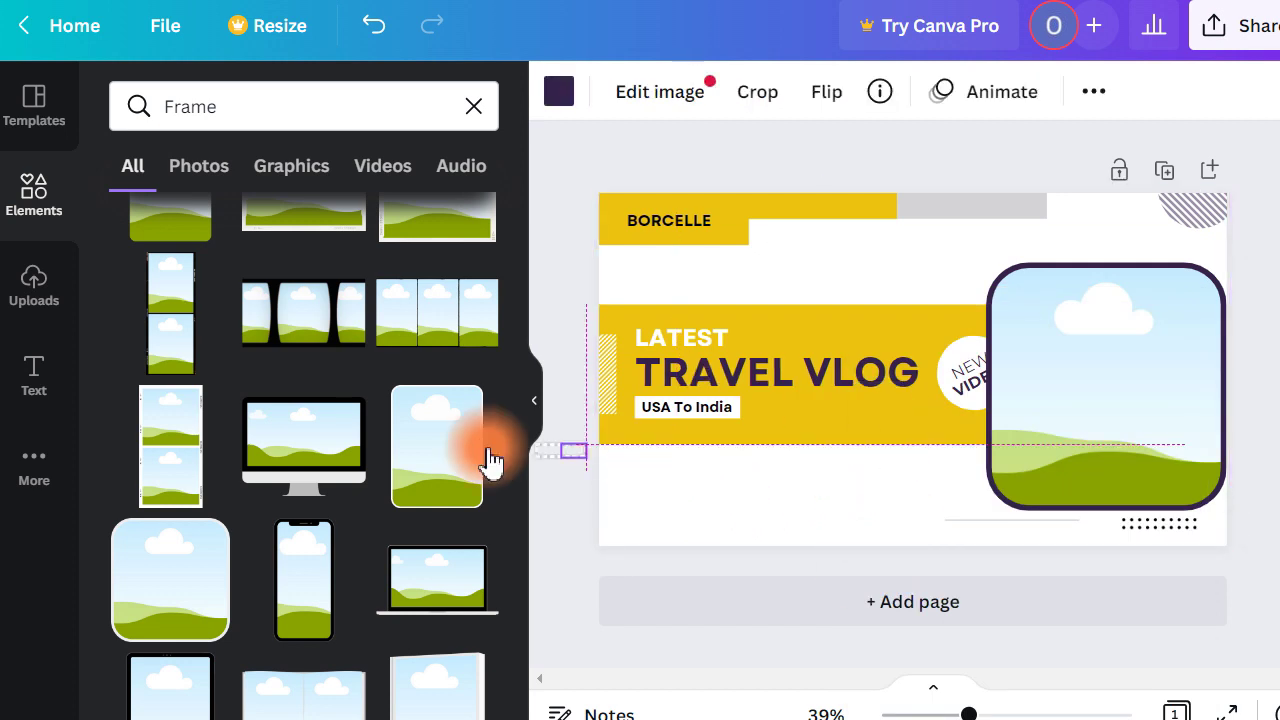
left_click_drag(971, 543, 1005, 626)
left_click_drag(1150, 523, 1185, 620)
left_click_drag(968, 370, 916, 405)
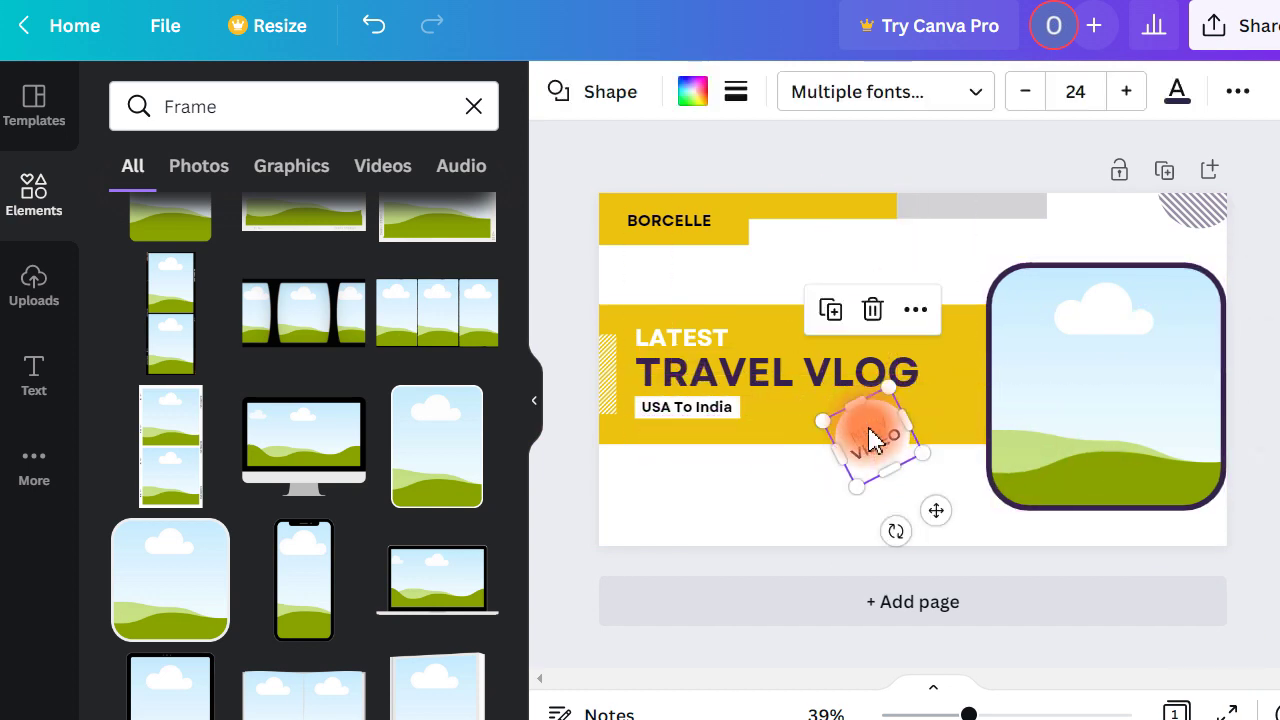
left_click_drag(870, 440, 871, 442)
left_click(766, 463)
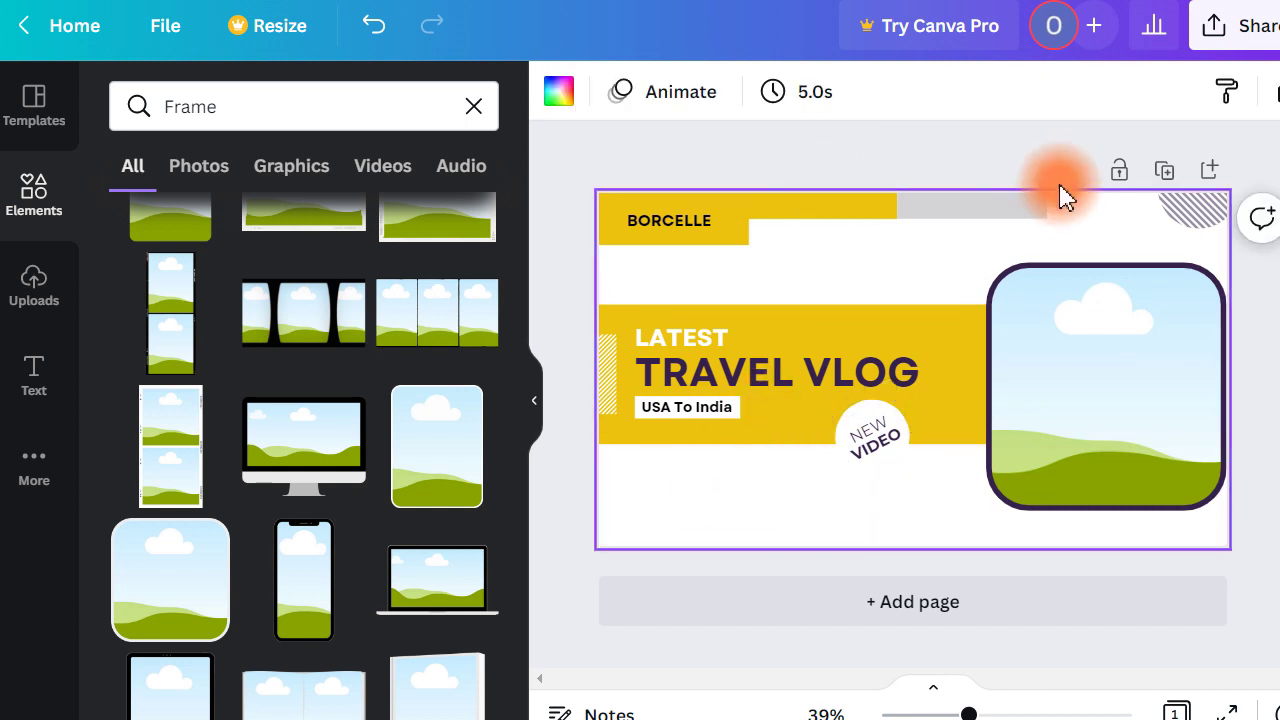
Delete the yellow block, yellow and grey top bars, and the BORCELLE text
left_click(684, 238)
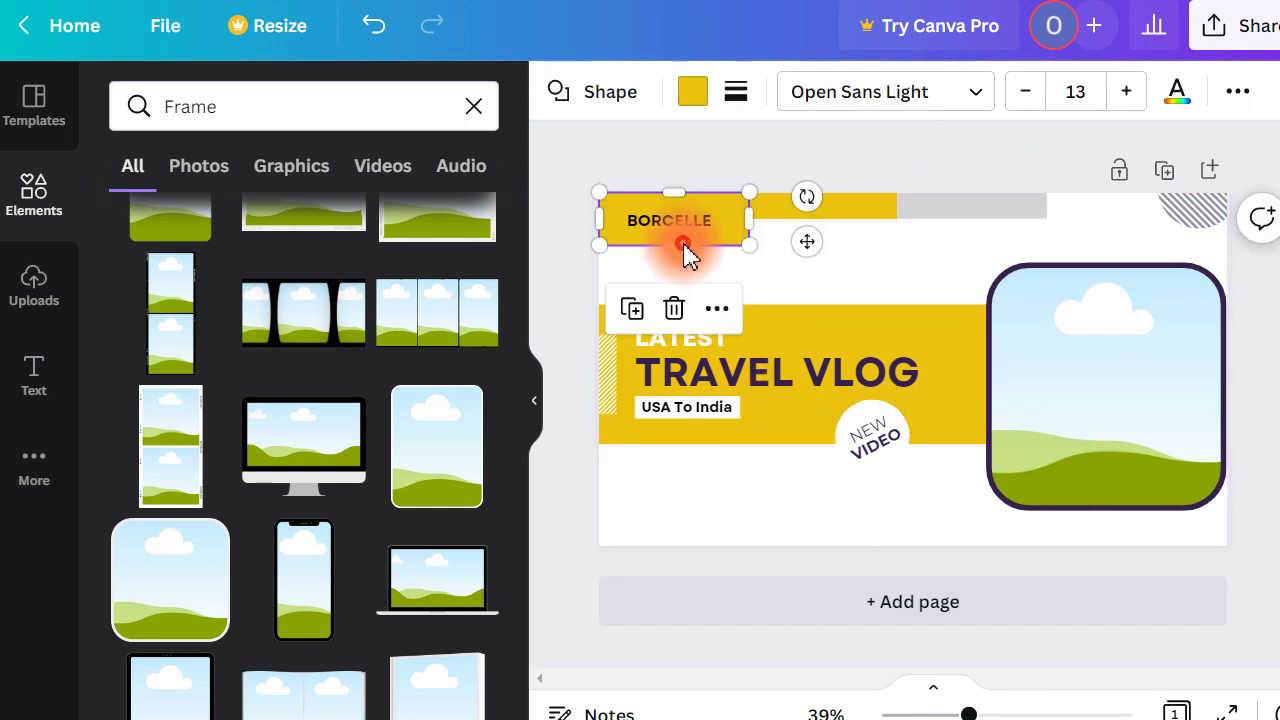
key("Delete")
left_click(794, 206)
key("Delete")
left_click(951, 206)
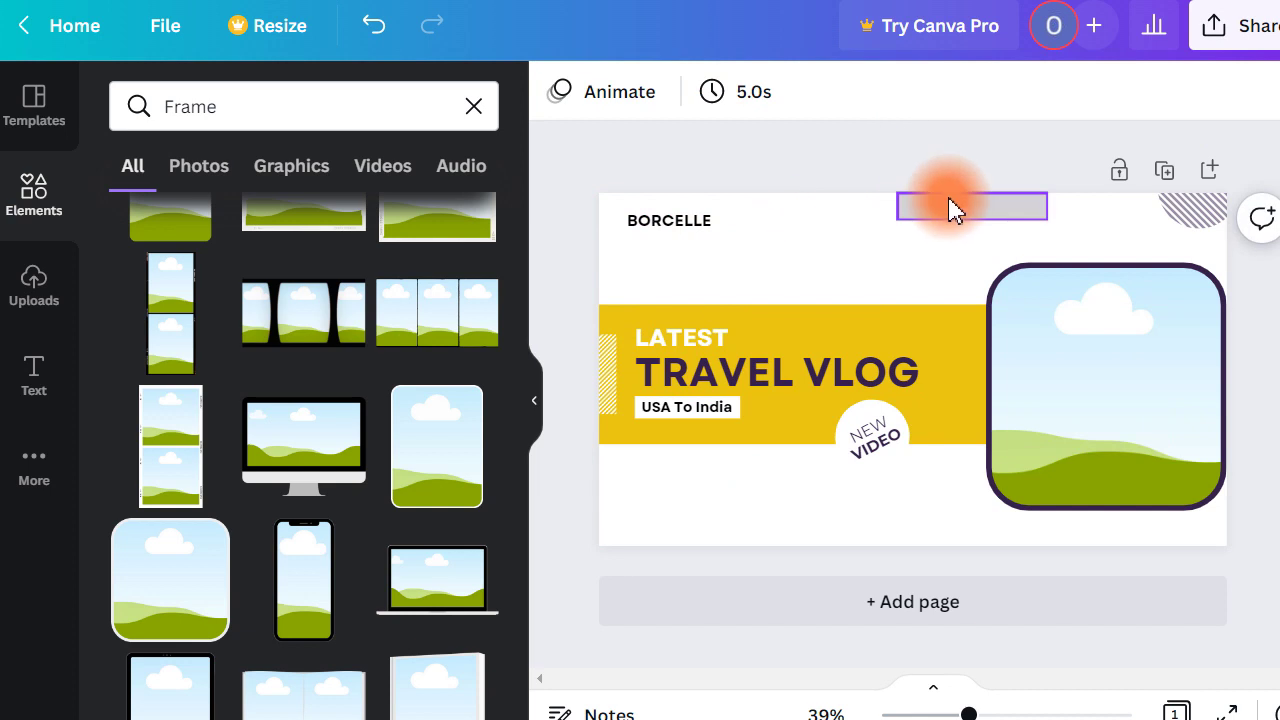
key("Delete")
left_click(677, 214)
key("Delete")
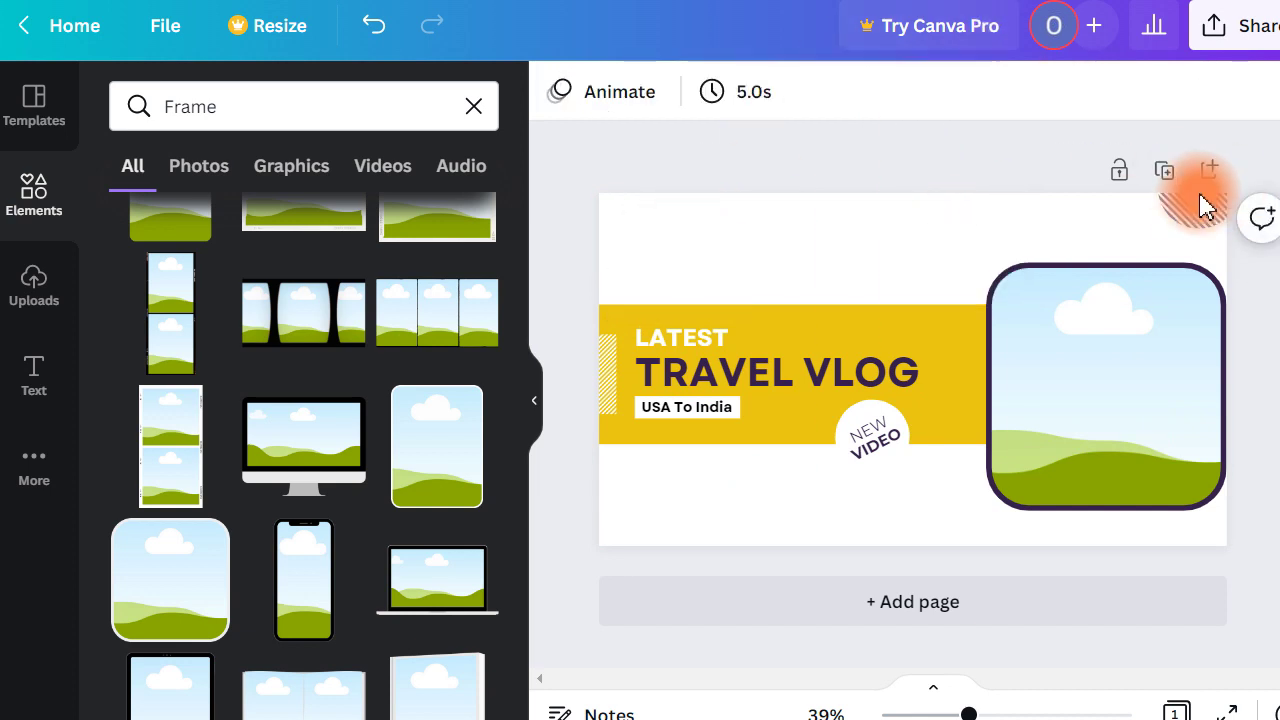
Realign the photo frame and title banner, and fill the banner black
left_click_drag(1063, 429, 1056, 405)
left_click(833, 324)
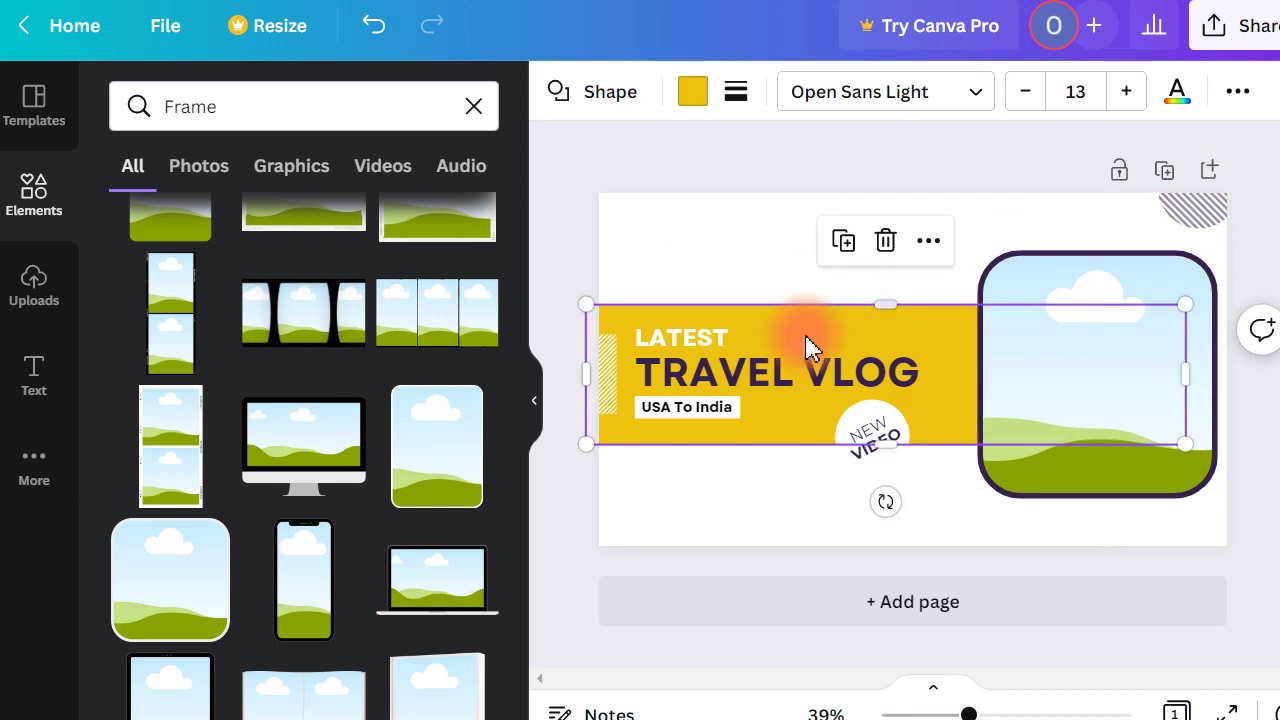
left_click_drag(884, 346, 850, 334)
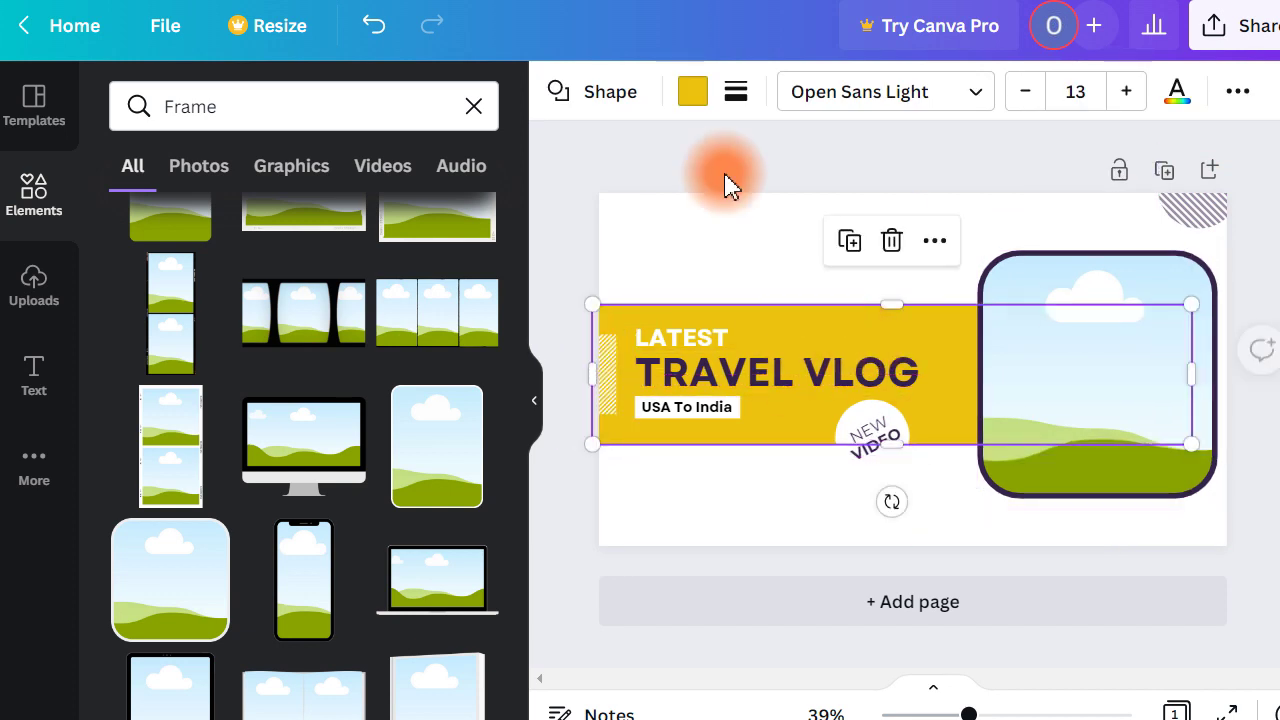
left_click(692, 98)
left_click(338, 224)
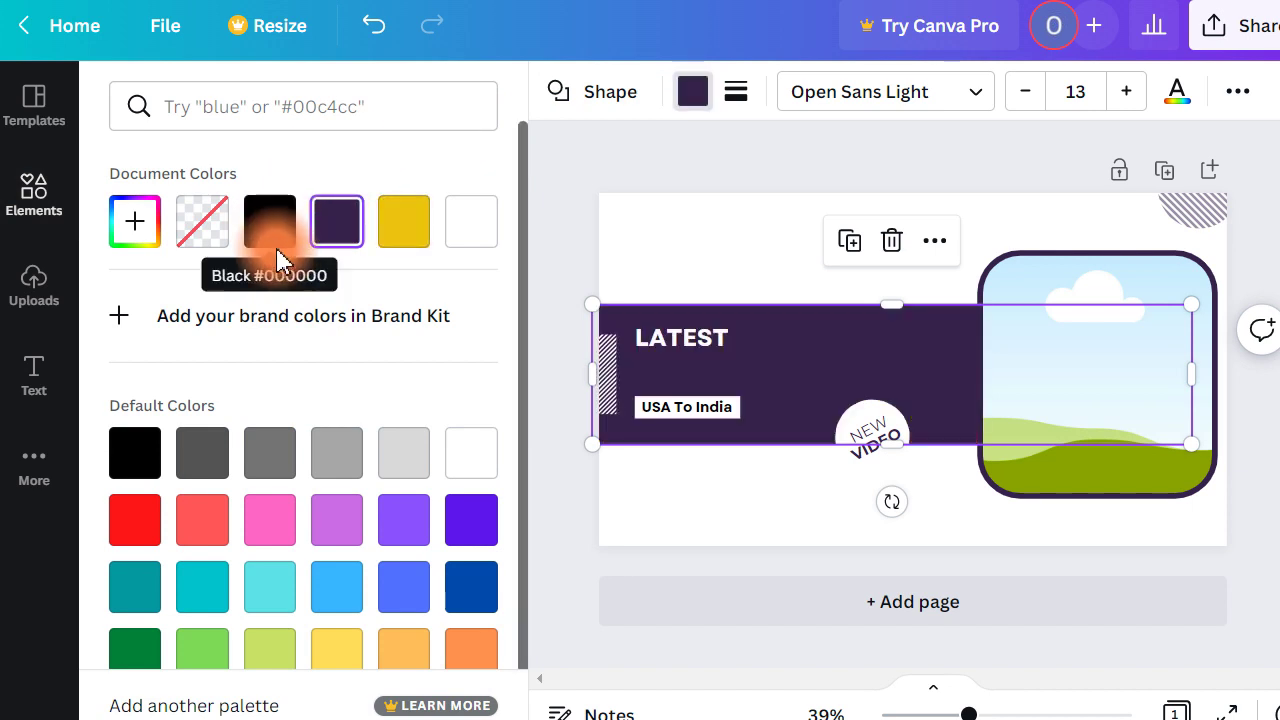
left_click(276, 245)
Make the TRAVEL VLOG title white
left_click(829, 386)
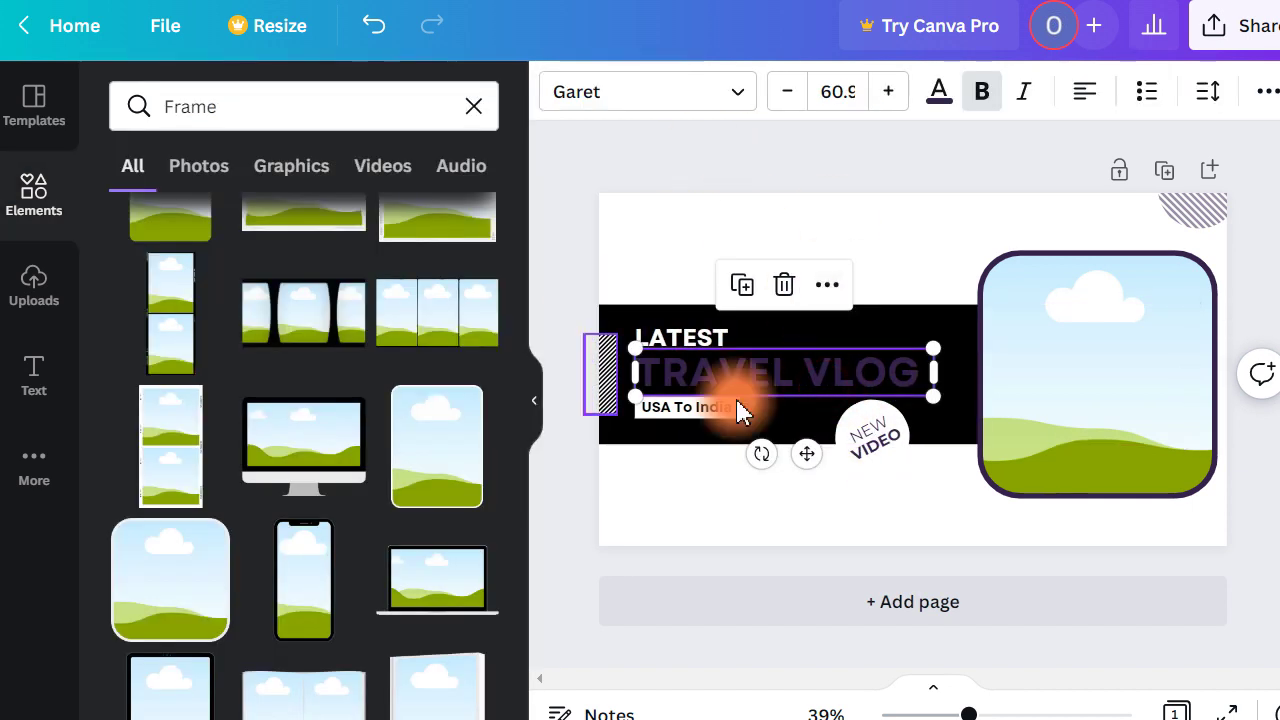
left_click(944, 100)
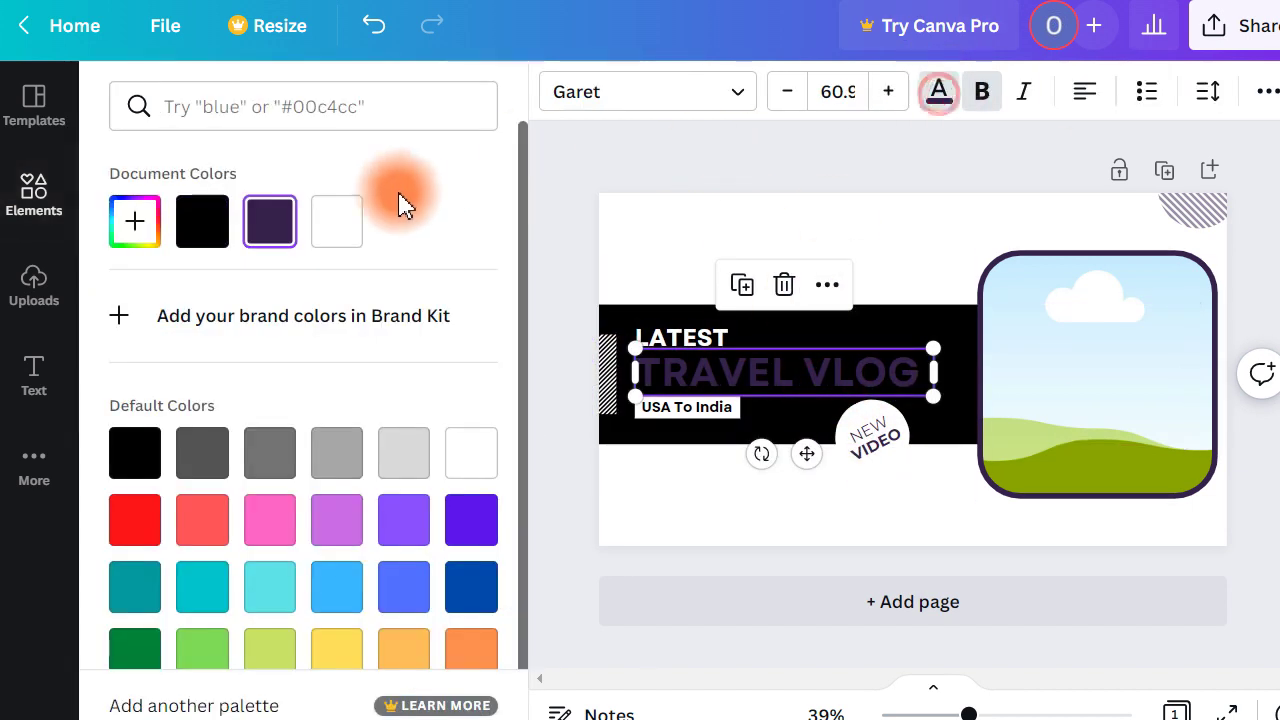
left_click(330, 222)
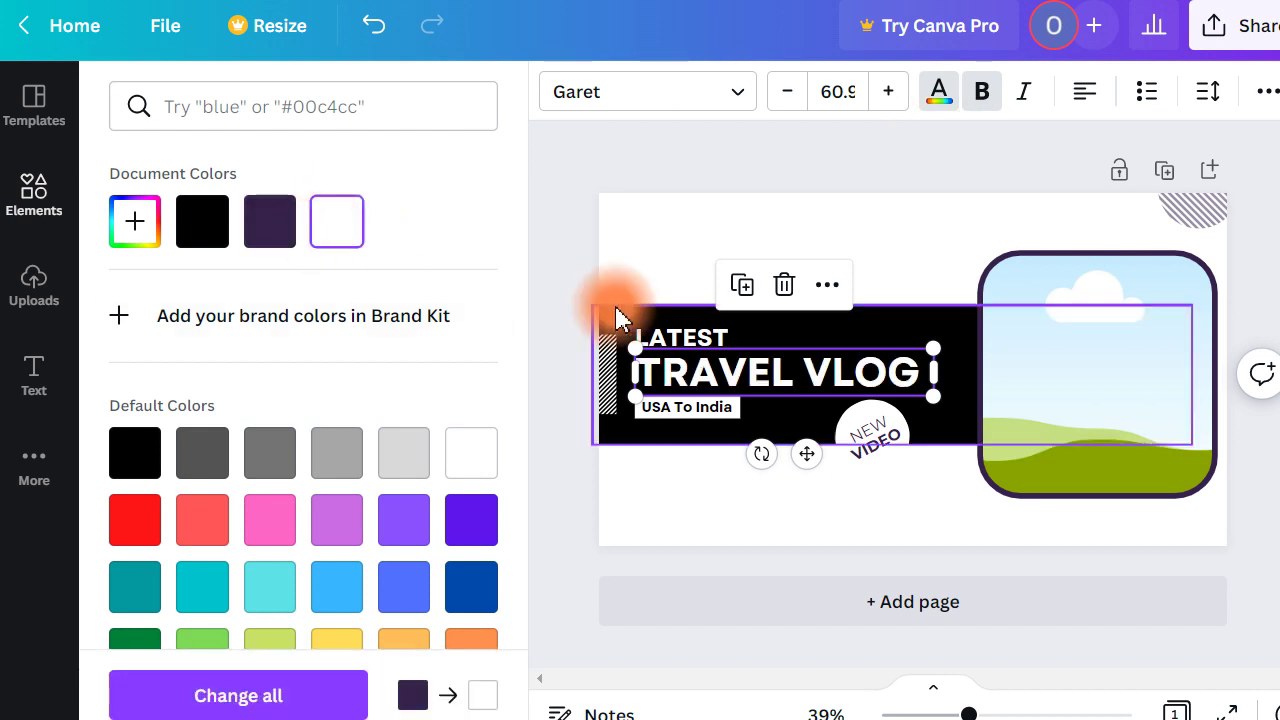
left_click(27, 392)
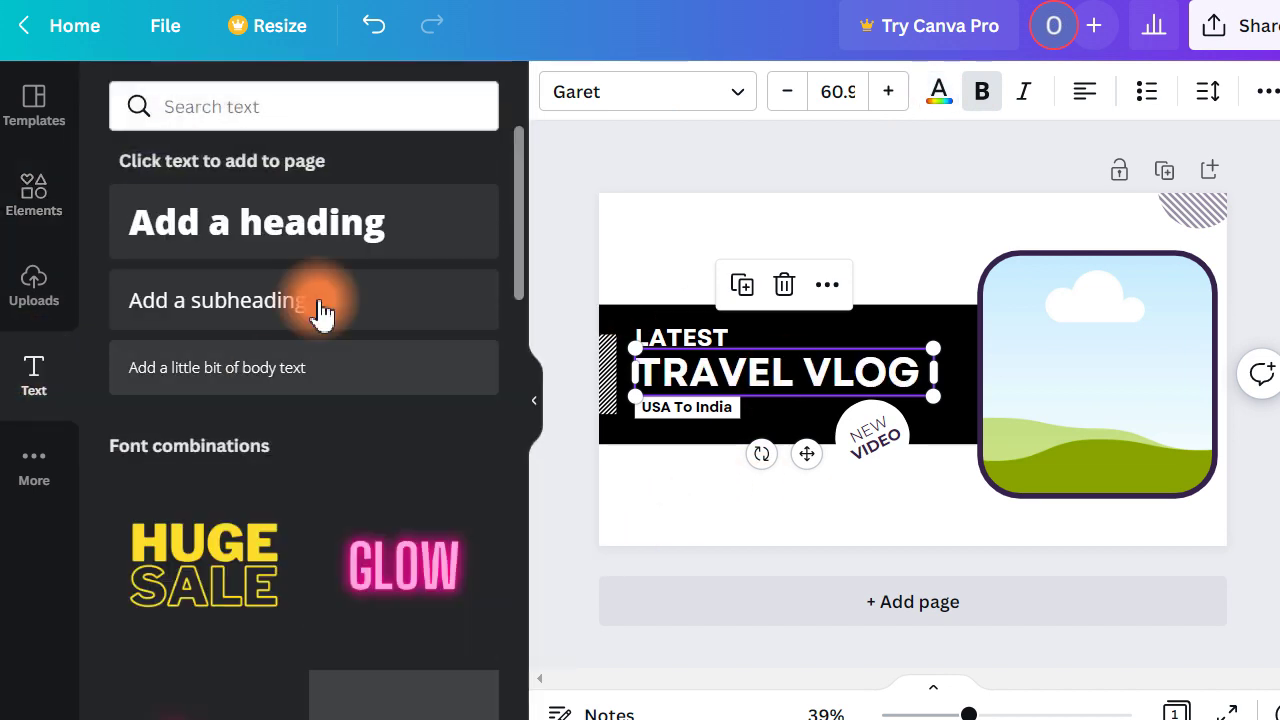
Drag an 'Add a little bit of body text' box onto the black banner beside USA To India
scroll(291, 386, "down", 6)
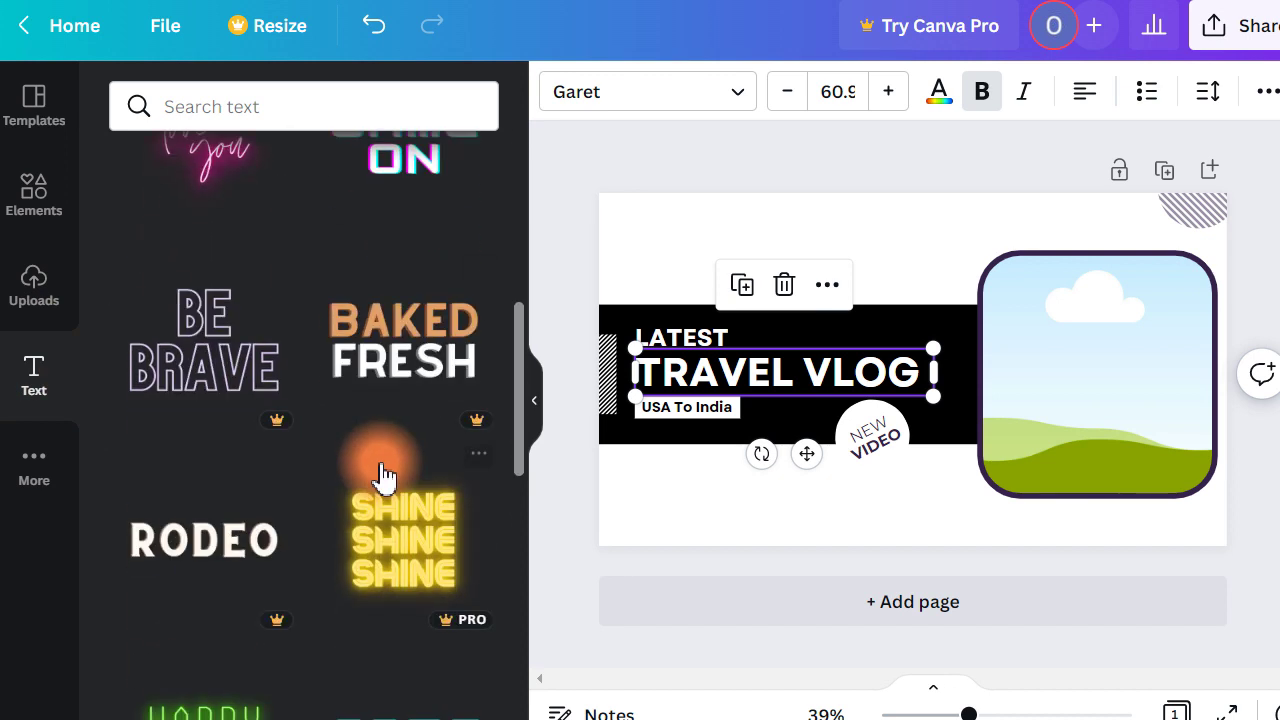
scroll(380, 477, "up", 6)
scroll(323, 429, "down", 5)
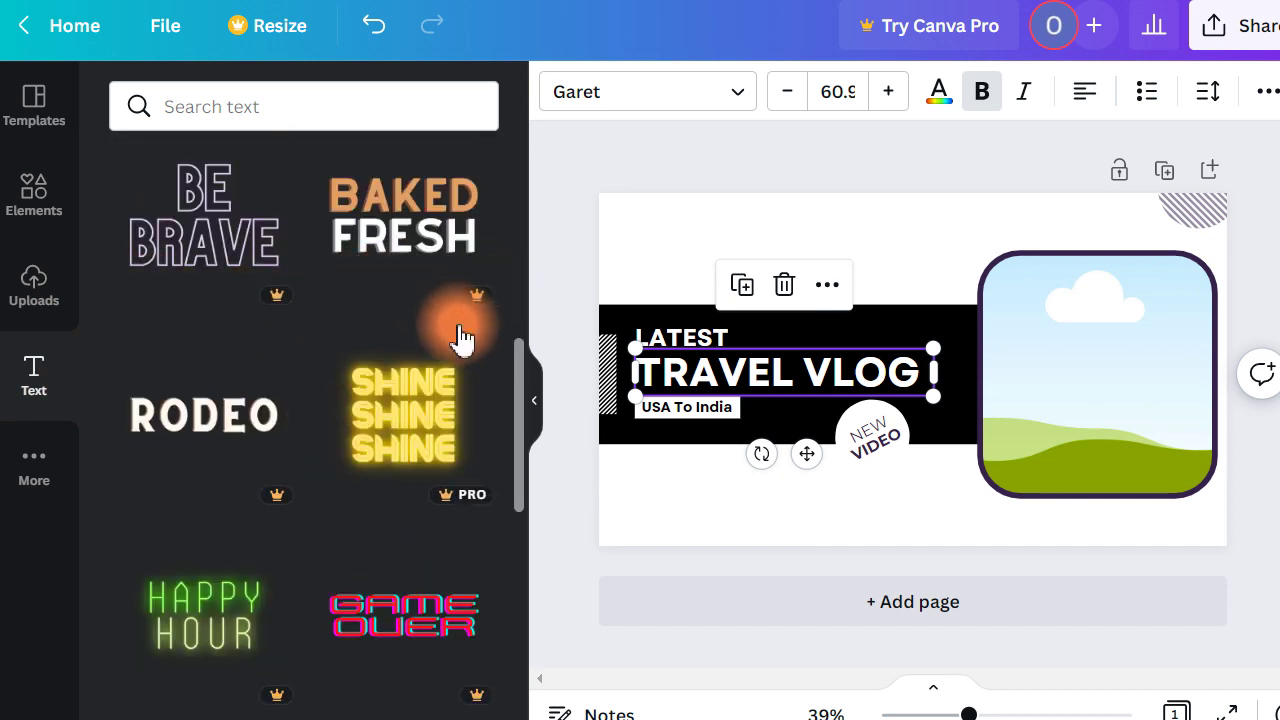
scroll(130, 450, "up", 4)
scroll(130, 450, "up", 3)
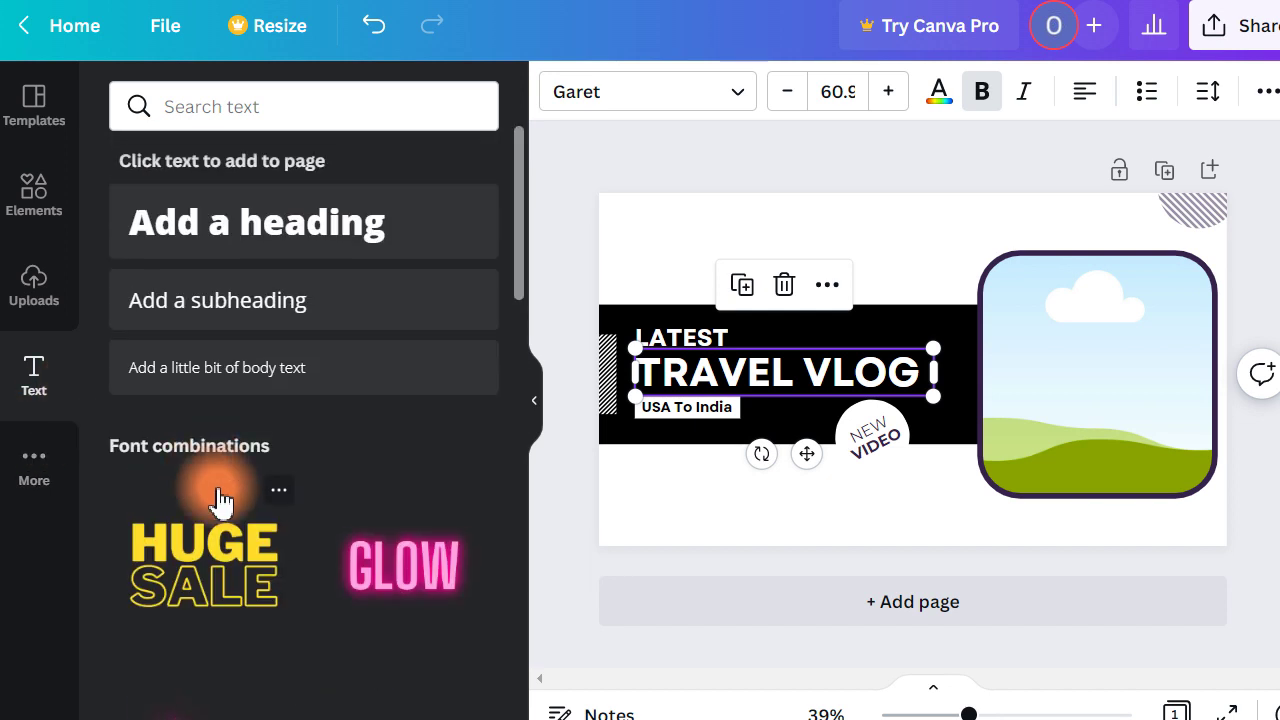
left_click_drag(250, 378, 815, 400)
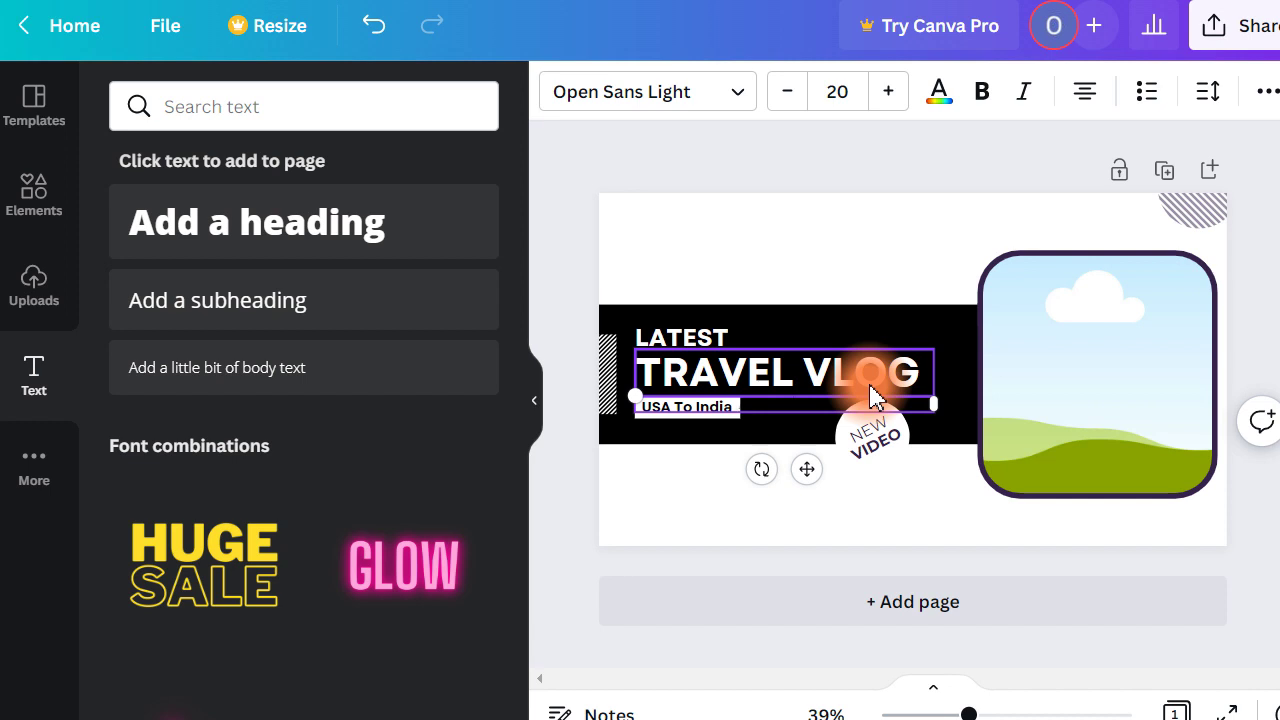
Make AMAZING PLACES white and move the USA To India label below the subtitle
left_click(950, 103)
left_click(337, 225)
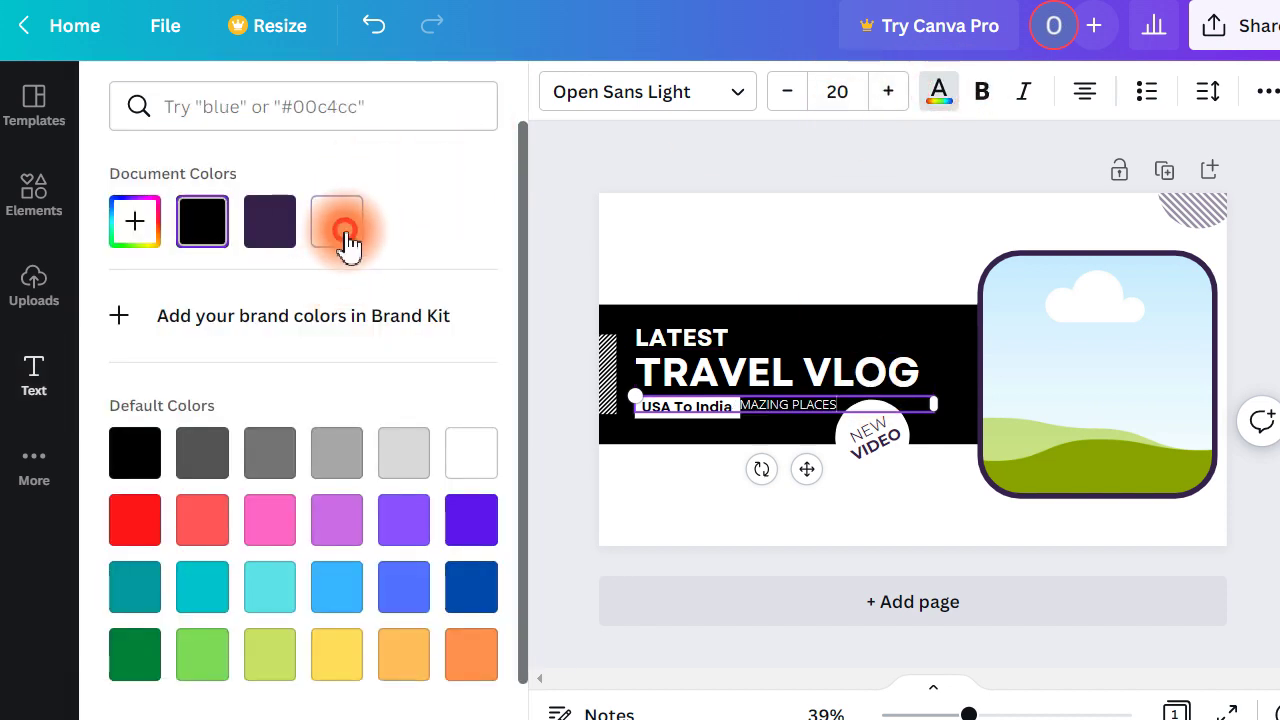
left_click(663, 440)
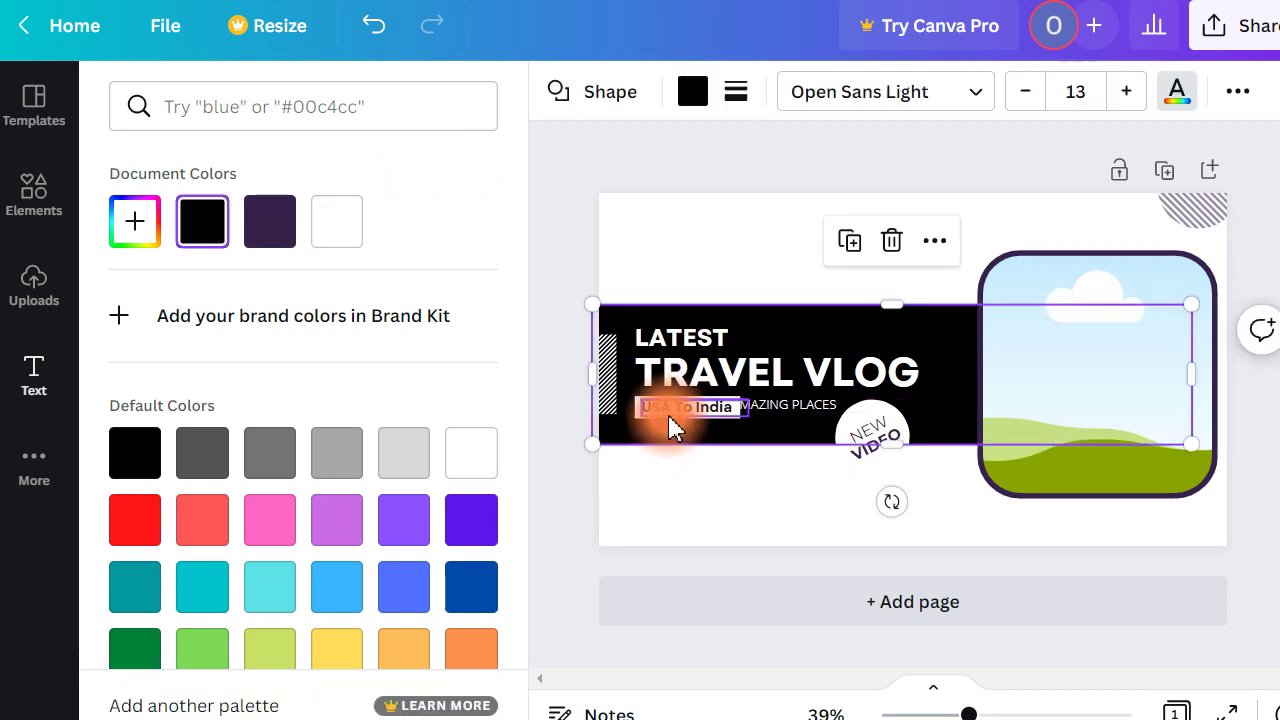
left_click(666, 423)
left_click(671, 415)
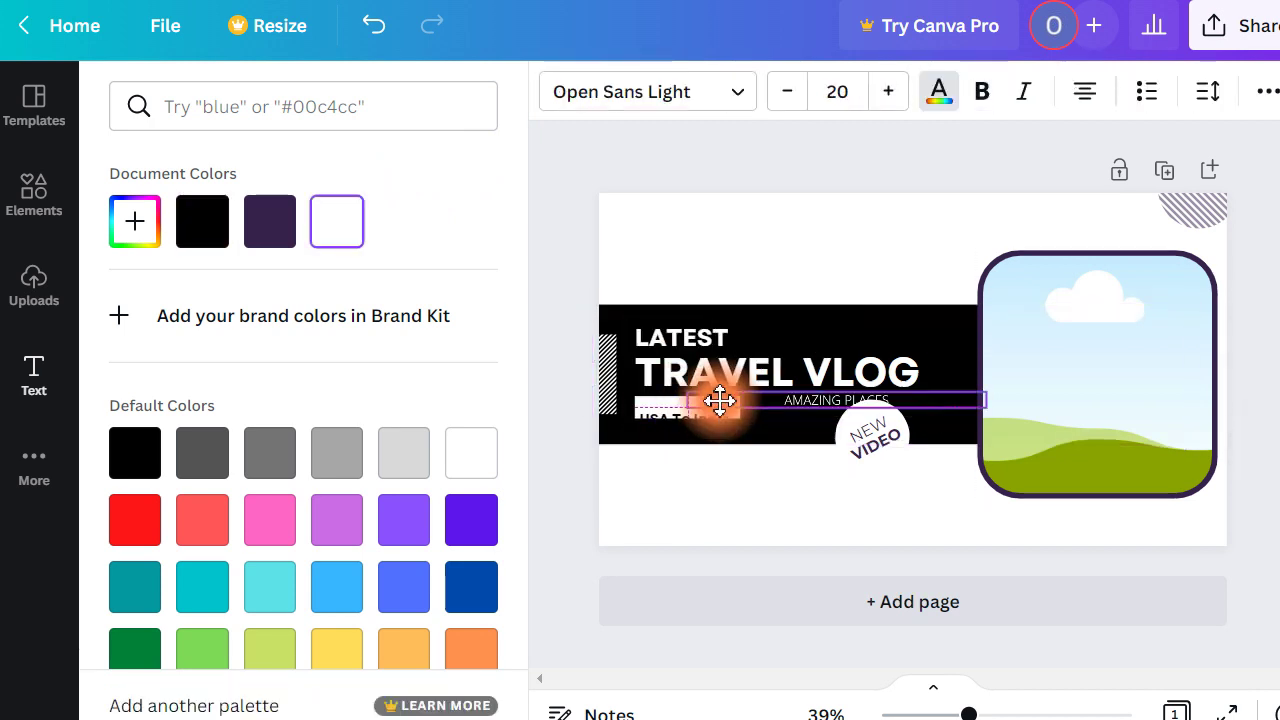
left_click(654, 417)
left_click(655, 418)
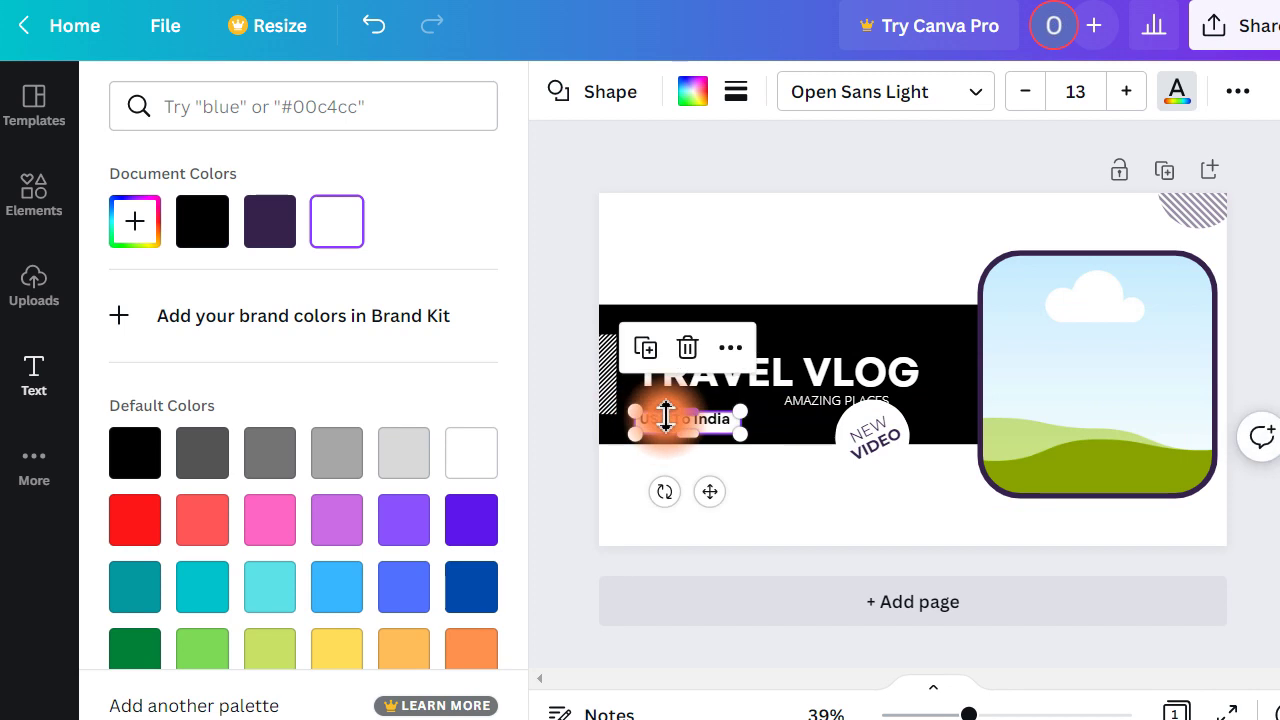
left_click_drag(668, 436, 694, 437)
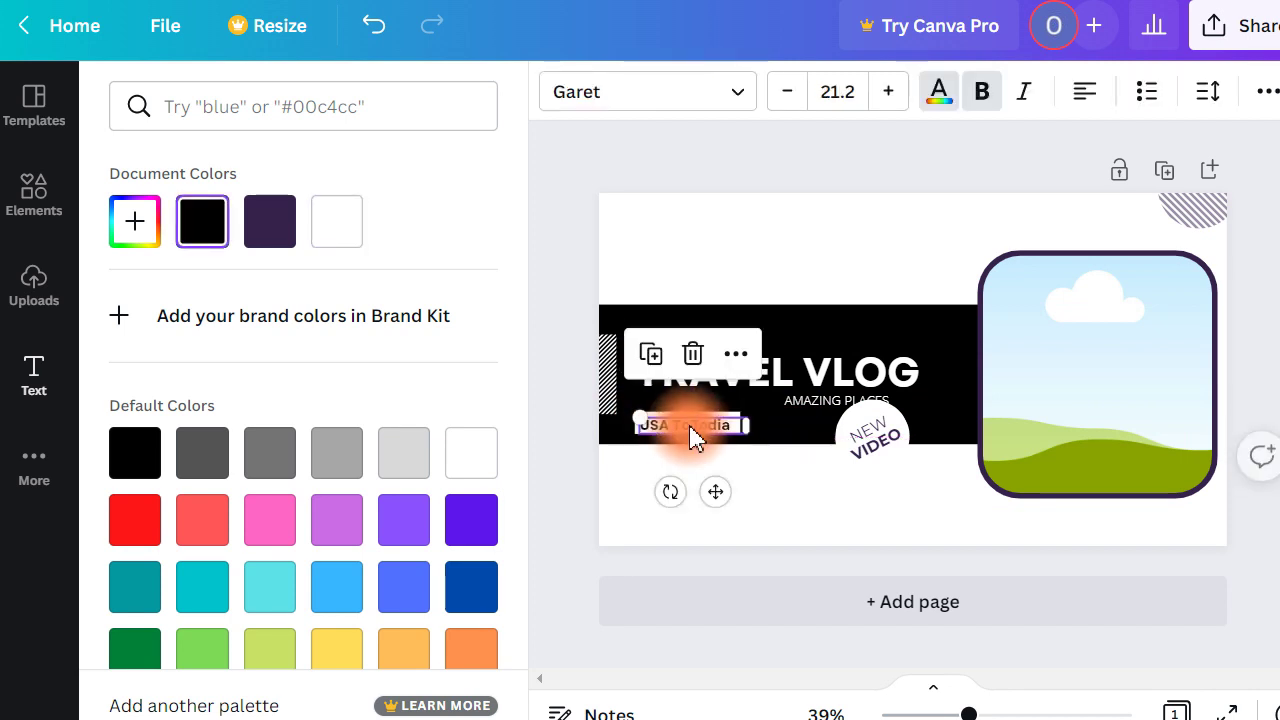
Enlarge AMAZING PLACES and centre it under TRAVEL VLOG, then set NEW VIDEO on the banner's top edge
left_click_drag(846, 407, 766, 395)
left_click_drag(919, 384, 994, 371)
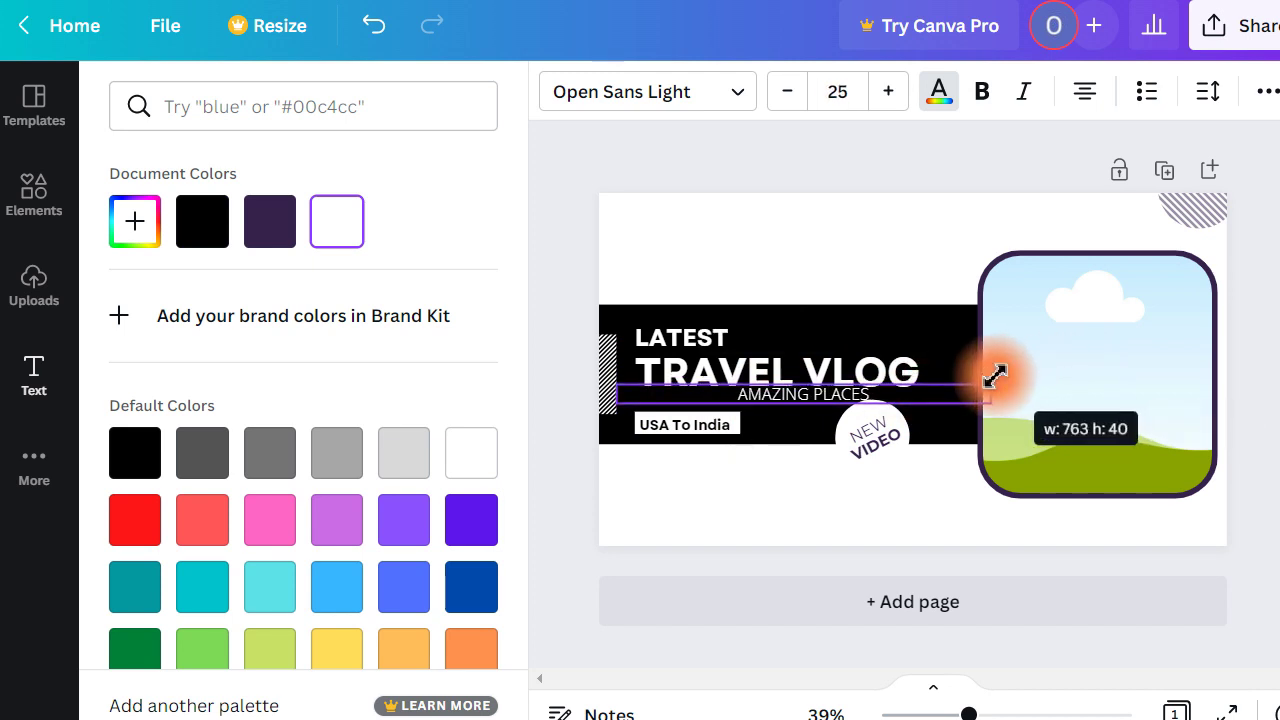
left_click_drag(846, 409, 786, 396)
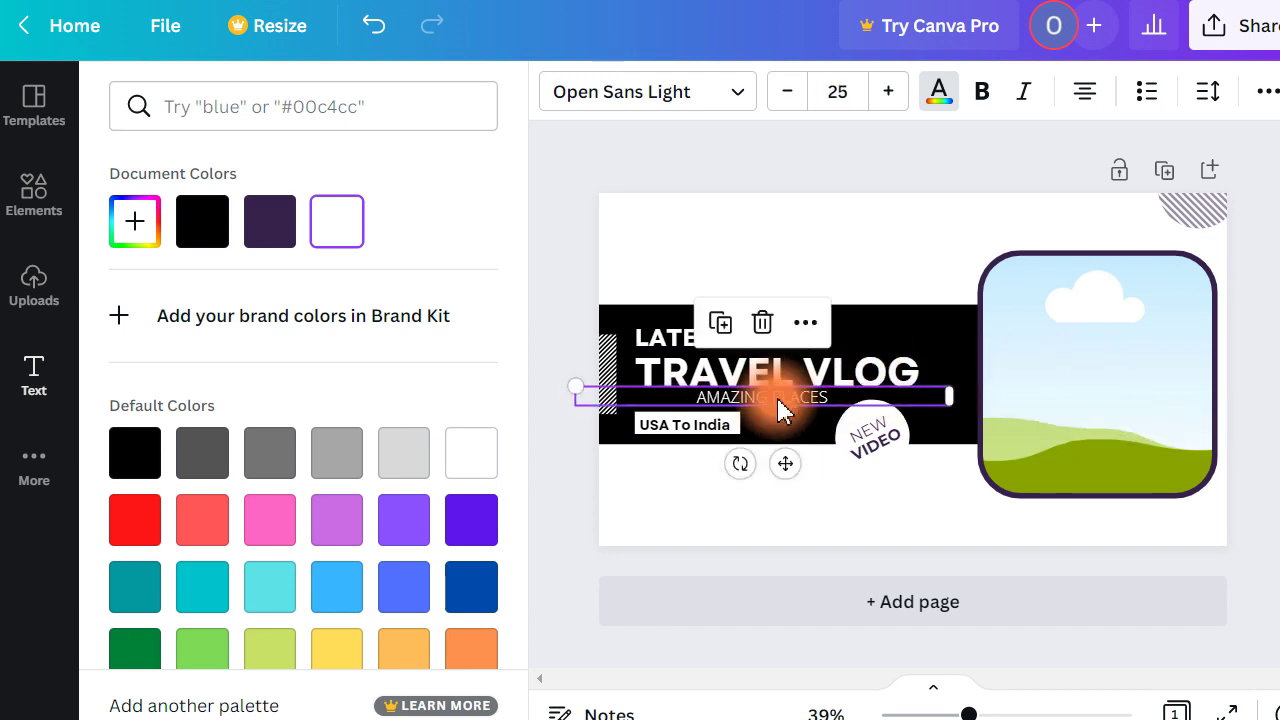
left_click_drag(903, 463, 872, 306)
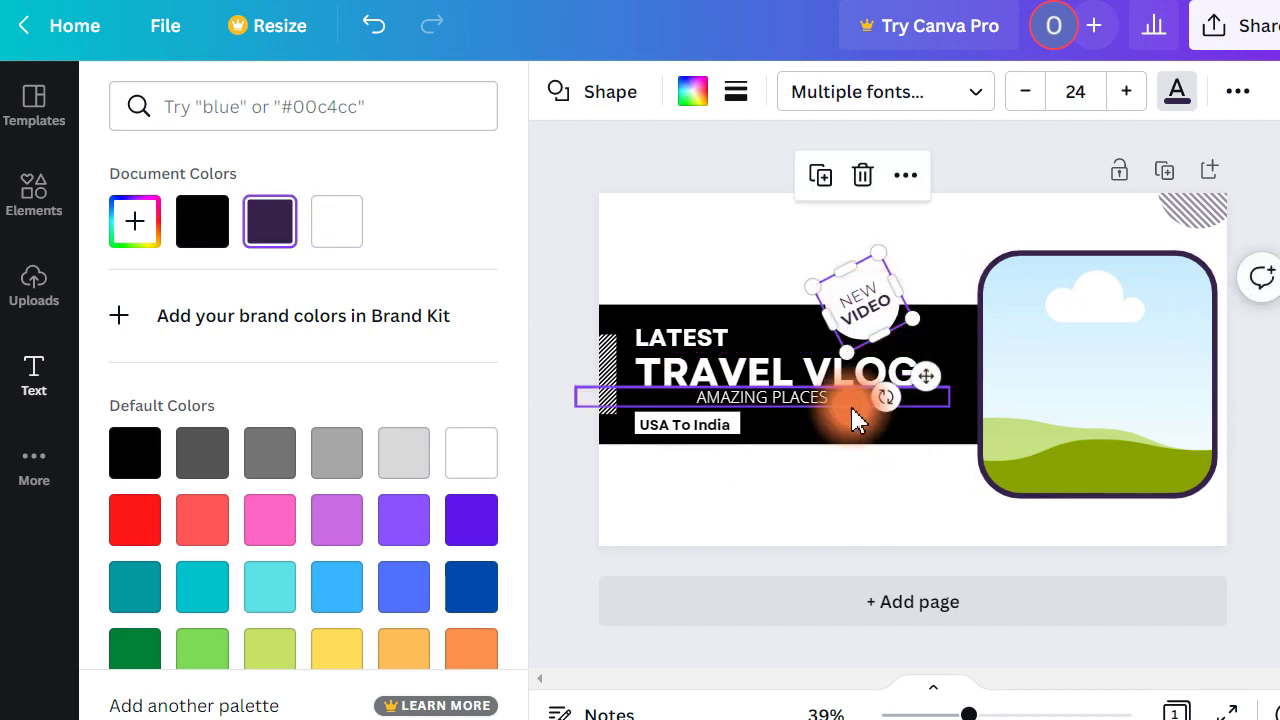
left_click(862, 468)
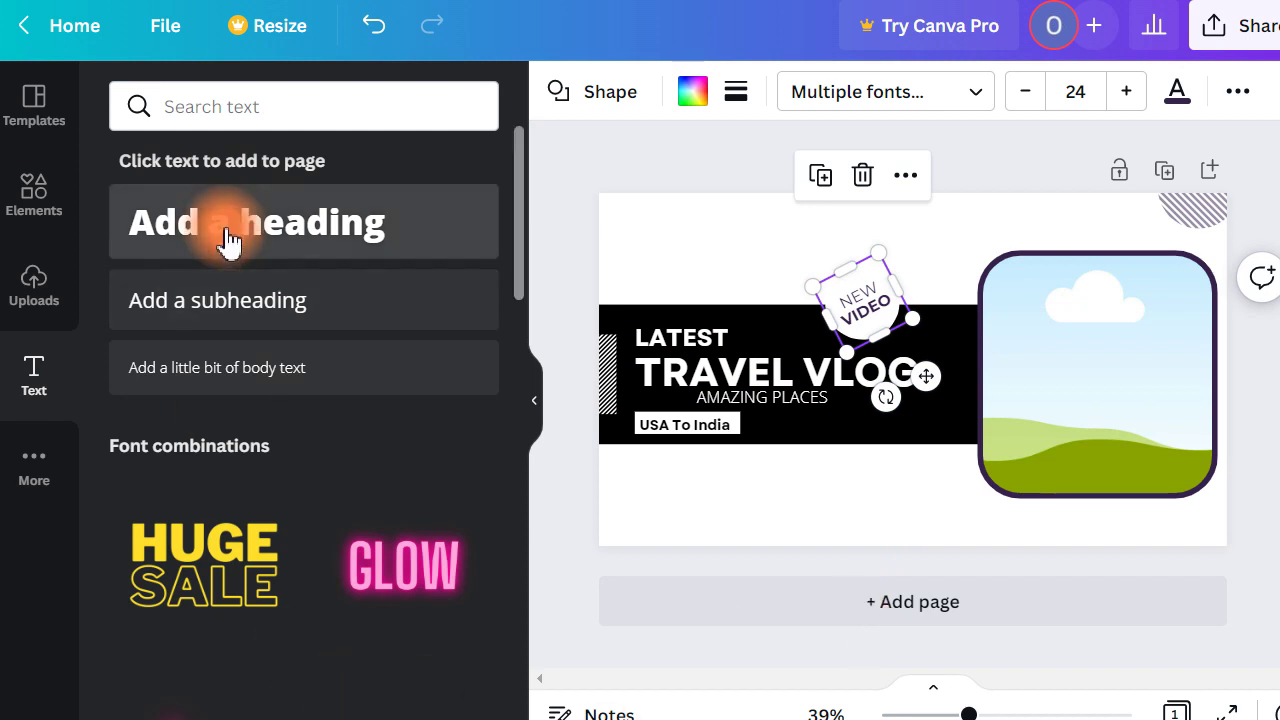
Bring up the Photos stock library in the side panel, via Uploads and More, and start a photo search
left_click(34, 300)
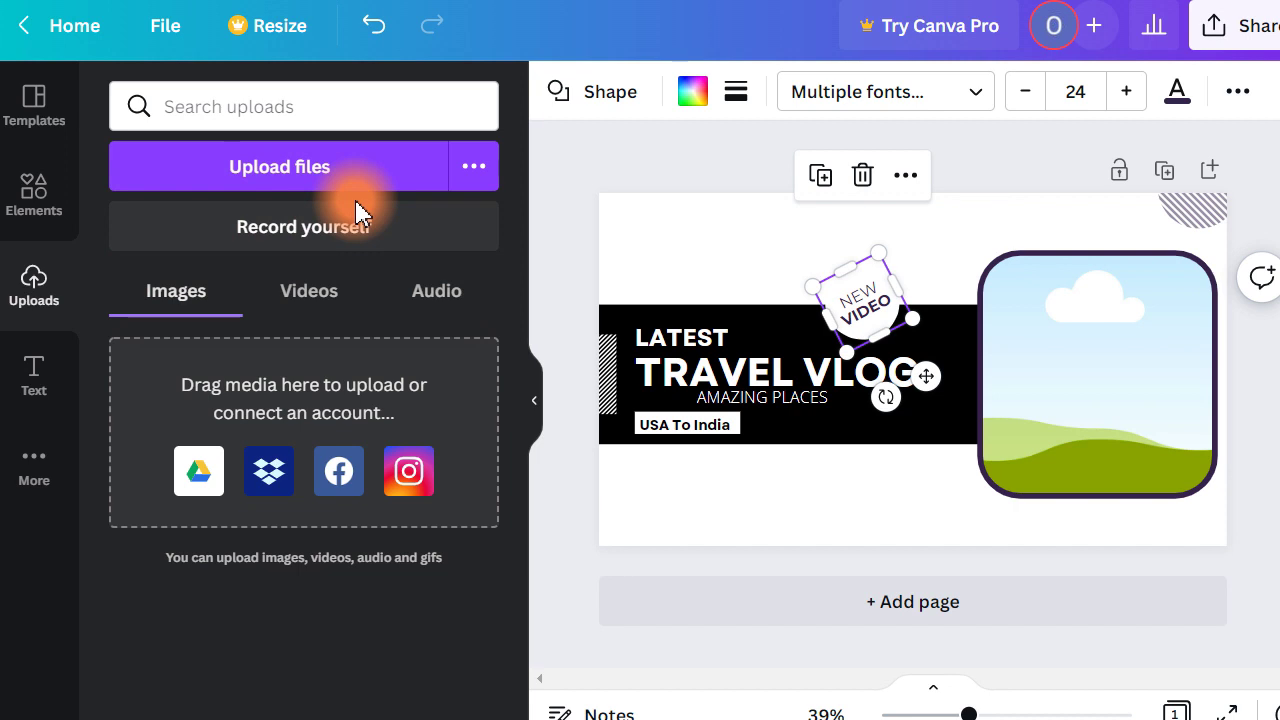
left_click(34, 486)
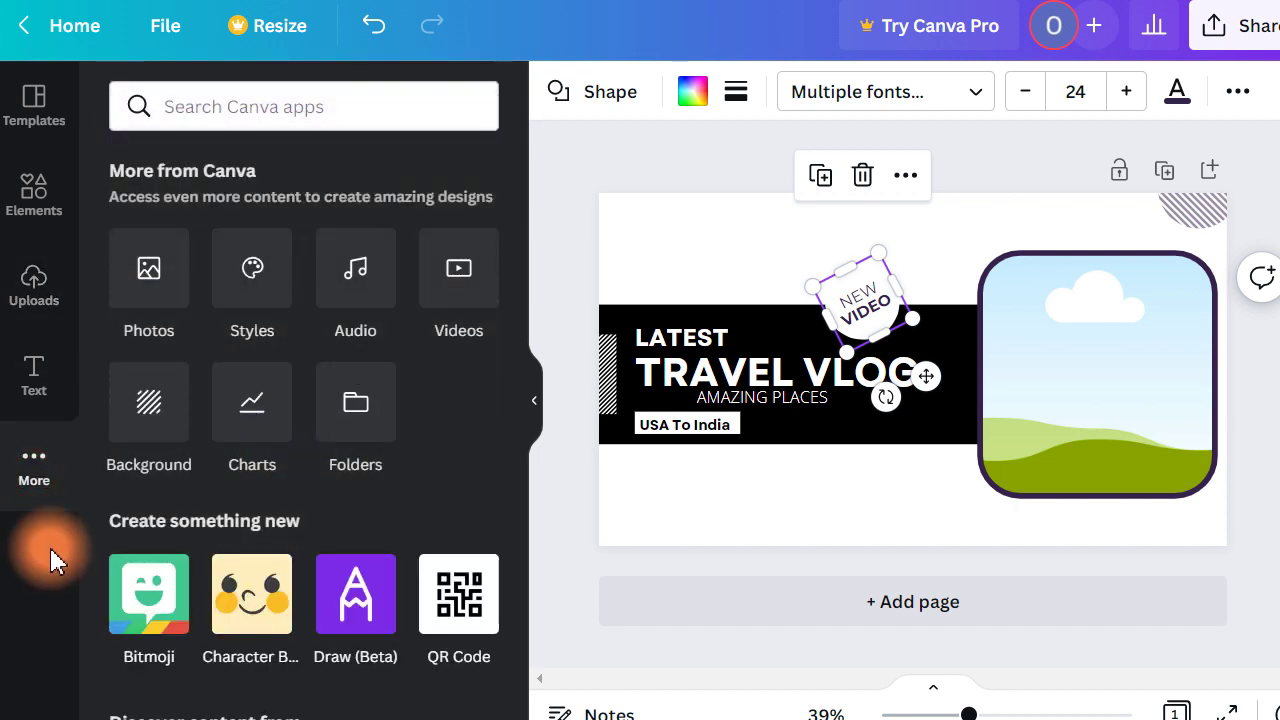
left_click(158, 270)
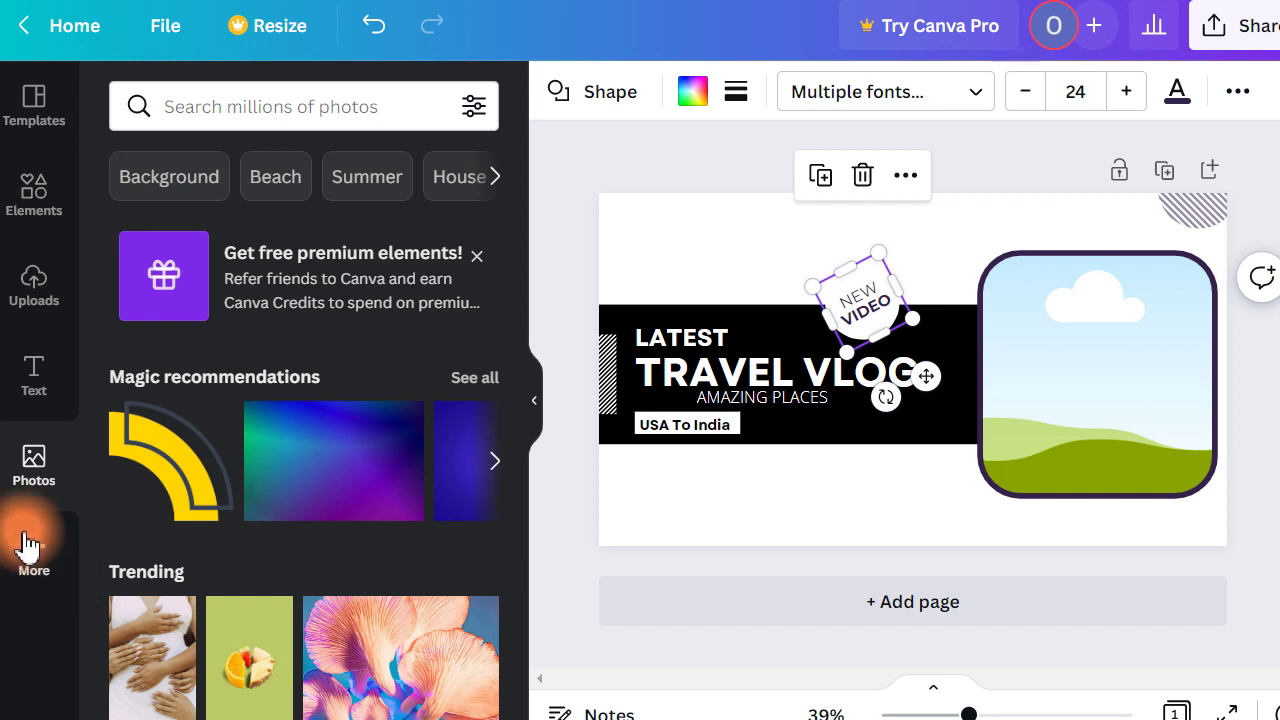
scroll(249, 523, "down", 5)
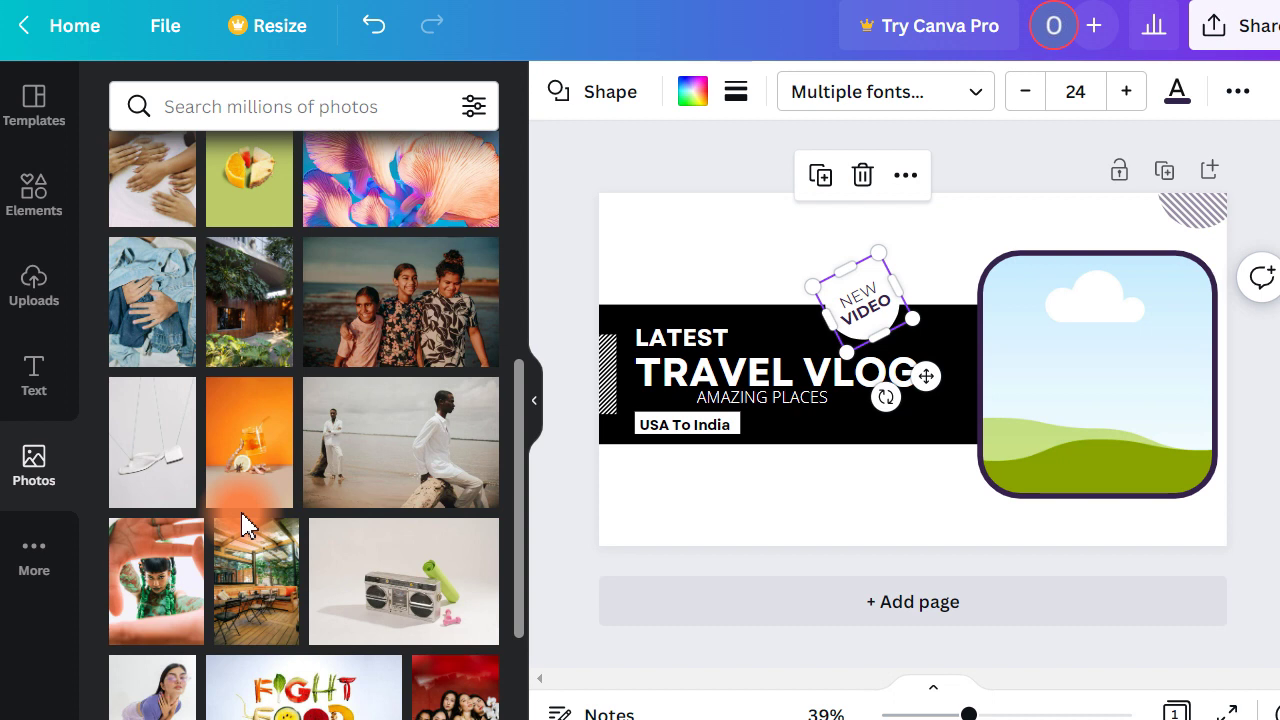
scroll(320, 490, "down", 3)
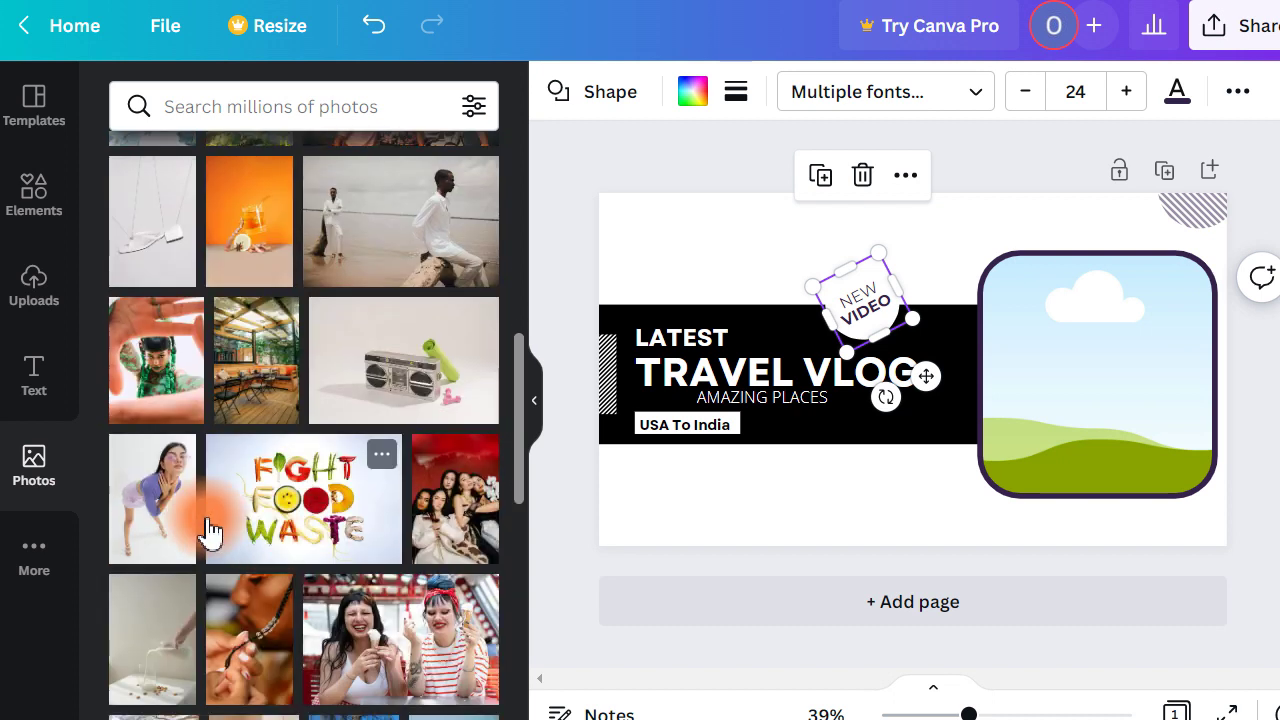
scroll(208, 540, "up", 10)
left_click(238, 107)
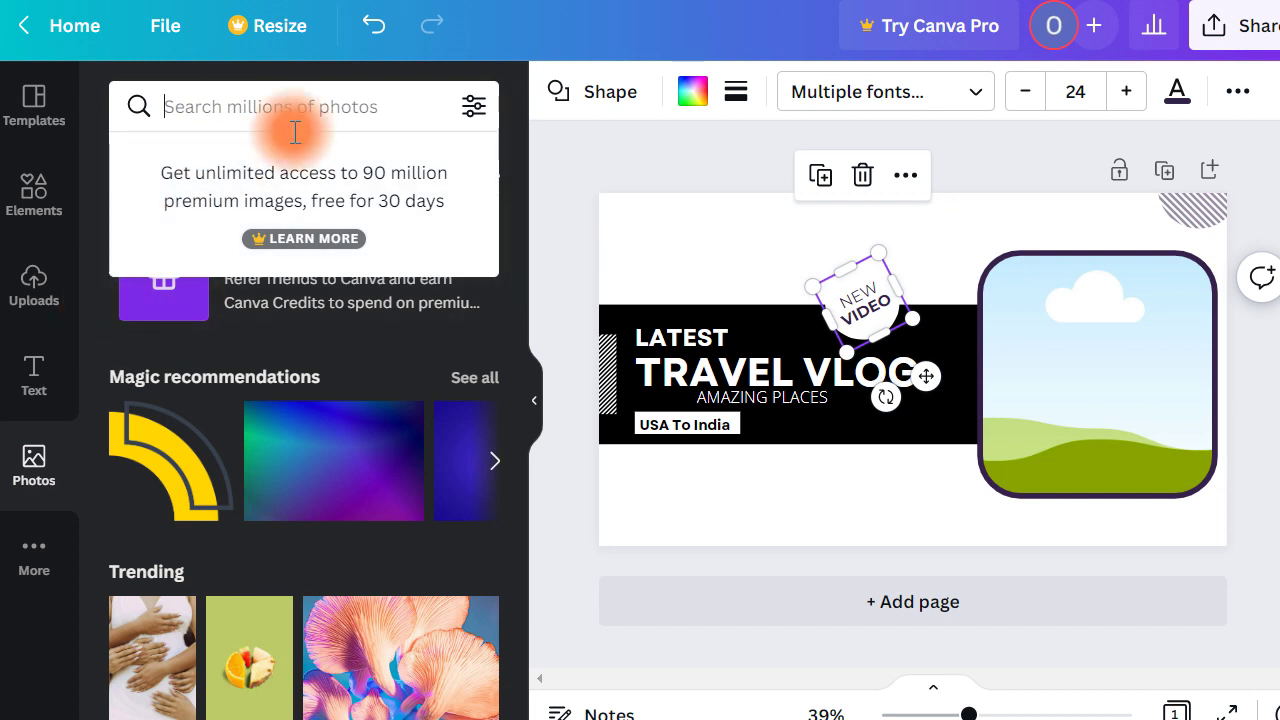
Search Photos for INDIA, set the India map as background, and fill the rounded frame with the Taj Mahal
type("INDI")
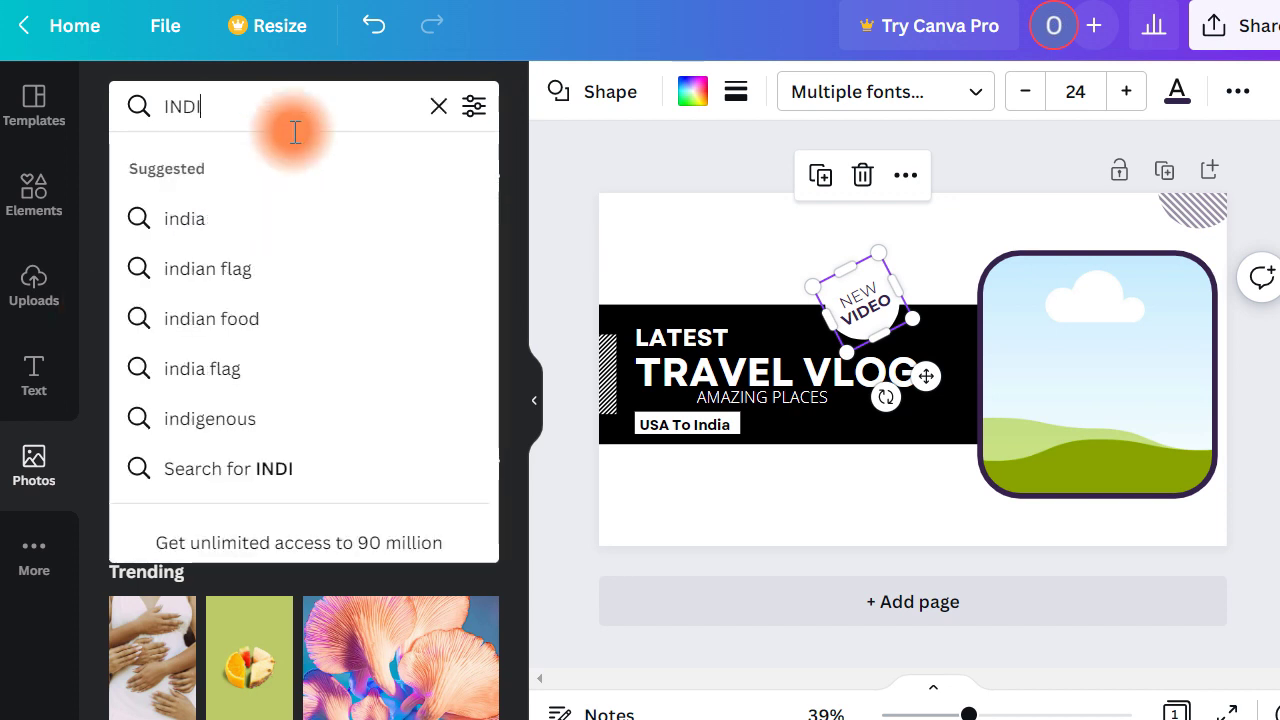
key("Return")
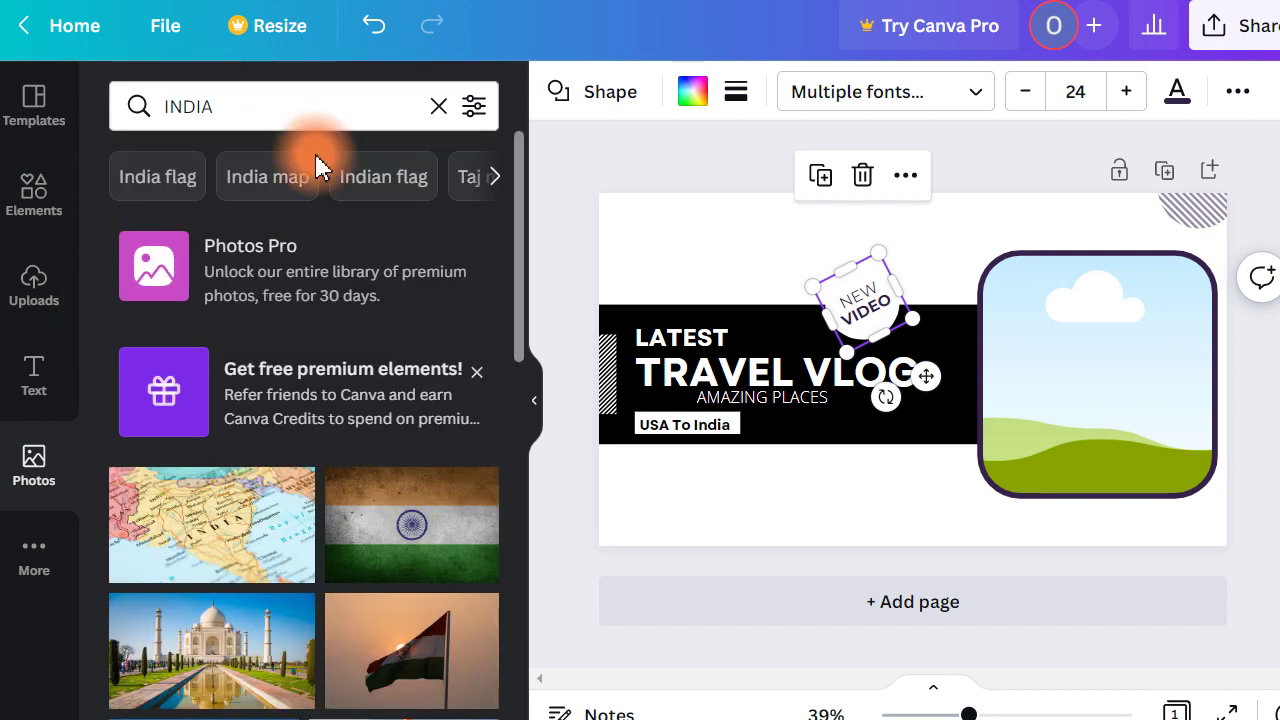
scroll(513, 455, "down", 2)
left_click_drag(277, 443, 690, 232)
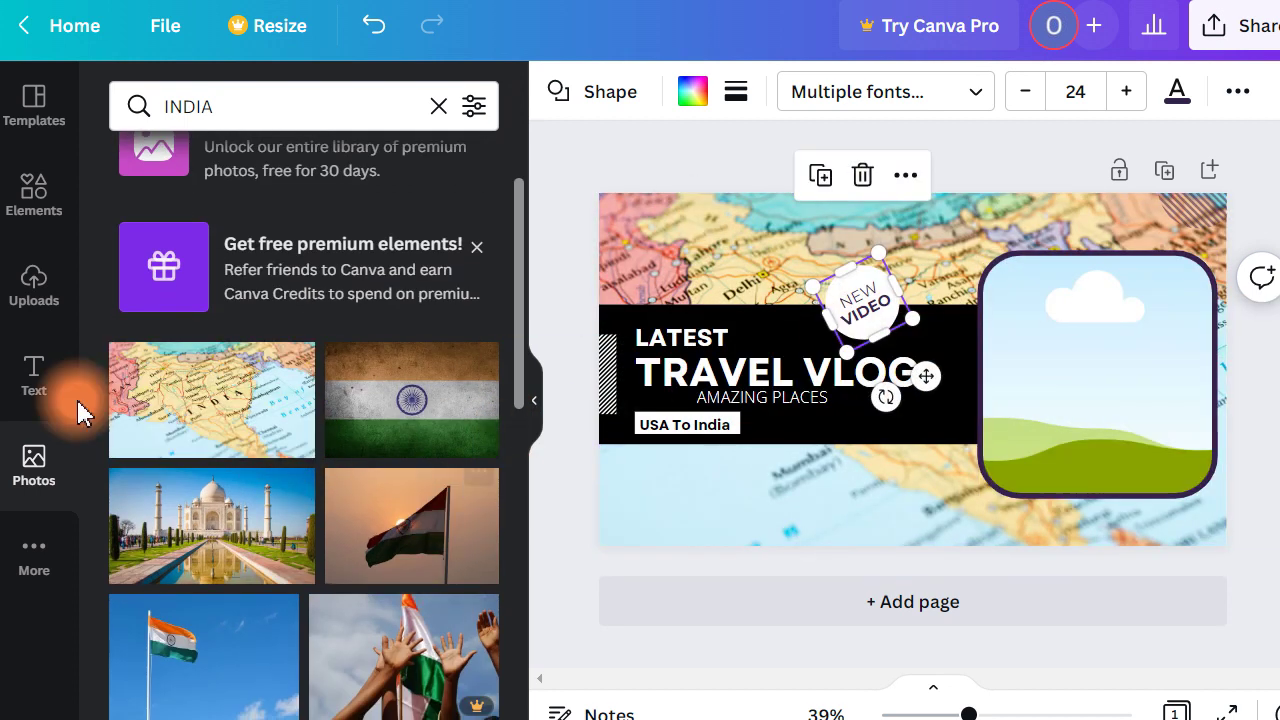
left_click_drag(217, 553, 1137, 360)
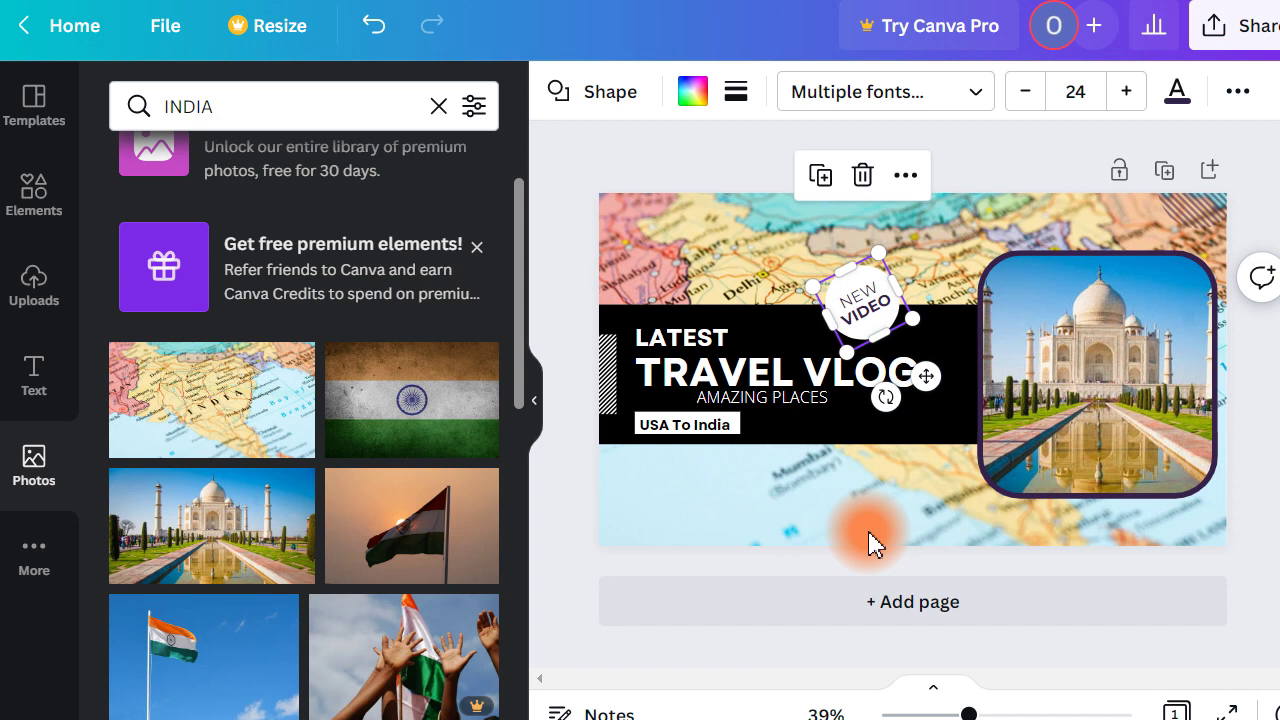
Recolour the title banner dark teal and move the NEW VIDEO sticker to its right end
left_click(800, 494)
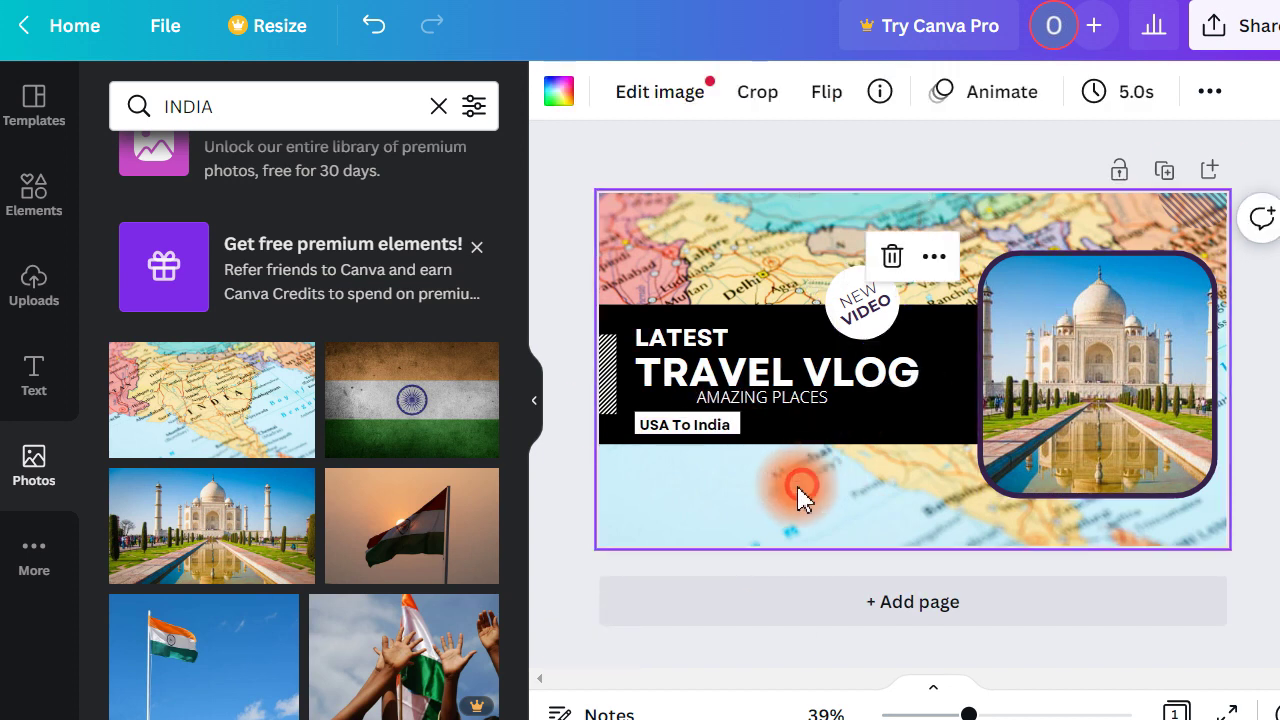
left_click(763, 337)
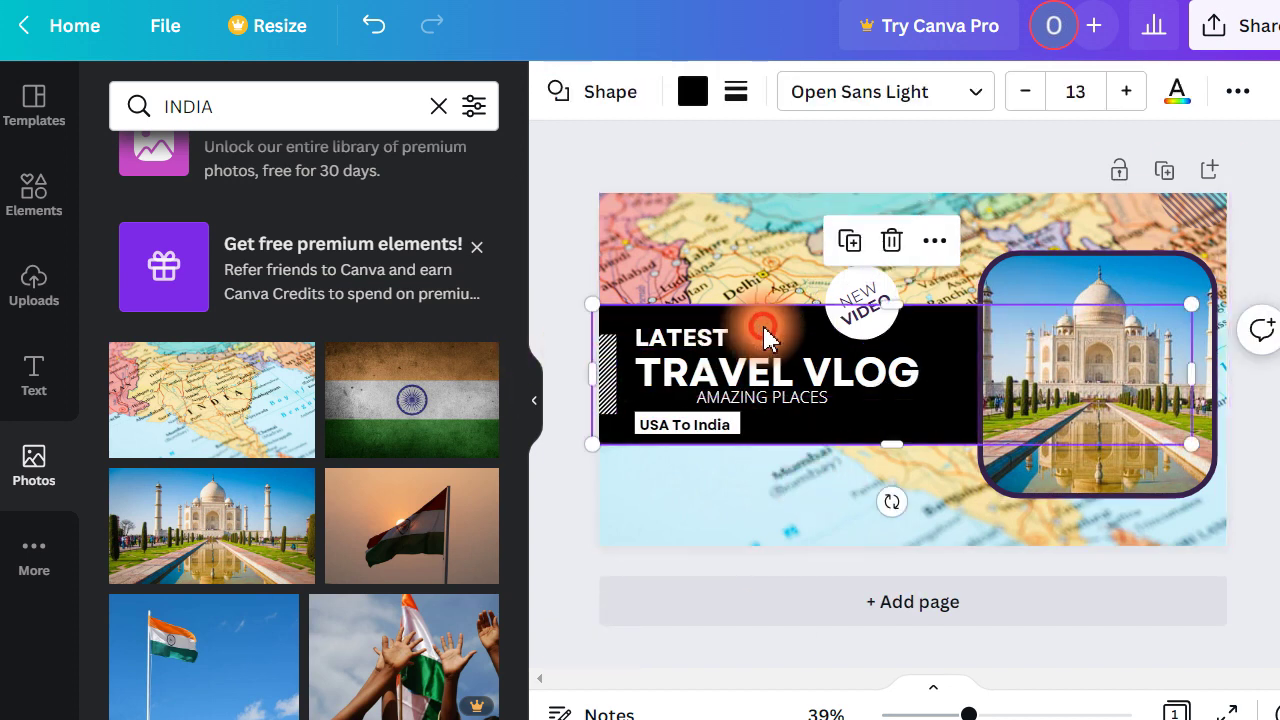
left_click(693, 91)
left_click(336, 221)
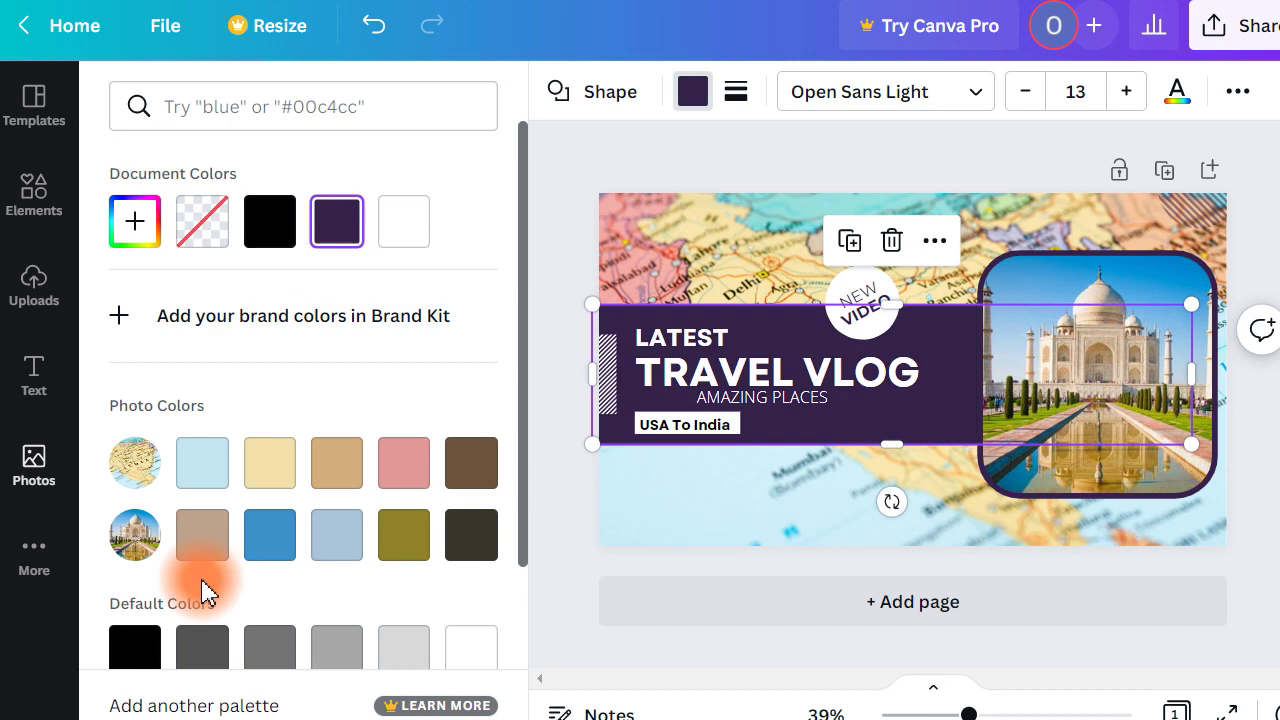
scroll(201, 591, "down", 3)
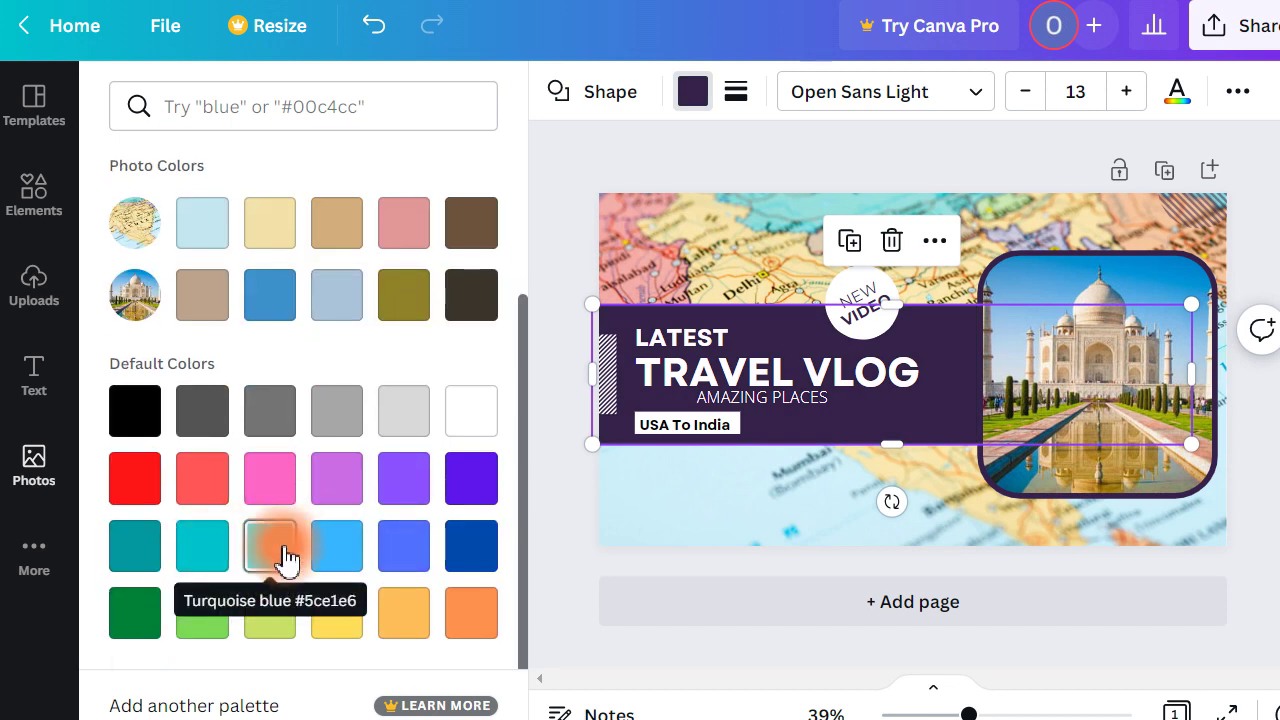
left_click(285, 558)
left_click(332, 545)
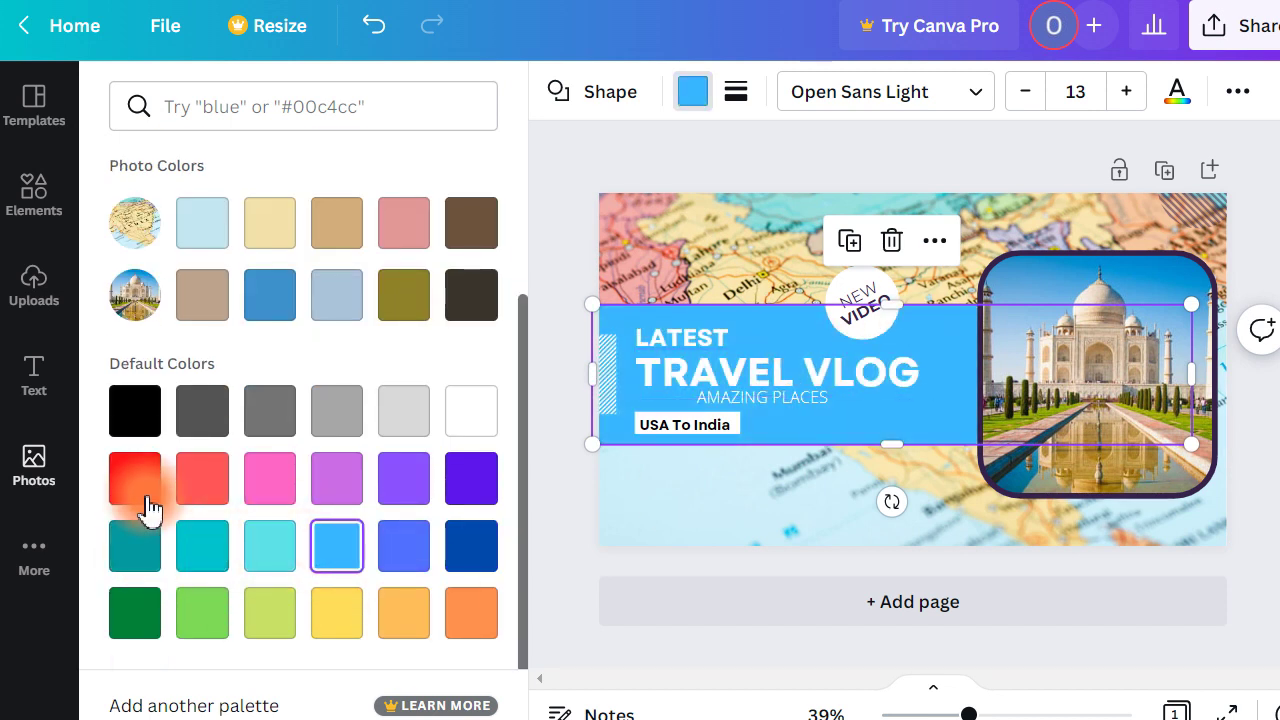
left_click(140, 540)
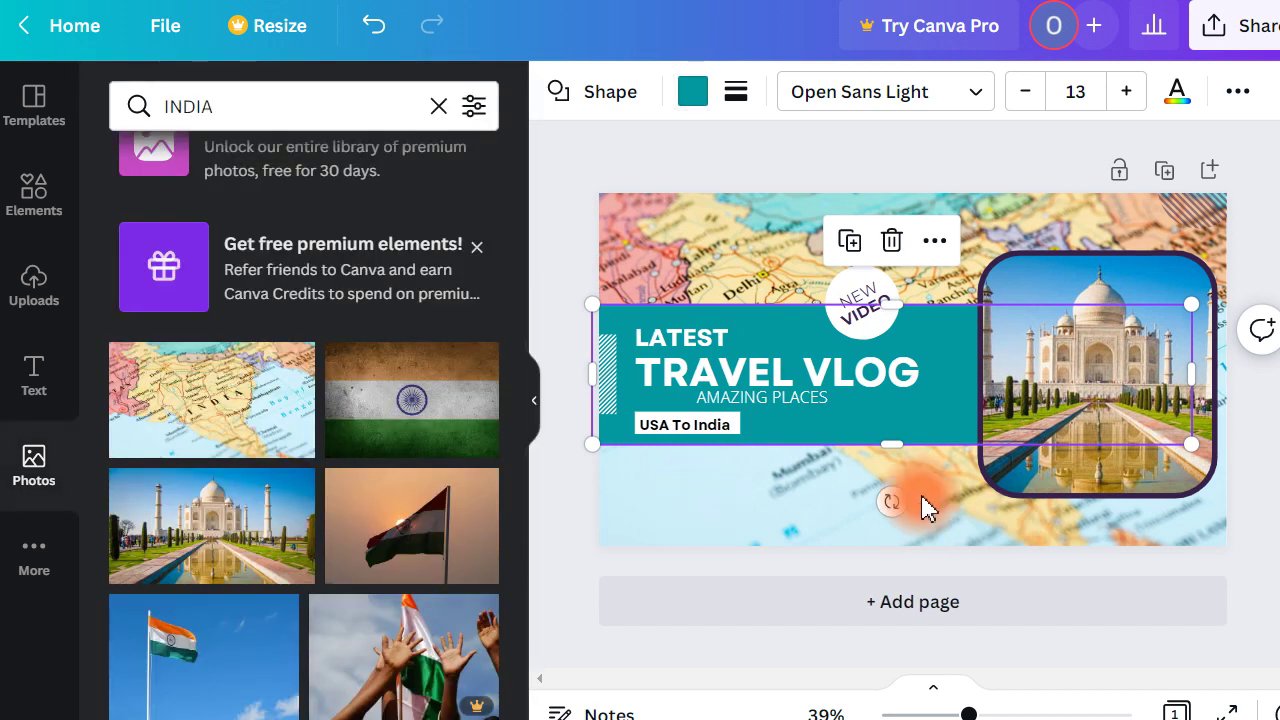
left_click(922, 508)
left_click_drag(868, 340, 935, 326)
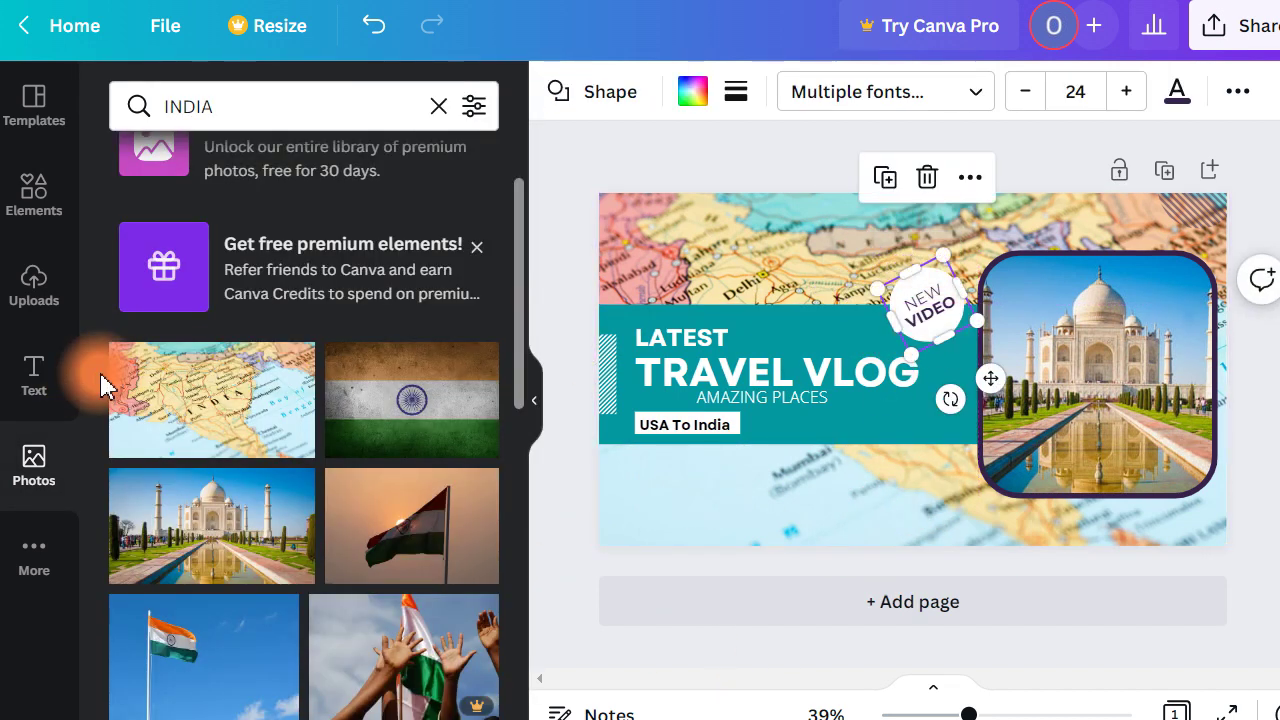
Set the TRAVEL VLOG title in the Petit Formal Script font
left_click(46, 390)
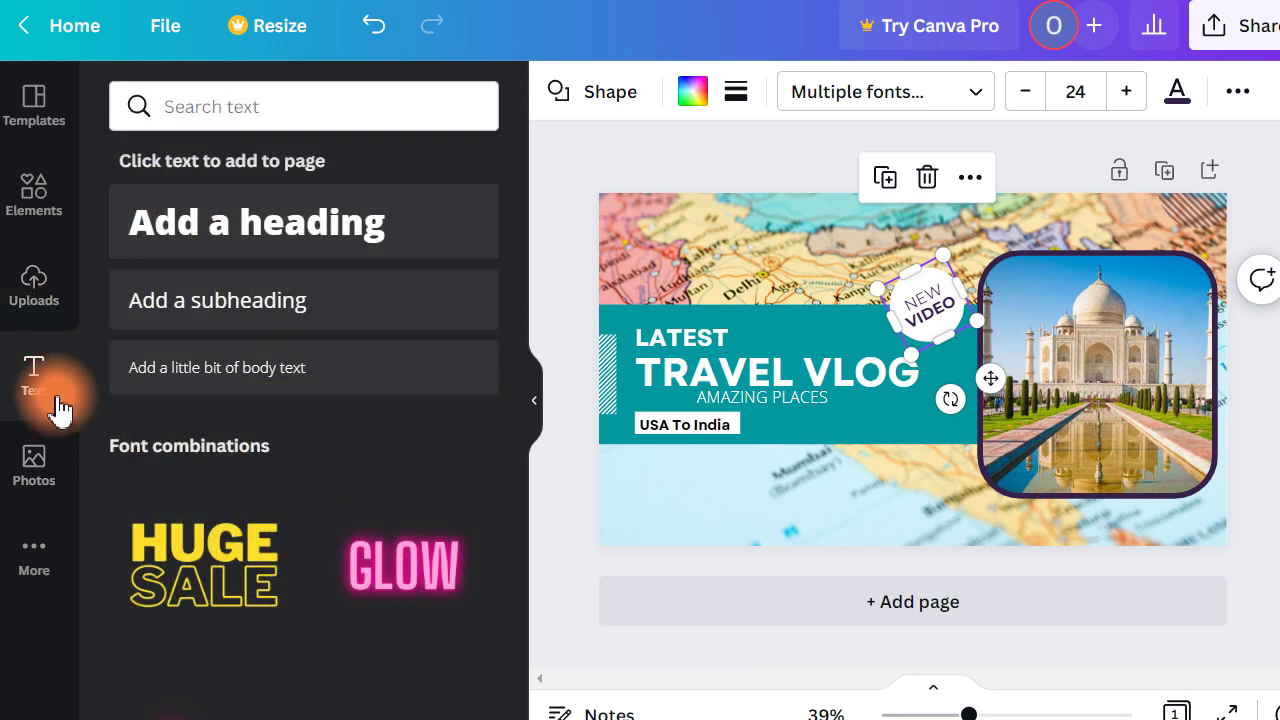
left_click(952, 93)
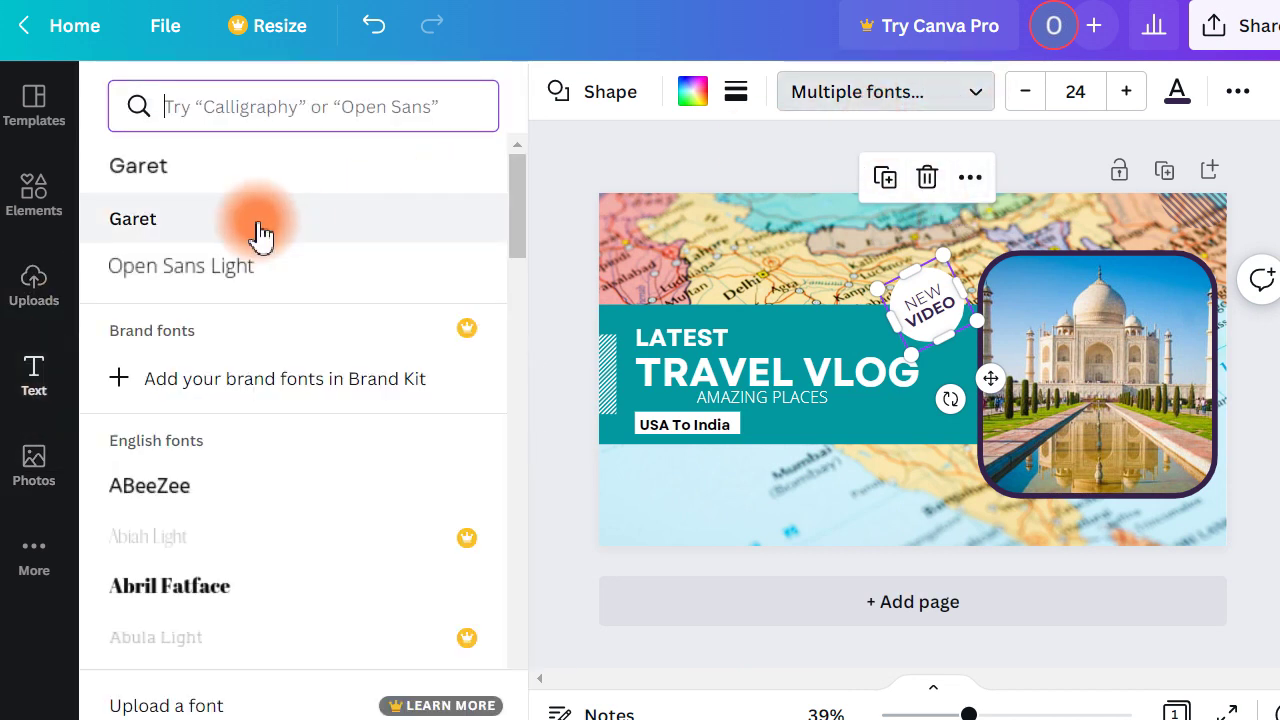
left_click(770, 378)
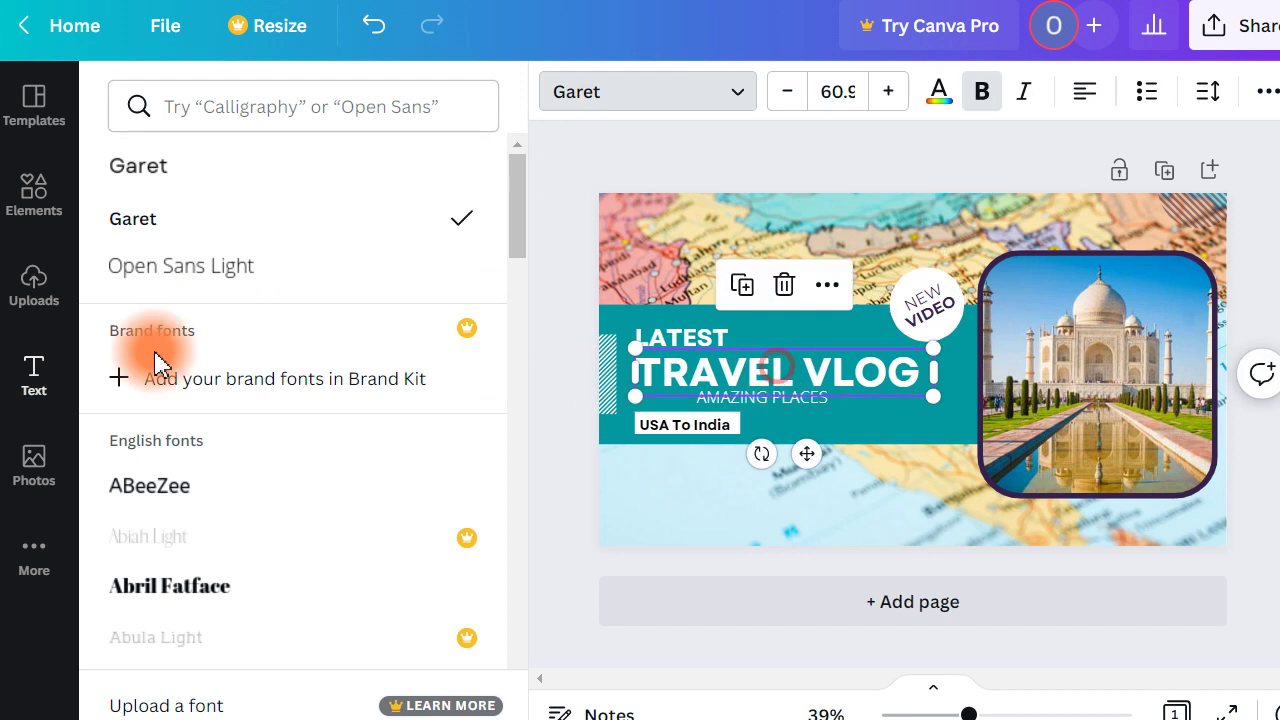
scroll(240, 545, "down", 2)
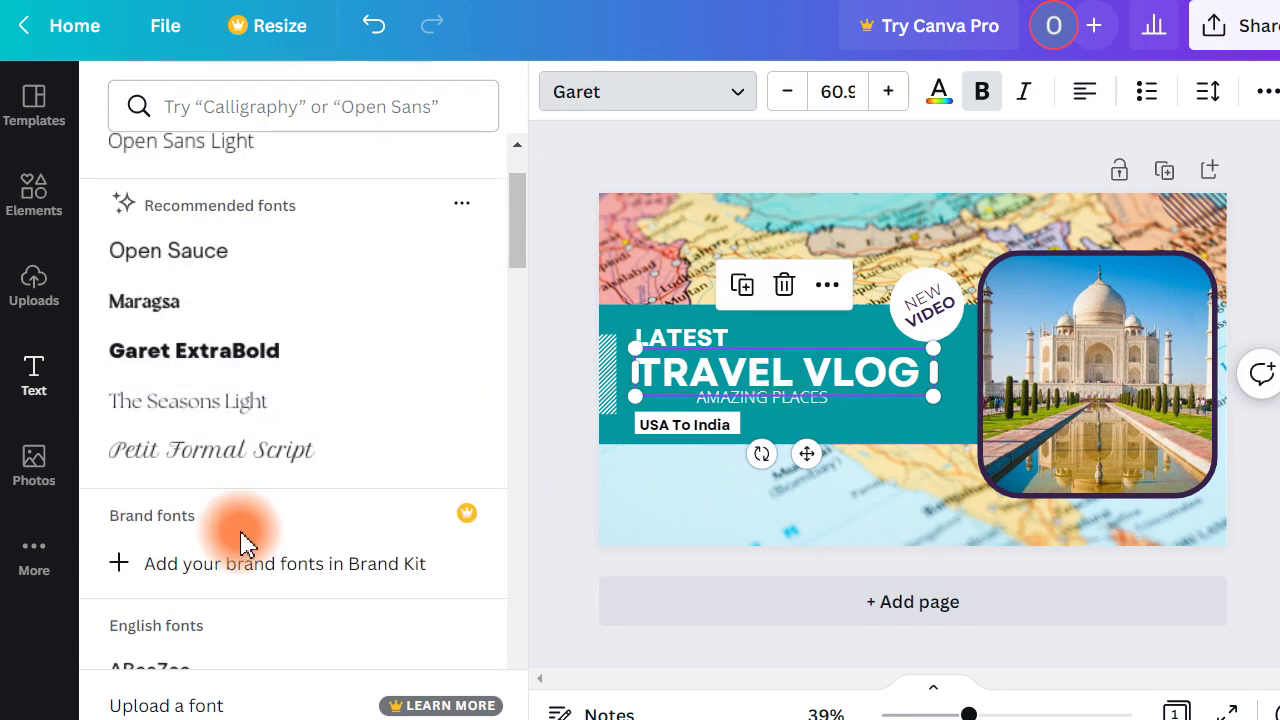
left_click(300, 458)
Widen the TRAVEL VLOG box onto one line and return to the Elements panel's Frame results
left_click_drag(936, 402, 977, 387)
scroll(234, 517, "down", 10)
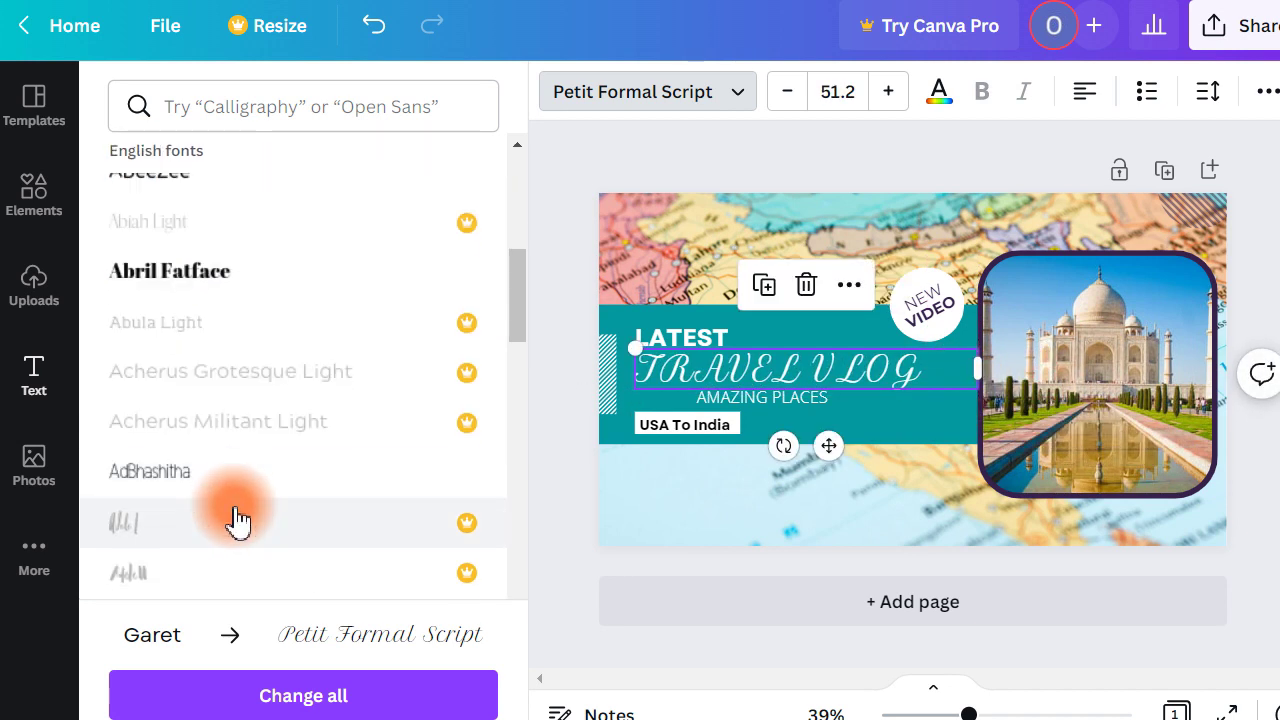
scroll(452, 418, "up", 6)
scroll(452, 418, "down", 10)
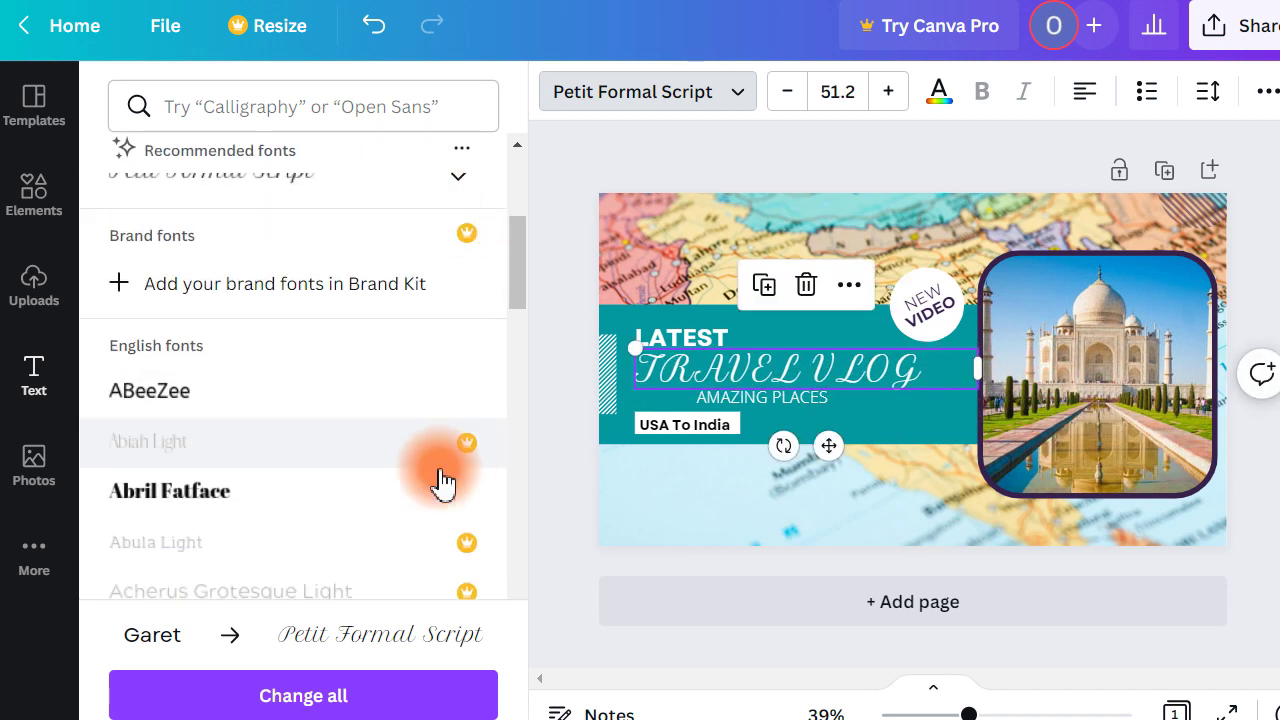
scroll(178, 436, "down", 8)
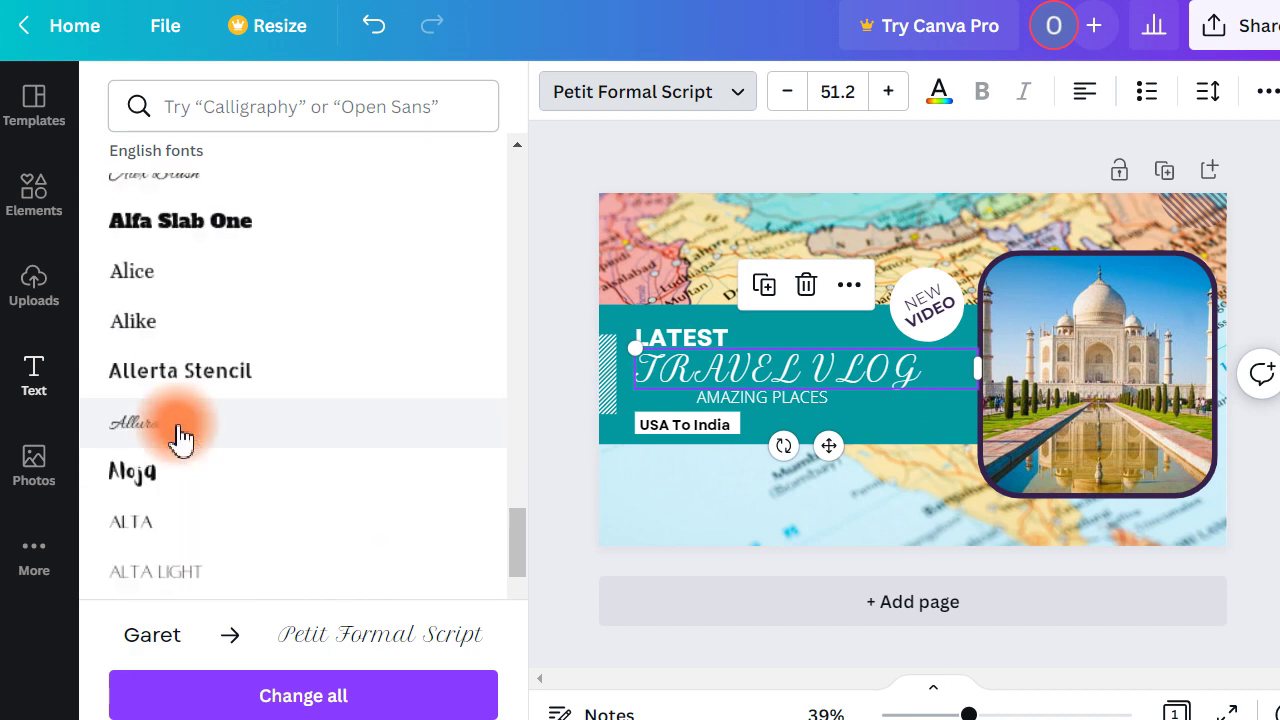
scroll(248, 451, "down", 10)
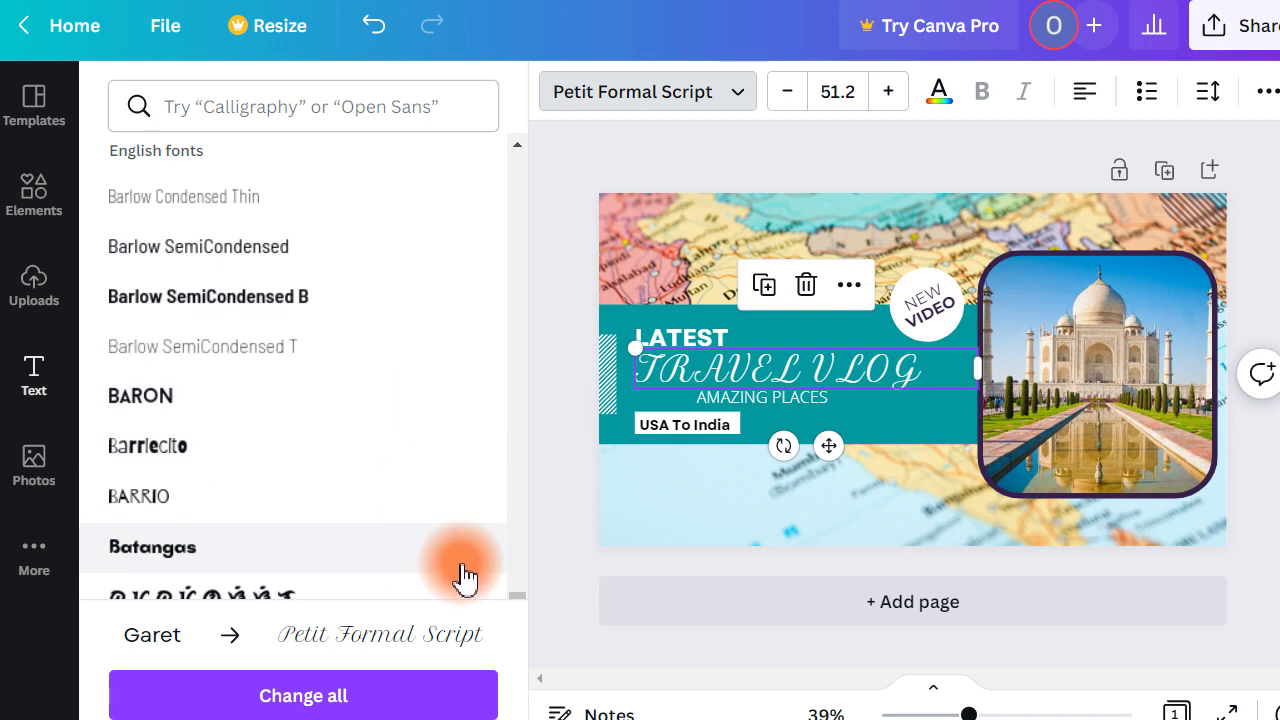
scroll(257, 349, "up", 10)
scroll(219, 397, "up", 12)
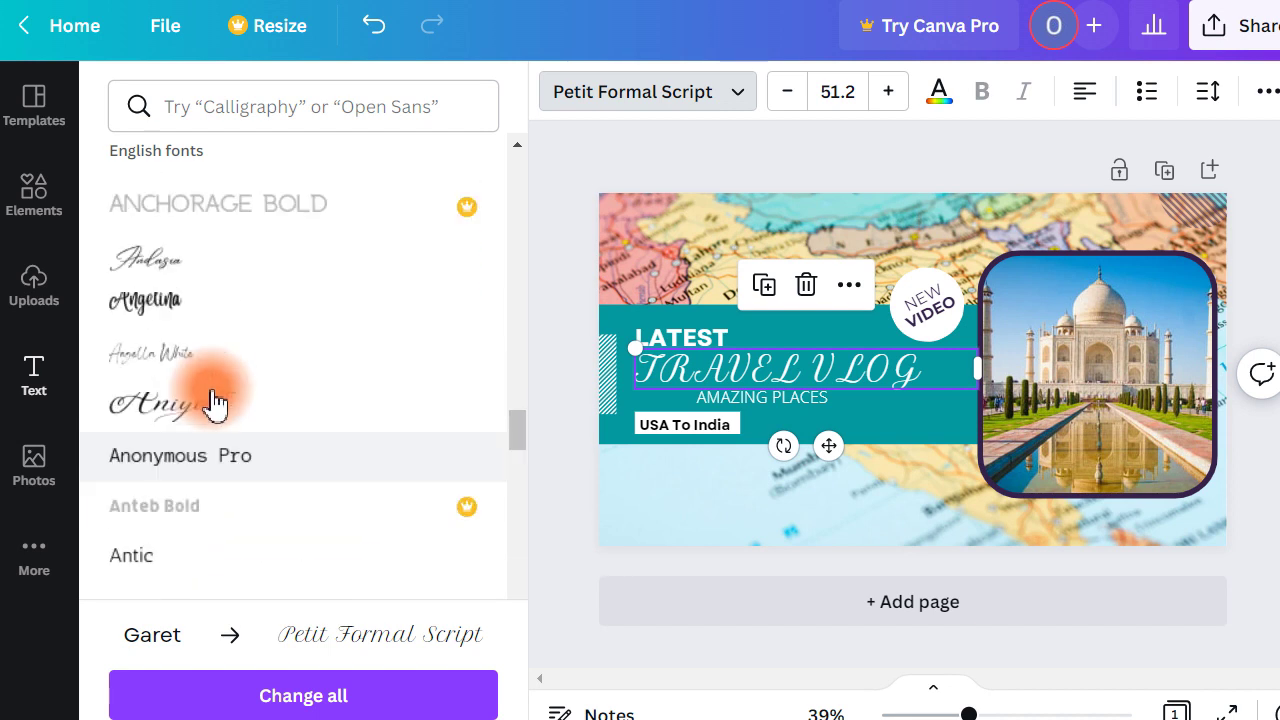
scroll(210, 400, "up", 15)
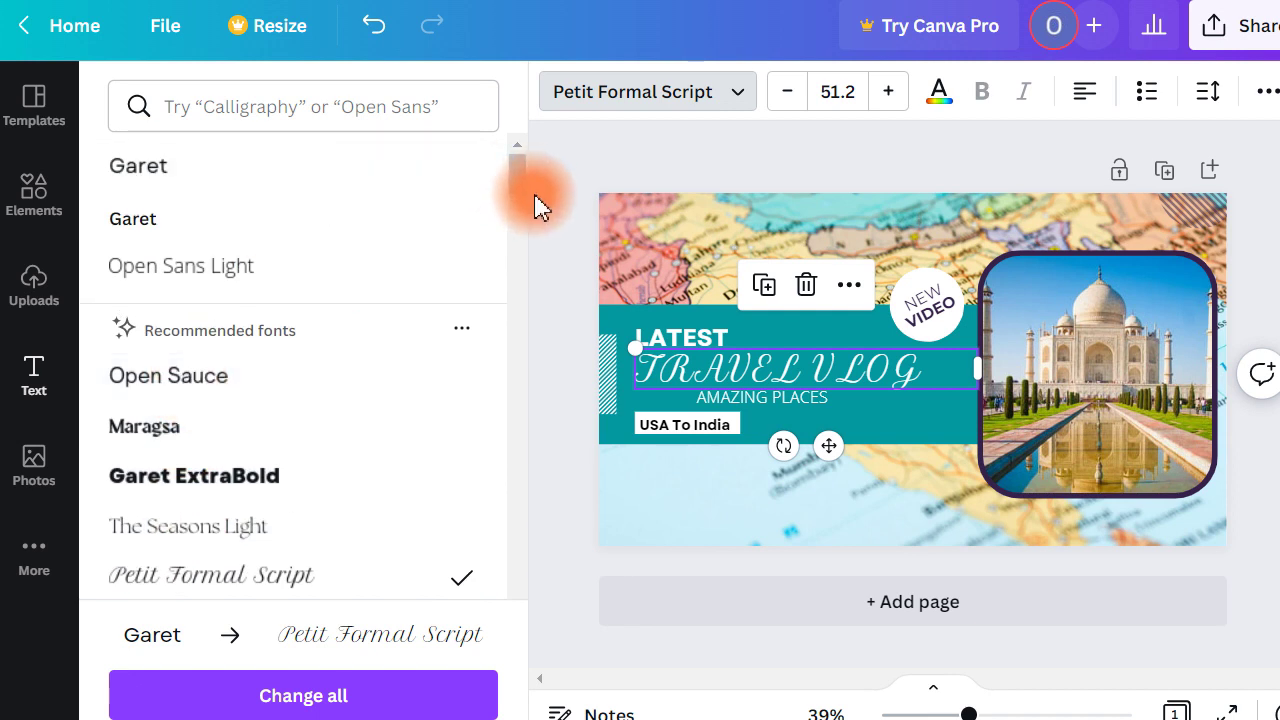
left_click(60, 240)
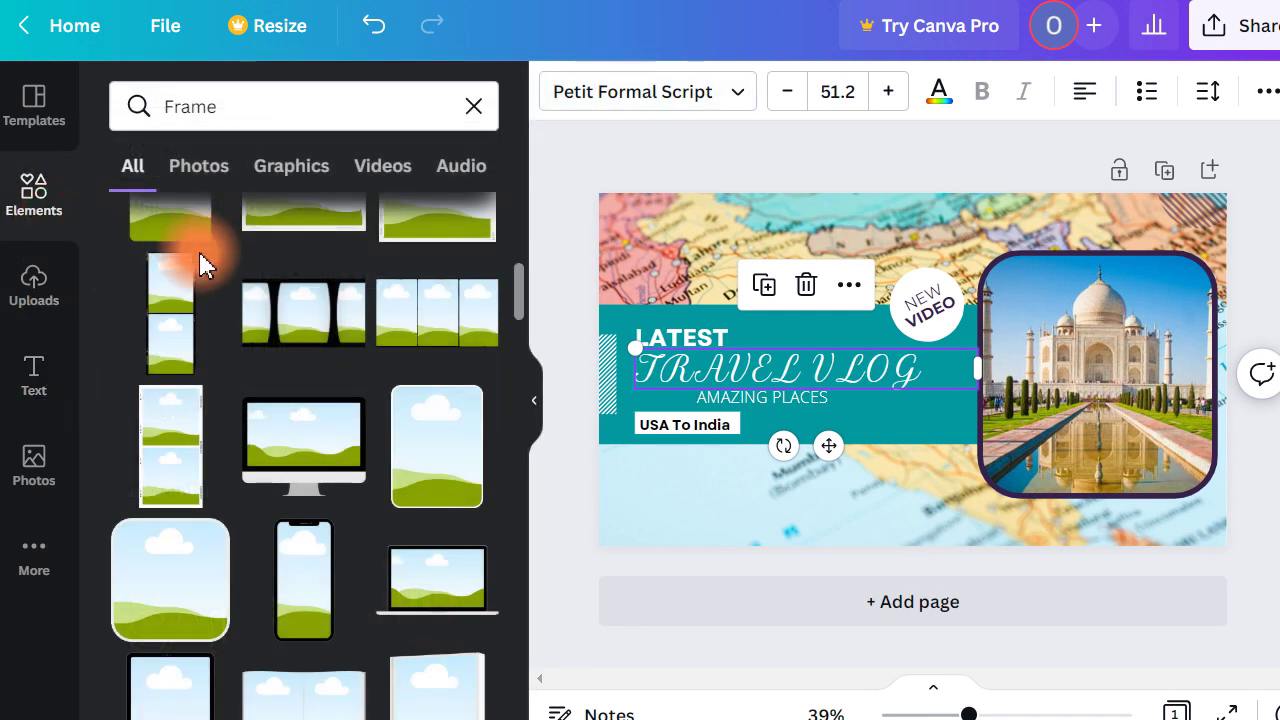
Clear the Frame element search and go back through Uploads to the Photos library
left_click(474, 106)
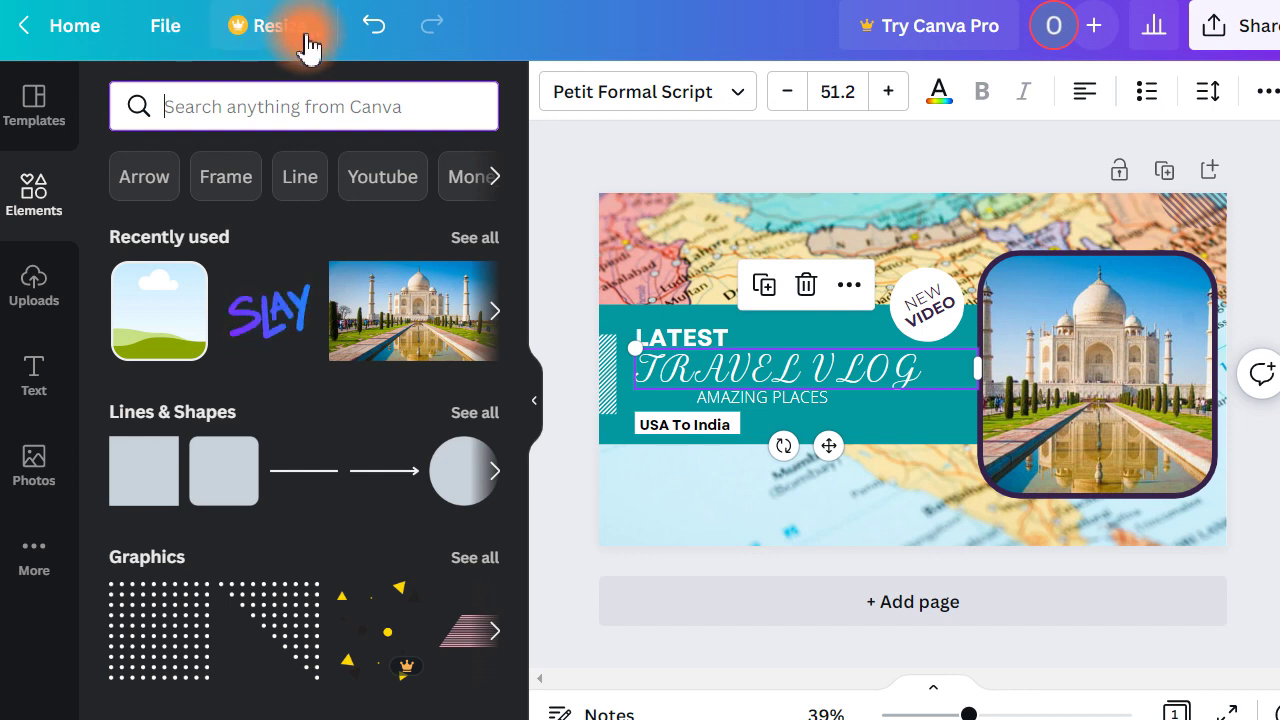
left_click(42, 295)
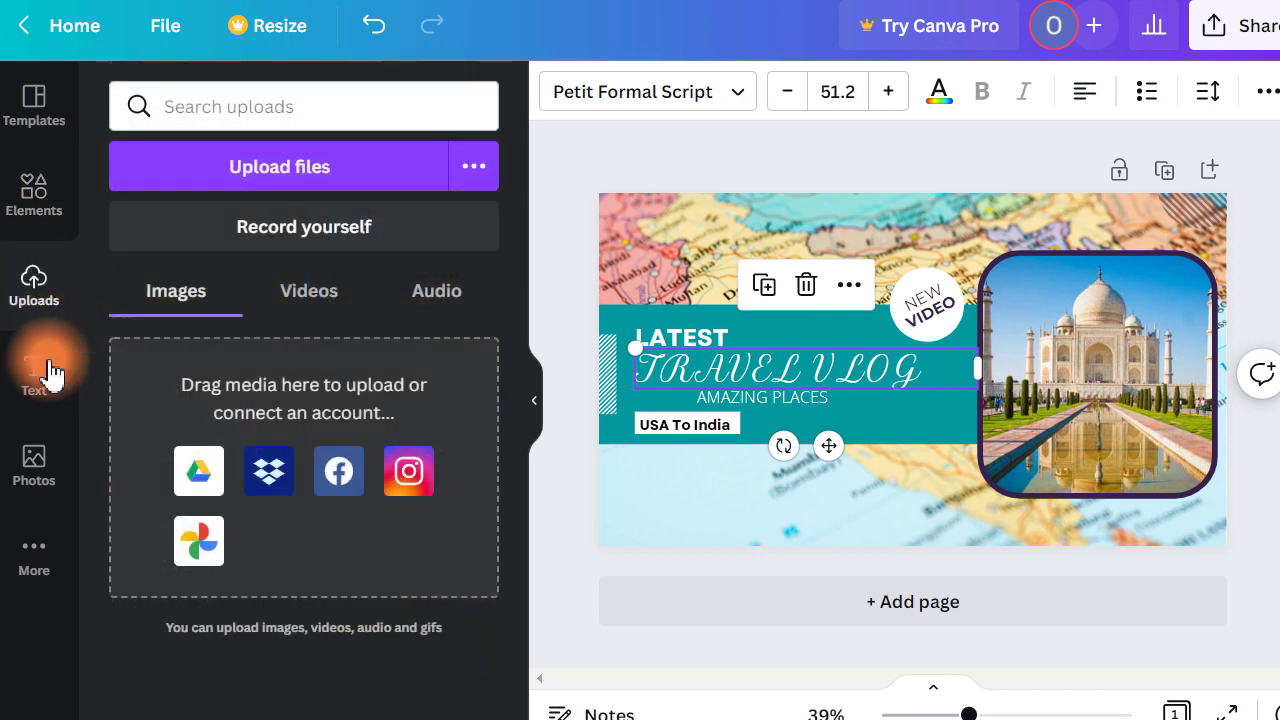
left_click(28, 470)
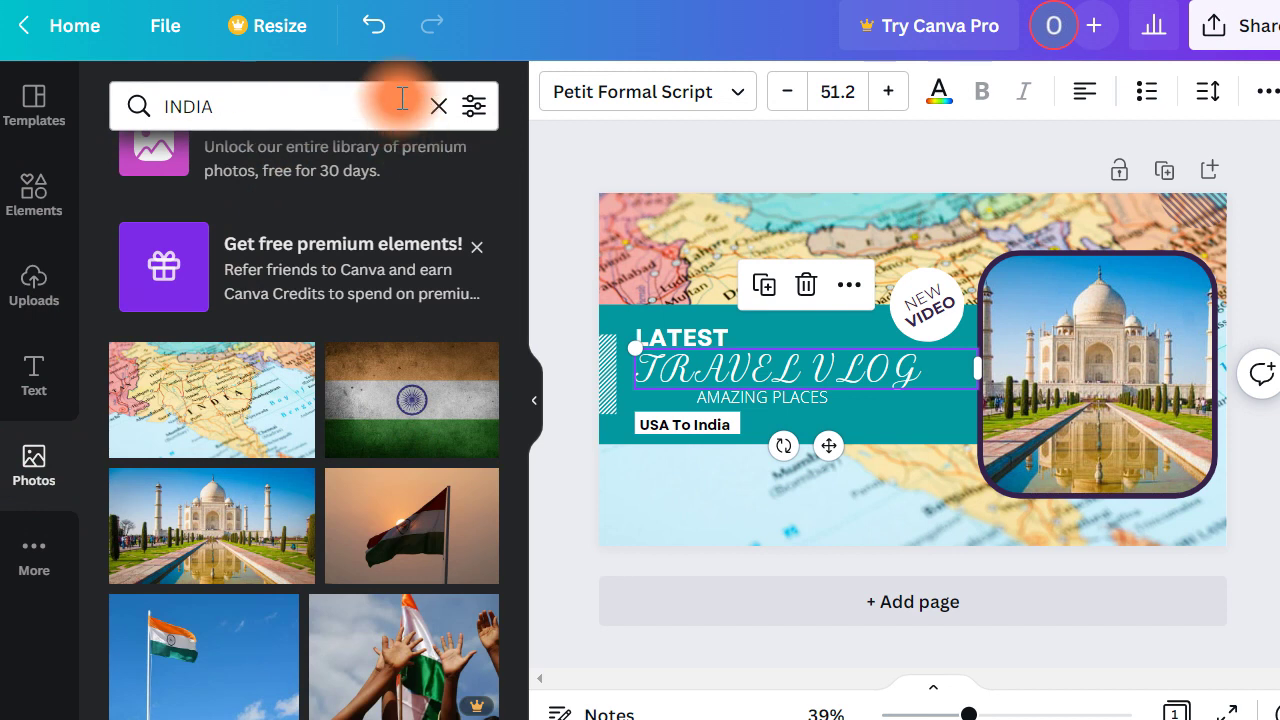
Clear the INDIA photo search and return to the Uploads panel
left_click(438, 106)
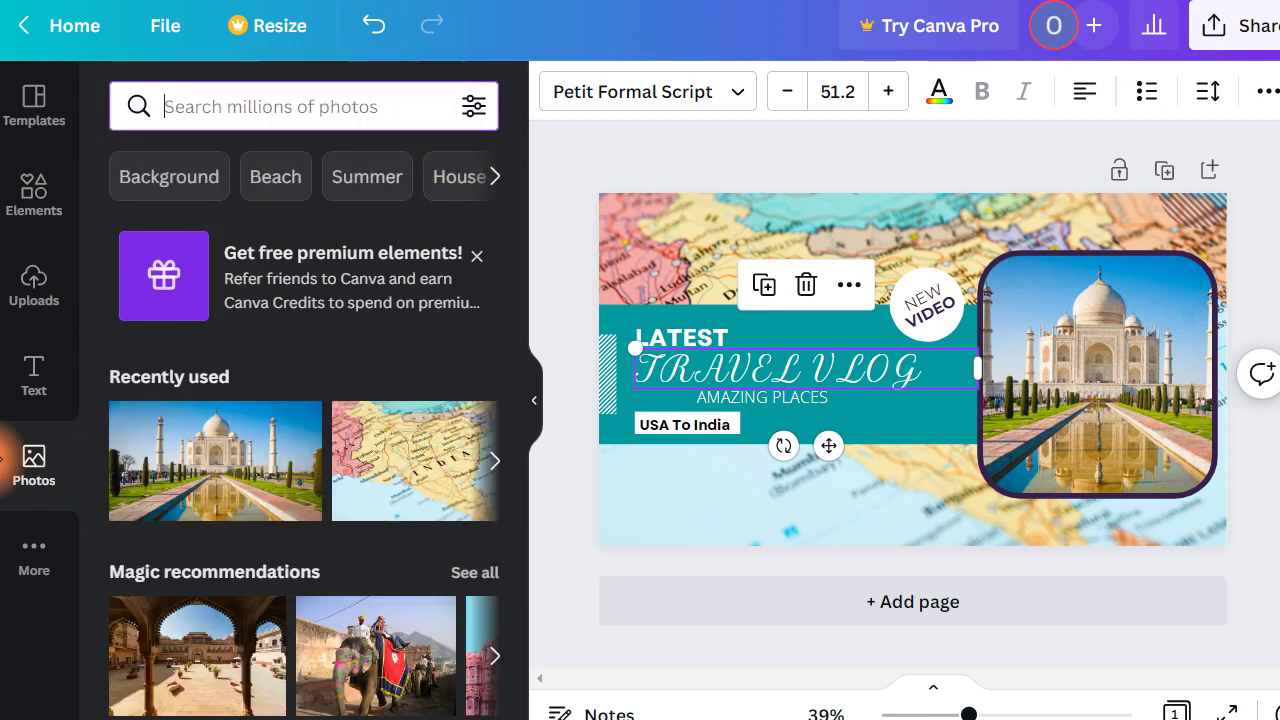
left_click(40, 293)
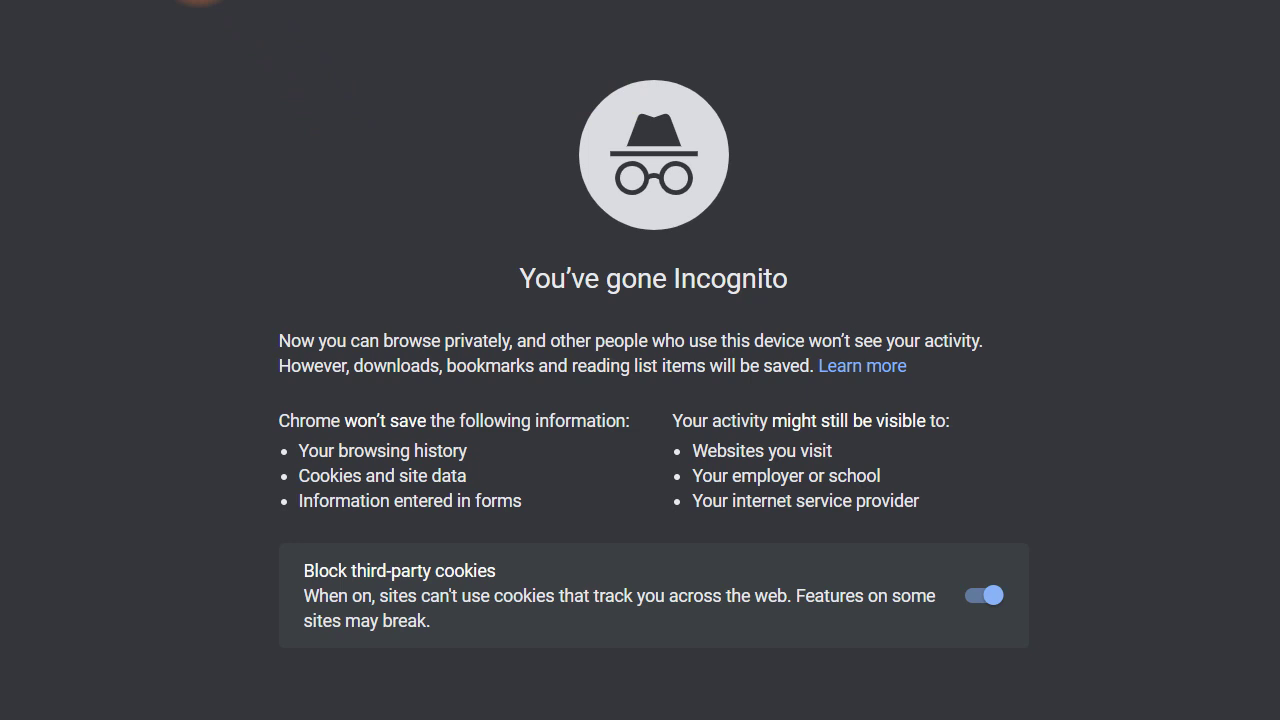
Go to the Pexels website in the incognito window and scroll through its homepage
type("PEXE")
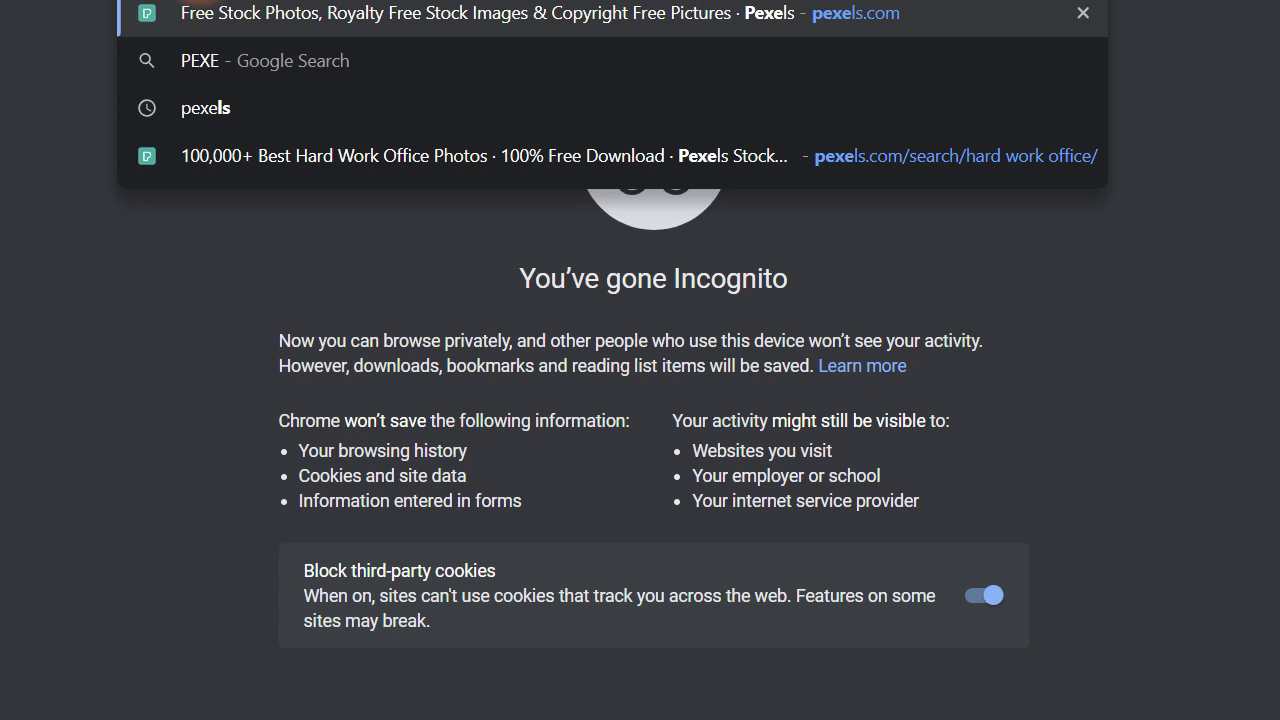
key("Return")
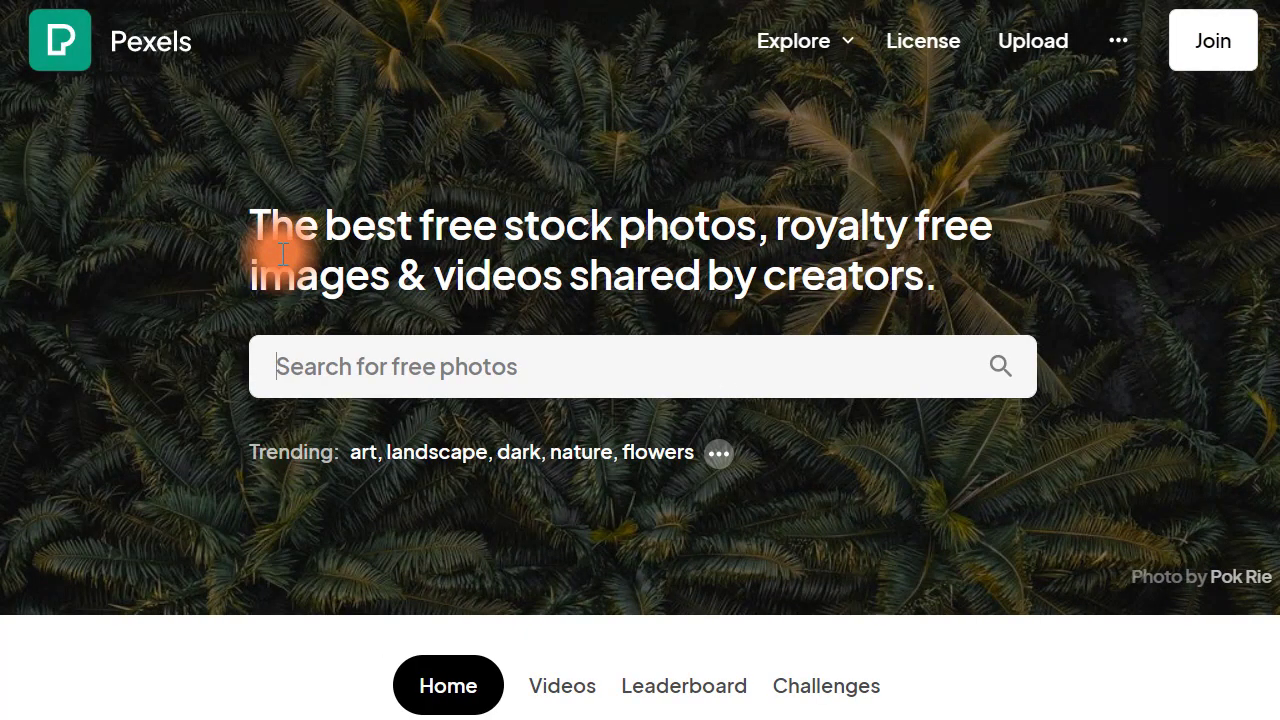
scroll(351, 391, "down", 10)
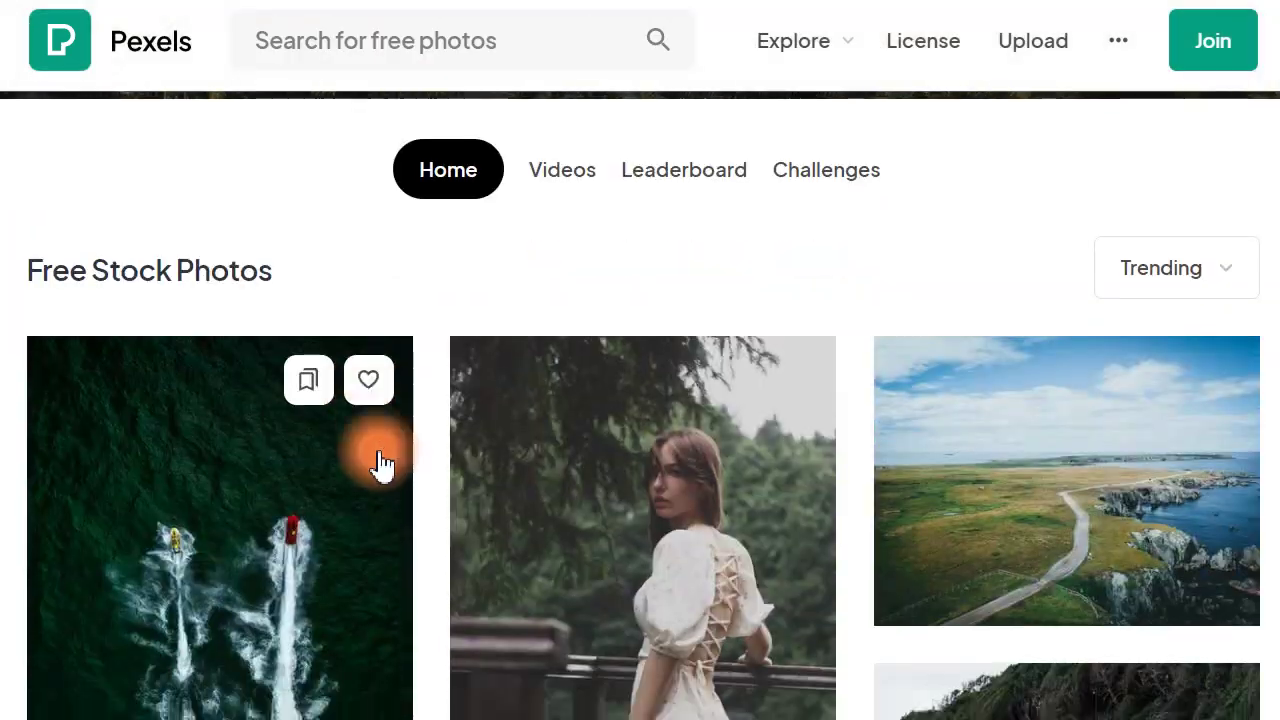
scroll(383, 465, "up", 5)
scroll(365, 470, "down", 10)
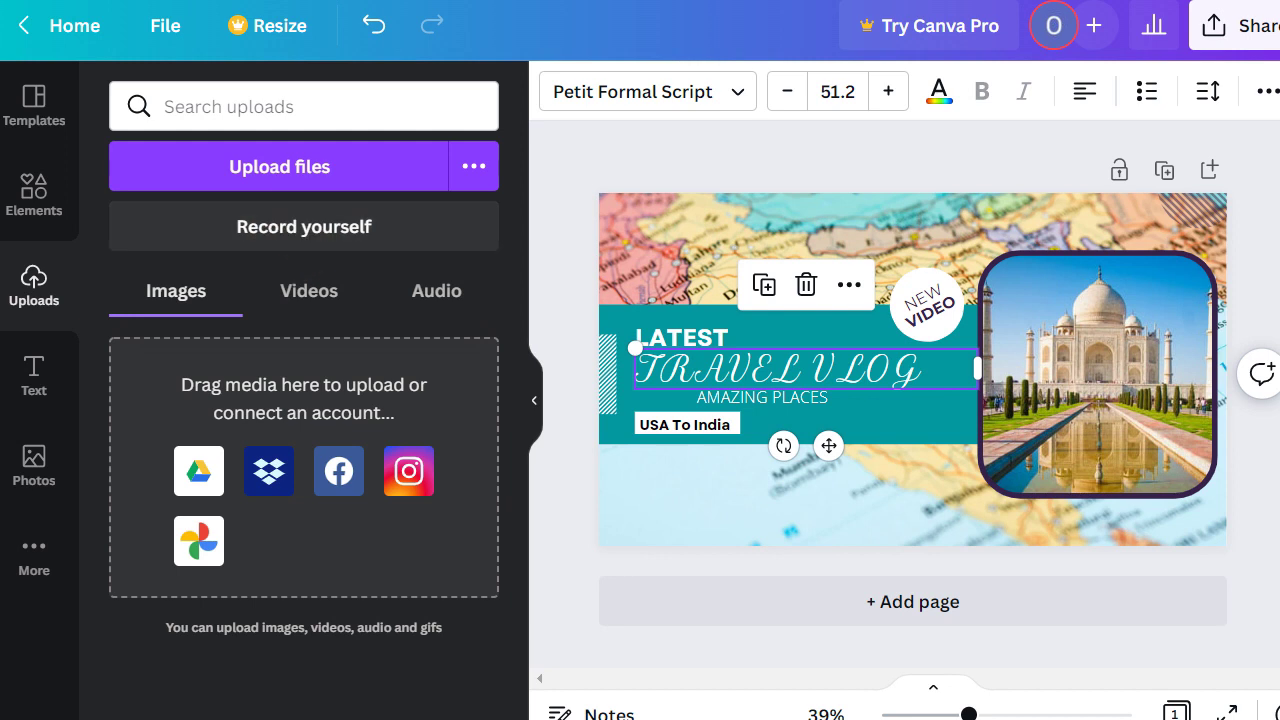
Nudge and slightly enlarge TRAVEL VLOG, shift the Taj Mahal photo, and enlarge the teal banner
left_click_drag(824, 367, 834, 363)
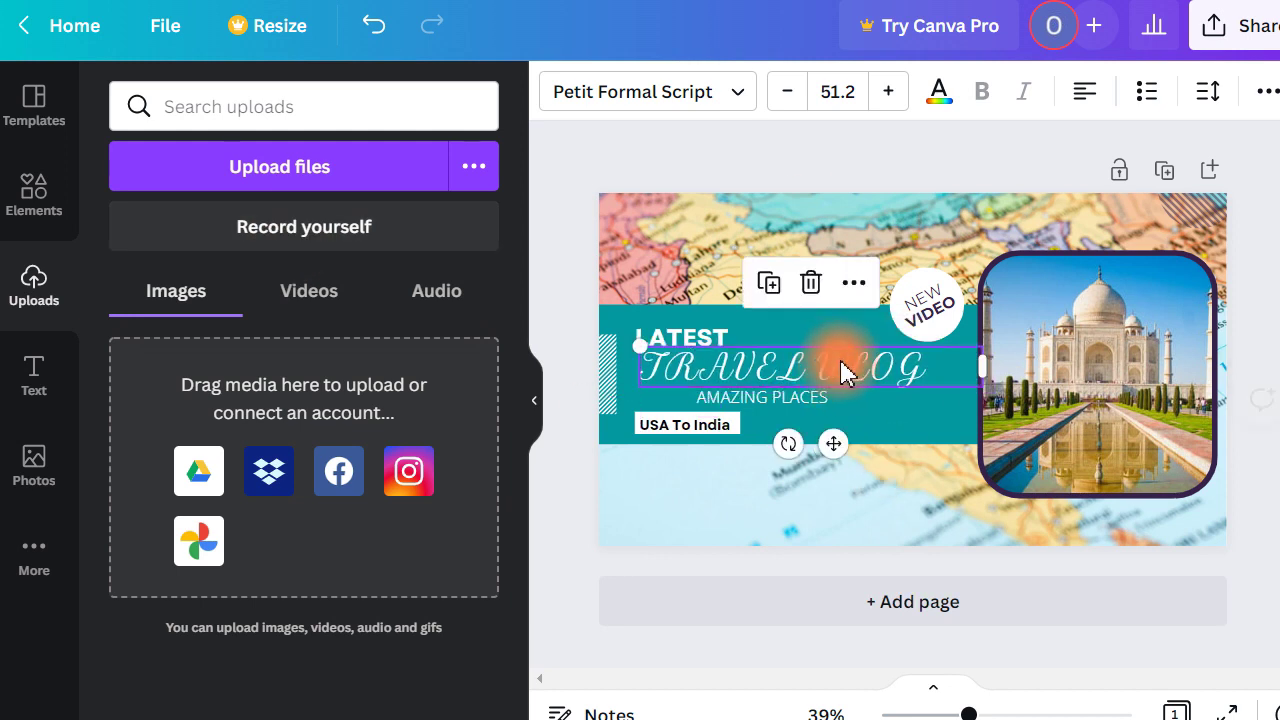
left_click_drag(987, 345, 938, 348)
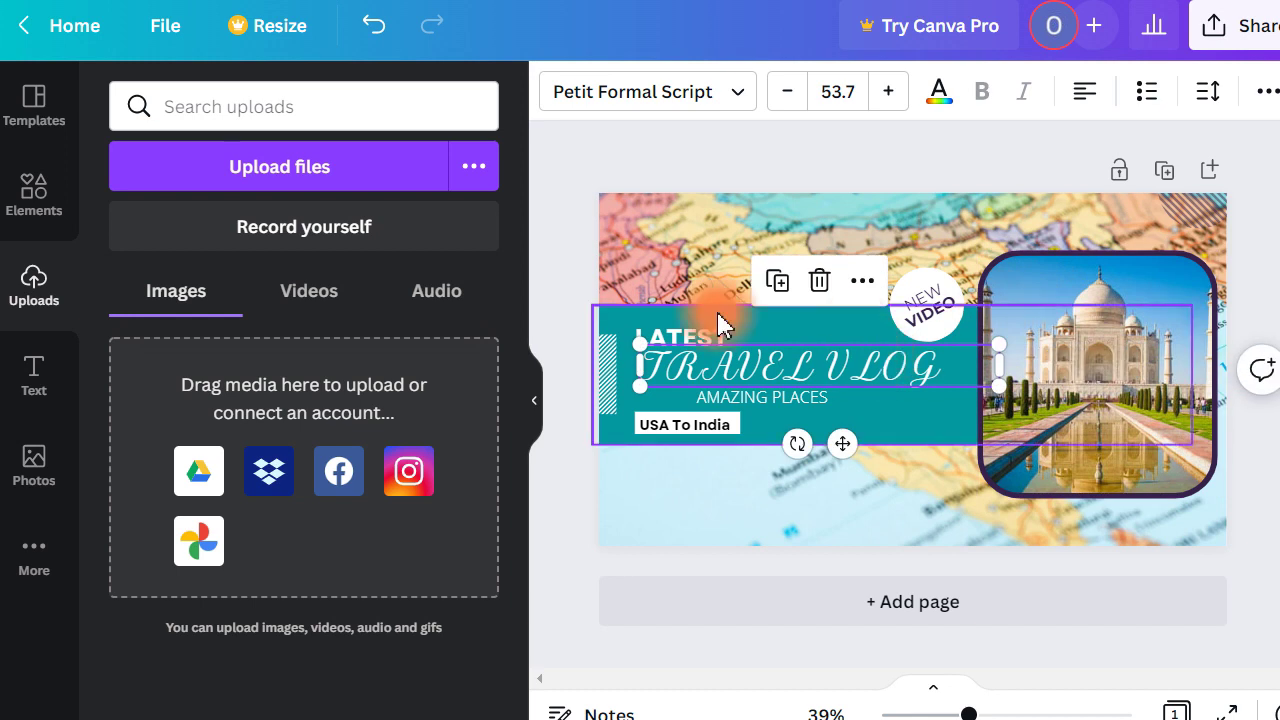
left_click(574, 263)
mouse_move(1048, 435)
left_mouse_down()
mouse_move(1097, 411)
mouse_move(1065, 428)
left_mouse_up()
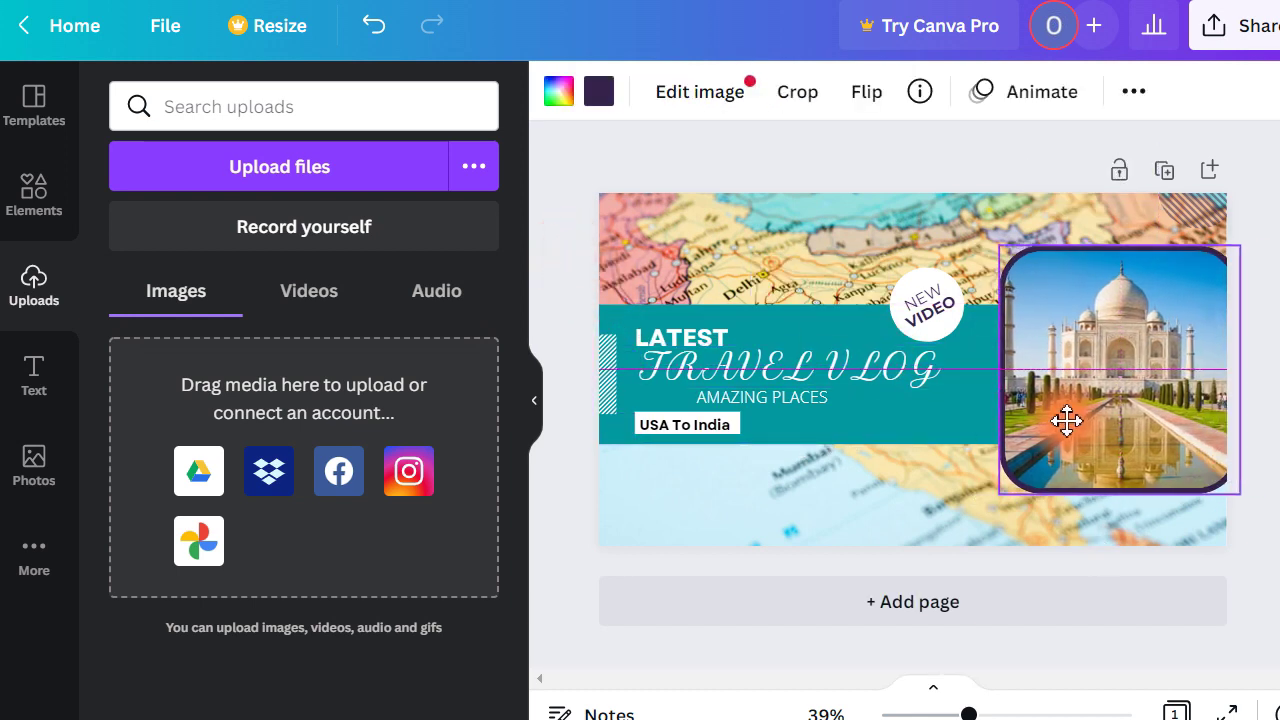
left_click(827, 348)
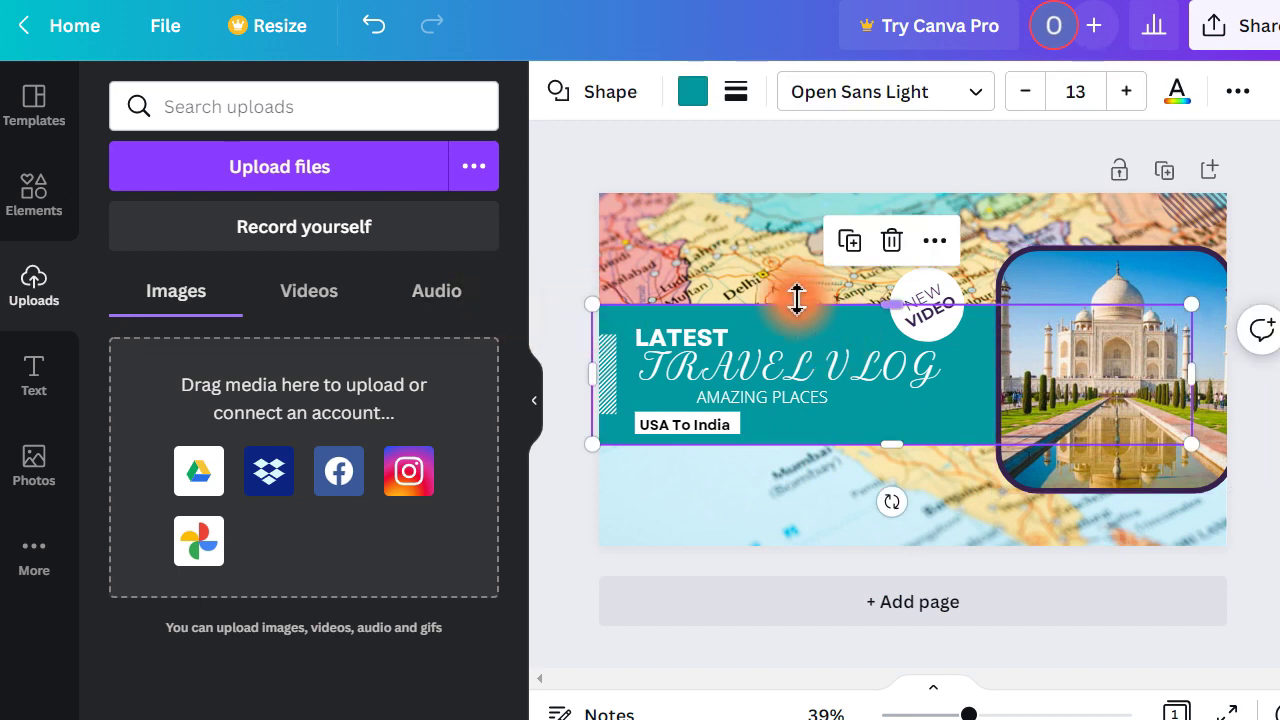
left_click_drag(593, 297, 515, 256)
left_click_drag(752, 322, 857, 257)
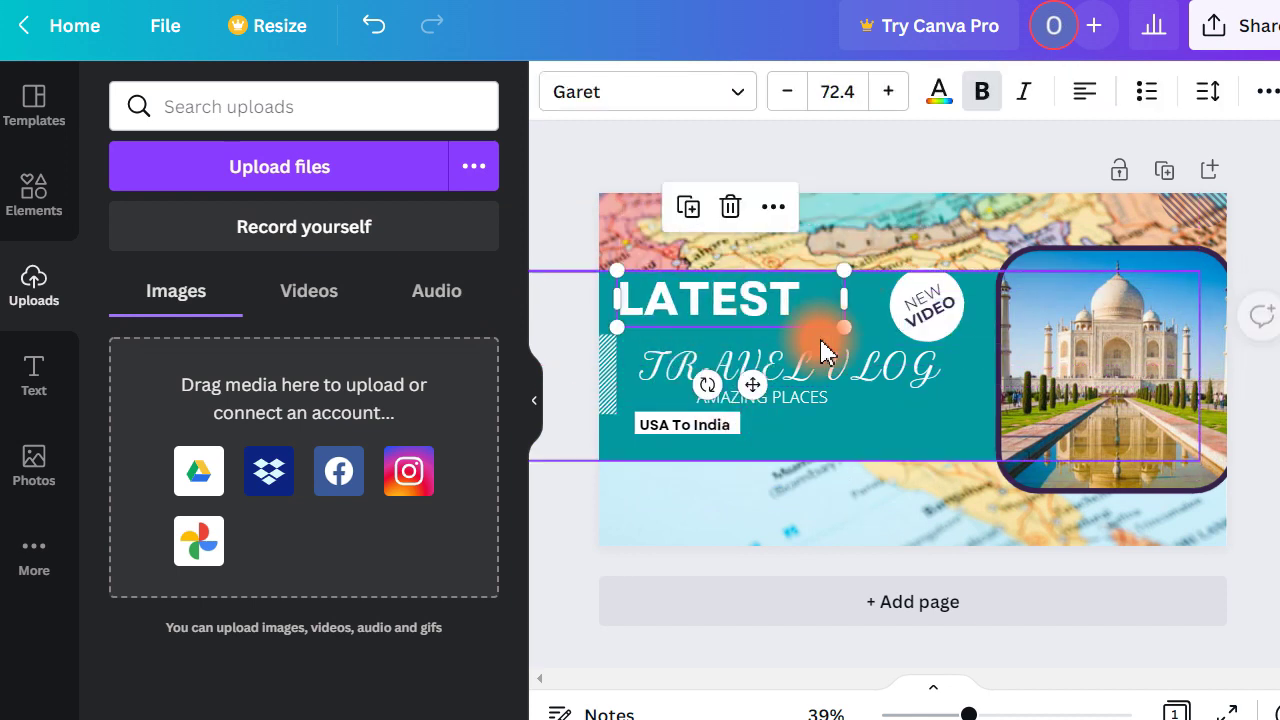
Enlarge TRAVEL VLOG to about 62.5 pt under LATEST, then move and tilt NEW VIDEO clockwise
left_click(823, 372)
left_click_drag(1000, 338, 1071, 335)
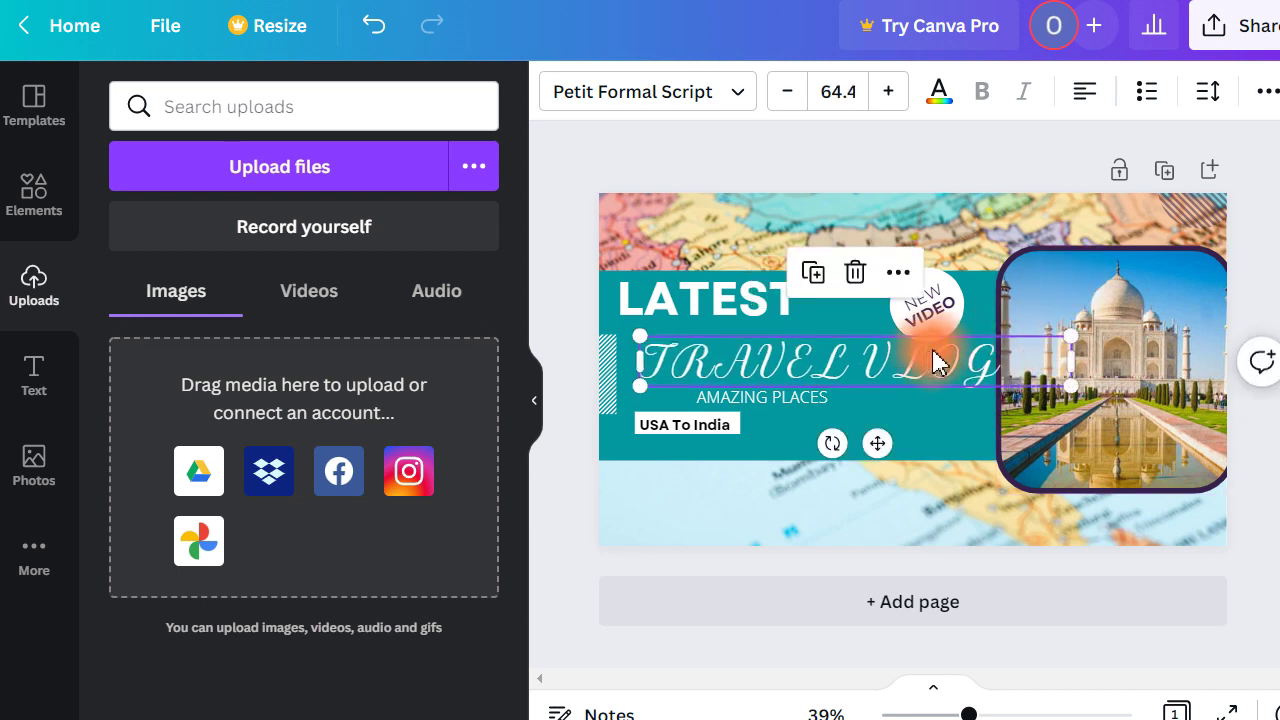
double_click(928, 356)
left_click_drag(928, 356, 897, 358)
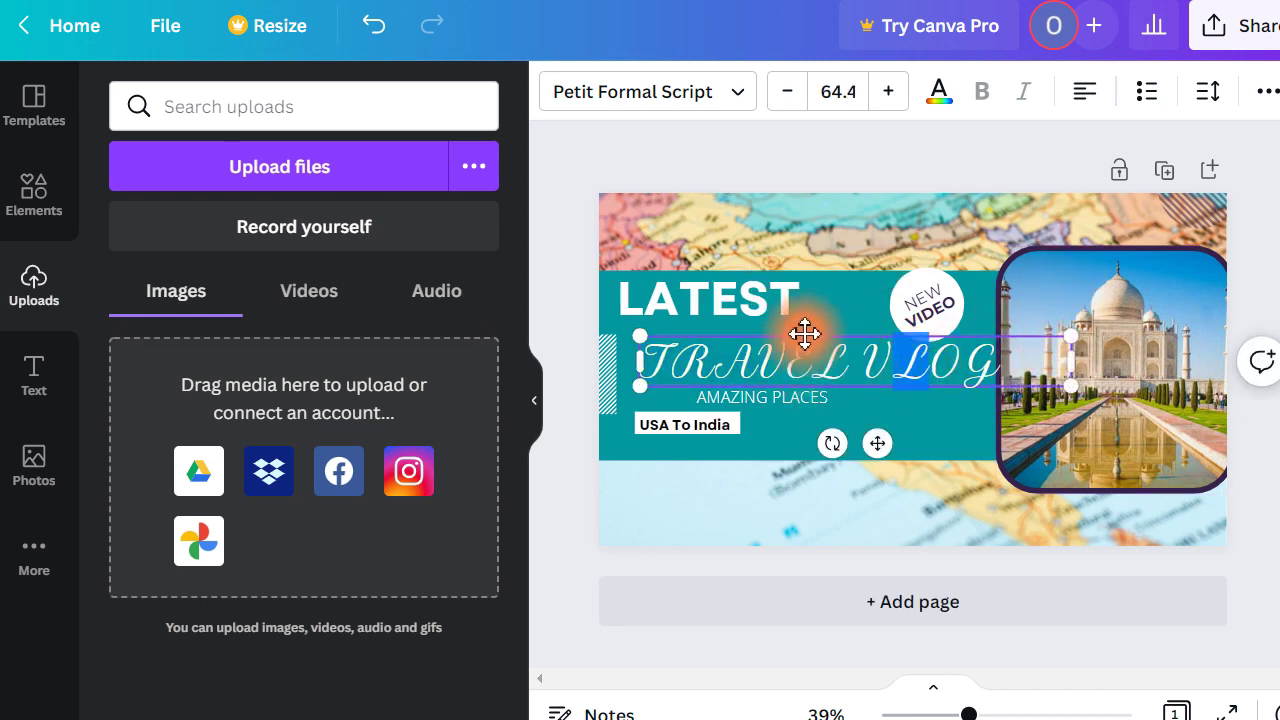
left_click_drag(803, 329, 778, 330)
left_click_drag(1046, 382, 1035, 382)
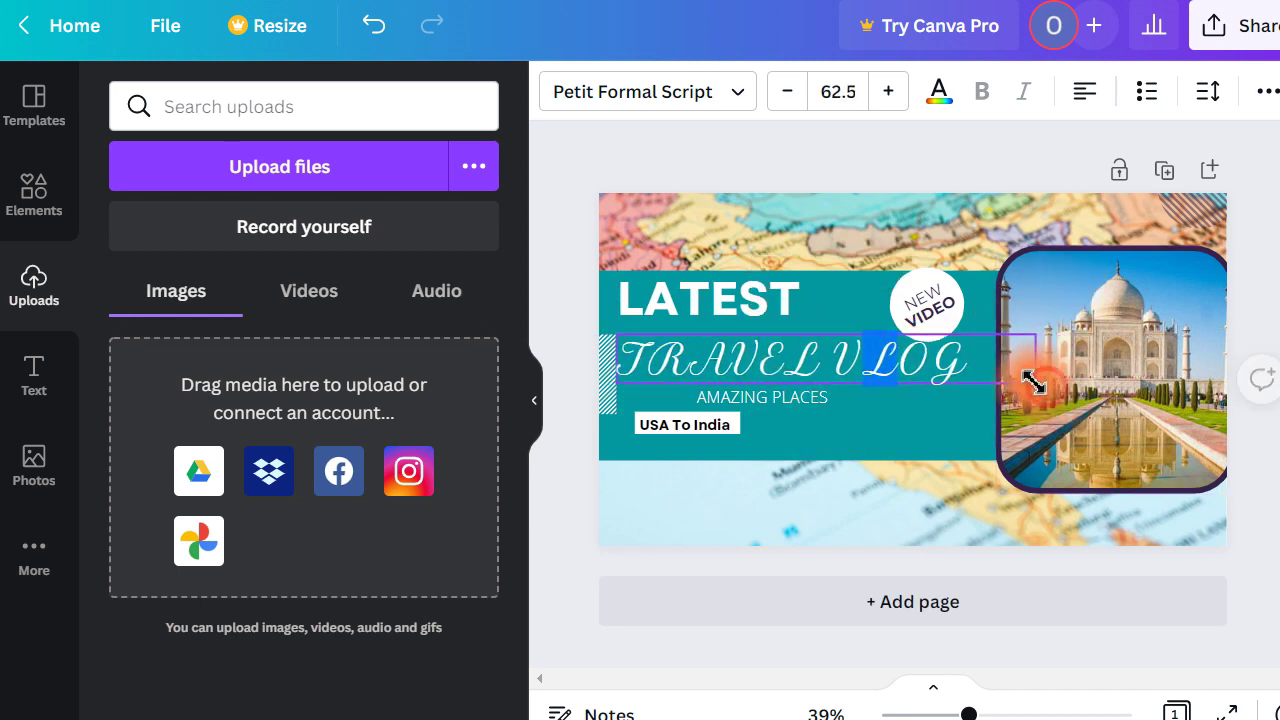
left_click_drag(930, 302, 916, 277)
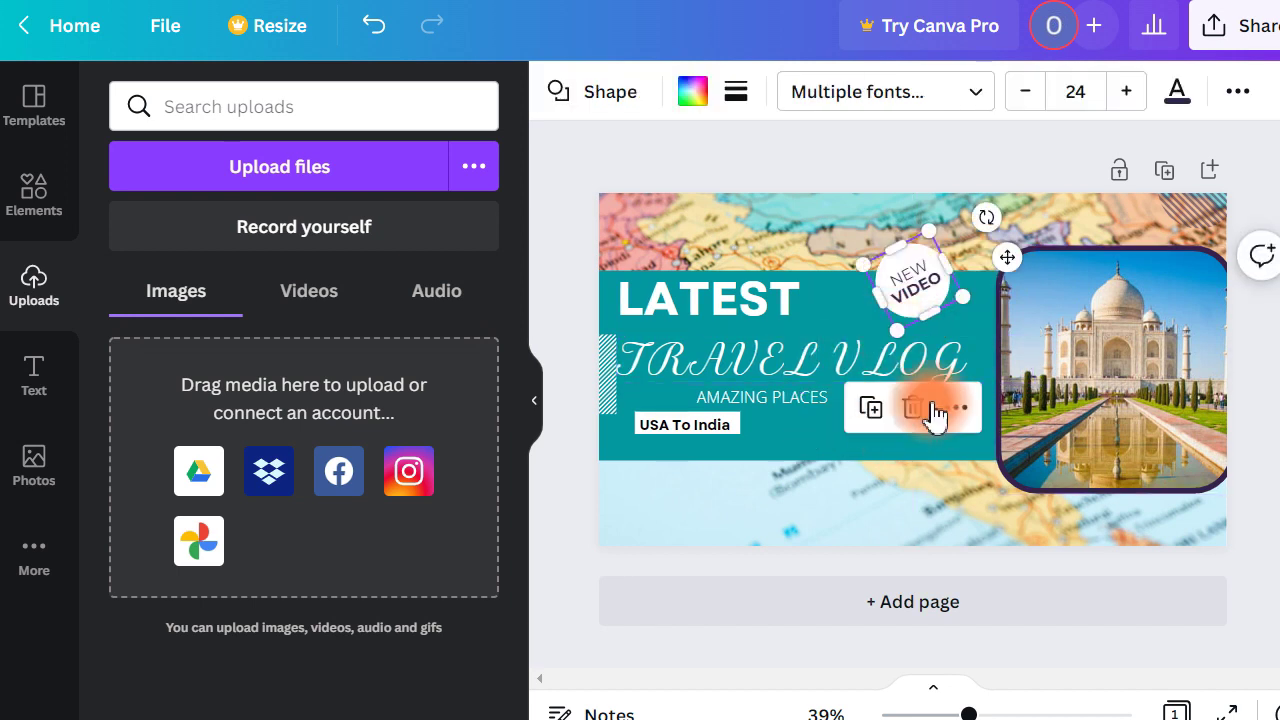
left_click_drag(980, 212, 885, 220)
Reposition and widen the USA To India label, then delete the white shape behind it
left_click(918, 274)
left_click(668, 448)
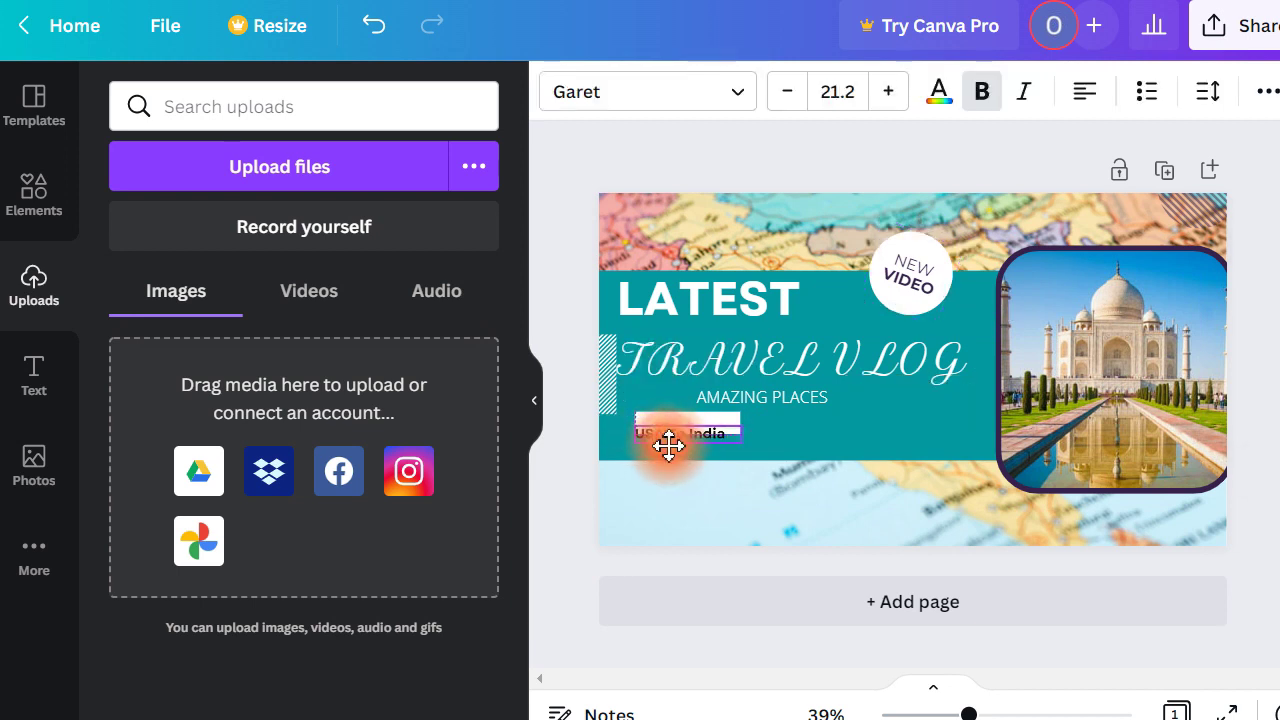
left_click_drag(666, 423, 654, 434)
left_click_drag(737, 443, 752, 420)
left_click(714, 449)
left_click(712, 468)
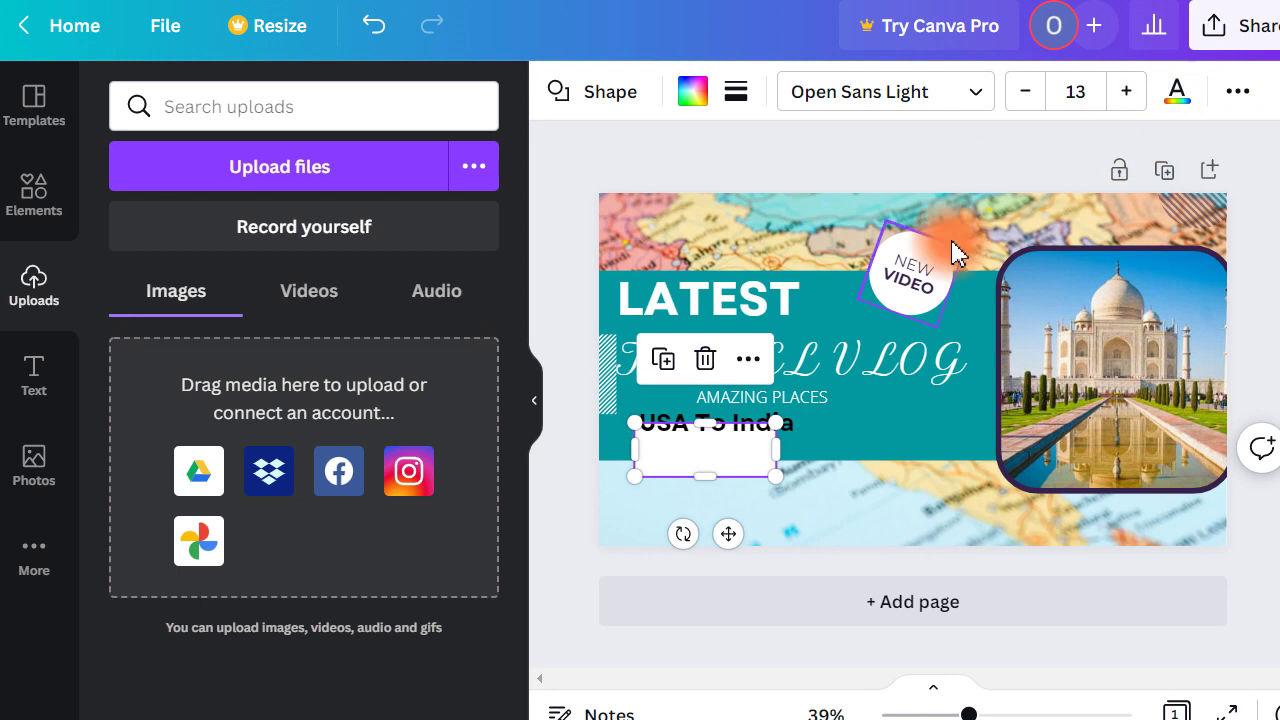
right_click(709, 466)
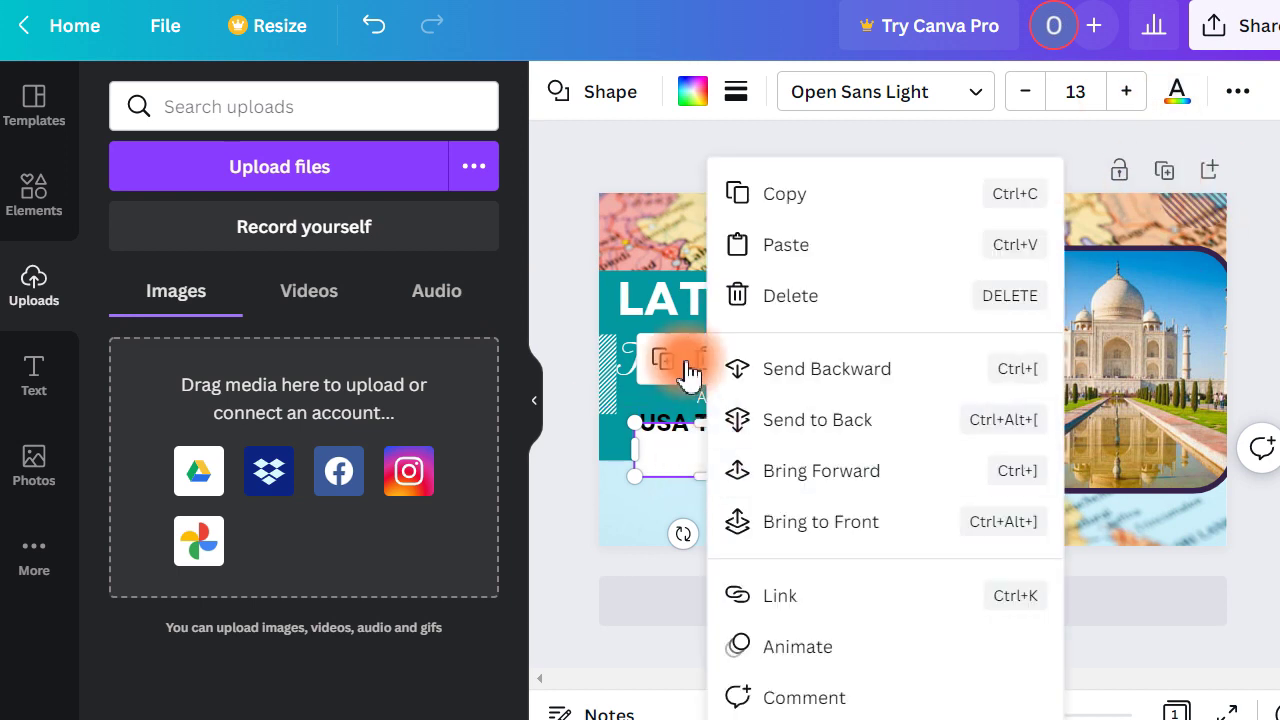
key("Delete")
Enlarge the USA To India text to size 51 and colour it white
left_click(726, 429)
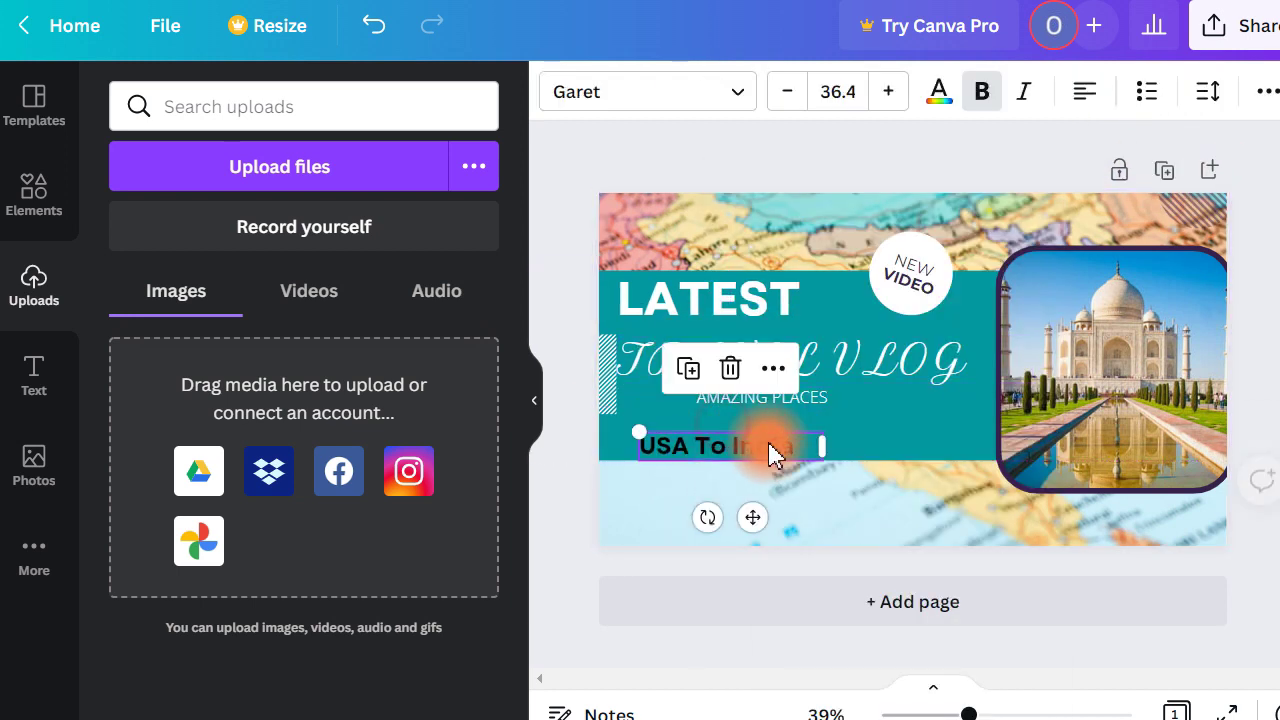
left_click_drag(823, 431, 850, 435)
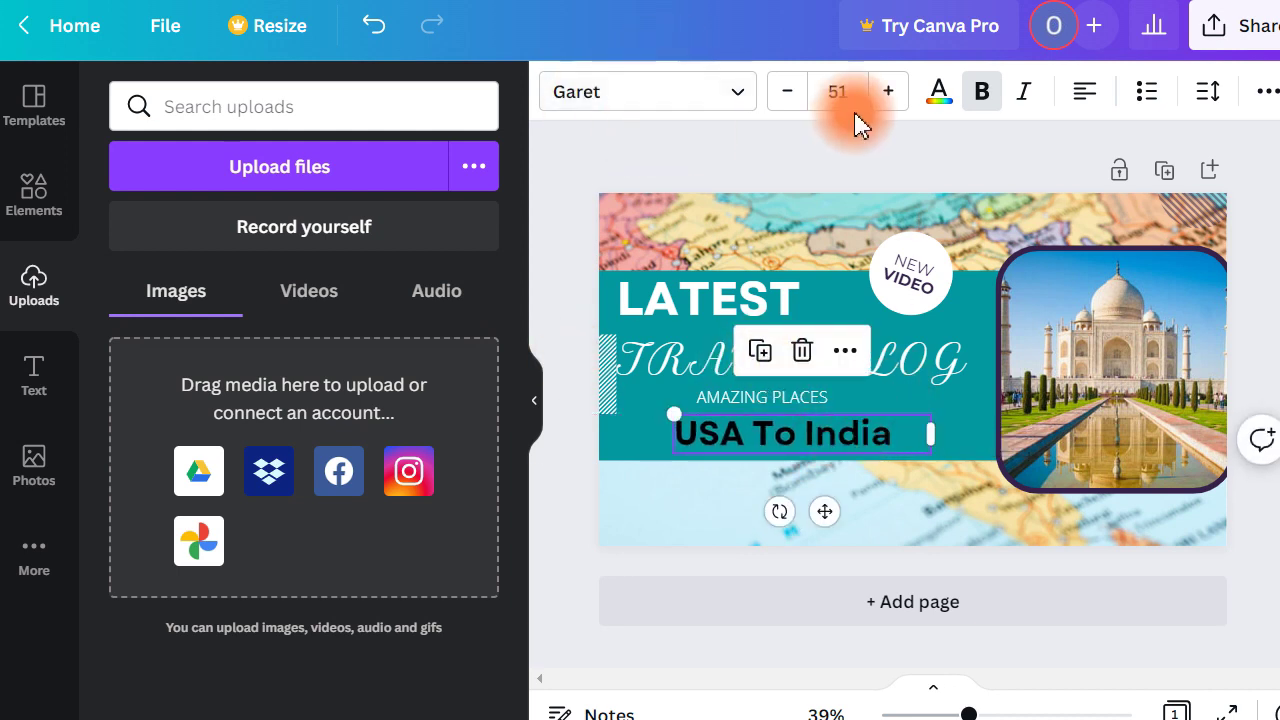
left_click(945, 100)
left_click(403, 220)
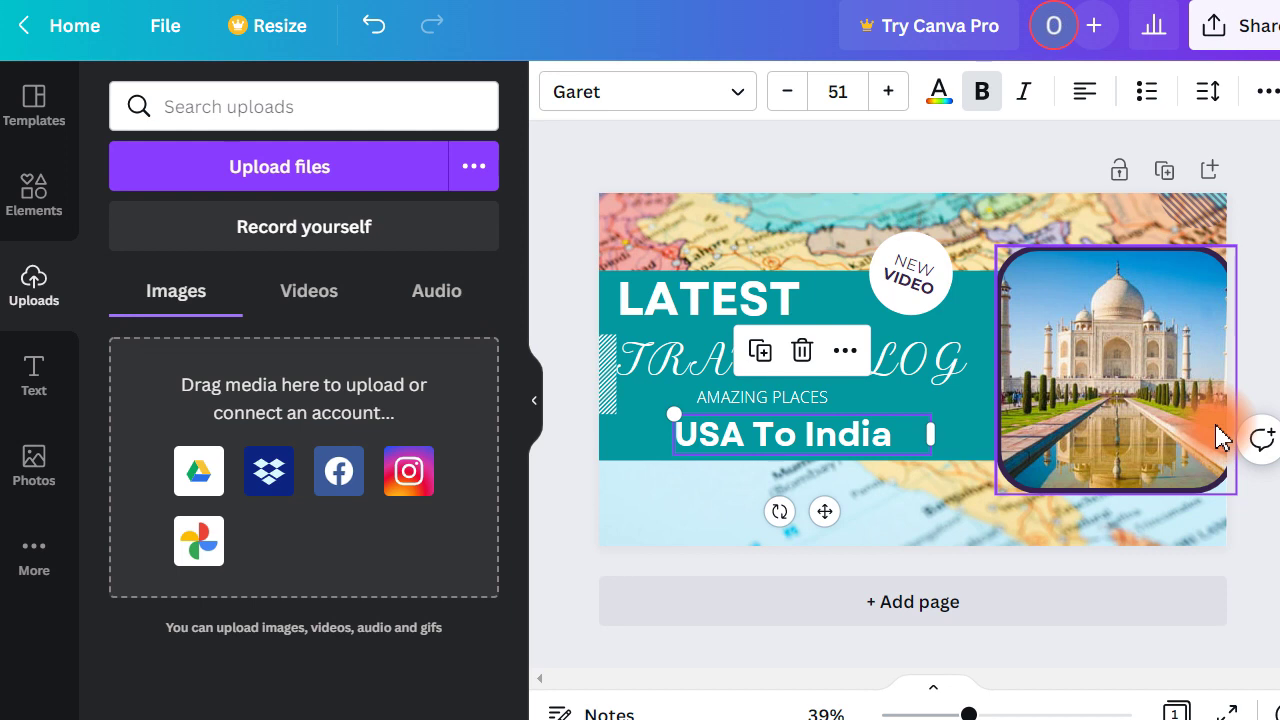
left_click(651, 530)
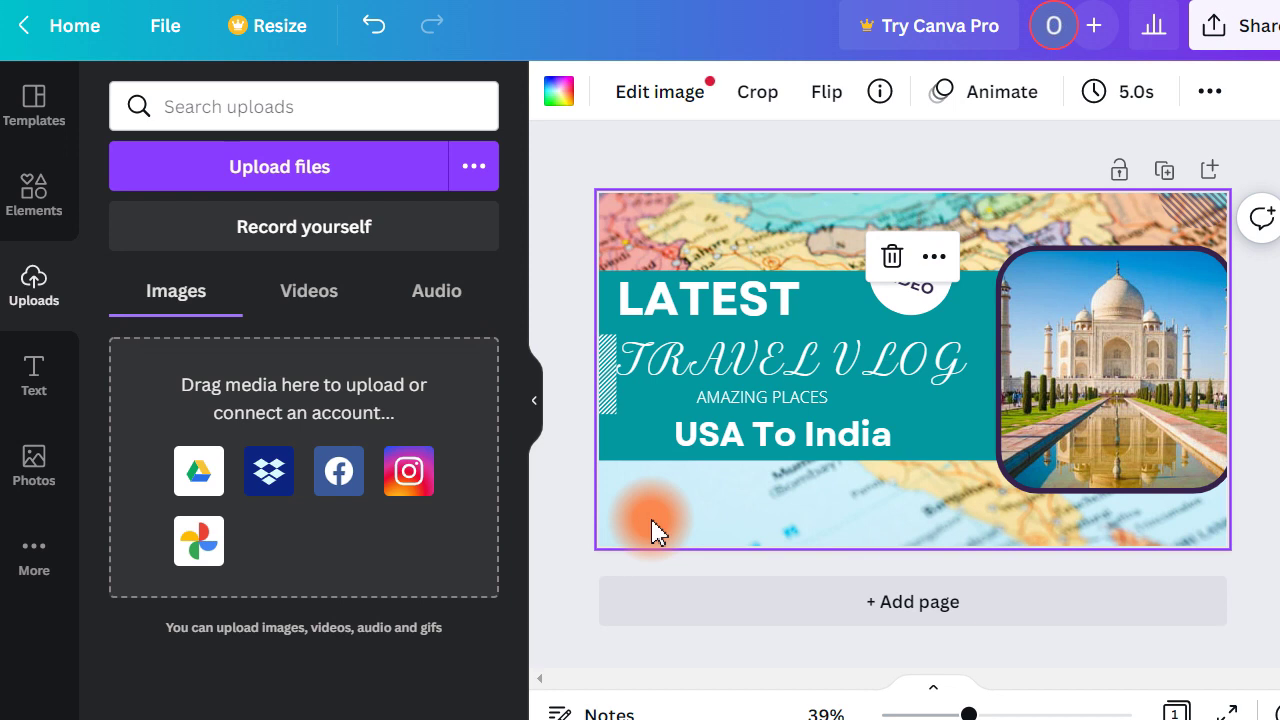
Look through the Styles palettes and scroll through the stock Videos from More
left_click(38, 560)
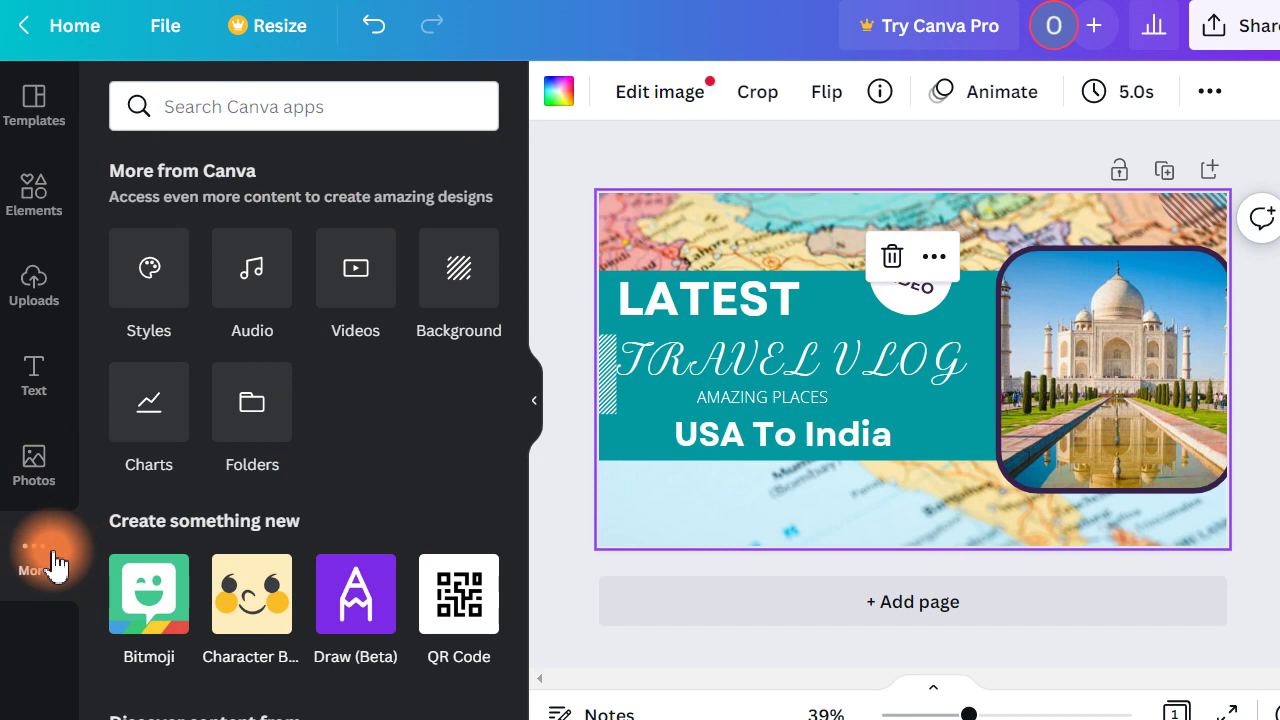
left_click(175, 268)
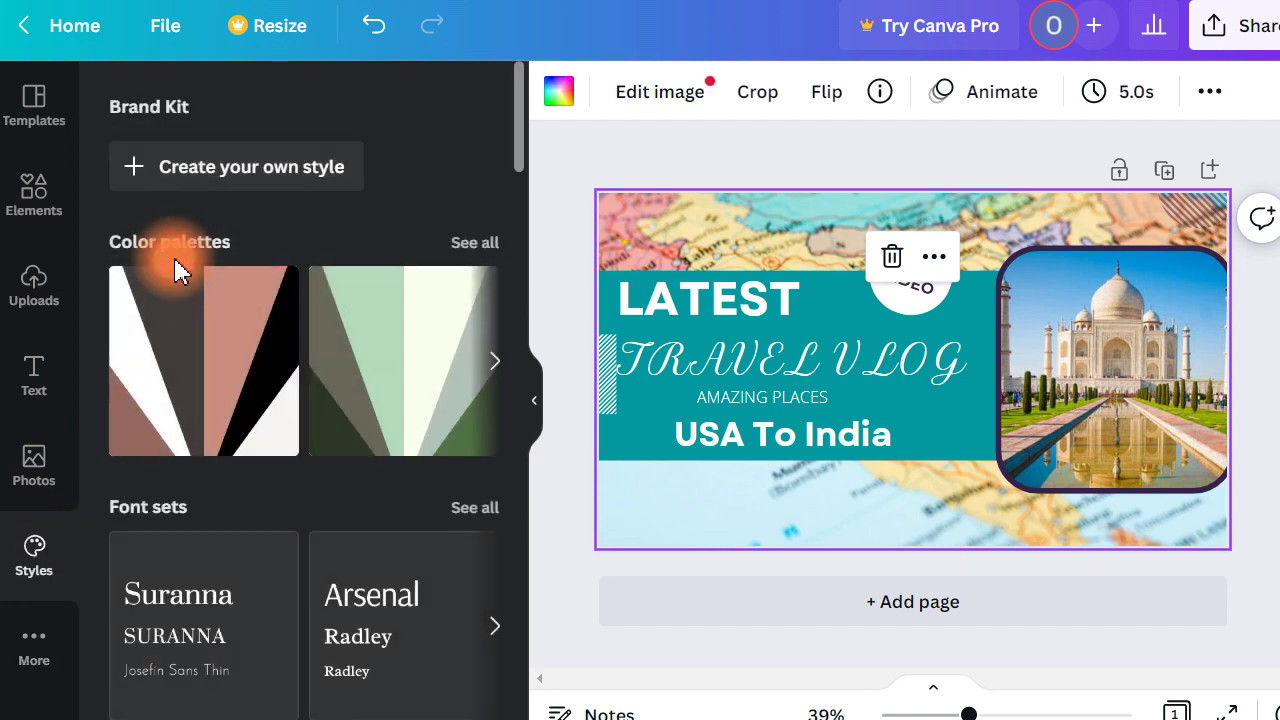
left_click(50, 630)
left_click(251, 304)
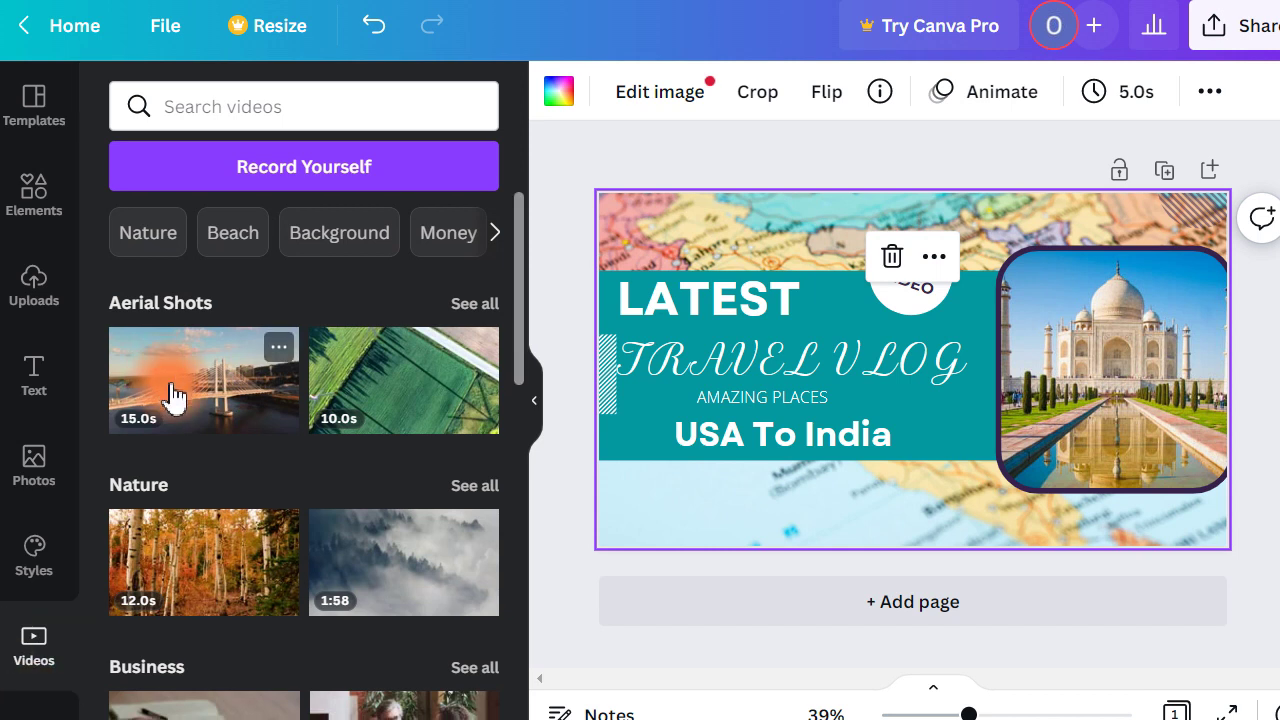
scroll(263, 297, "down", 3)
scroll(251, 491, "up", 5)
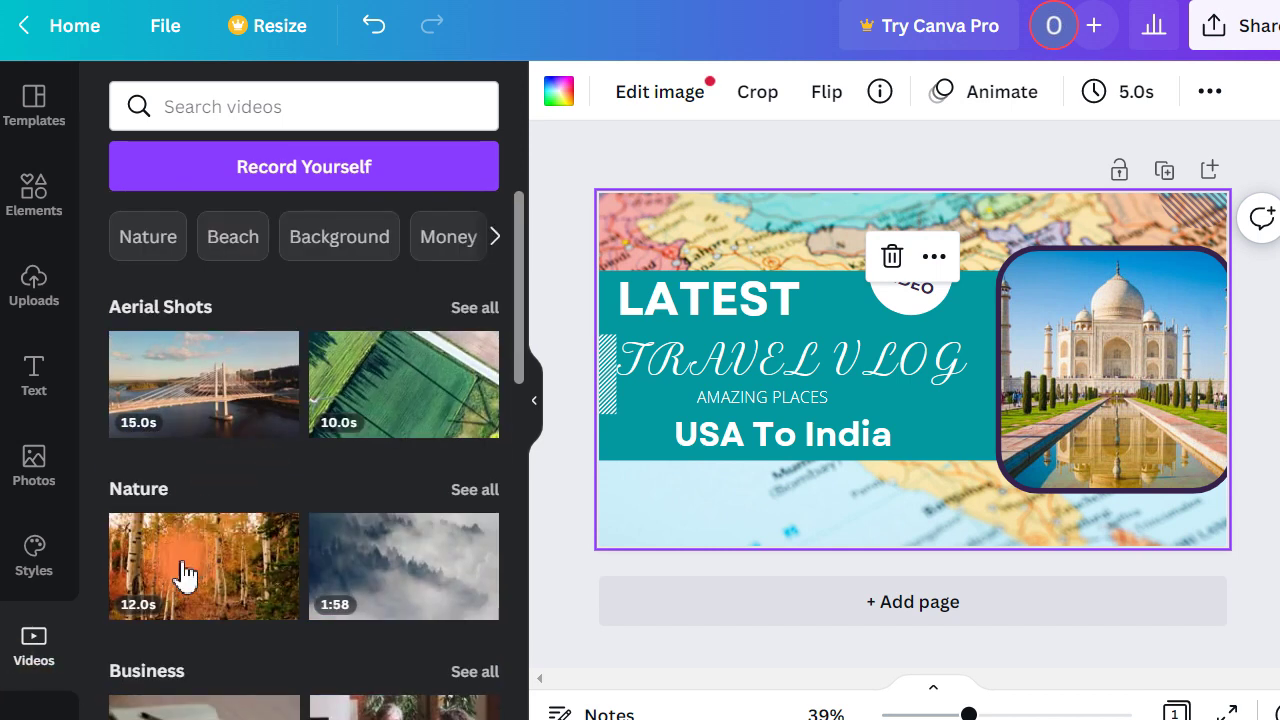
scroll(150, 585, "down", 1)
scroll(118, 598, "down", 2)
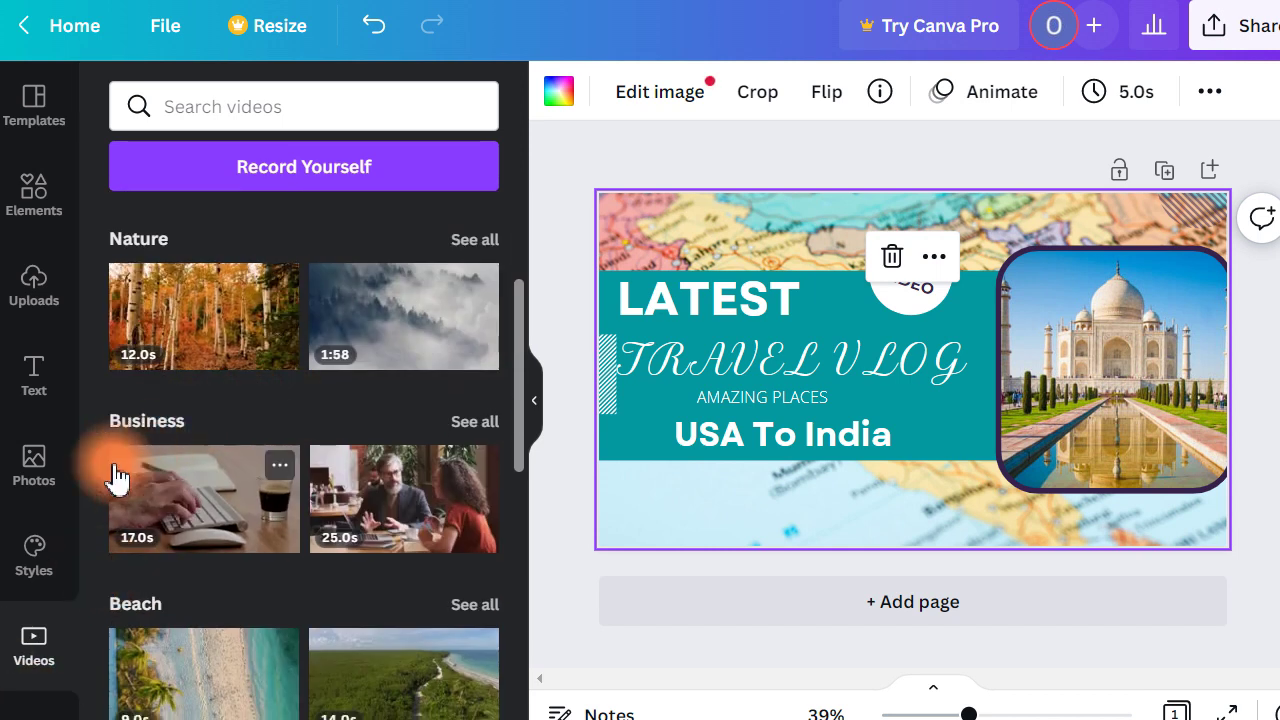
scroll(63, 657, "down", 1)
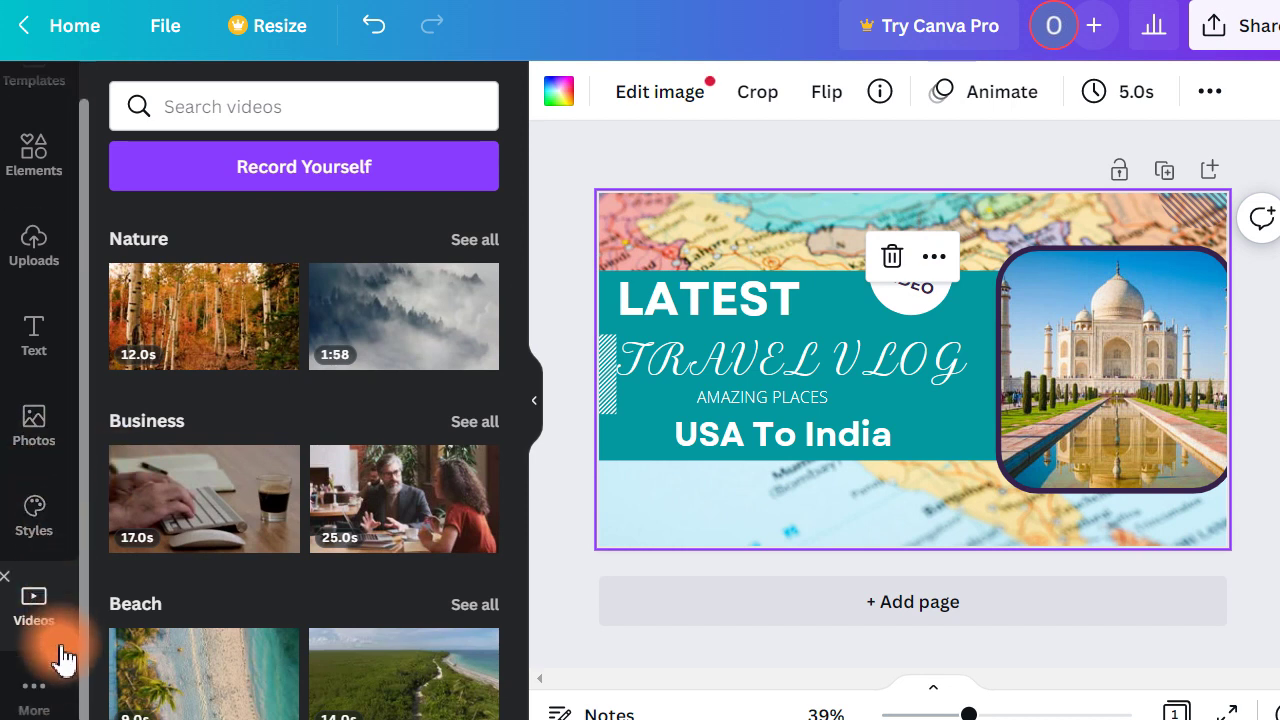
Scroll through the ready-made Backgrounds from More
left_click(44, 697)
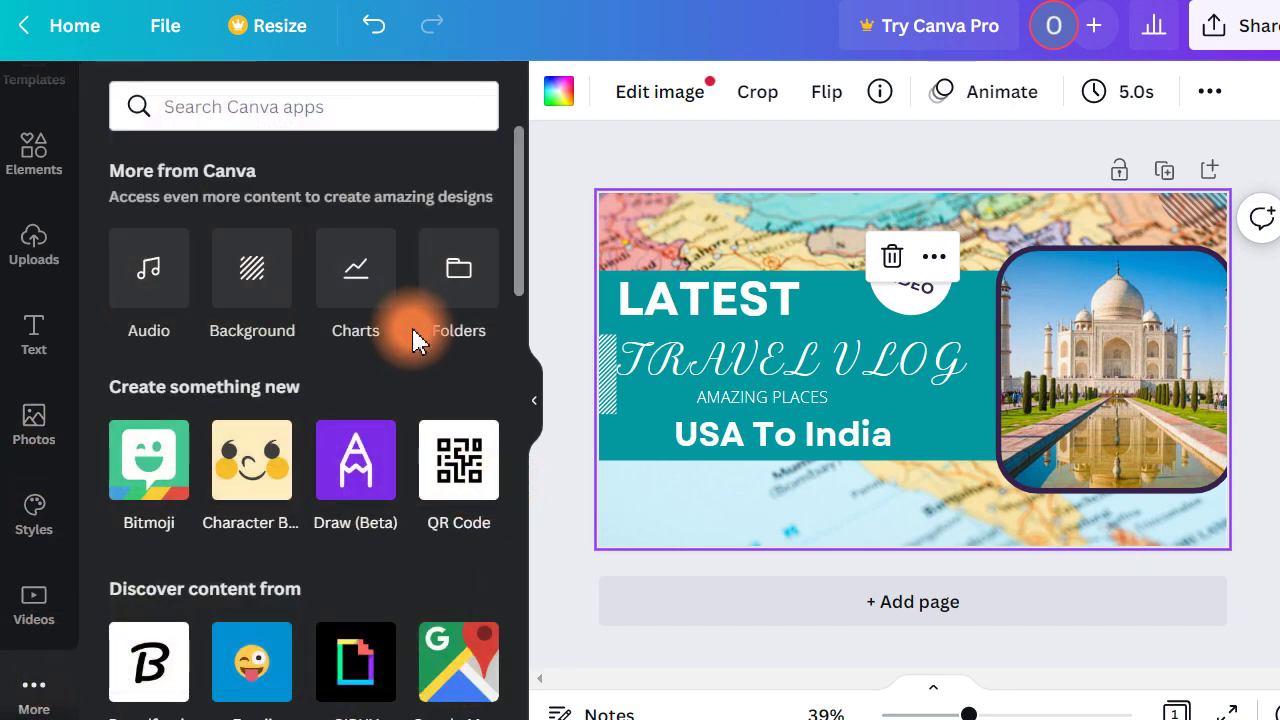
left_click(262, 268)
scroll(309, 432, "down", 5)
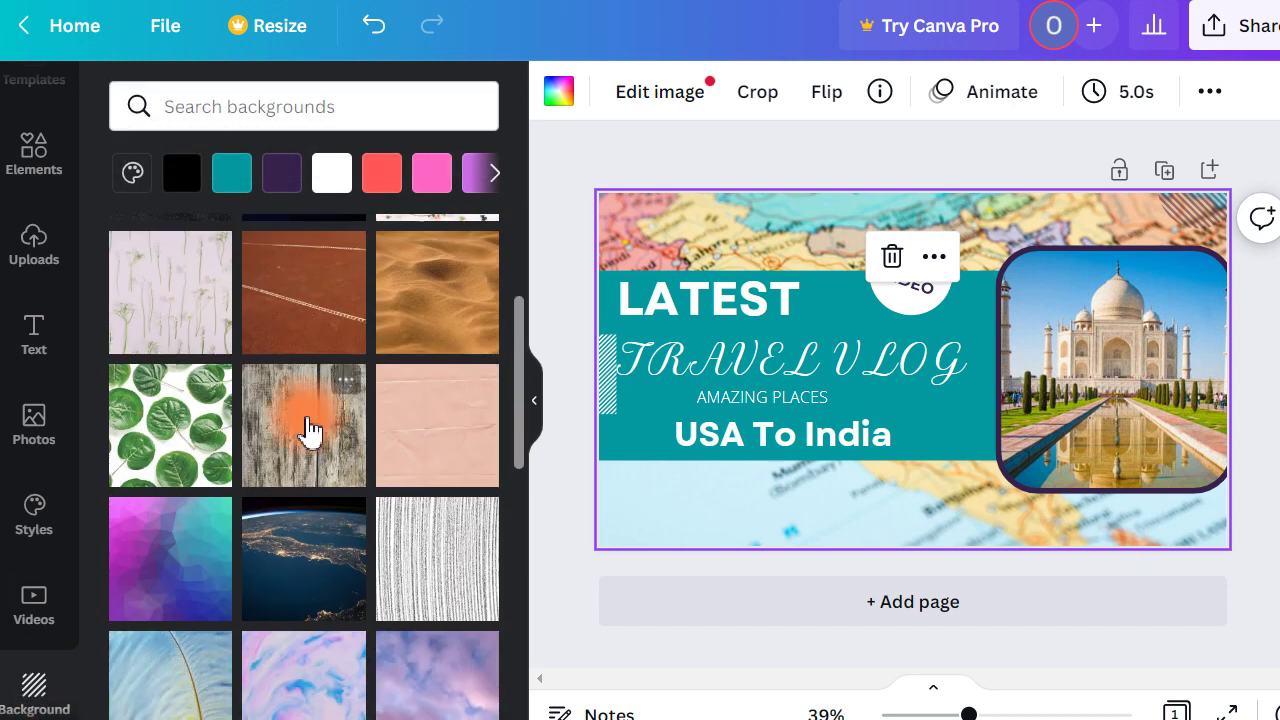
scroll(309, 430, "up", 5)
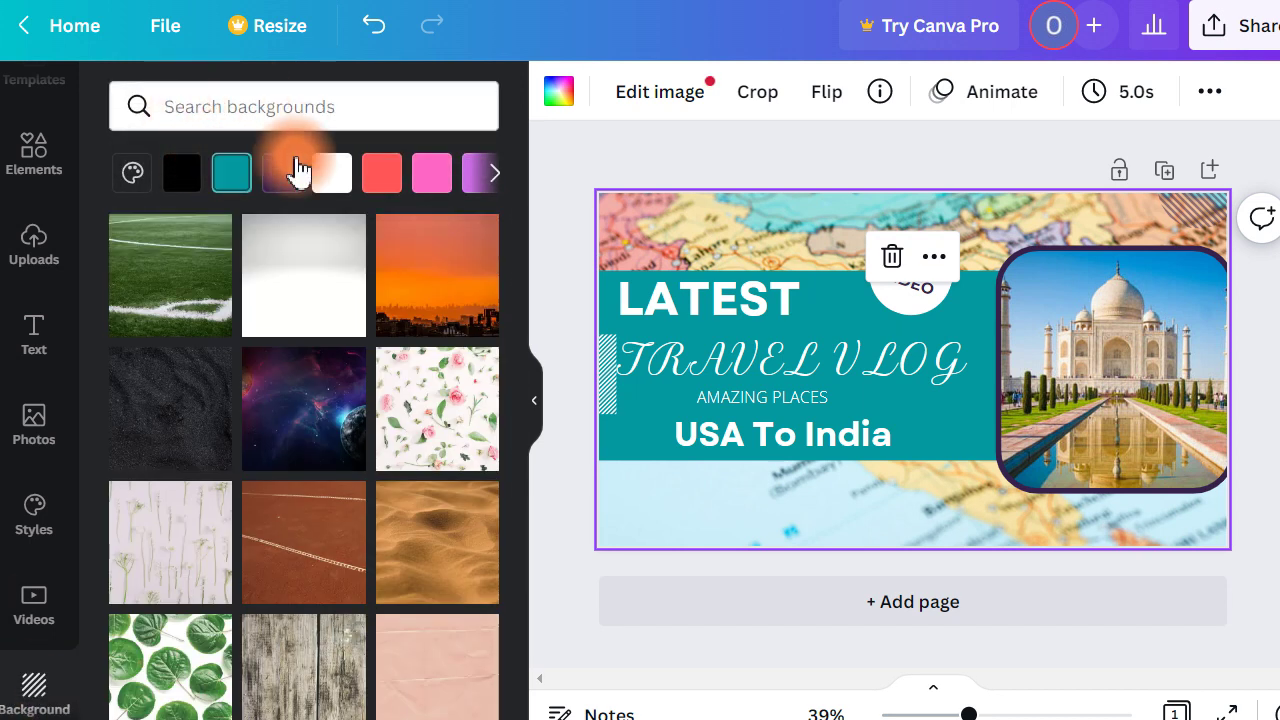
scroll(151, 531, "down", 5)
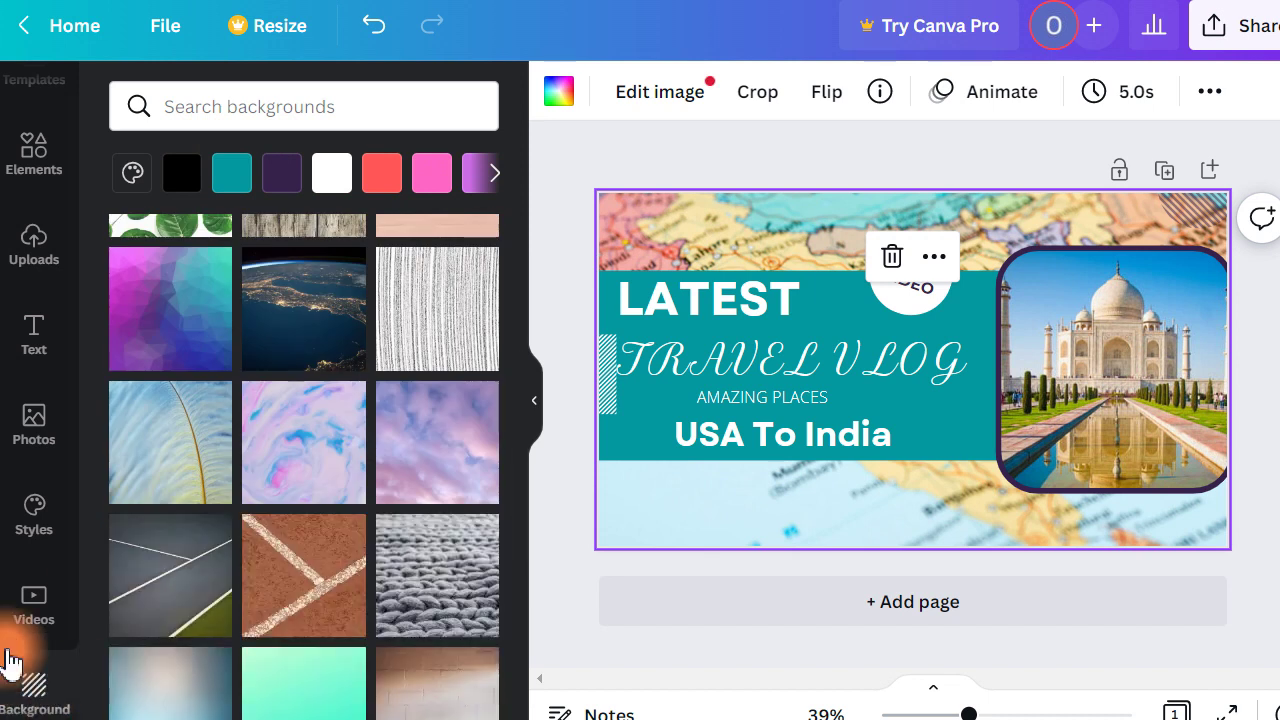
scroll(14, 663, "down", 1)
Show the Folders list from More
left_click(34, 690)
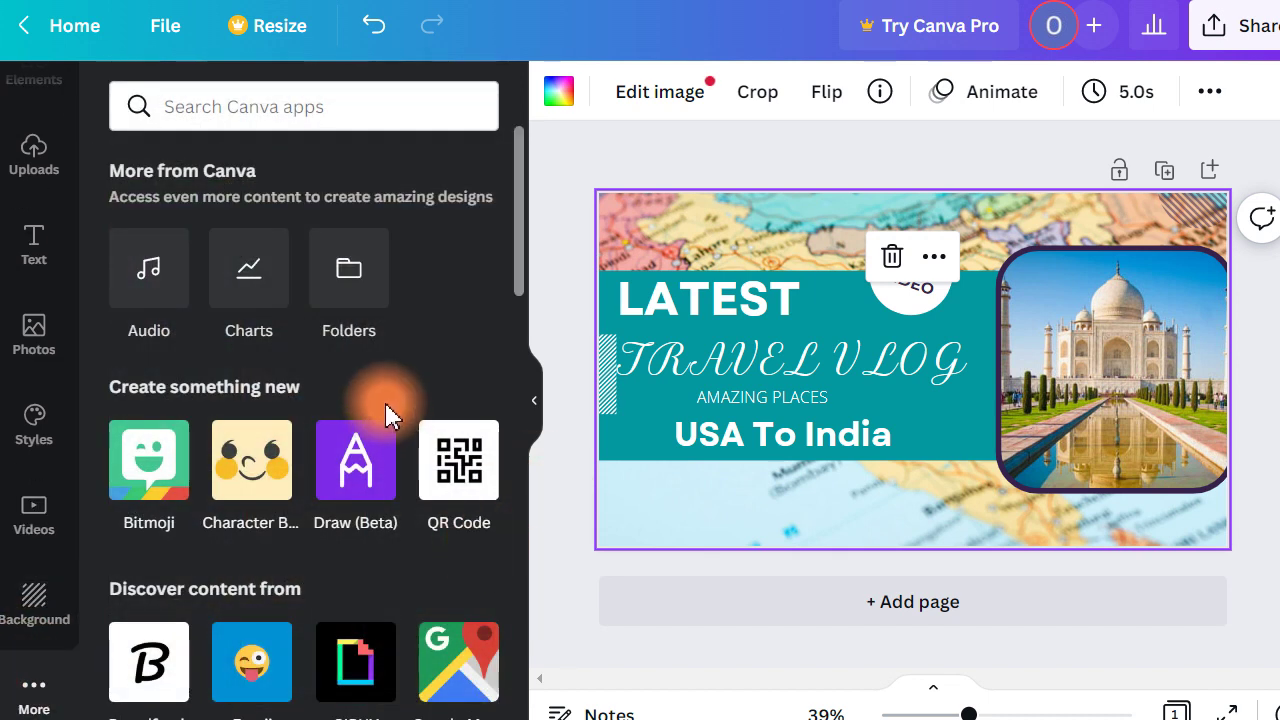
left_click(379, 300)
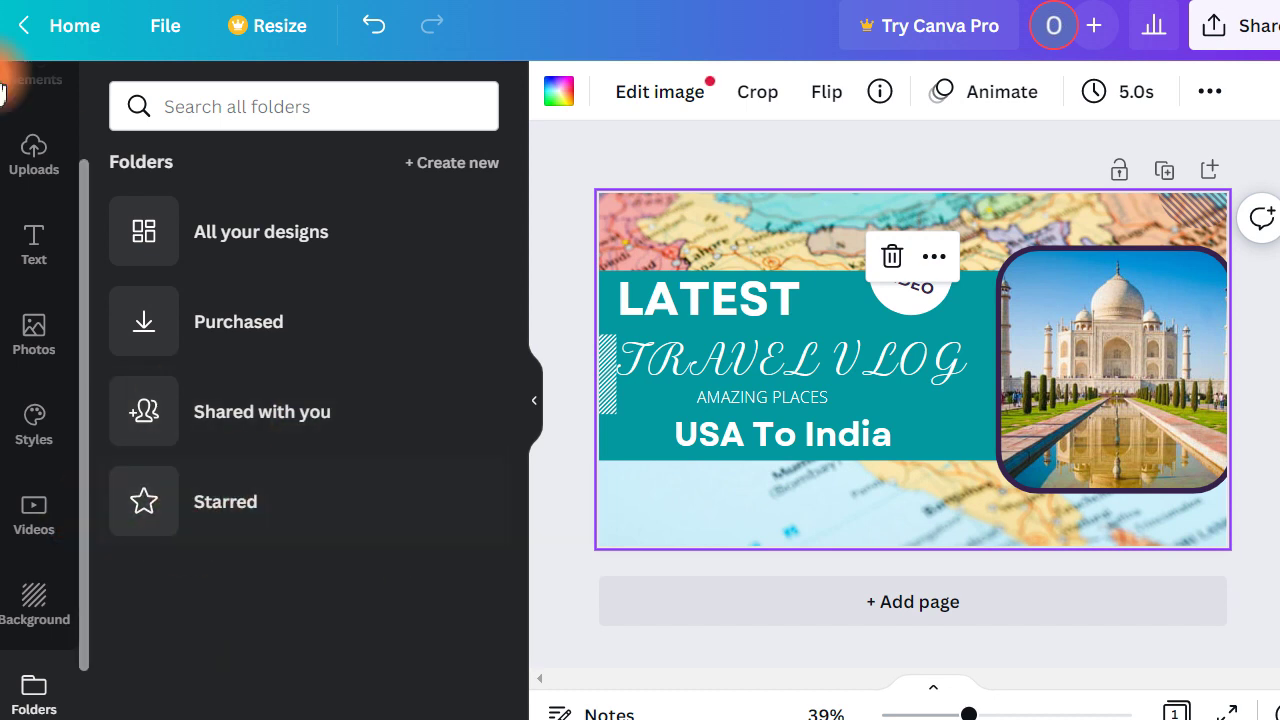
scroll(30, 290, "up", 3)
Star the Yellow & Black Earn Money YouTube Thumbnail template from Recently used
left_click(30, 118)
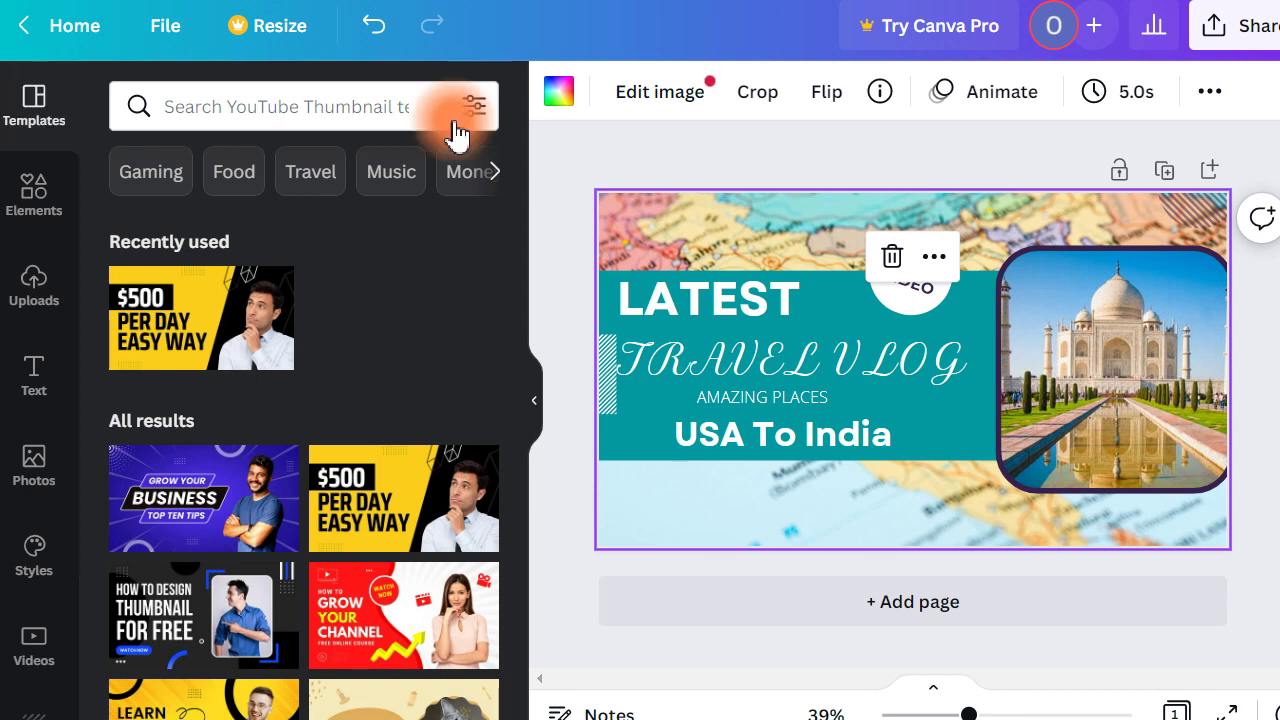
left_click(278, 290)
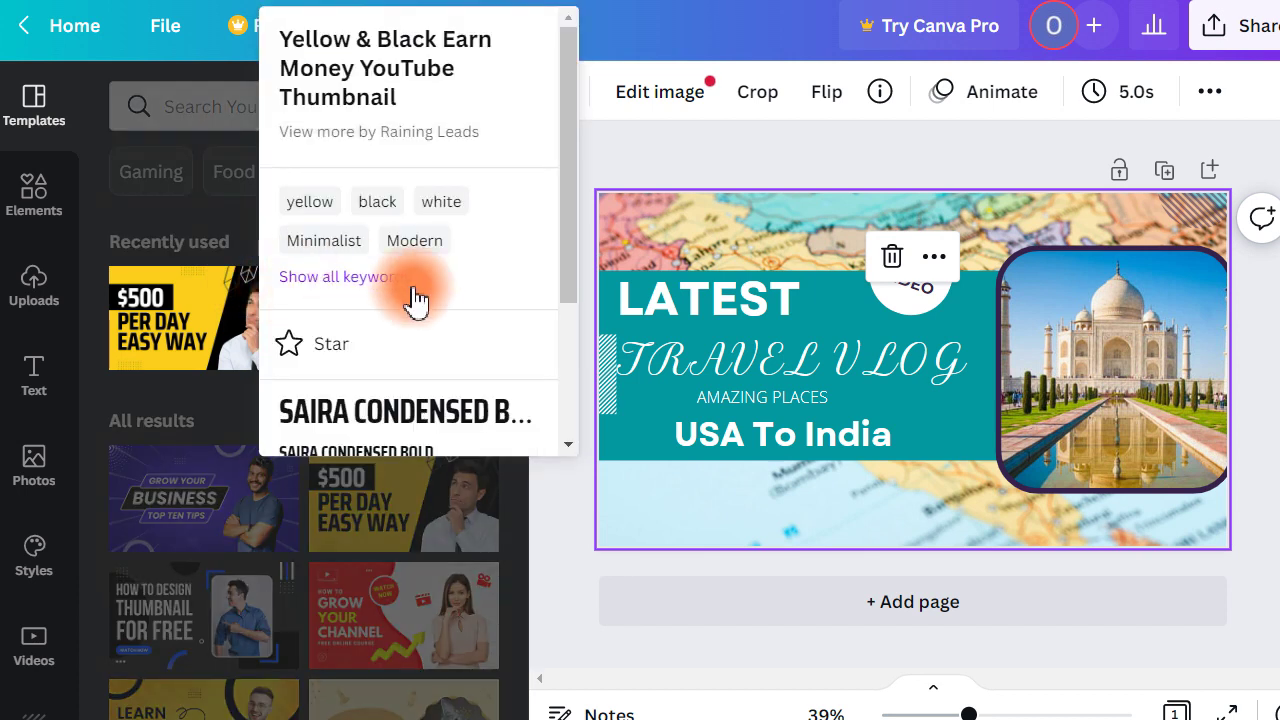
left_click(289, 348)
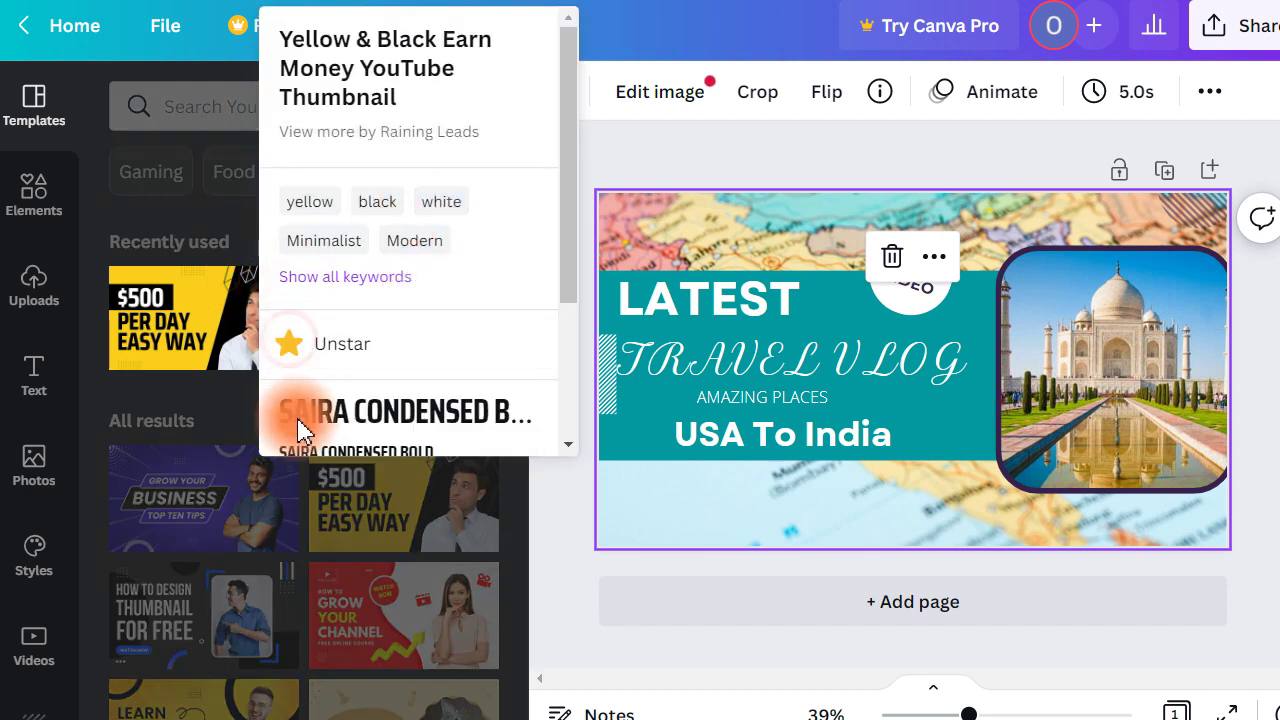
left_click(180, 217)
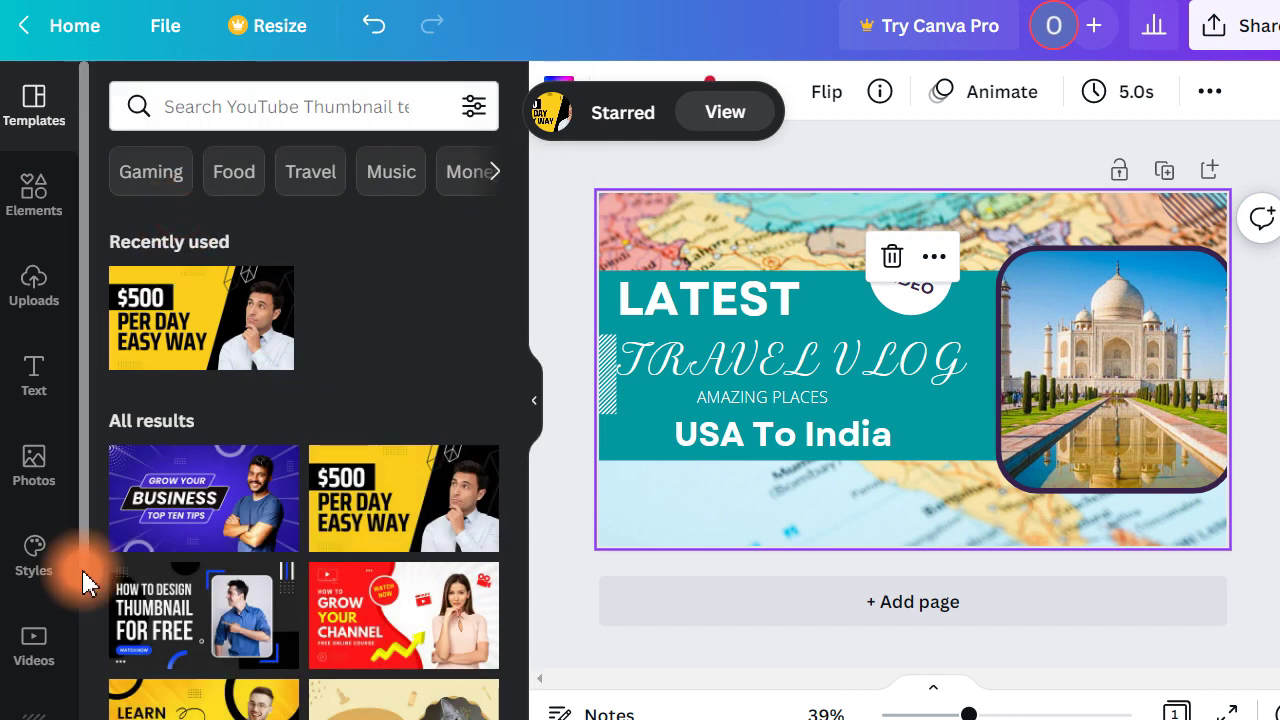
Confirm the template under Folders > Starred, return to Templates, and deselect the map background
scroll(38, 620, "down", 3)
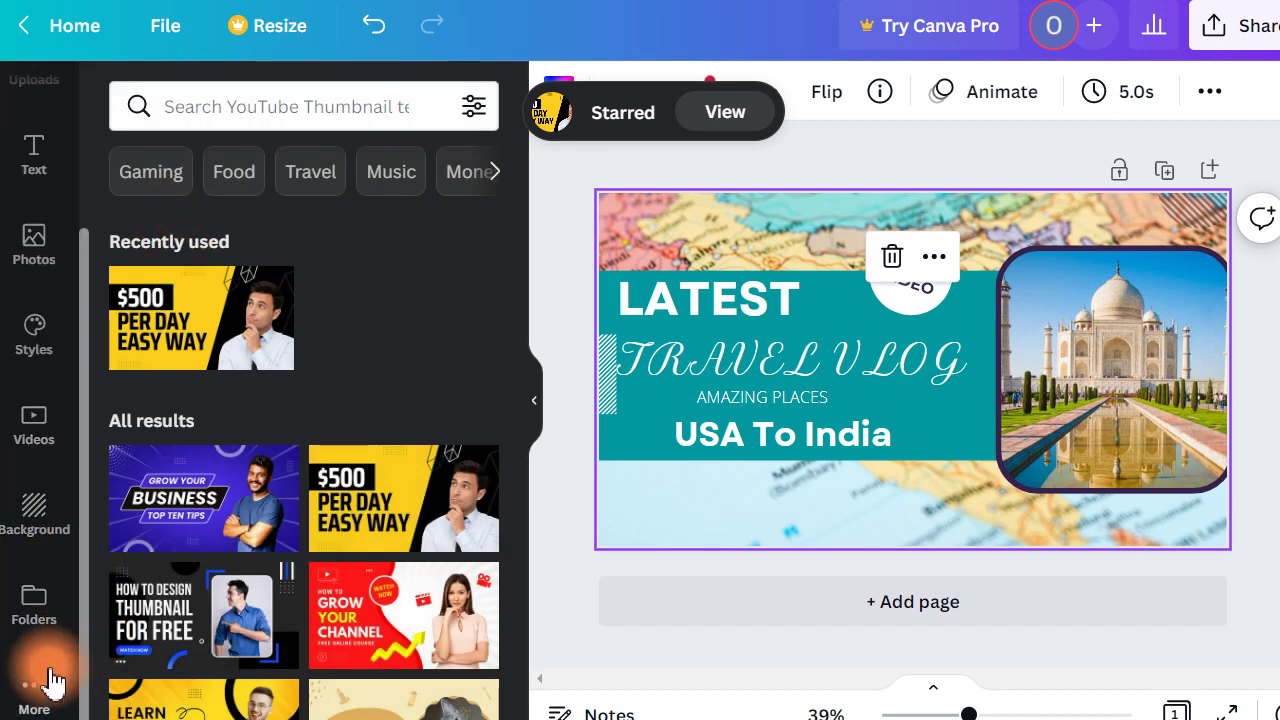
left_click(34, 620)
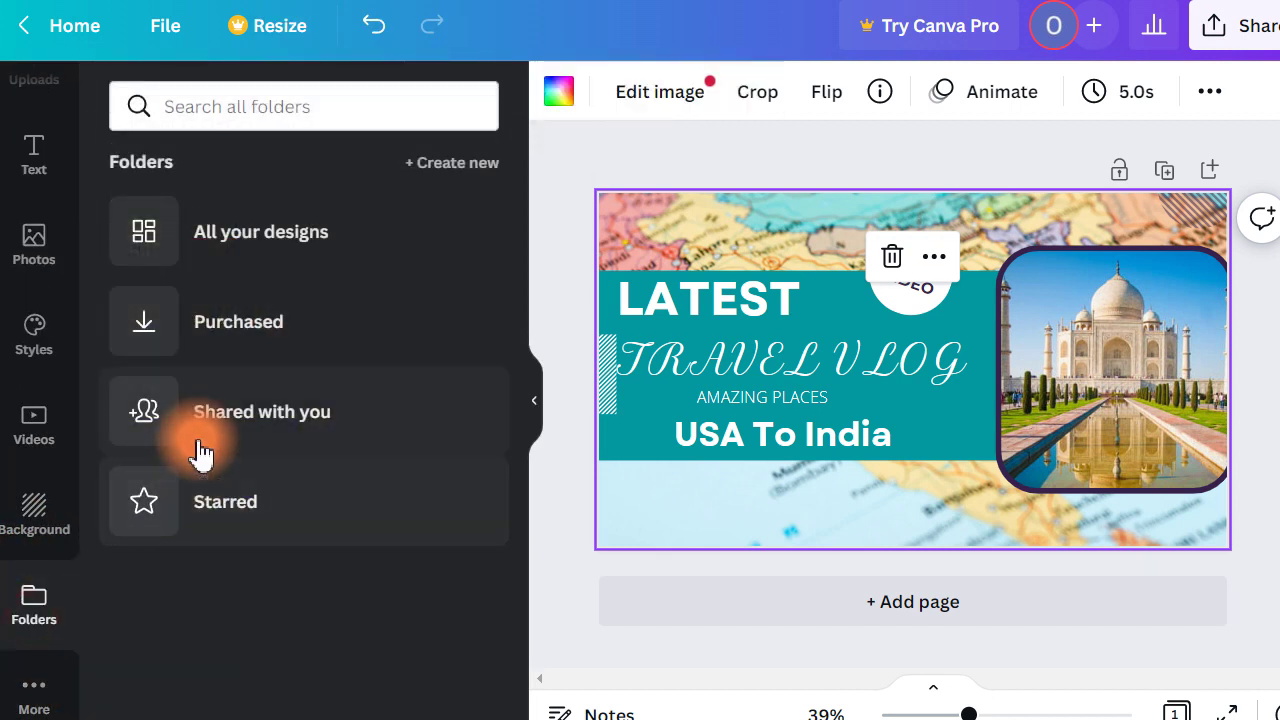
left_click(257, 504)
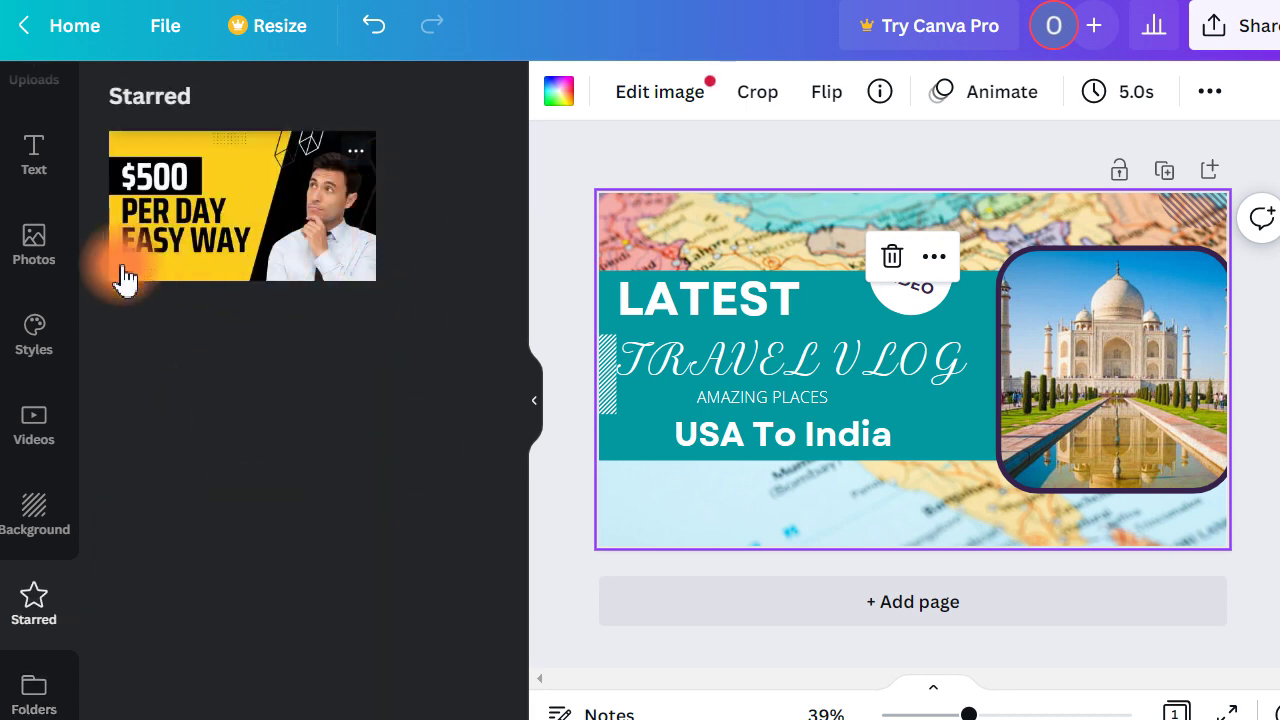
scroll(46, 310, "up", 3)
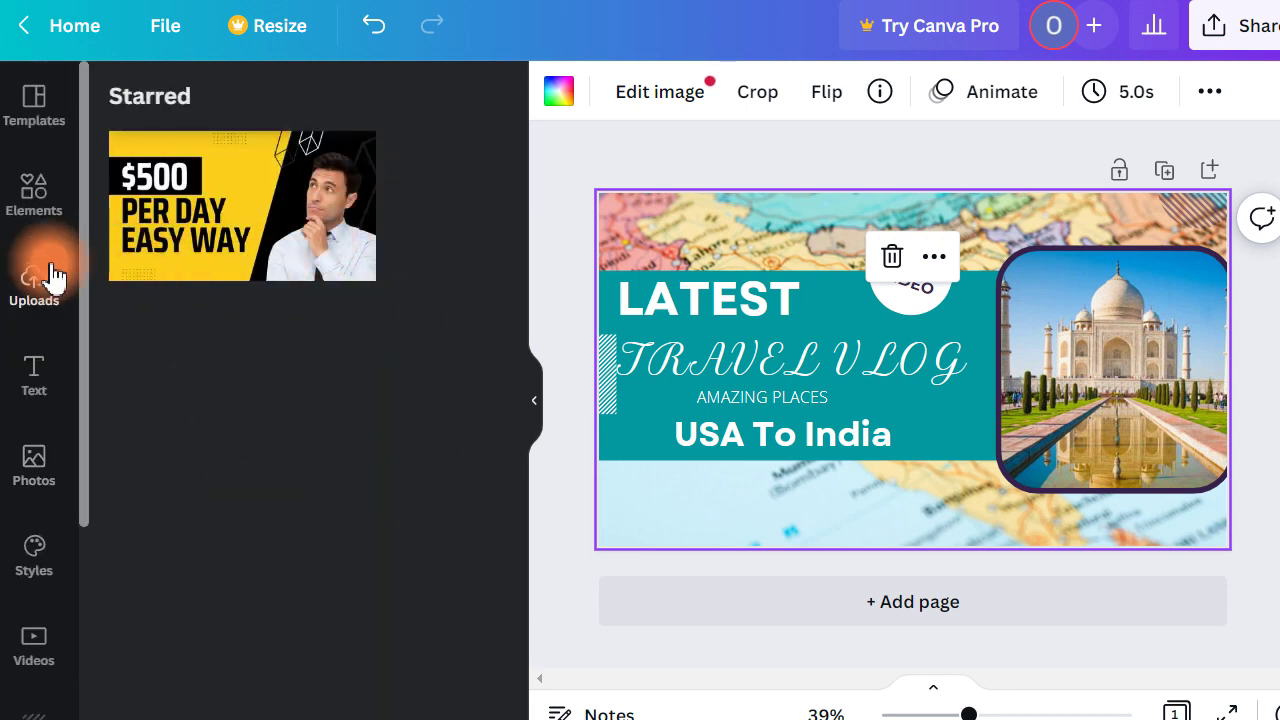
left_click(40, 88)
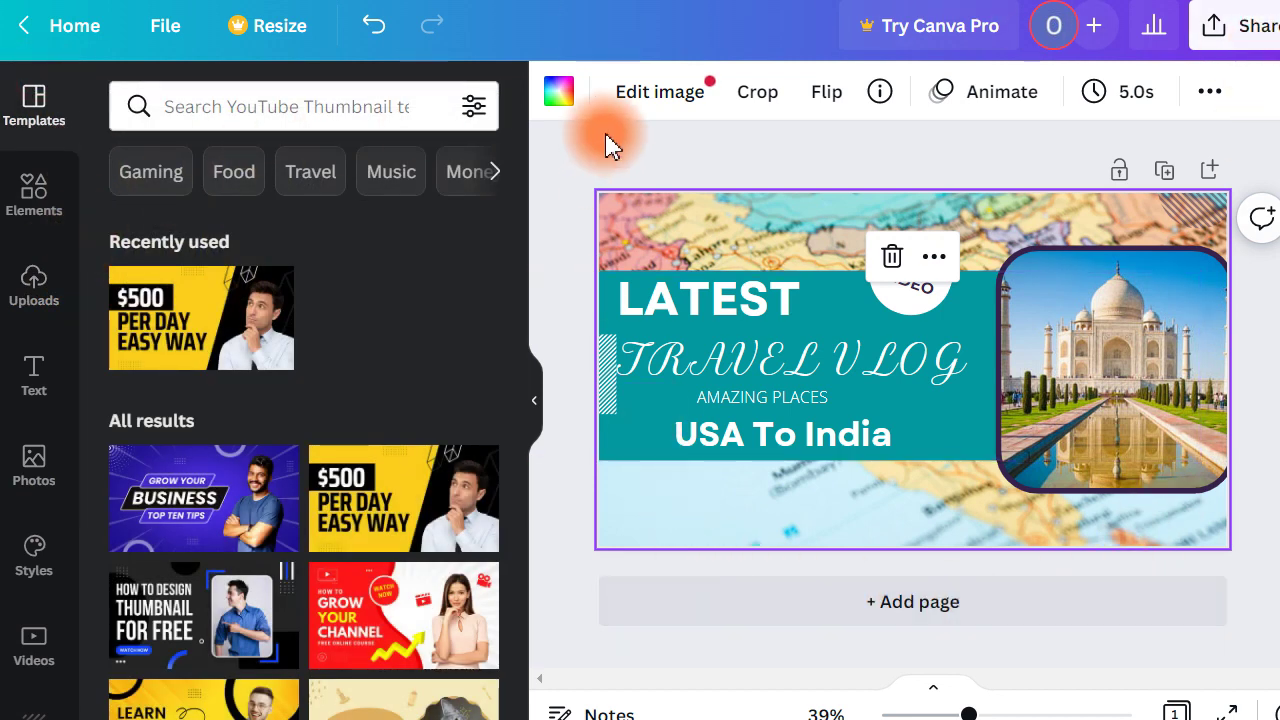
left_click(571, 204)
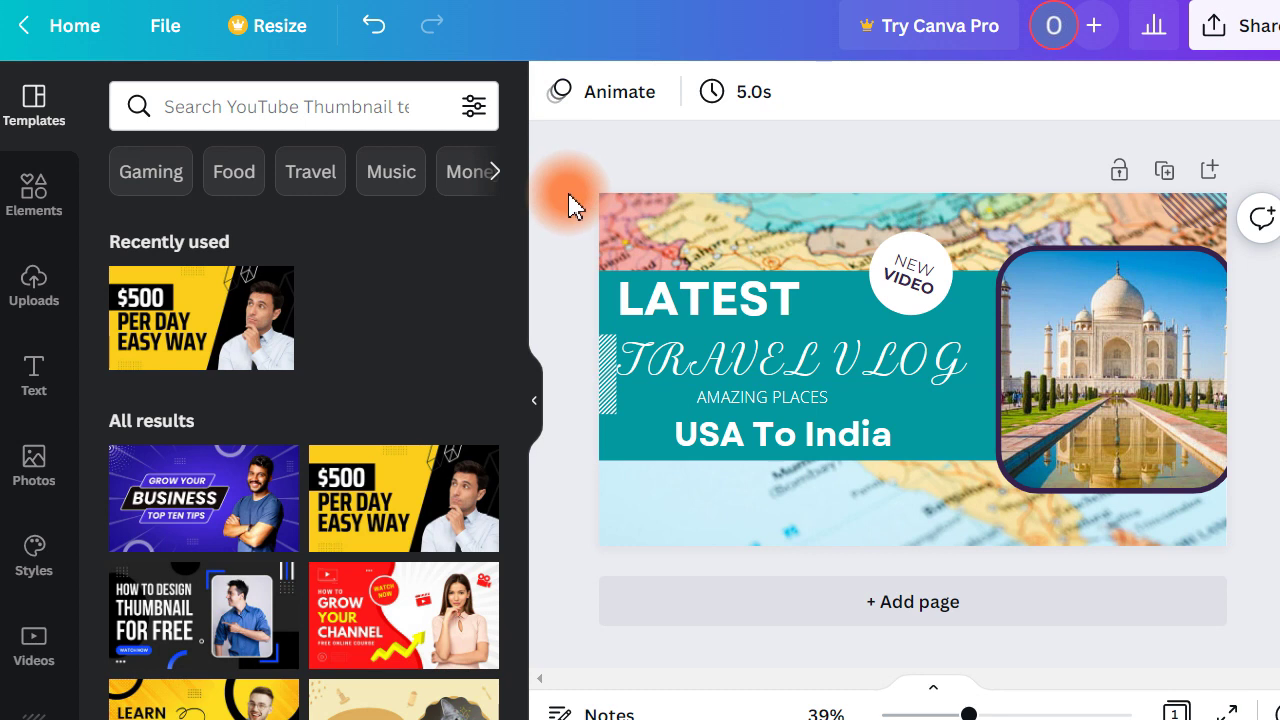
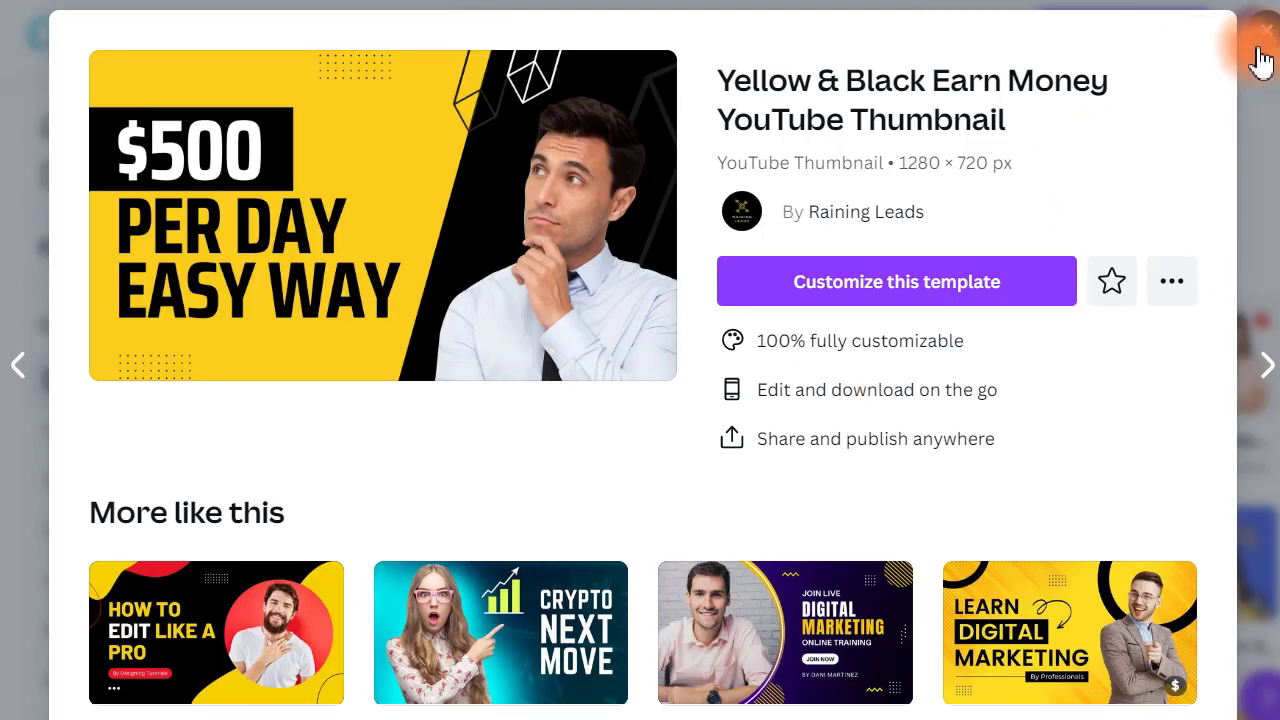
Close the template preview, sign out of Canva, and begin Google sign-in with a different account
left_click(1264, 31)
left_click(1238, 38)
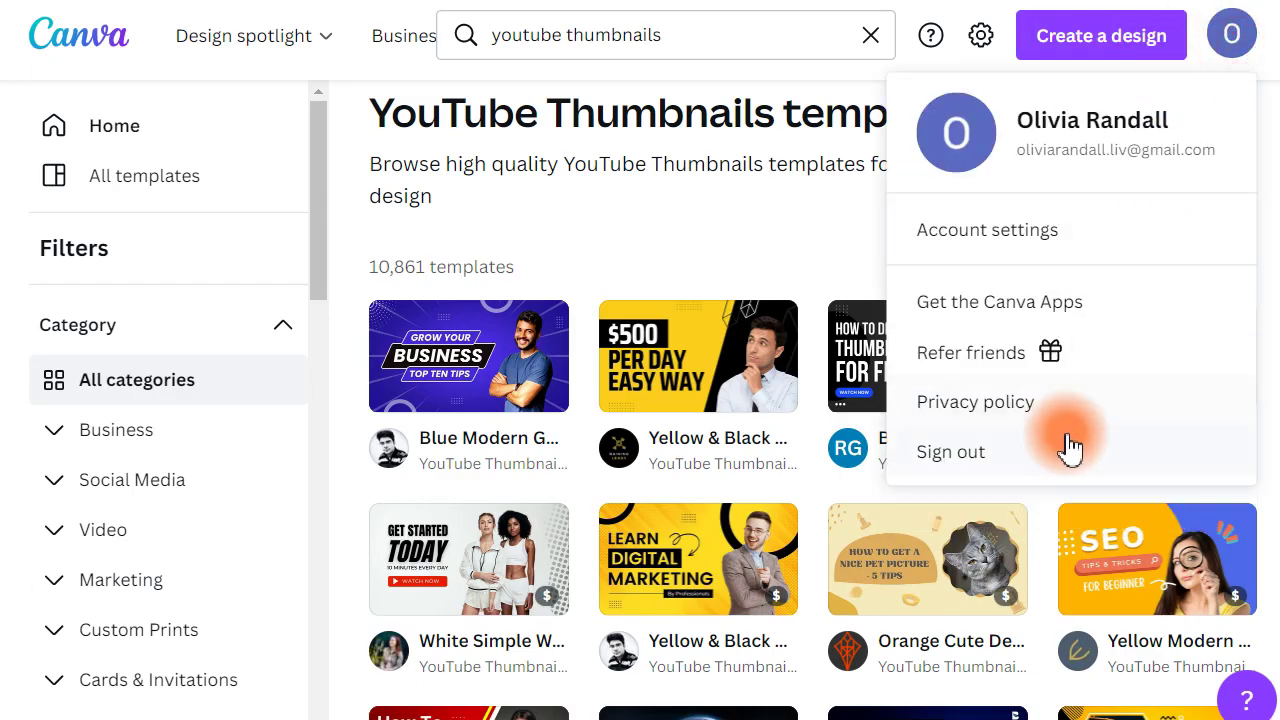
left_click(1002, 452)
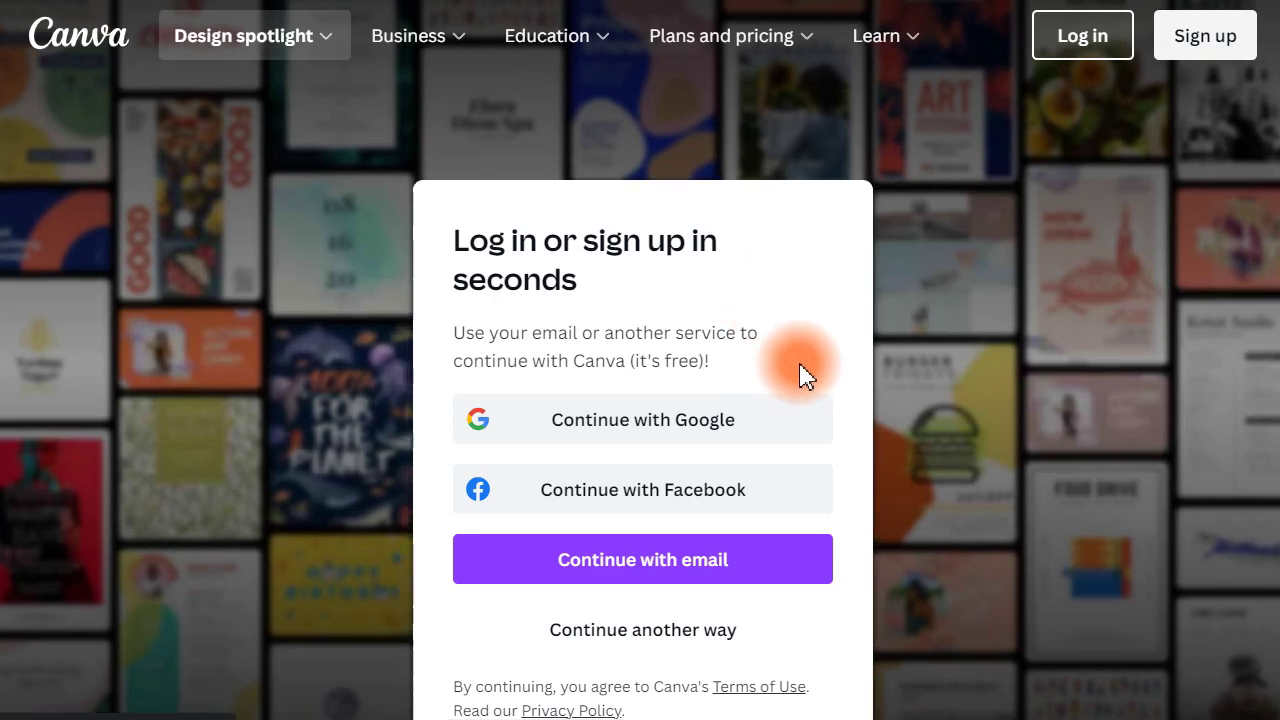
left_click(690, 421)
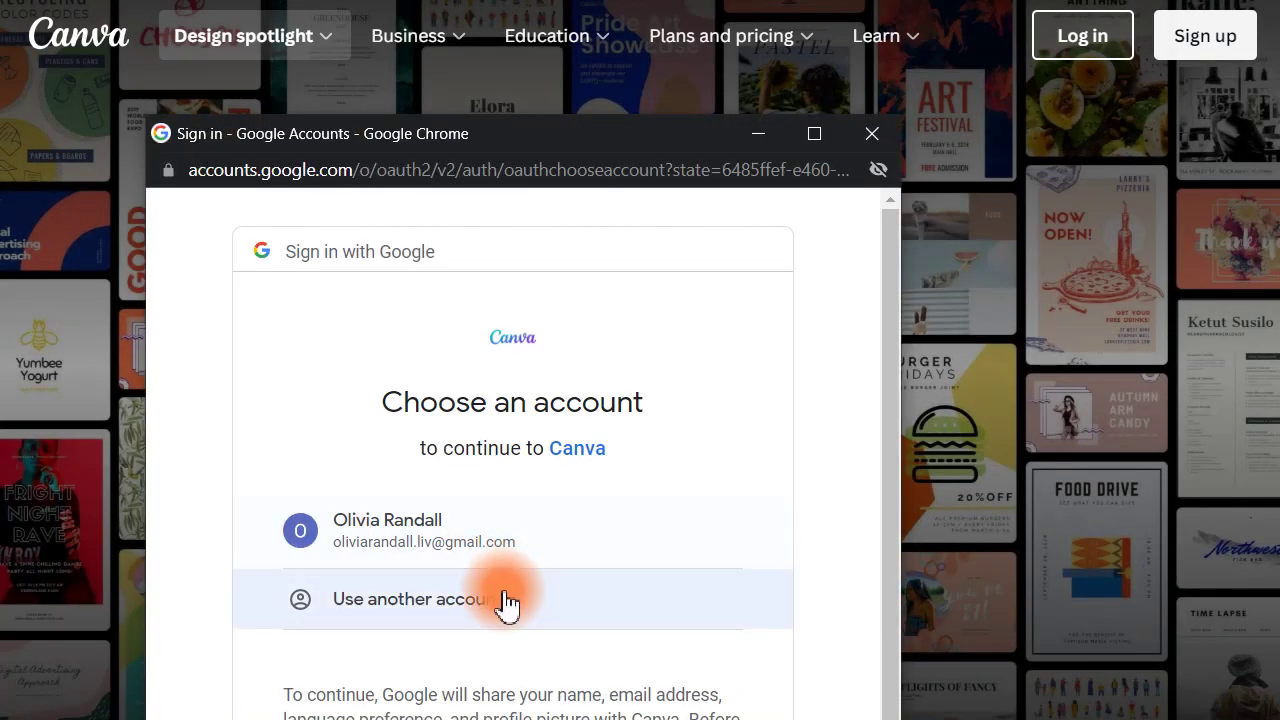
left_click(507, 600)
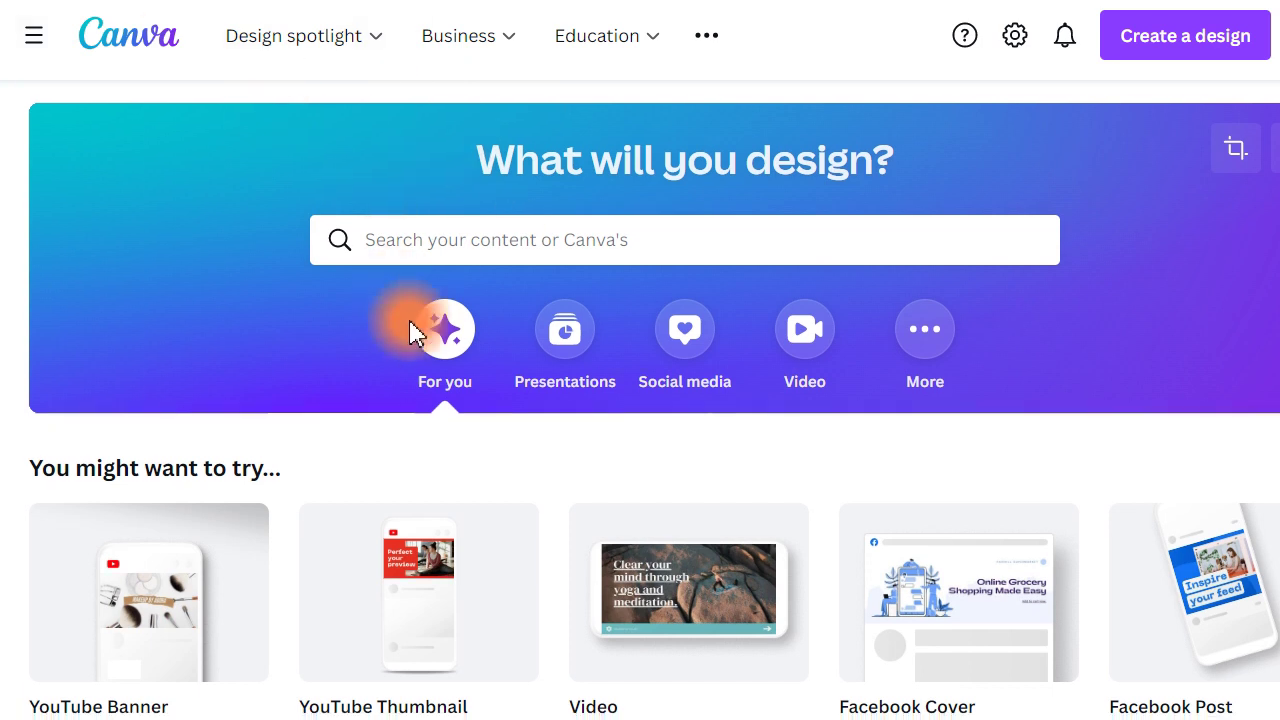
scroll(414, 329, "down", 5)
scroll(117, 410, "up", 5)
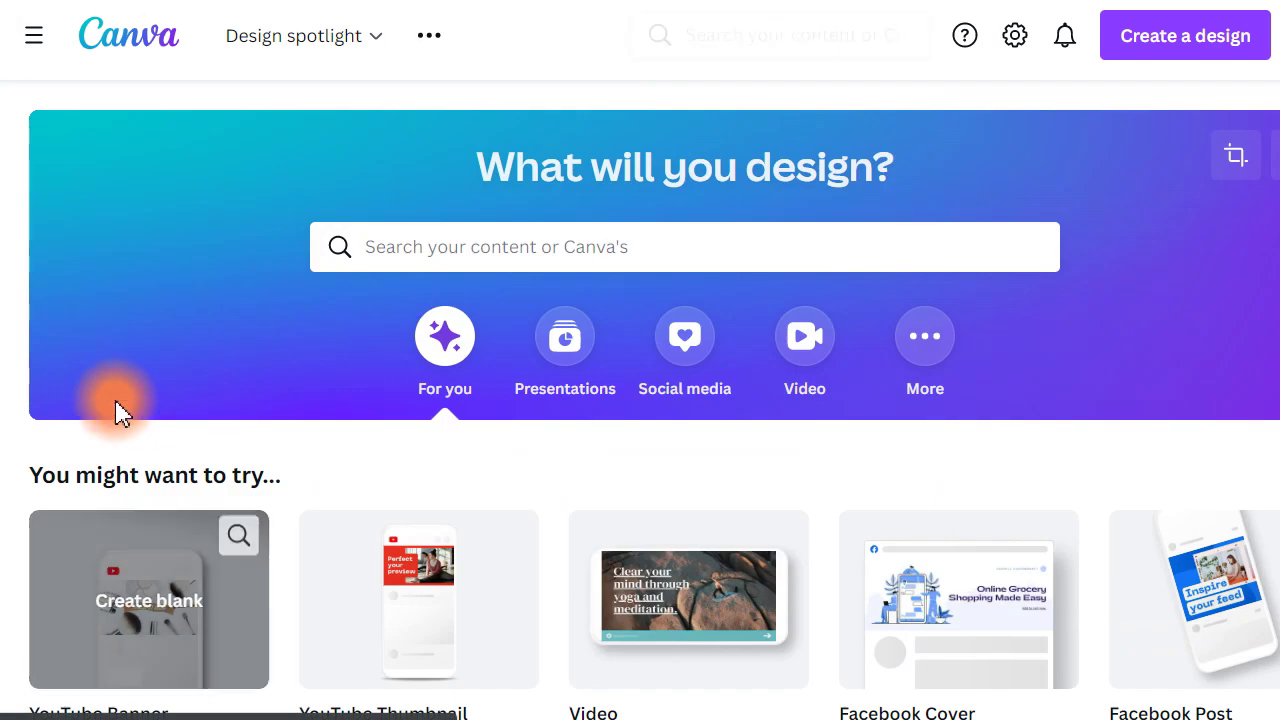
left_click(34, 38)
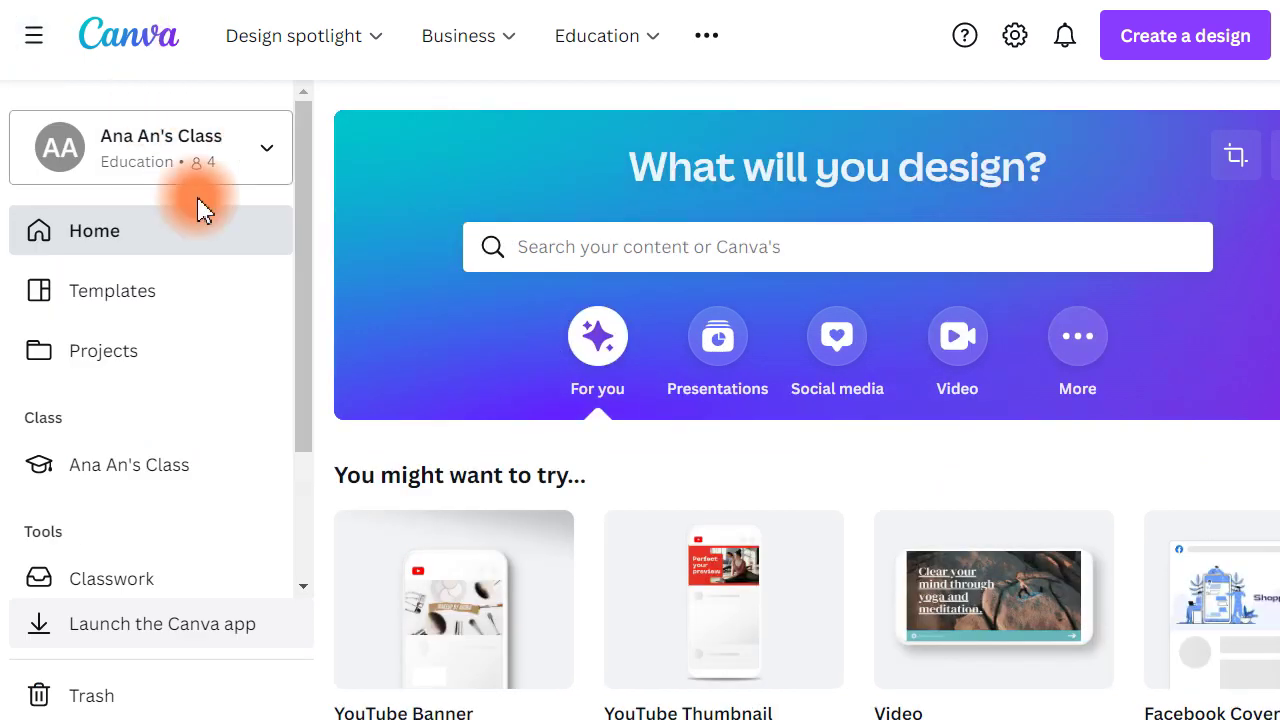
scroll(149, 320, "down", 2)
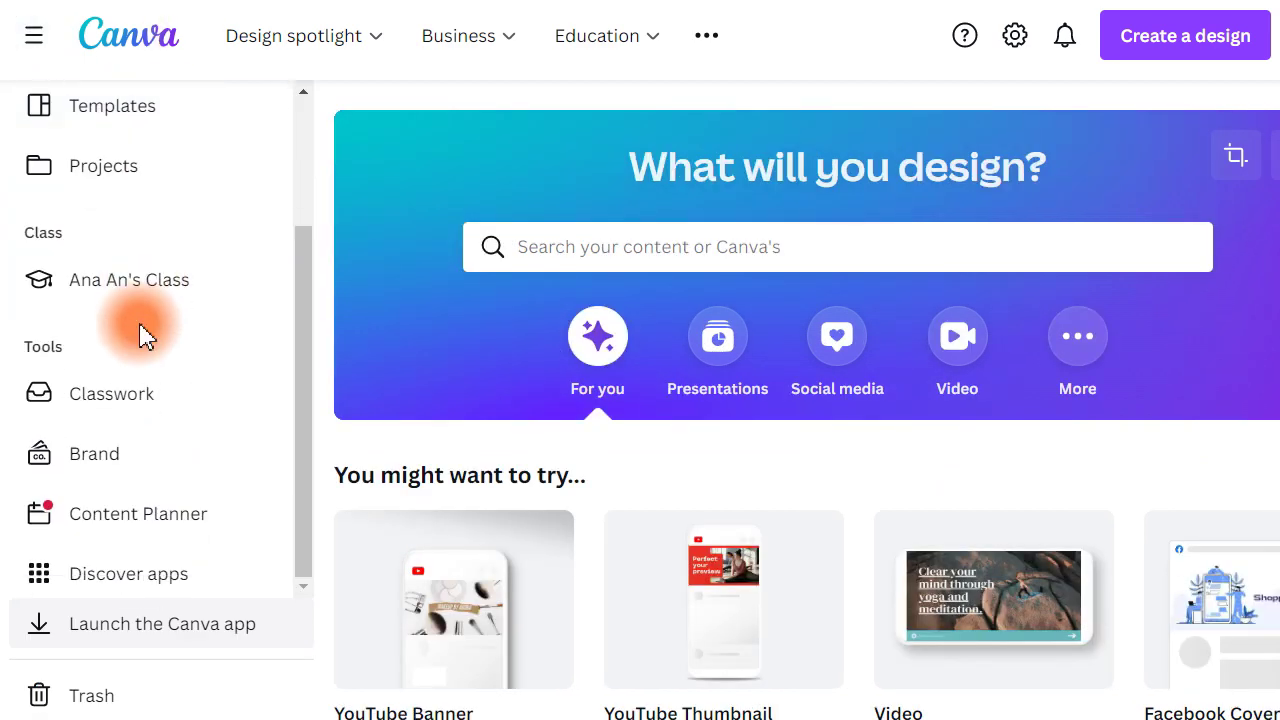
scroll(145, 335, "down", 5)
scroll(137, 463, "up", 4)
left_click(34, 35)
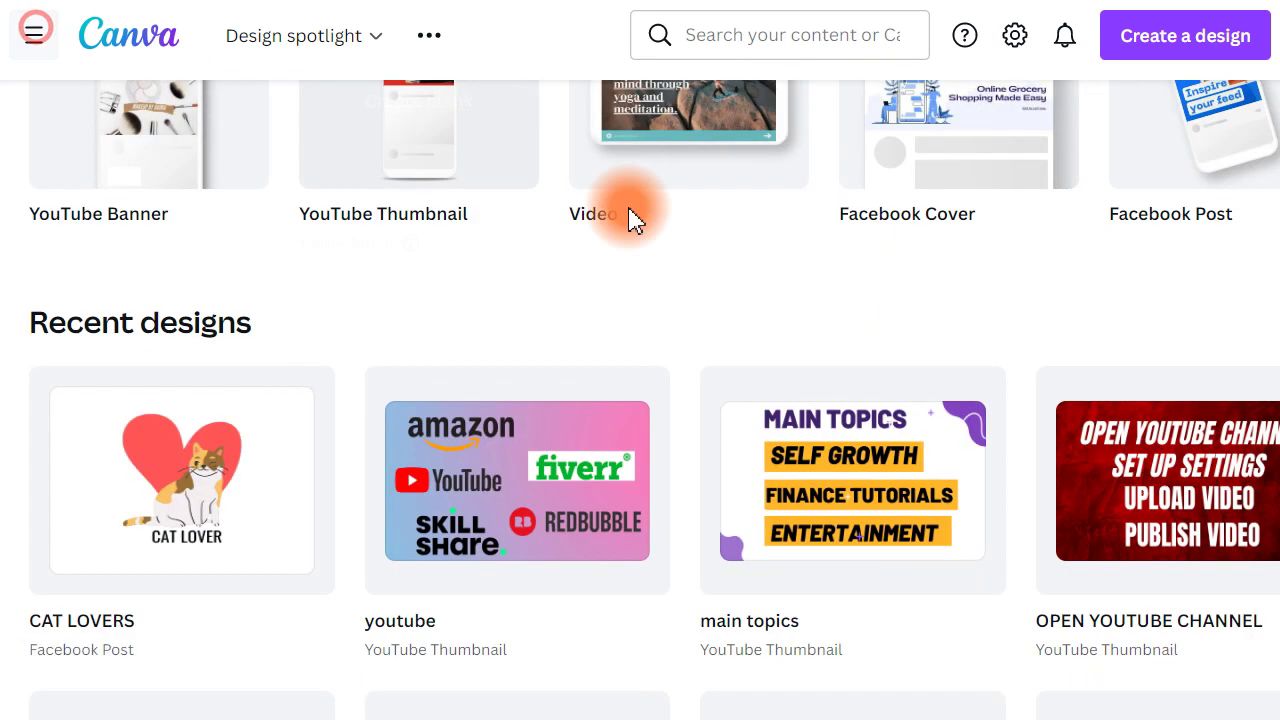
scroll(730, 395, "up", 5)
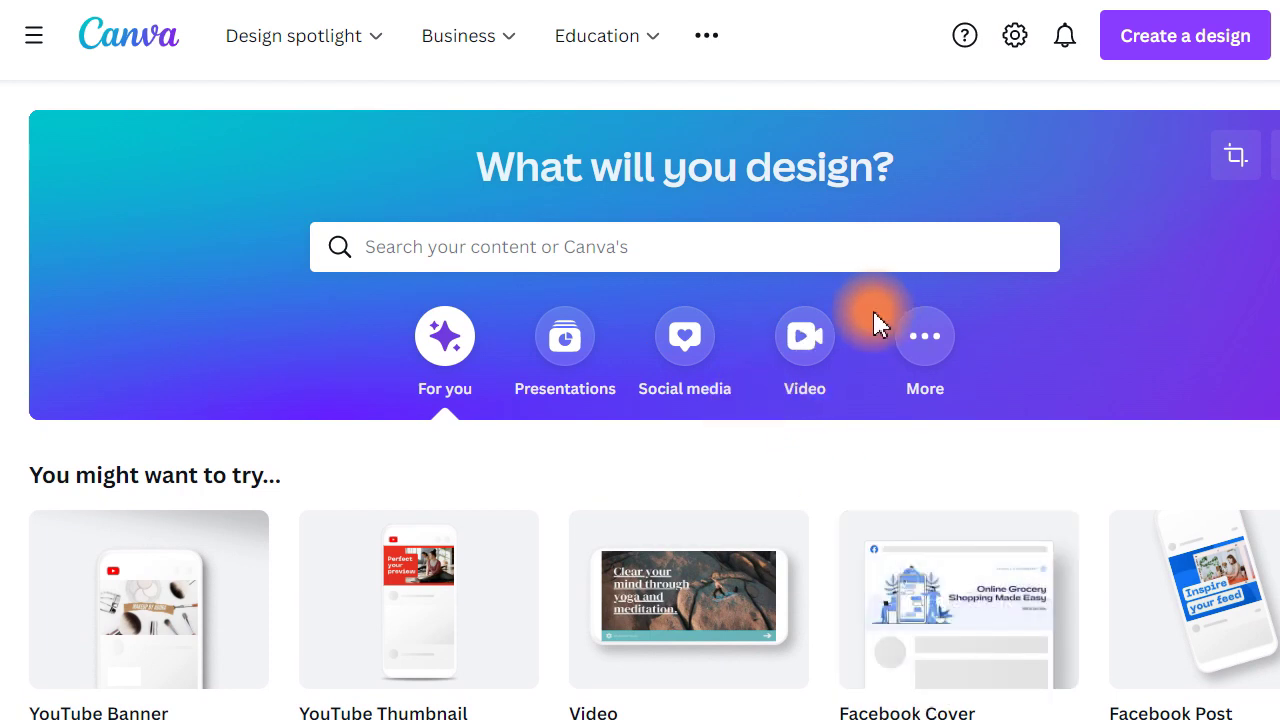
Create a new 1280 × 720 YouTube Thumbnail design from the suggested sizes
left_click(1148, 38)
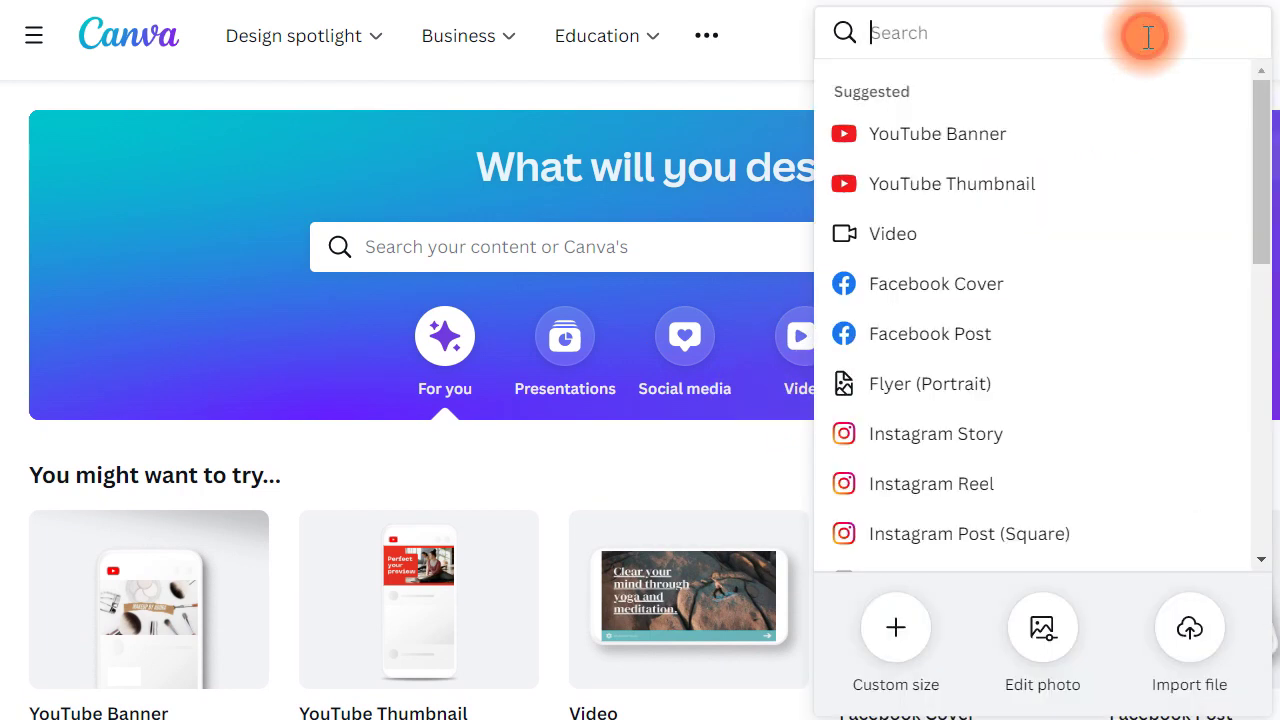
left_click(983, 200)
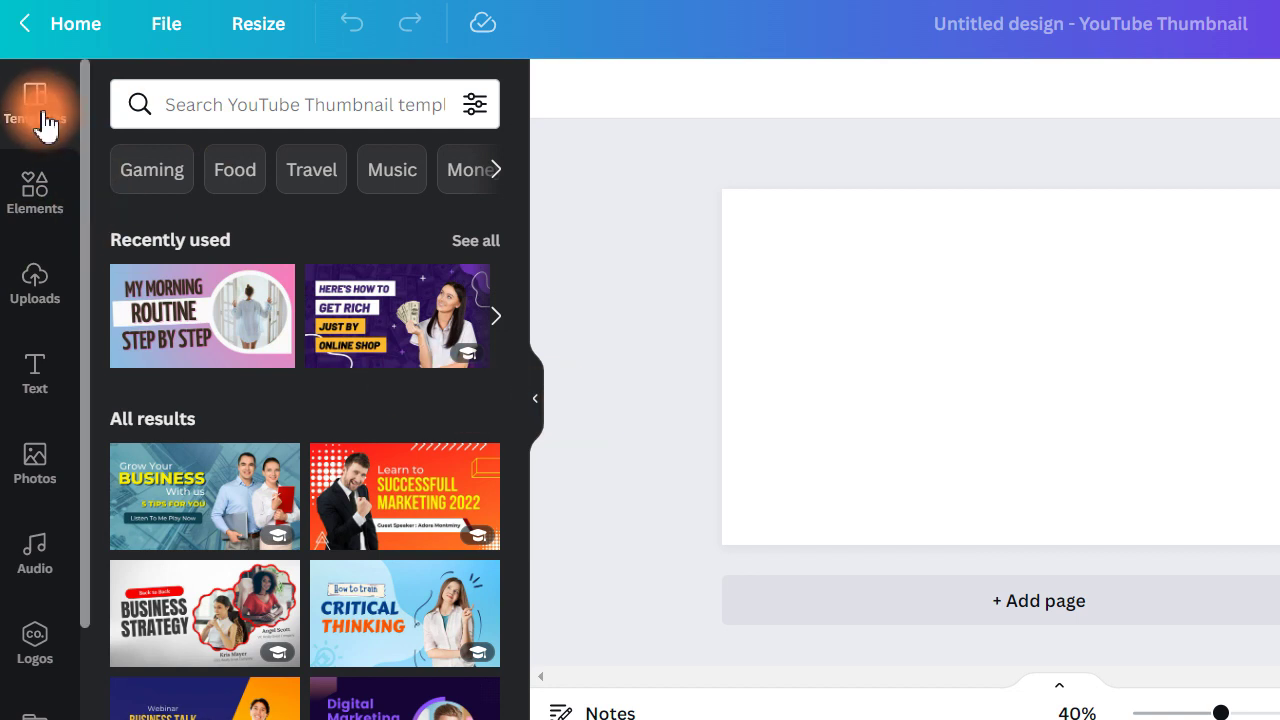
Filter templates by Travel and apply the Ten Great Ideas for Beach Resort template
left_click(305, 170)
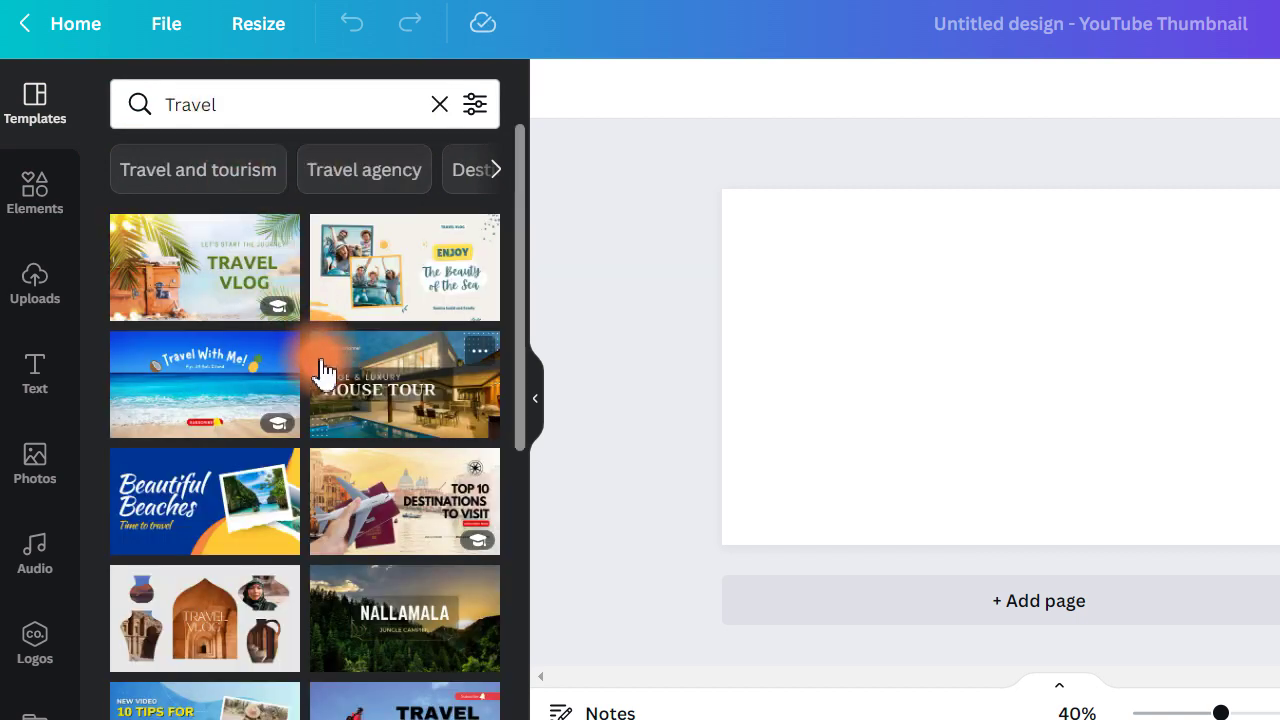
scroll(260, 395, "down", 2)
scroll(195, 420, "down", 4)
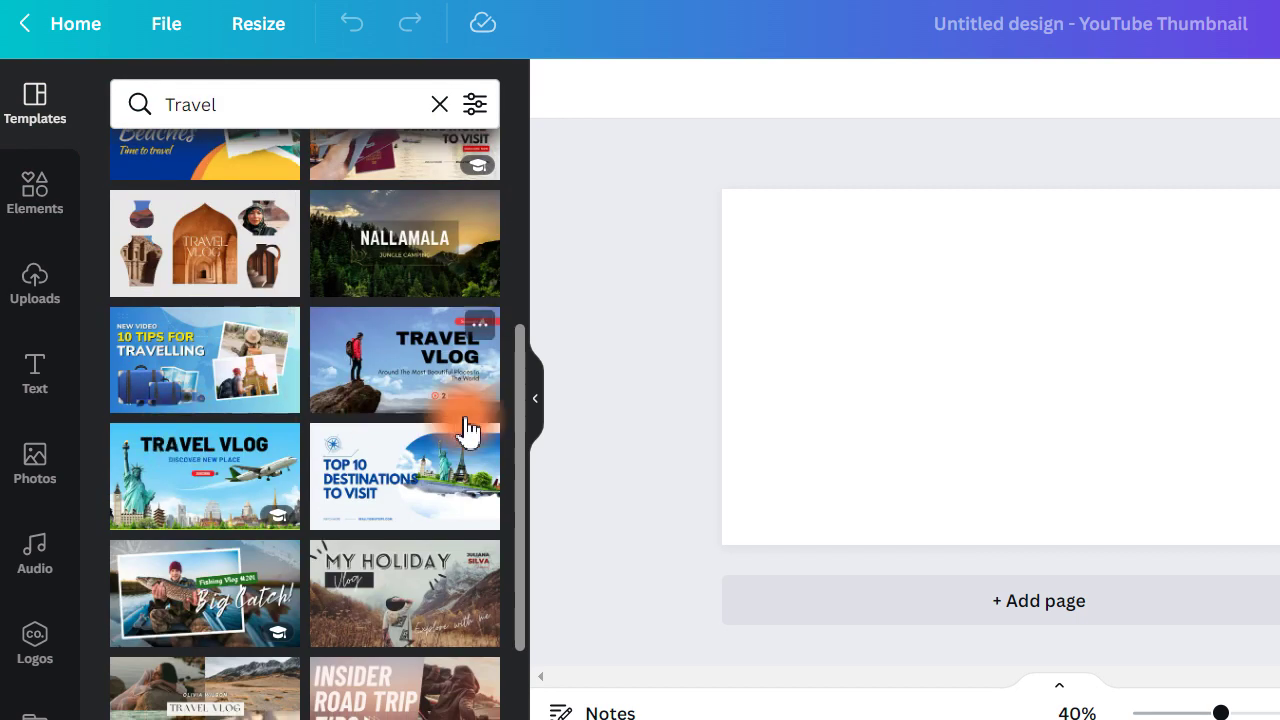
scroll(286, 449, "down", 7)
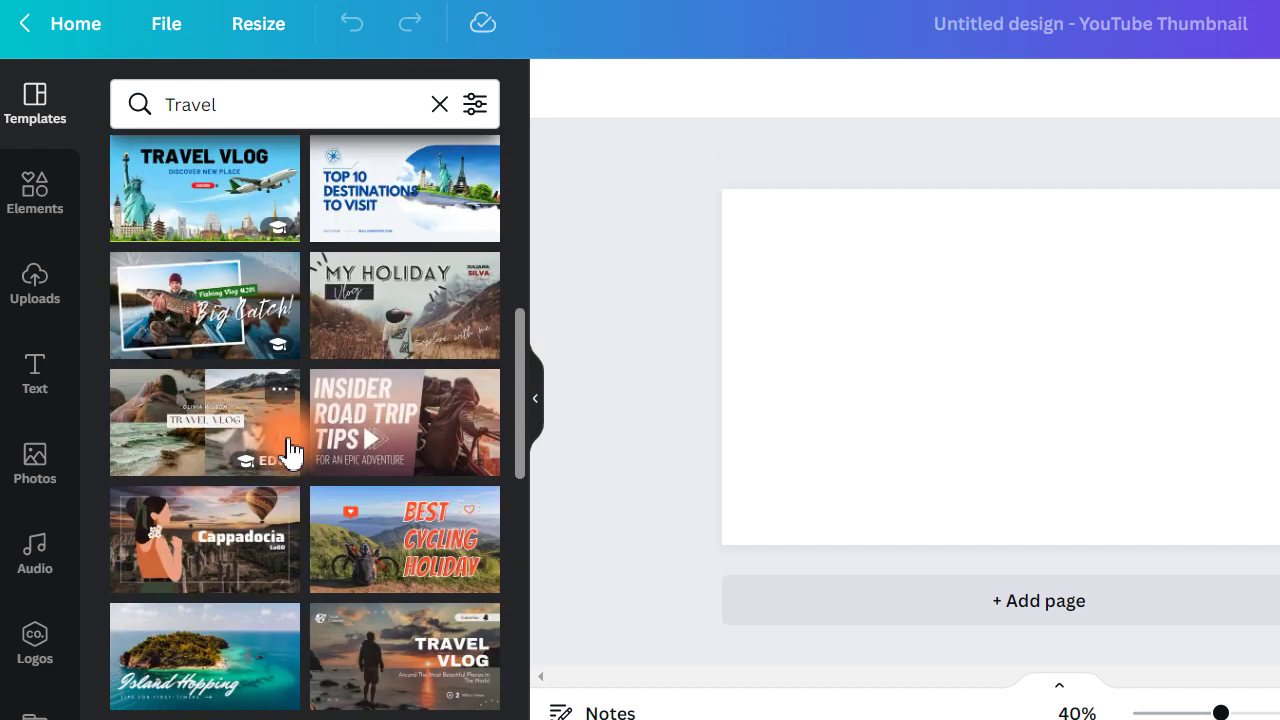
scroll(269, 397, "down", 4)
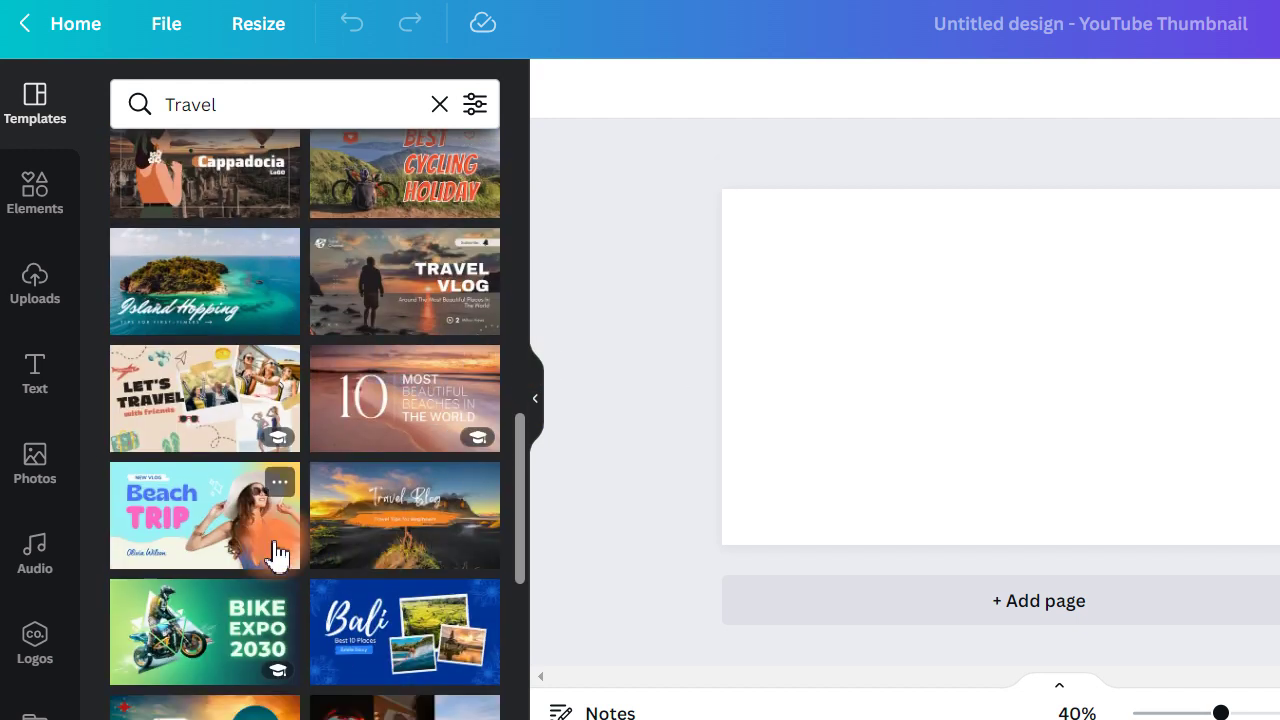
scroll(190, 527, "down", 4)
scroll(330, 450, "down", 4)
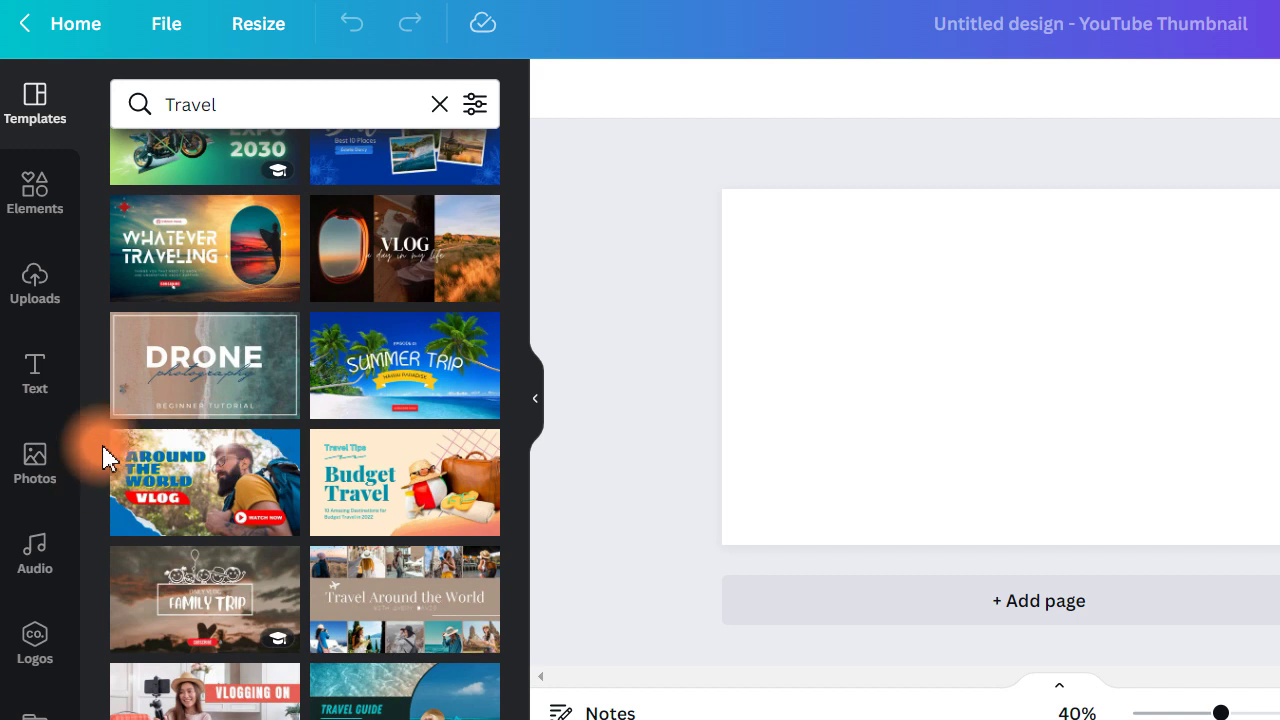
scroll(280, 485, "down", 2)
scroll(312, 490, "down", 6)
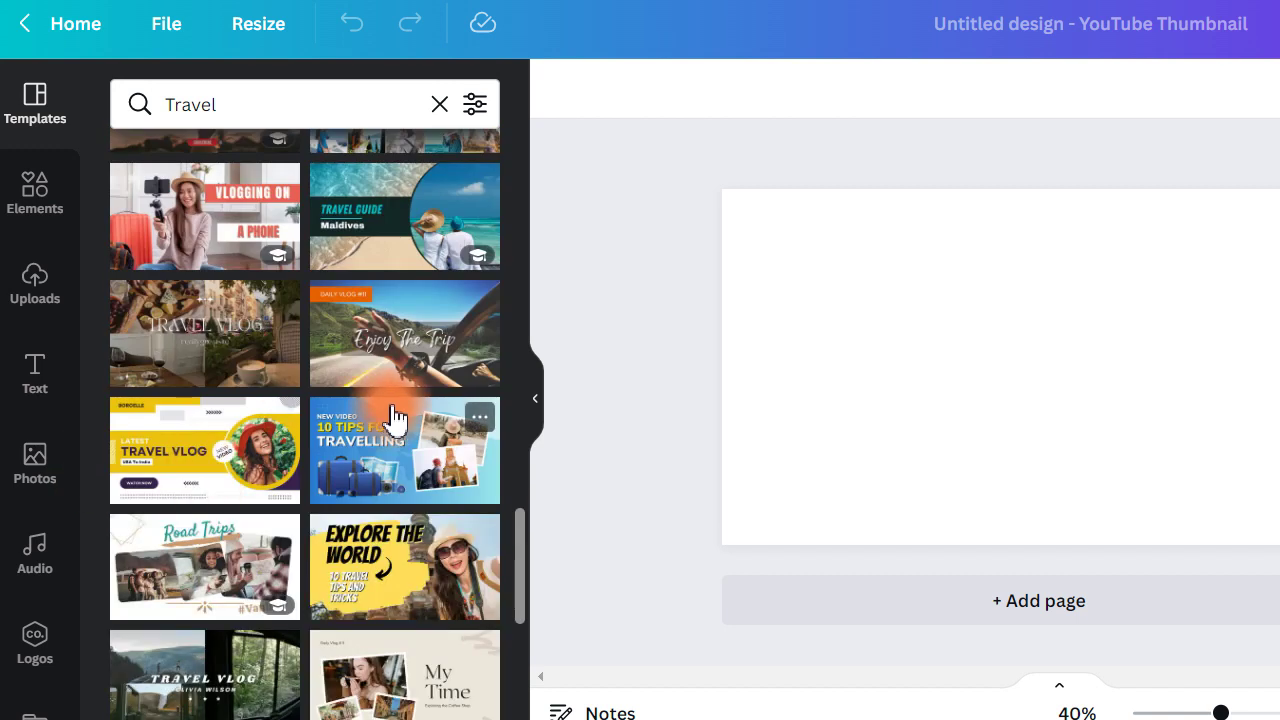
scroll(211, 443, "down", 6)
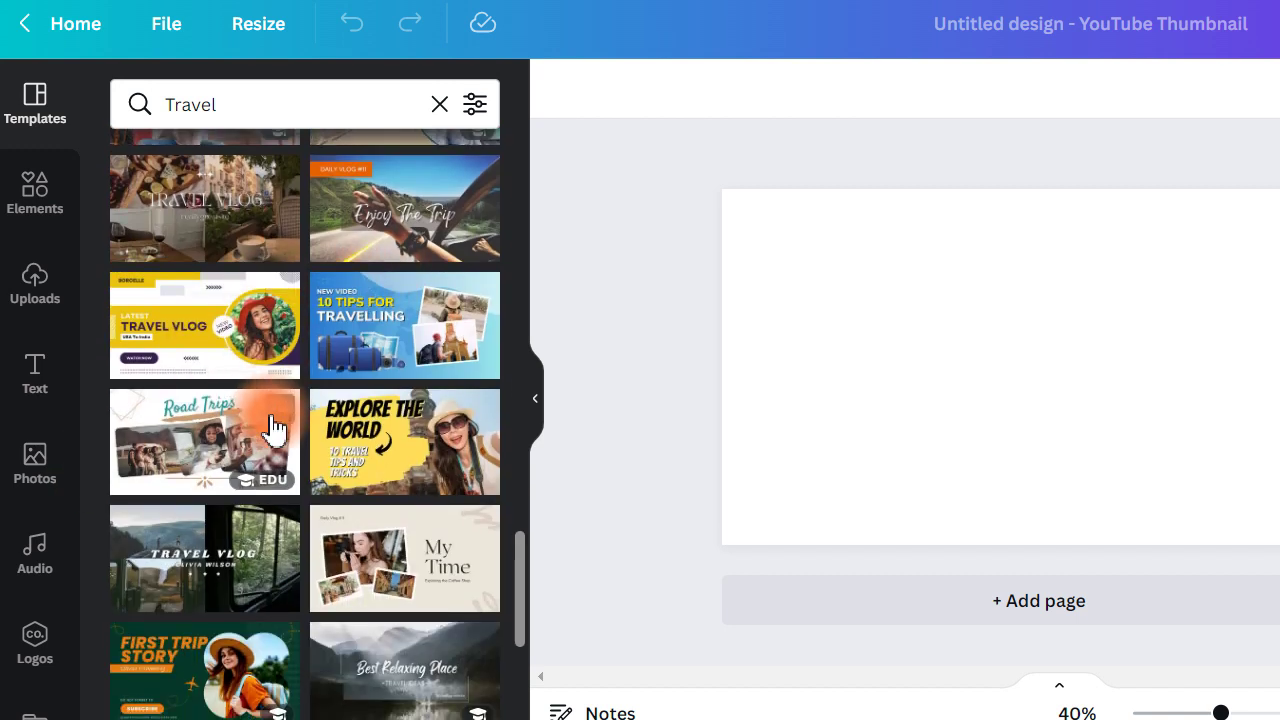
scroll(190, 462, "down", 8)
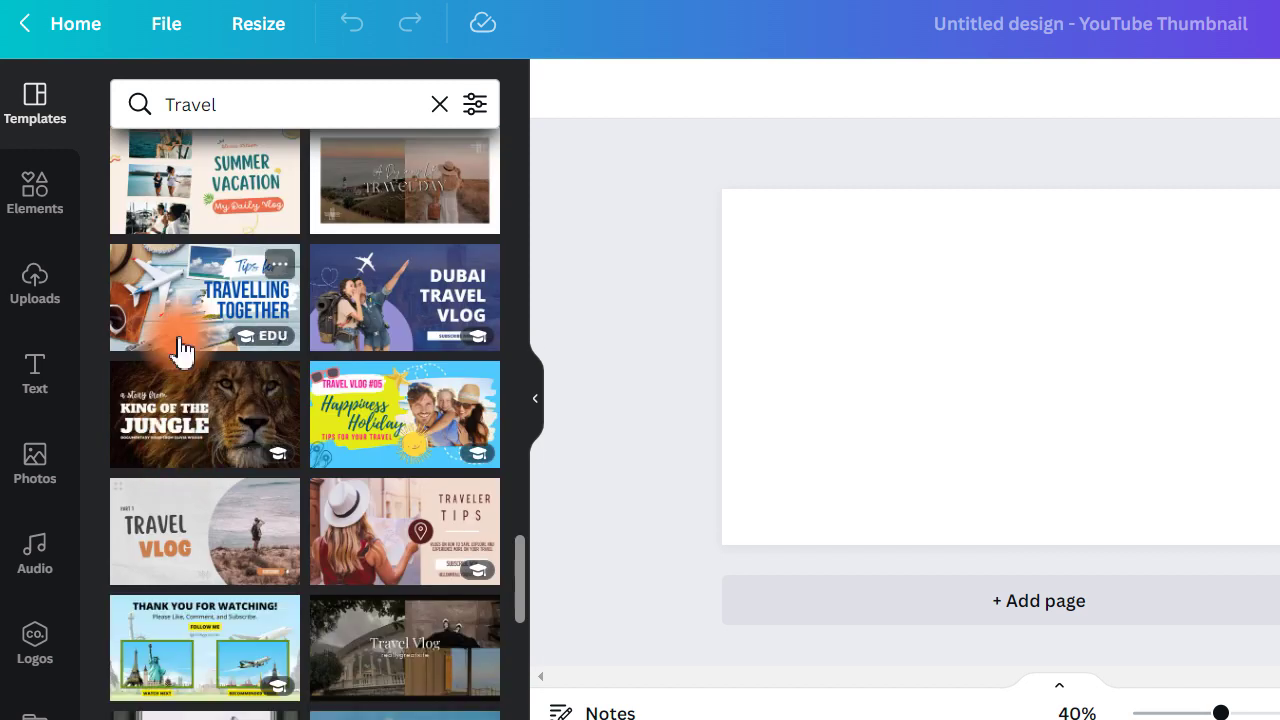
scroll(175, 420, "down", 2)
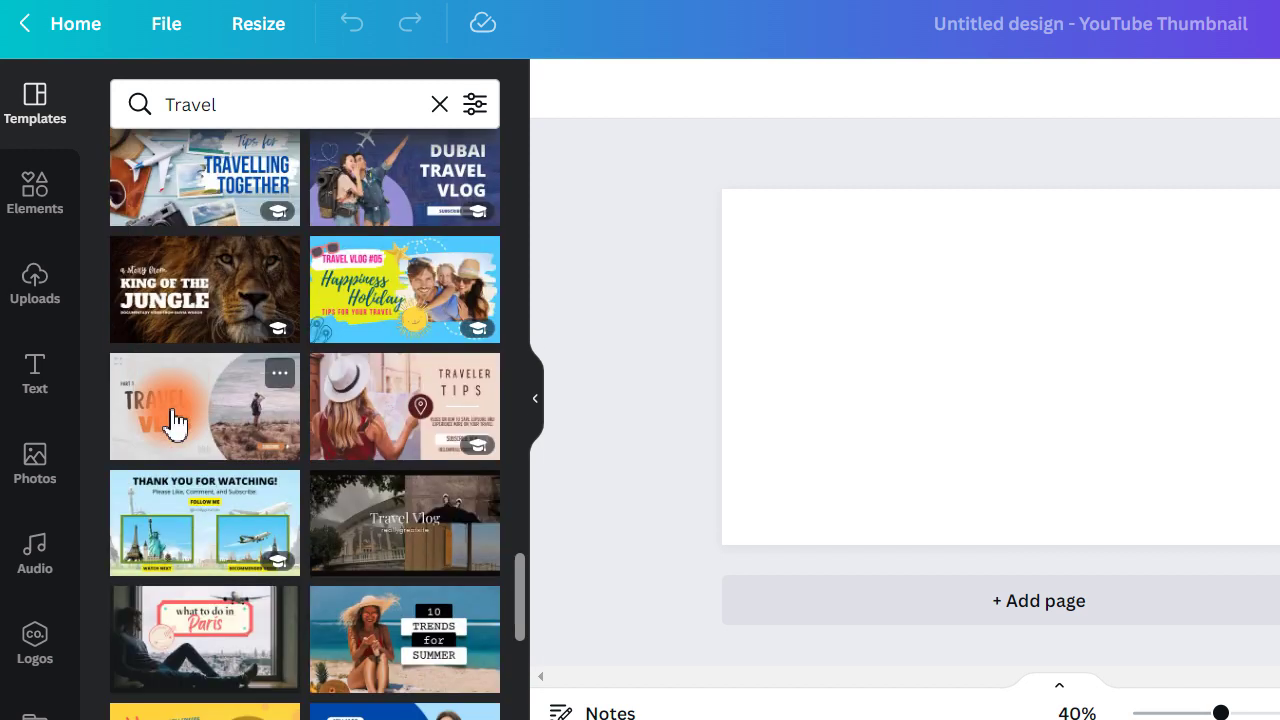
scroll(175, 420, "down", 8)
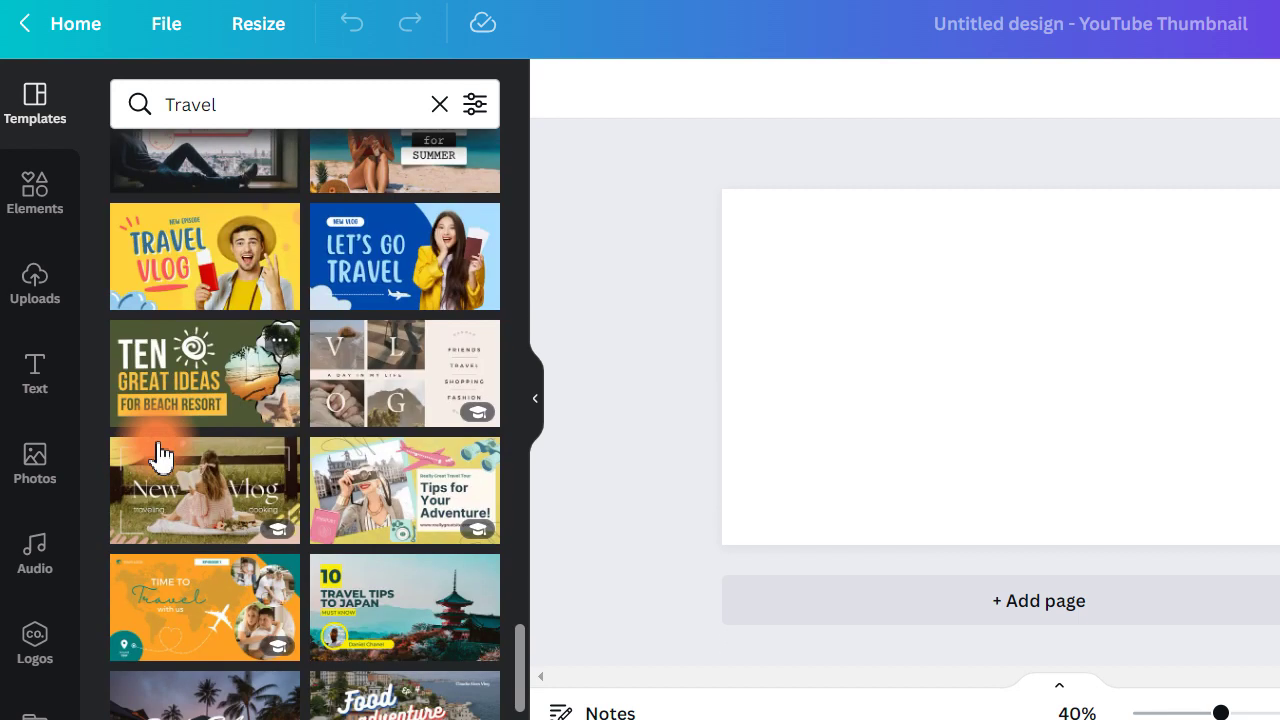
left_click(158, 380)
Select the sun graphic on its own and shrink it
left_click(989, 251)
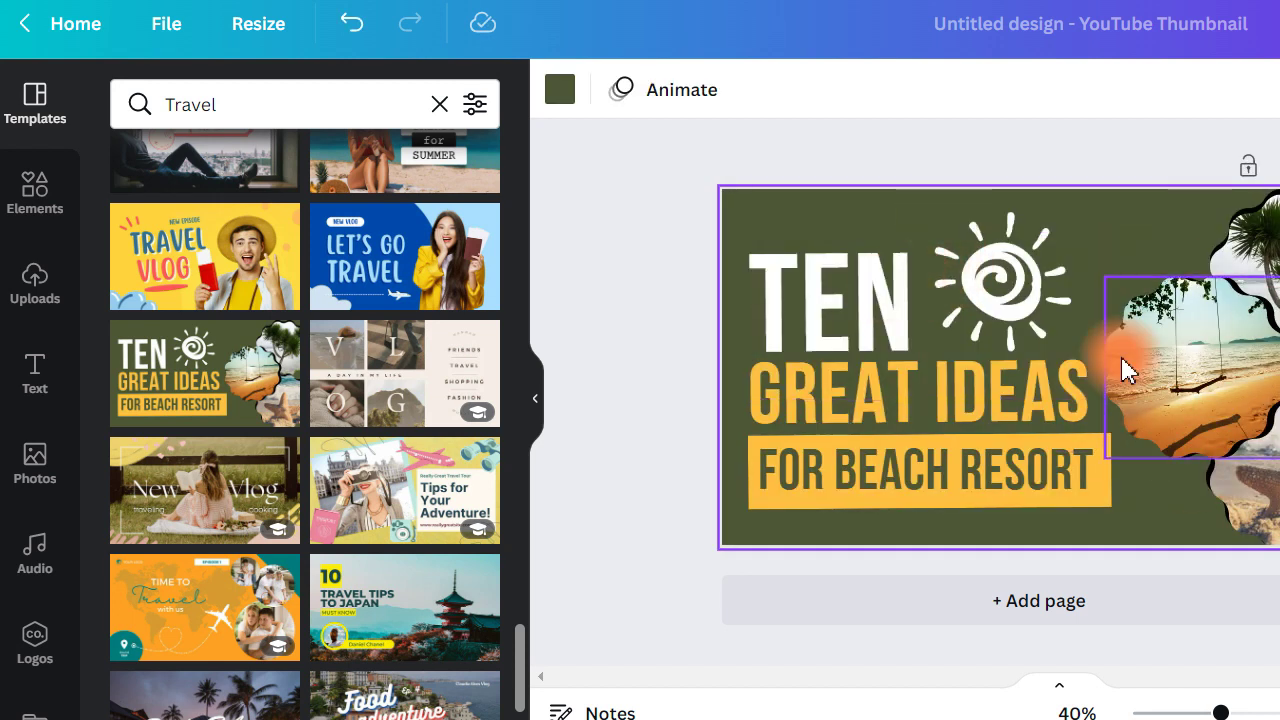
left_click(1171, 270)
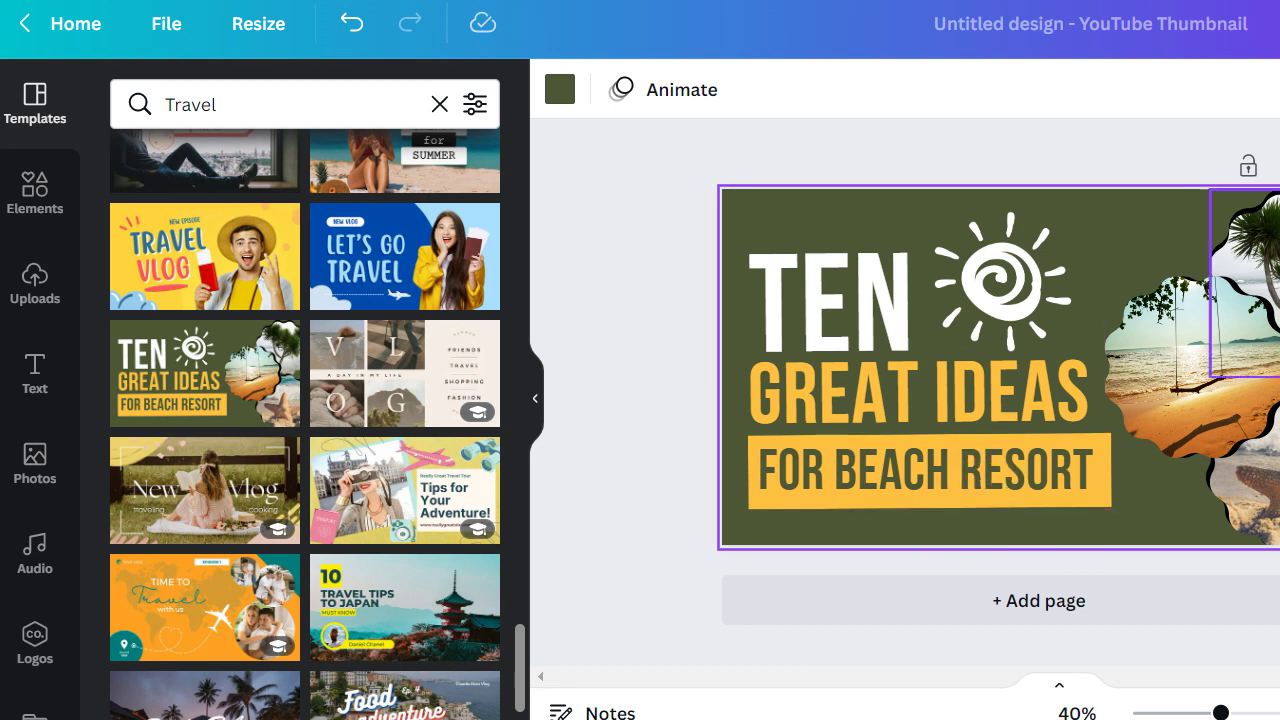
left_click(1010, 288)
left_click(1022, 213)
left_click_drag(931, 215, 978, 295)
left_click(1035, 312)
Enlarge and reposition the beach and starfish photo frames
left_click(1186, 331)
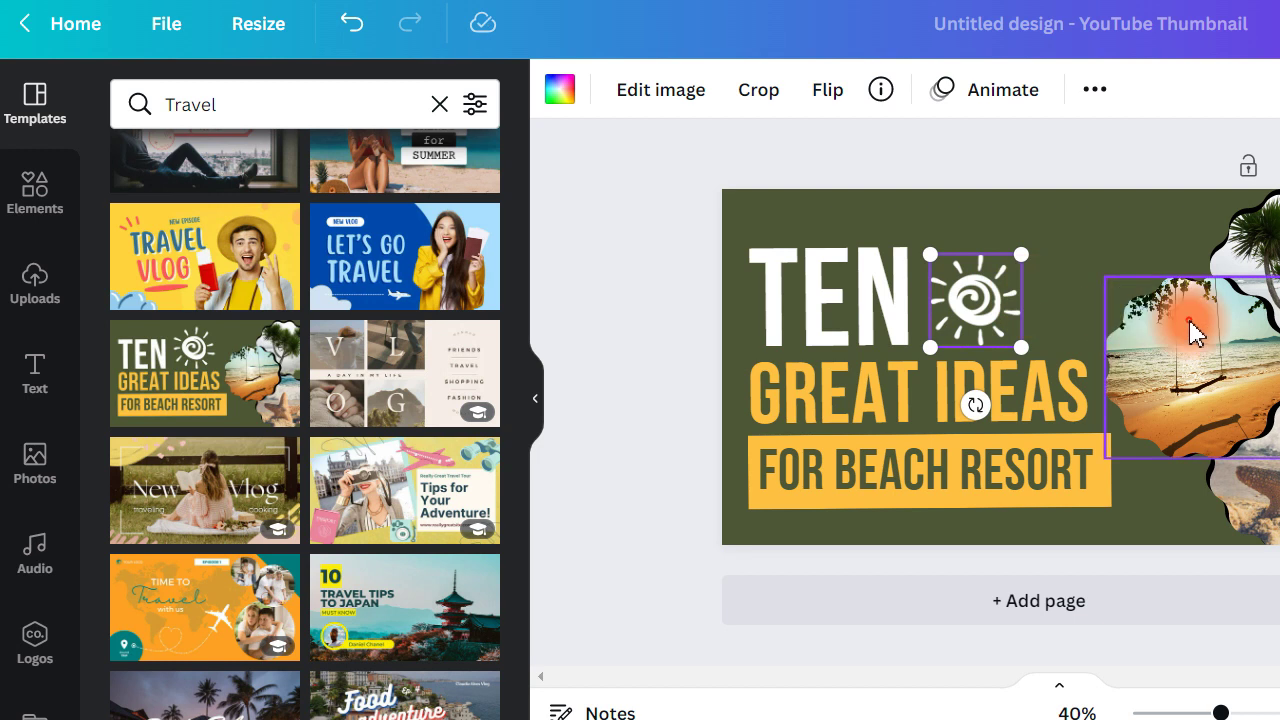
left_click_drag(1100, 271, 1051, 225)
left_click_drag(1157, 345, 1172, 292)
left_click_drag(1262, 487, 1234, 534)
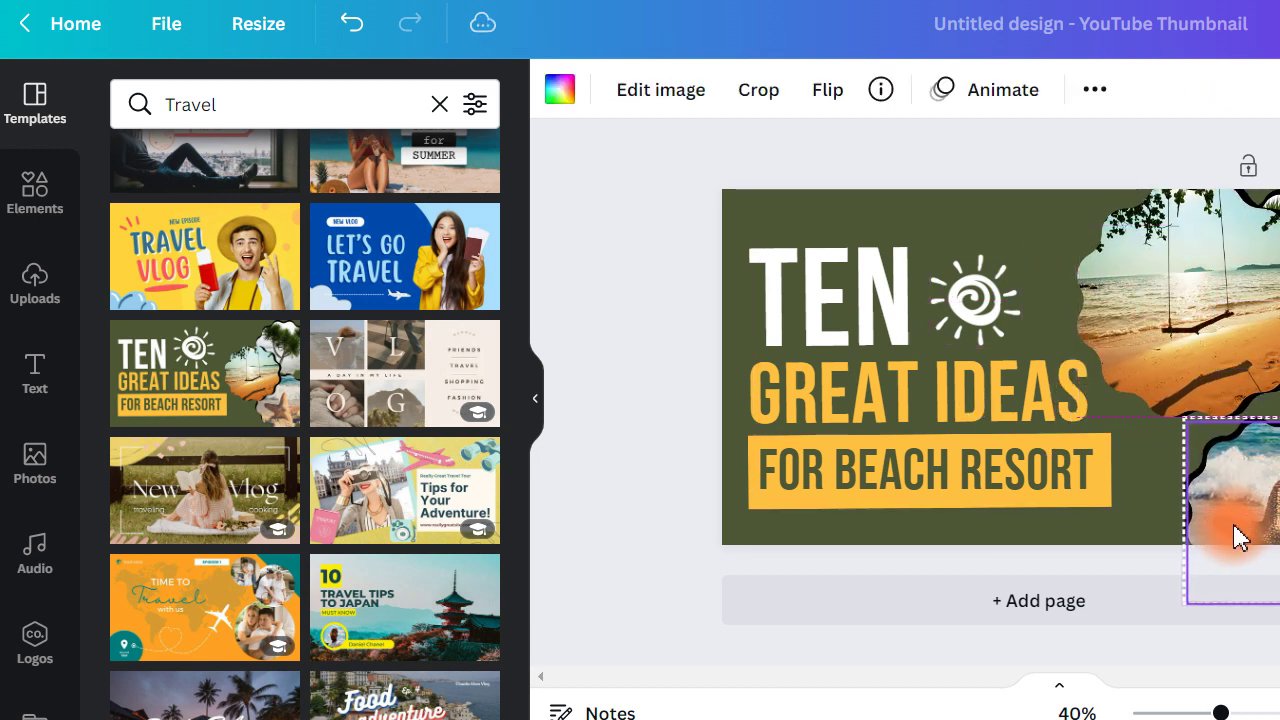
left_click_drag(1180, 417, 1137, 366)
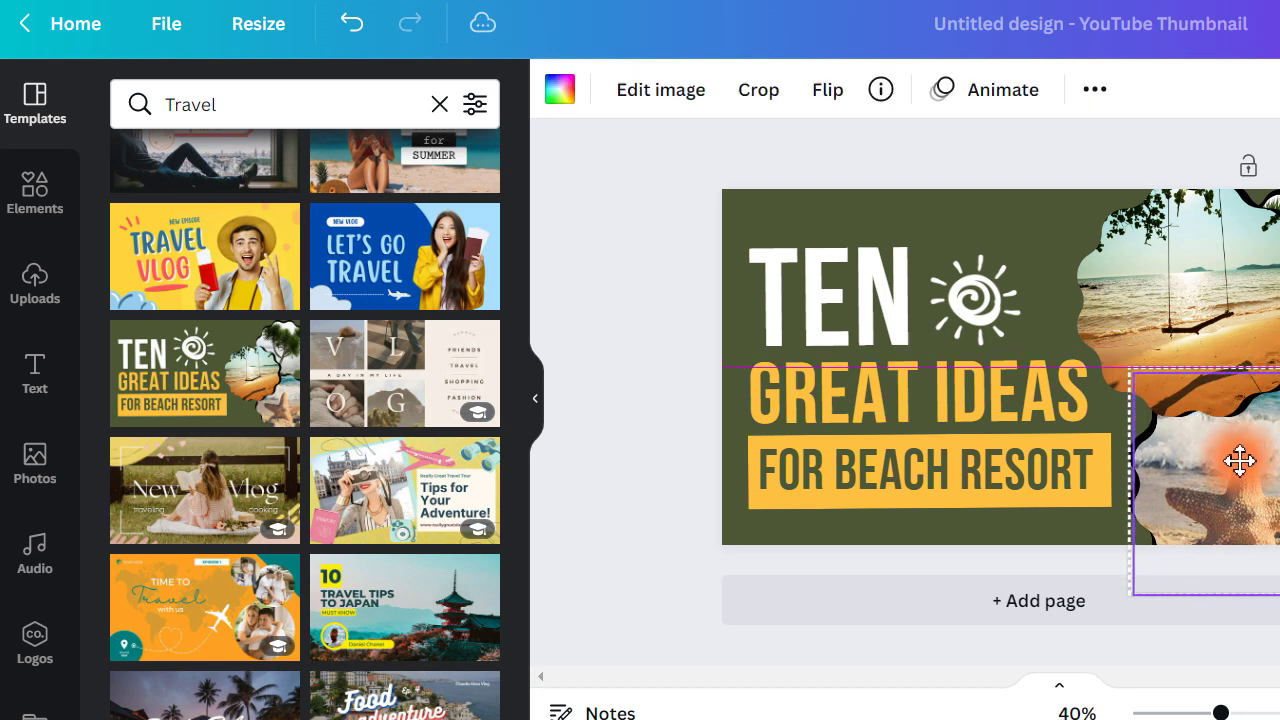
left_click(1183, 331)
left_click_drag(1194, 331, 1186, 292)
mouse_move(1211, 486)
left_mouse_down()
mouse_move(1240, 529)
mouse_move(1202, 497)
left_mouse_up()
left_click_drag(1155, 318, 1188, 351)
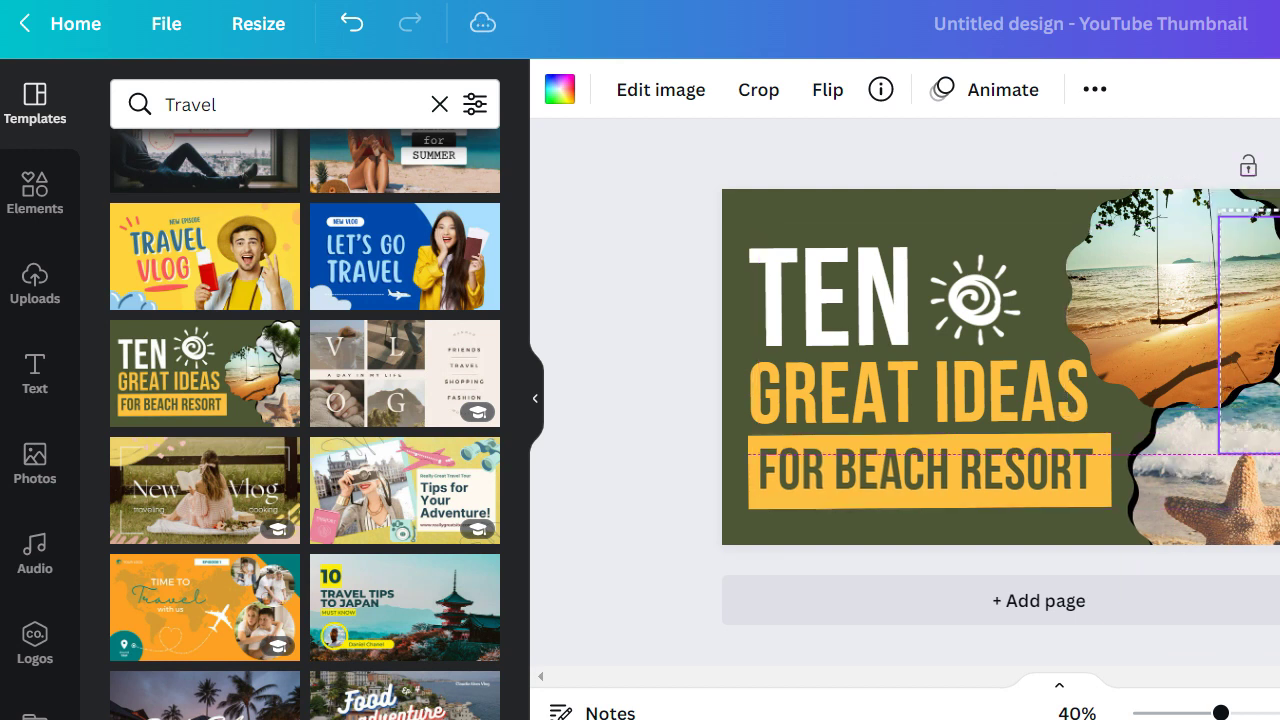
Nudge both the beach and starfish frames slightly left, then deselect
left_click_drag(1140, 252, 1114, 251)
left_click_drag(1186, 451, 1167, 460)
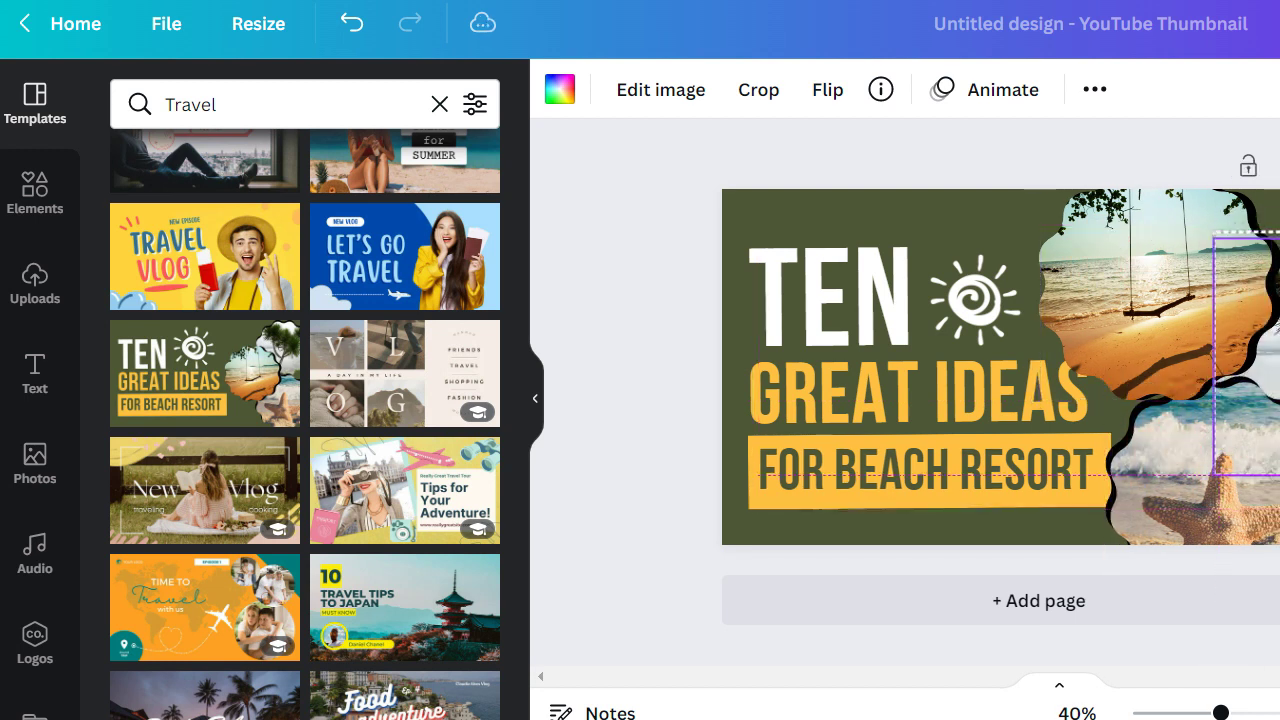
left_click(700, 275)
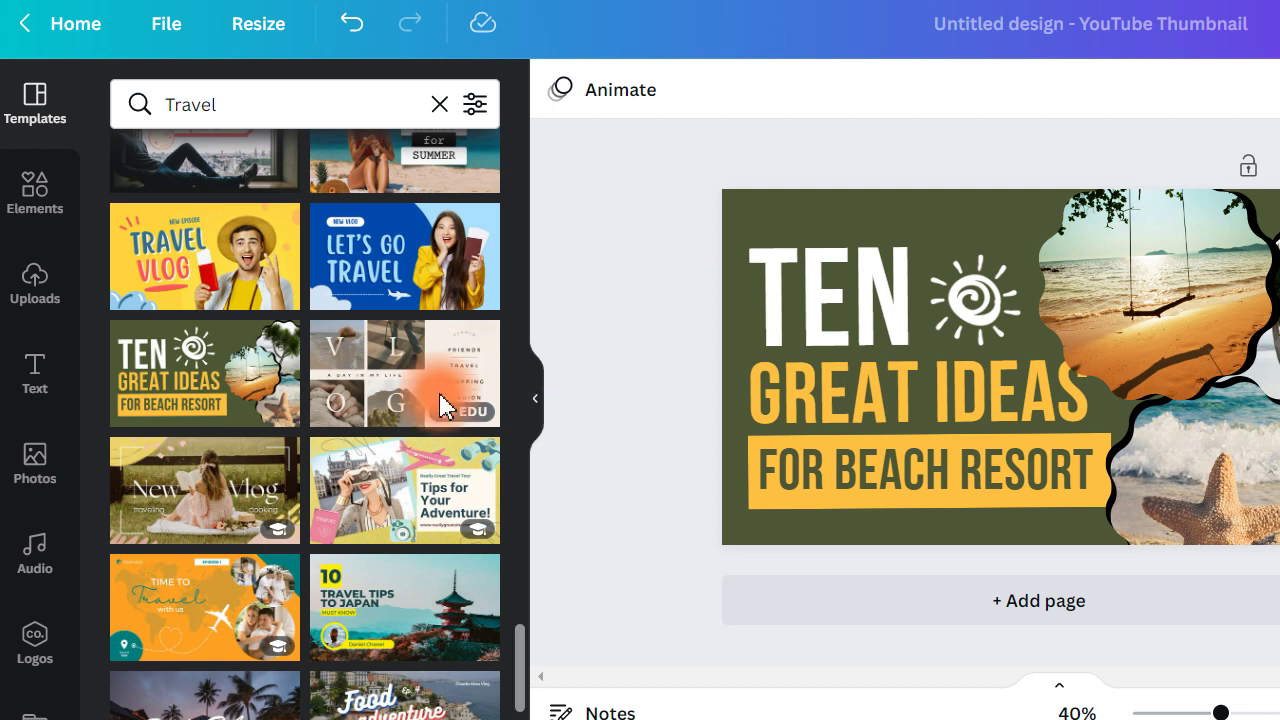
Open the Elements library and browse its sections
left_click(37, 215)
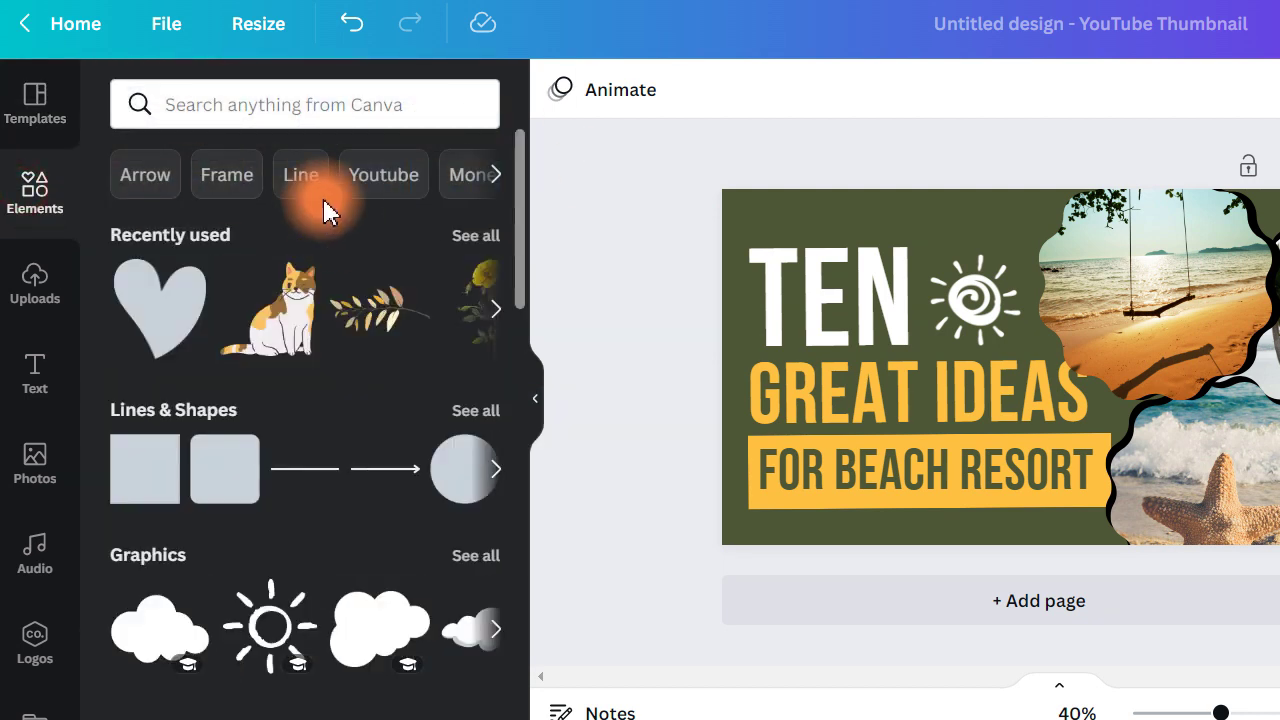
scroll(290, 275, "down", 4)
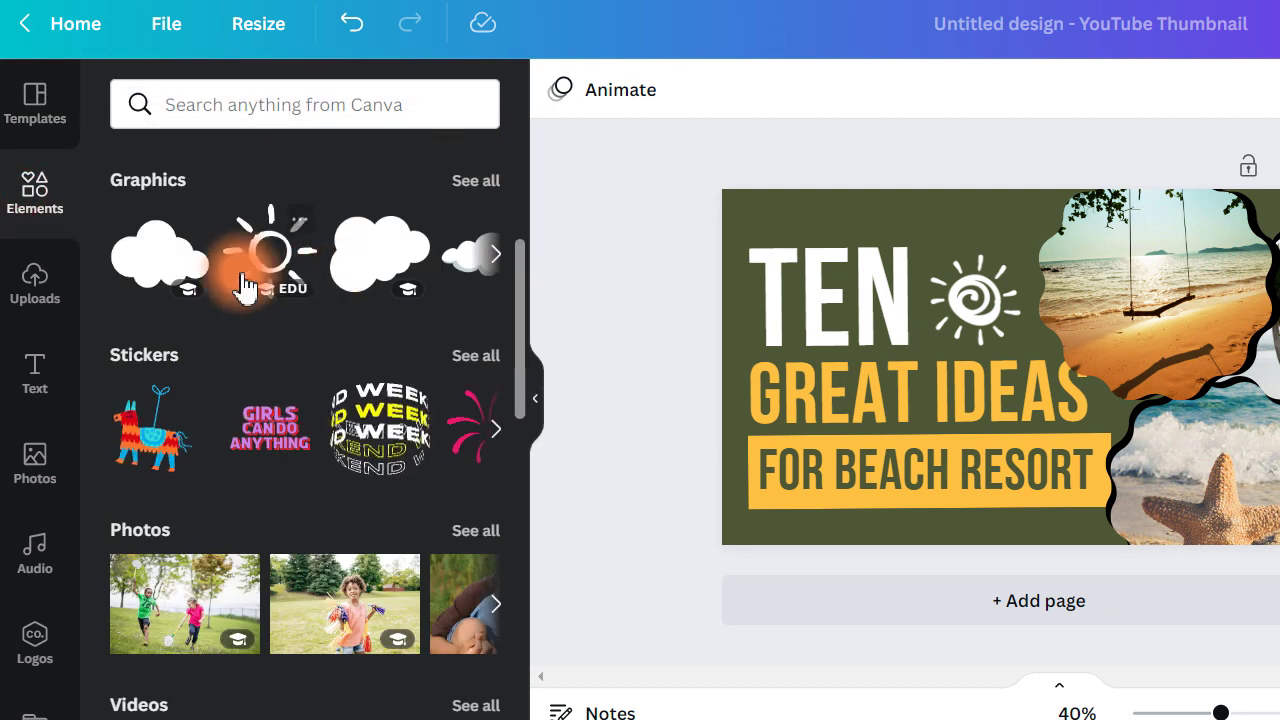
scroll(240, 400, "down", 4)
scroll(237, 430, "up", 8)
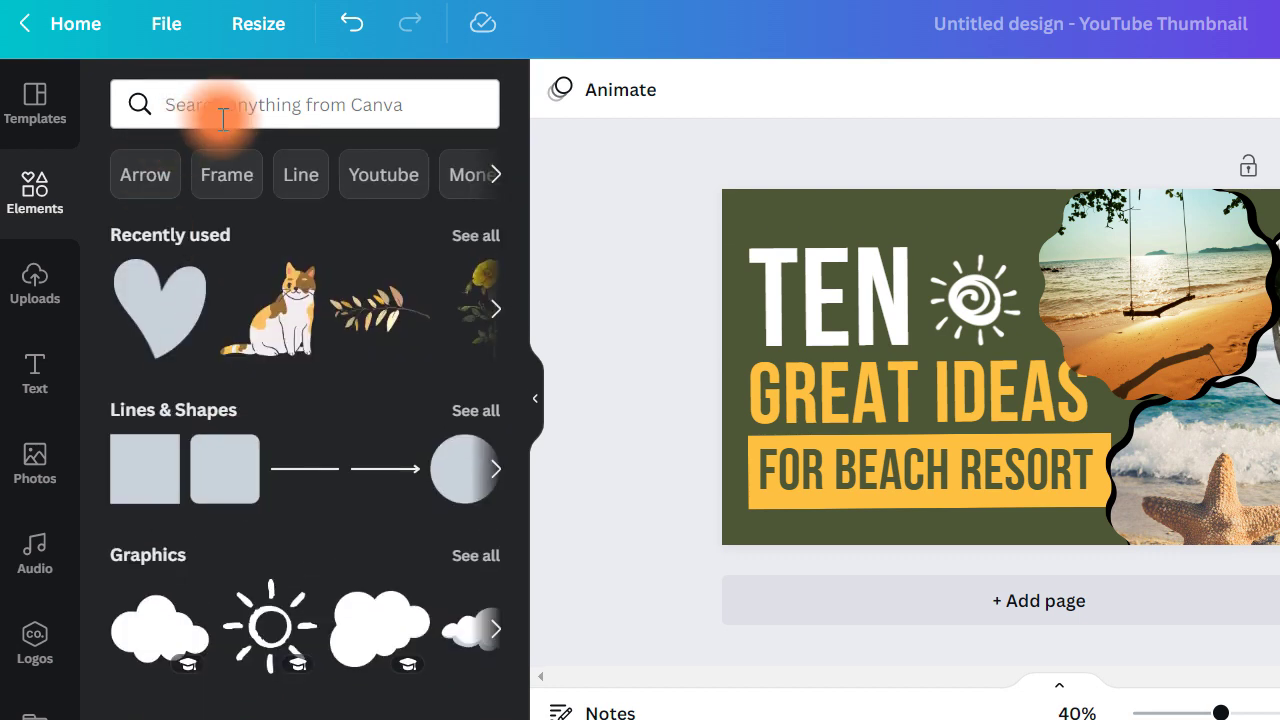
Search elements for heart and then cat, clearing each search
left_click(225, 112)
left_click(163, 218)
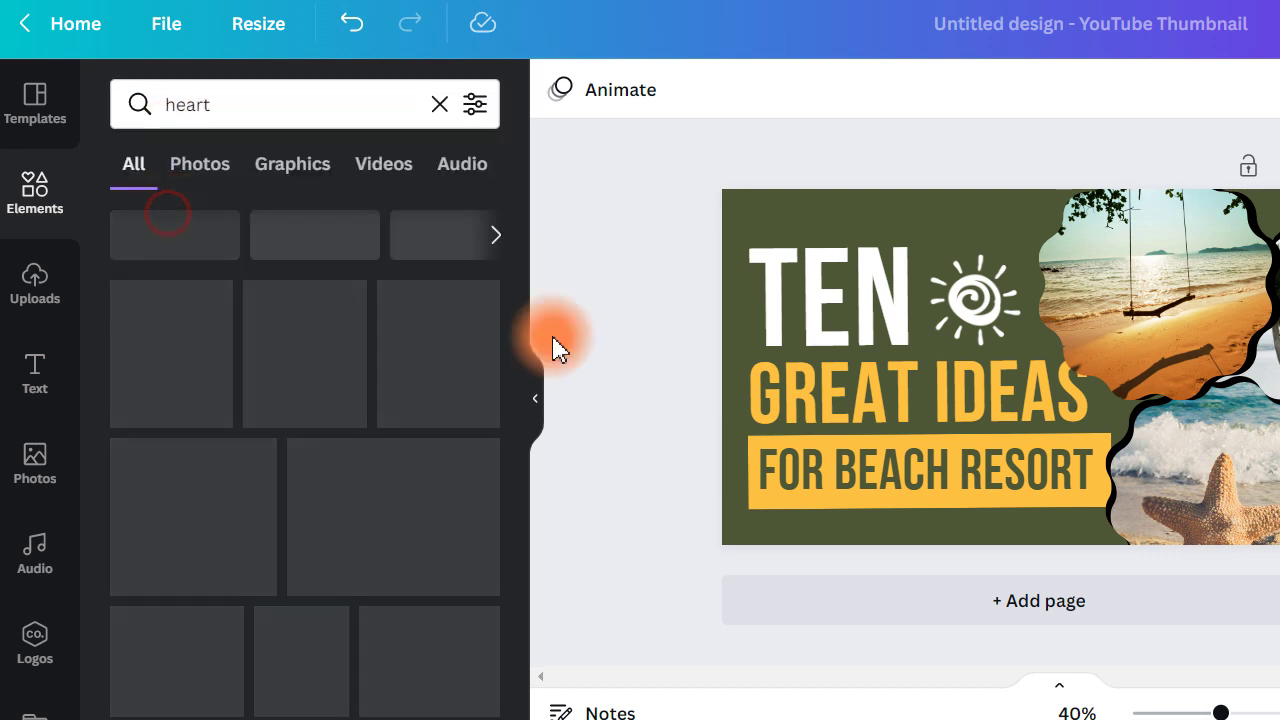
left_click(439, 104)
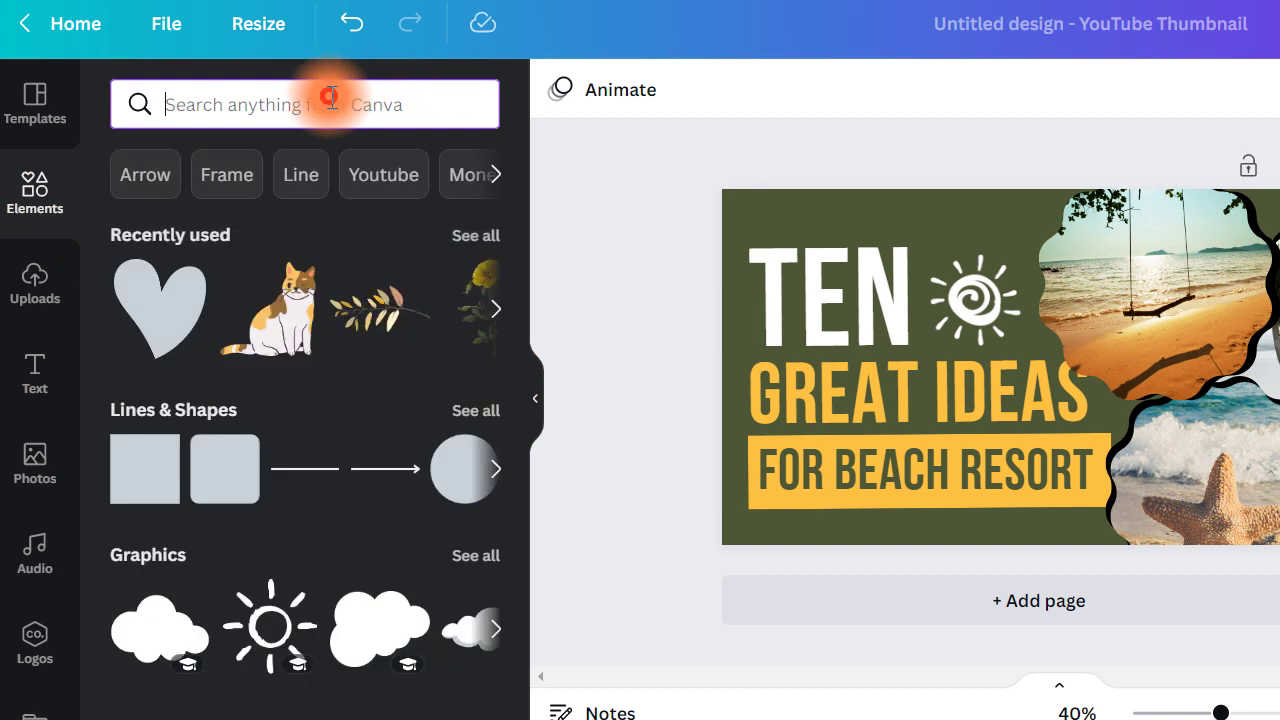
type("ca")
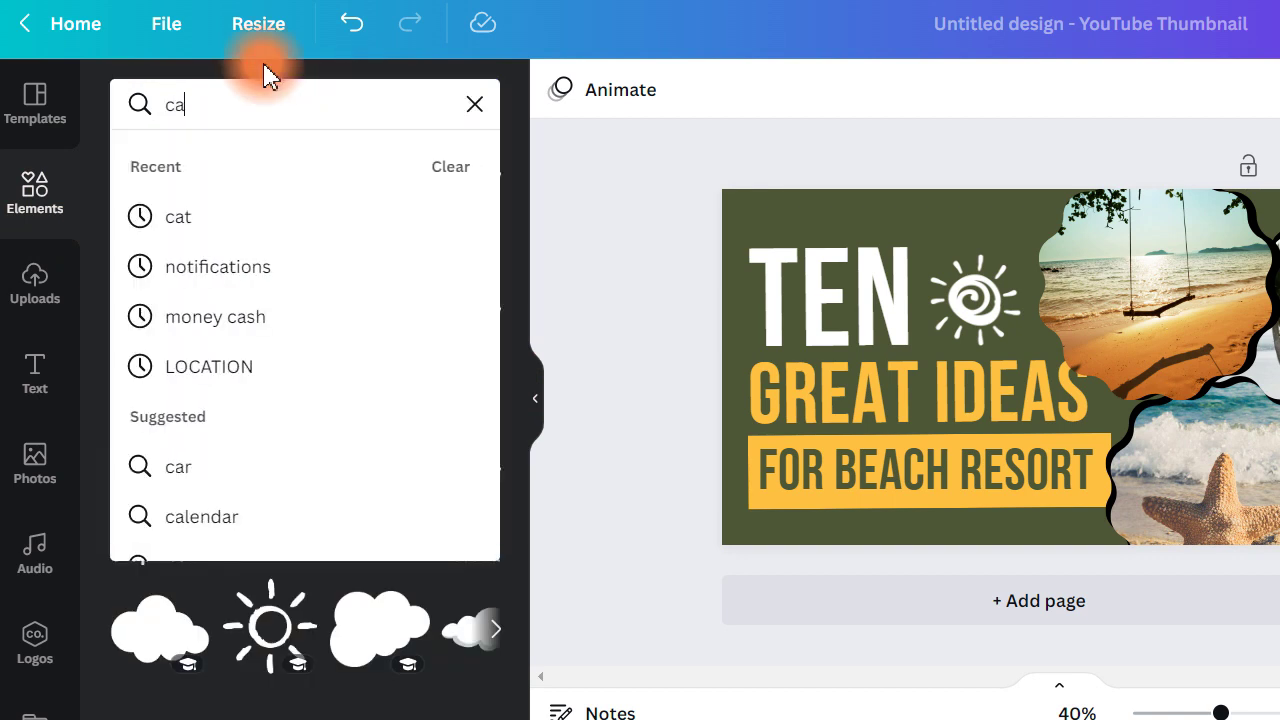
left_click(195, 220)
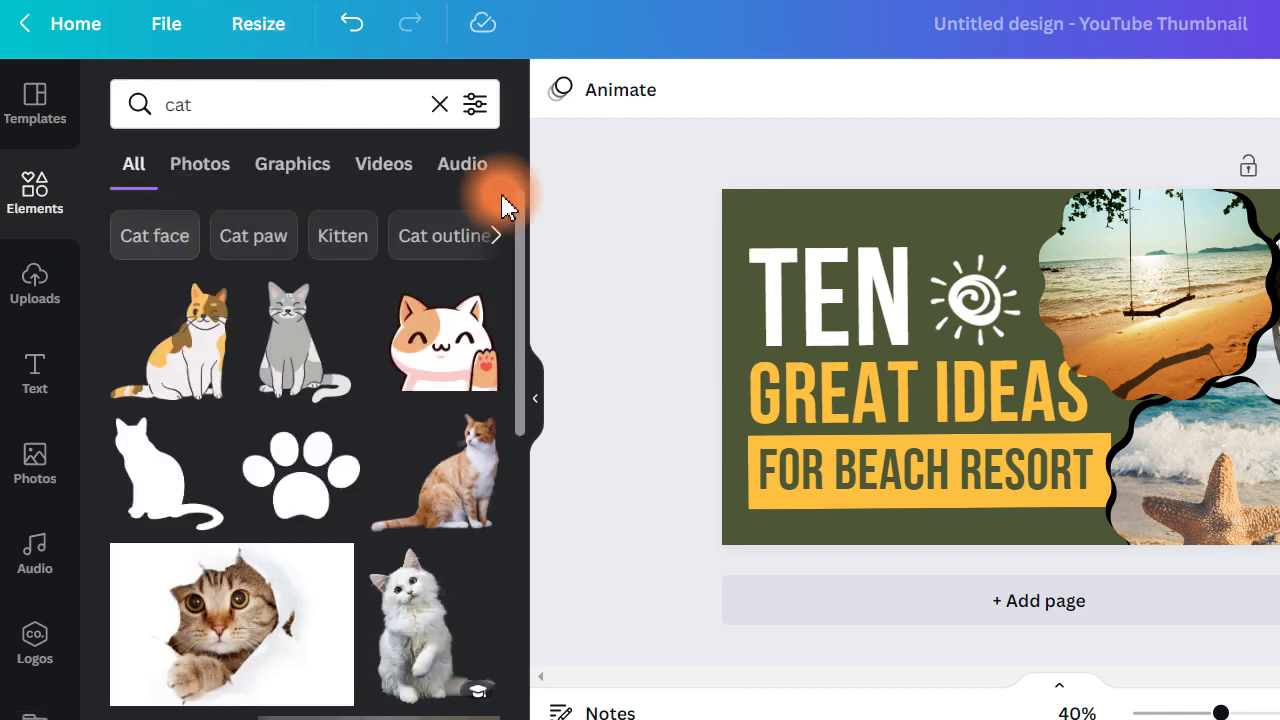
left_click(440, 104)
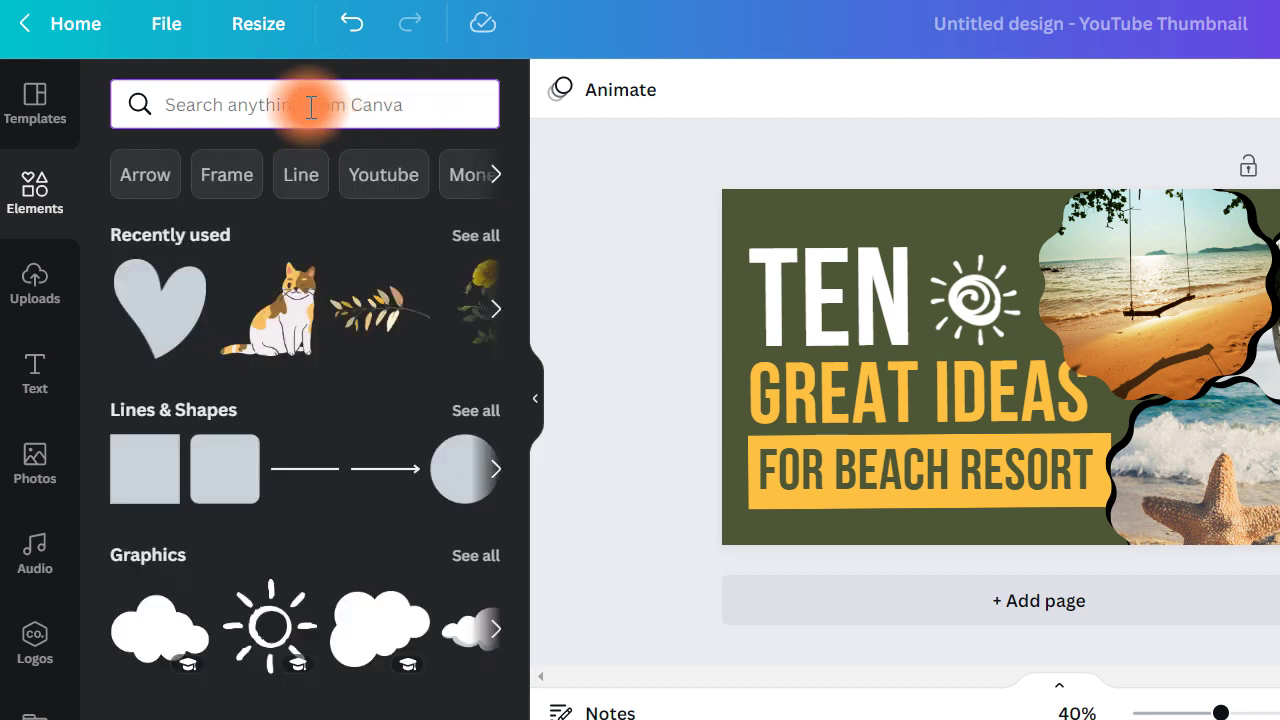
Search elements for flowers, browse the results, and clear the search
type("flowe")
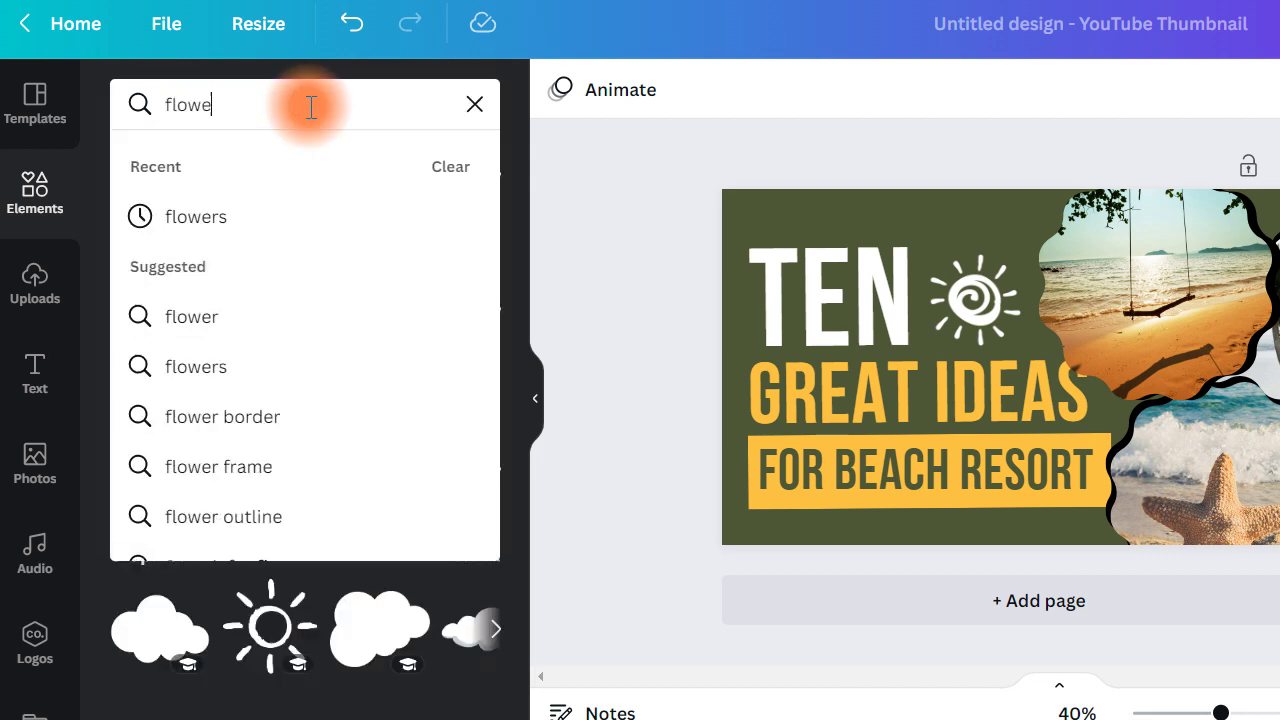
left_click(286, 220)
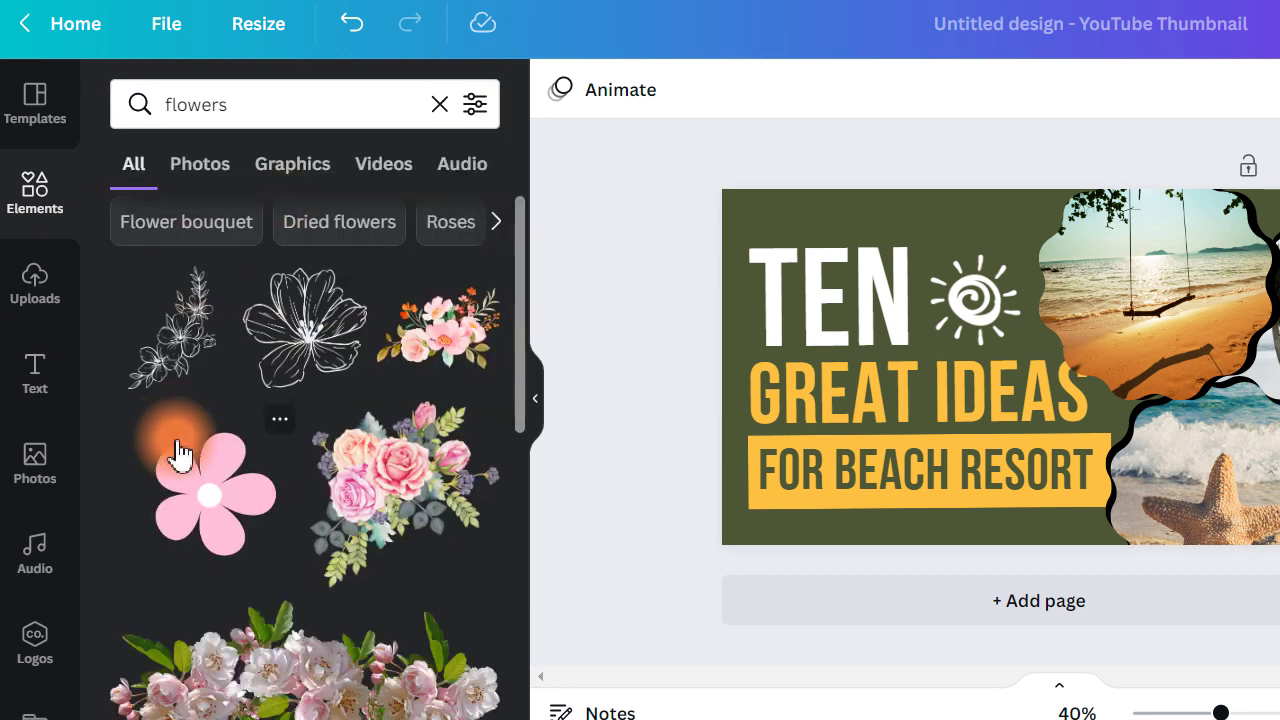
scroll(408, 592, "down", 5)
scroll(408, 592, "down", 10)
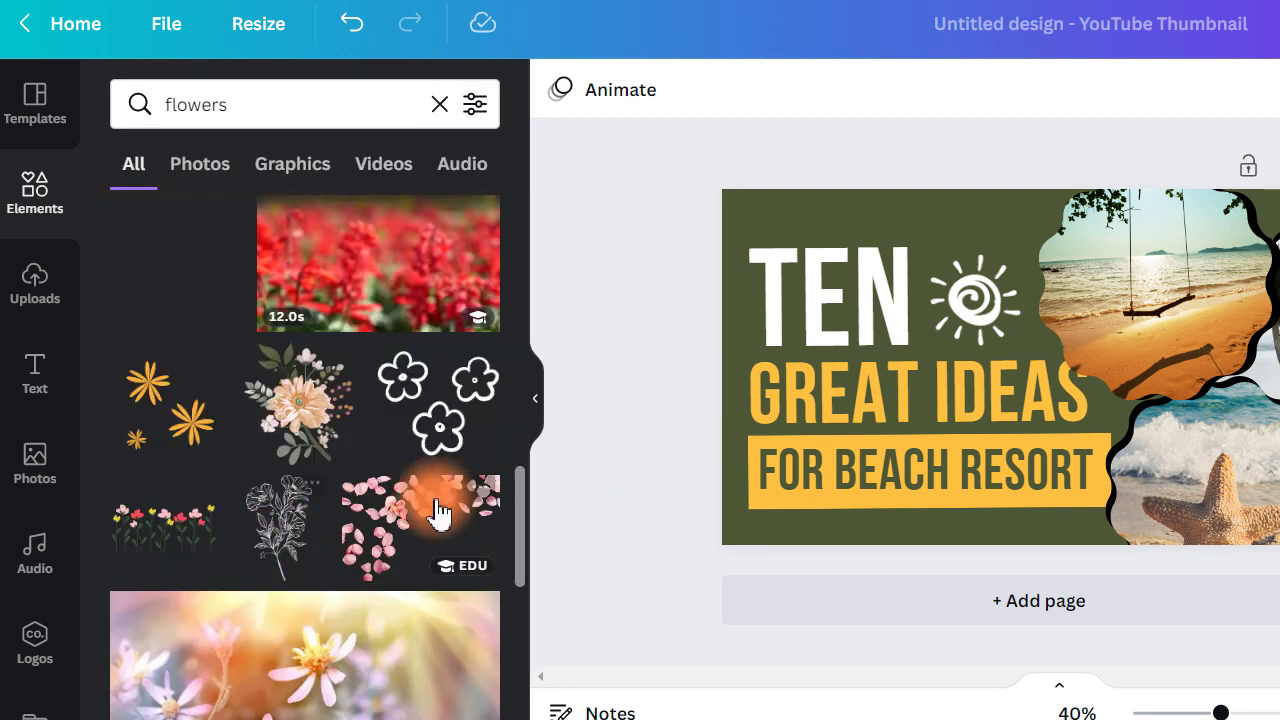
scroll(300, 457, "down", 5)
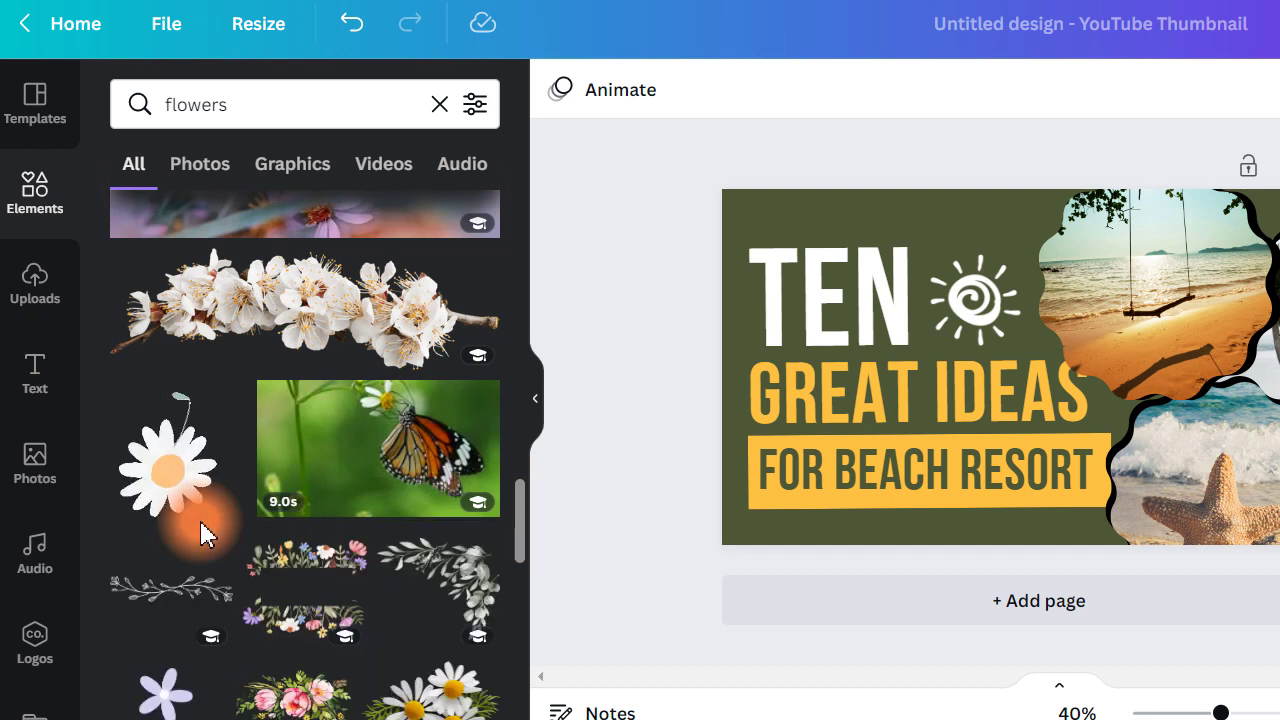
scroll(200, 530, "down", 4)
left_click(450, 107)
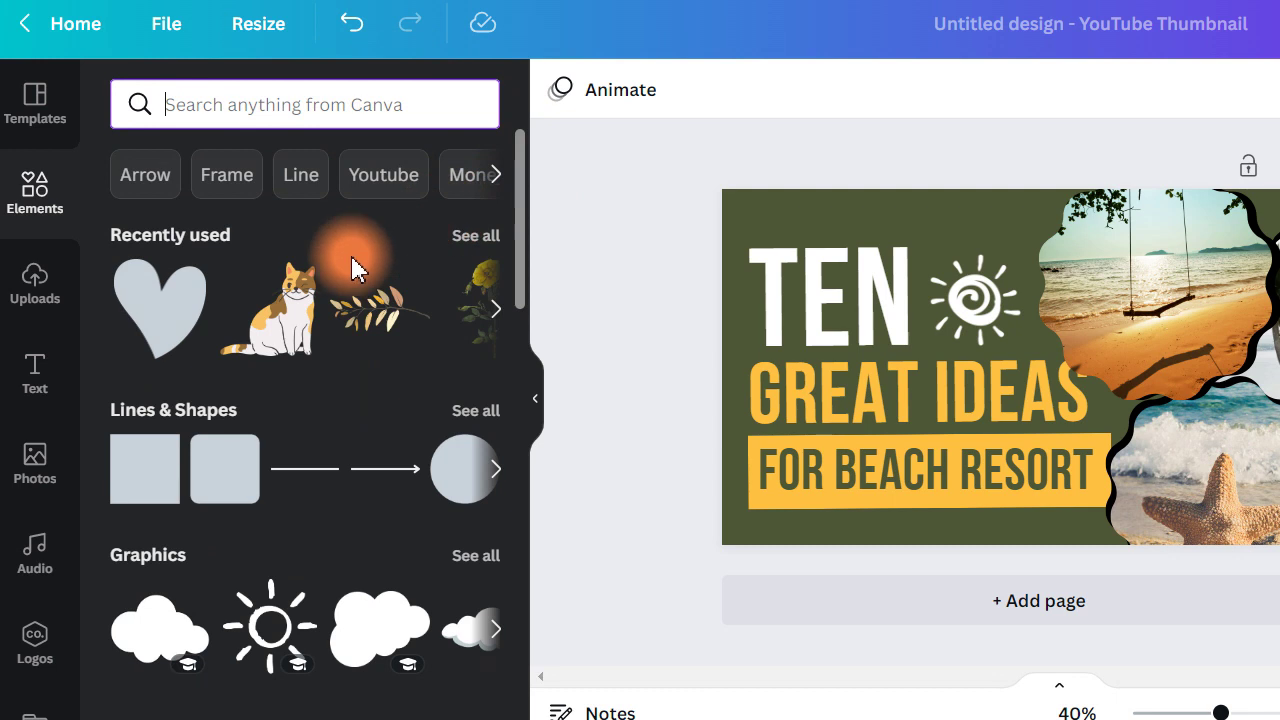
Search elements for Frame and view its Graphics, Videos and Audio results before returning to All
left_click(222, 178)
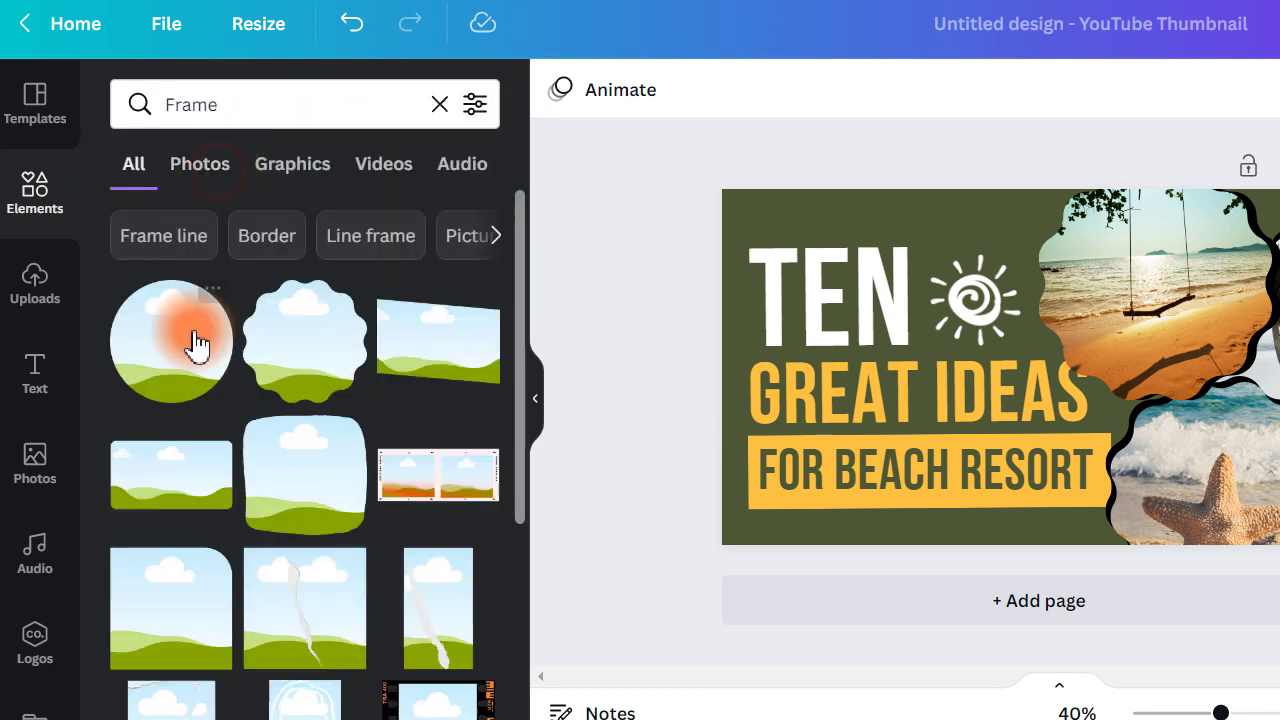
scroll(200, 440, "down", 3)
scroll(203, 449, "down", 5)
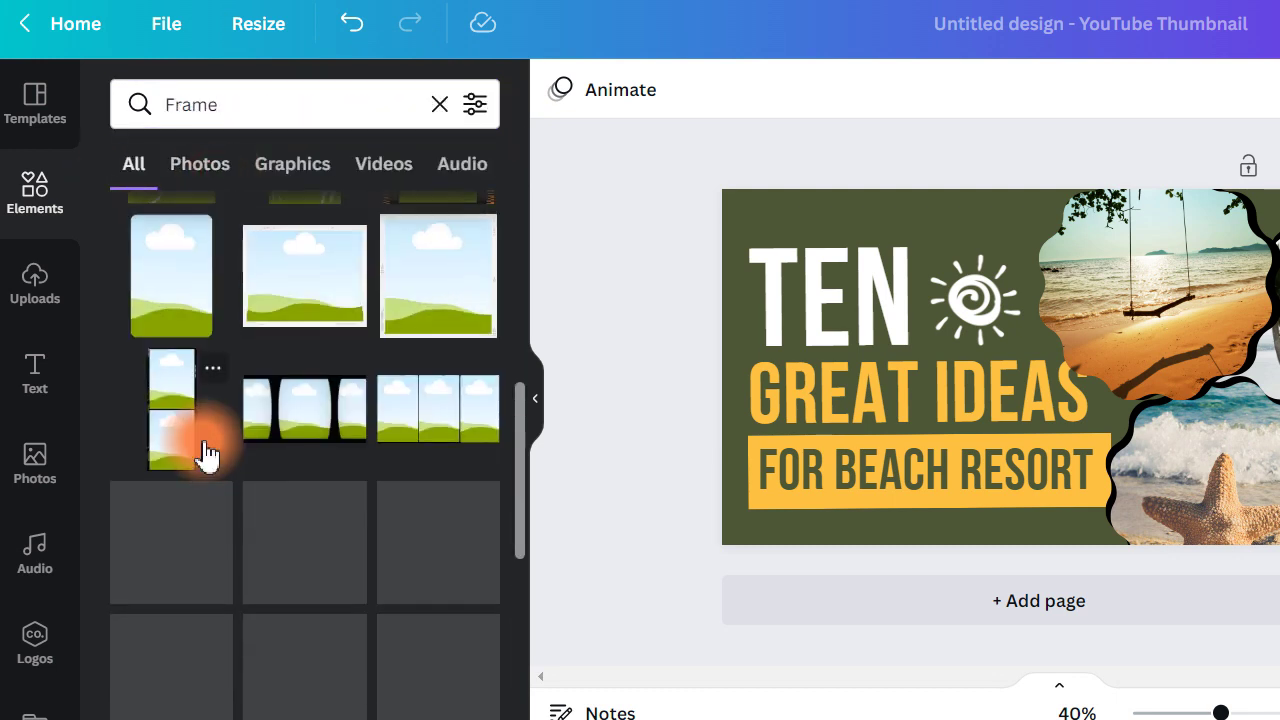
scroll(208, 449, "up", 10)
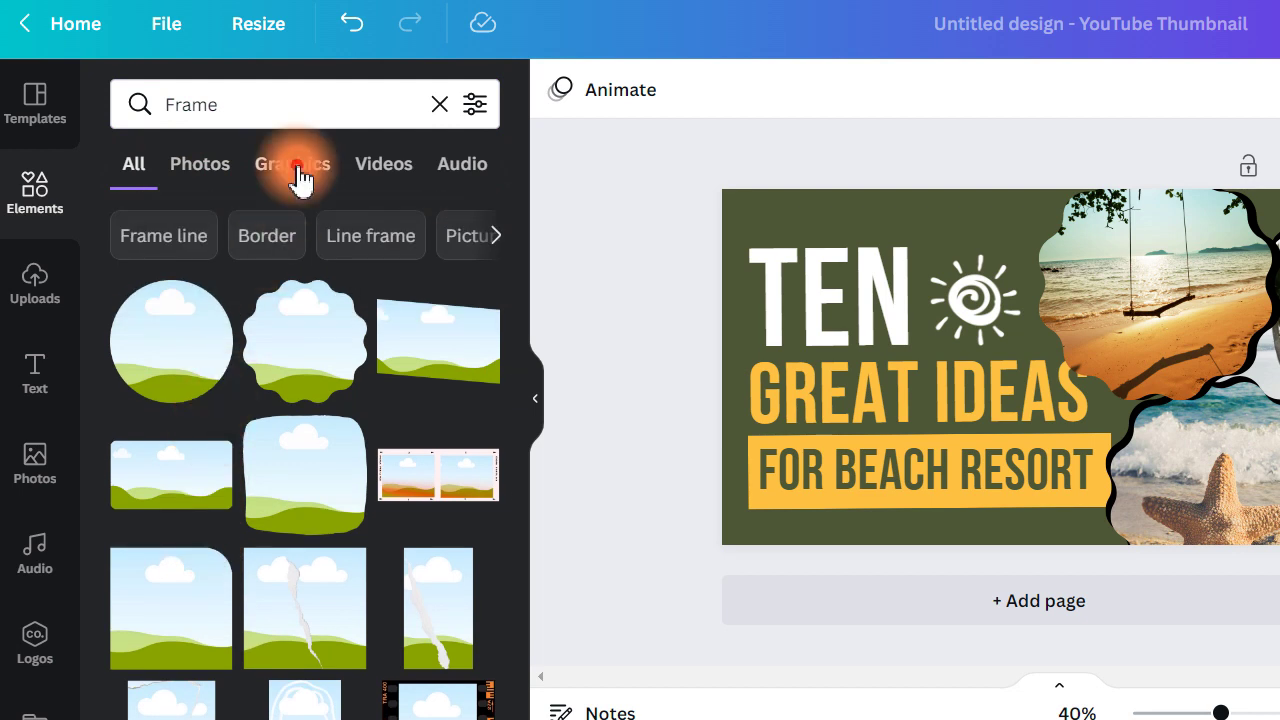
left_click(298, 172)
left_click(385, 168)
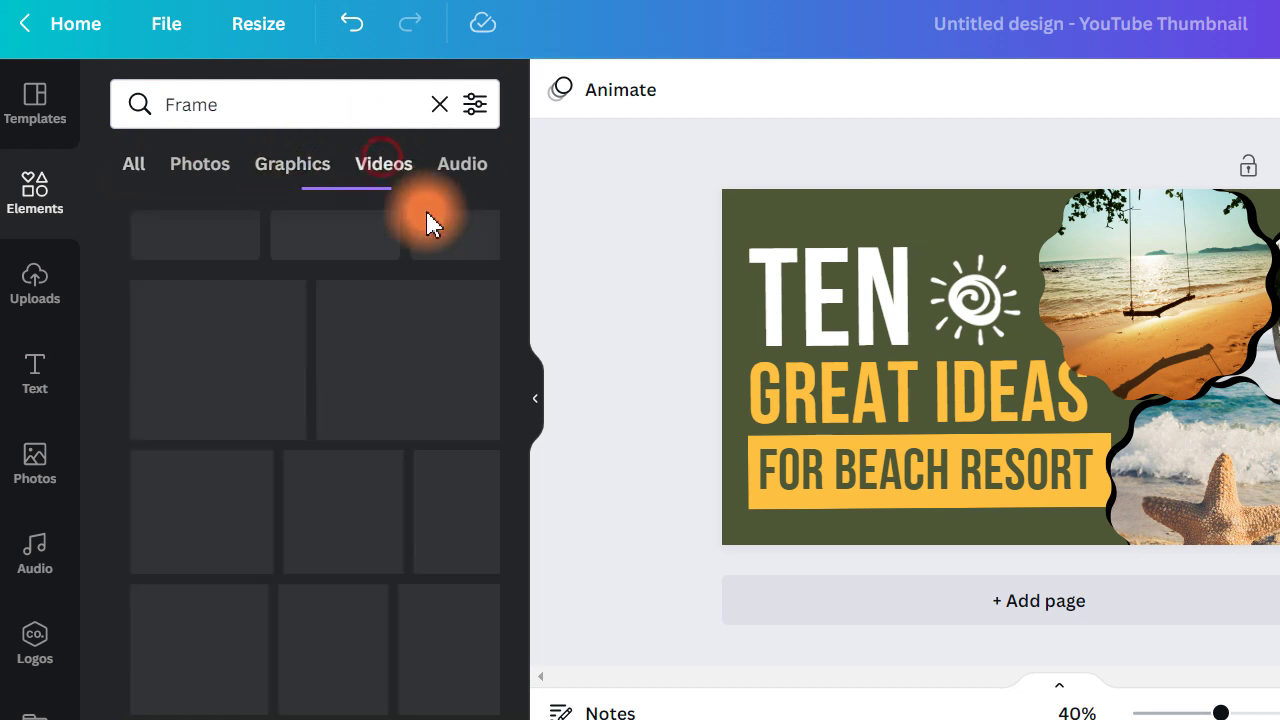
left_click(466, 172)
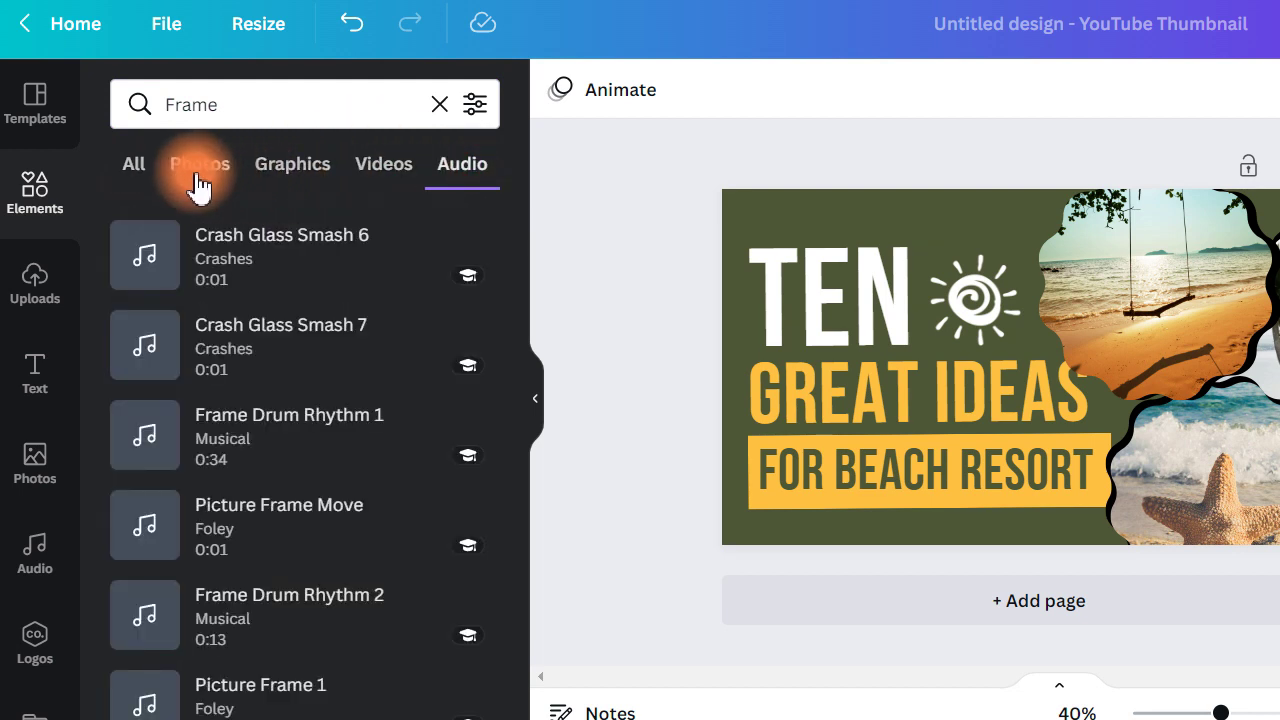
left_click(134, 160)
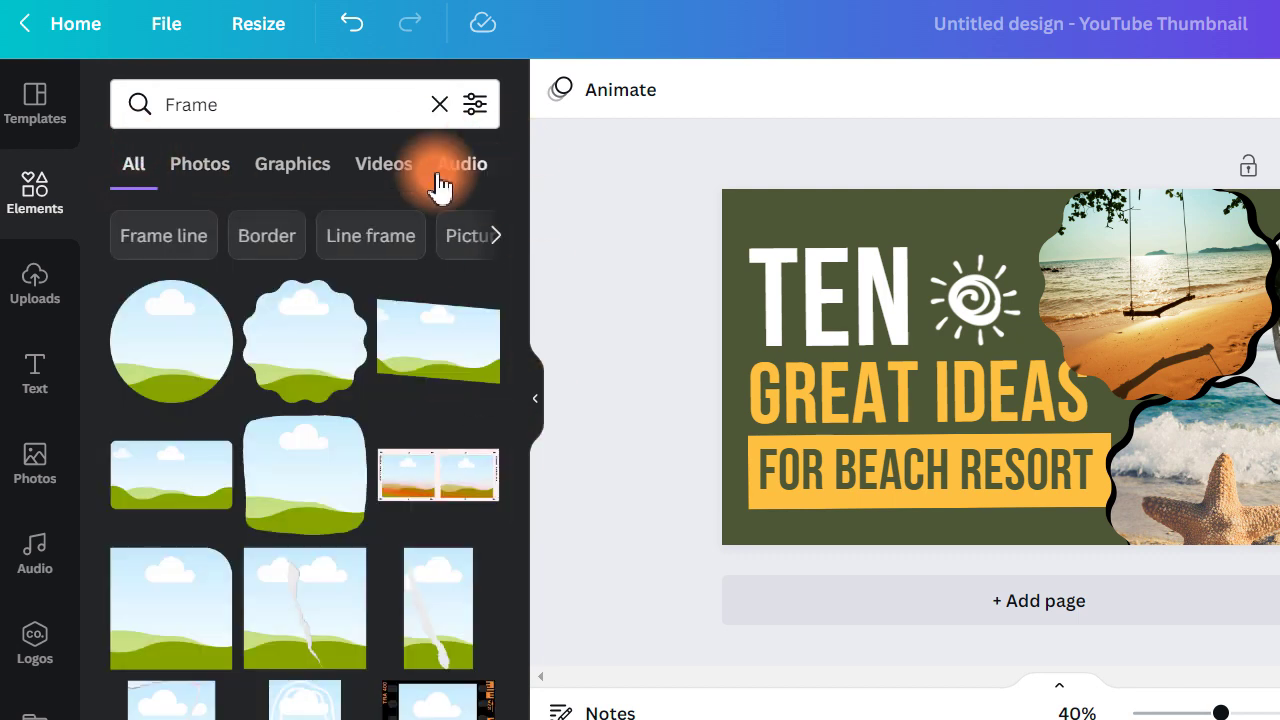
left_click(474, 168)
left_click(146, 172)
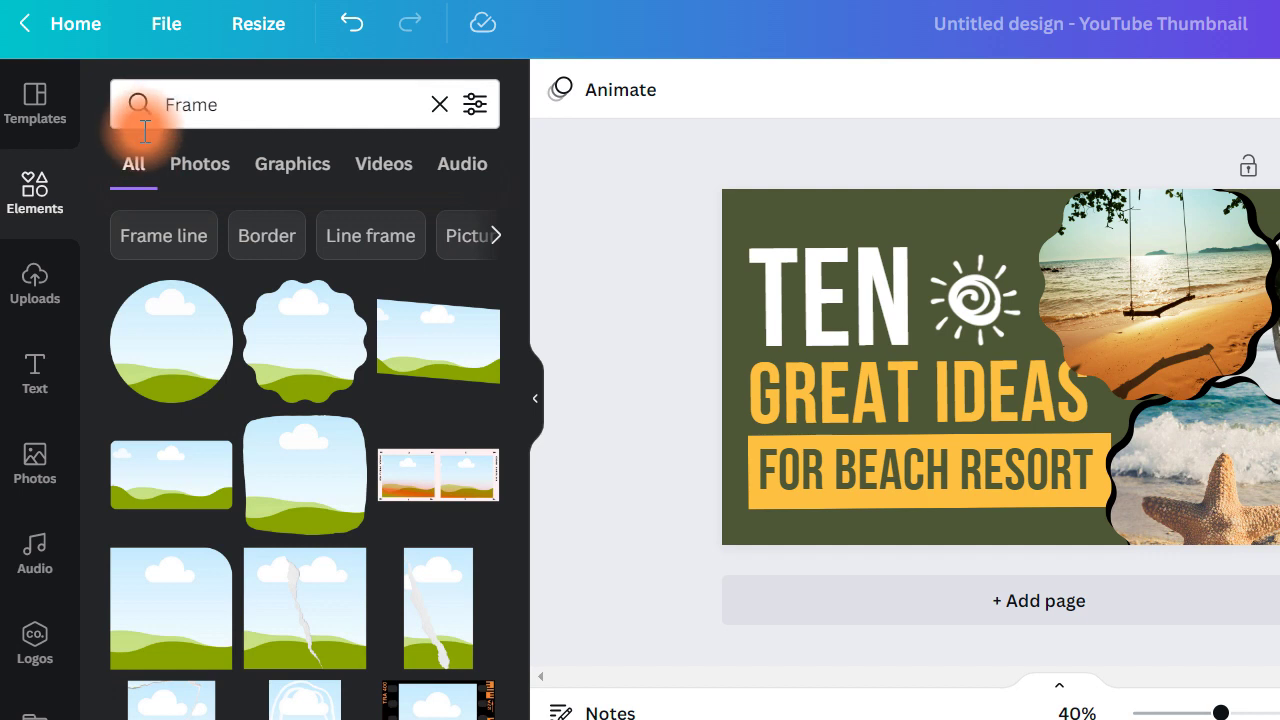
Open the Text panel and scroll through its font combination styles
left_click(22, 275)
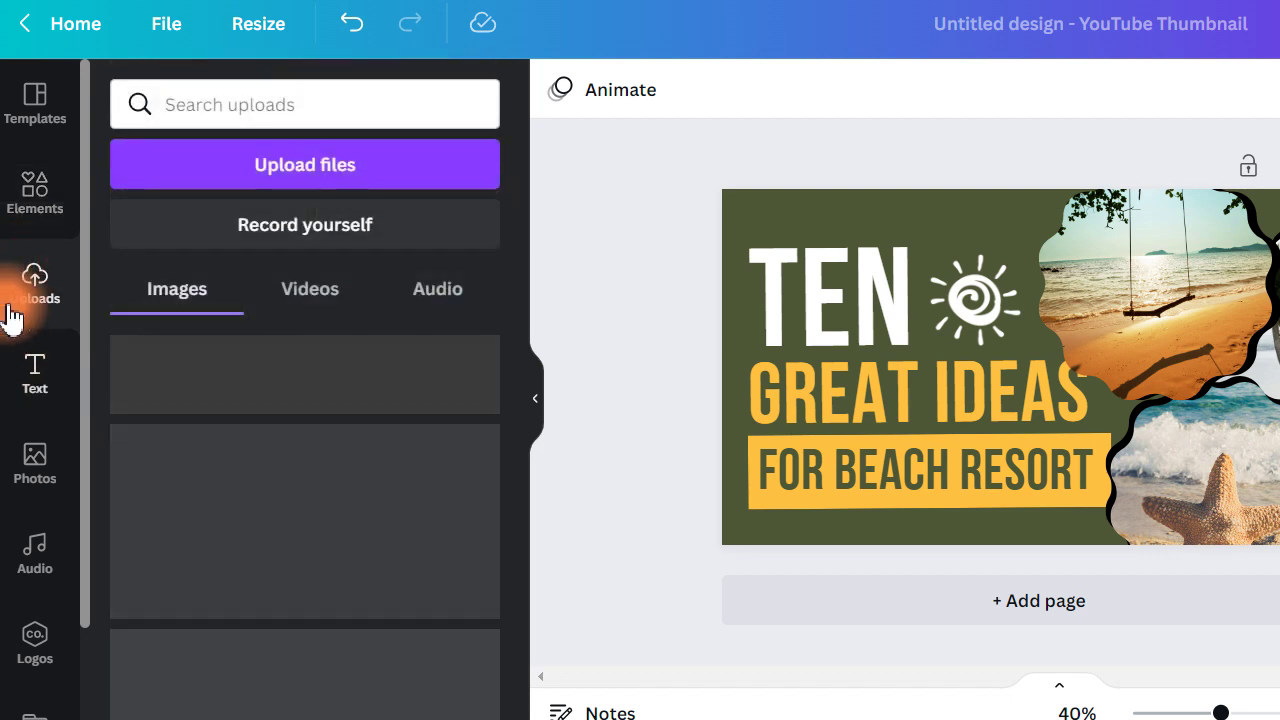
left_click(24, 408)
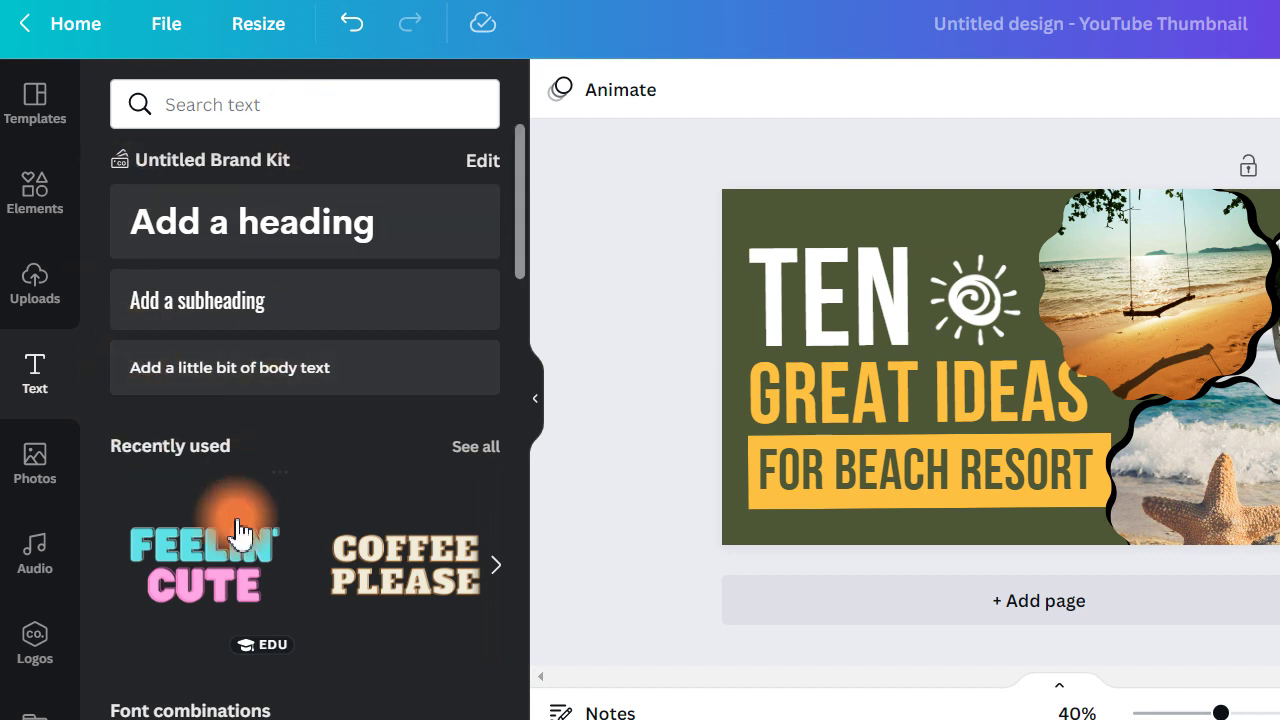
scroll(233, 495, "down", 3)
scroll(420, 368, "down", 6)
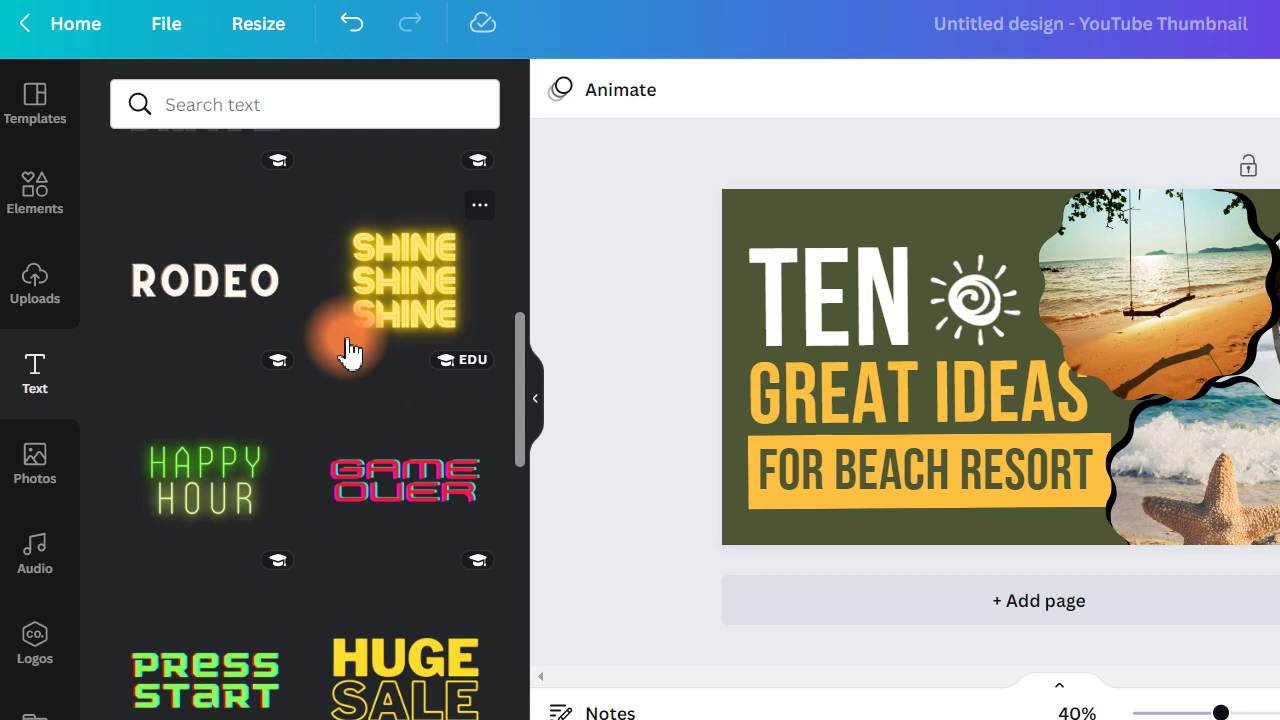
scroll(266, 394, "down", 3)
scroll(243, 426, "up", 3)
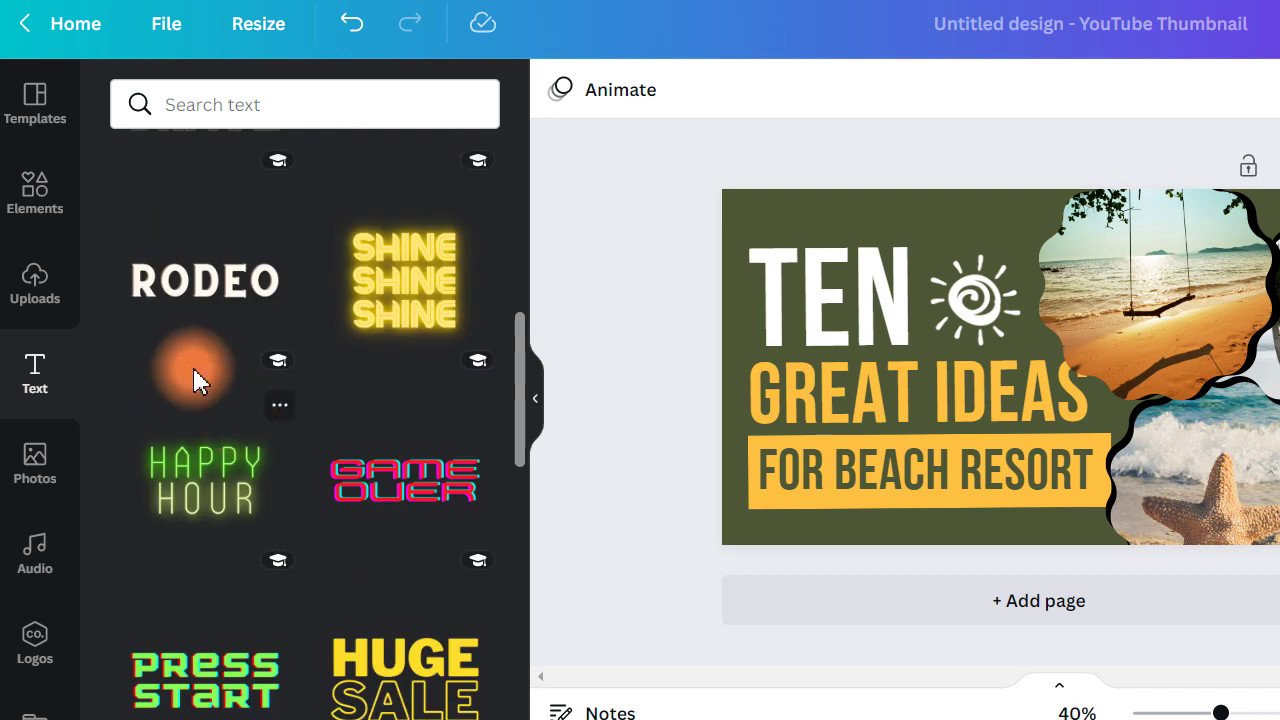
scroll(195, 380, "down", 9)
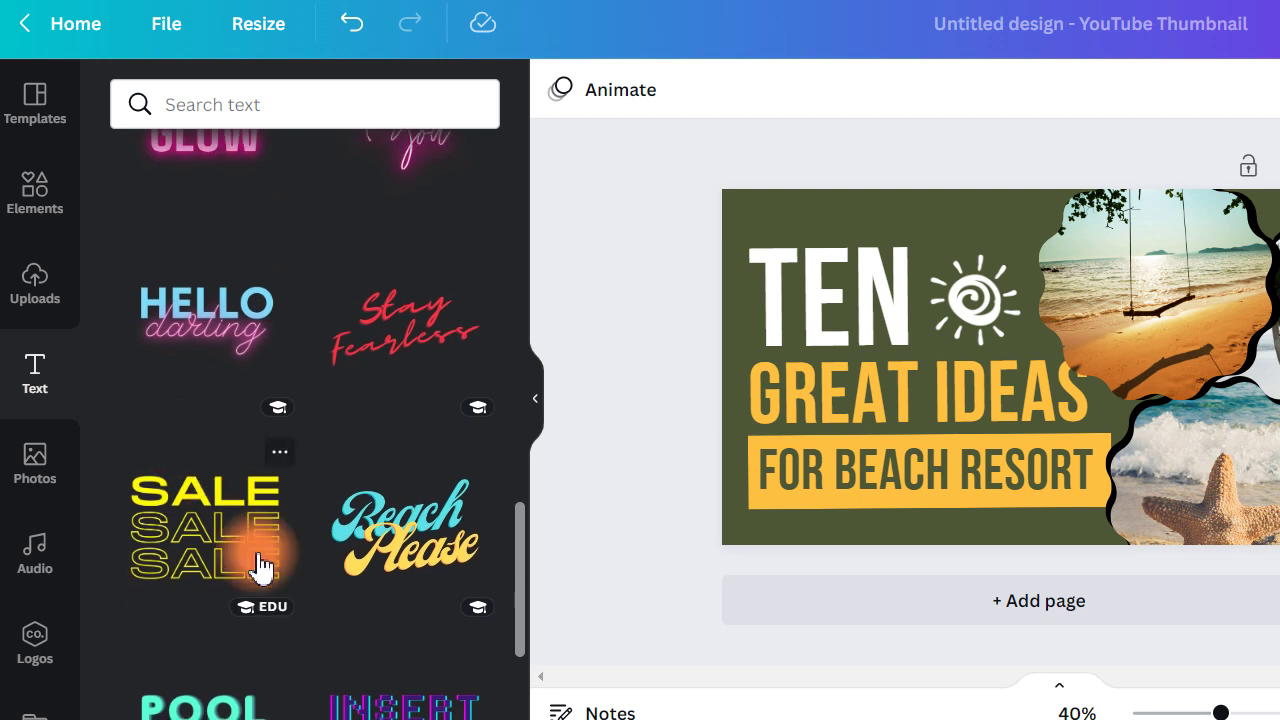
scroll(258, 568, "down", 3)
scroll(300, 510, "down", 1)
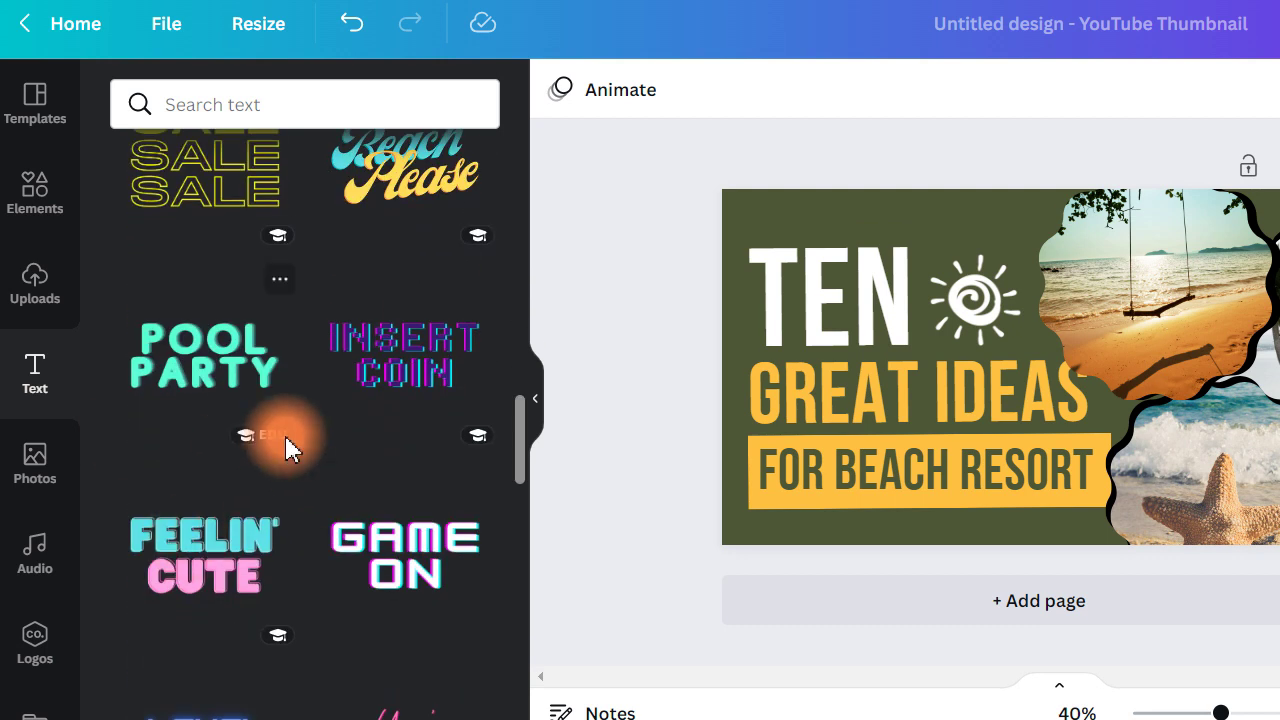
scroll(271, 543, "down", 3)
Add the Feelin' Cute text style and shrink it over the GREAT IDEAS headline
left_click(229, 324)
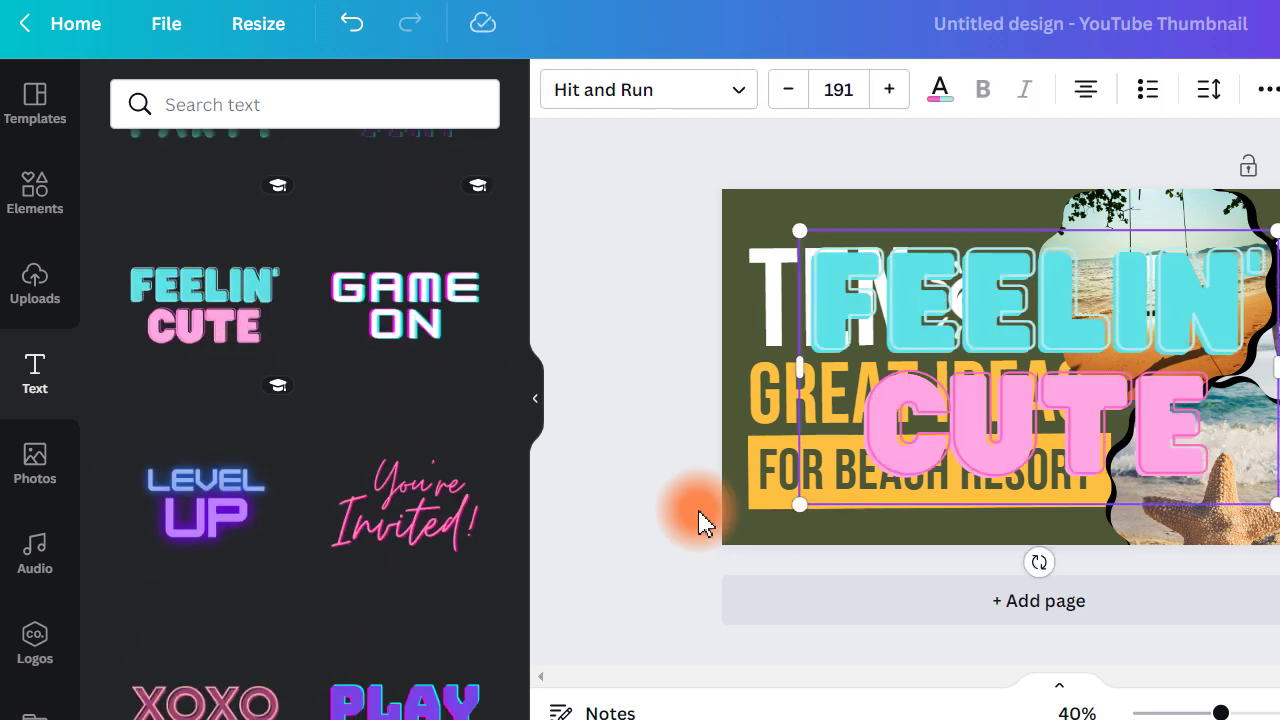
left_click_drag(1063, 380, 1000, 366)
left_click_drag(1257, 531, 1094, 471)
left_click_drag(890, 368, 1000, 420)
Copy the GREAT IDEAS words and paste them in place of Feelin' Cute
left_click(803, 397)
left_click(803, 410)
left_click(803, 404)
key("ctrl+c")
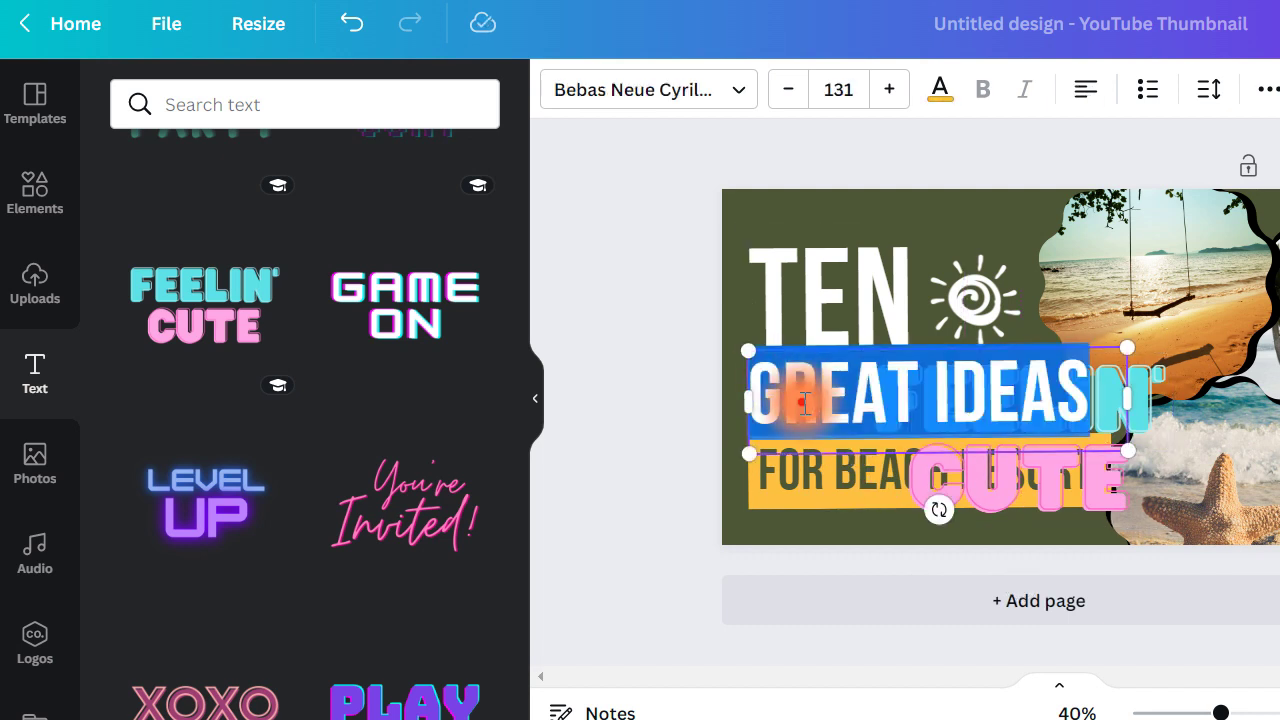
right_click(805, 402)
left_click(994, 490)
left_click(663, 474)
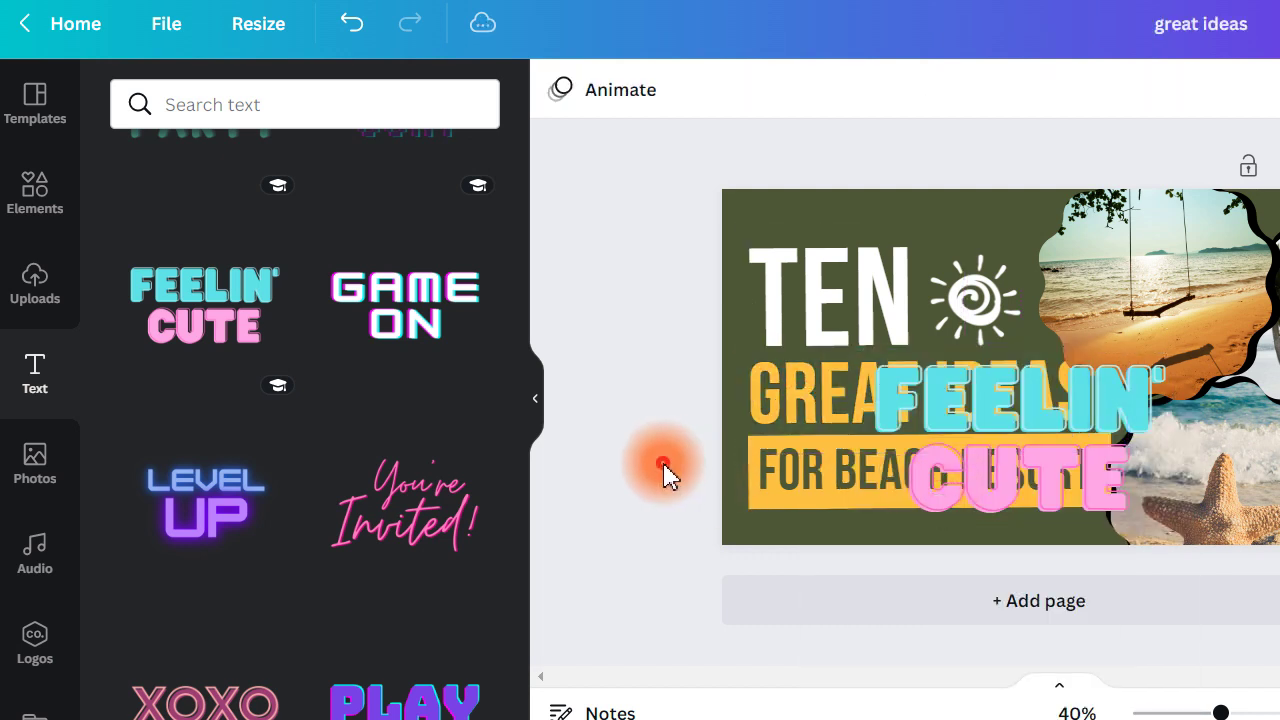
double_click(1090, 405)
right_click(1092, 402)
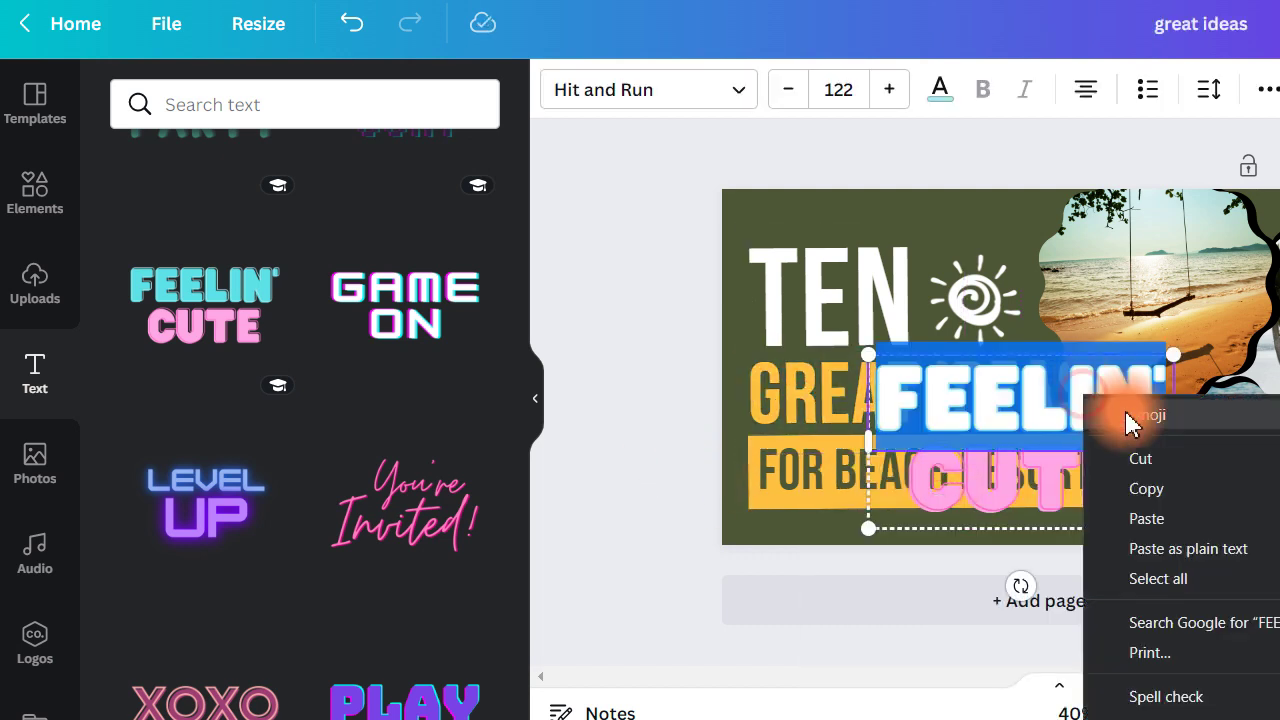
left_click(1153, 518)
Resize the styled text, try list and spacing options, then shrink it to size 111
left_click_drag(985, 420, 1035, 415)
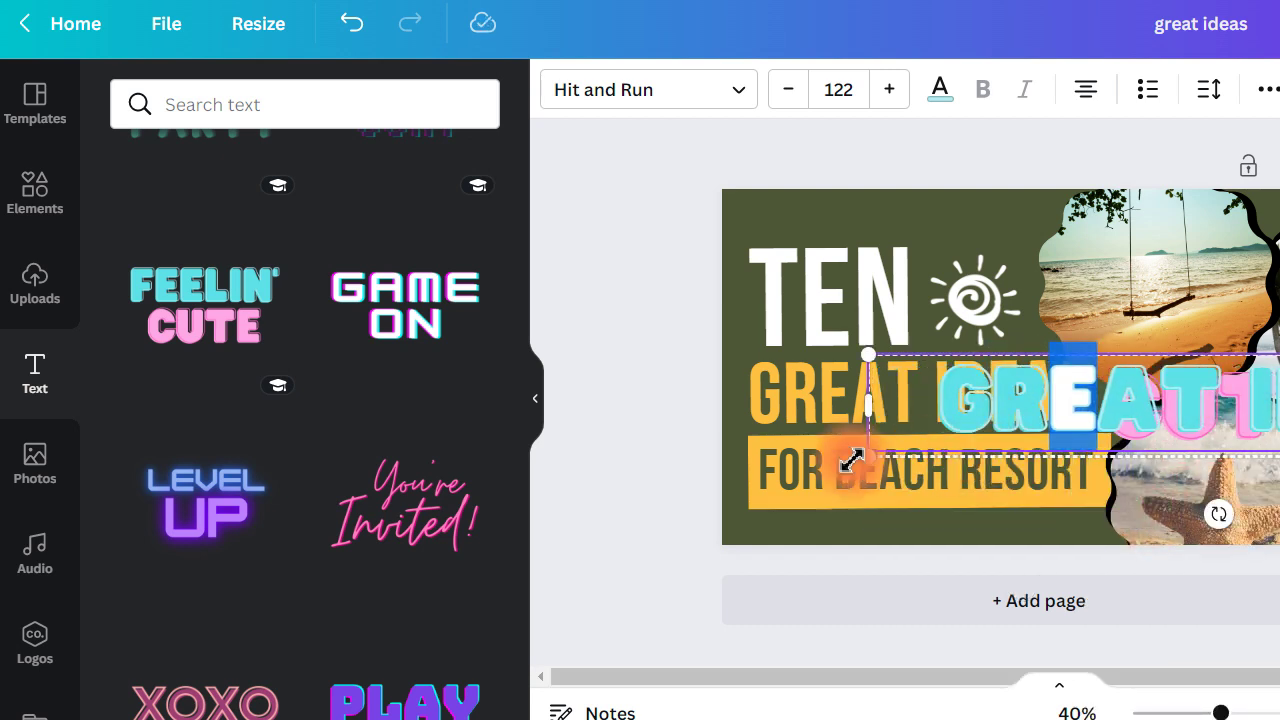
mouse_move(888, 466)
left_mouse_down()
mouse_move(800, 486)
mouse_move(517, 606)
mouse_move(901, 484)
left_mouse_up()
left_click(947, 362)
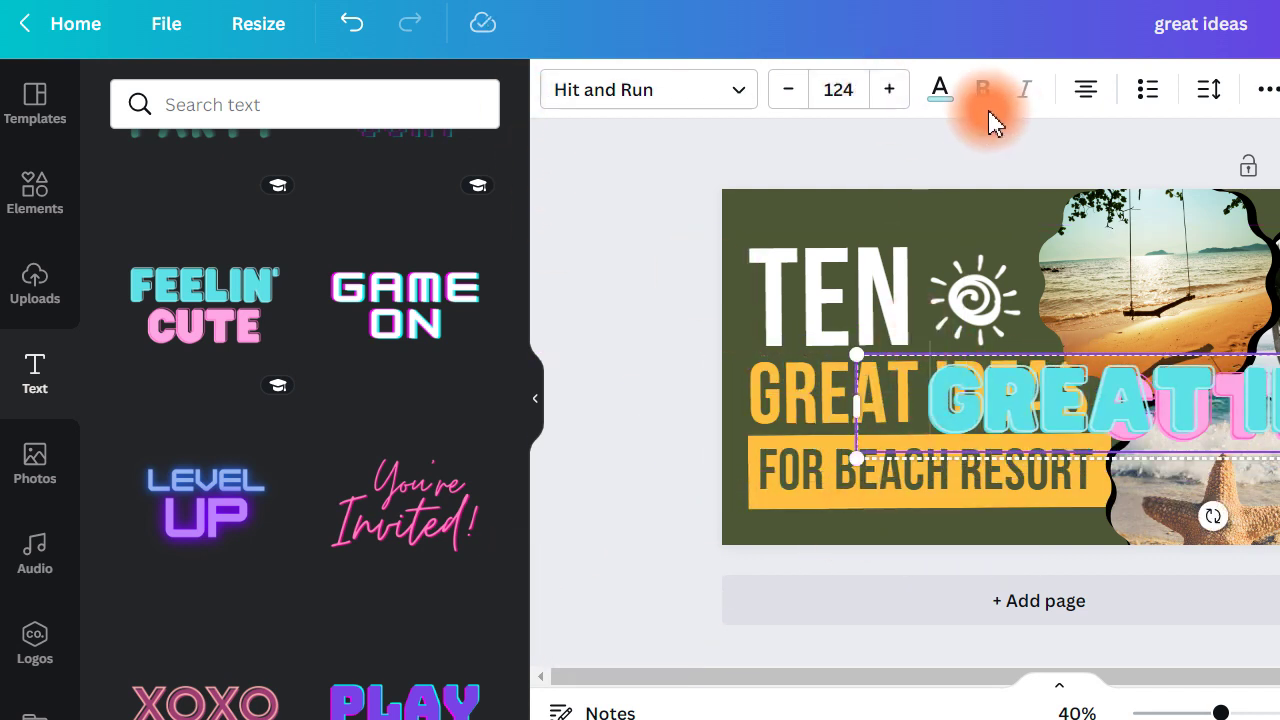
left_click(1145, 100)
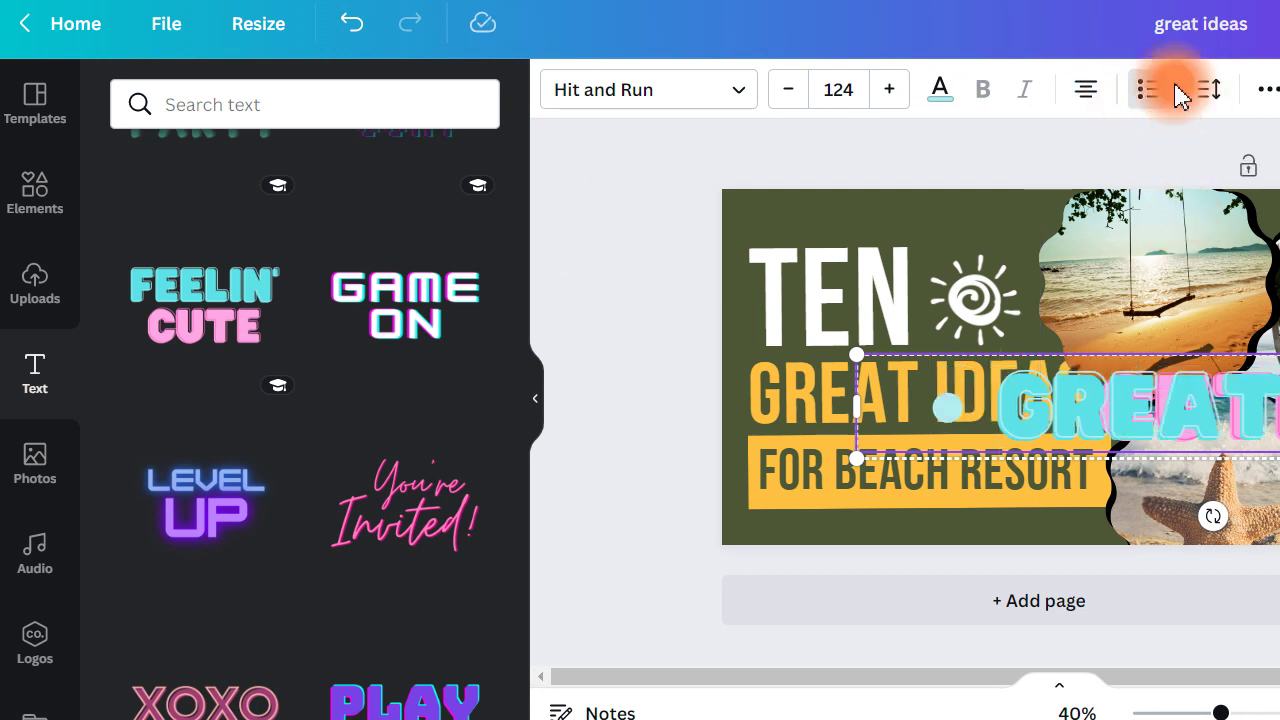
left_click(1205, 100)
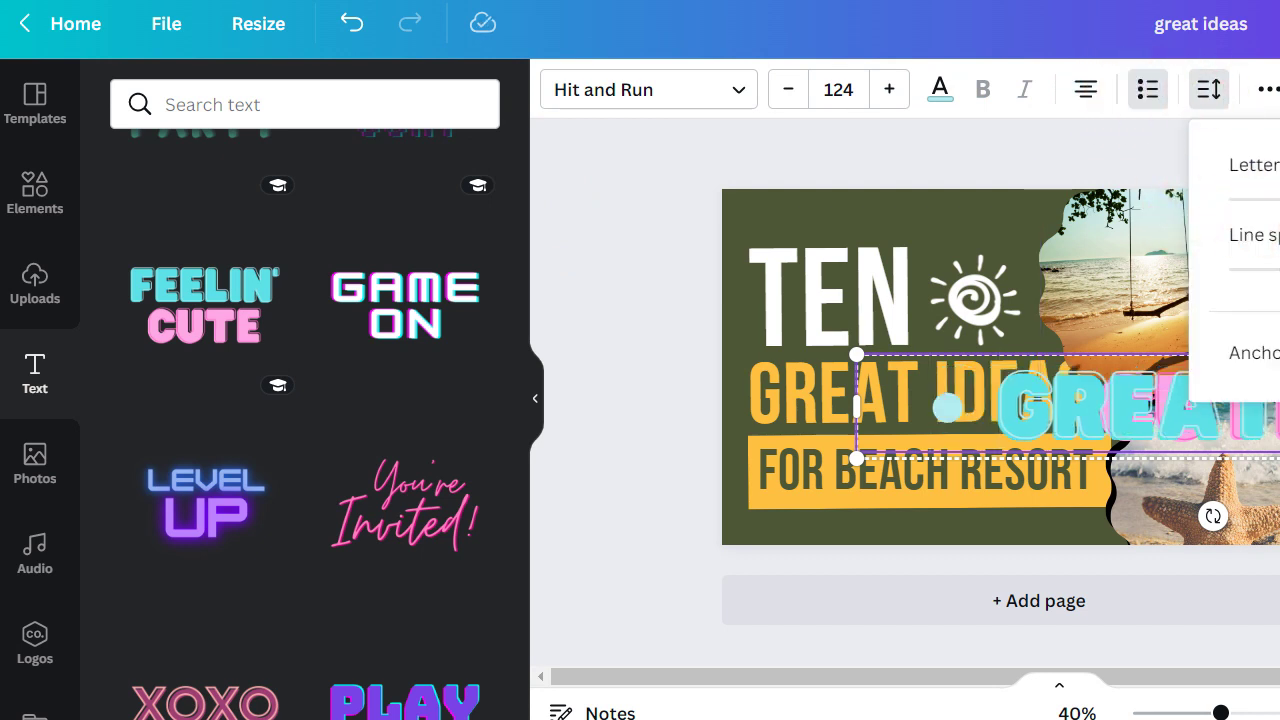
left_click_drag(1268, 190, 1249, 234)
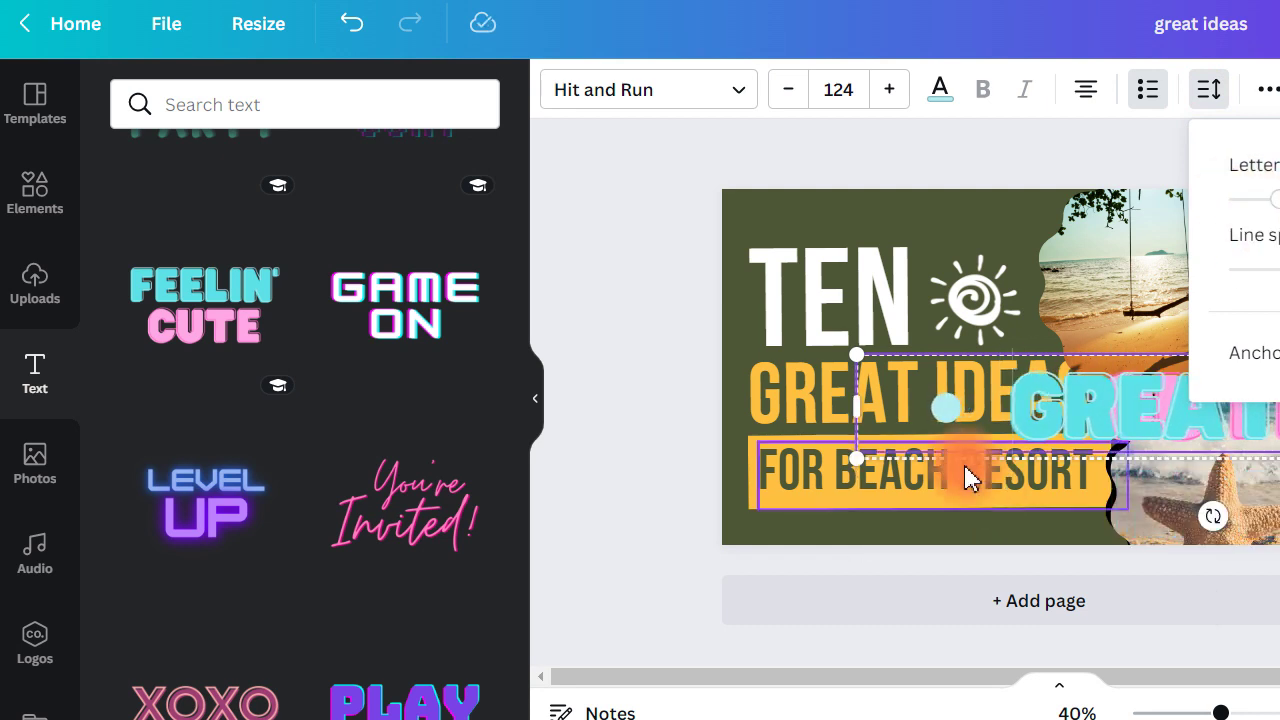
left_click(1137, 97)
left_click(1137, 97)
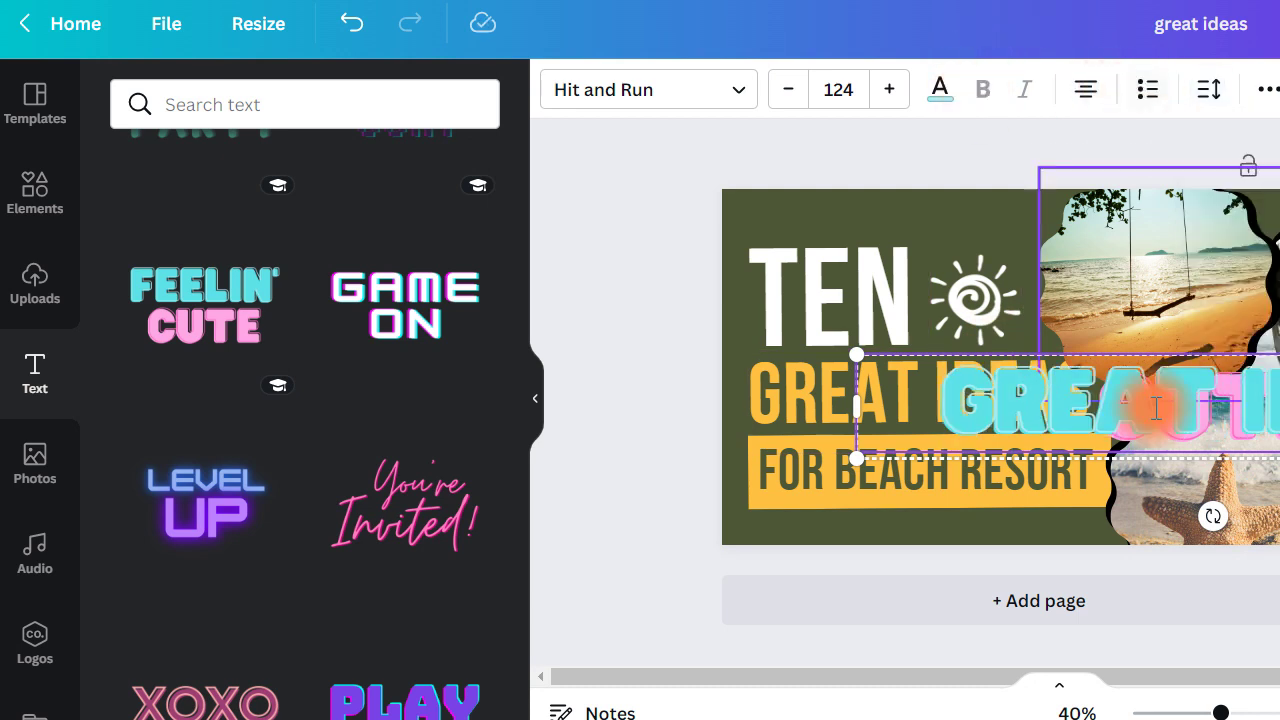
left_click_drag(857, 355, 930, 365)
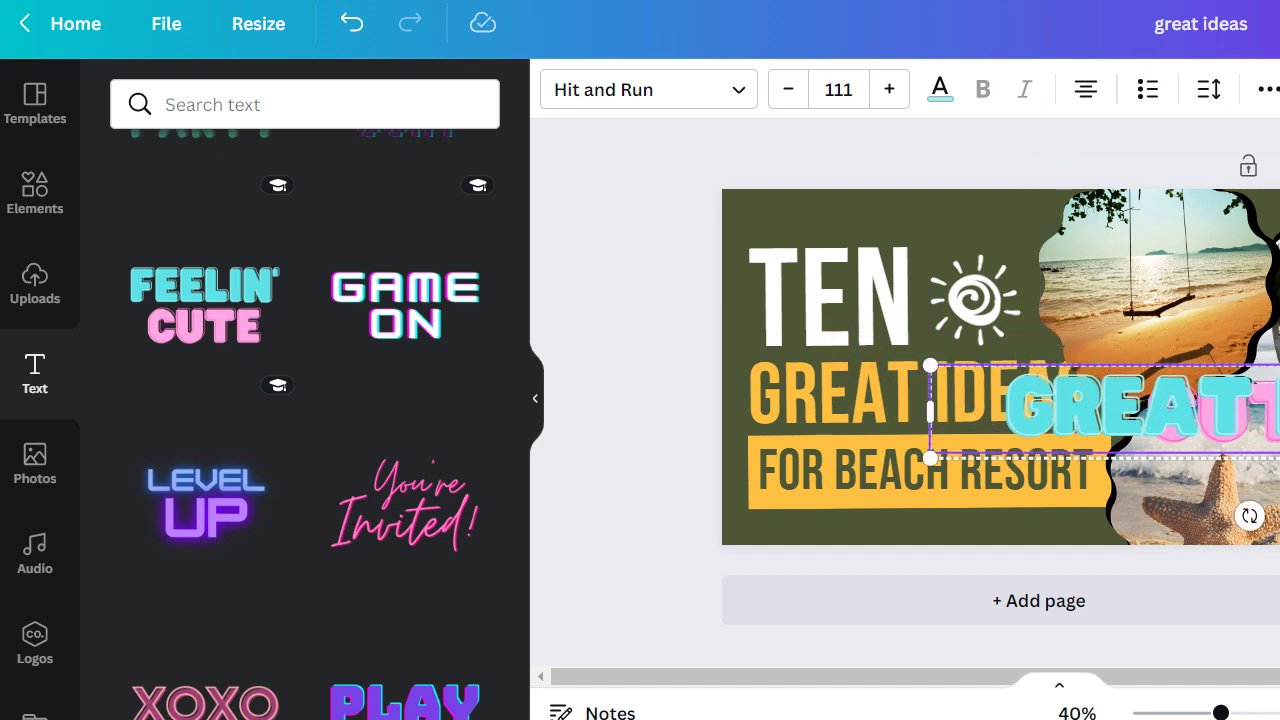
Deselect the styled text and browse the Photos library
left_click(606, 366)
scroll(172, 465, "down", 5)
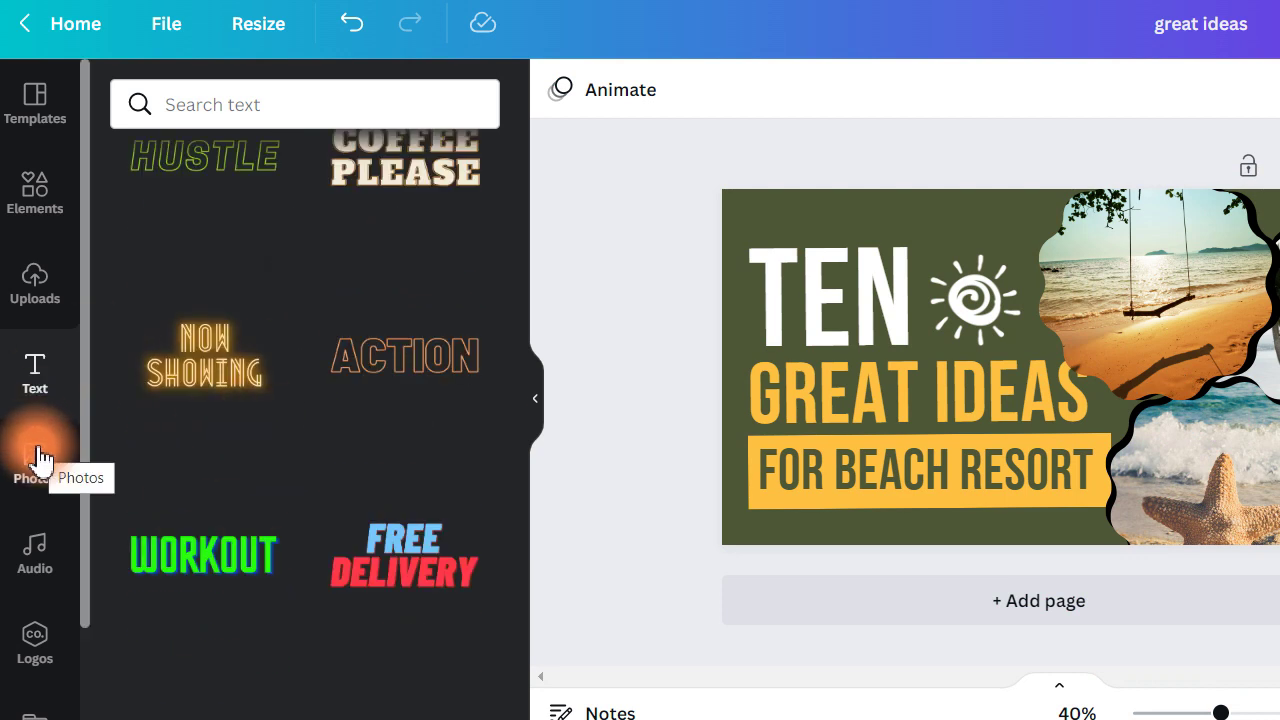
scroll(260, 500, "down", 4)
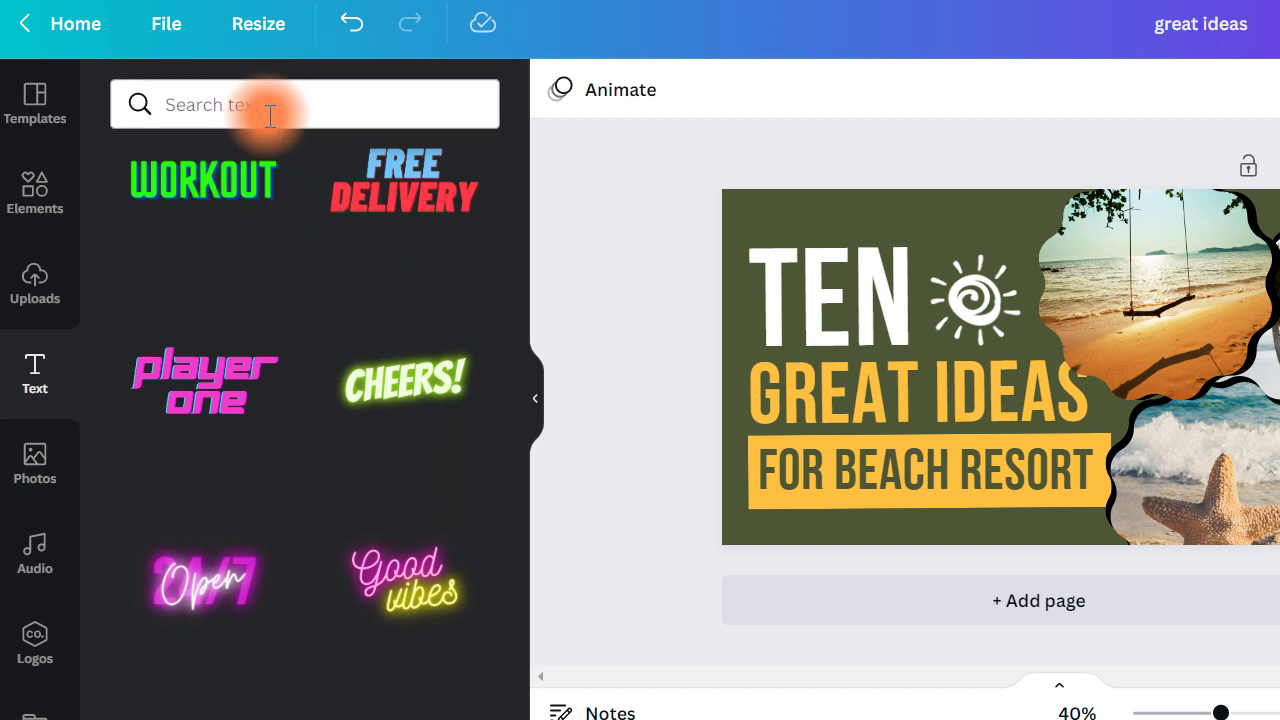
scroll(287, 318, "down", 4)
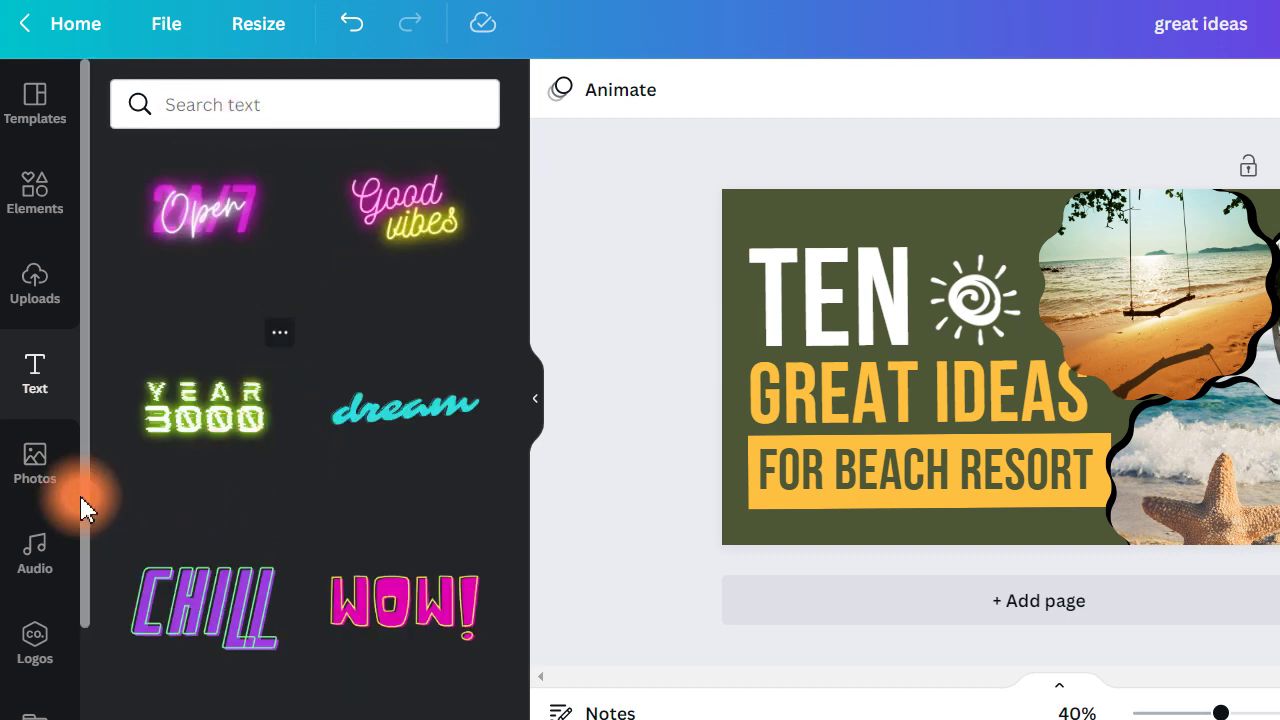
left_click(48, 503)
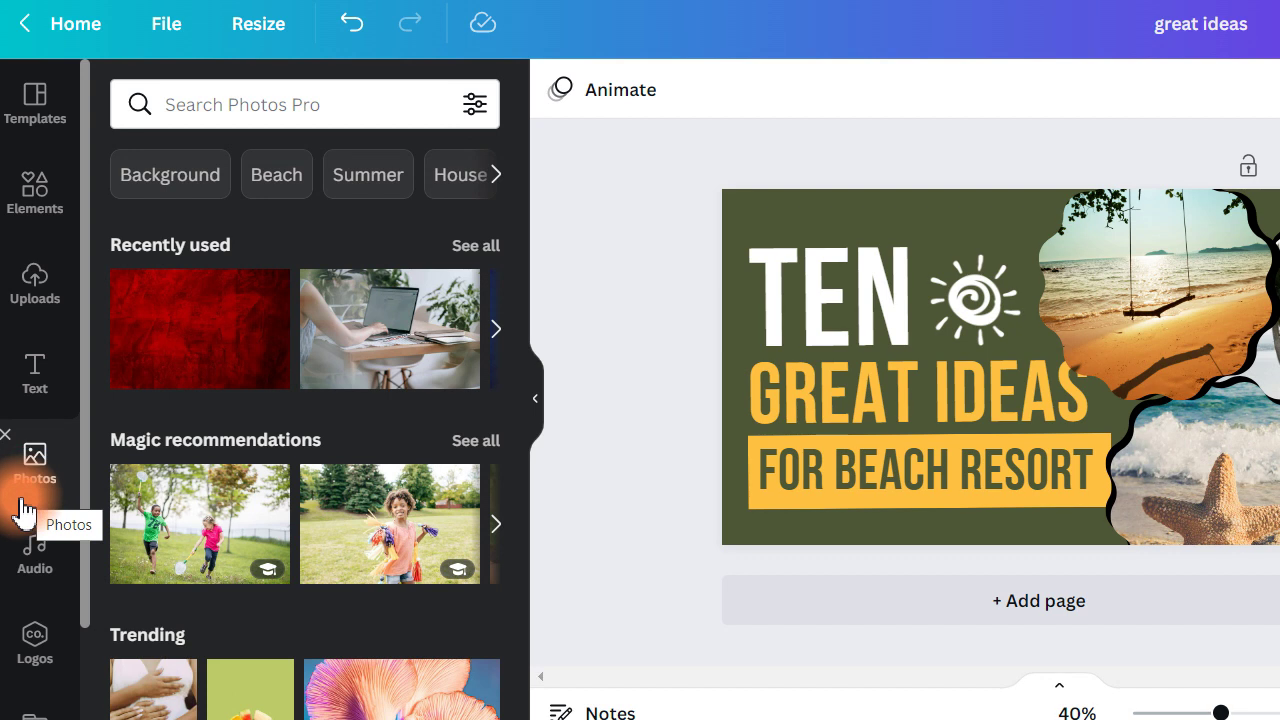
scroll(20, 520, "down", 3)
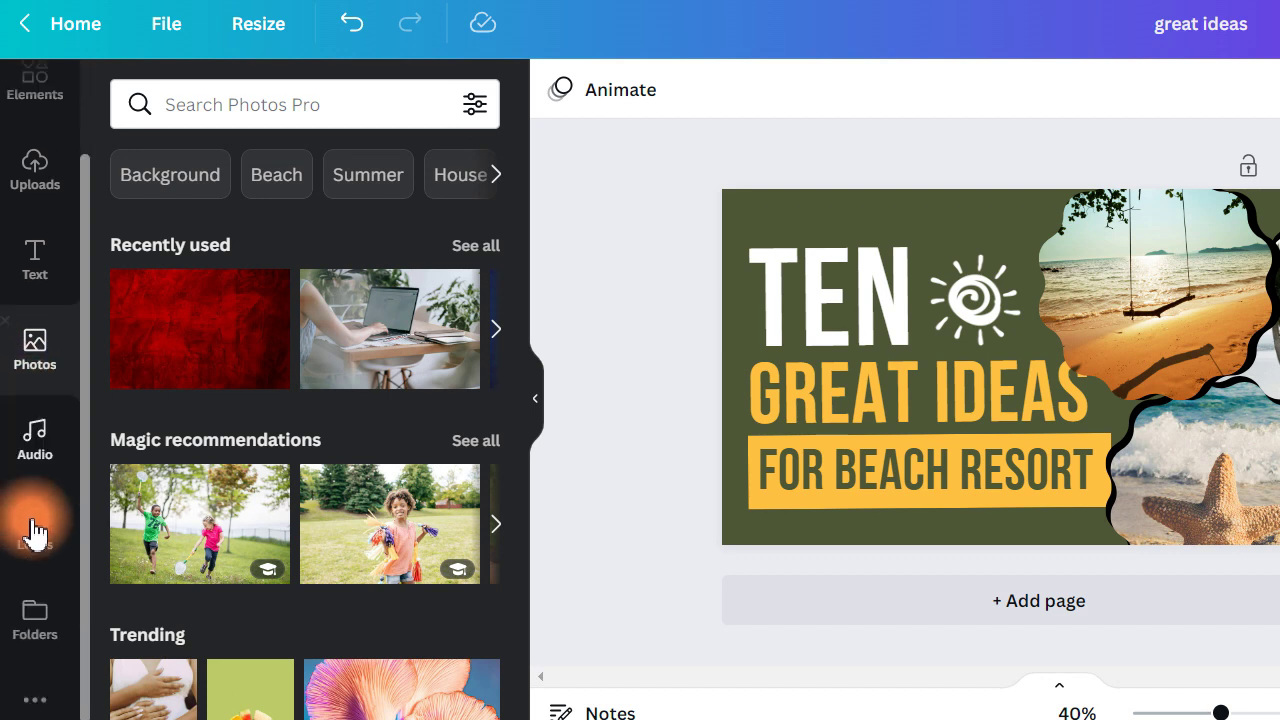
Browse Audio, Logos, Folders, Uploads and Elements, ending on the Travel templates
left_click(39, 447)
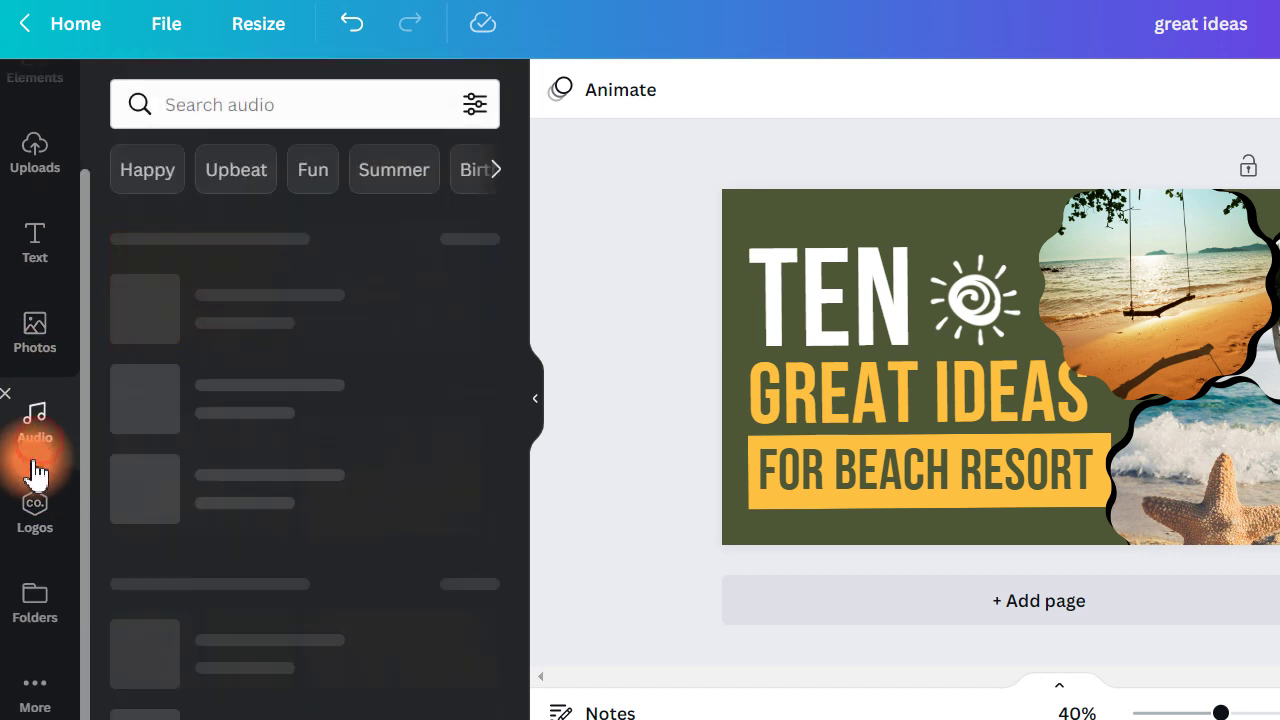
left_click(37, 543)
left_click(38, 598)
left_click(38, 520)
left_click(40, 412)
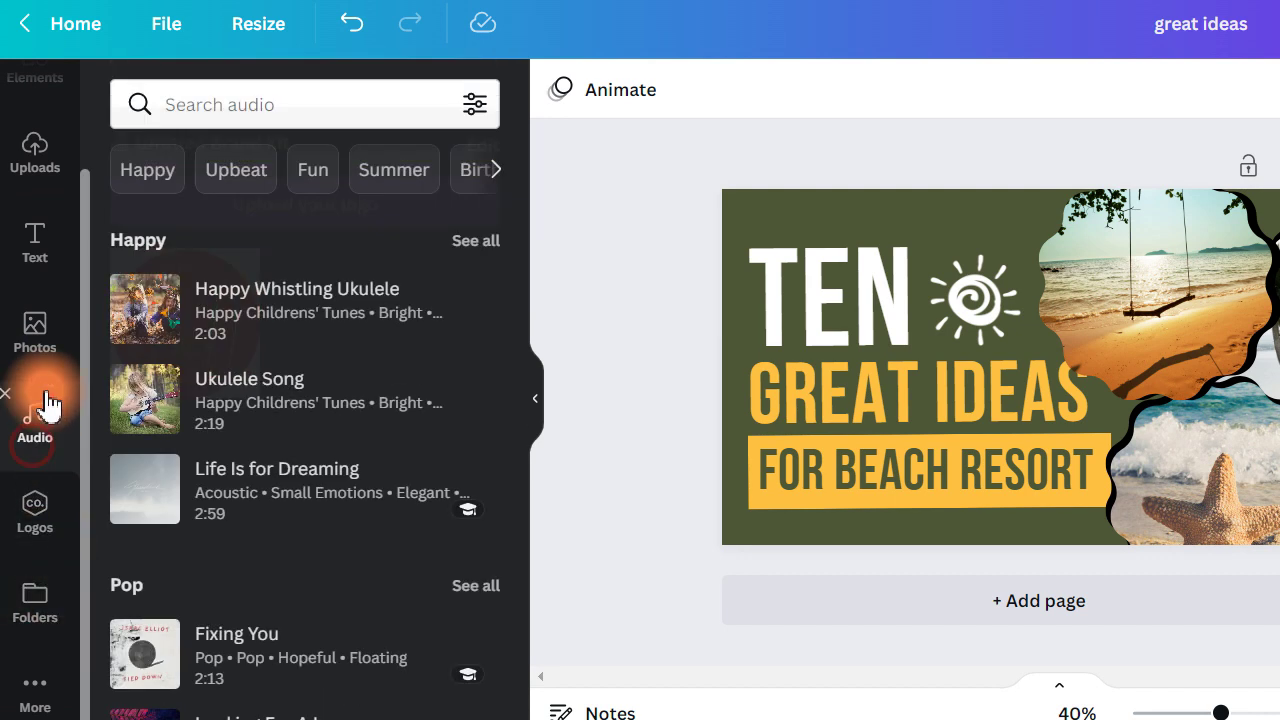
left_click(38, 150)
scroll(38, 220, "up", 2)
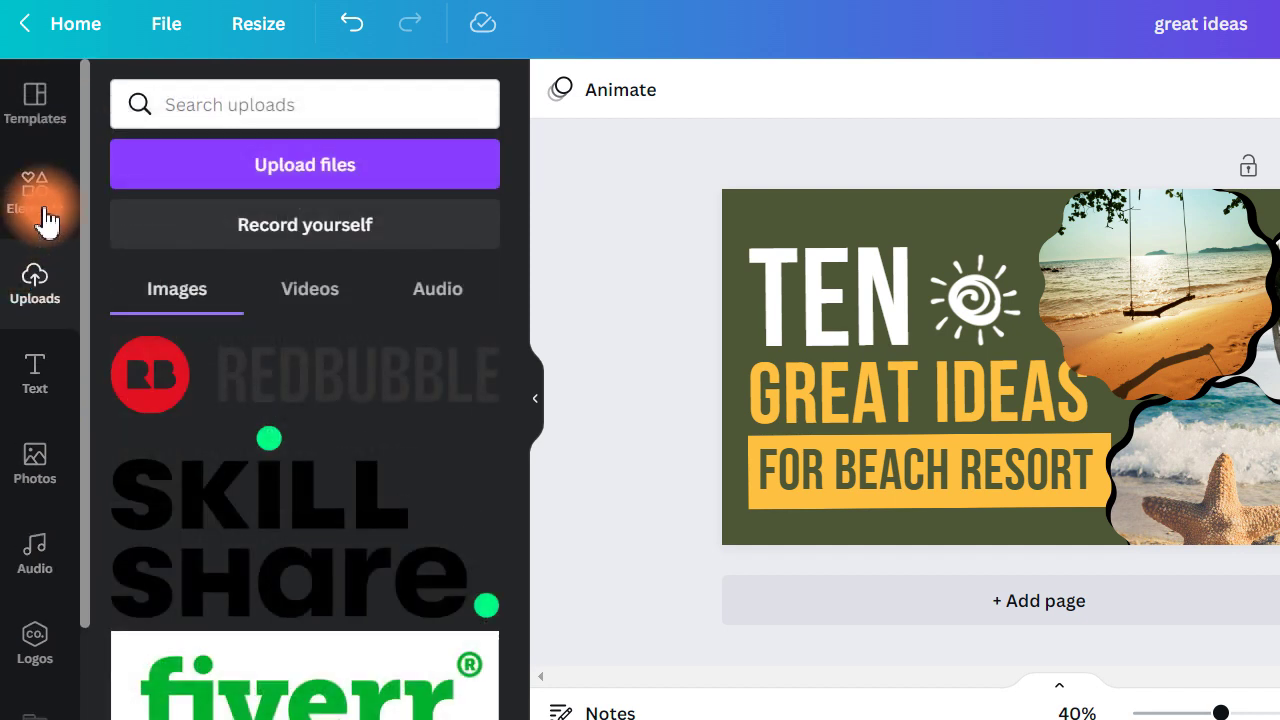
left_click(38, 205)
left_click(38, 112)
scroll(240, 411, "up", 10)
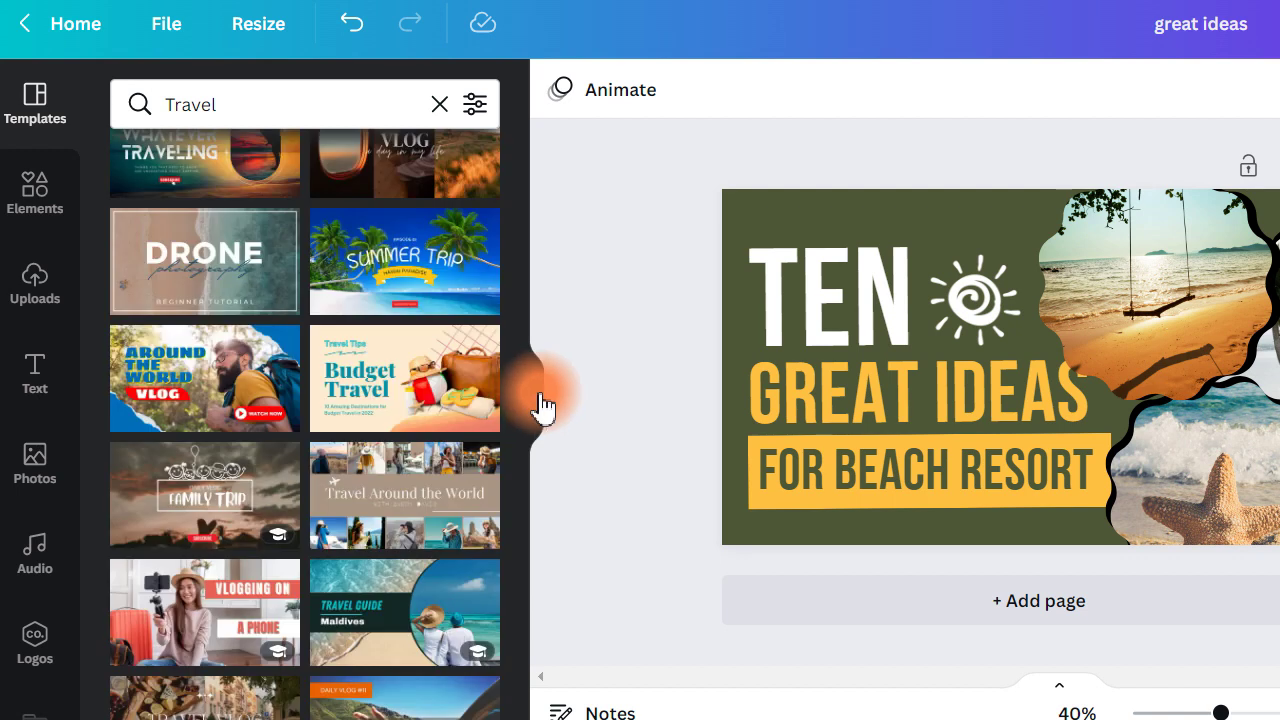
Scroll Travel templates, toggle the colour and language filters, and show the 1280 × 720 Resize options
left_click_drag(520, 400, 486, 86)
left_click(472, 104)
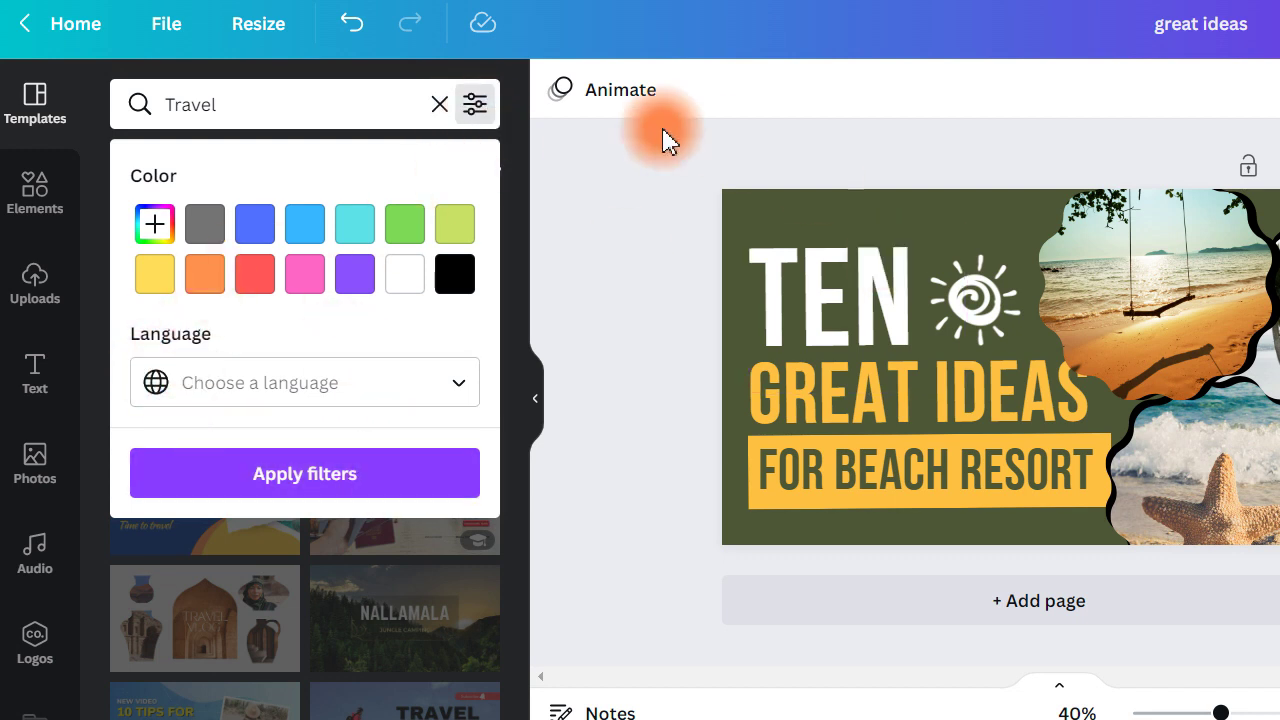
left_click(478, 104)
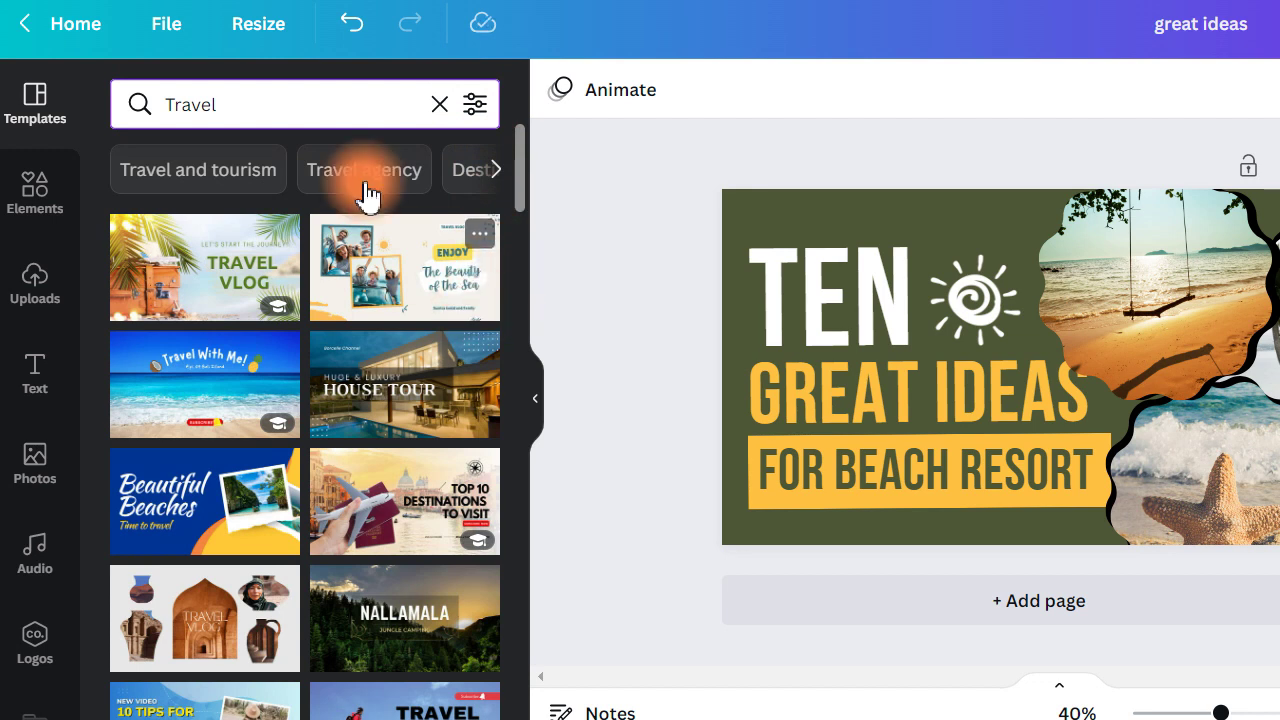
left_click(290, 42)
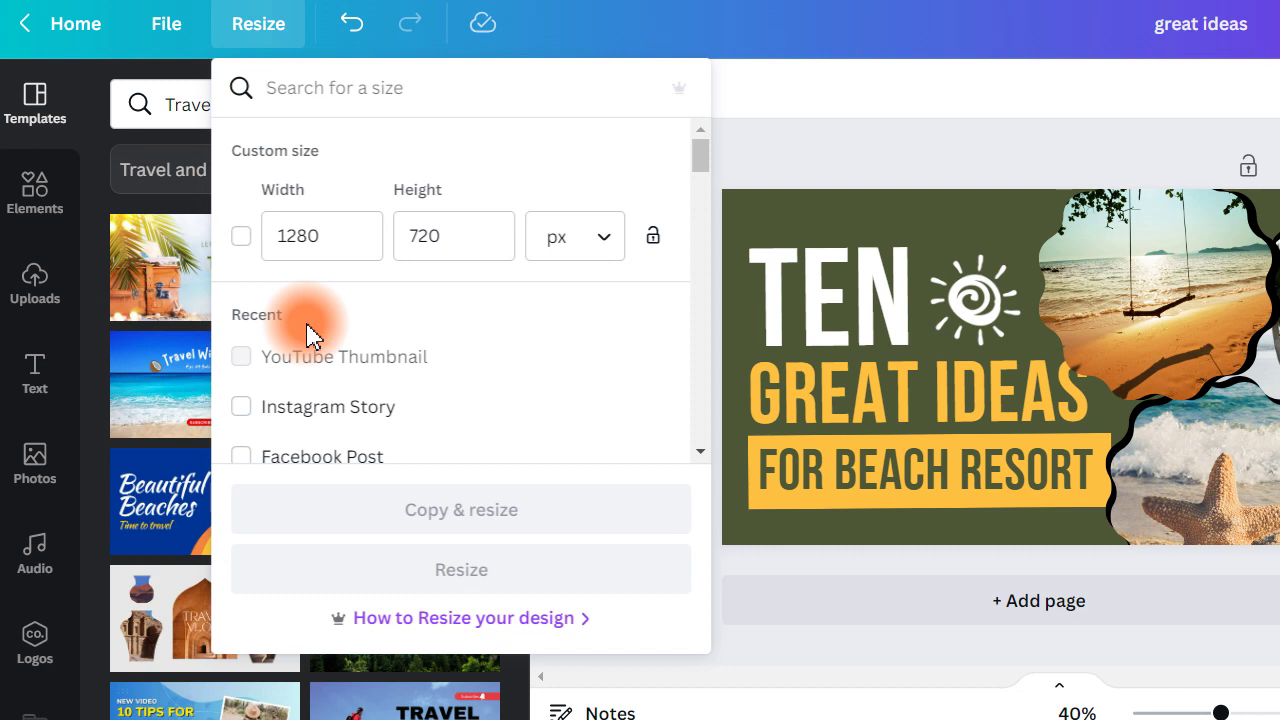
Resize the great ideas design to the Instagram Story format
scroll(320, 325, "down", 2)
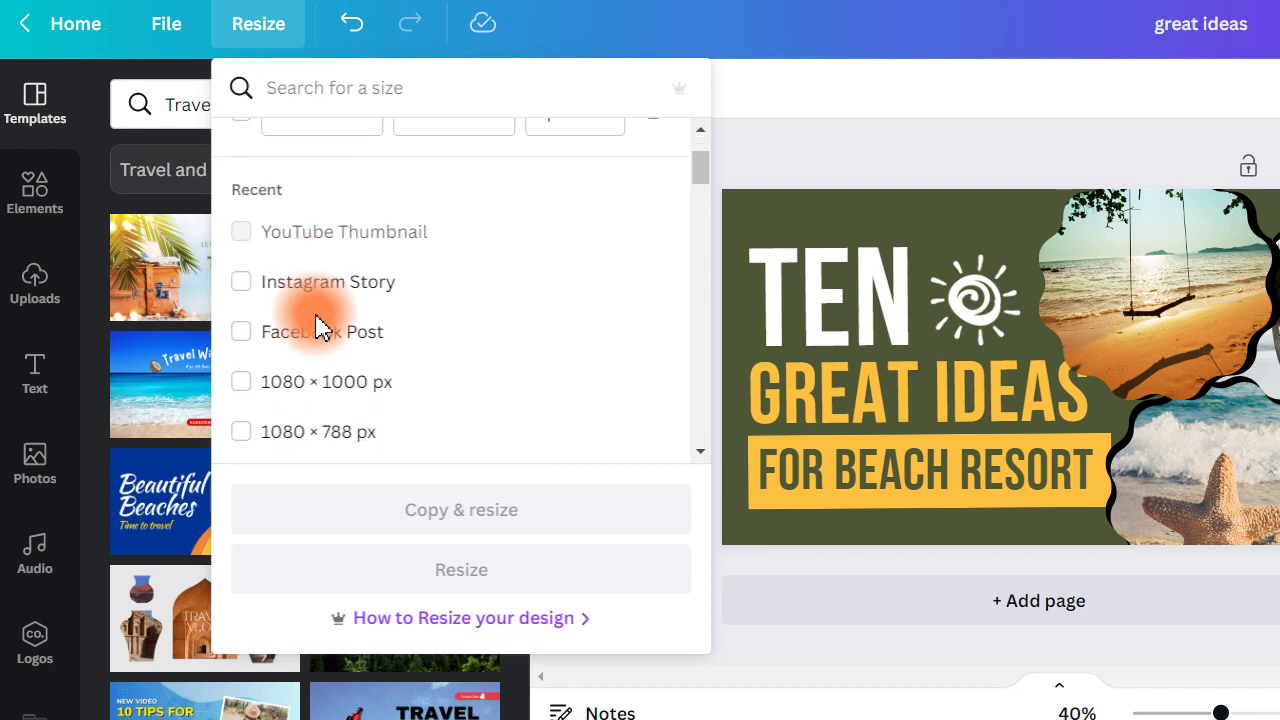
left_click(243, 283)
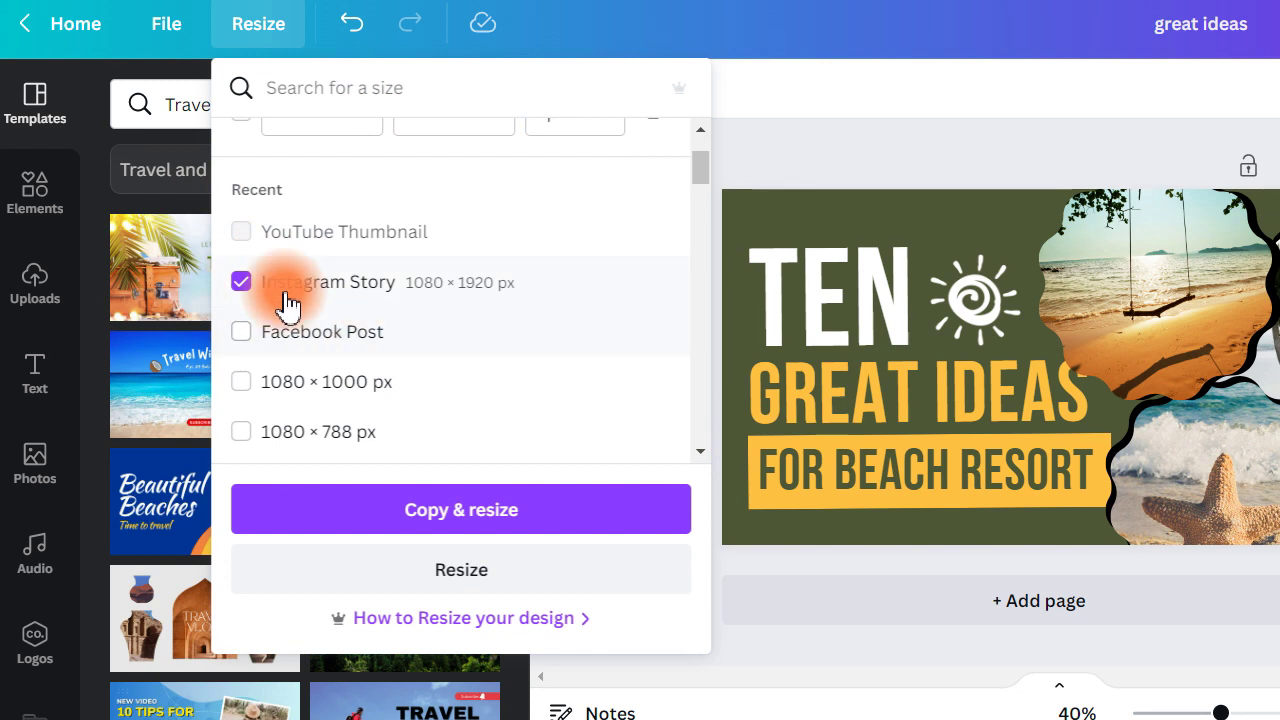
left_click(410, 570)
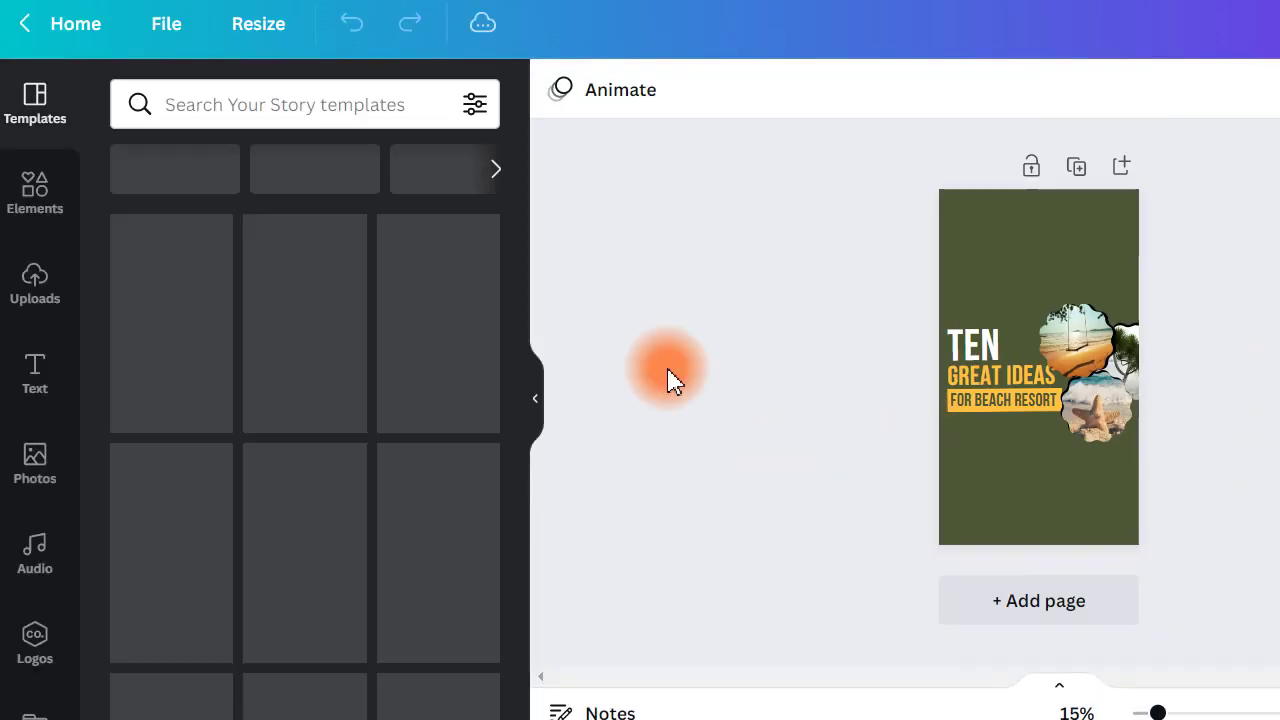
Resize the design back to YouTube Thumbnail size in place
left_click(256, 24)
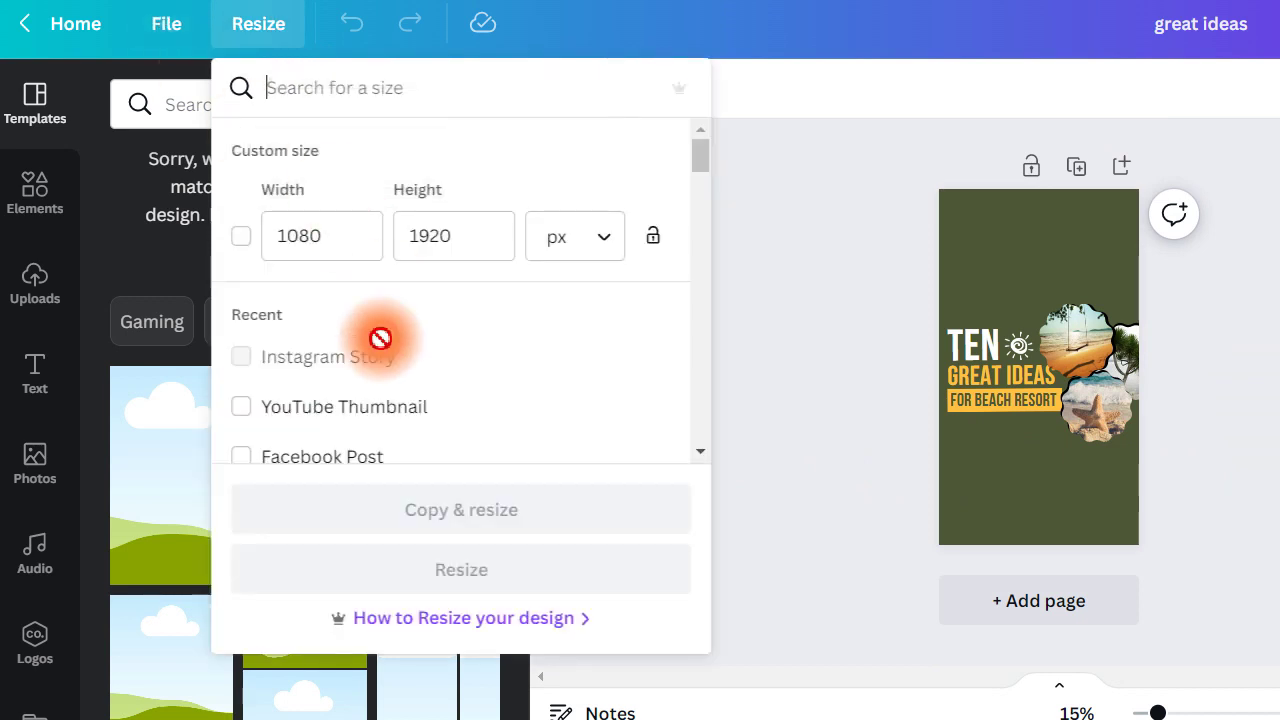
left_click(300, 402)
left_click(464, 572)
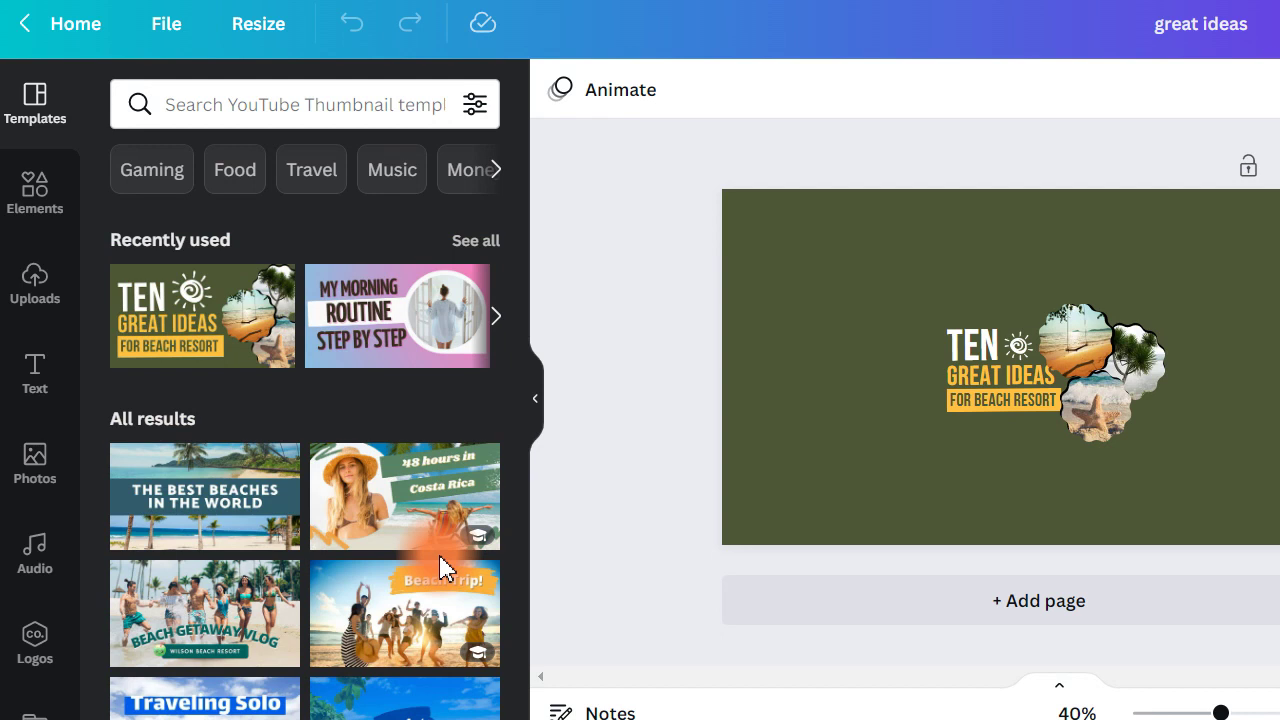
Enlarge the TEN GREAT IDEAS title and photo group to fill the thumbnail, then show Elements
left_click_drag(880, 245, 1257, 557)
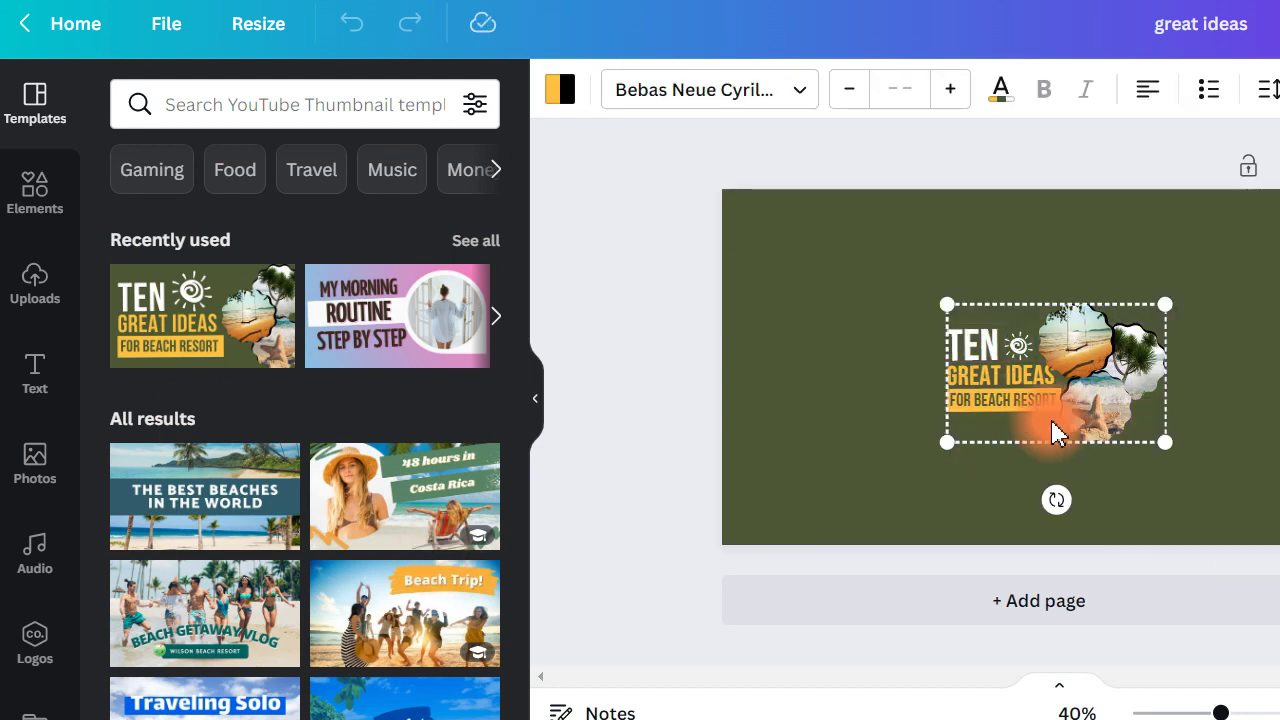
left_click_drag(1055, 432, 988, 426)
left_click_drag(886, 294, 660, 291)
left_click_drag(848, 302, 1094, 435)
left_click(628, 355)
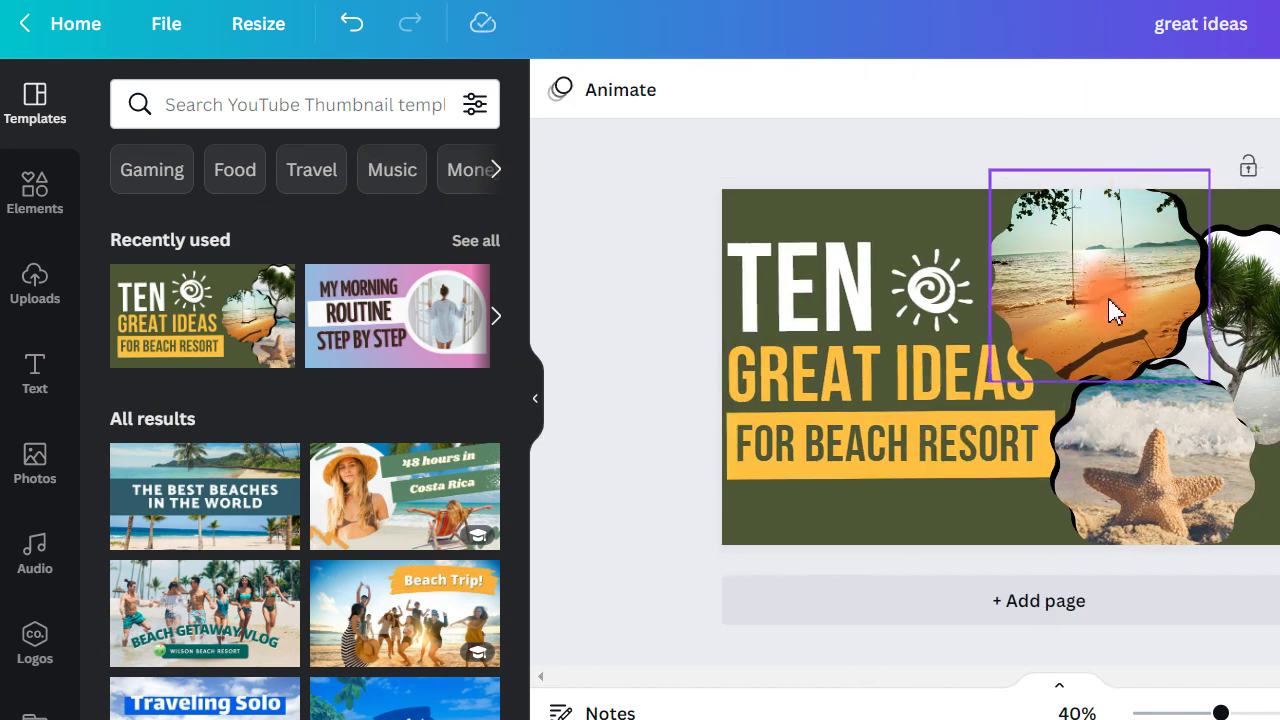
scroll(180, 510, "down", 5)
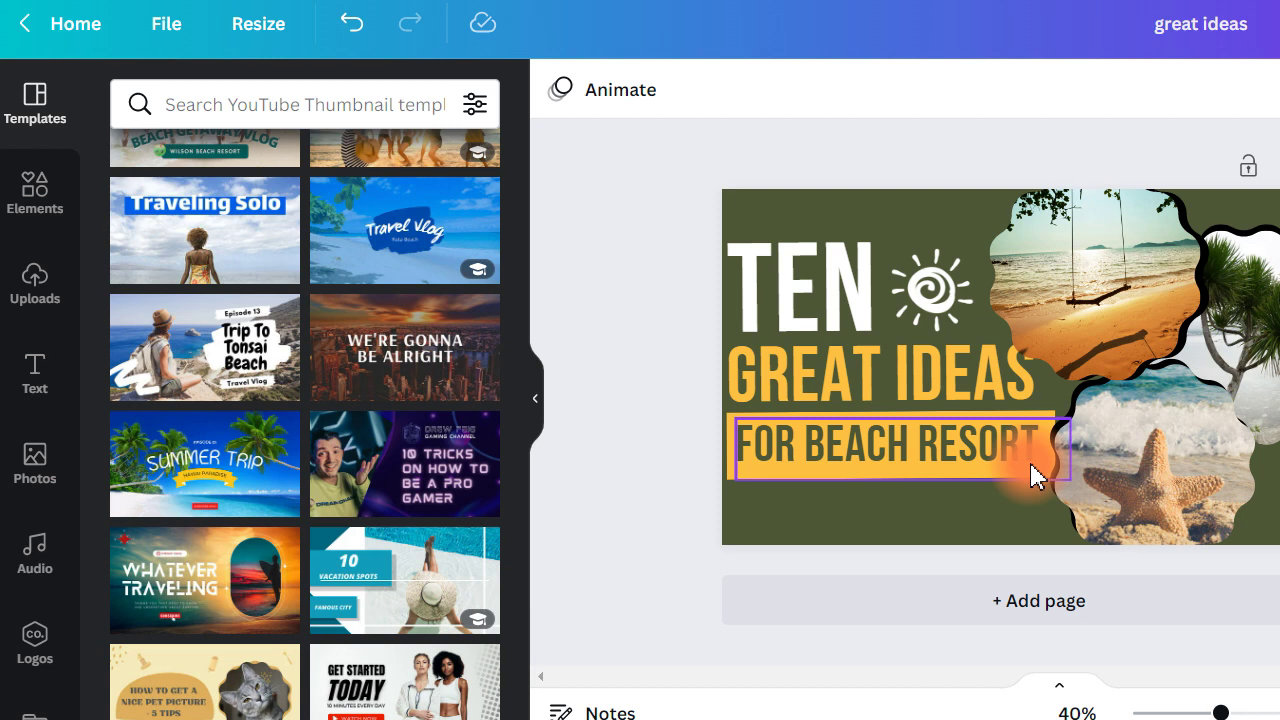
left_click(38, 176)
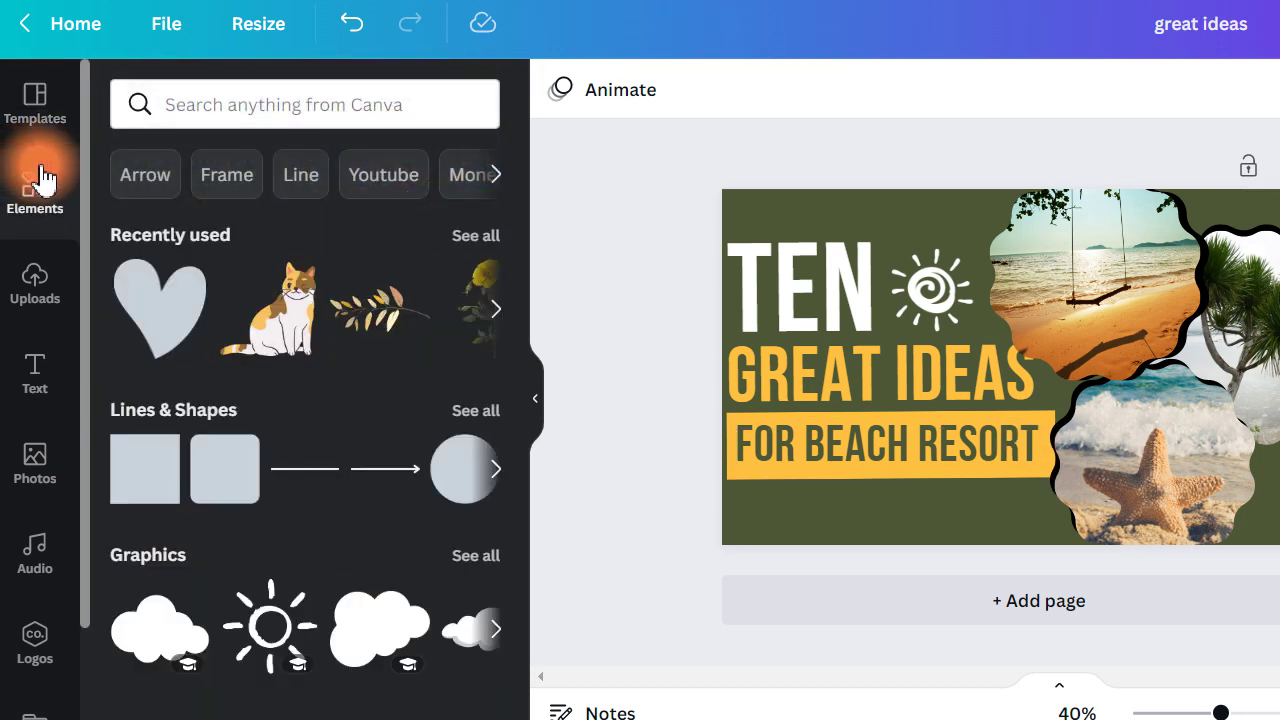
Show the YouTube thumbnail templates again from the sidebar
left_click(40, 142)
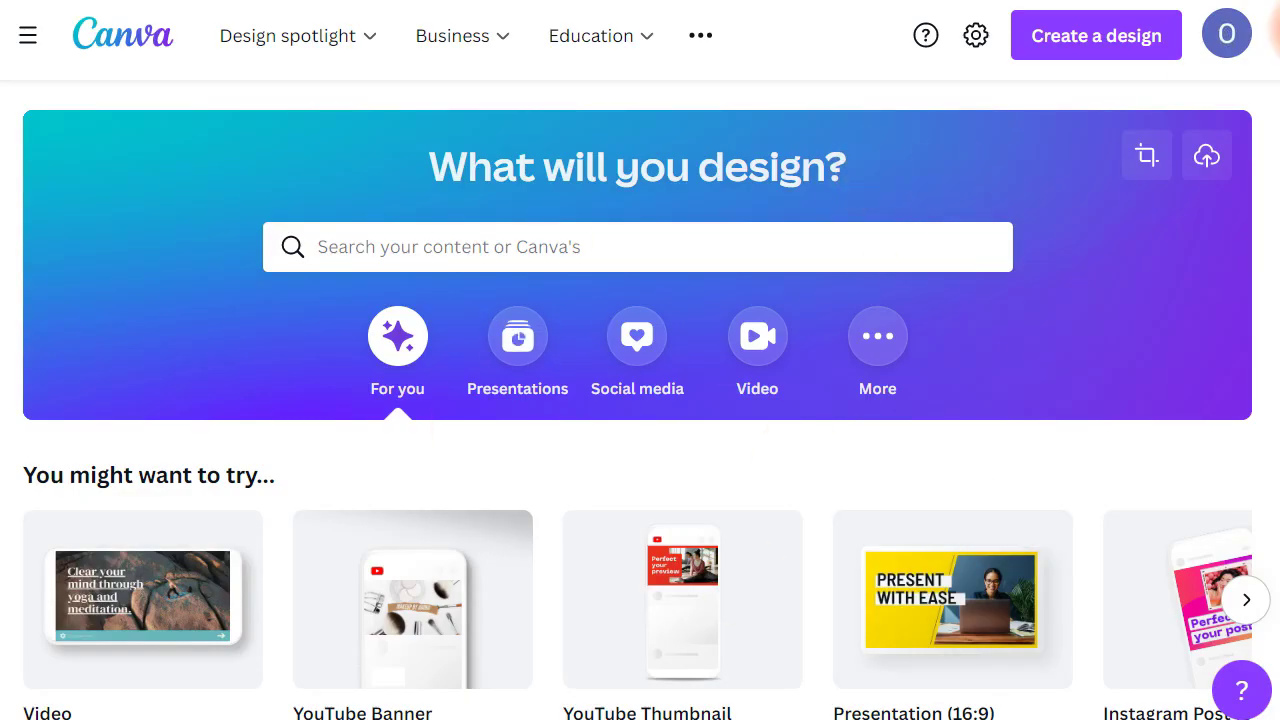
Open the LATEST TRAVEL VLOG thumbnail and collapse the side panel
scroll(1197, 563, "down", 4)
scroll(1197, 563, "up", 4)
scroll(1197, 563, "down", 8)
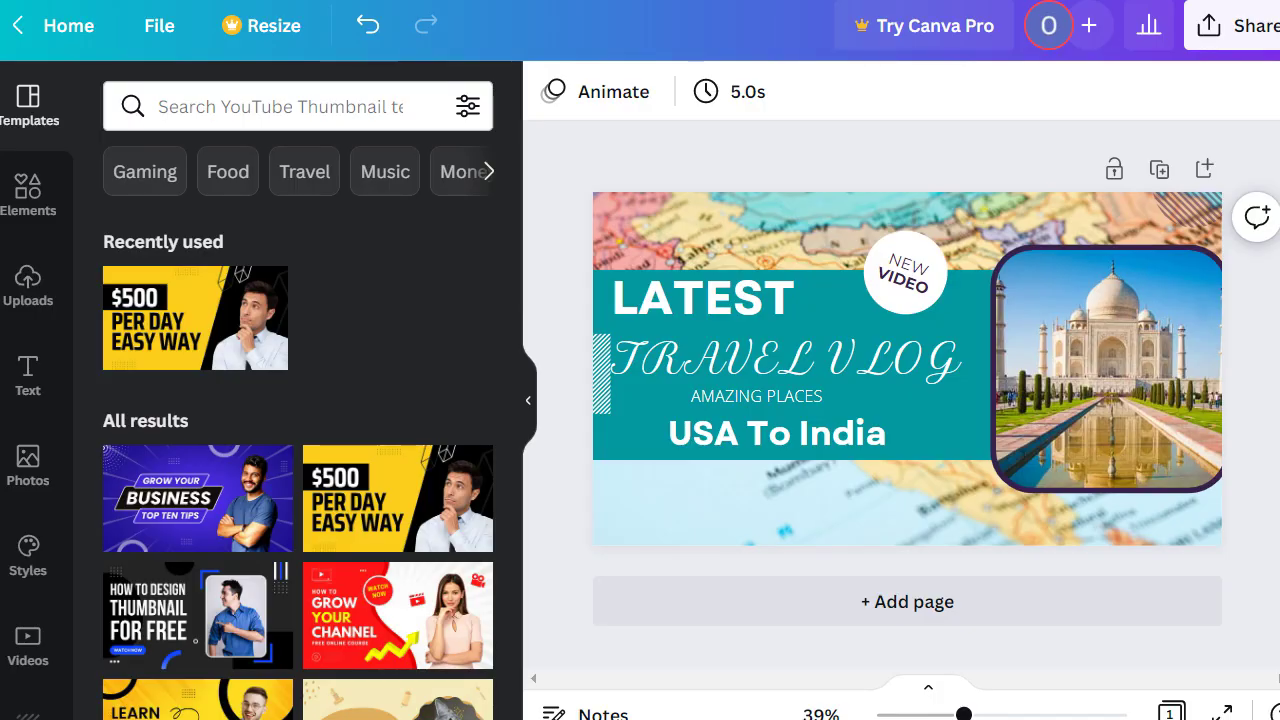
left_click(533, 401)
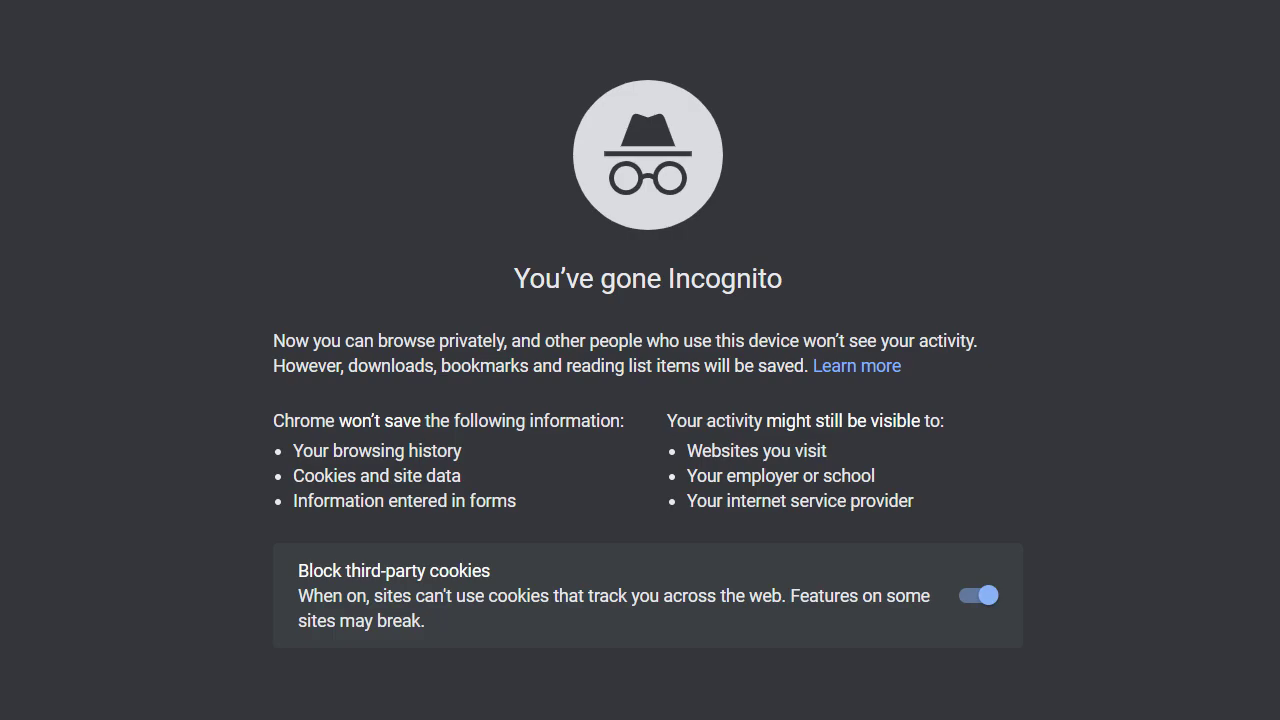
Search Google for 'canva for education' and open the Canva for Education result
left_click(335, 5)
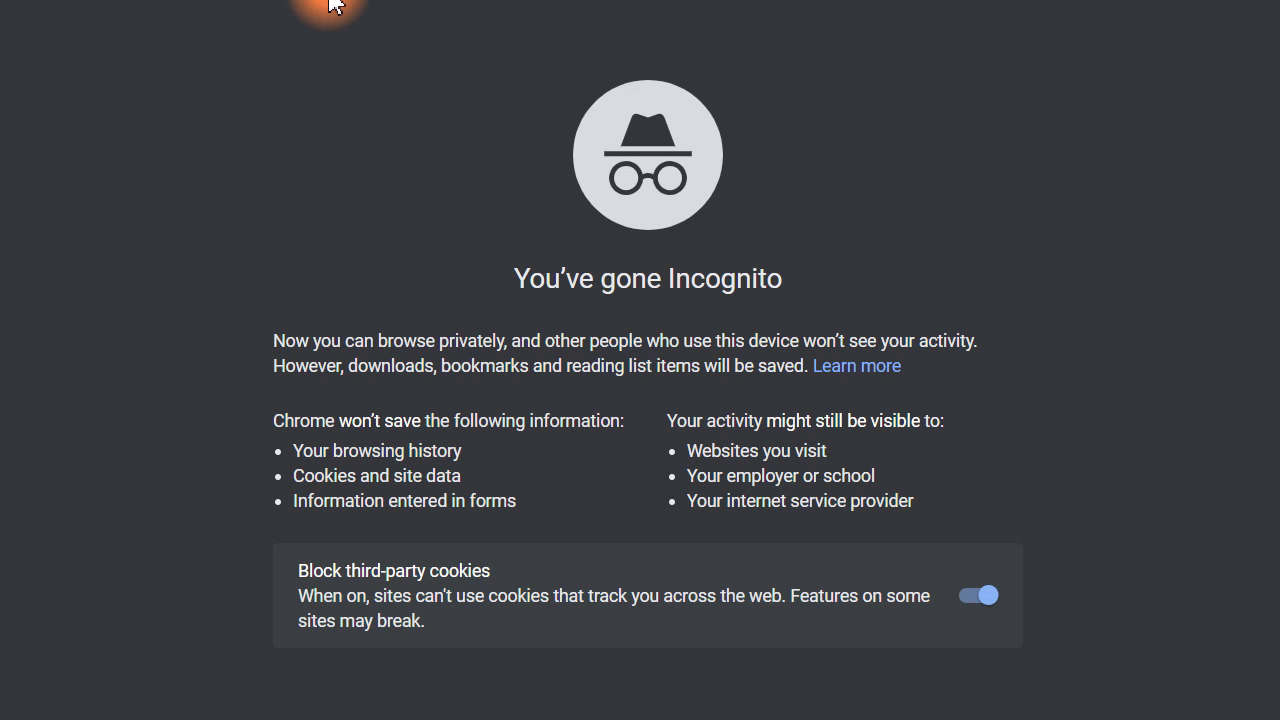
type("ca")
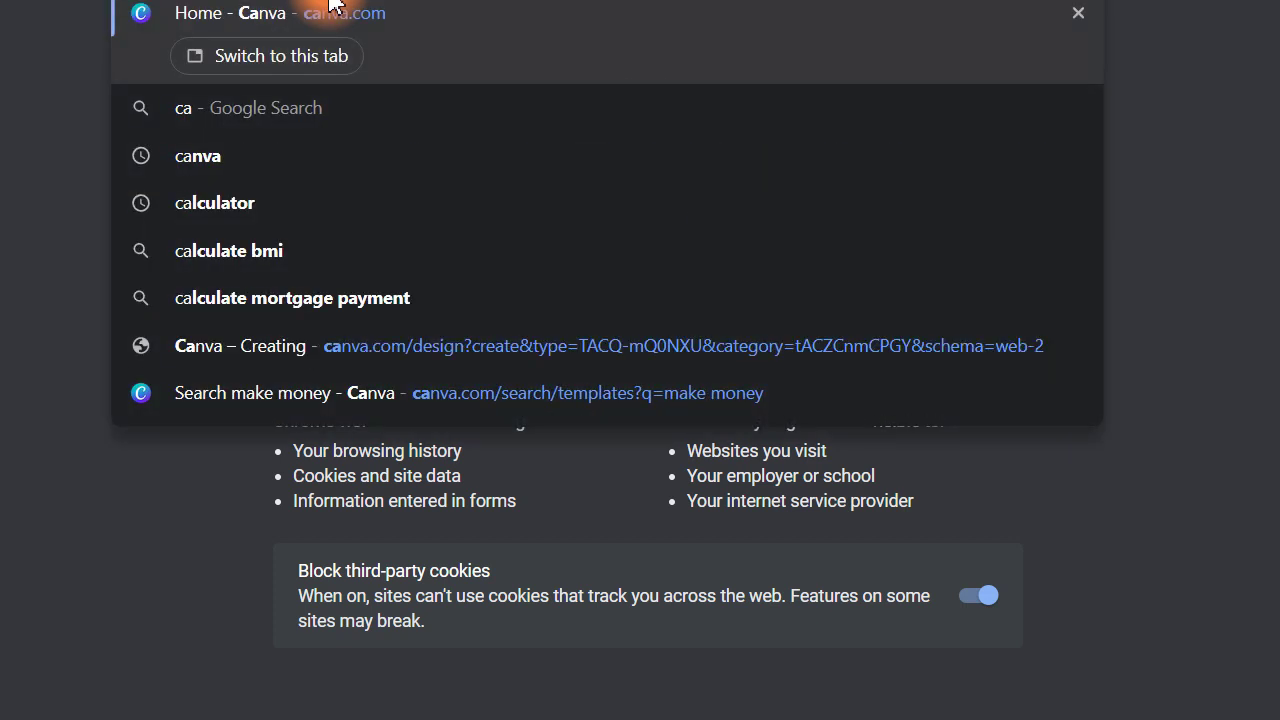
type("nva f")
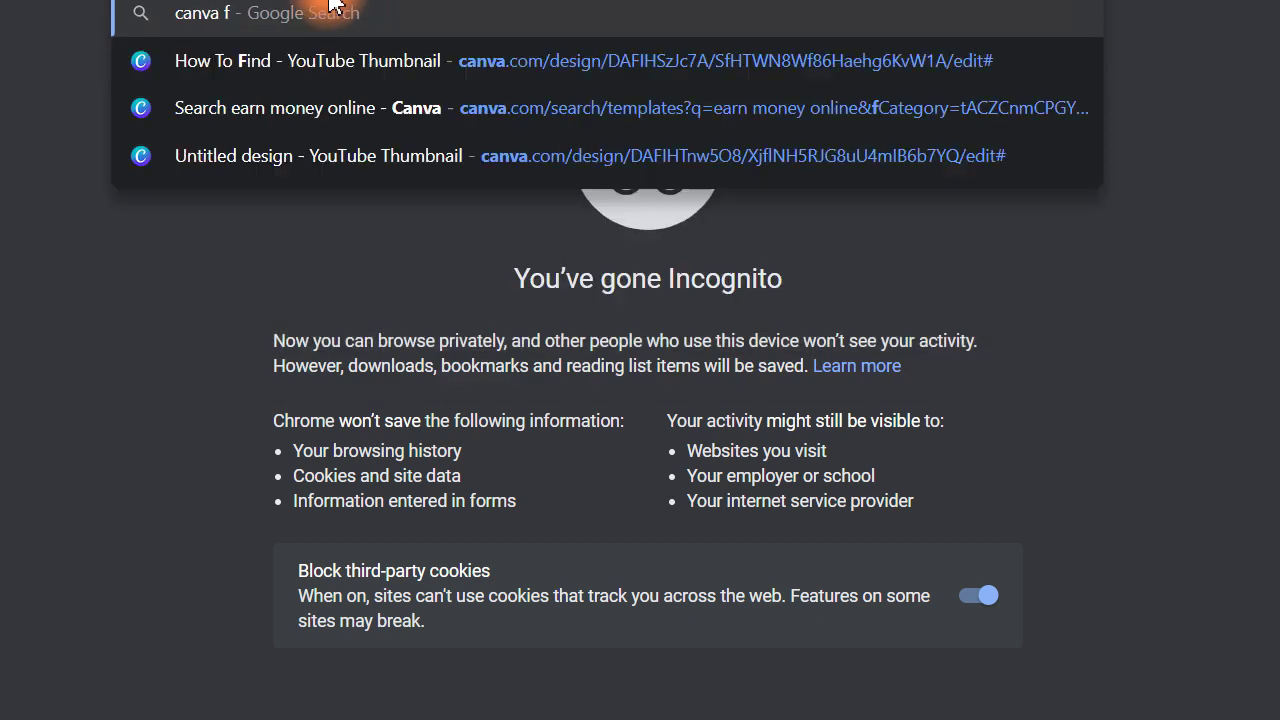
type("or edu")
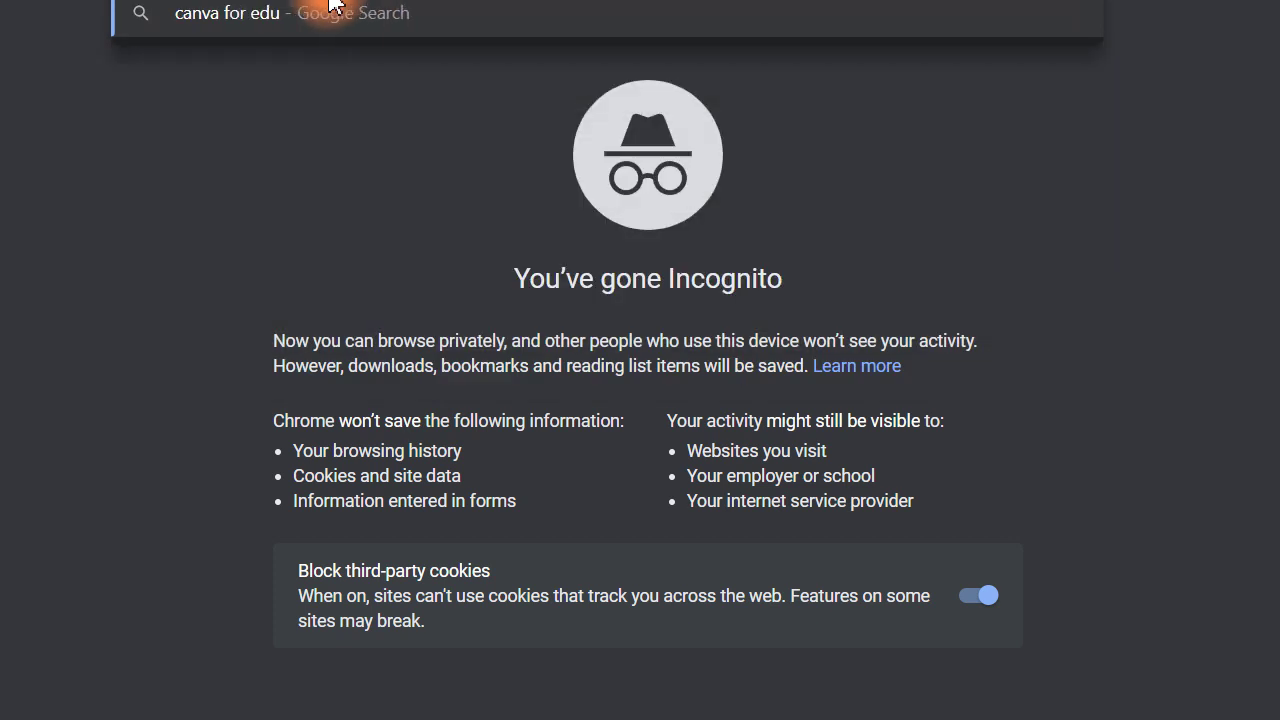
type("cation")
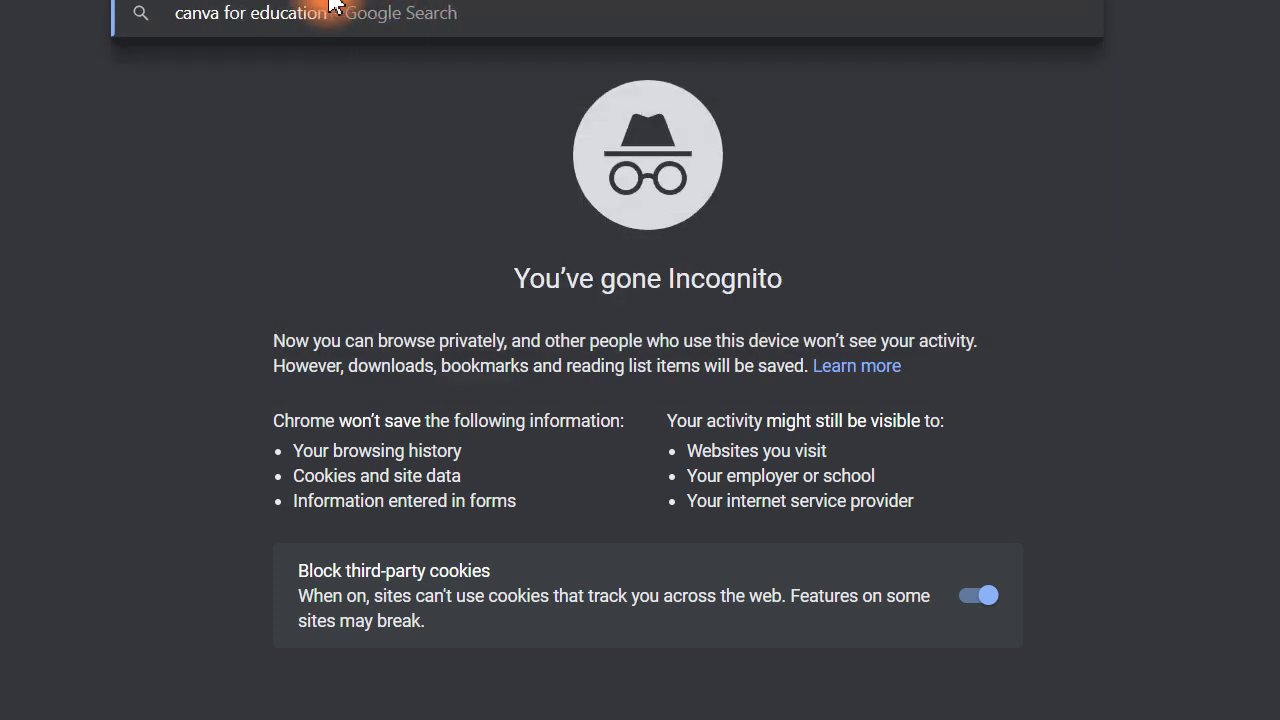
key("Return")
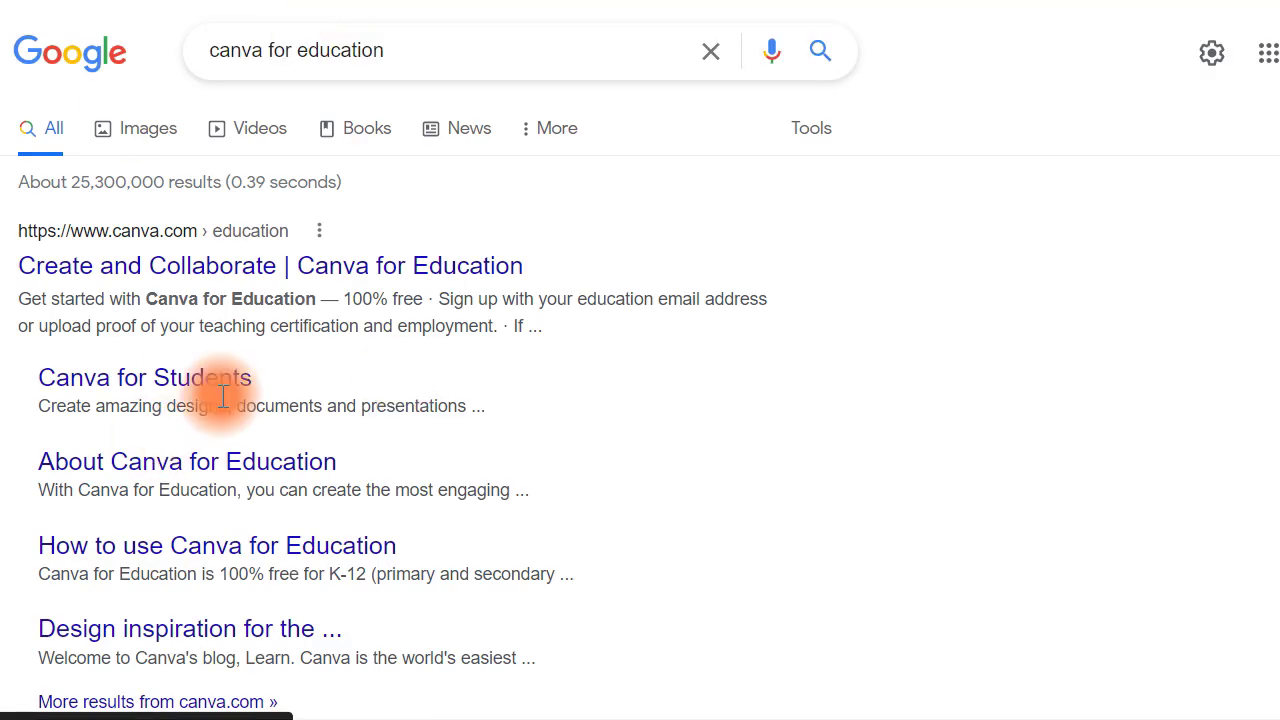
scroll(150, 400, "down", 4)
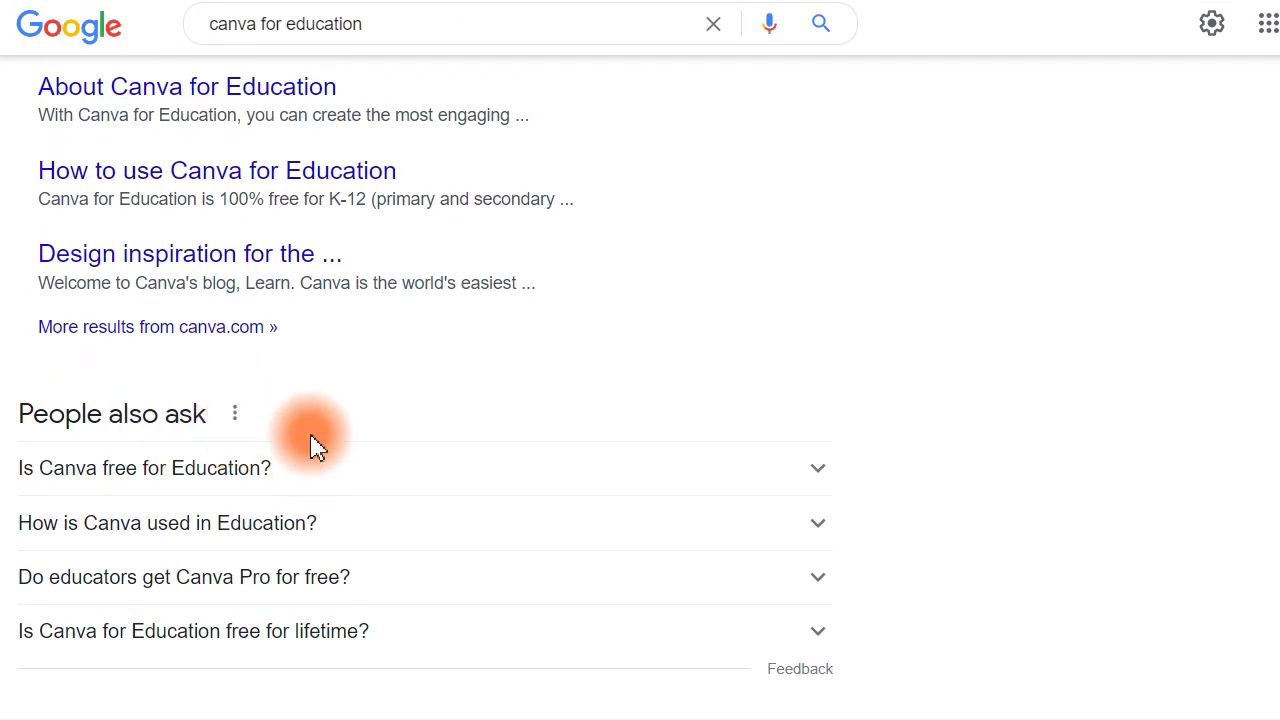
scroll(194, 466, "down", 5)
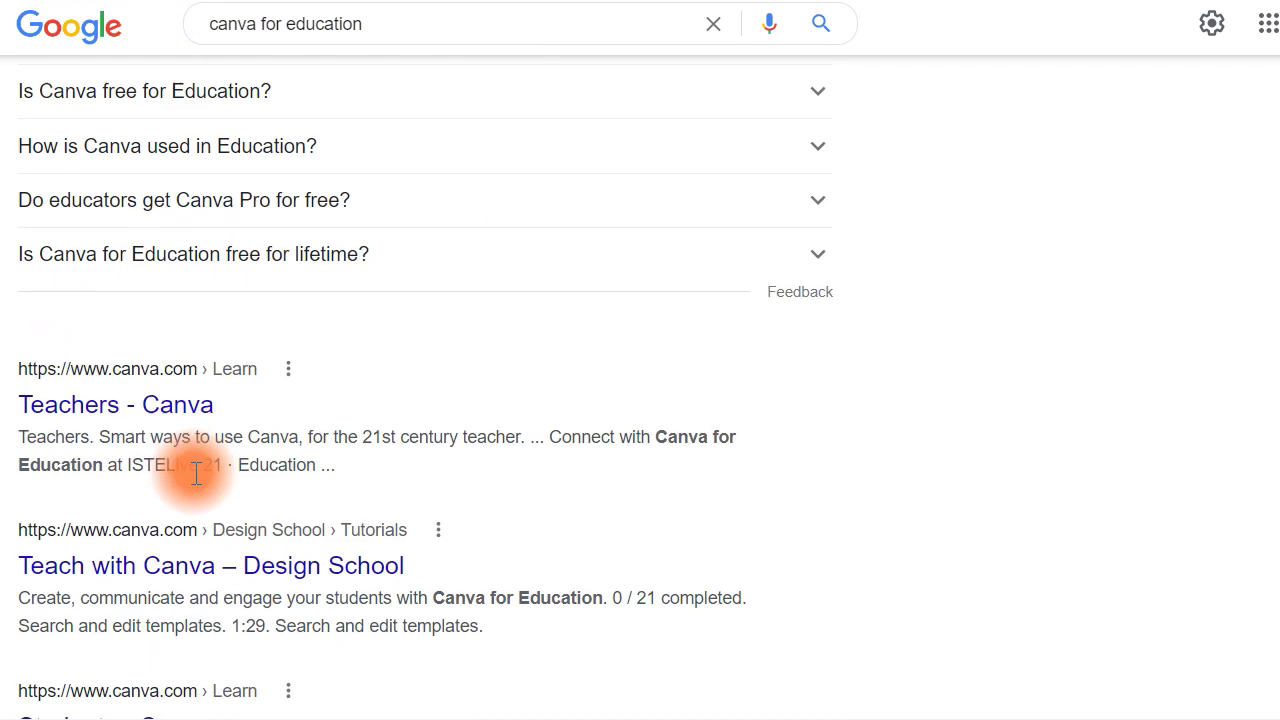
scroll(190, 475, "down", 8)
scroll(137, 394, "up", 16)
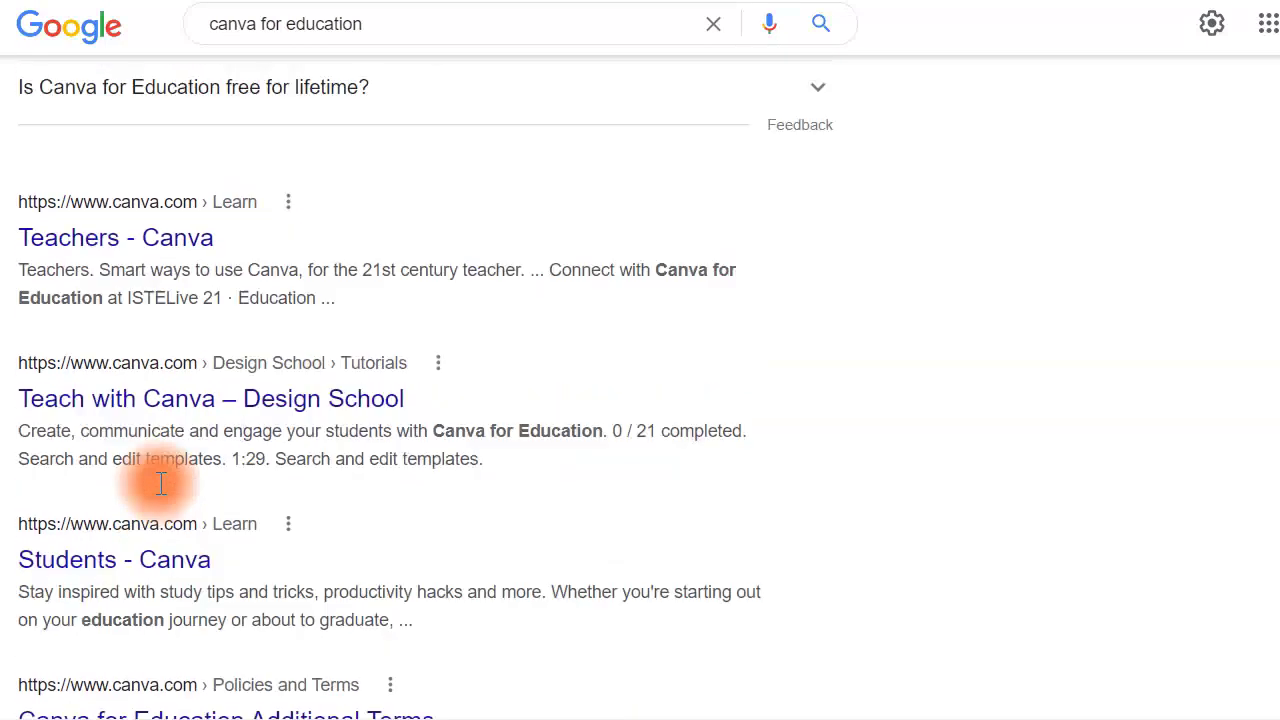
left_click(208, 272)
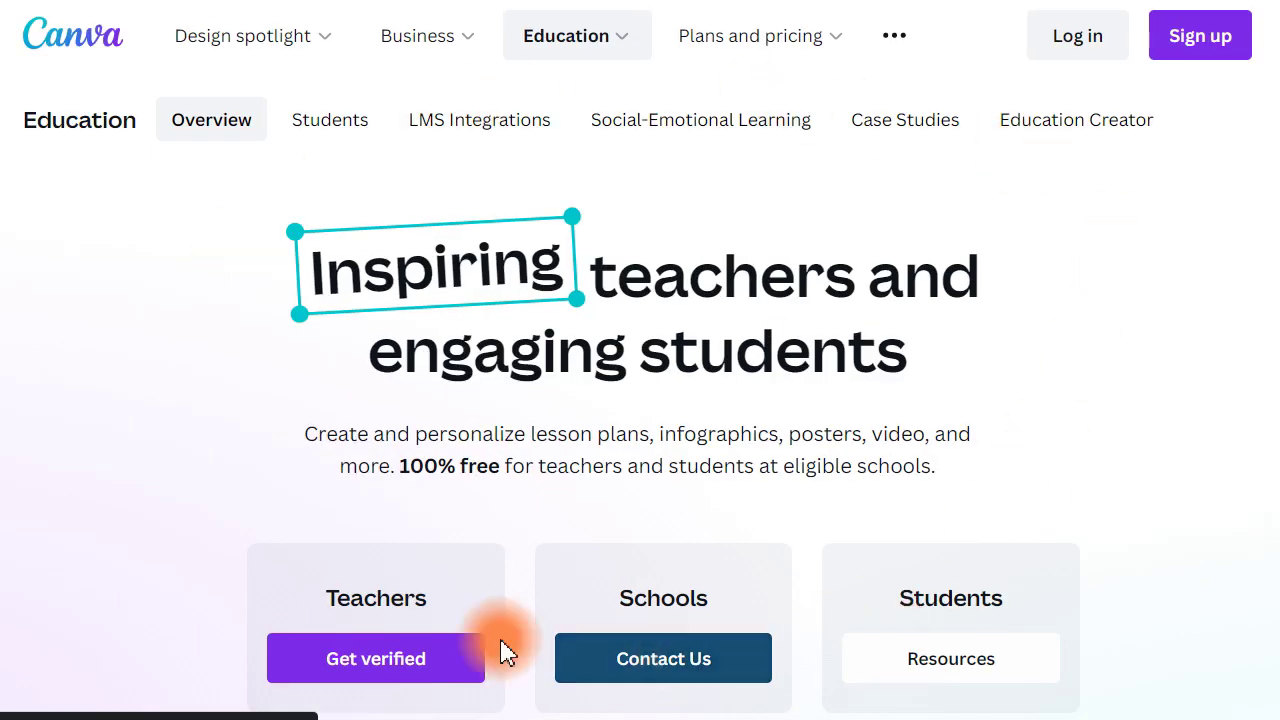
Browse Canva's student resources and choose Get started on the Canva for Students page
scroll(430, 620, "down", 2)
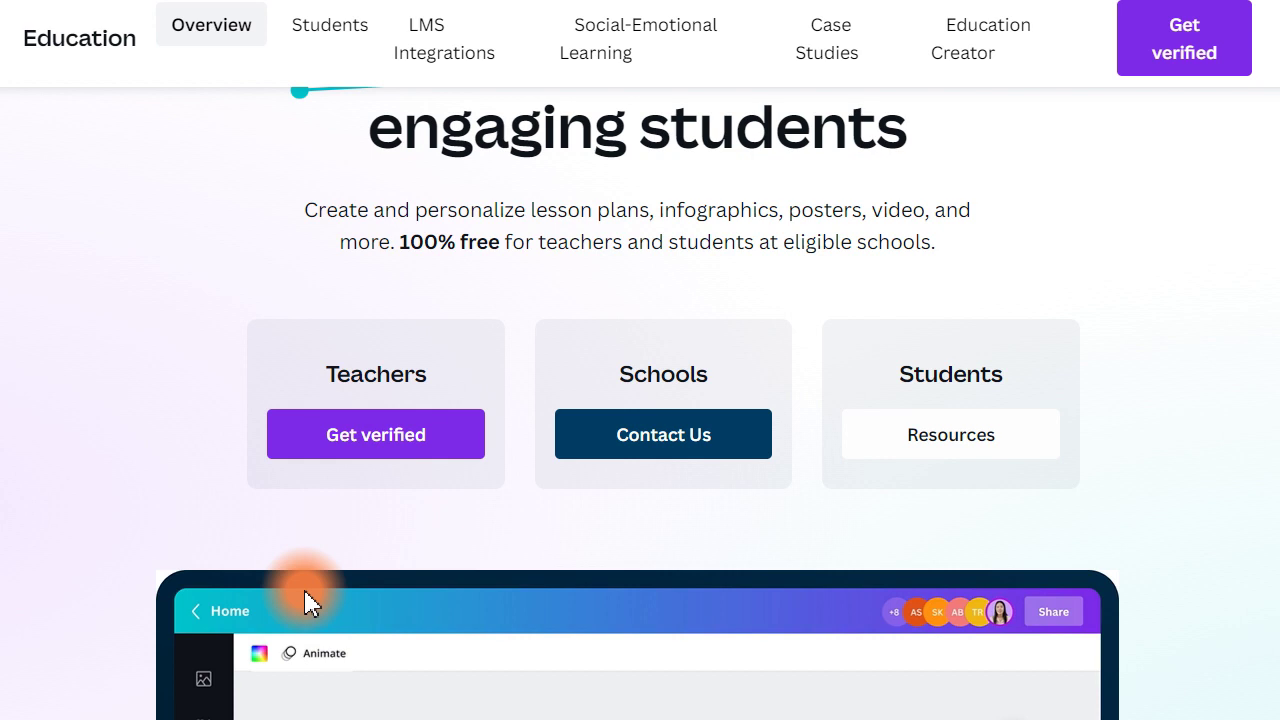
left_click(929, 440)
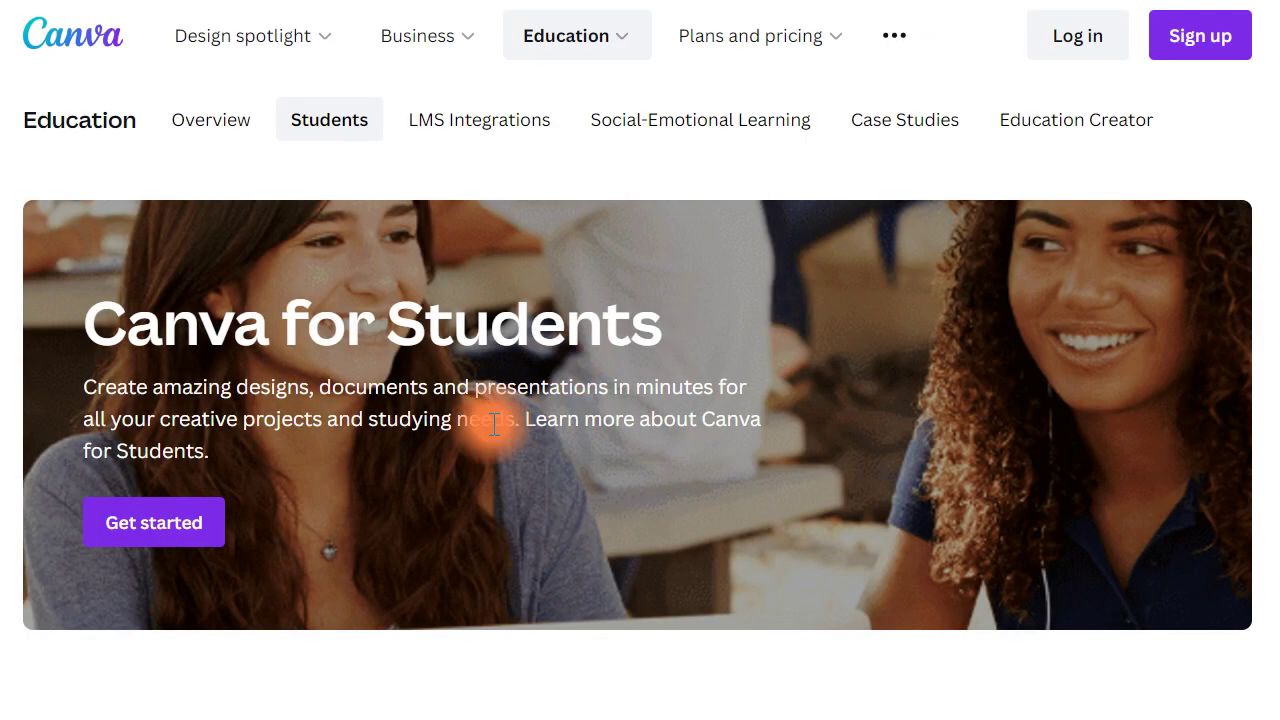
left_click(166, 530)
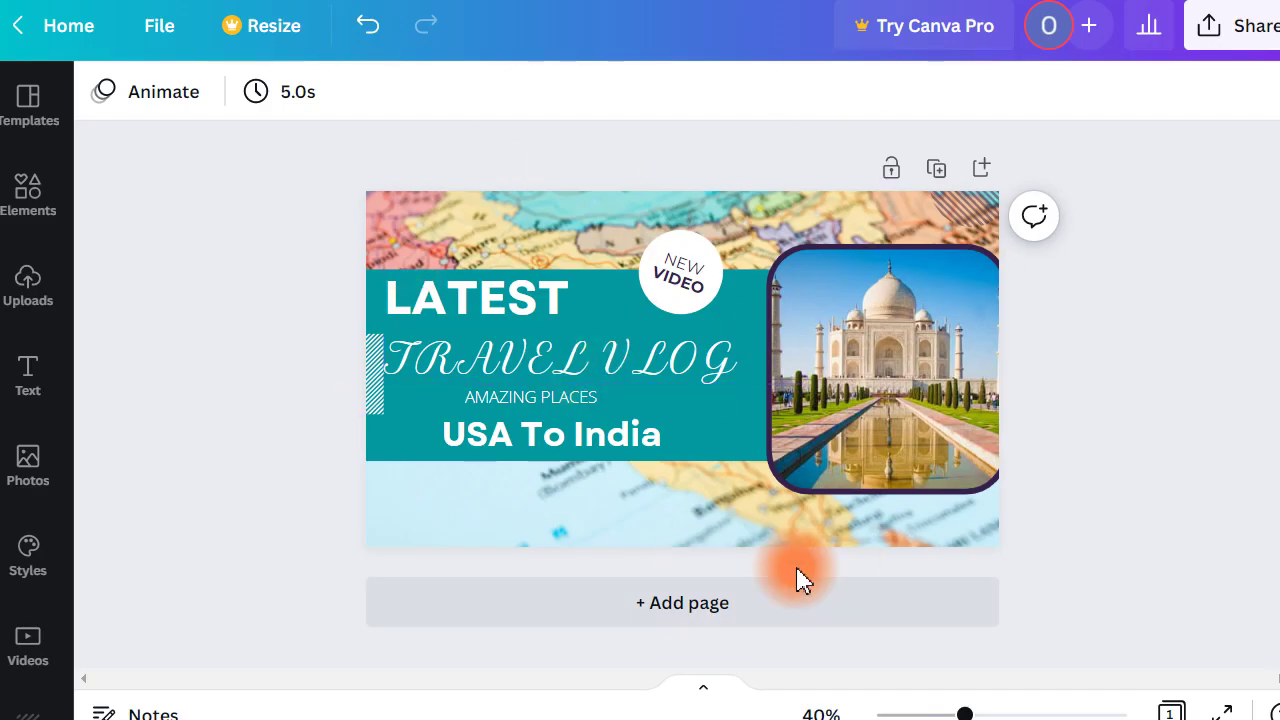
Enlarge the Taj Mahal photo so it extends past the thumbnail's right edge
left_click_drag(886, 323, 866, 303)
left_click_drag(757, 241, 735, 215)
left_click_drag(869, 350, 876, 372)
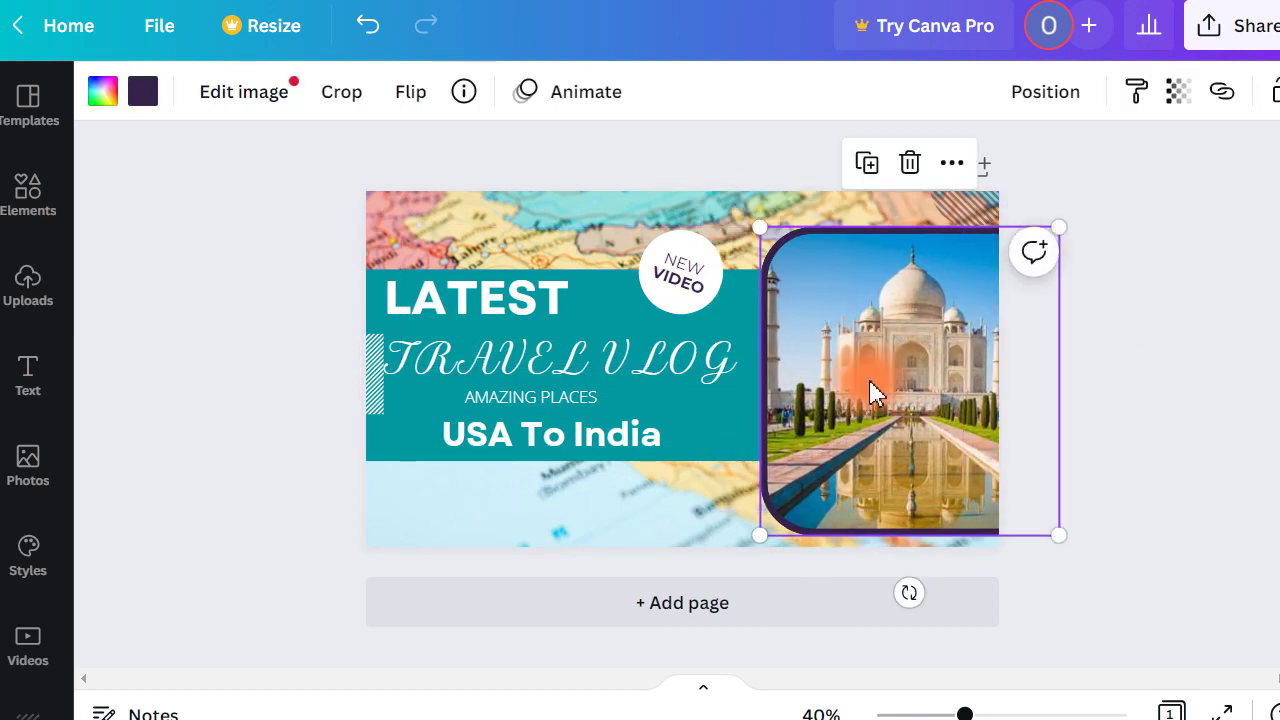